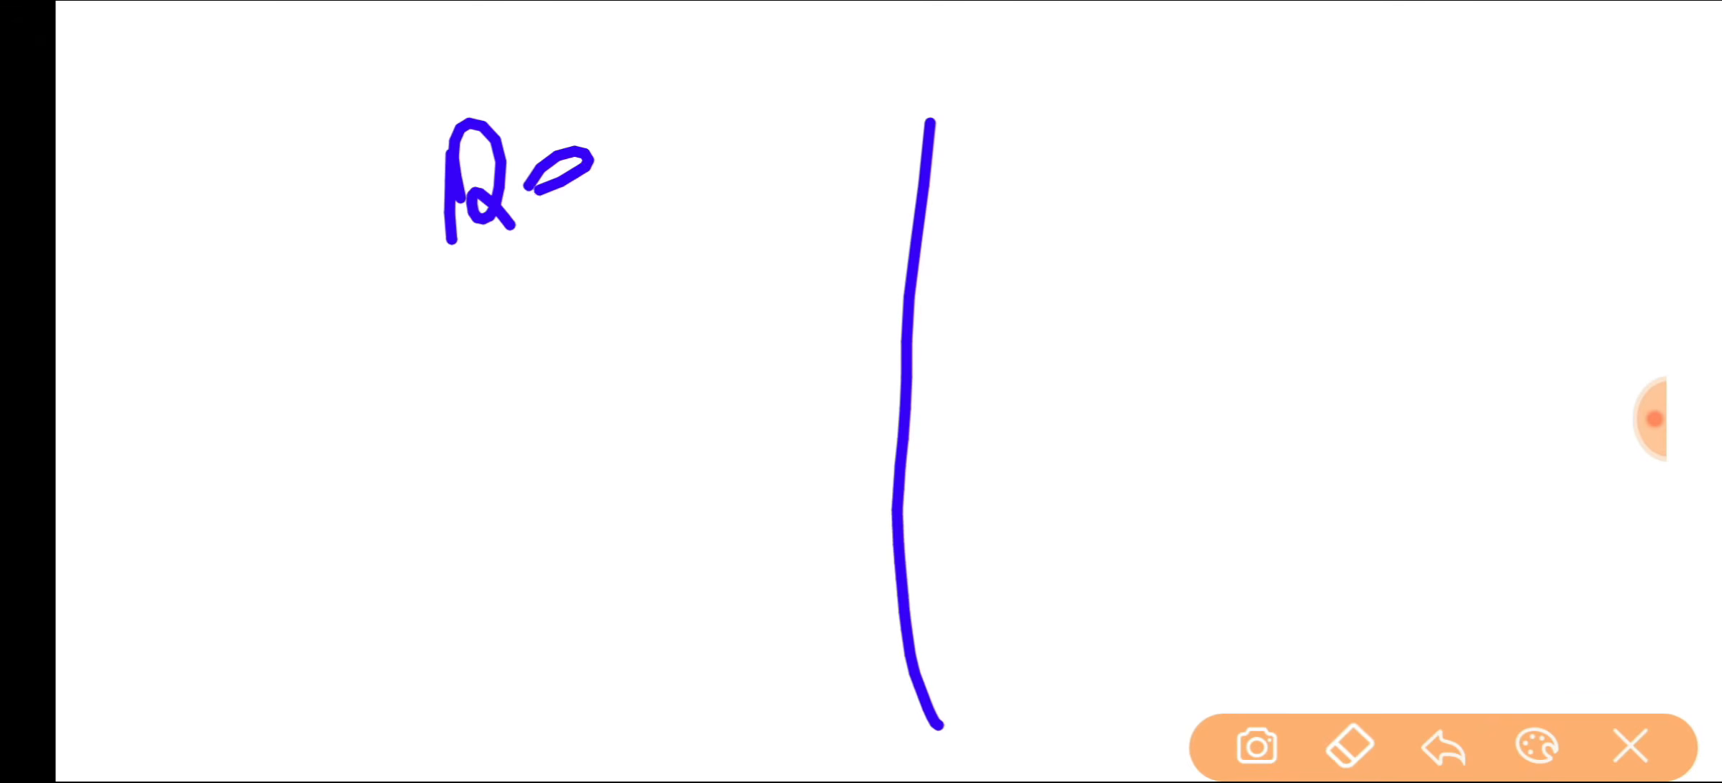
- Handwrite "Regis" in a box on one side of the divider, with "ID" and "Pass" beneath it
left_click(712, 130)
mouse_move(695, 155)
left_mouse_down()
mouse_move(696, 204)
mouse_move(754, 231)
left_mouse_up()
mouse_move(339, 312)
left_mouse_down()
mouse_move(423, 311)
mouse_move(329, 134)
mouse_move(385, 327)
left_mouse_up()
left_click_drag(457, 385, 530, 422)
mouse_move(552, 400)
left_mouse_down()
mouse_move(561, 353)
mouse_move(551, 458)
left_mouse_up()
mouse_move(491, 528)
left_mouse_down()
mouse_move(521, 565)
mouse_move(632, 516)
left_mouse_up()
left_click_drag(621, 590, 594, 617)
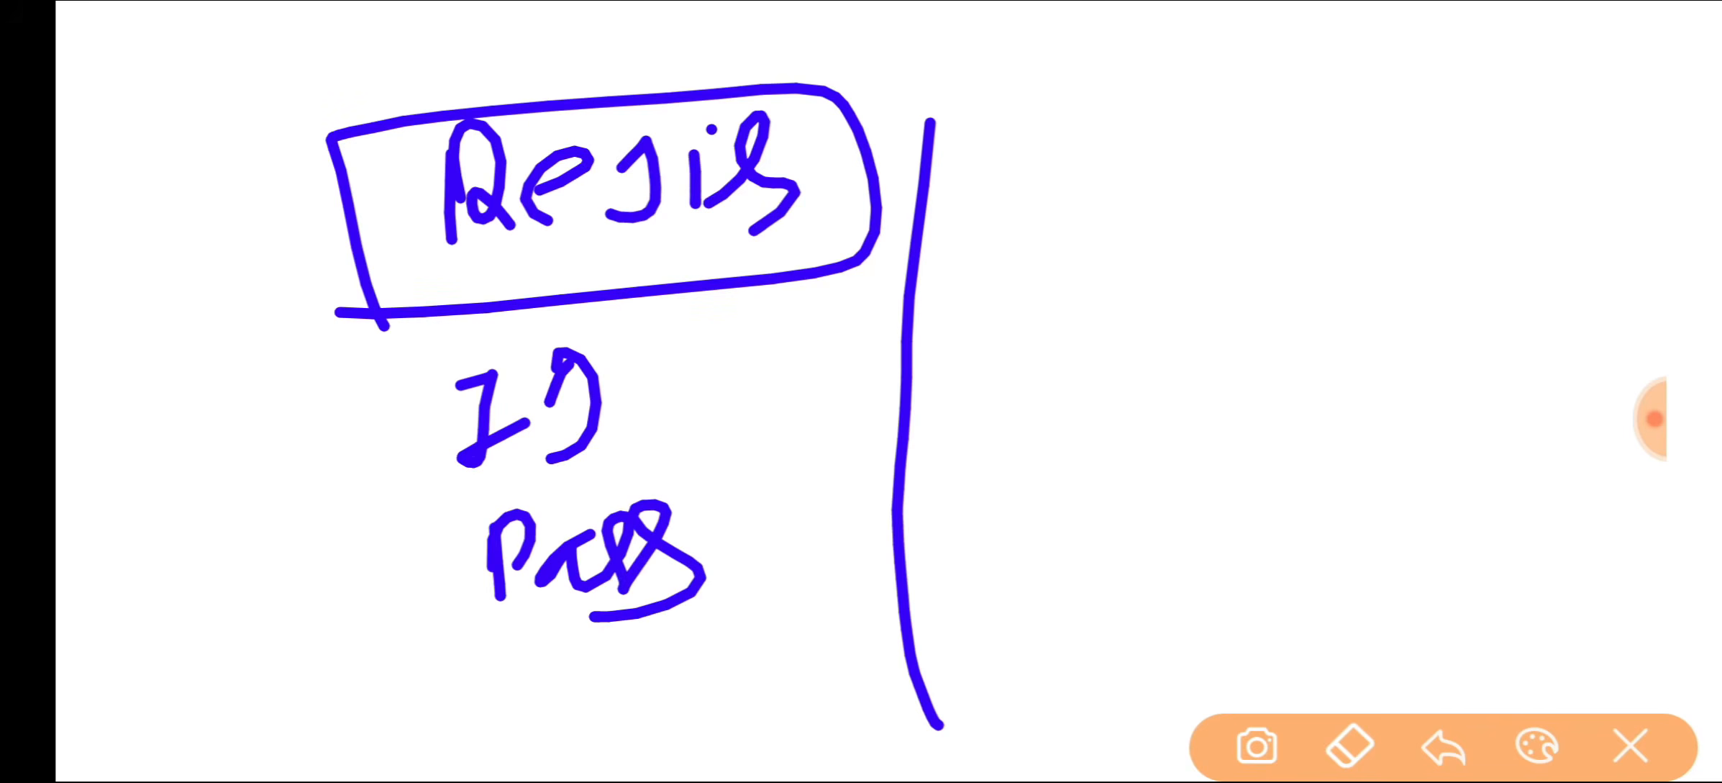
- Switch the pen to black, draw an arrow across the divider and handwrite "Login" in a box there
left_click(1536, 746)
left_click(323, 610)
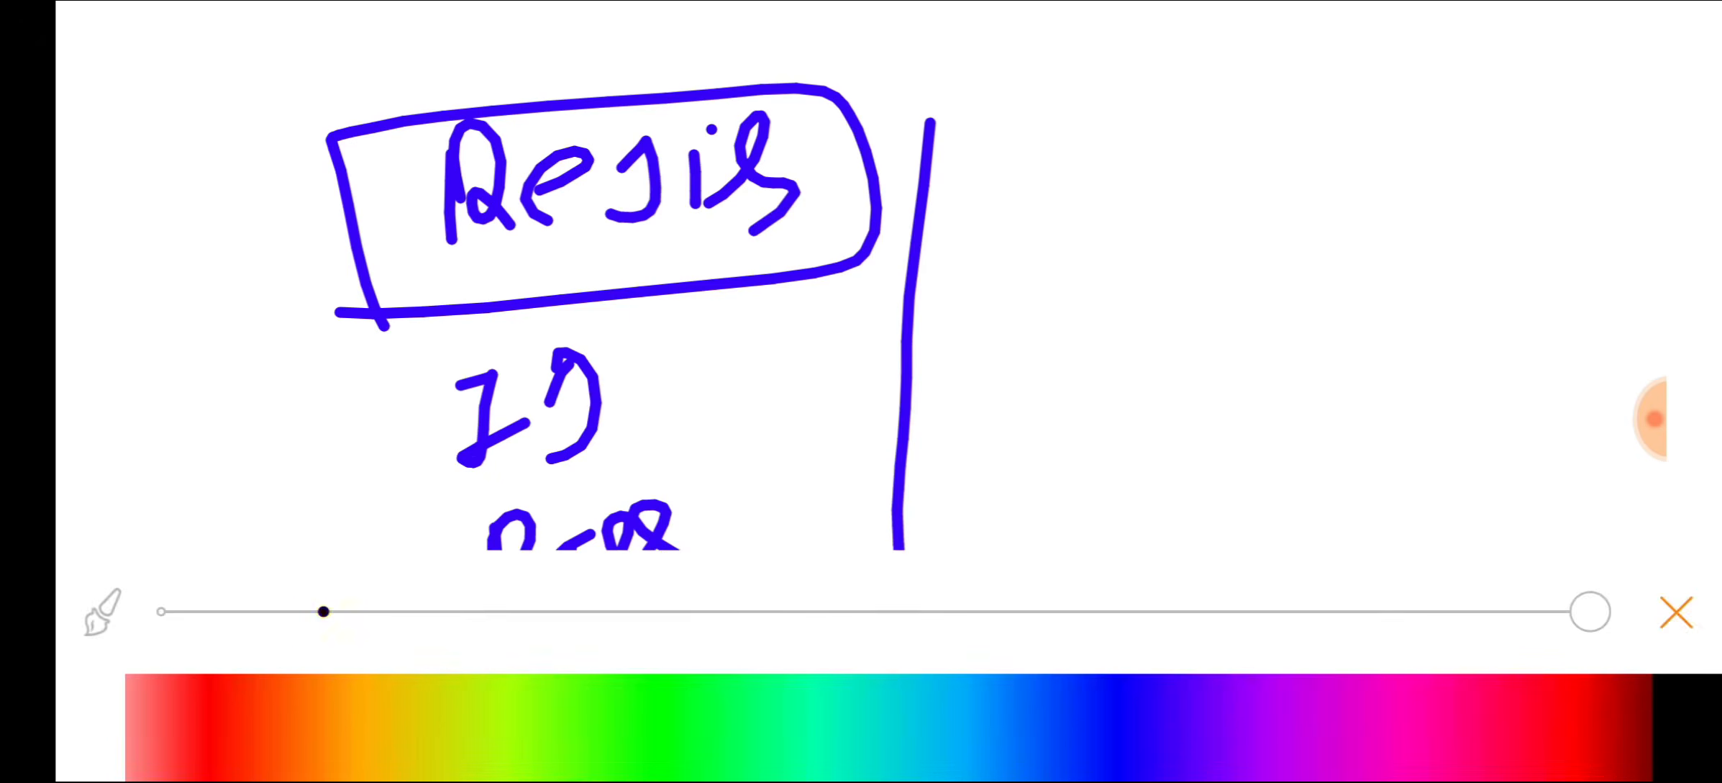
mouse_move(767, 472)
left_mouse_down()
mouse_move(1024, 358)
mouse_move(1082, 420)
left_mouse_up()
left_click_drag(1144, 169, 1183, 214)
mouse_move(1238, 174)
left_mouse_down()
mouse_move(1211, 209)
mouse_move(1262, 186)
left_mouse_up()
mouse_move(1339, 167)
left_mouse_down()
mouse_move(1349, 188)
mouse_move(1283, 258)
left_mouse_up()
mouse_move(1406, 184)
left_mouse_down()
mouse_move(1386, 245)
mouse_move(1482, 176)
mouse_move(1489, 246)
left_mouse_up()
left_click(1412, 145)
mouse_move(1070, 164)
left_mouse_down()
mouse_move(1072, 308)
mouse_move(1598, 309)
mouse_move(1000, 336)
left_mouse_up()
- Handwrite "Form" beneath the Login box and underline it twice
mouse_move(1197, 421)
left_mouse_down()
mouse_move(1216, 394)
mouse_move(1194, 489)
left_mouse_up()
left_click_drag(1214, 397, 1262, 404)
left_click_drag(1203, 444, 1331, 410)
left_click_drag(1346, 460, 1411, 435)
mouse_move(1446, 459)
left_mouse_down()
mouse_move(1454, 390)
mouse_move(1547, 445)
left_mouse_up()
left_click_drag(1120, 555, 1539, 512)
left_click_drag(1515, 527, 1086, 588)
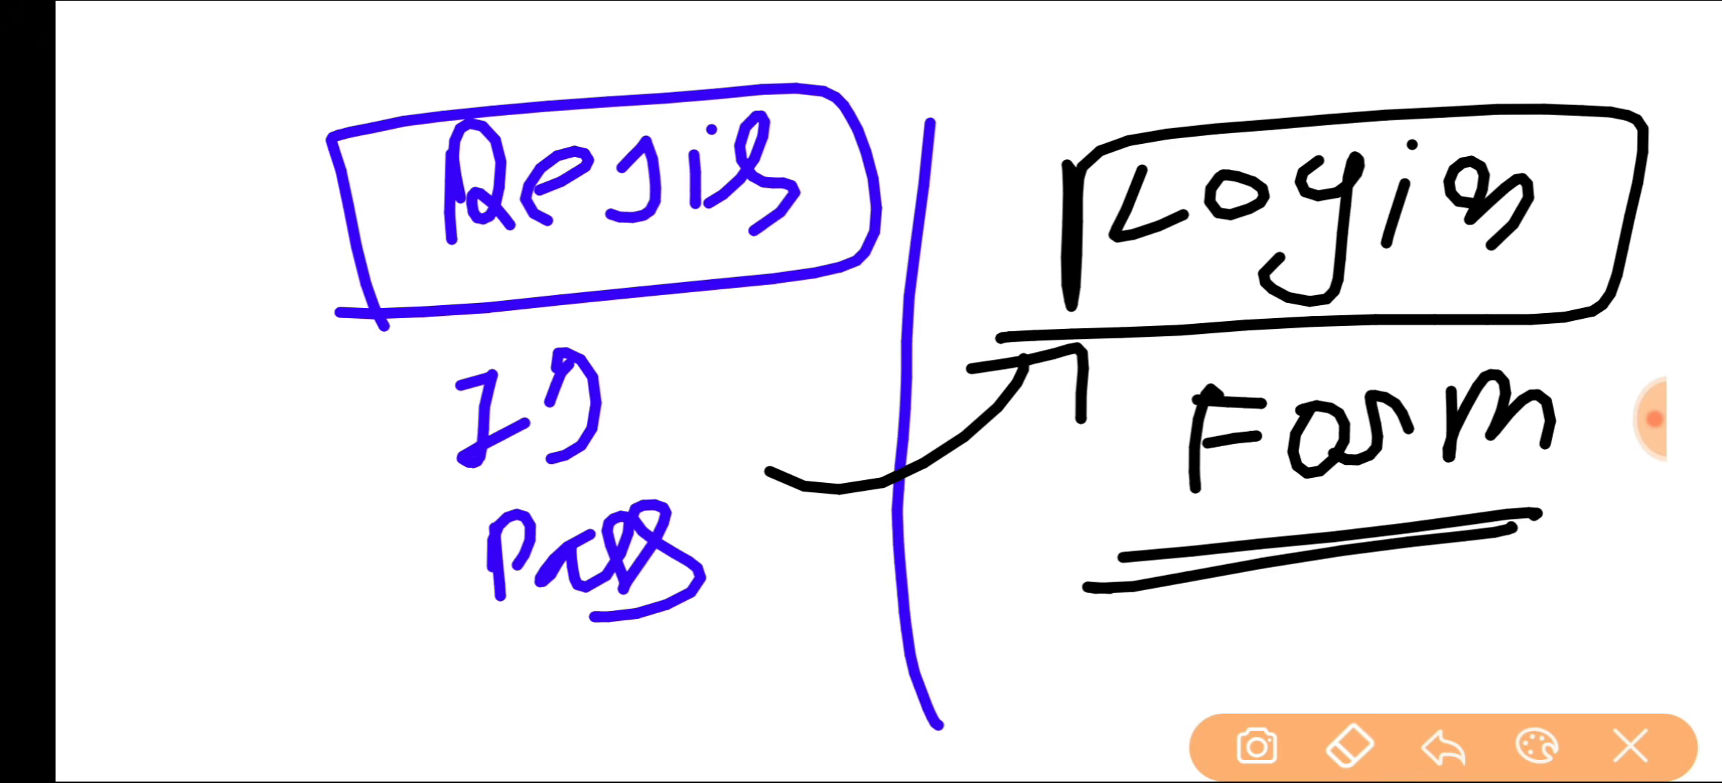
- Handwrite a short note with "2" and "4" beneath the underlined "Form" and draw a line over its end
left_click_drag(1001, 640, 1013, 692)
left_click_drag(1057, 605, 1179, 709)
left_click_drag(1264, 601, 1304, 633)
left_click_drag(1305, 595, 1317, 661)
left_click_drag(1365, 610, 1352, 643)
mouse_move(1385, 591)
left_mouse_down()
mouse_move(1375, 646)
mouse_move(1406, 659)
left_mouse_up()
left_click_drag(1255, 592, 1455, 566)
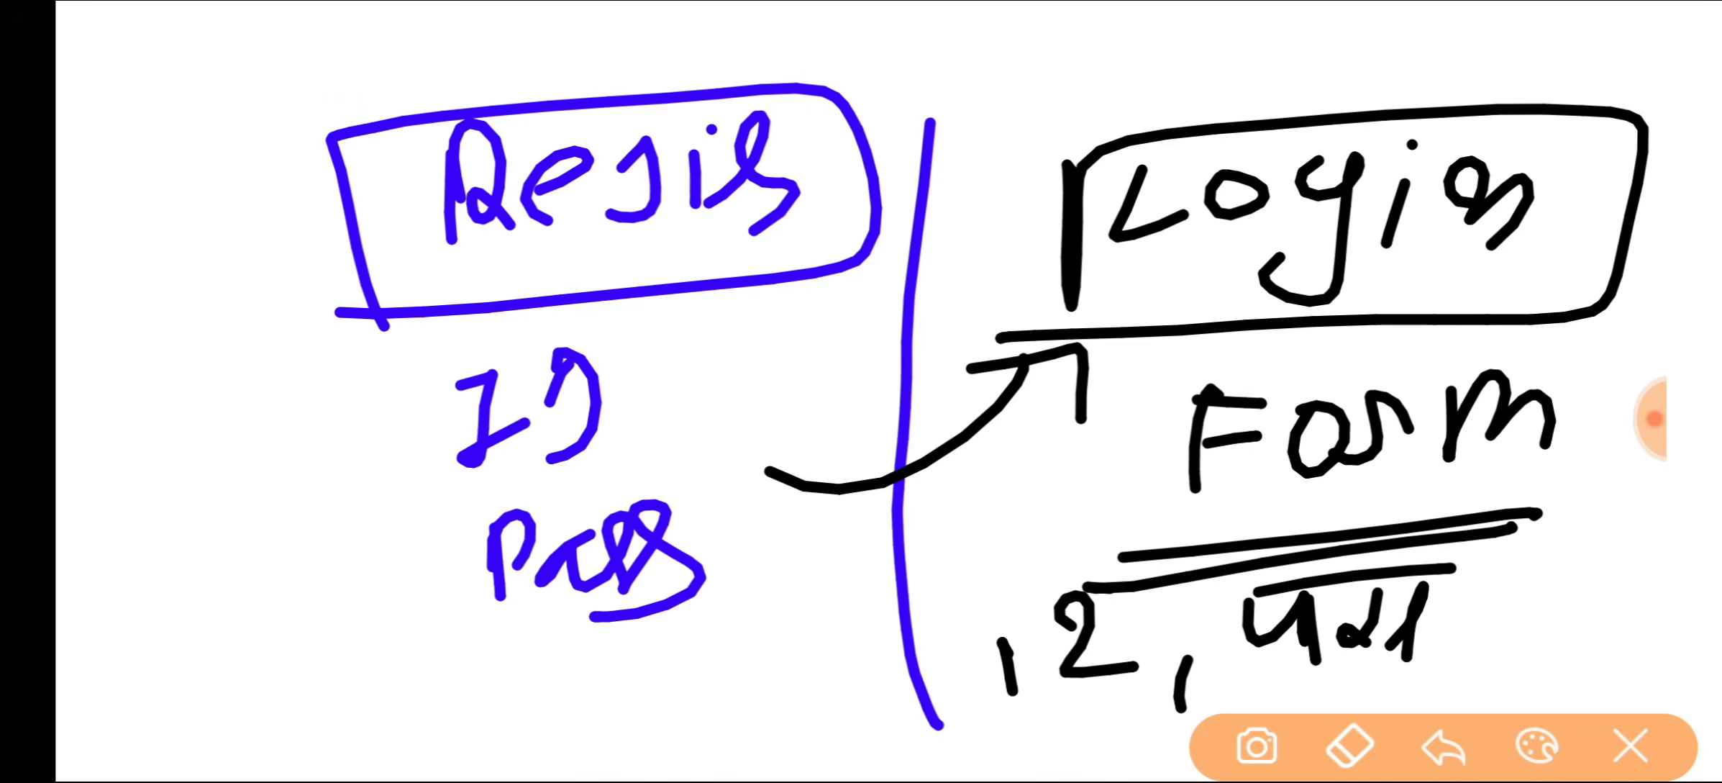
- Add tick marks to the "Regis" and "Login" boxes and close the drawing board
mouse_move(587, 295)
left_mouse_down()
mouse_move(696, 253)
mouse_move(620, 308)
left_mouse_up()
left_click_drag(1218, 261, 1289, 246)
mouse_move(1302, 230)
left_mouse_down()
mouse_move(1238, 285)
mouse_move(1336, 261)
left_mouse_up()
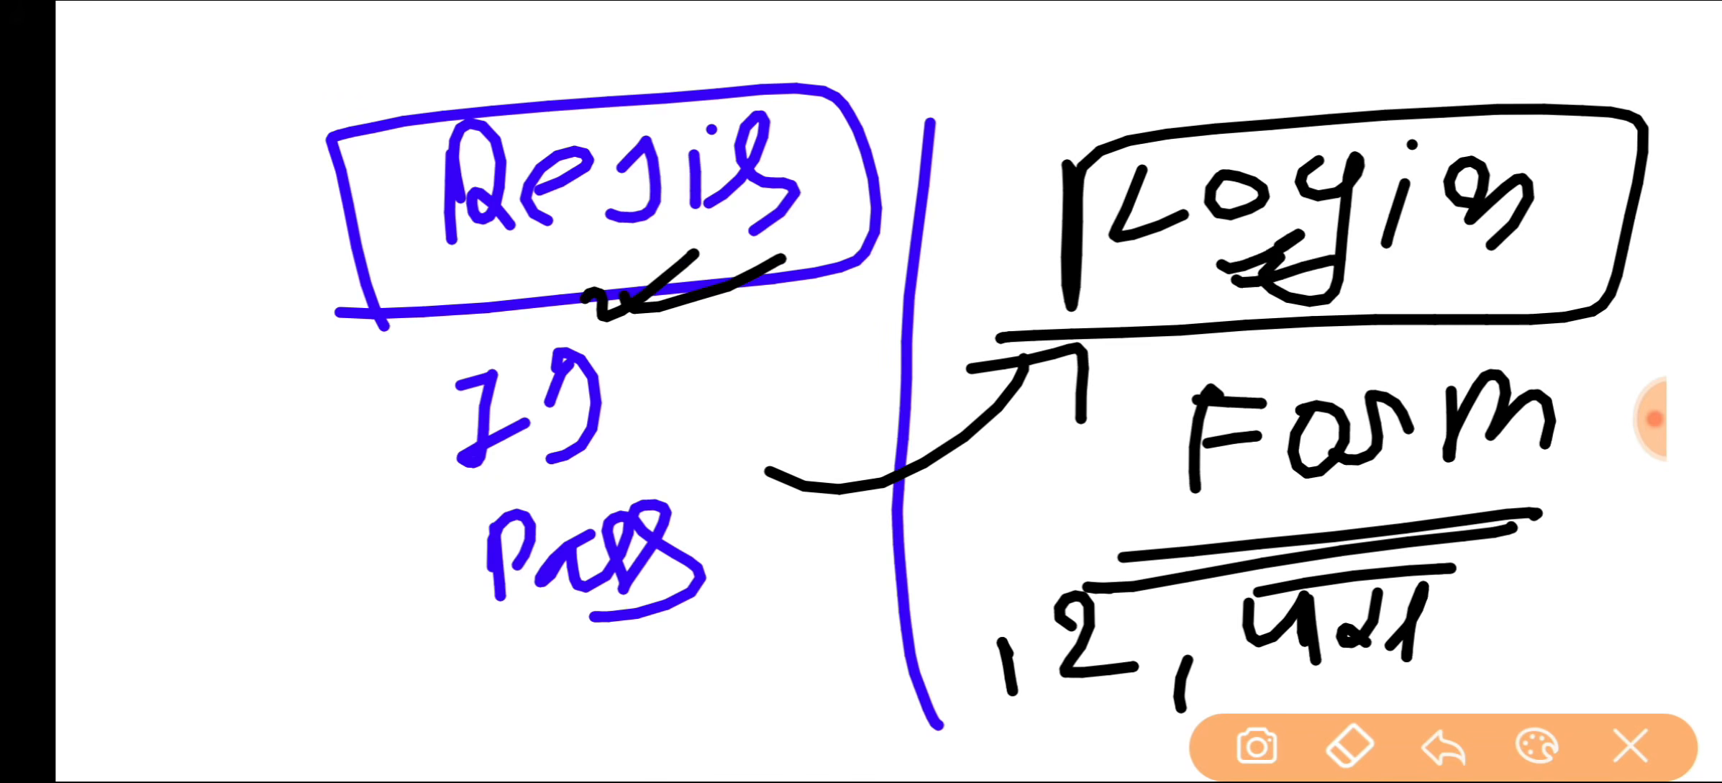
left_click(1630, 746)
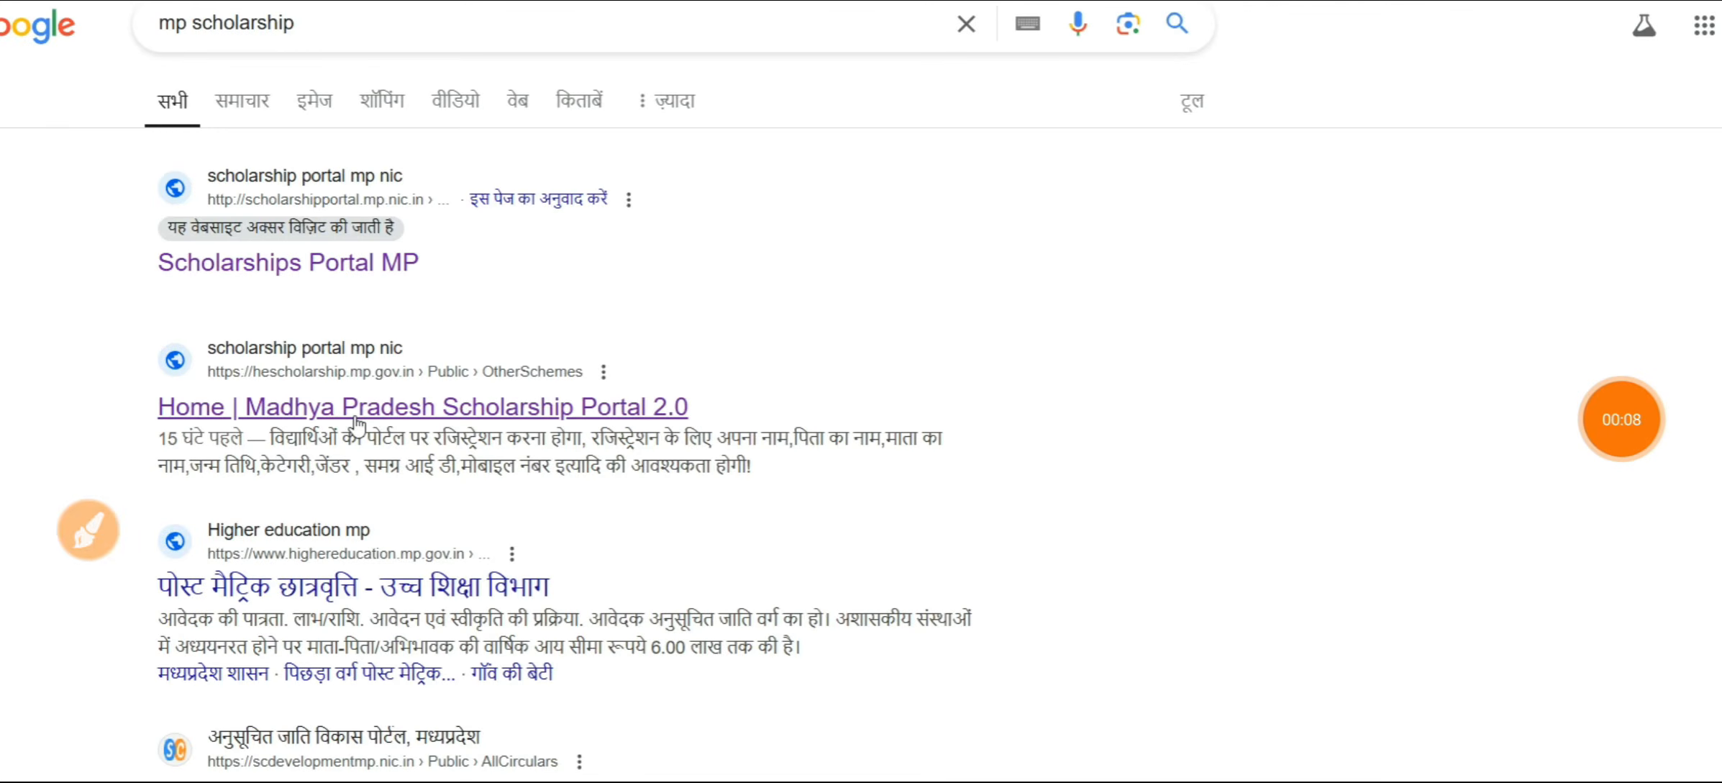
- Mark the "mp scholarship" query and circle the Madhya Pradesh Scholarship Portal 2.0 search result and its web address
left_click(88, 530)
left_click_drag(138, 105, 323, 46)
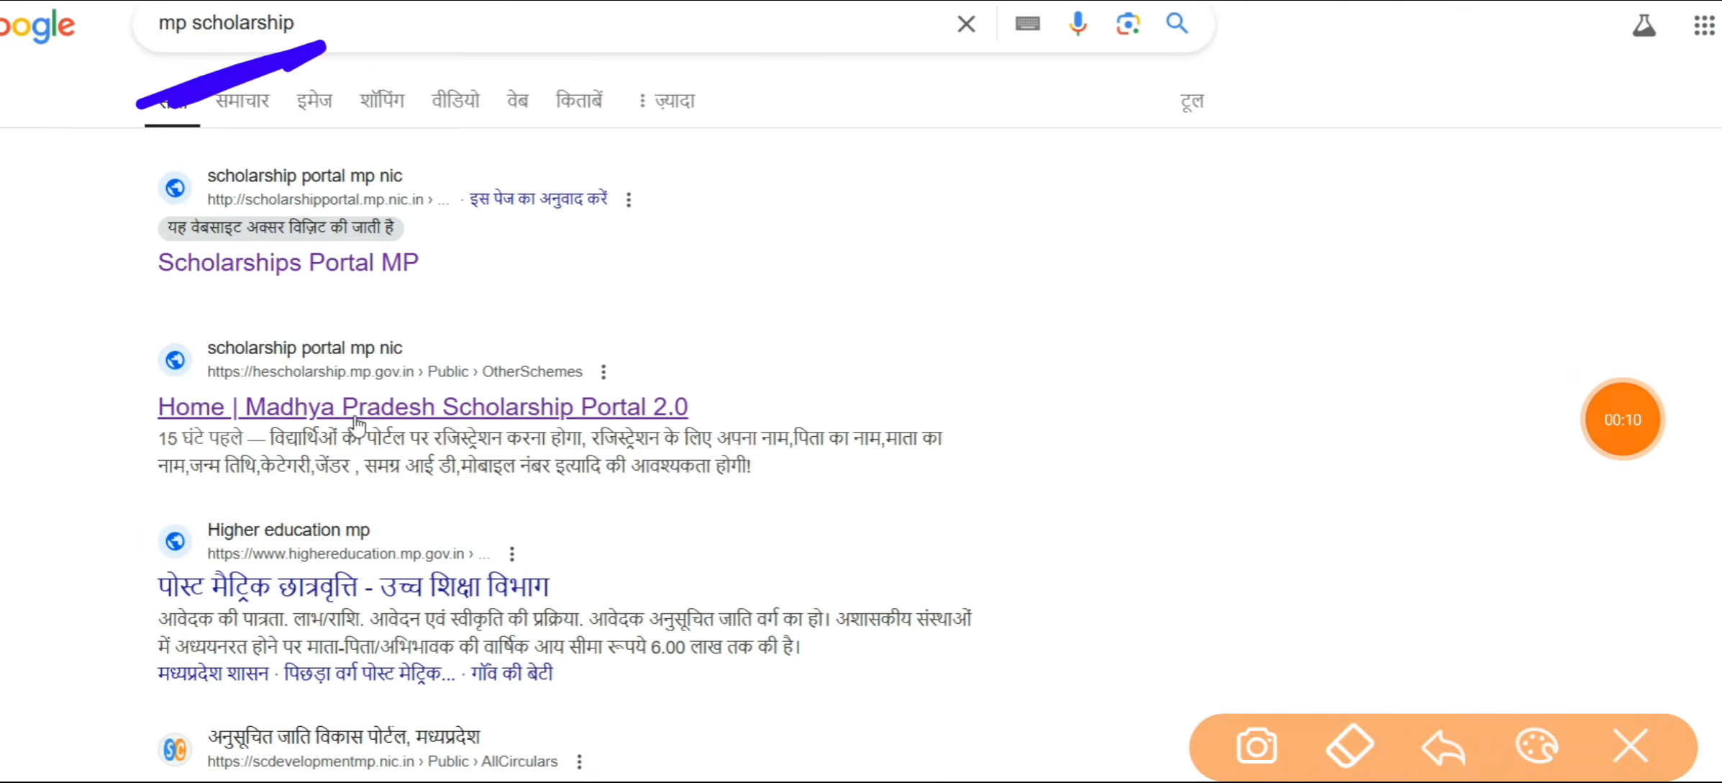
mouse_move(831, 352)
left_mouse_down()
mouse_move(288, 297)
mouse_move(162, 435)
mouse_move(814, 316)
left_mouse_up()
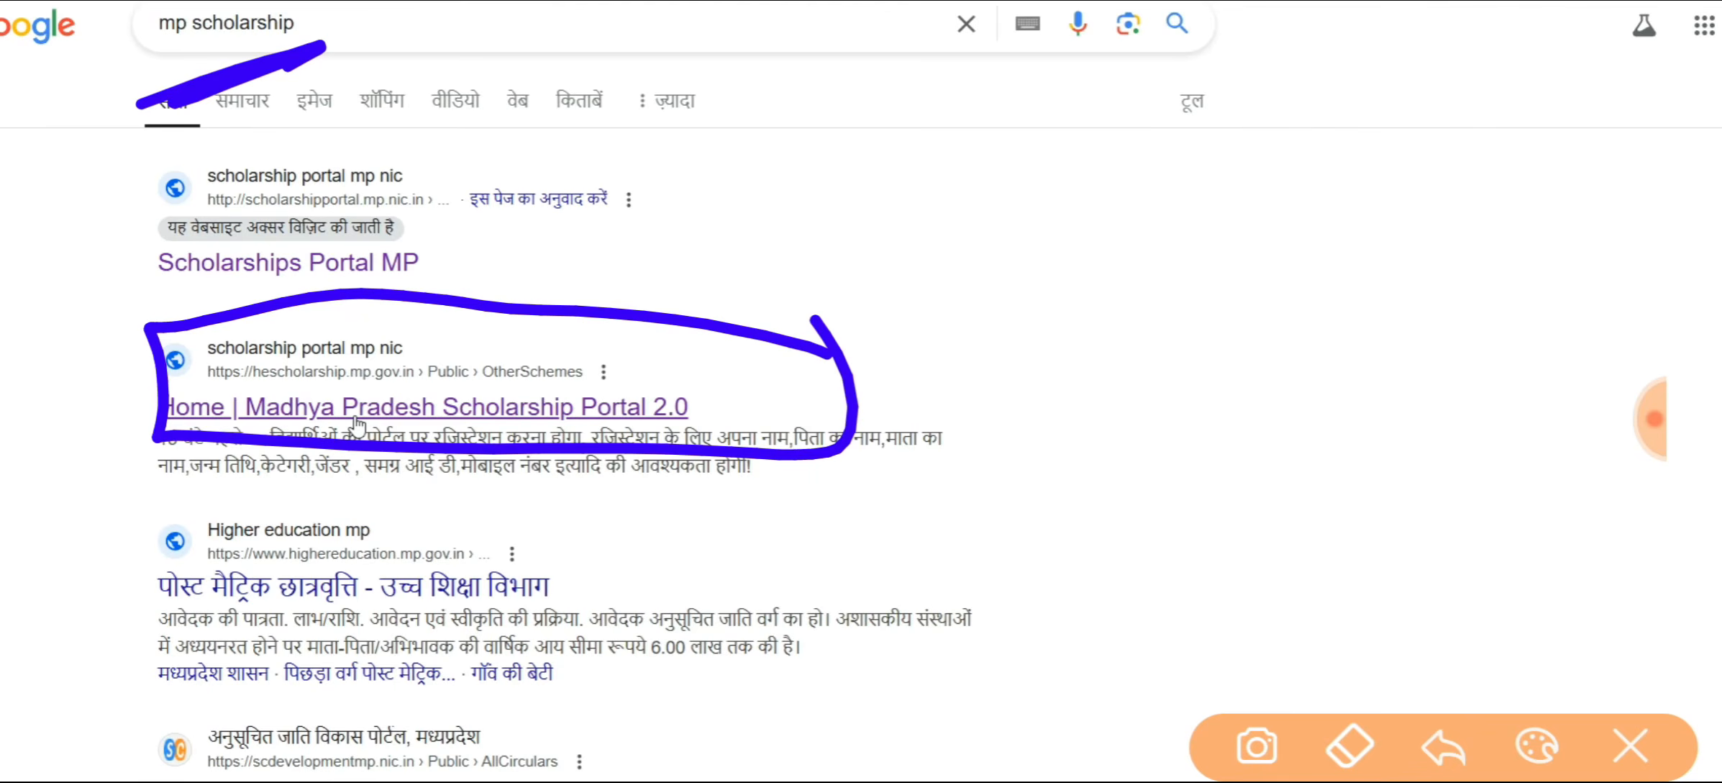
mouse_move(640, 342)
left_mouse_down()
mouse_move(364, 351)
mouse_move(245, 406)
mouse_move(668, 364)
left_mouse_up()
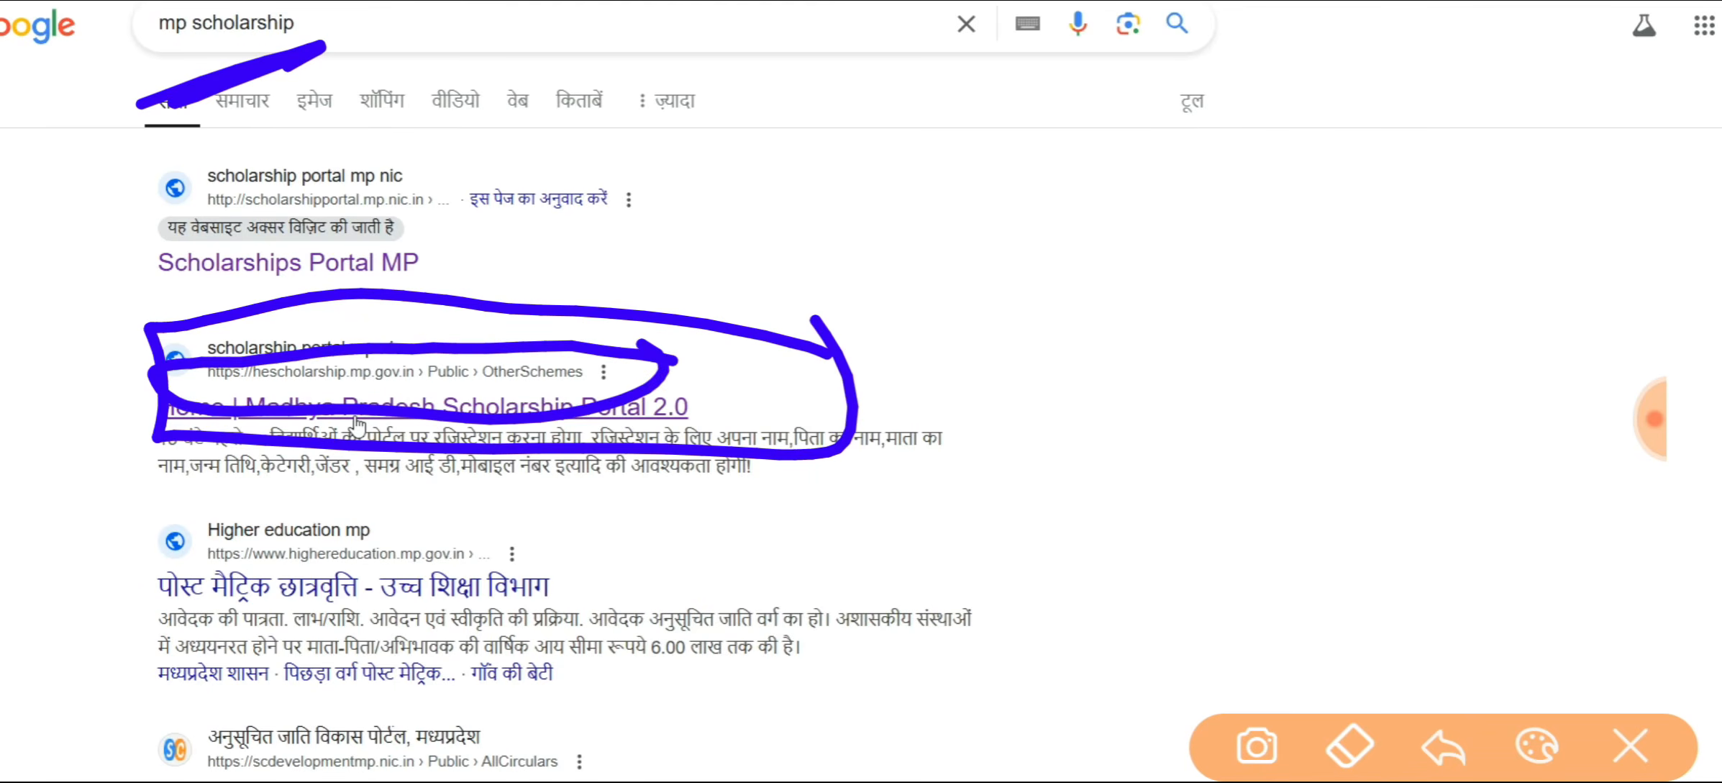
- Handwrite "heschol" beside the circled search result, tick its address and open Madhya Pradesh Scholarship Portal 2.0
left_click_drag(962, 219, 935, 349)
left_click_drag(929, 282, 975, 344)
left_click_drag(996, 296, 1050, 325)
left_click_drag(1201, 272, 1104, 302)
left_click_drag(1289, 280, 1291, 320)
left_click_drag(1326, 209, 1331, 305)
mouse_move(1385, 262)
left_mouse_down()
mouse_move(1373, 288)
mouse_move(1467, 320)
left_mouse_up()
left_click_drag(360, 421, 489, 367)
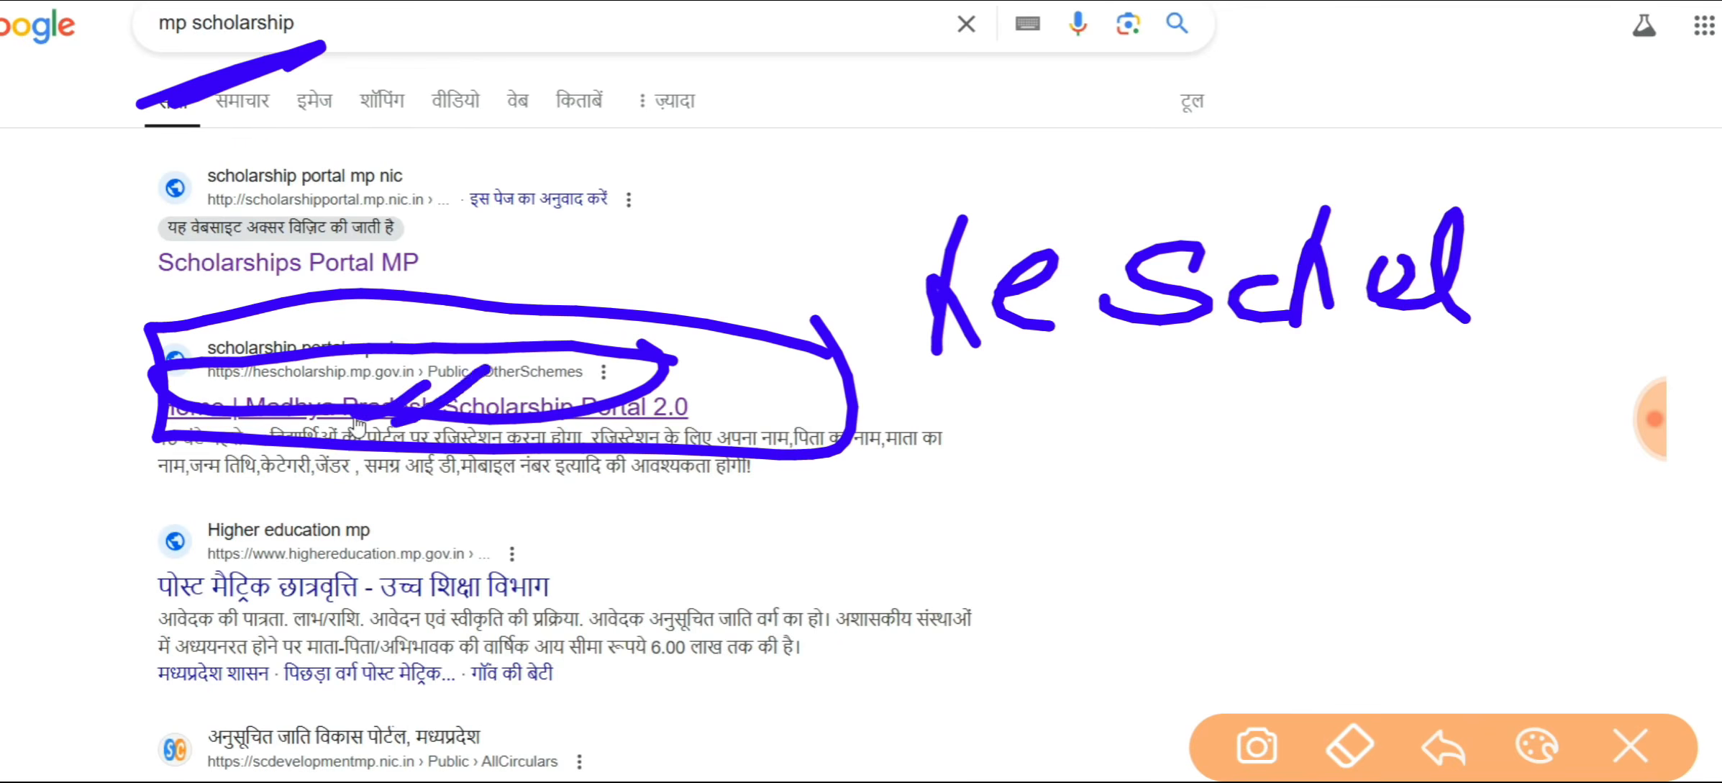
left_click(358, 425)
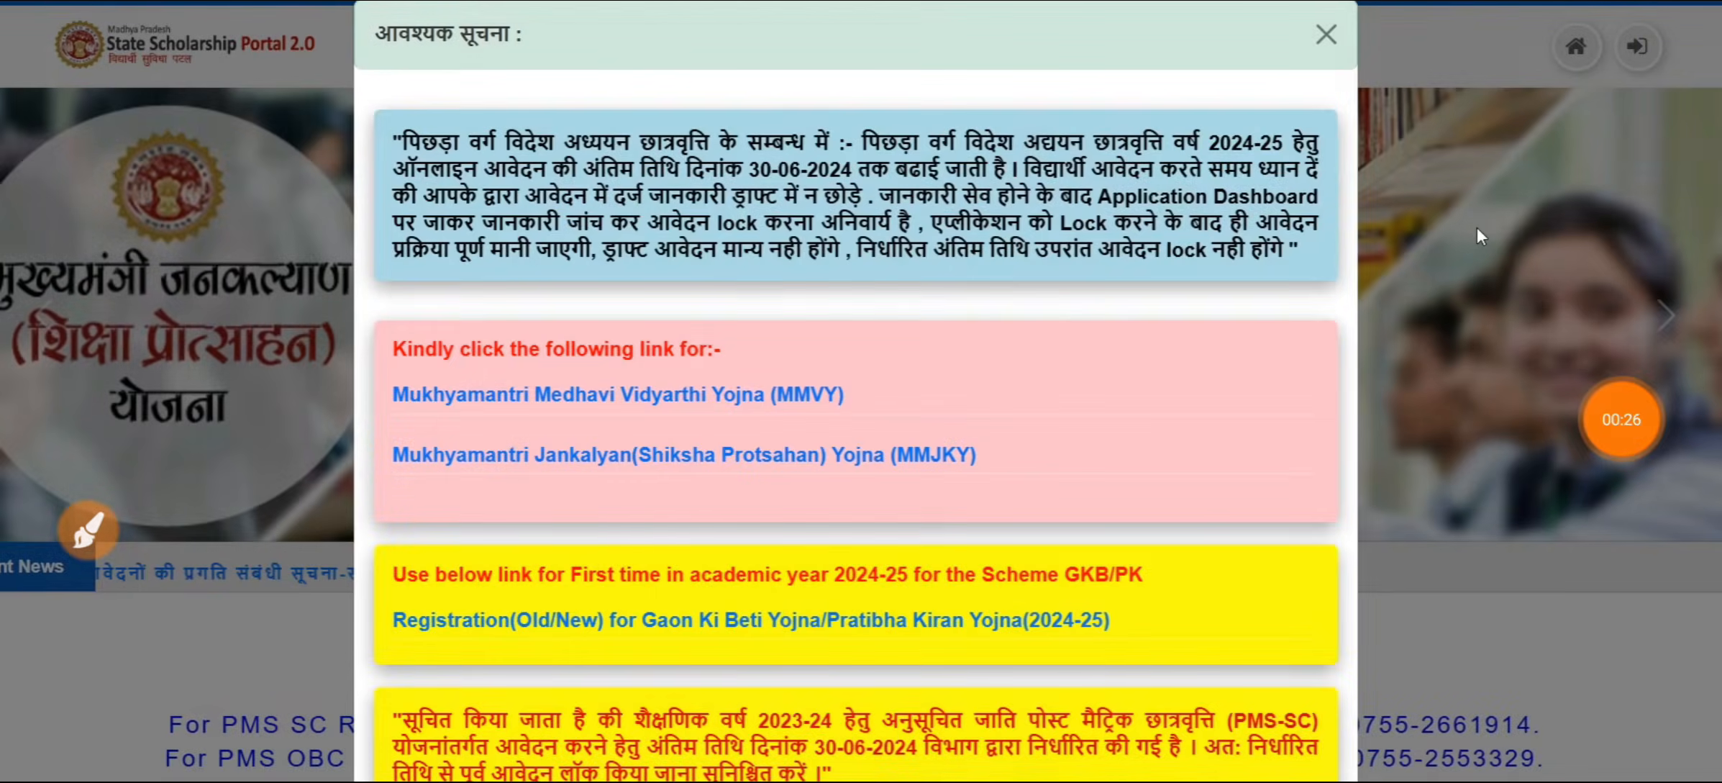
- Box the Gaon Ki Beti/Pratibha Kiran registration link in the notice, underline both scheme names, mark the notice's close control and clear the markings
left_click(89, 530)
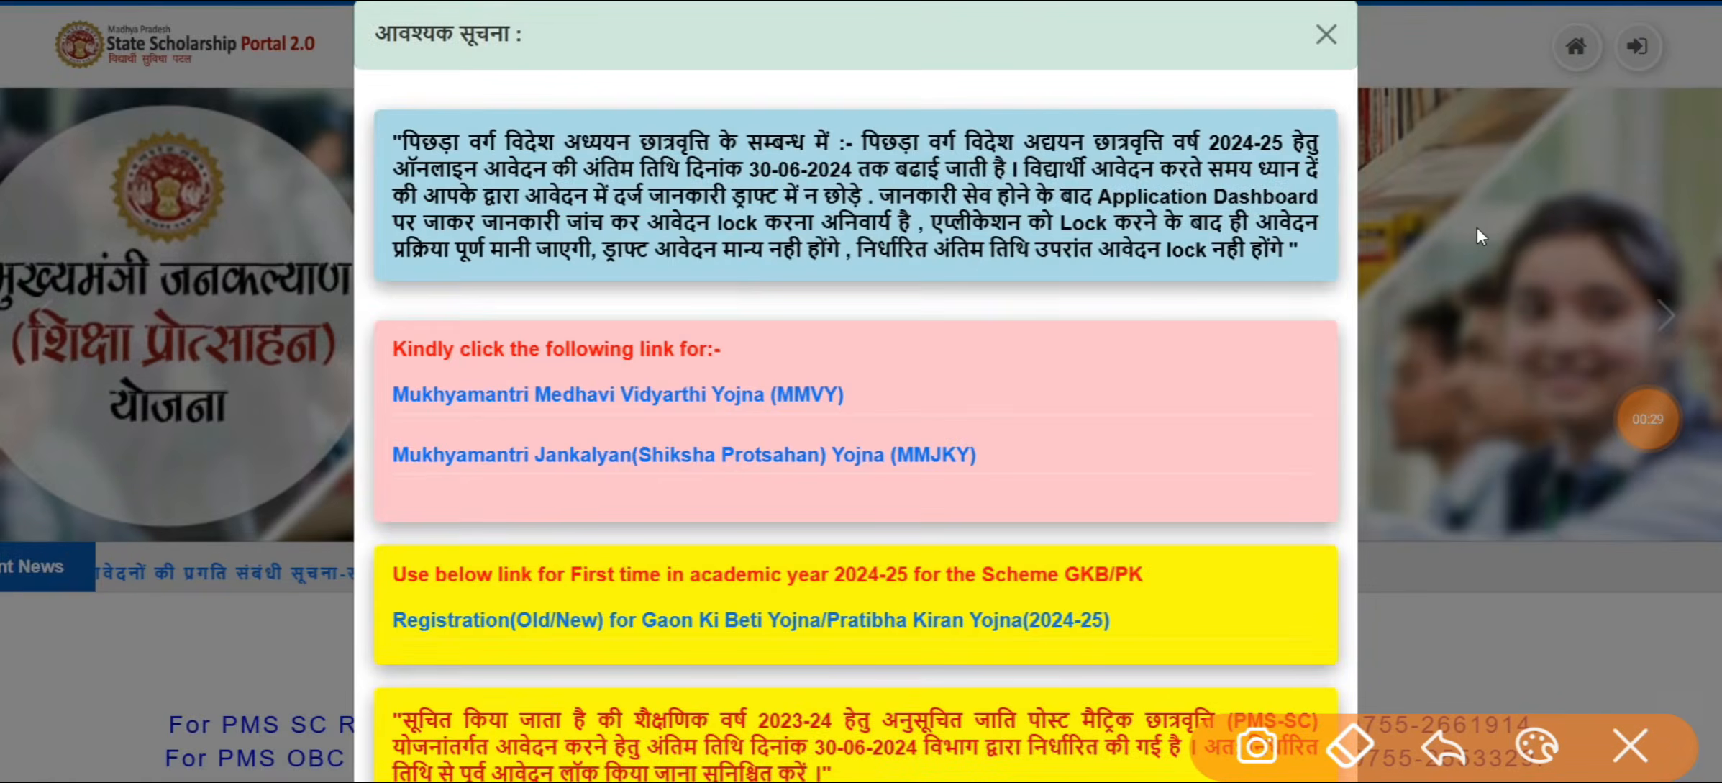
mouse_move(544, 545)
left_mouse_down()
mouse_move(348, 586)
mouse_move(1138, 676)
mouse_move(546, 510)
mouse_move(363, 525)
left_mouse_up()
left_click_drag(637, 661, 800, 642)
left_click_drag(883, 656, 1058, 665)
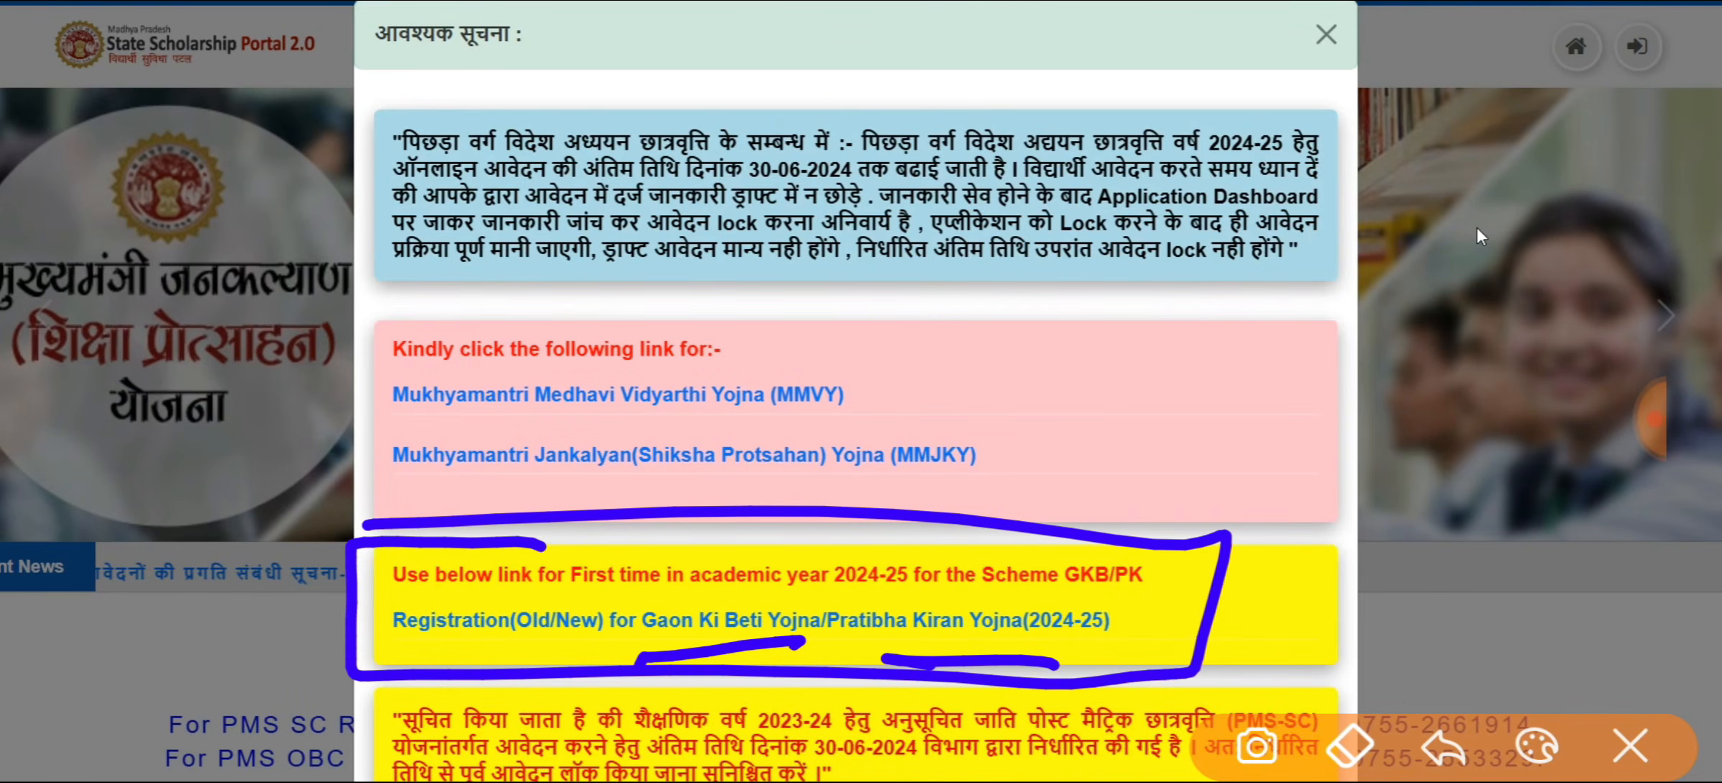
left_click_drag(899, 567, 978, 541)
left_click_drag(932, 586, 1018, 551)
left_click_drag(1421, 53, 1255, 90)
left_click(1629, 745)
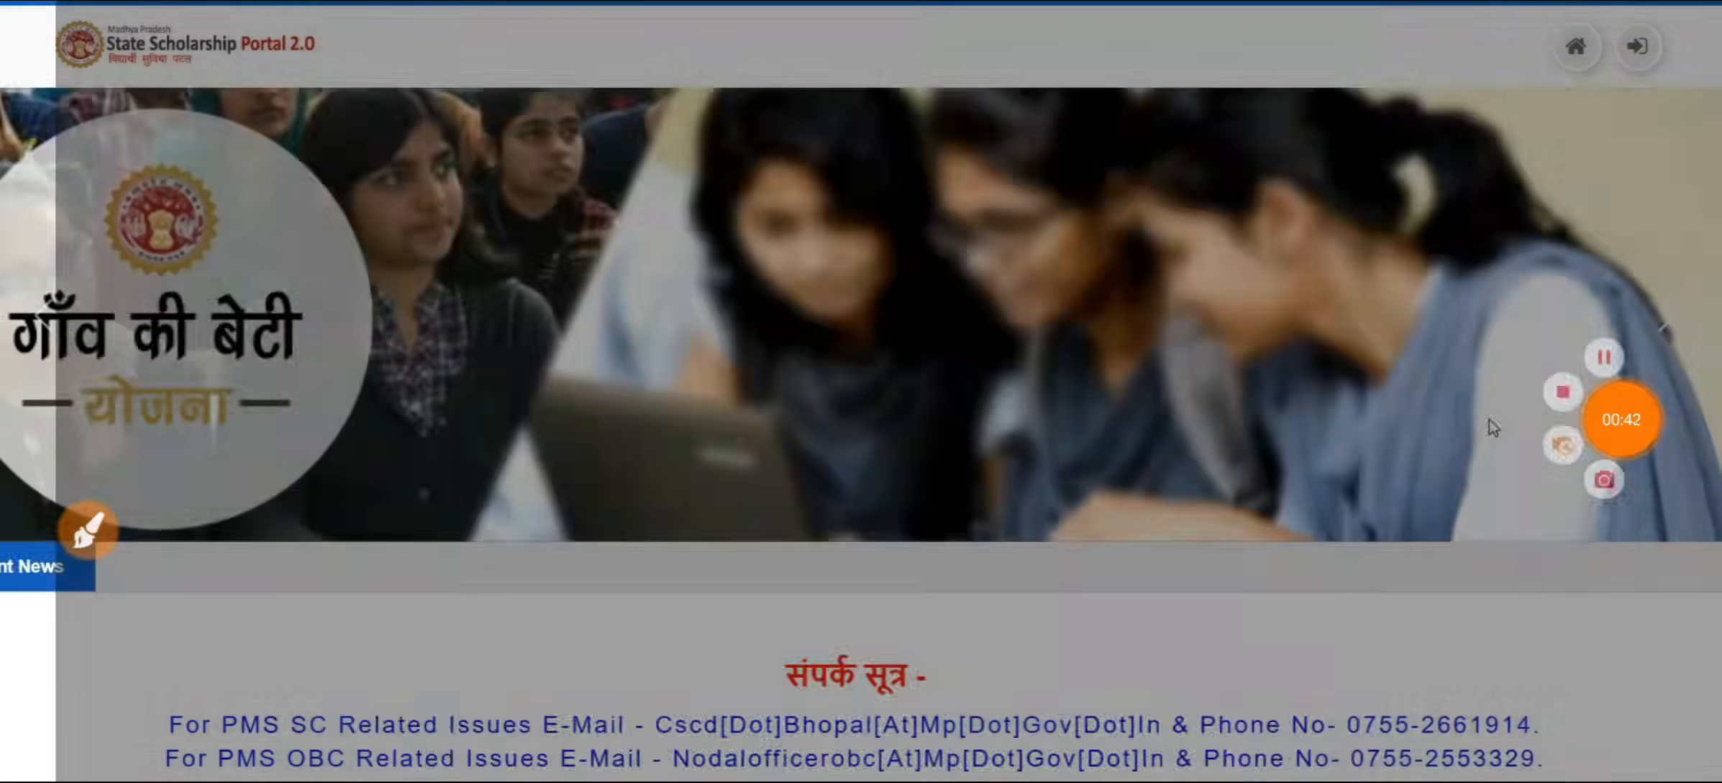
- Mark and open Registration(Old/New) for Gaon Ki Beti Yojna/Pratibha Kiran Yojna(2024-25) among the Schemes Of Higher Education Dept
scroll(1450, 485, "down", 3)
scroll(1450, 486, "down", 10)
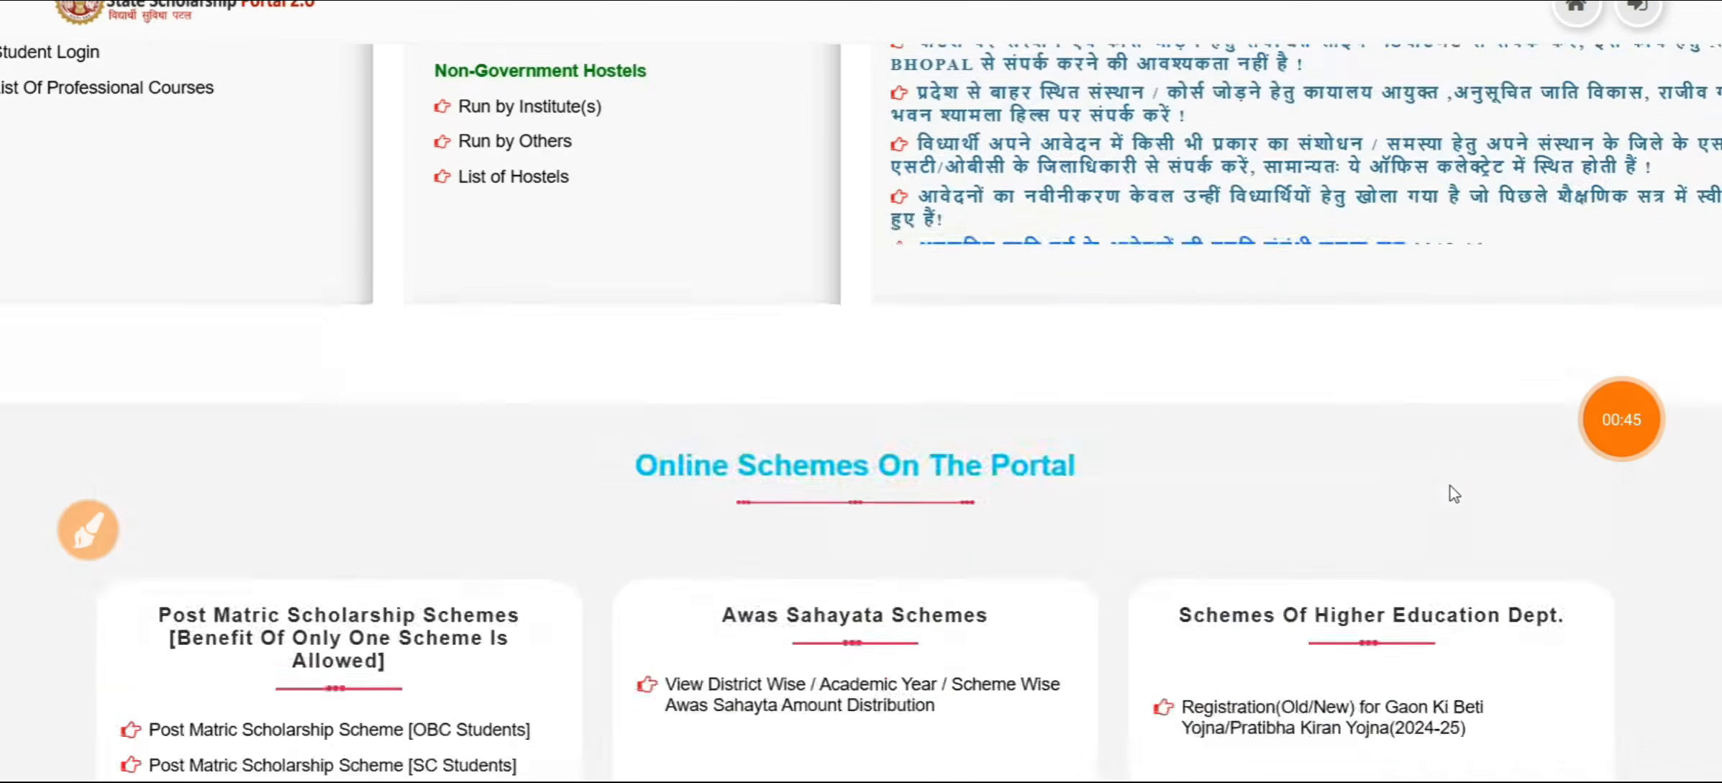
scroll(1450, 485, "down", 4)
left_click(88, 530)
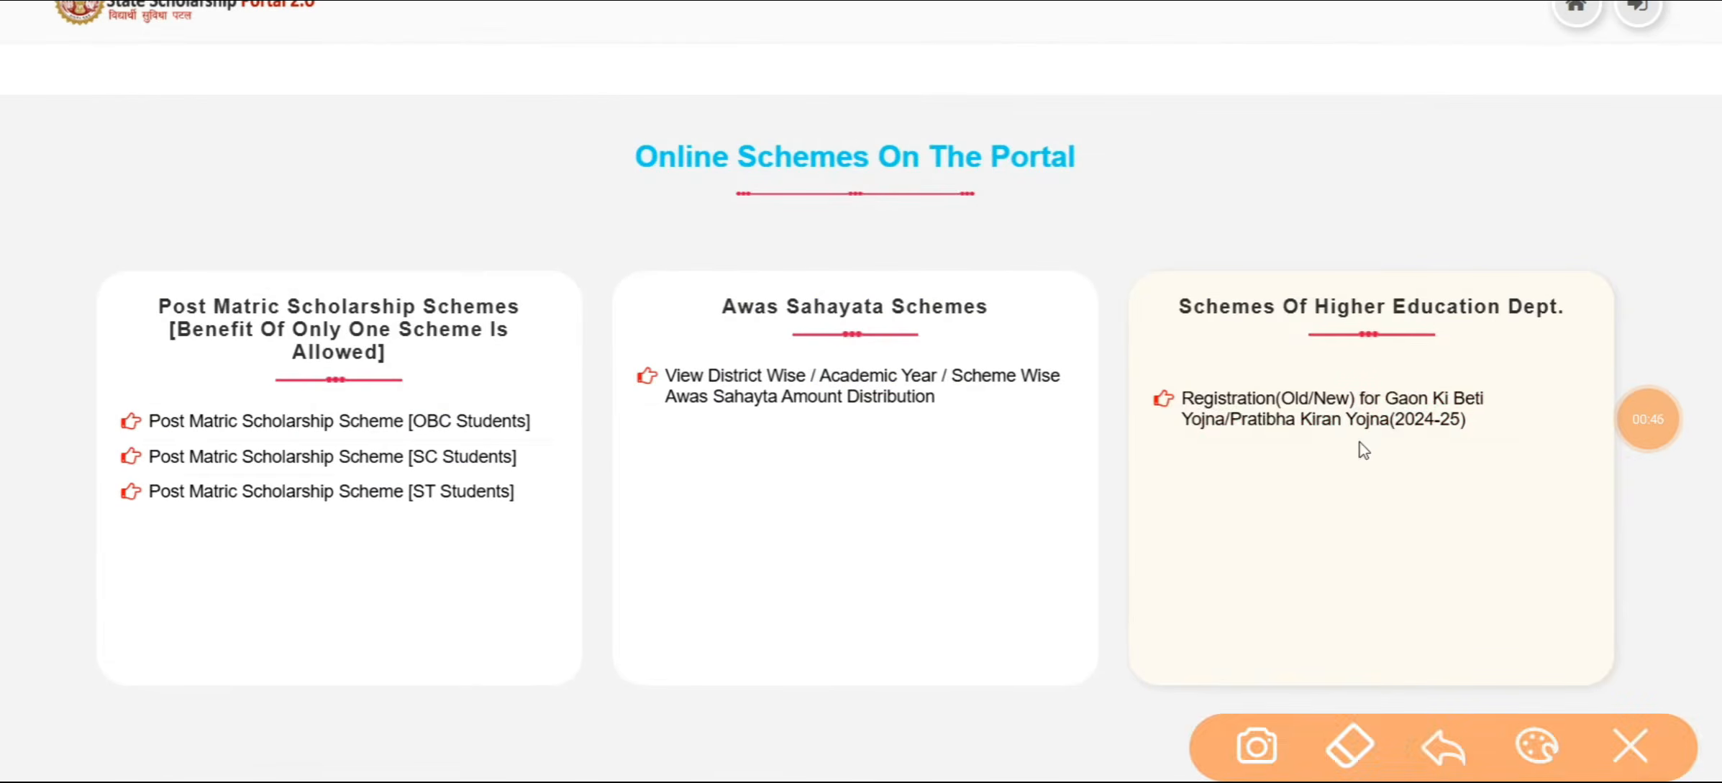
left_click_drag(1357, 354, 942, 402)
left_click(1630, 745)
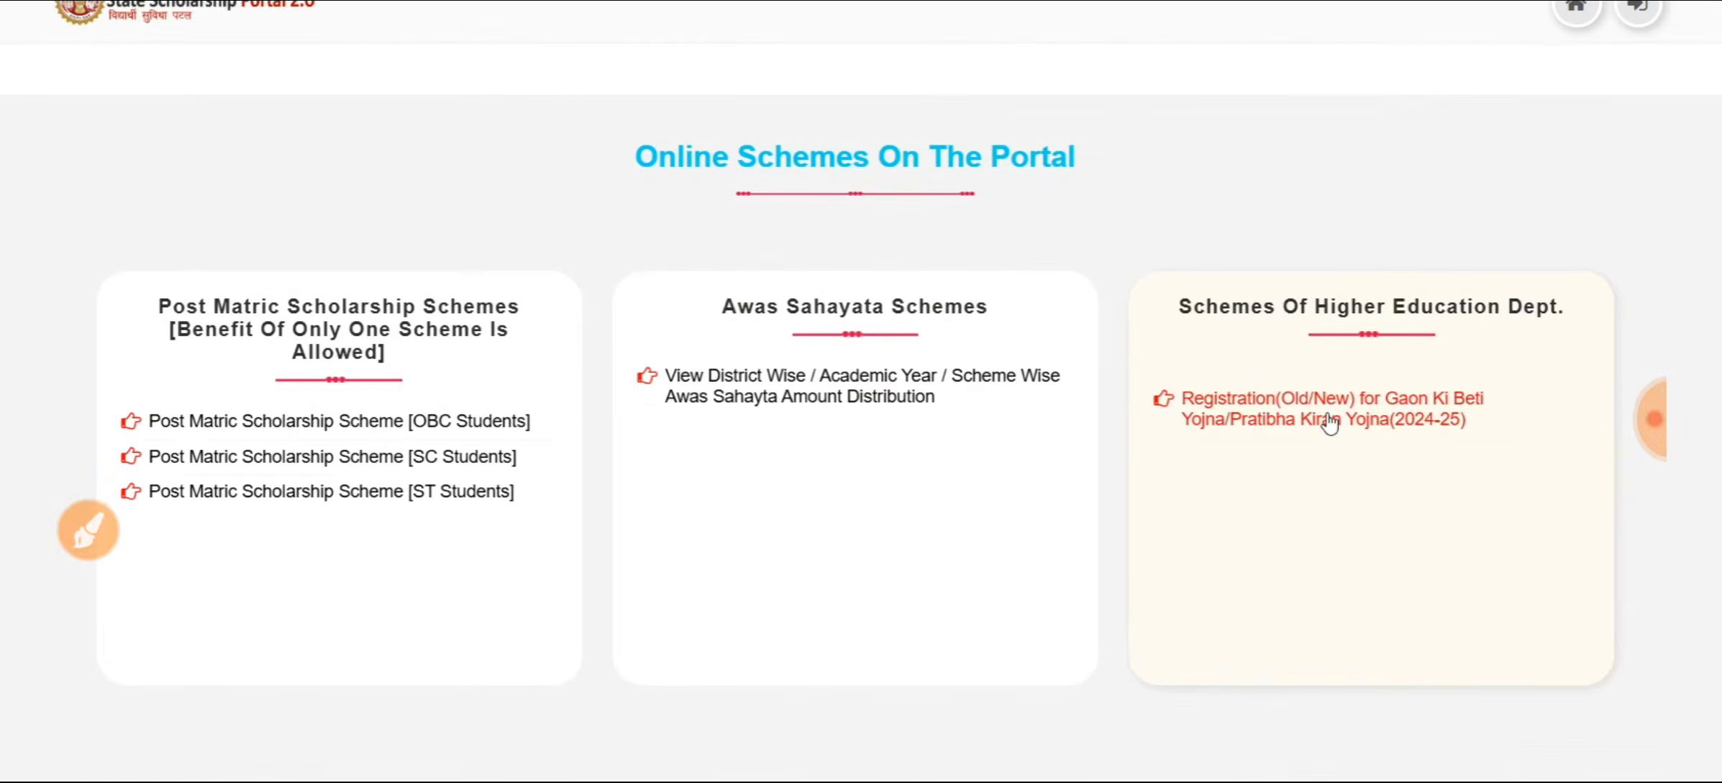
left_click(1329, 421)
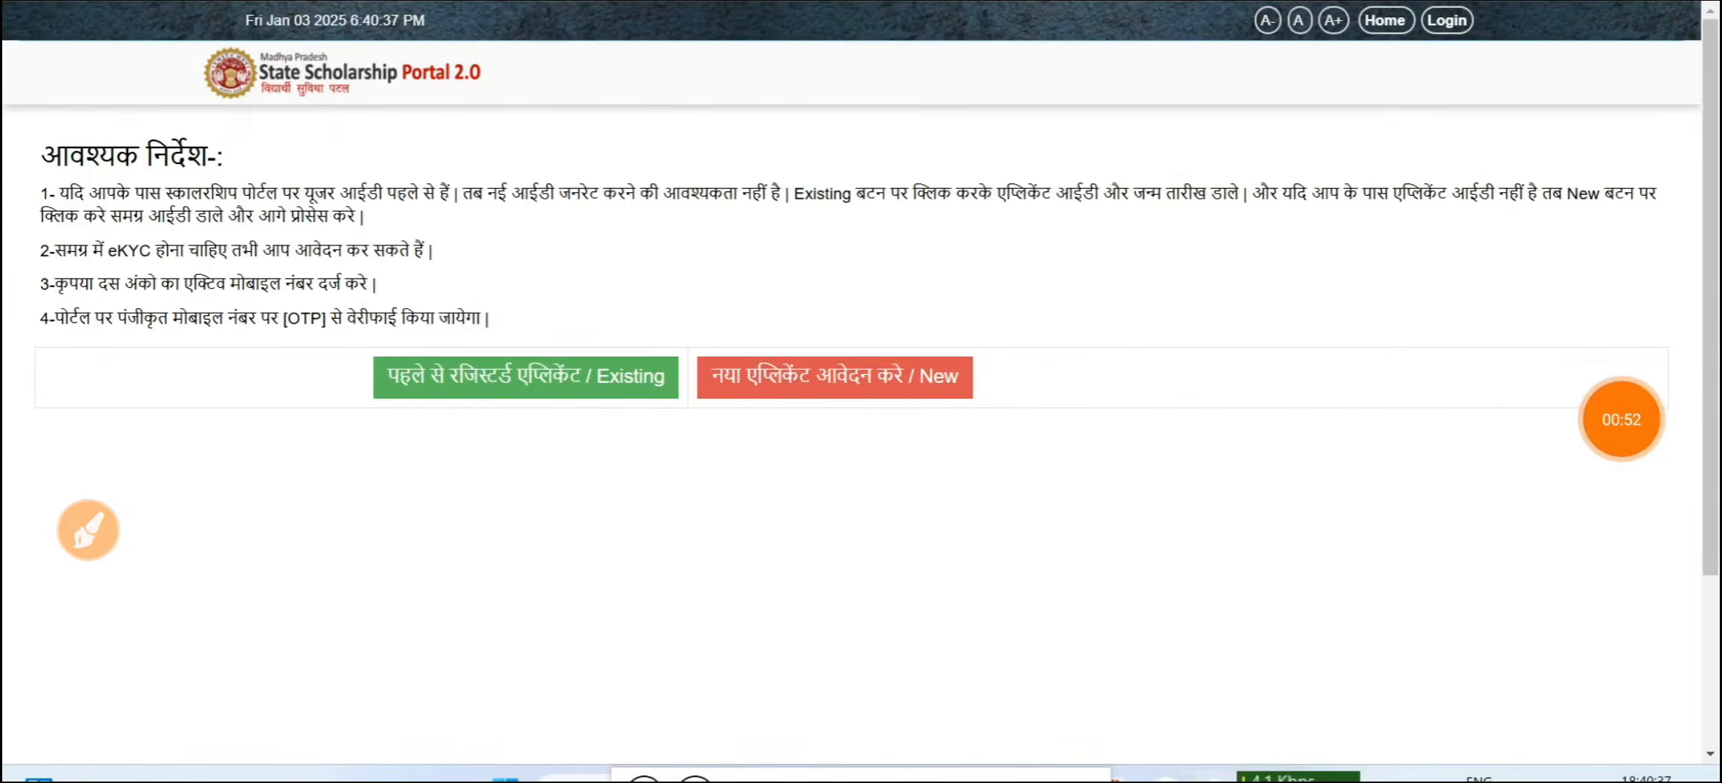
- Box the New applicant option, mark the Samagra eKYC and mobile number instructions, and clear the markings
left_click(88, 530)
mouse_move(702, 471)
left_mouse_down()
mouse_move(1014, 295)
mouse_move(651, 506)
left_mouse_up()
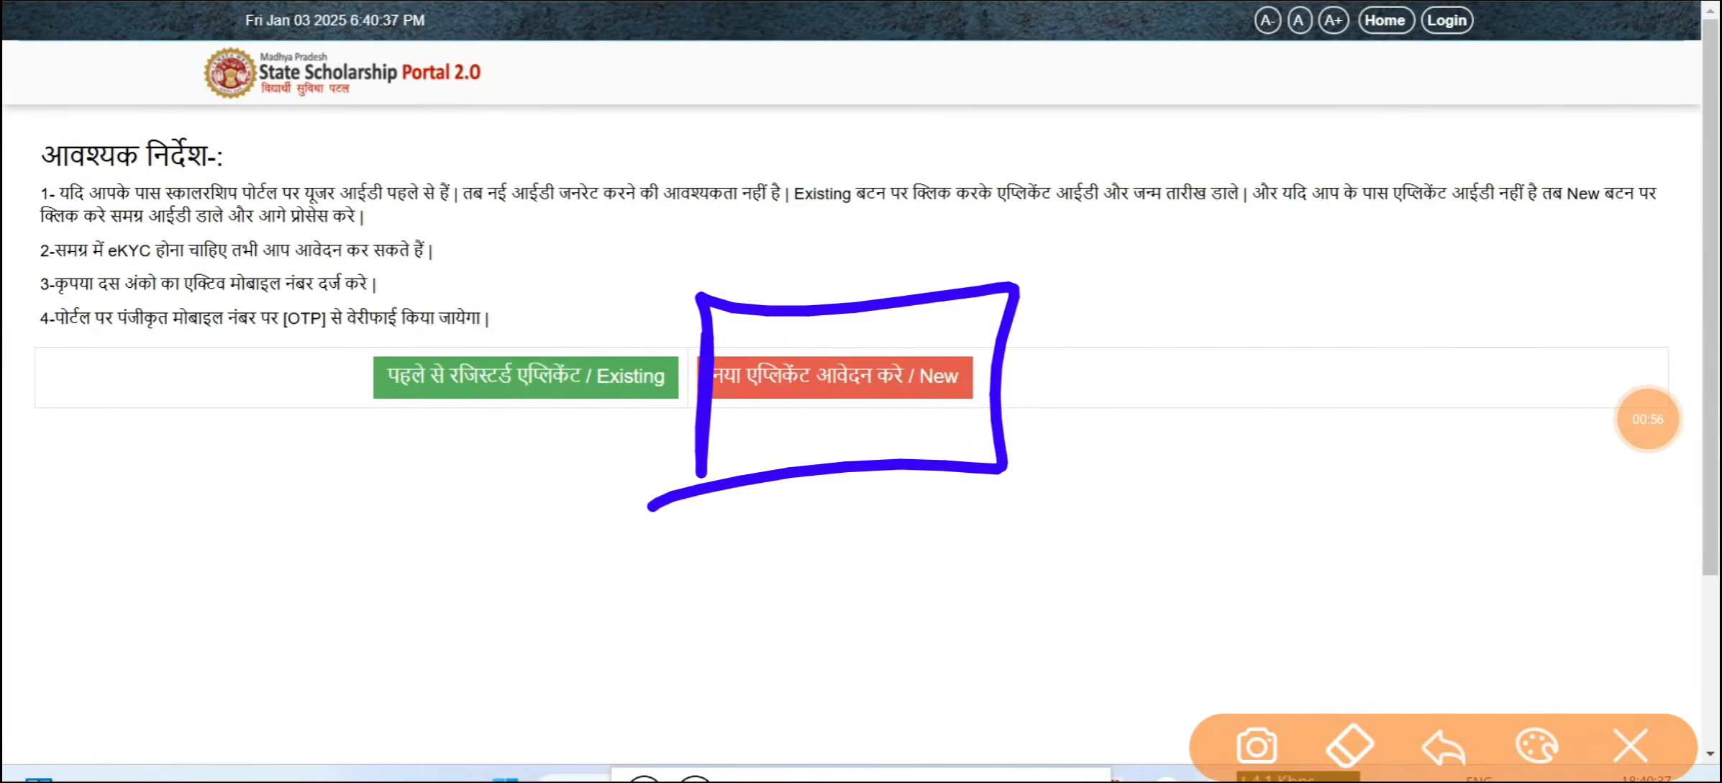
left_click_drag(432, 205, 56, 327)
left_click_drag(56, 231, 432, 205)
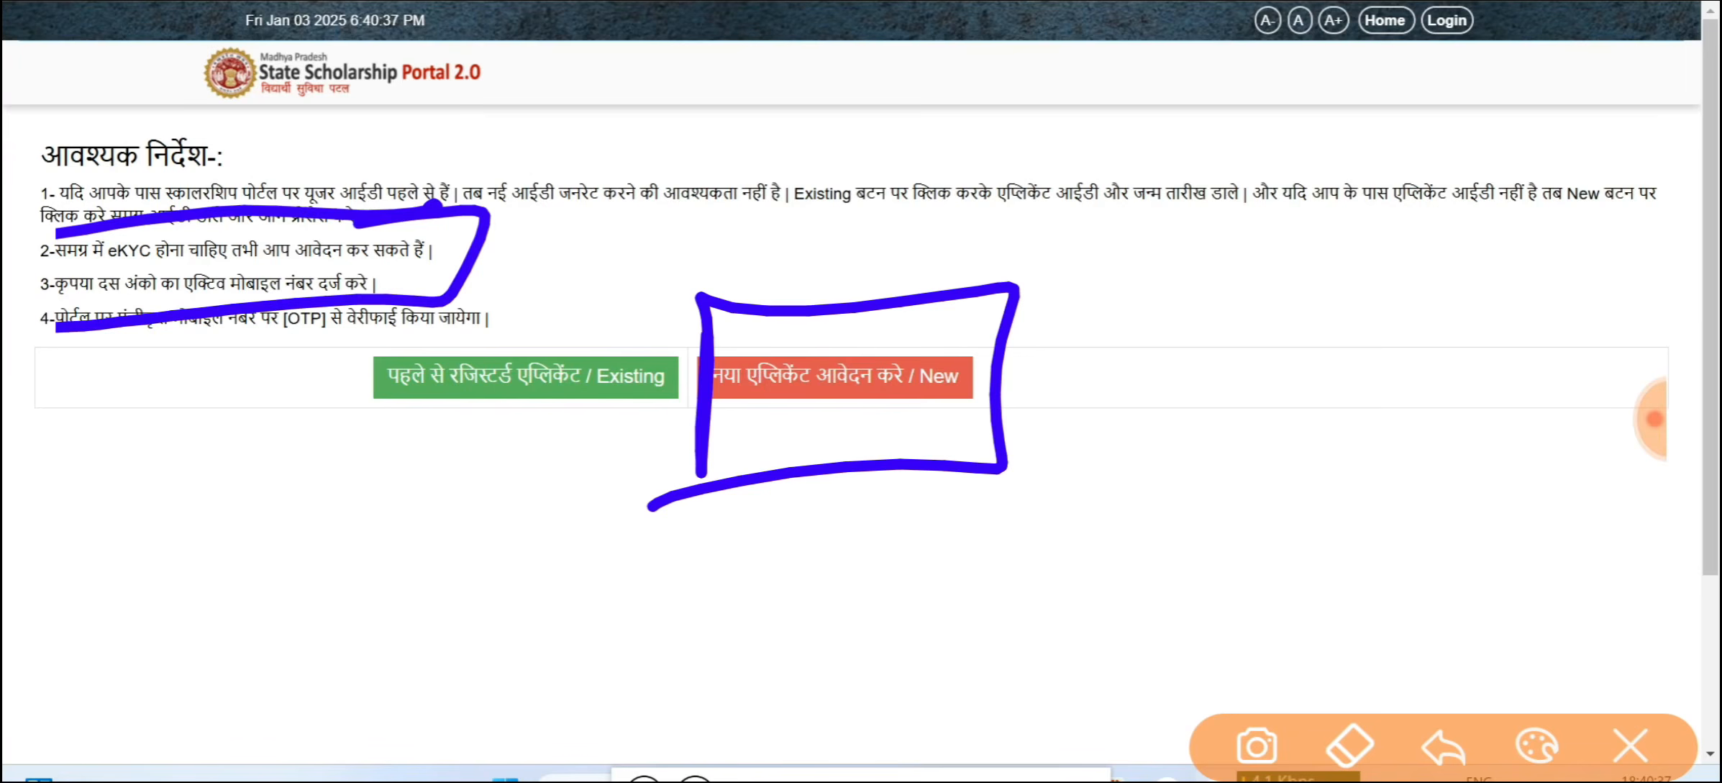
mouse_move(172, 270)
left_mouse_down()
mouse_move(363, 284)
mouse_move(237, 295)
mouse_move(446, 262)
left_mouse_up()
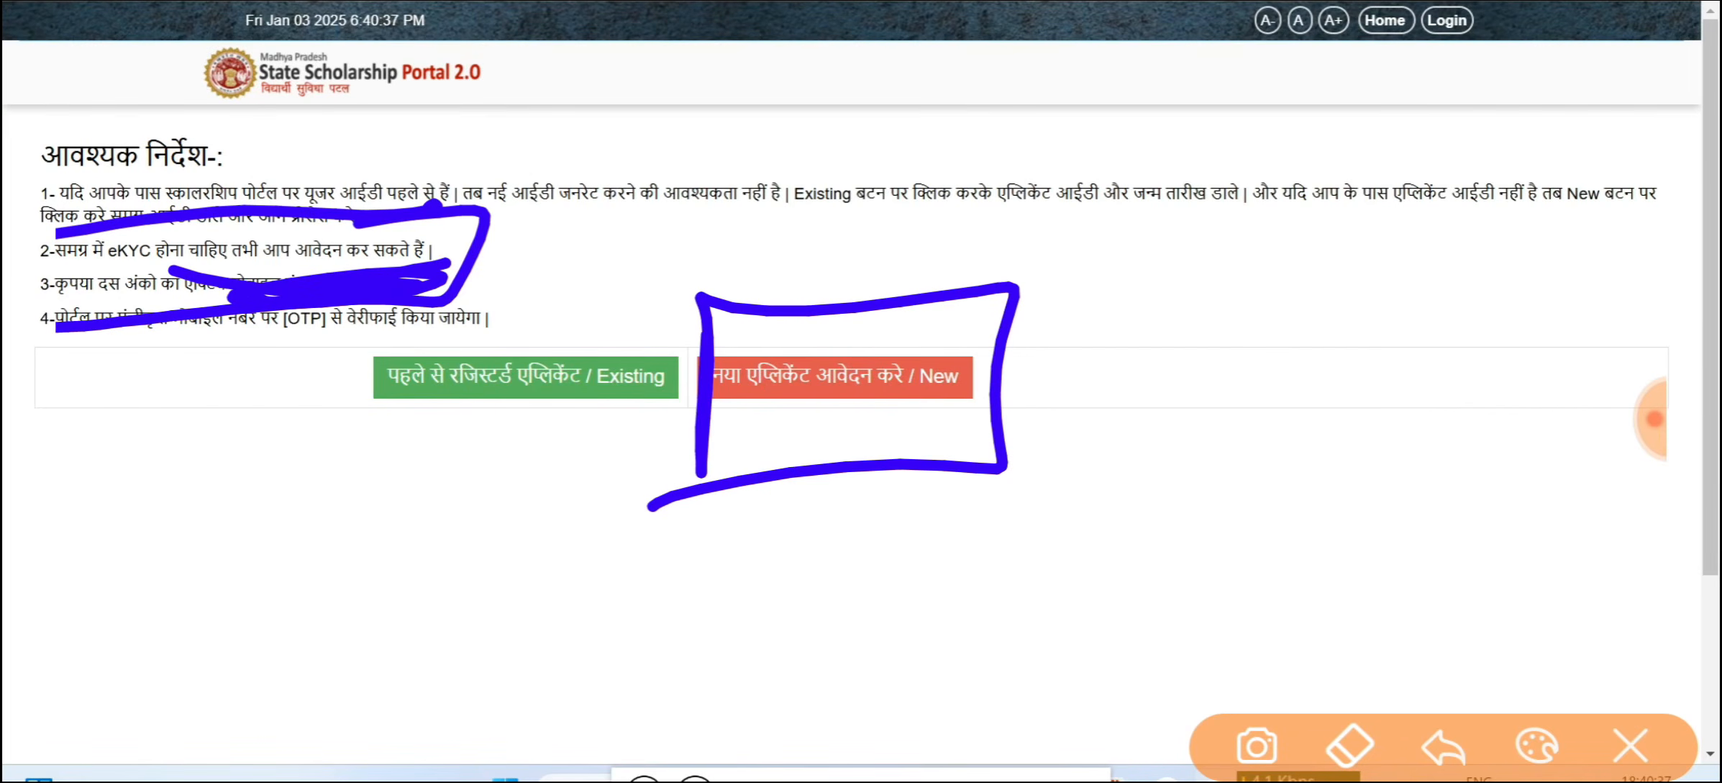
mouse_move(1114, 322)
left_mouse_down()
mouse_move(1128, 258)
mouse_move(1169, 313)
left_mouse_up()
left_click_drag(1098, 286, 1228, 263)
mouse_move(1132, 390)
left_mouse_down()
mouse_move(1221, 367)
mouse_move(1263, 418)
left_mouse_up()
left_click(1630, 746)
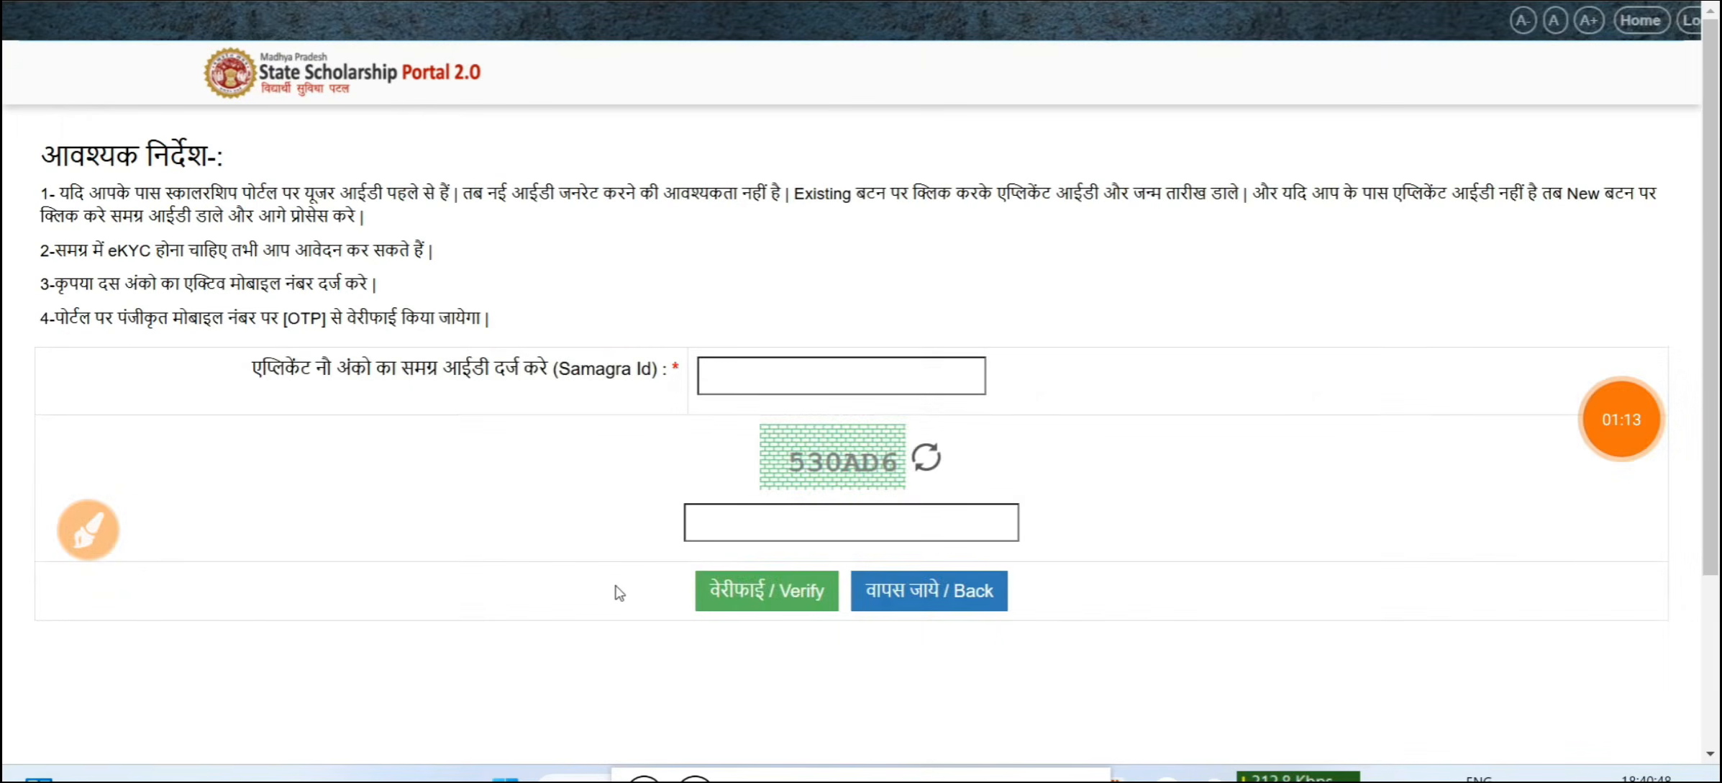
- Box the Samagra ID field with a "9" beside it, mark the captcha and its entry box, and submit the applicant for verification
left_click(88, 530)
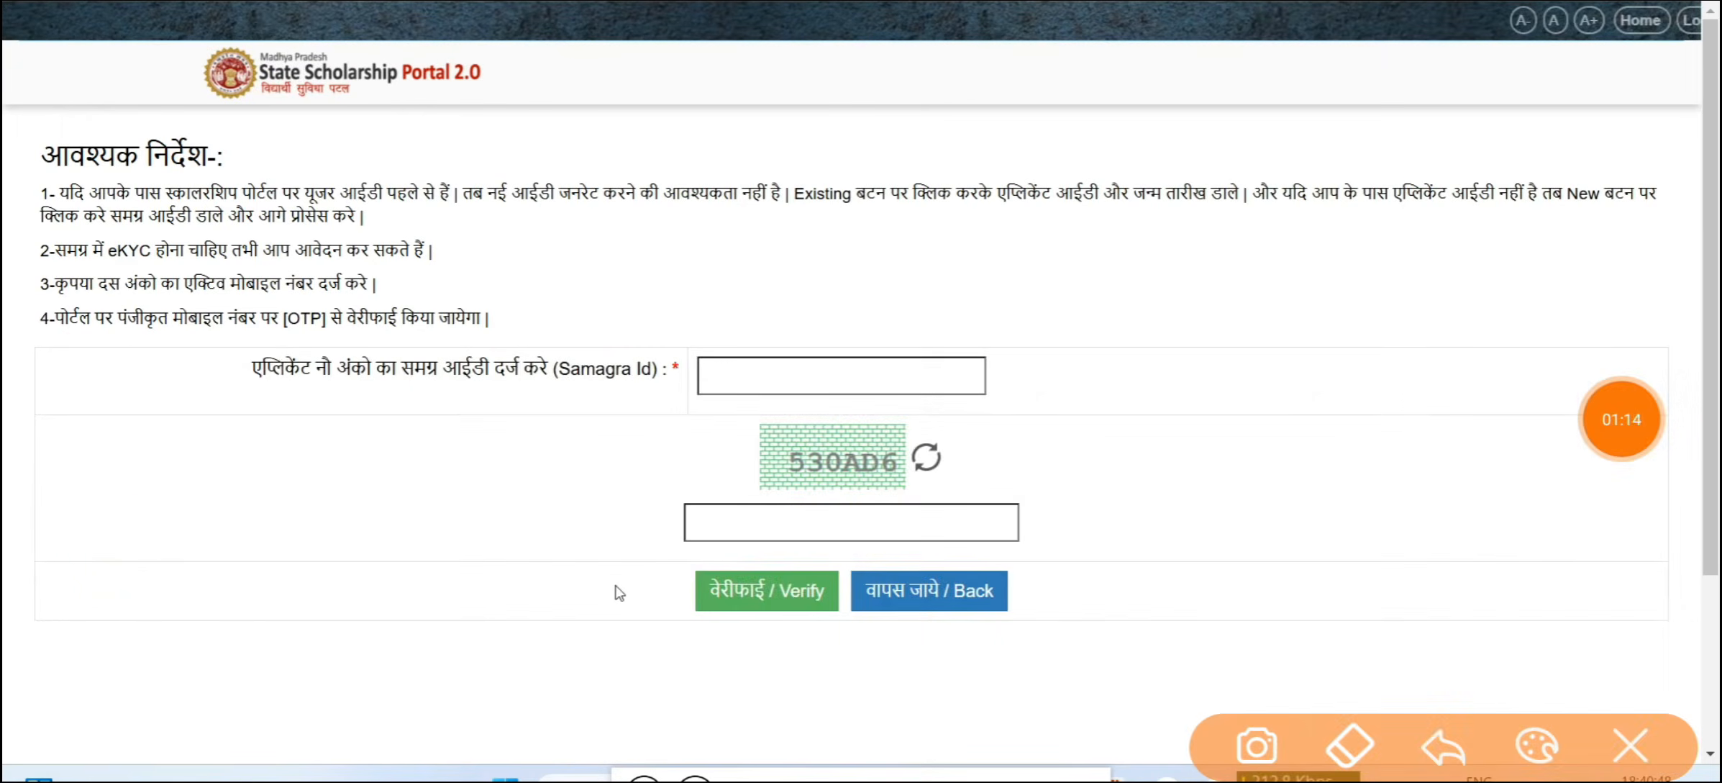
mouse_move(221, 437)
left_mouse_down()
mouse_move(792, 308)
mouse_move(599, 424)
mouse_move(192, 469)
left_mouse_up()
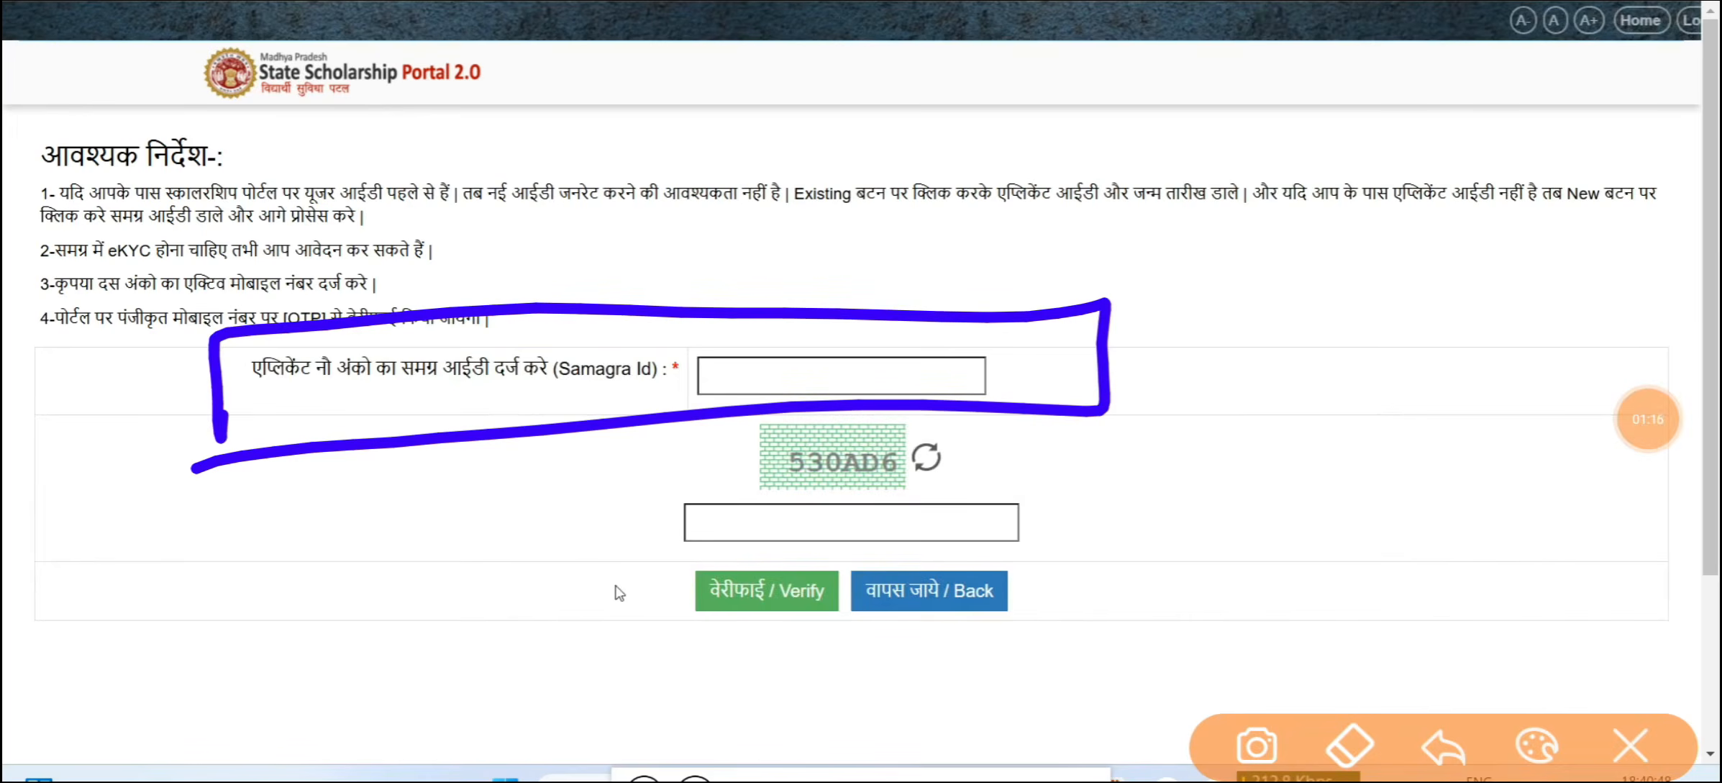
mouse_move(1241, 320)
left_mouse_down()
mouse_move(1169, 331)
mouse_move(1108, 406)
left_mouse_up()
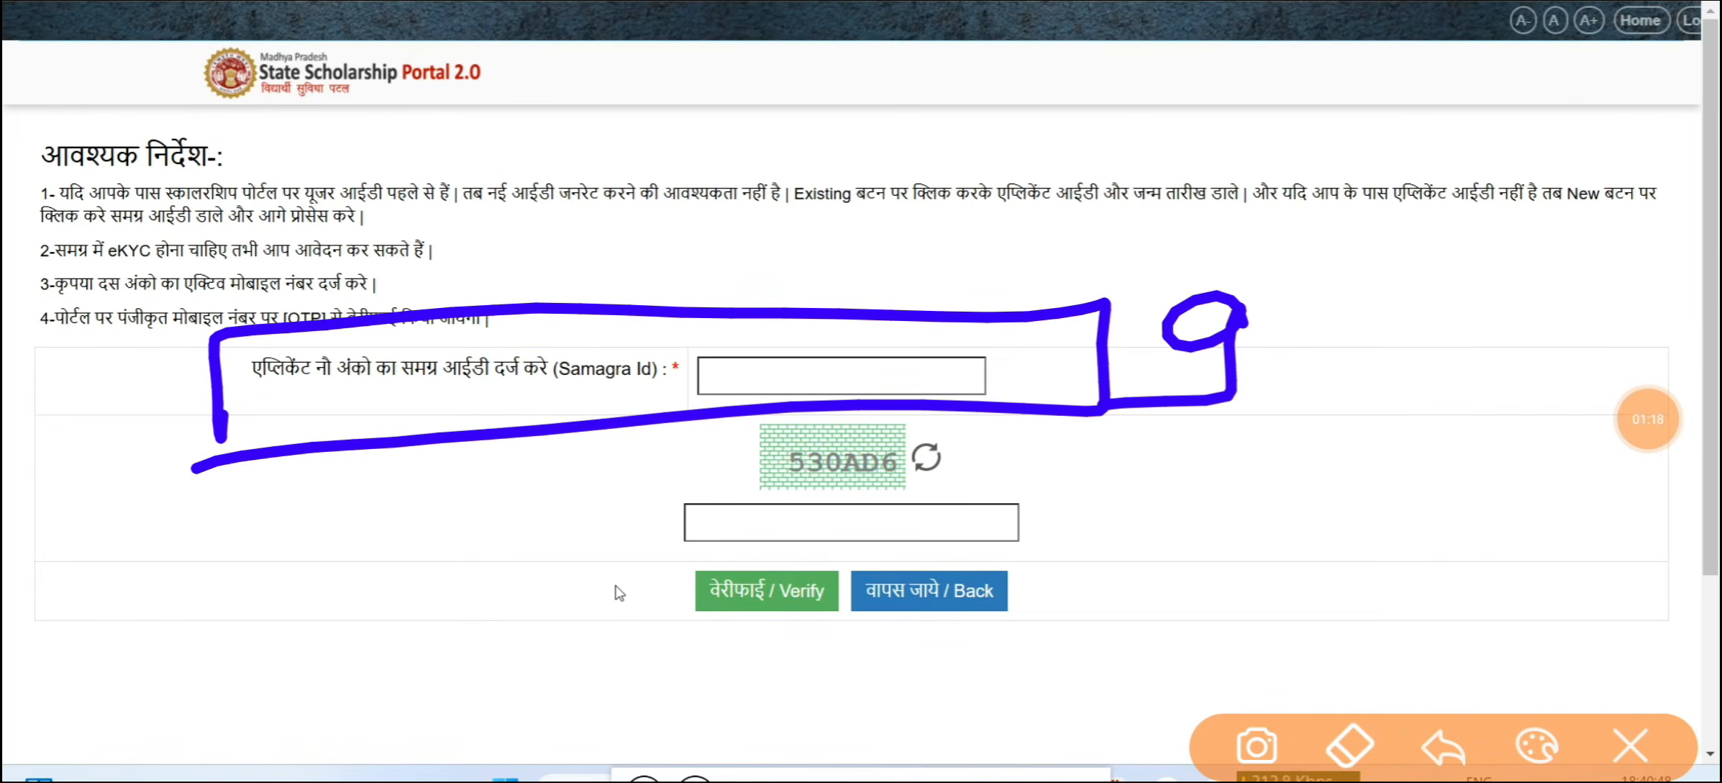
mouse_move(971, 435)
left_mouse_down()
mouse_move(946, 424)
mouse_move(978, 450)
mouse_move(895, 429)
left_mouse_up()
left_click_drag(1053, 499, 929, 526)
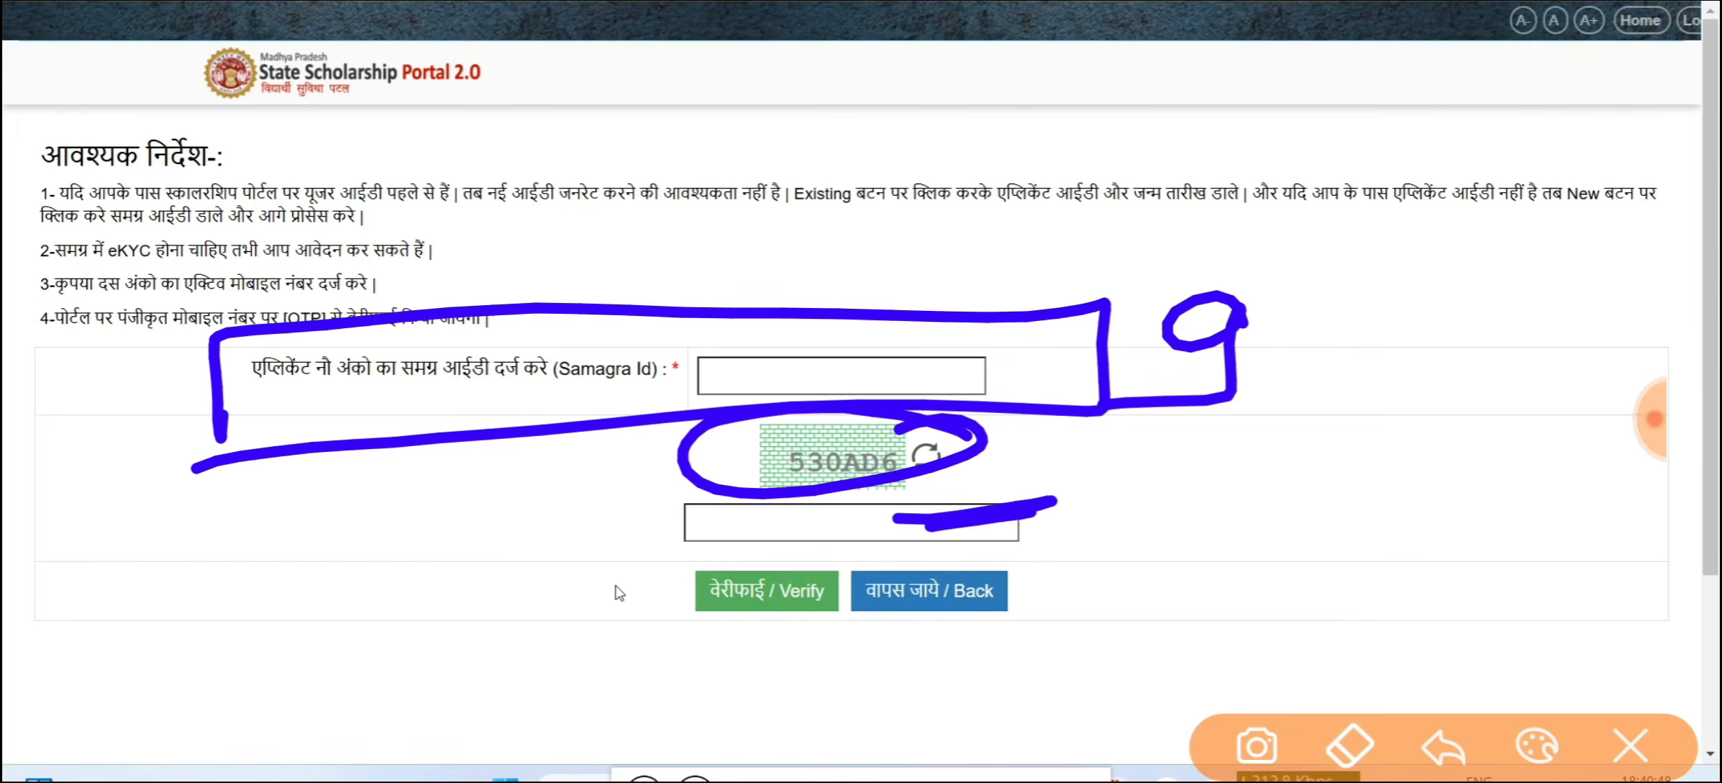
left_click_drag(784, 545, 766, 533)
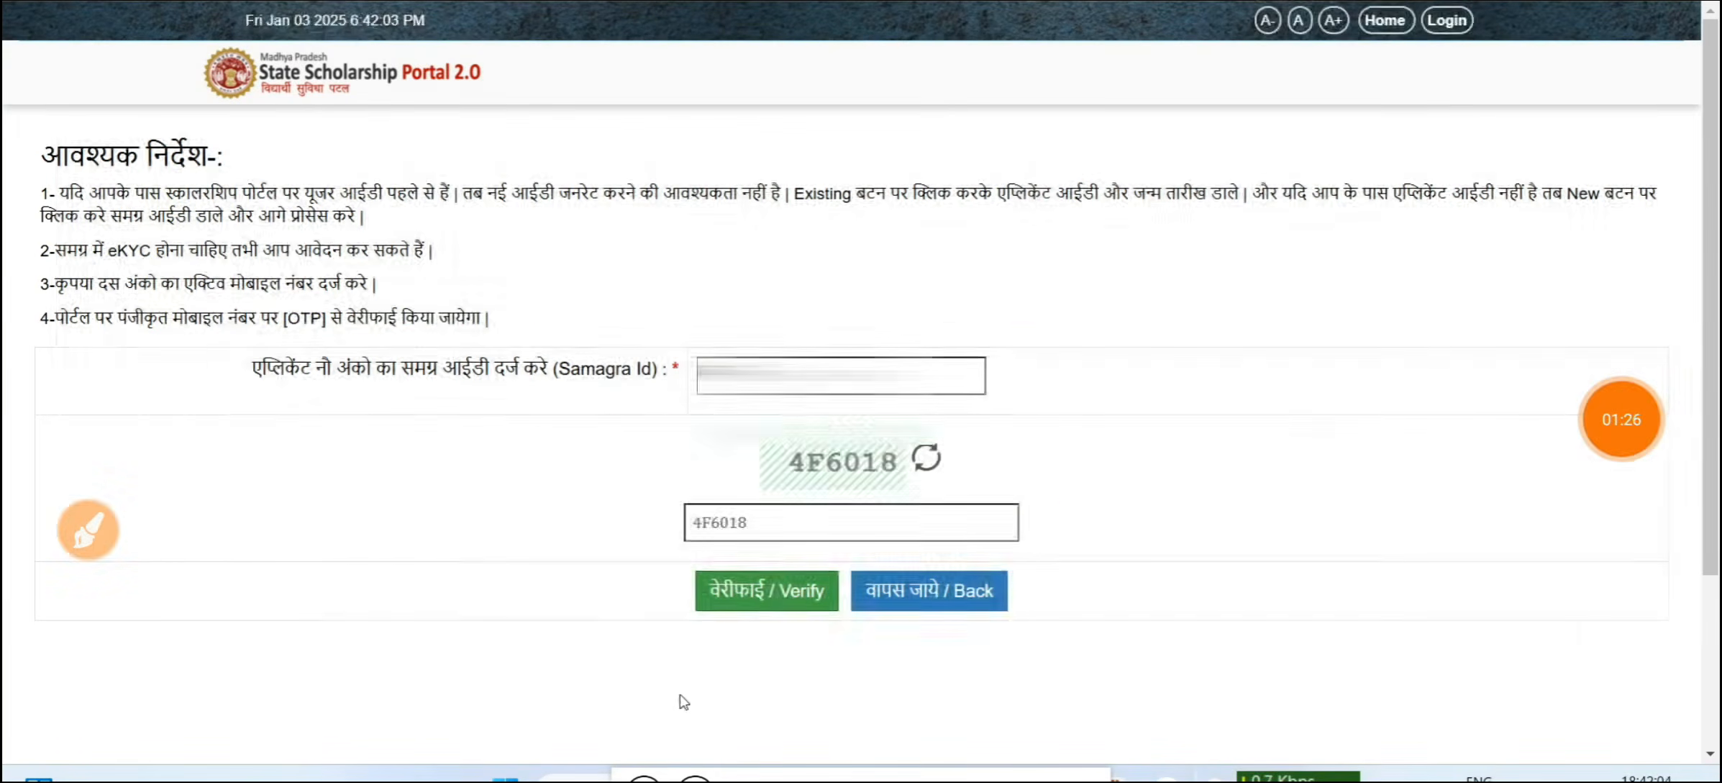
key("Return")
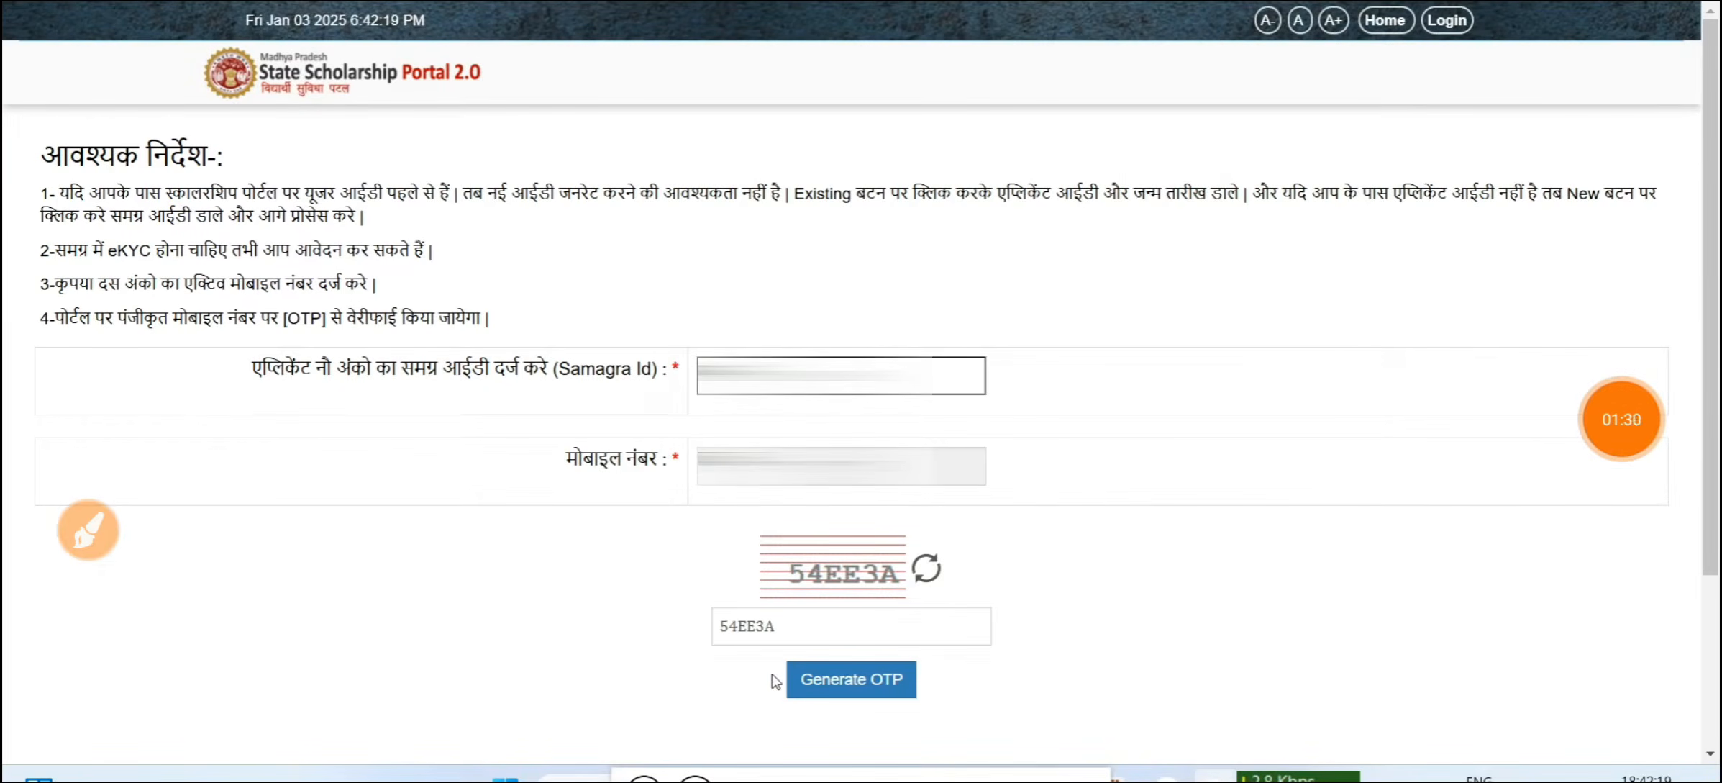
- Box the mobile number field and draw a circled mark beside the Samagra ID field
left_click(88, 530)
left_click_drag(524, 433, 522, 550)
mouse_move(507, 436)
left_mouse_down()
mouse_move(949, 412)
mouse_move(467, 531)
left_mouse_up()
left_click_drag(944, 333, 1059, 313)
left_click_drag(1007, 354, 1110, 314)
mouse_move(1053, 280)
left_mouse_down()
mouse_move(1017, 270)
mouse_move(1075, 255)
left_mouse_up()
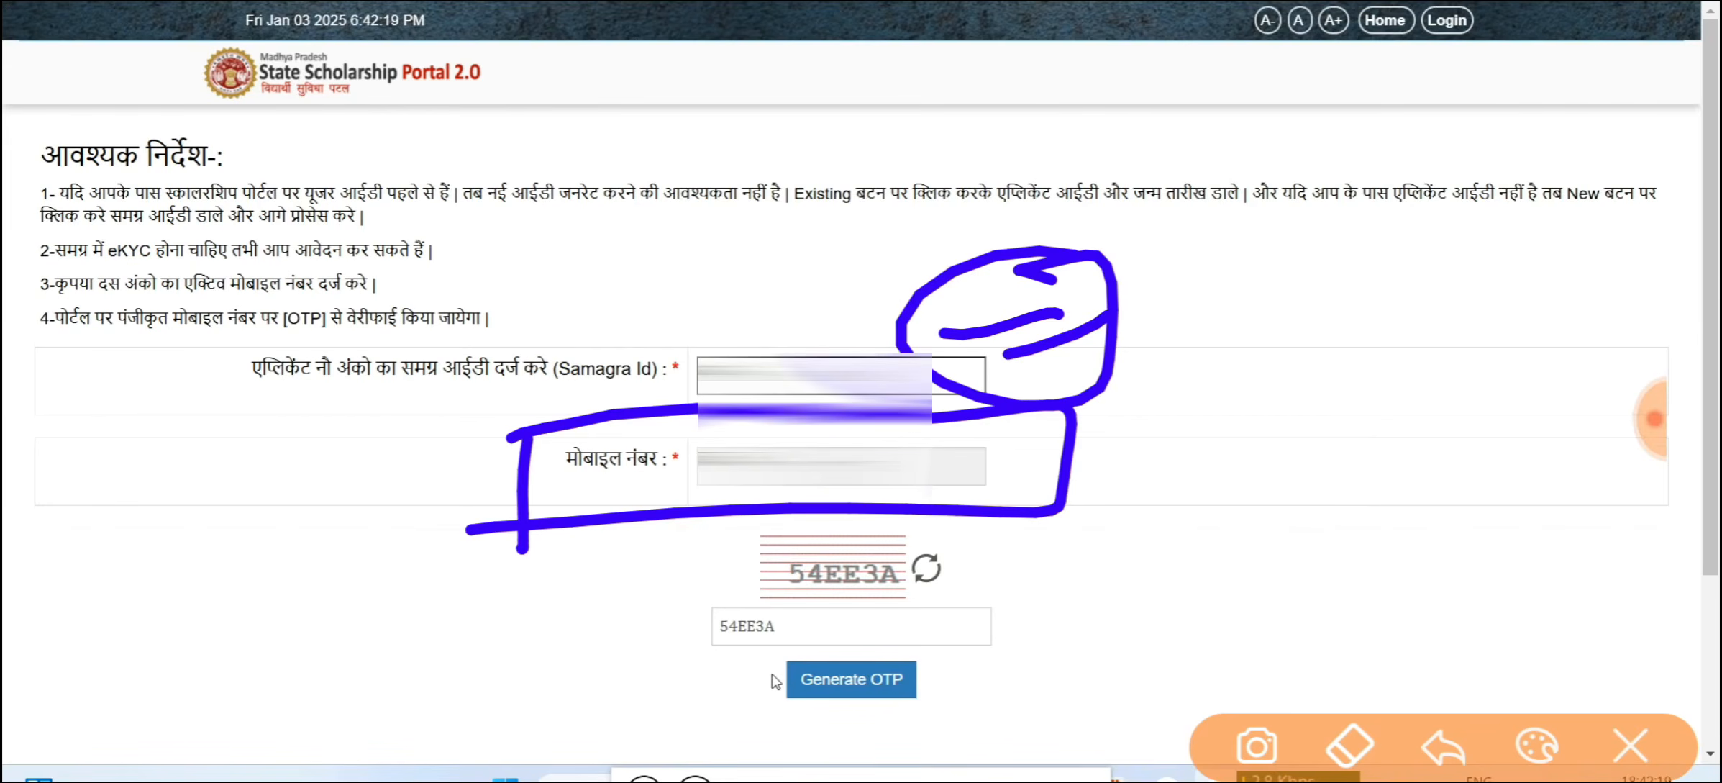
- Circle the captcha and the Generate OTP option, clear the markings and generate the OTP
mouse_move(950, 551)
left_mouse_down()
mouse_move(690, 651)
mouse_move(852, 543)
left_mouse_up()
mouse_move(986, 648)
left_mouse_down()
mouse_move(755, 712)
mouse_move(834, 656)
left_mouse_up()
left_click(1630, 746)
left_click(1654, 418)
left_click(1590, 296)
left_click(854, 692)
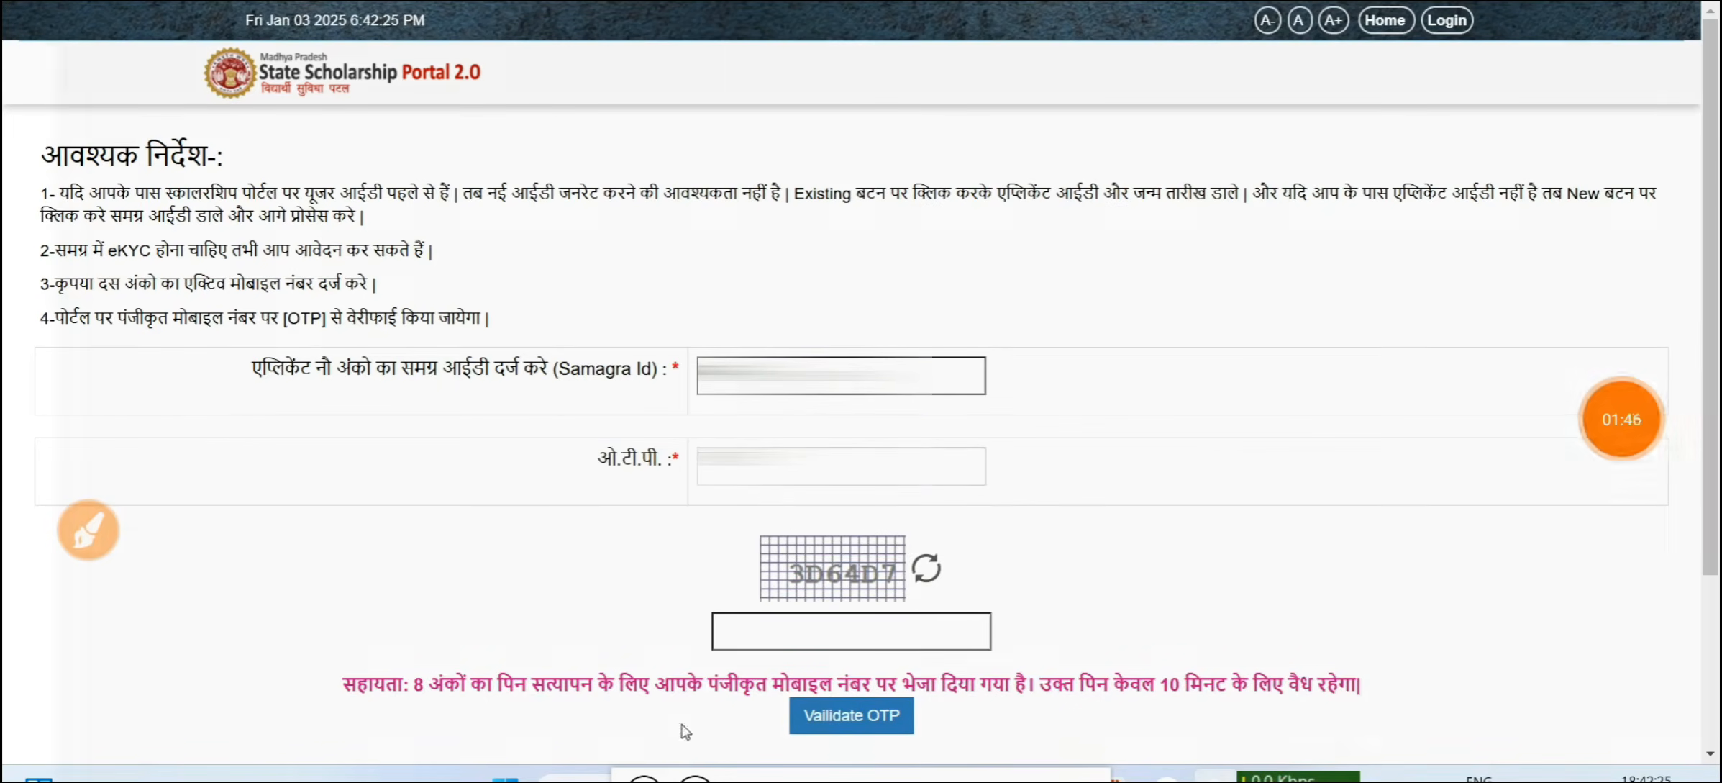
- Circle the OTP field and handwrite "5 min" in a box beside it
left_click(1622, 419)
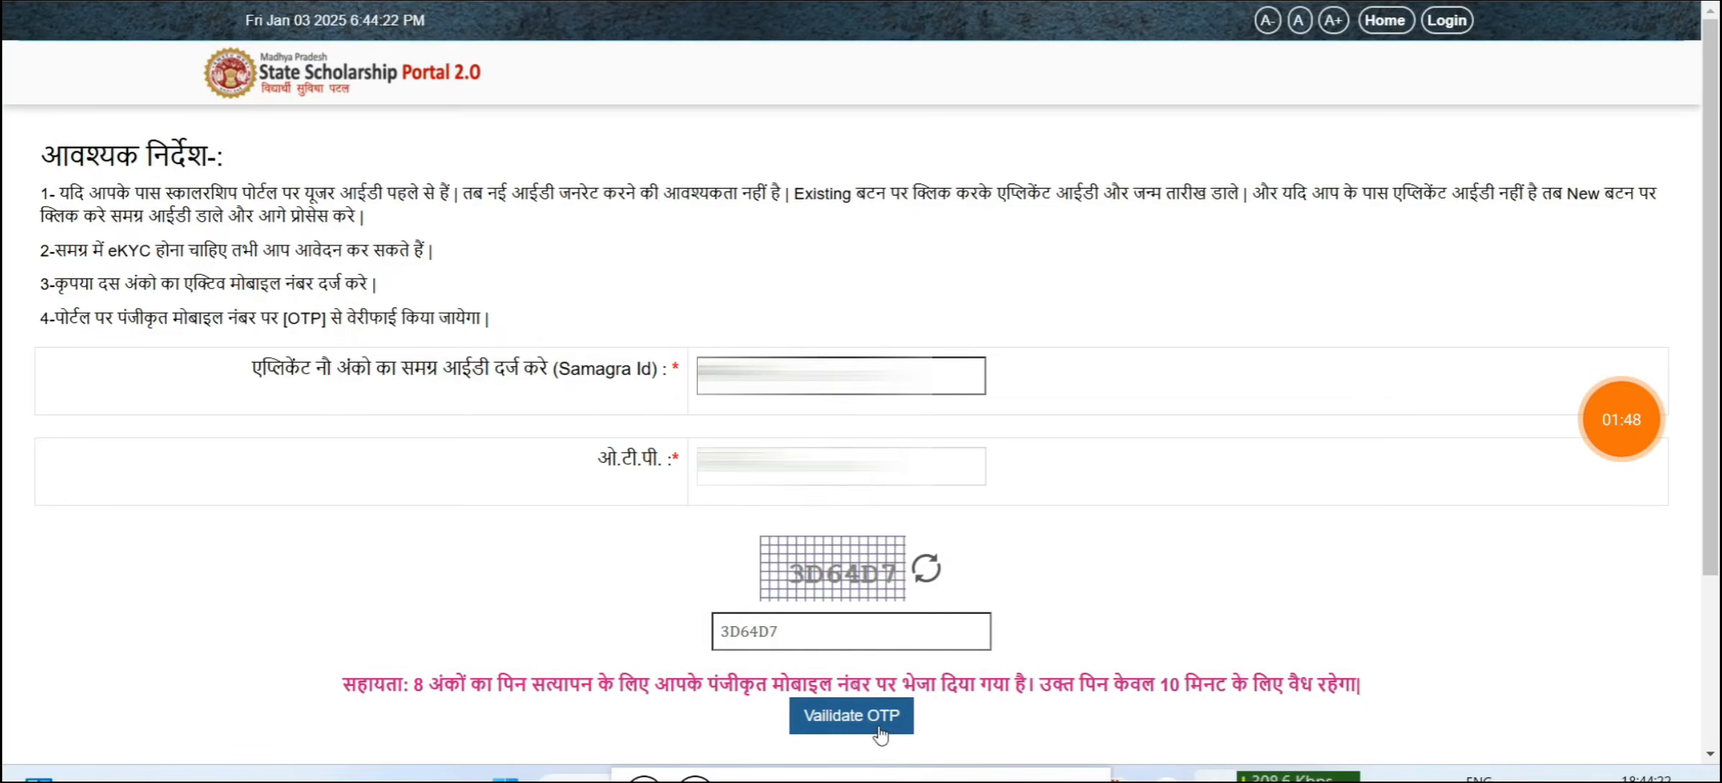
left_click(89, 530)
mouse_move(1007, 440)
left_mouse_down()
mouse_move(899, 498)
mouse_move(993, 417)
left_mouse_up()
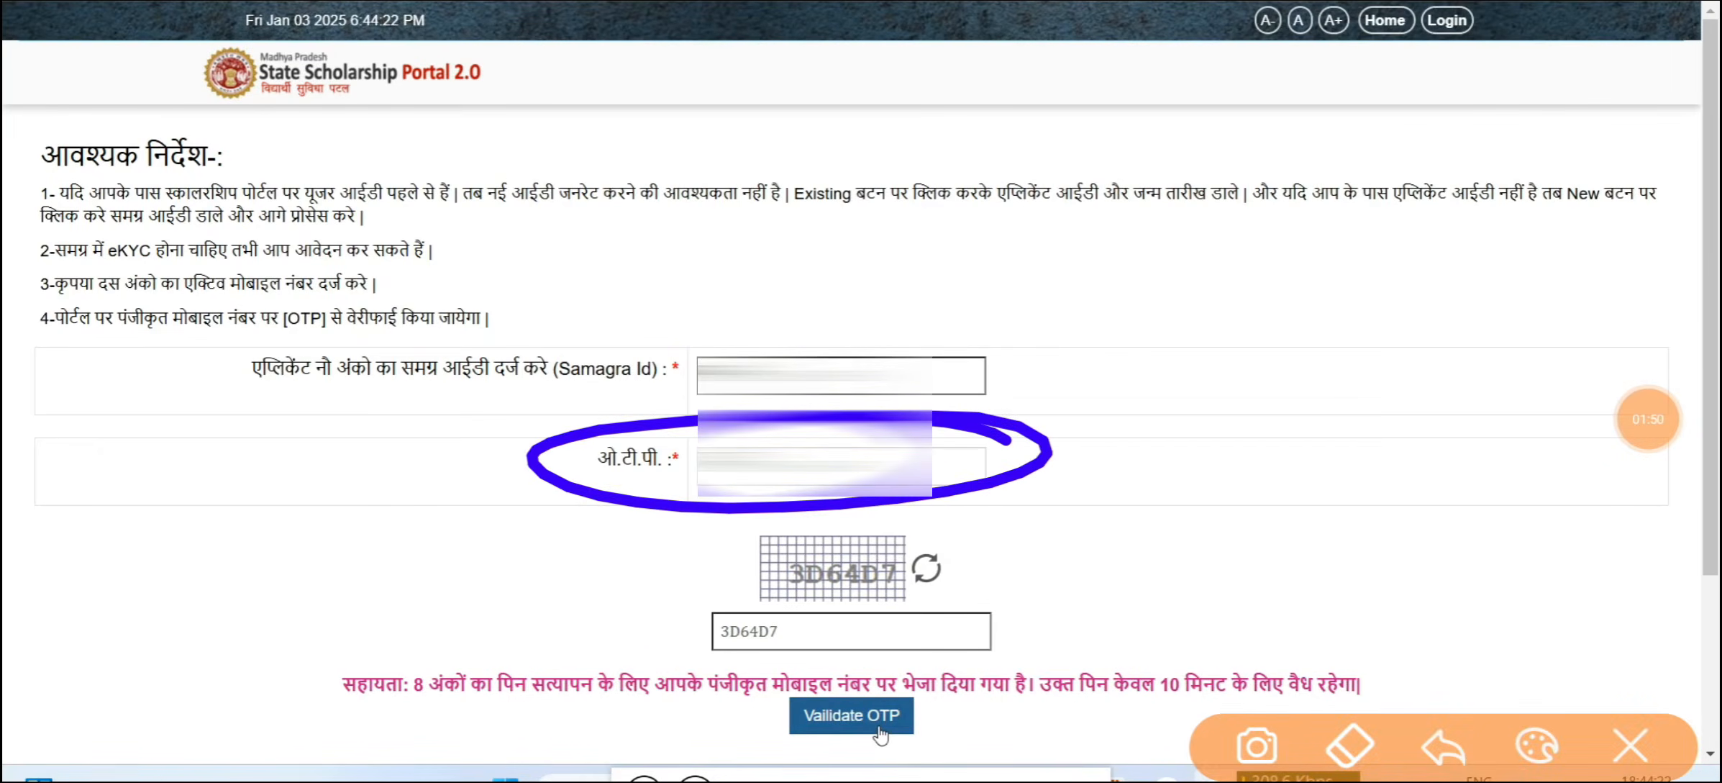
mouse_move(1241, 244)
left_mouse_down()
mouse_move(1155, 269)
mouse_move(1073, 406)
left_mouse_up()
left_click_drag(1273, 301, 1378, 341)
left_click_drag(1392, 293, 1375, 375)
left_click_drag(1380, 230, 1386, 244)
mouse_move(1390, 321)
left_mouse_down()
mouse_move(1441, 281)
mouse_move(1511, 353)
left_mouse_up()
mouse_move(986, 450)
left_mouse_down()
mouse_move(1576, 119)
mouse_move(1017, 482)
left_mouse_up()
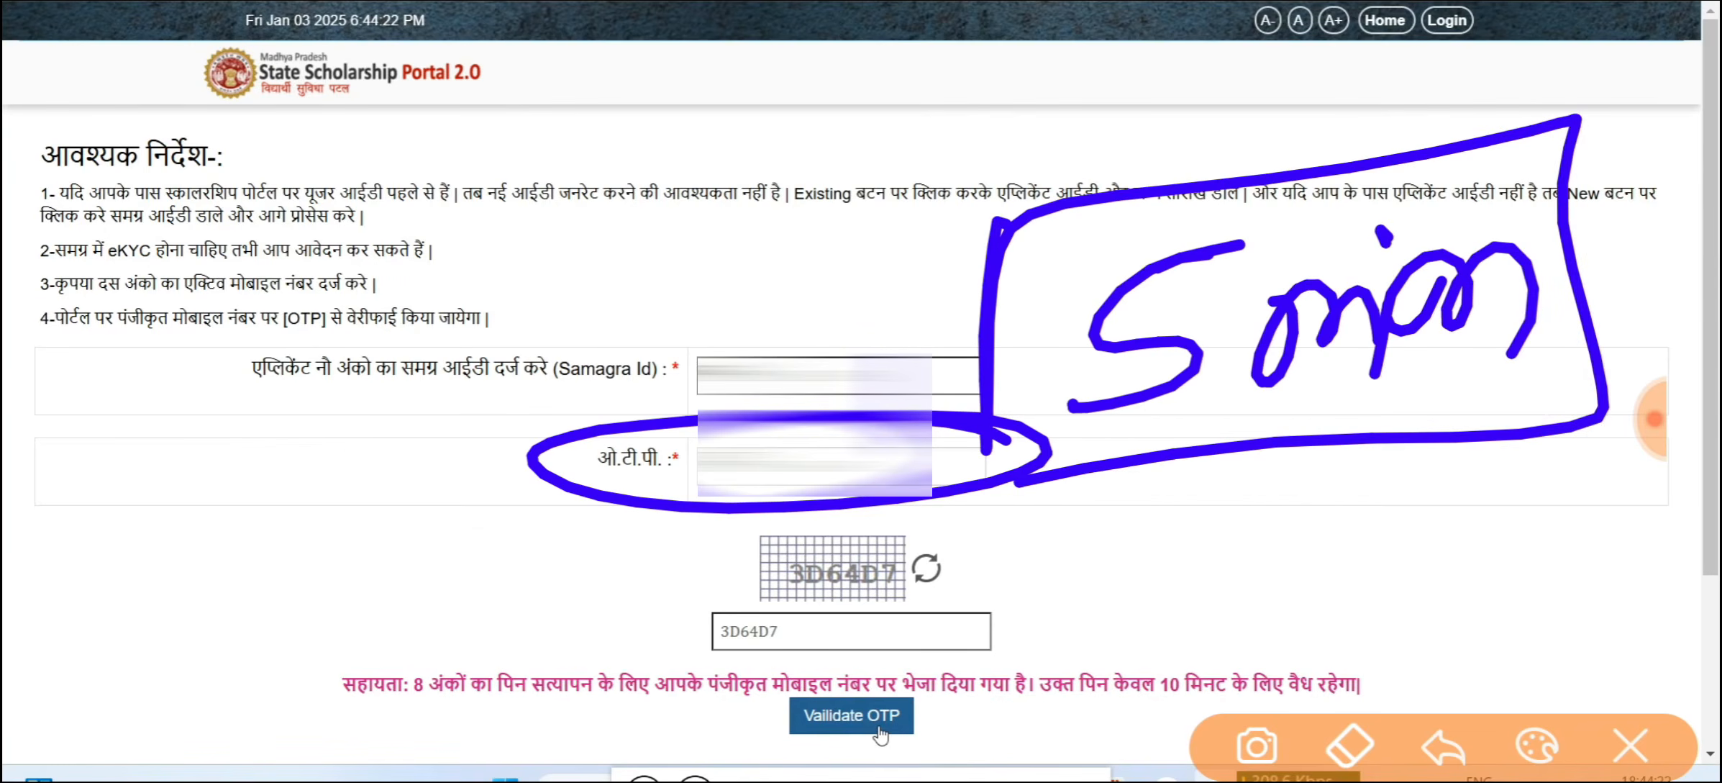
- Circle the captcha and the OTP validation option, and clear all markings from the form
mouse_move(943, 534)
left_mouse_down()
mouse_move(711, 646)
mouse_move(870, 536)
left_mouse_up()
mouse_move(928, 680)
left_mouse_down()
mouse_move(777, 705)
mouse_move(935, 674)
left_mouse_up()
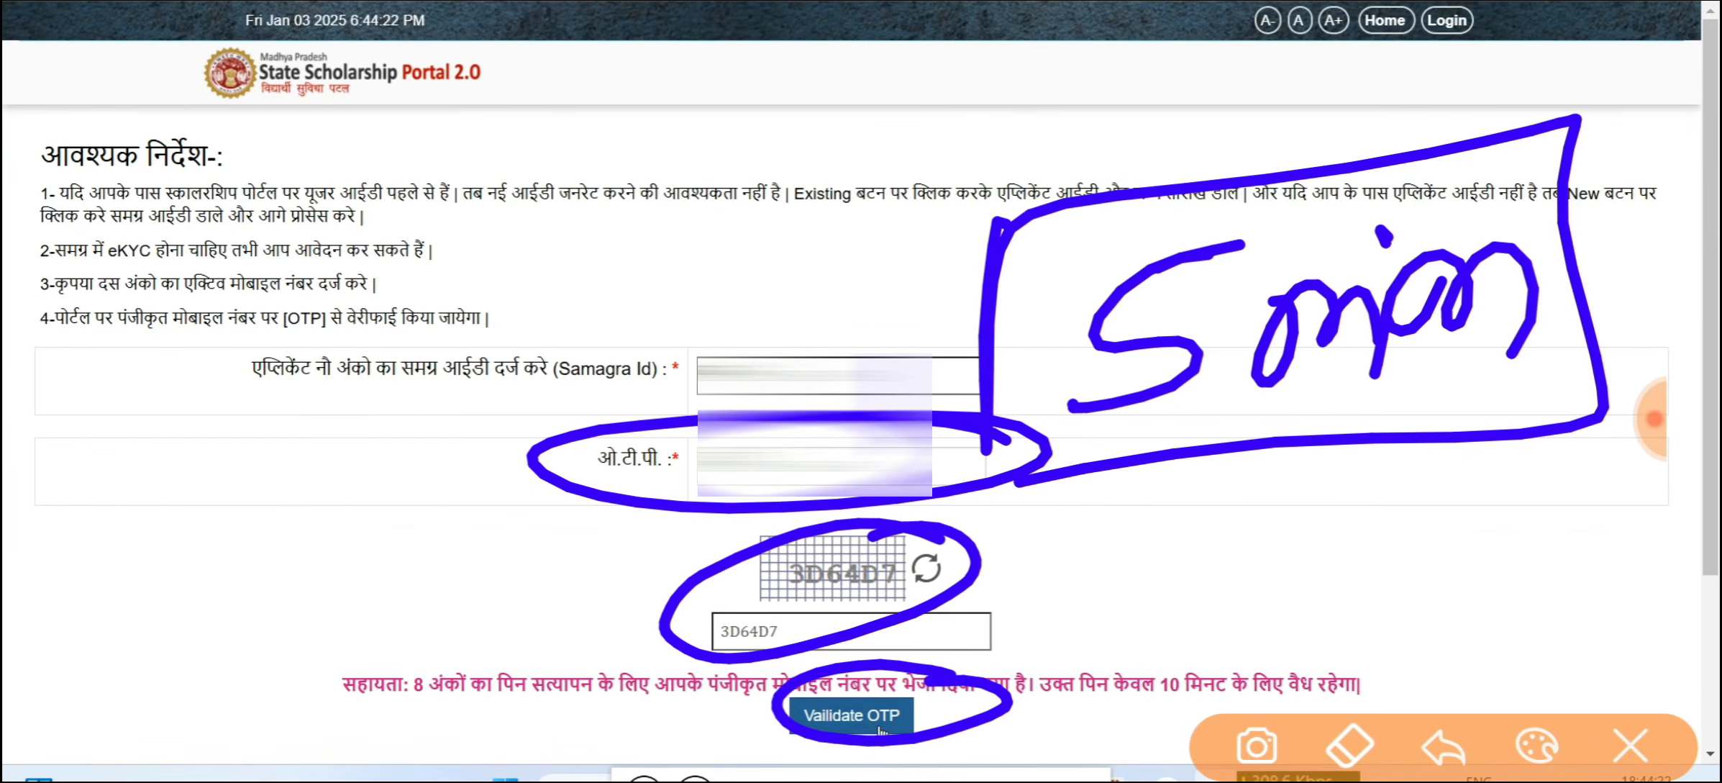
left_click(1630, 745)
left_click(1653, 418)
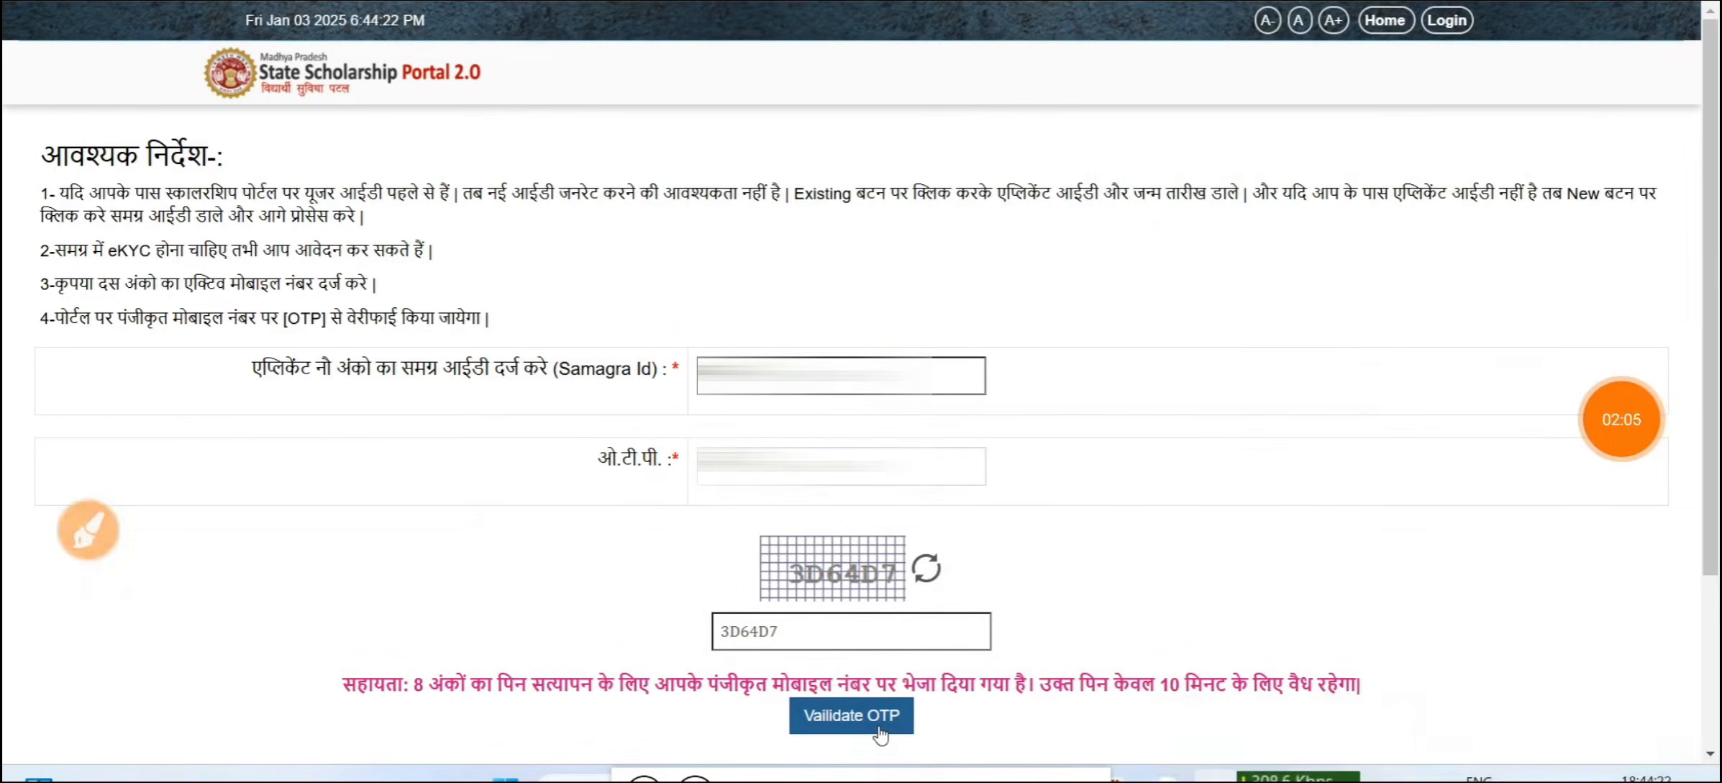
- Mark the 8-digit PIN note and the OTP field, clear the markings and validate the OTP
left_click(88, 529)
mouse_move(579, 656)
left_mouse_down()
mouse_move(590, 677)
mouse_move(457, 624)
left_mouse_up()
mouse_move(741, 474)
left_mouse_down()
mouse_move(807, 497)
mouse_move(744, 550)
mouse_move(849, 503)
left_mouse_up()
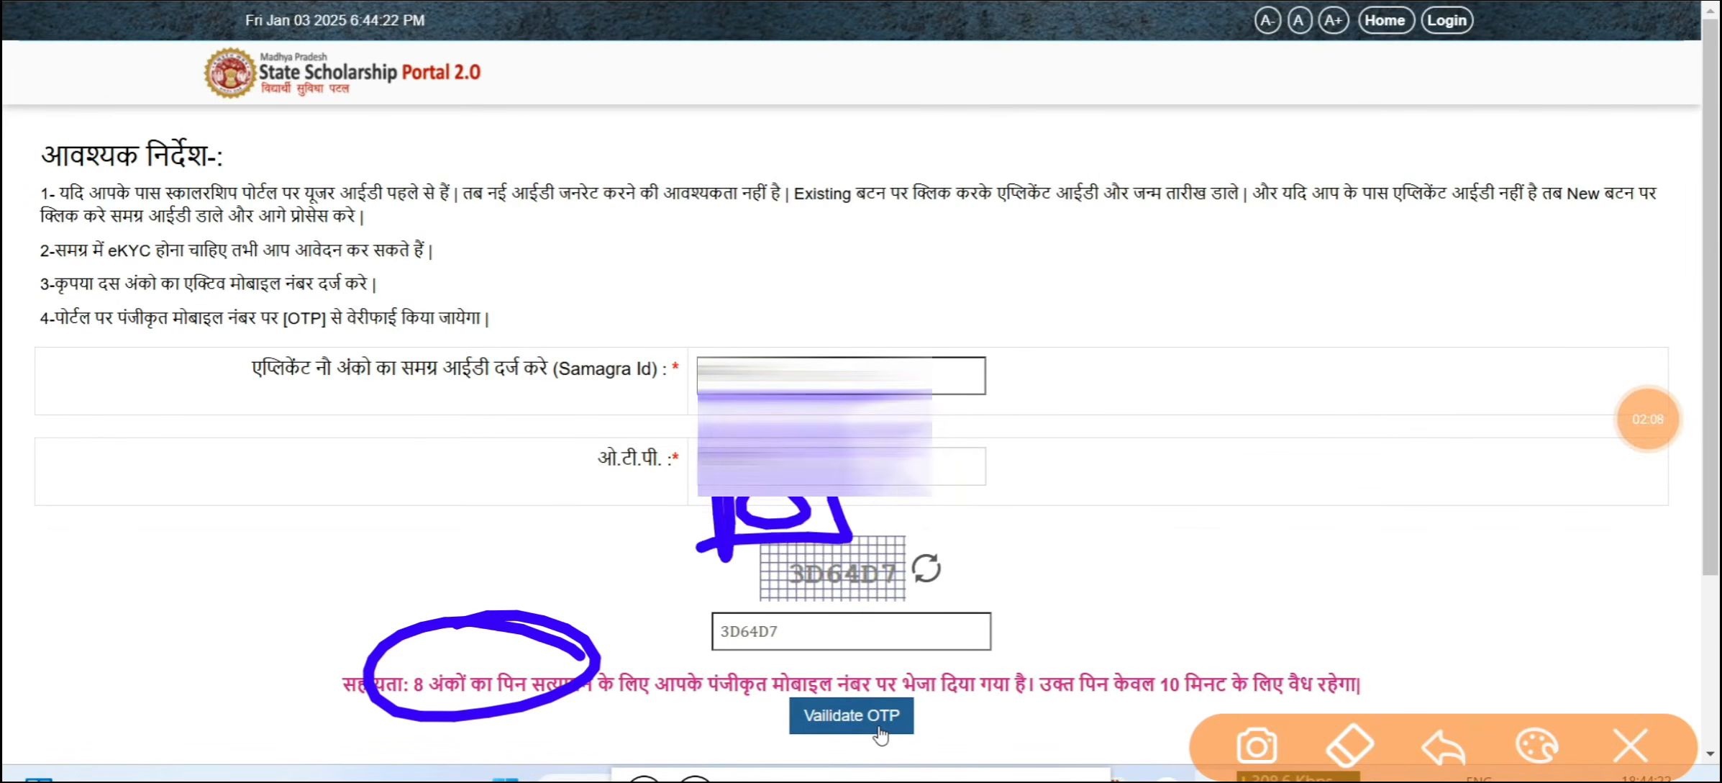
left_click(1630, 746)
left_click(879, 734)
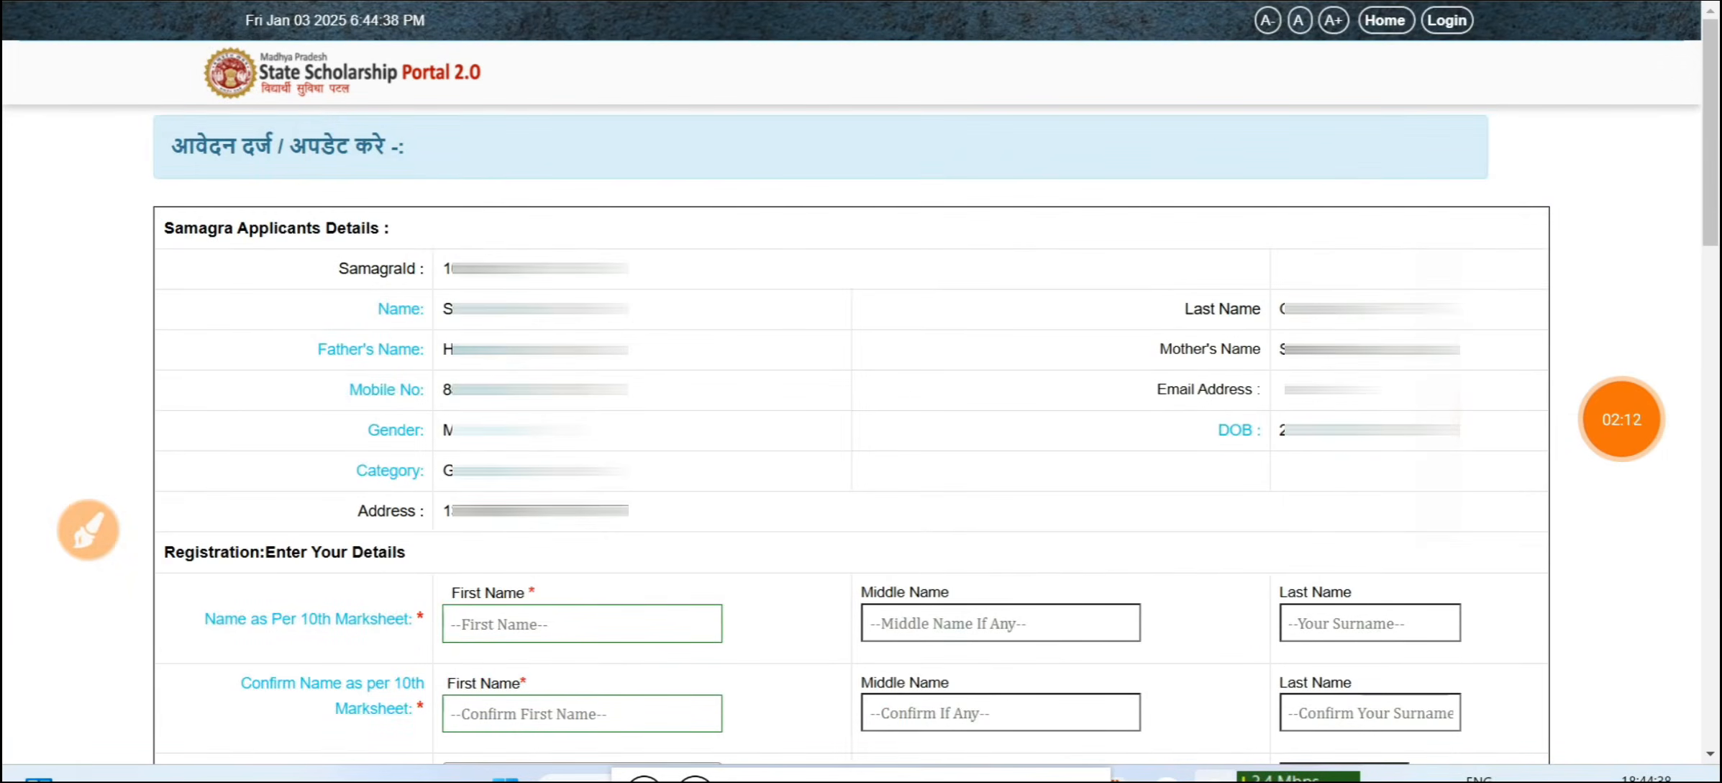
- Handwrite "Form" over the registration section, mark the Samagra Applicants Details heading and block, and clear the markings
left_click(87, 529)
left_click_drag(712, 687, 802, 576)
mouse_move(744, 624)
left_mouse_down()
mouse_move(791, 604)
mouse_move(878, 615)
mouse_move(935, 572)
left_mouse_up()
mouse_move(951, 604)
left_mouse_down()
mouse_move(1010, 558)
mouse_move(1043, 598)
left_mouse_up()
mouse_move(144, 252)
left_mouse_down()
mouse_move(431, 184)
mouse_move(183, 272)
left_mouse_up()
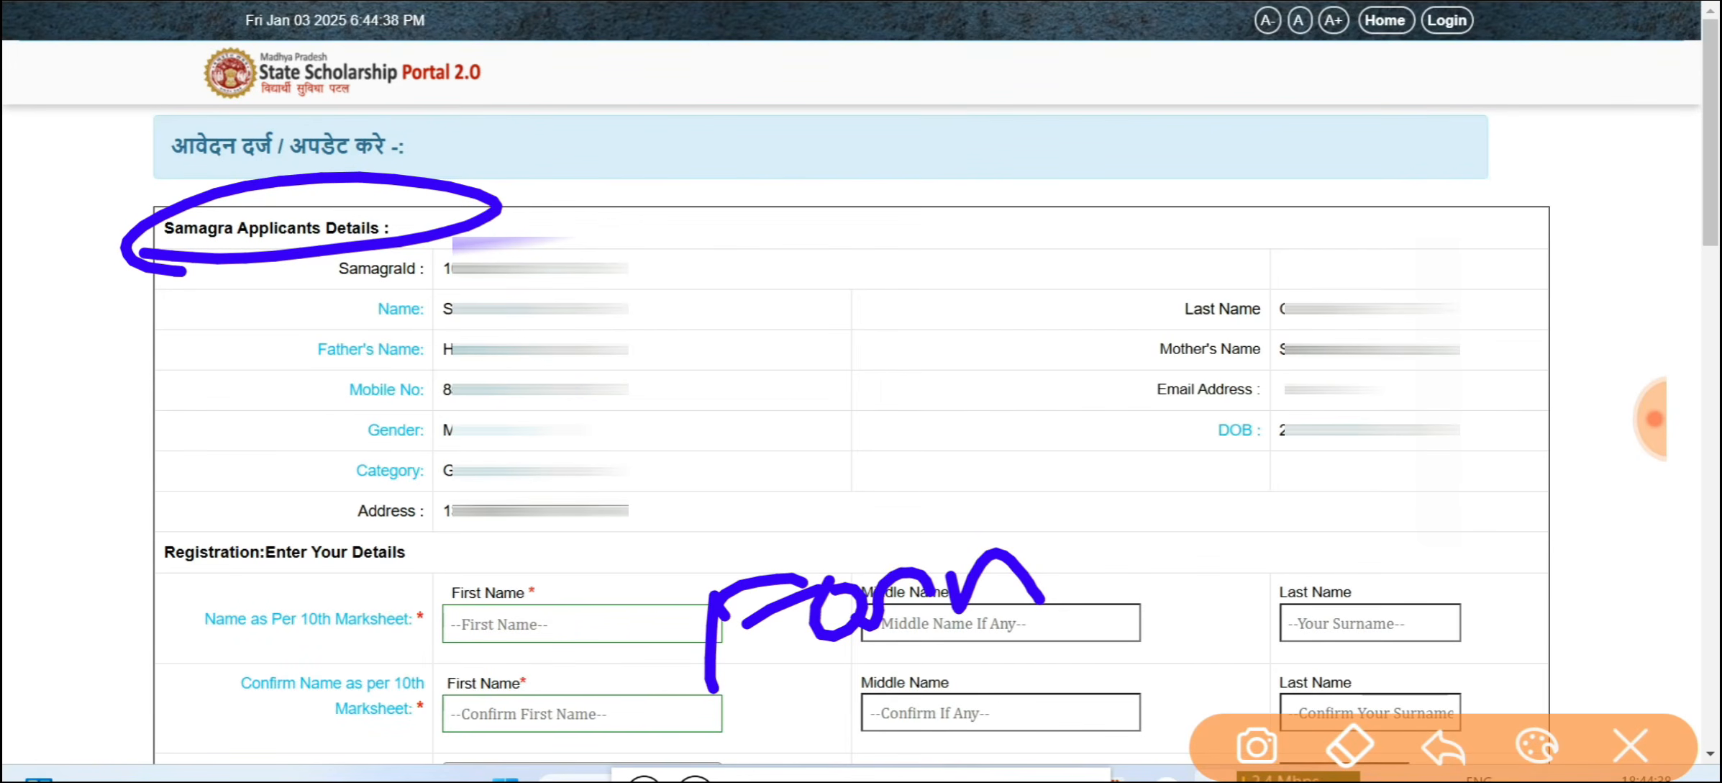
mouse_move(576, 232)
left_mouse_down()
mouse_move(288, 388)
mouse_move(572, 197)
left_mouse_up()
mouse_move(1111, 514)
left_mouse_down()
mouse_move(1151, 252)
mouse_move(1493, 486)
left_mouse_up()
left_click_drag(1295, 475, 1062, 528)
left_click(1630, 745)
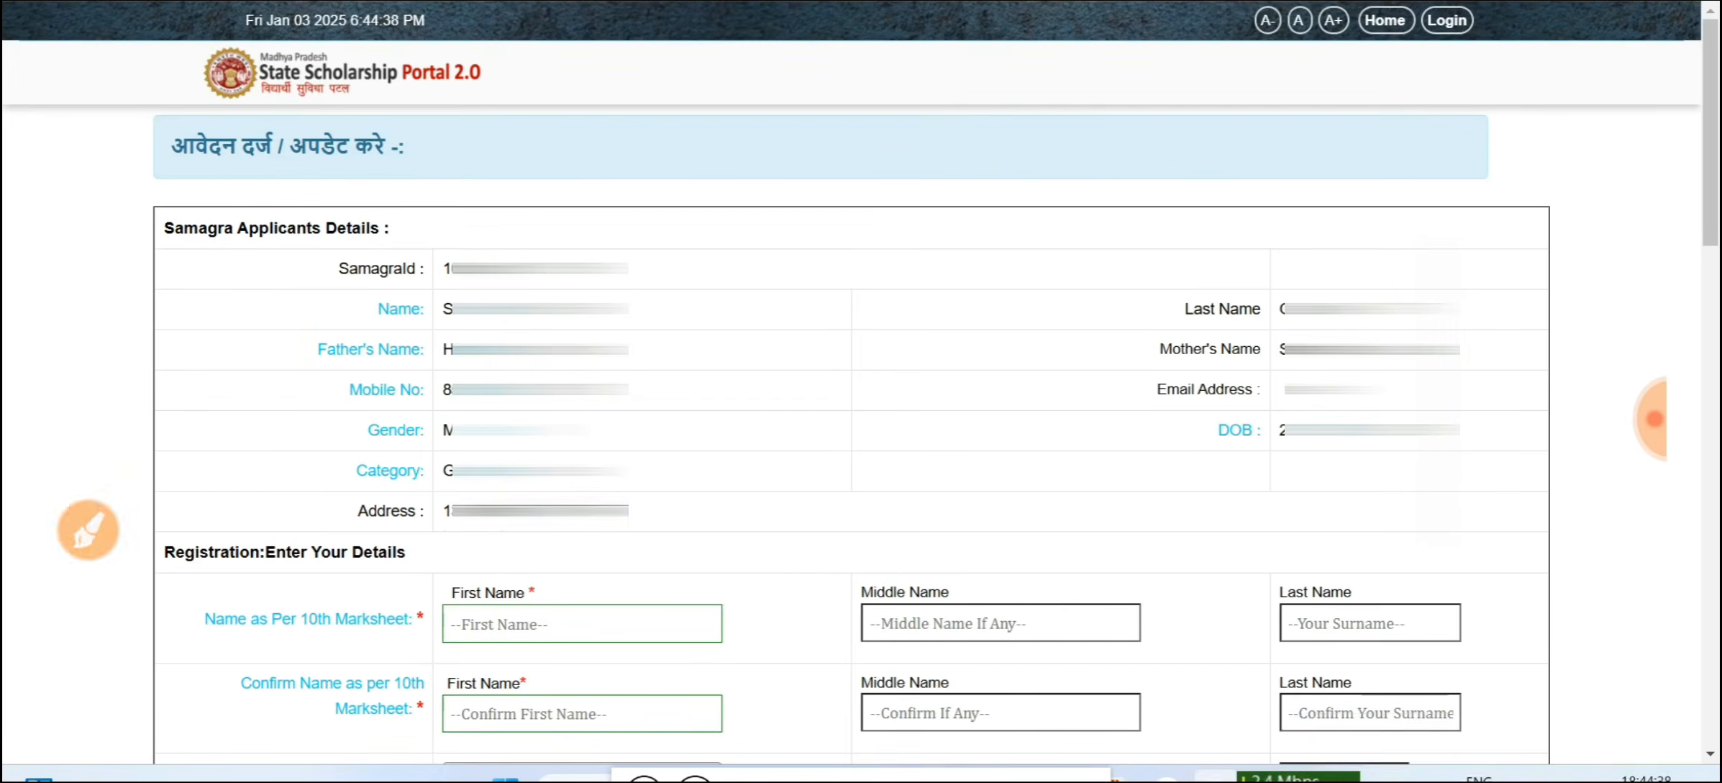
- Circle the Registration: Enter Your Details heading and clear the marking
left_click(87, 530)
mouse_move(591, 496)
left_mouse_down()
mouse_move(623, 519)
mouse_move(313, 532)
left_mouse_up()
left_click(1630, 745)
left_click(1653, 419)
left_click(1587, 296)
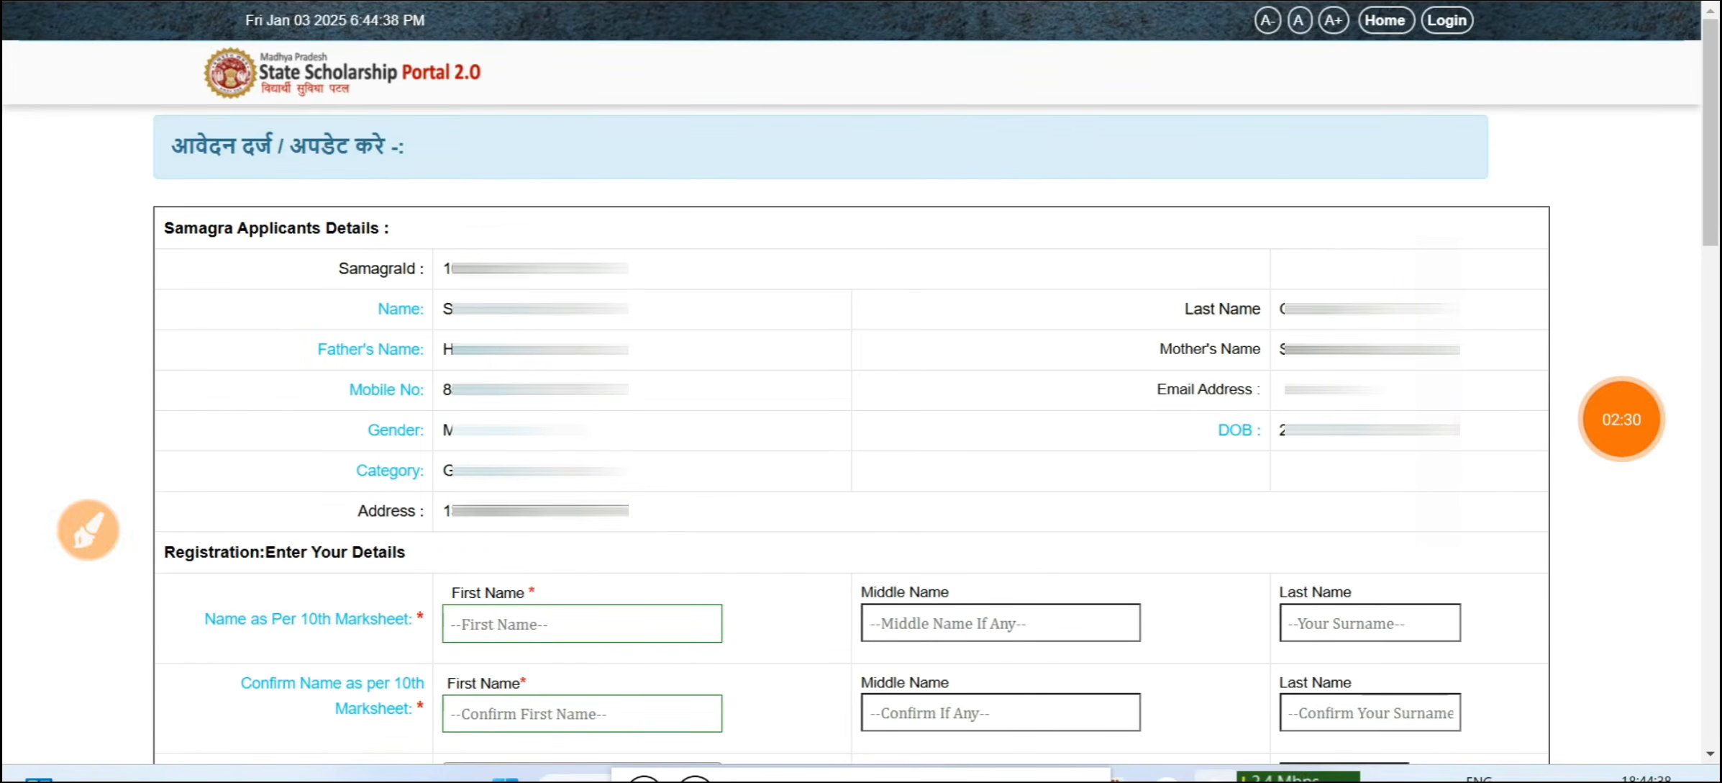
- Circle the Name as Per 10th Marksheet label and handwrite a boxed "10" over the applicant details
left_click(87, 530)
mouse_move(417, 591)
left_mouse_down()
mouse_move(202, 648)
mouse_move(408, 584)
left_mouse_up()
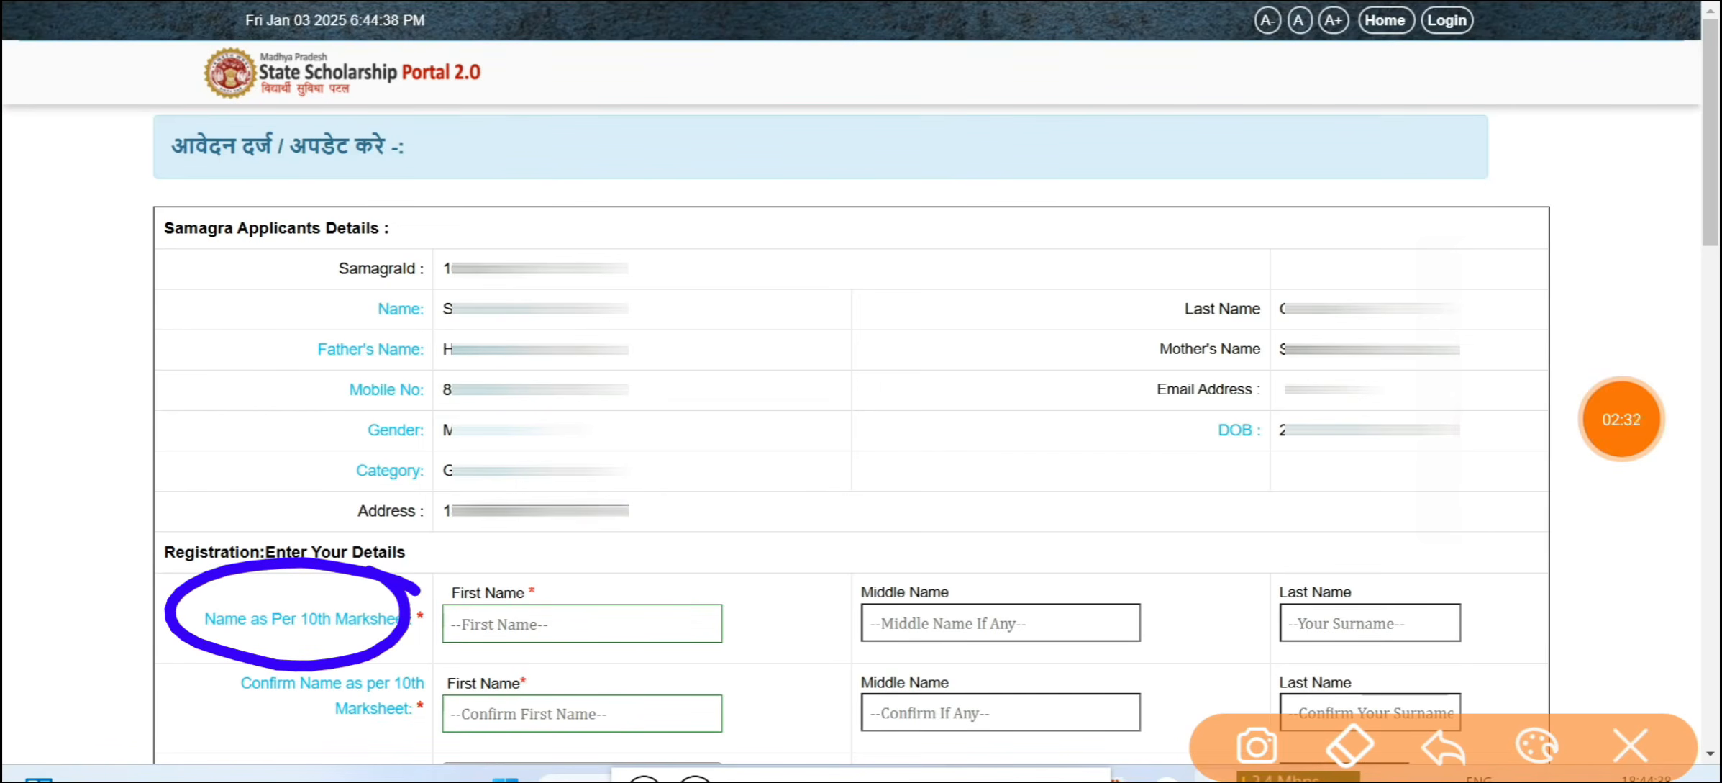
left_click_drag(830, 237, 834, 318)
left_click_drag(899, 229, 908, 227)
mouse_move(744, 271)
left_mouse_down()
mouse_move(991, 230)
mouse_move(752, 351)
left_mouse_up()
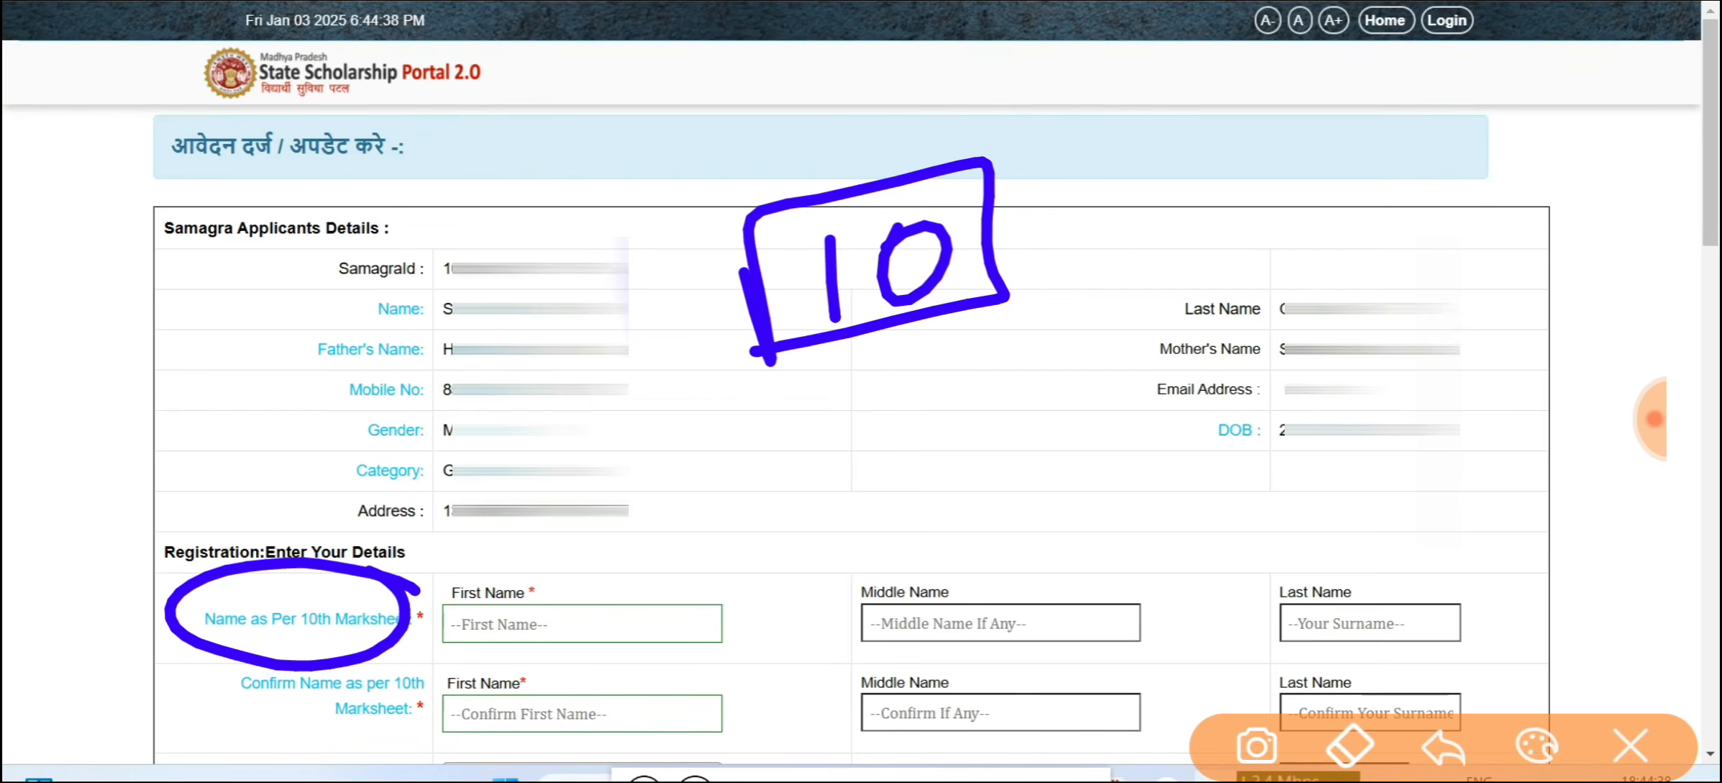
- Tick the first name fields, box the first, middle and last name columns, and clear all markings
left_click_drag(479, 612, 615, 571)
left_click_drag(497, 696, 633, 649)
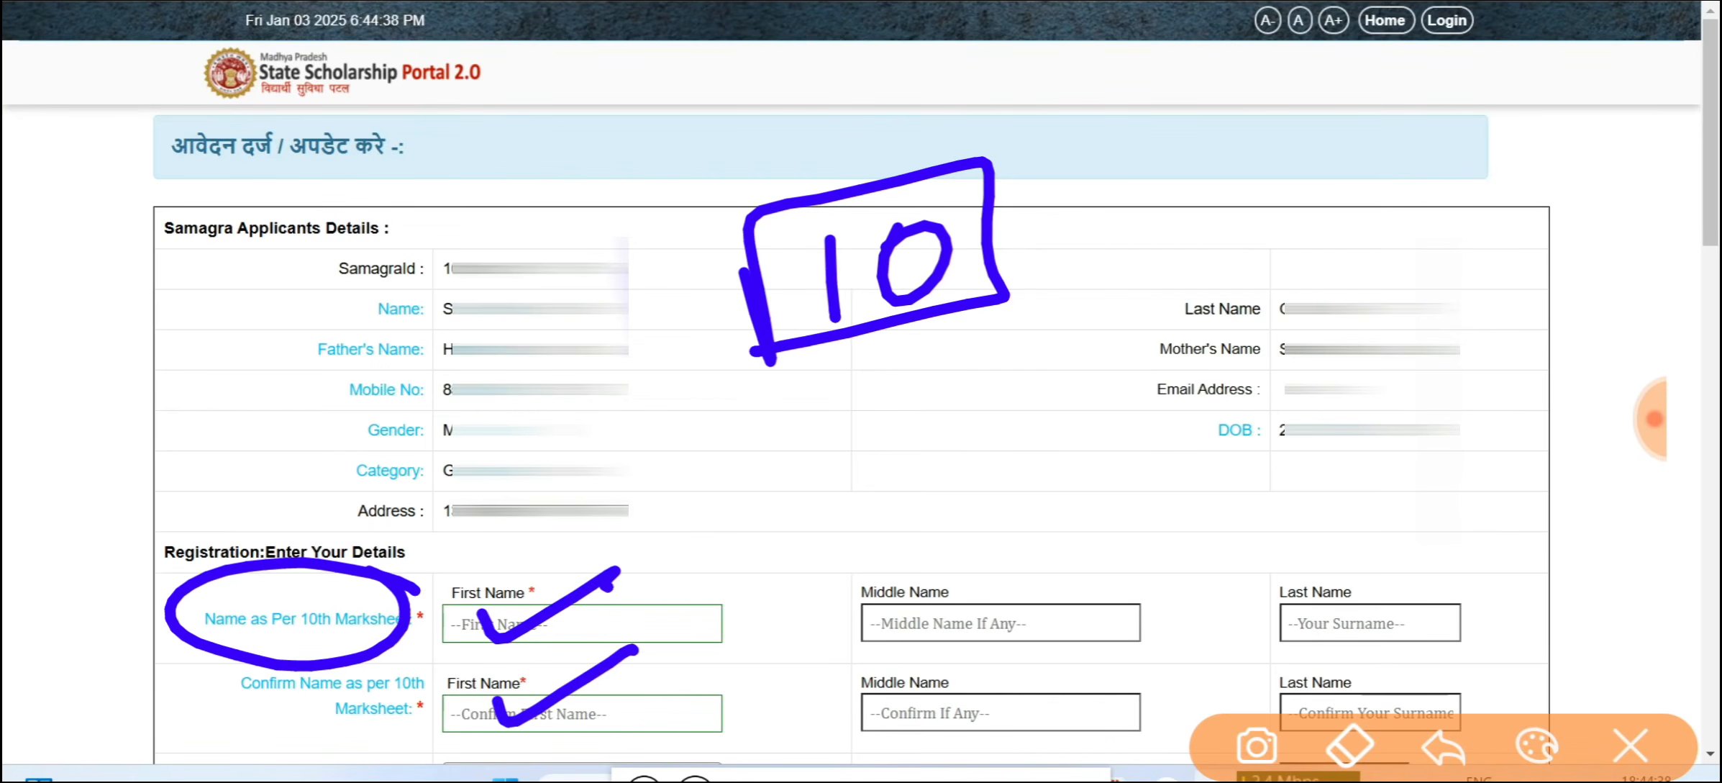
mouse_move(669, 595)
left_mouse_down()
mouse_move(597, 756)
mouse_move(421, 572)
mouse_move(783, 541)
left_mouse_up()
left_click_drag(1396, 559, 1359, 554)
left_click_drag(839, 568, 846, 752)
mouse_move(822, 572)
left_mouse_down()
mouse_move(1151, 552)
mouse_move(829, 757)
left_mouse_up()
mouse_move(1363, 554)
left_mouse_down()
mouse_move(1367, 759)
mouse_move(1287, 536)
left_mouse_up()
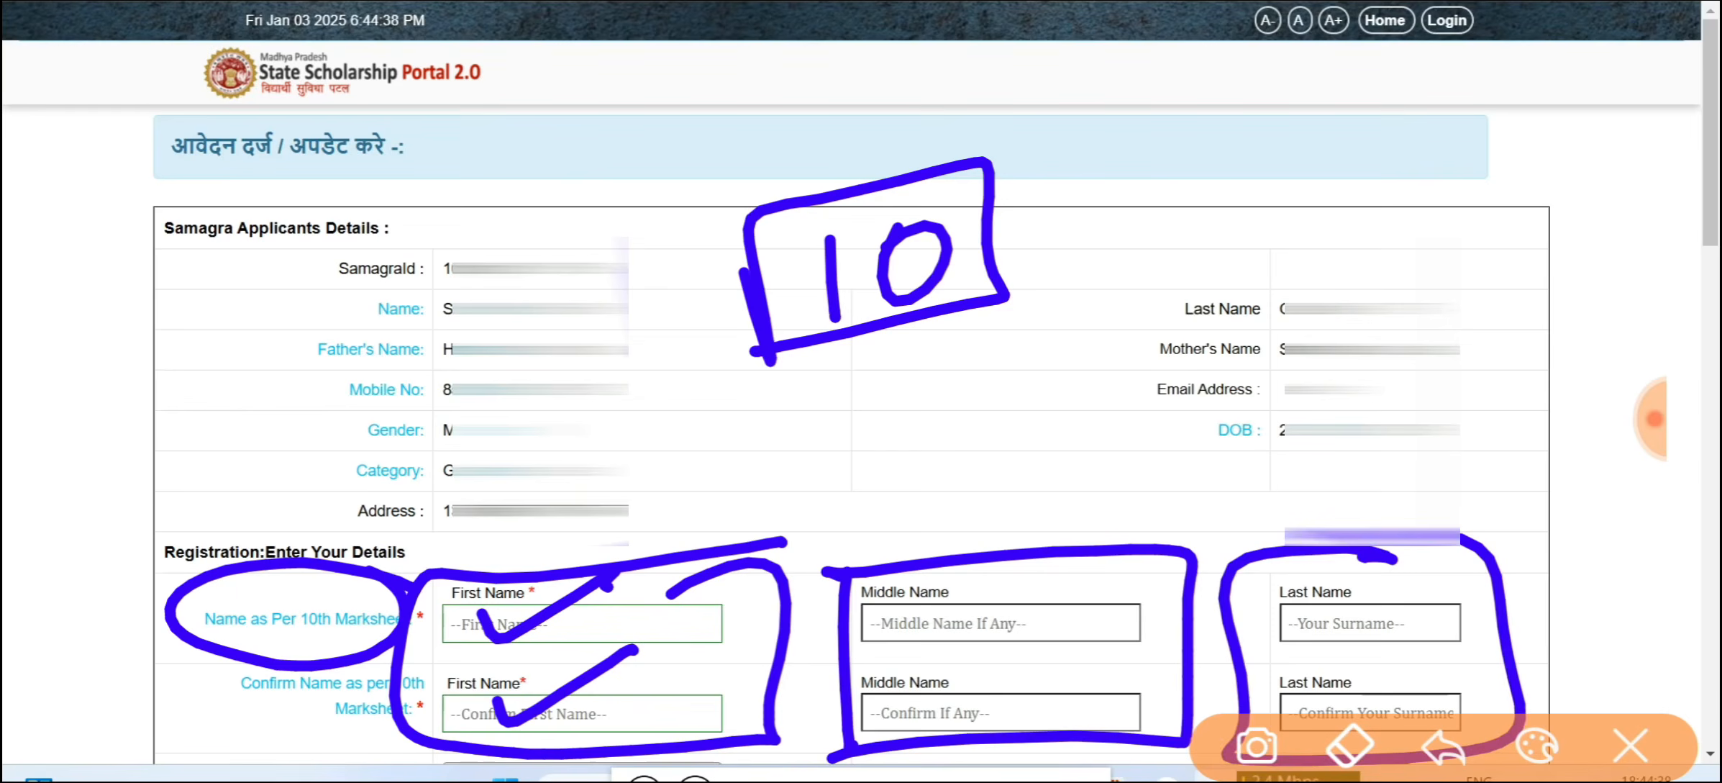
left_click_drag(622, 587, 892, 541)
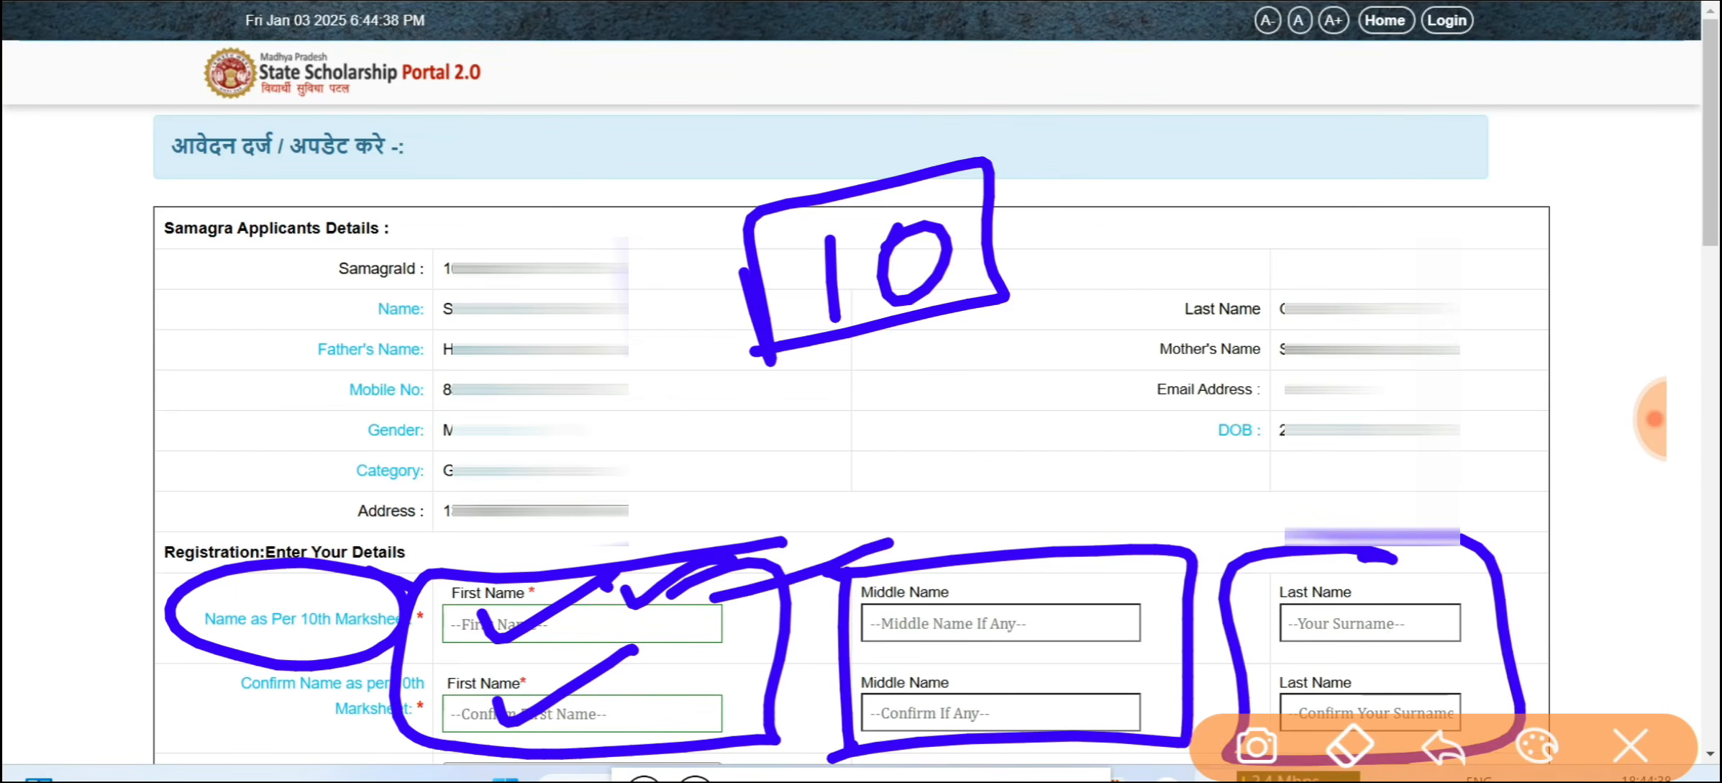
left_click(1630, 746)
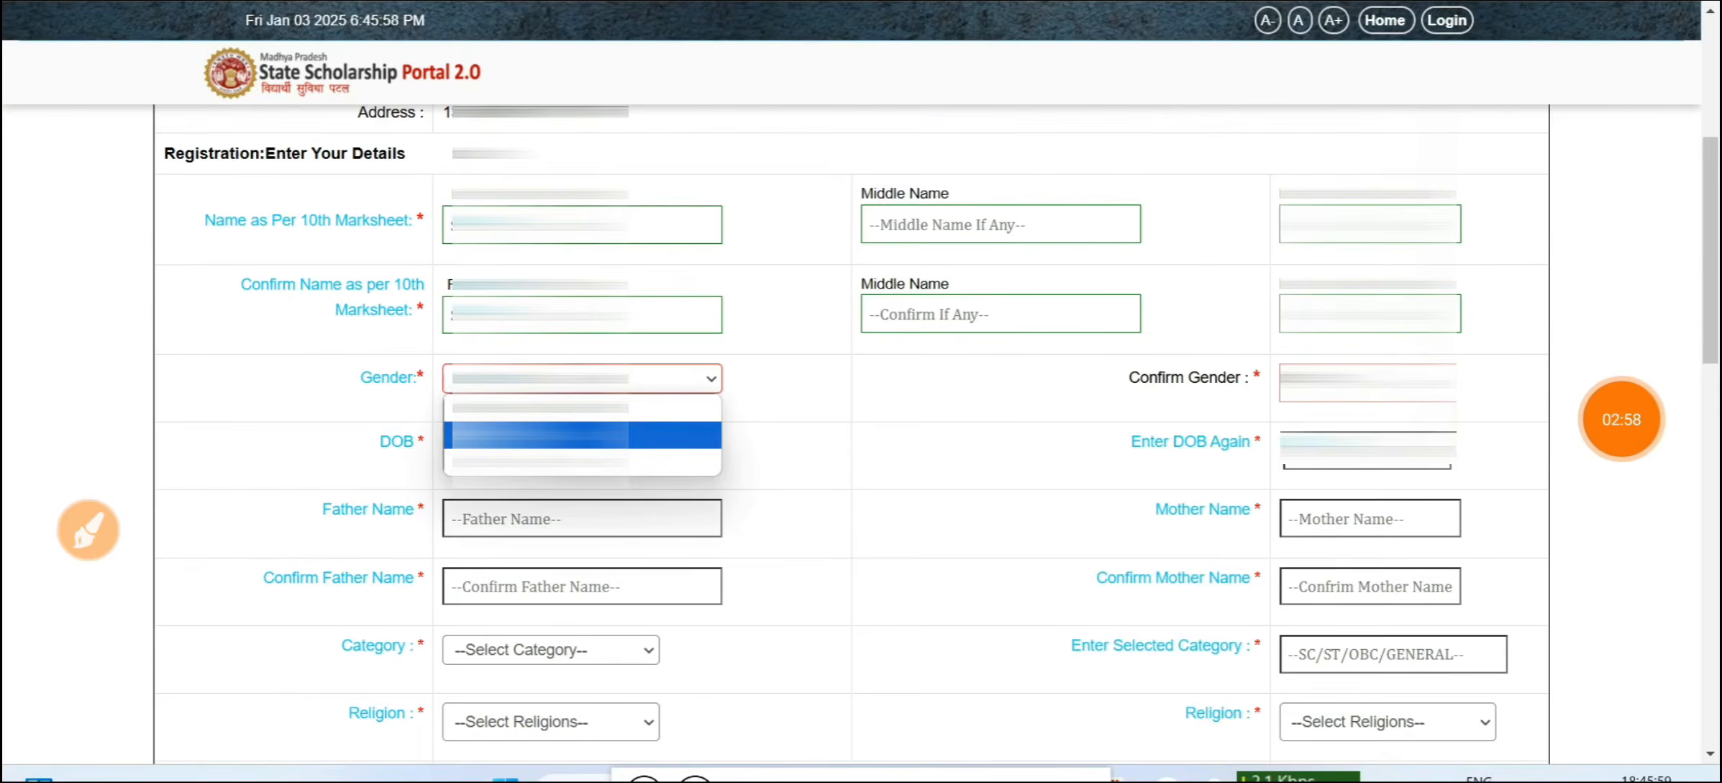
- Circle the Gender field with its options, point a drawn arrow at Confirm Gender, and clear the markings
left_click(88, 530)
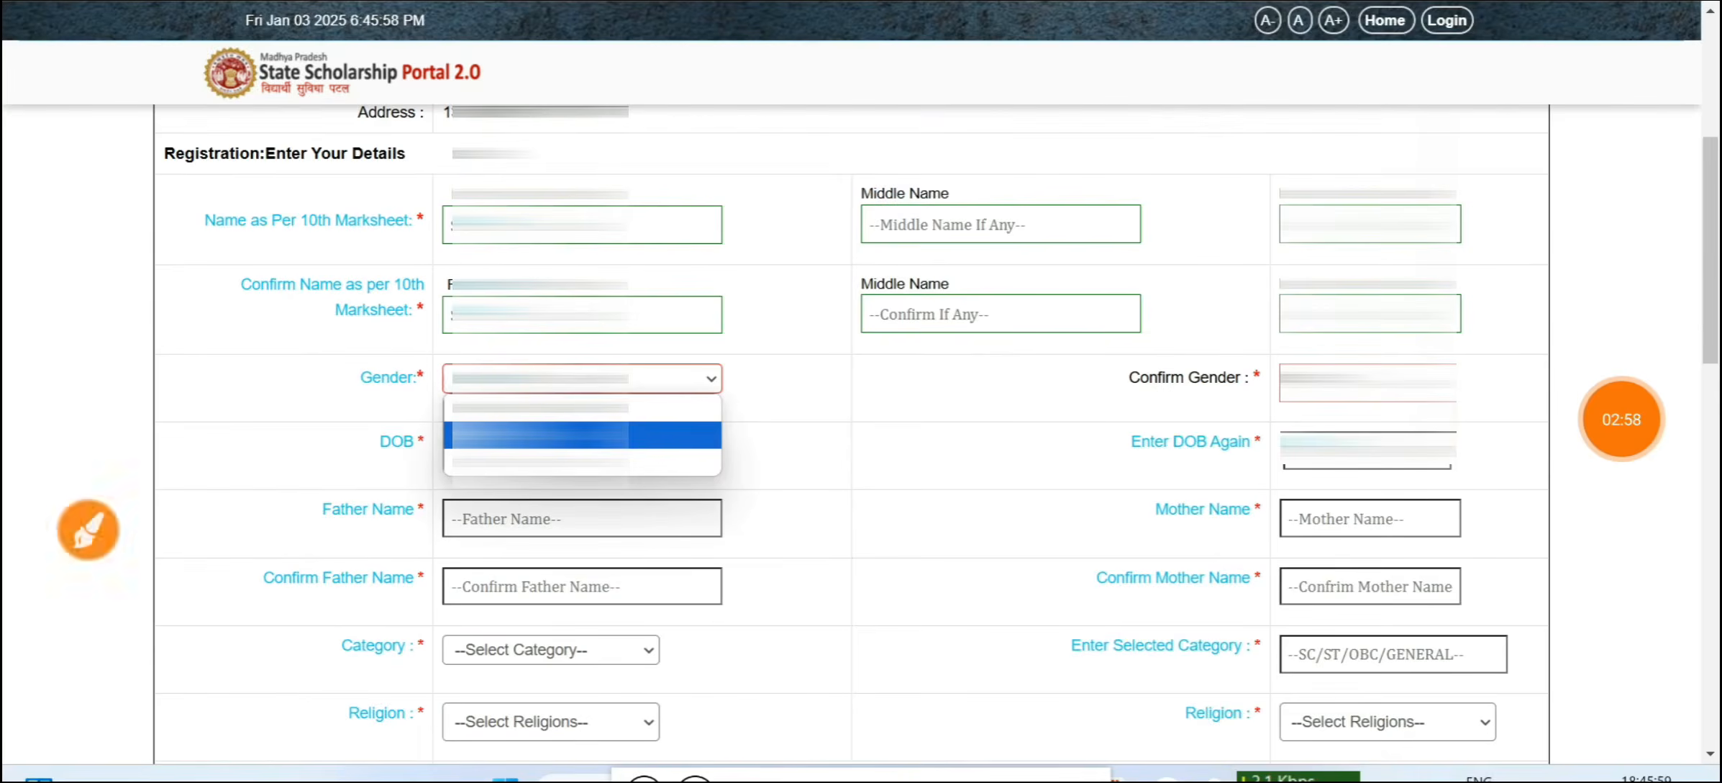
mouse_move(672, 336)
left_mouse_down()
mouse_move(633, 337)
mouse_move(647, 524)
mouse_move(630, 329)
left_mouse_up()
left_click_drag(295, 430, 387, 408)
left_click_drag(318, 491, 453, 431)
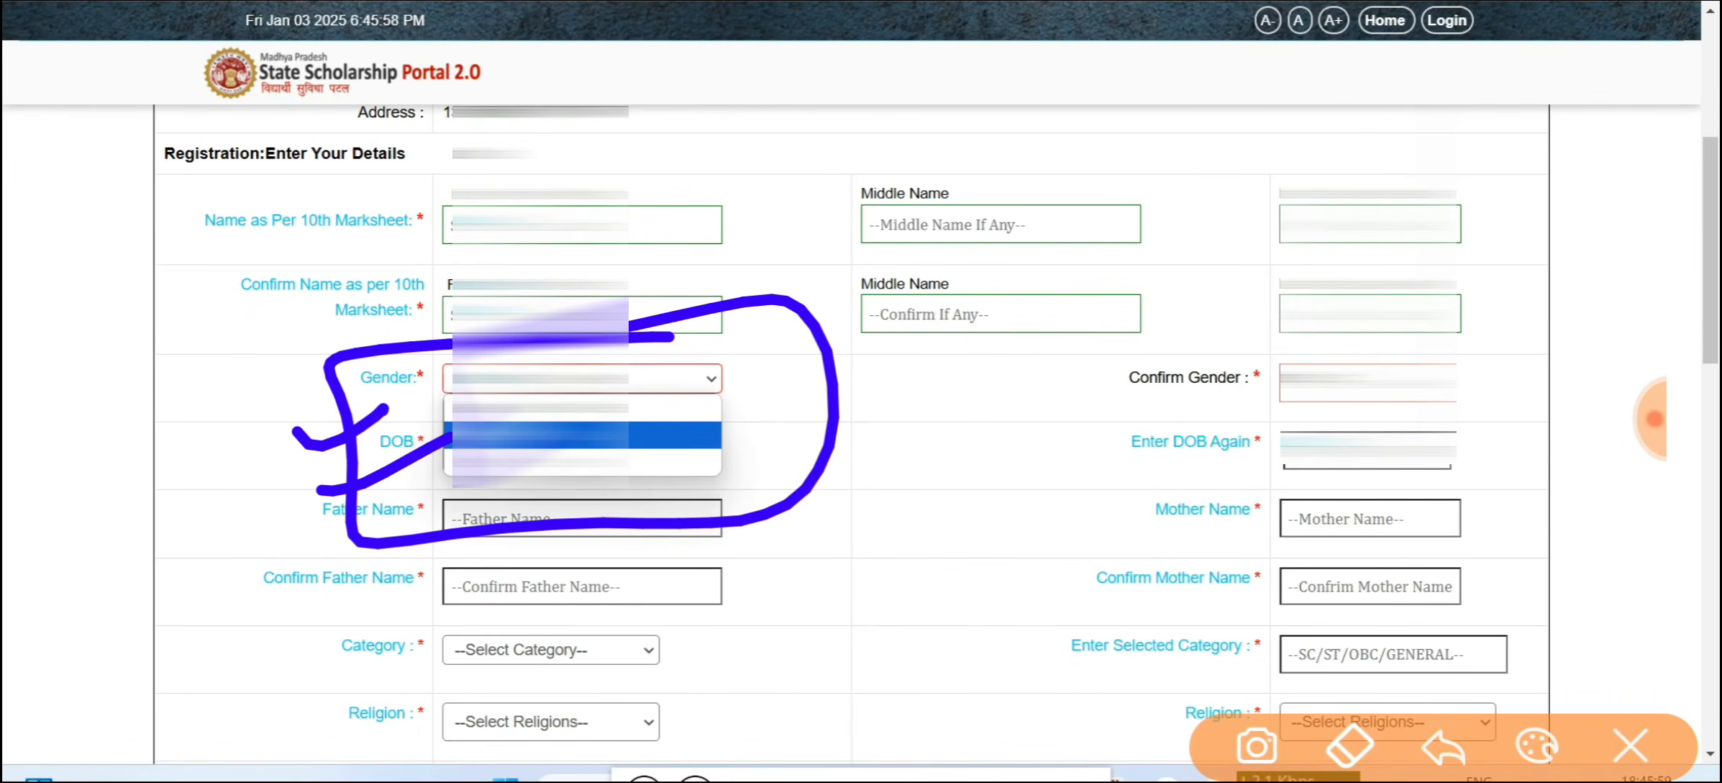
left_click_drag(809, 416, 1187, 364)
left_click_drag(1079, 354, 1144, 432)
mouse_move(1281, 363)
left_mouse_down()
mouse_move(1460, 424)
mouse_move(1223, 454)
left_mouse_up()
left_click(1630, 745)
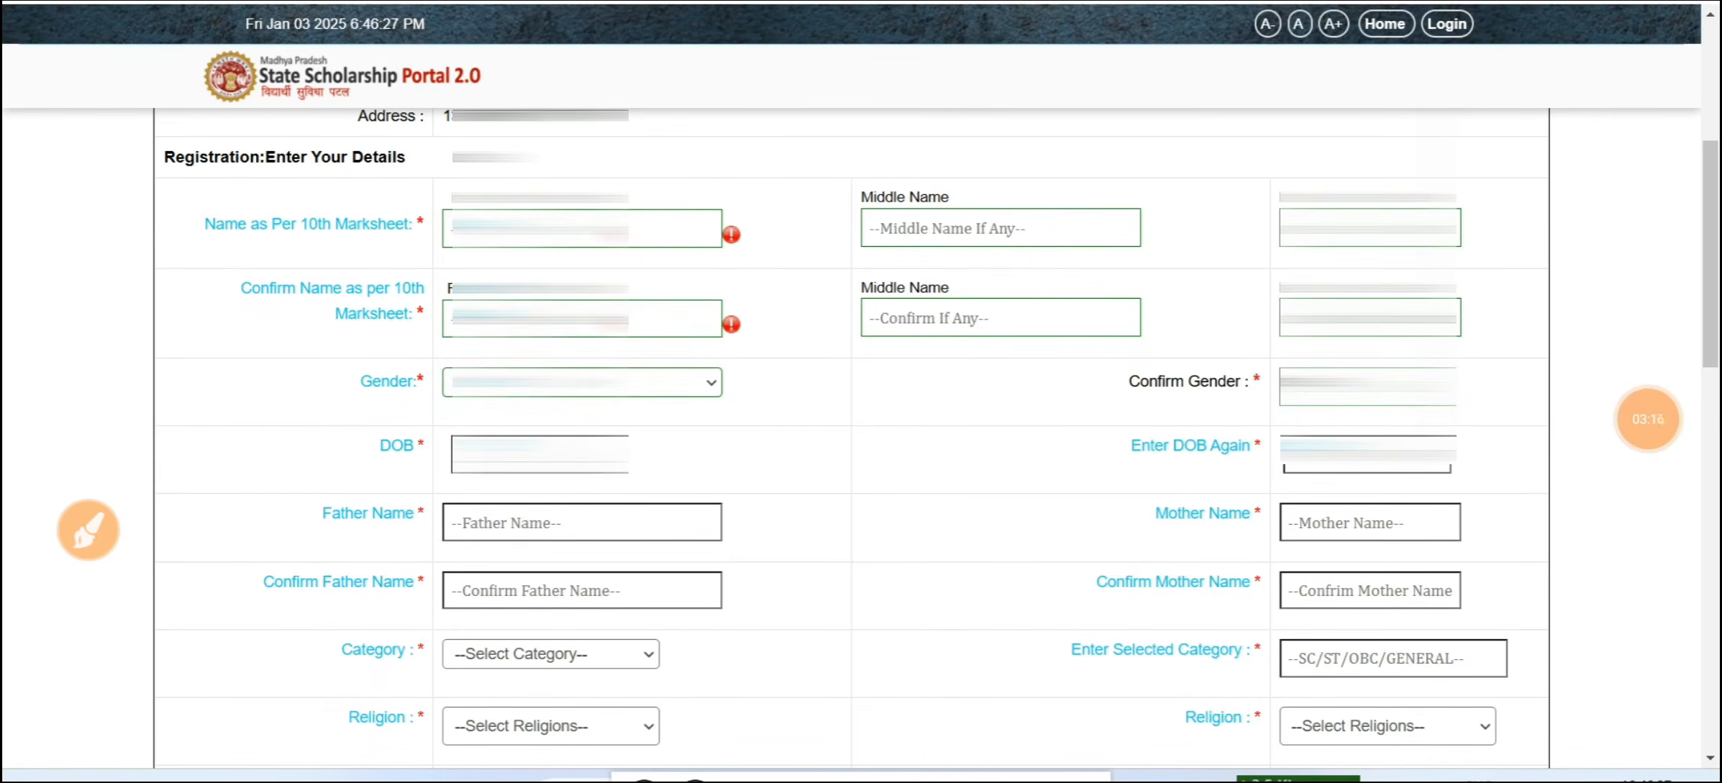
- Circle both date of birth fields, handwrite an underlined "10th" beside the first one, and clear the markings
left_click(87, 530)
mouse_move(633, 398)
left_mouse_down()
mouse_move(712, 426)
mouse_move(655, 423)
left_mouse_up()
mouse_move(203, 527)
left_mouse_down()
mouse_move(217, 603)
mouse_move(244, 536)
left_mouse_up()
mouse_move(301, 477)
left_mouse_down()
mouse_move(307, 560)
mouse_move(346, 511)
left_mouse_up()
left_click_drag(360, 466, 367, 565)
left_click_drag(376, 504, 400, 550)
left_click_drag(394, 550, 167, 651)
left_click_drag(369, 576, 146, 684)
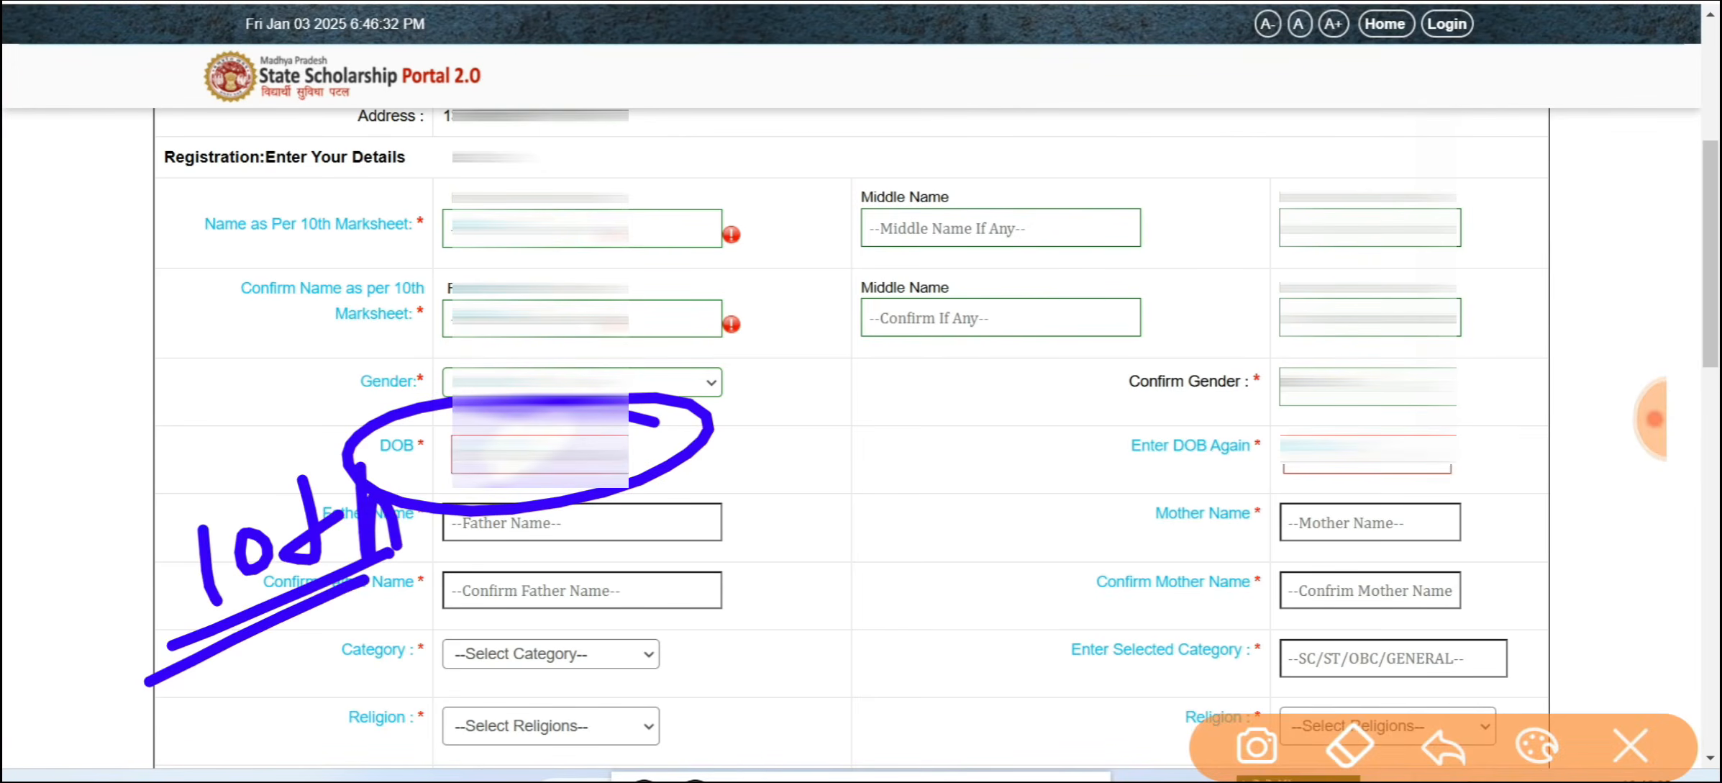
mouse_move(1499, 431)
left_mouse_down()
mouse_move(1489, 490)
mouse_move(1546, 435)
left_mouse_up()
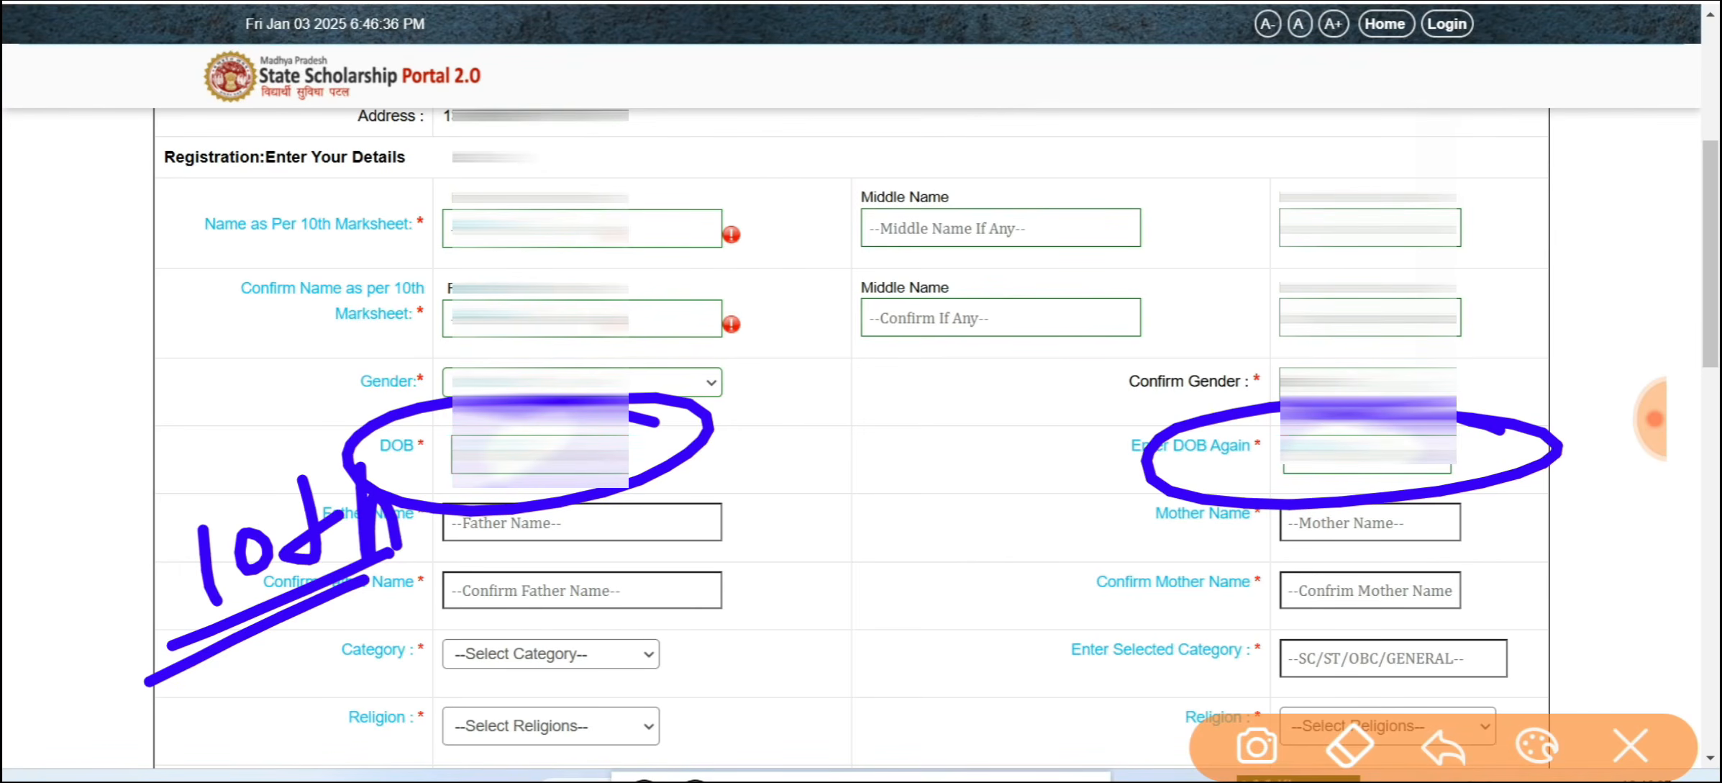
left_click(1629, 746)
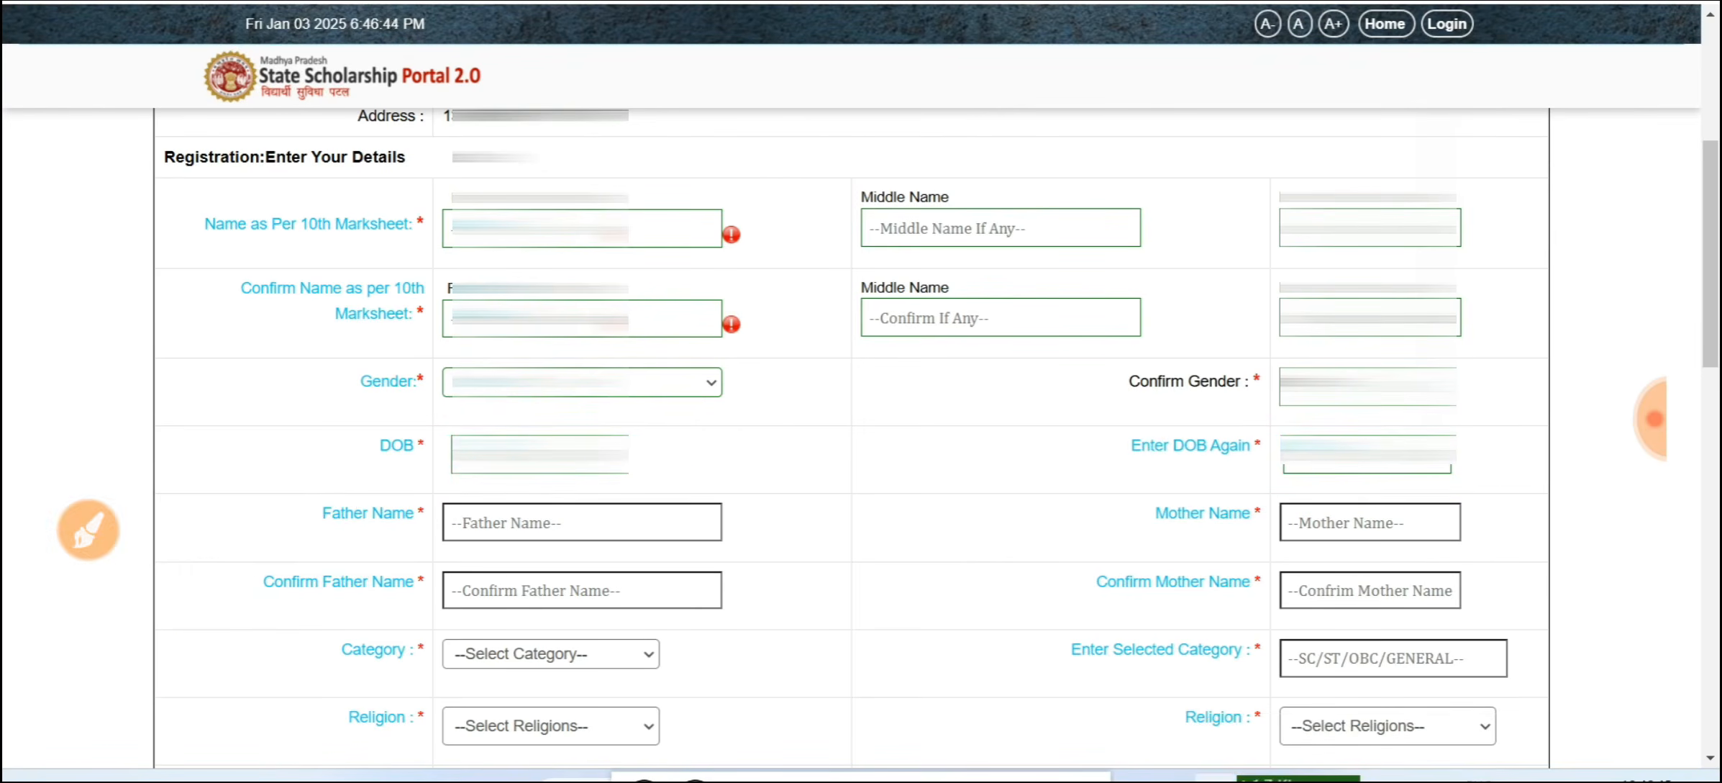
- Go through the Category options and pick GENERAL
left_click(602, 654)
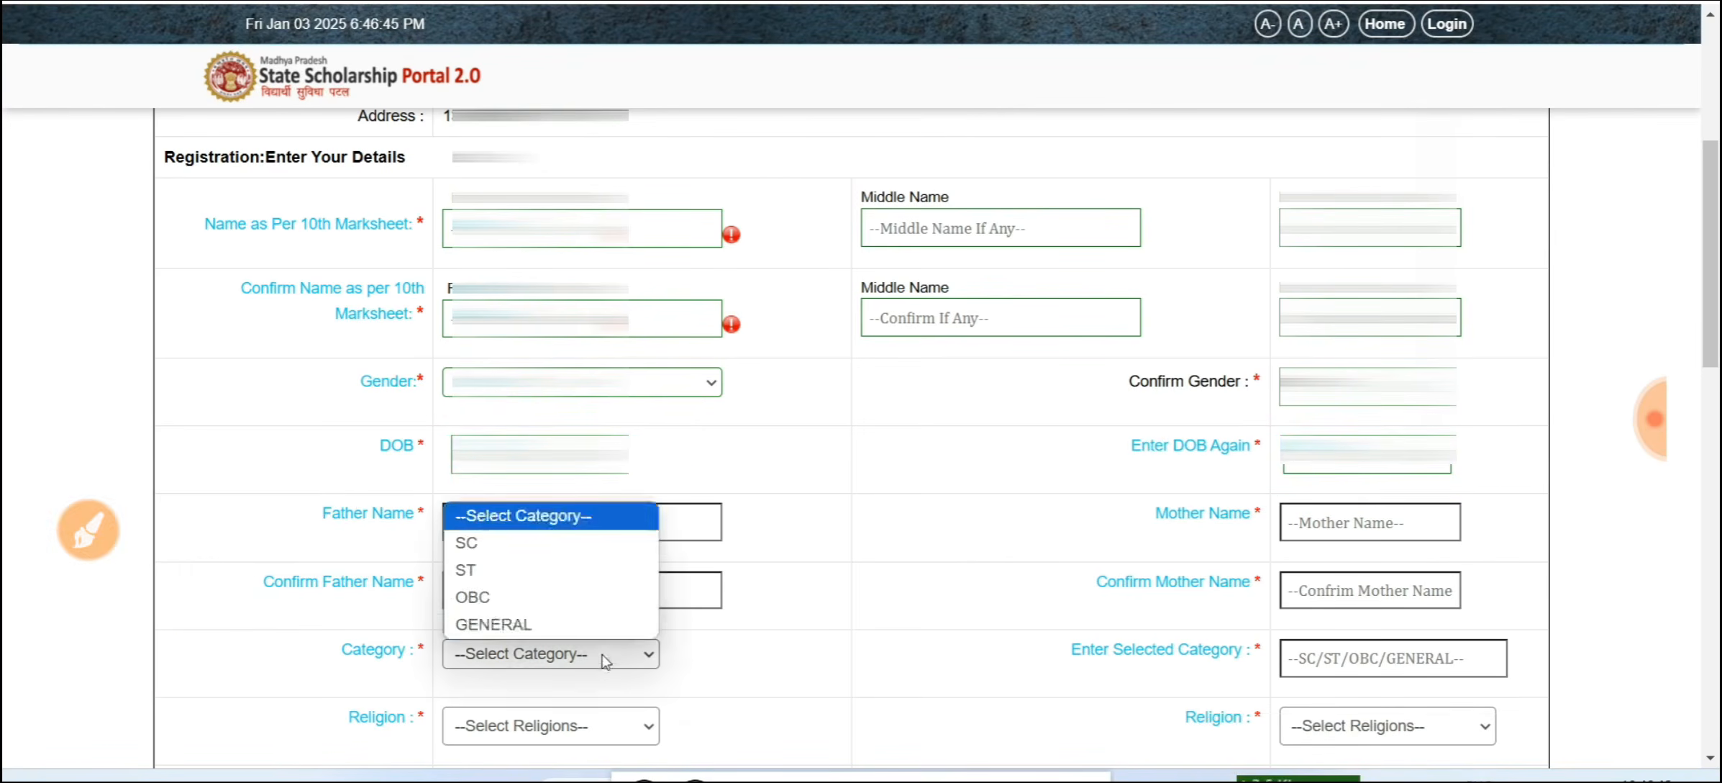
left_click(540, 628)
left_click(489, 660)
left_click(503, 597)
left_click(521, 663)
left_click(534, 631)
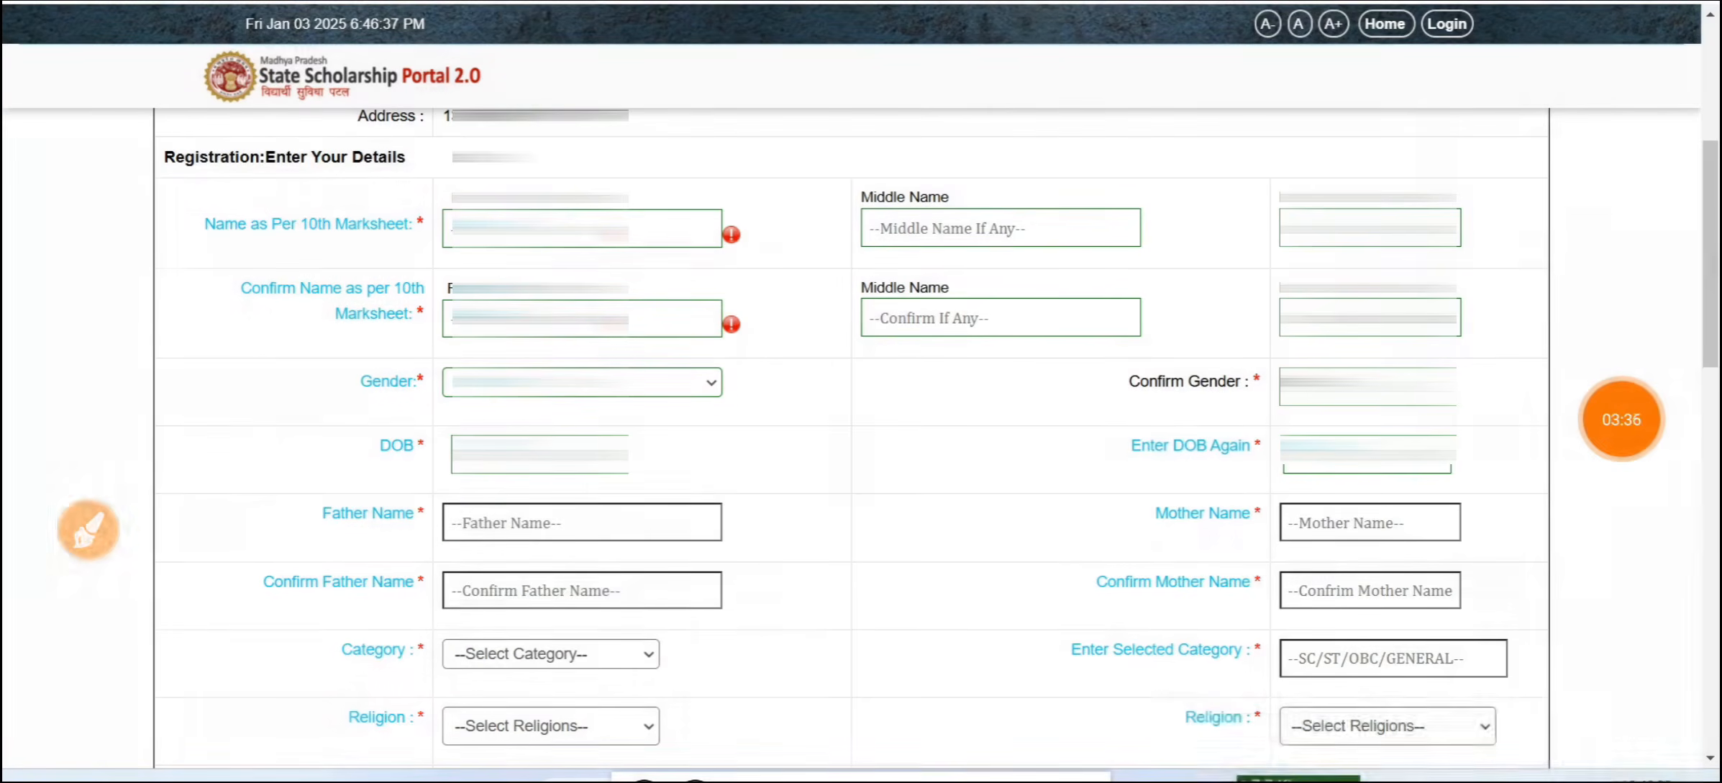
- Tick and box the two father name fields, box the two mother name fields, and draw pointer lines to both boxes
left_click(87, 530)
left_click_drag(245, 496, 370, 473)
left_click_drag(213, 589, 303, 568)
mouse_move(759, 472)
left_mouse_down()
mouse_move(432, 615)
mouse_move(725, 441)
left_mouse_up()
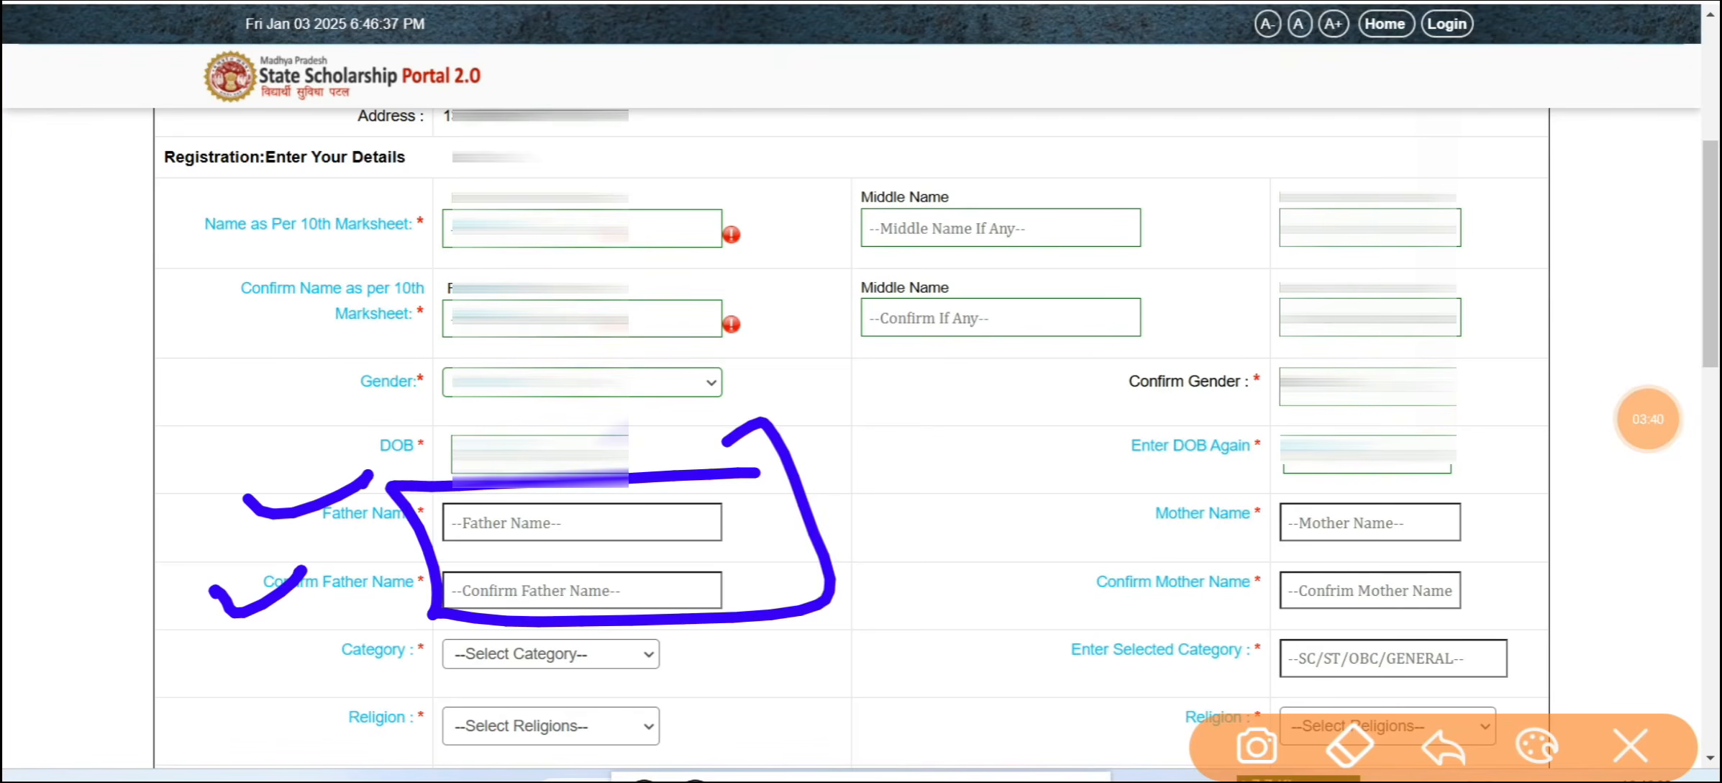
mouse_move(1253, 633)
left_mouse_down()
mouse_move(1246, 490)
mouse_move(1291, 613)
mouse_move(1191, 634)
left_mouse_up()
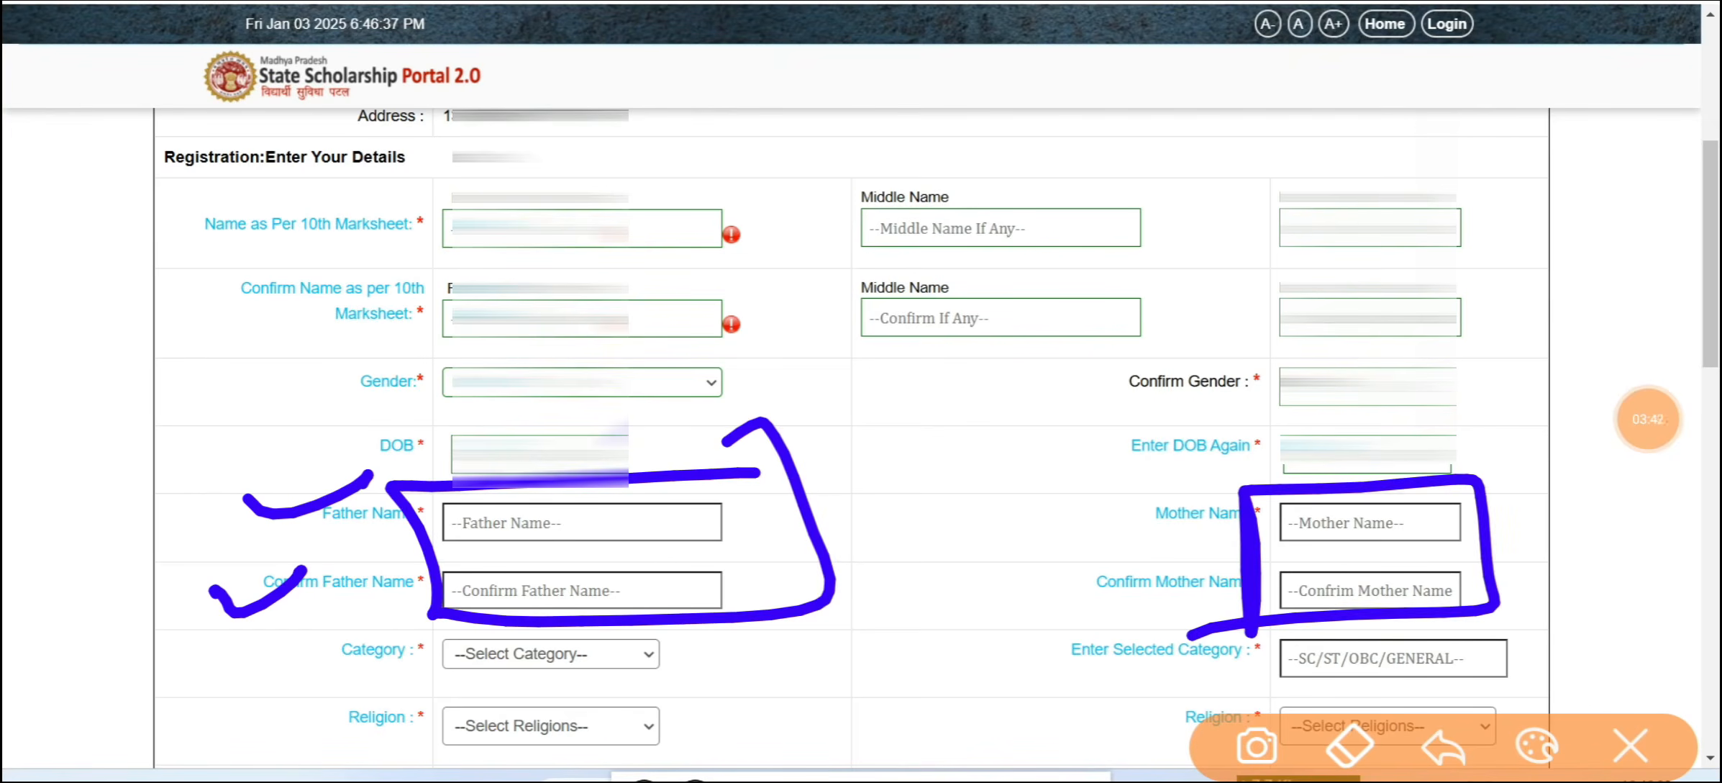
left_click_drag(867, 456, 775, 521)
left_click_drag(1130, 459, 1264, 531)
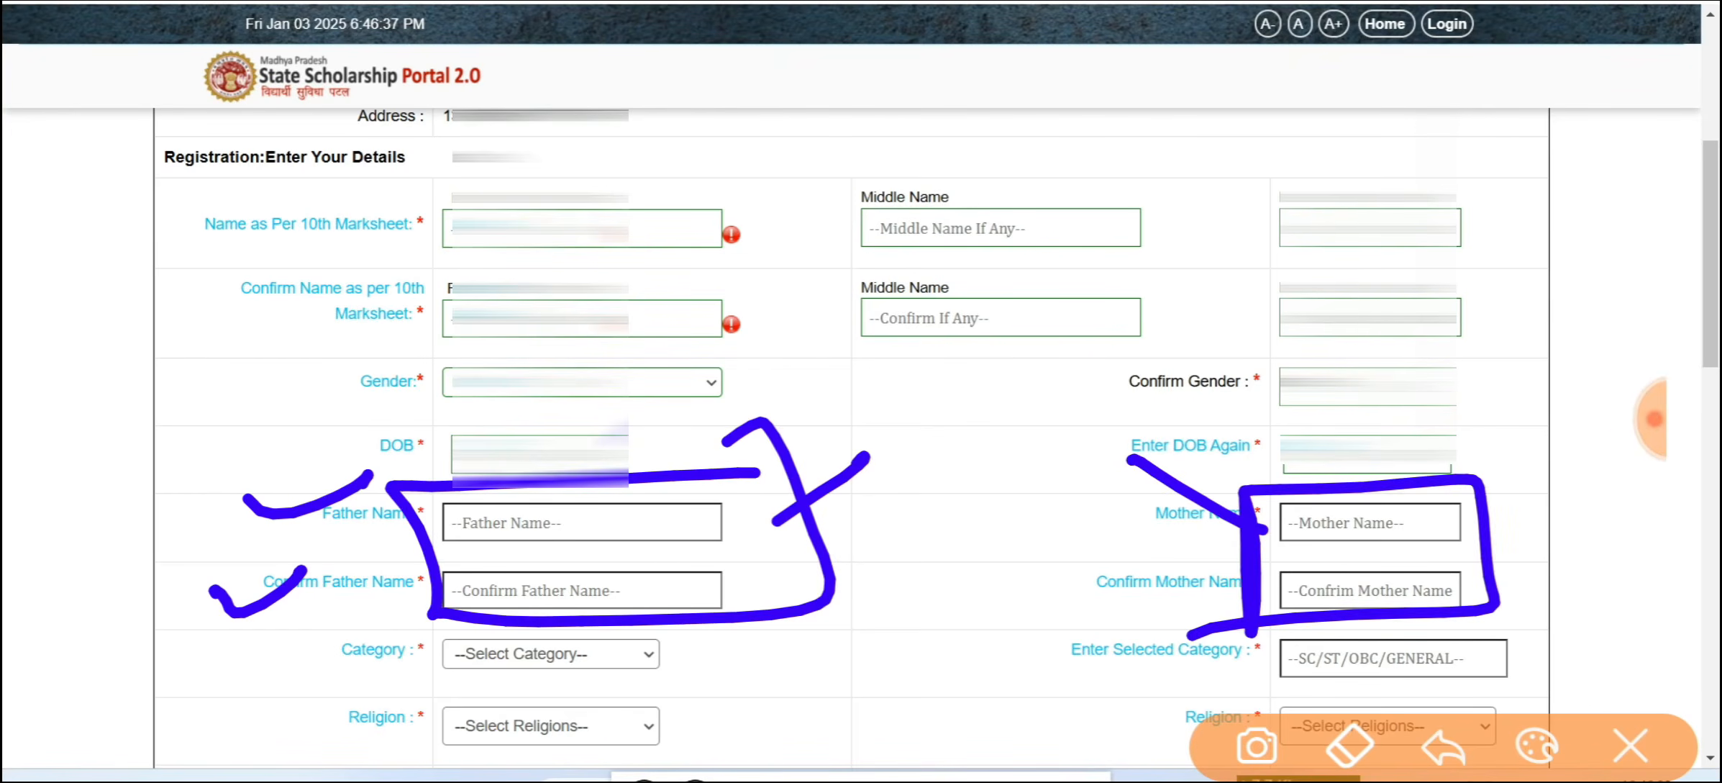
- Handwrite a double-underlined "10th" above the parent name fields and clear all markings from the form
left_click_drag(897, 253, 898, 330)
left_click_drag(928, 263, 993, 277)
left_click_drag(1023, 198, 1025, 259)
left_click_drag(985, 281, 1056, 238)
left_click_drag(1072, 185, 1112, 273)
left_click_drag(850, 392, 1155, 290)
left_click_drag(878, 406, 1135, 320)
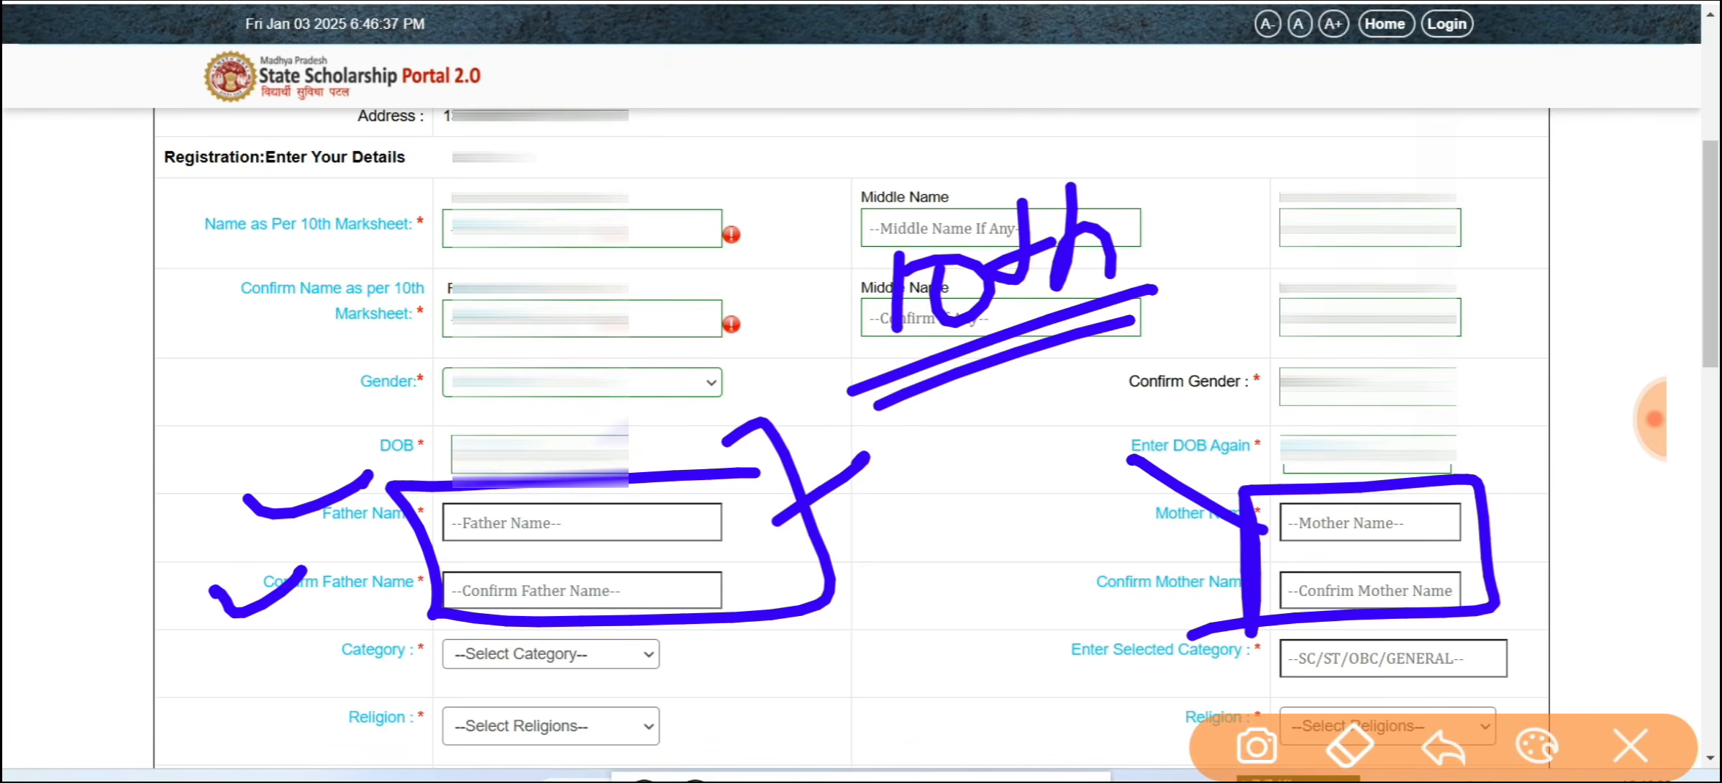
left_click(1630, 746)
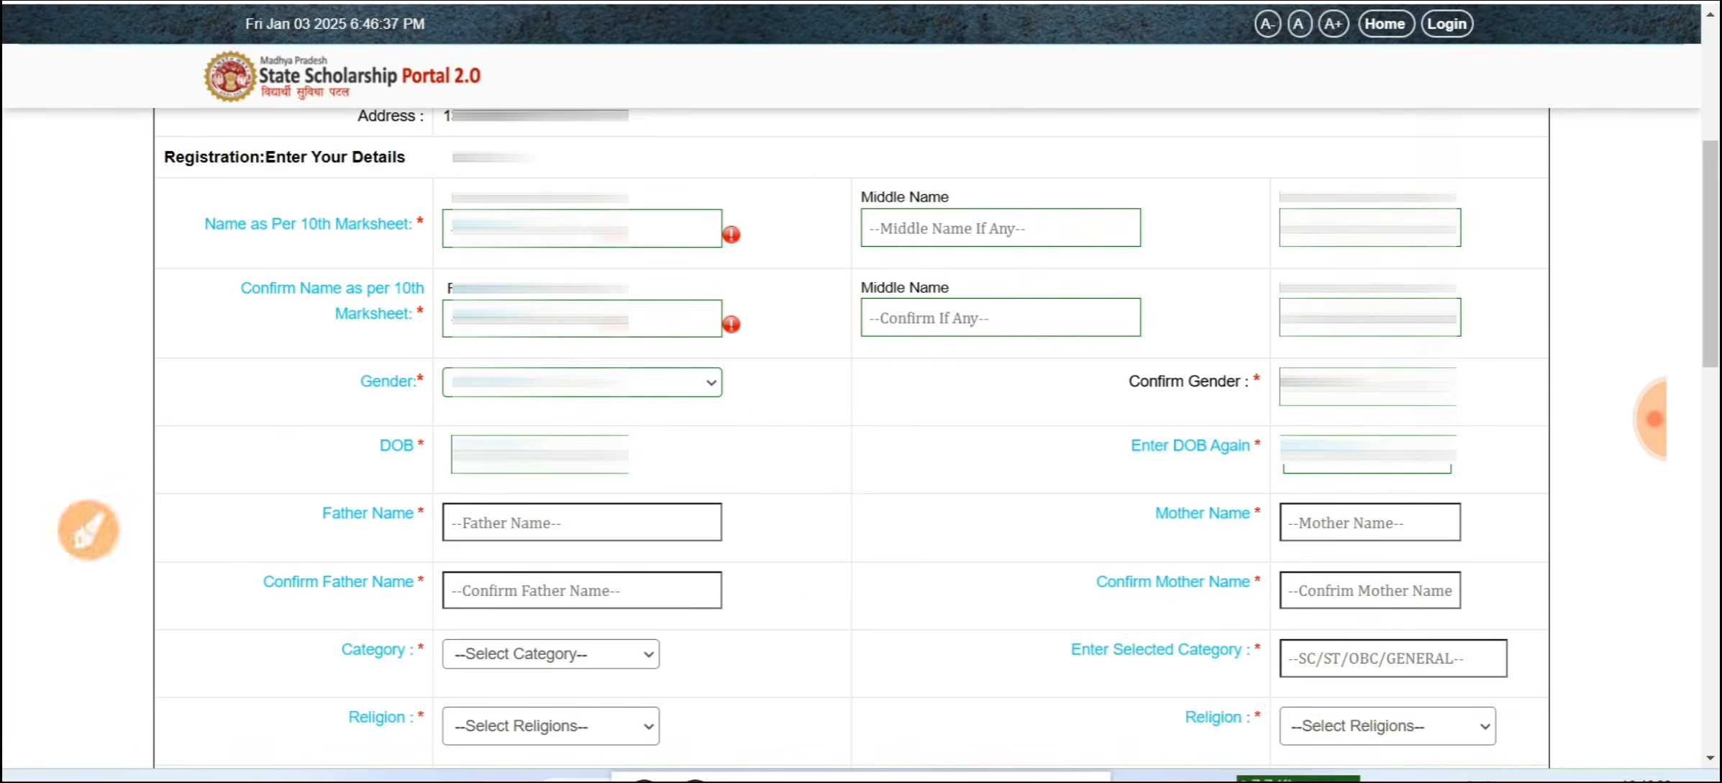
- Circle the Category and Enter Selected Category fields and clear the markings
left_click(88, 530)
mouse_move(626, 638)
left_mouse_down()
mouse_move(296, 683)
mouse_move(495, 633)
left_mouse_up()
left_click_drag(1463, 616, 1435, 661)
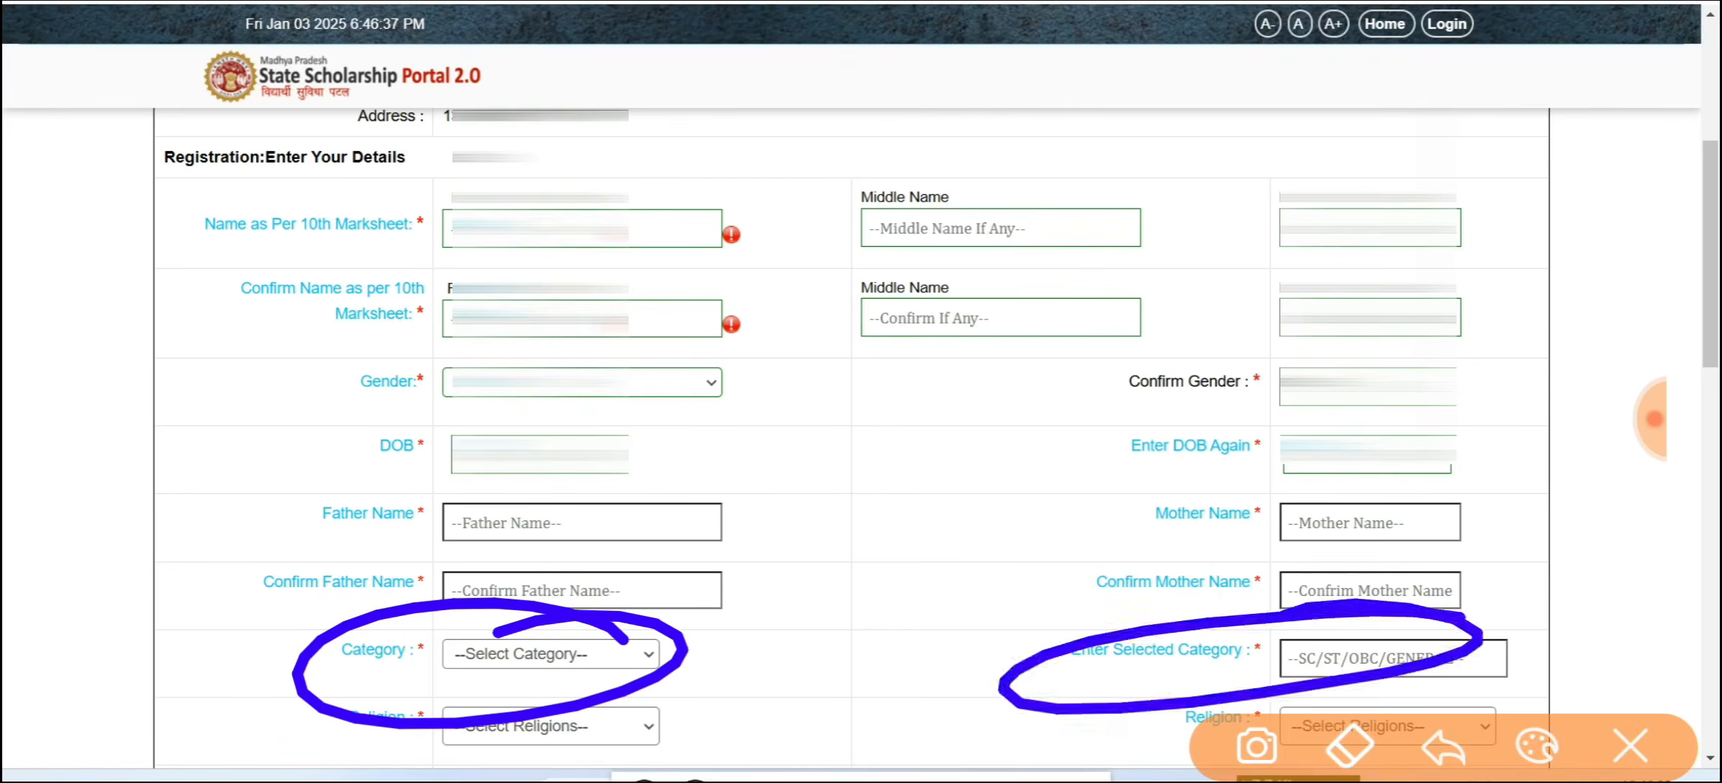
left_click(1630, 746)
left_click(1651, 420)
- Set the applicant's category to GENERAL and enter General as the selected category for confirmation
left_click(550, 653)
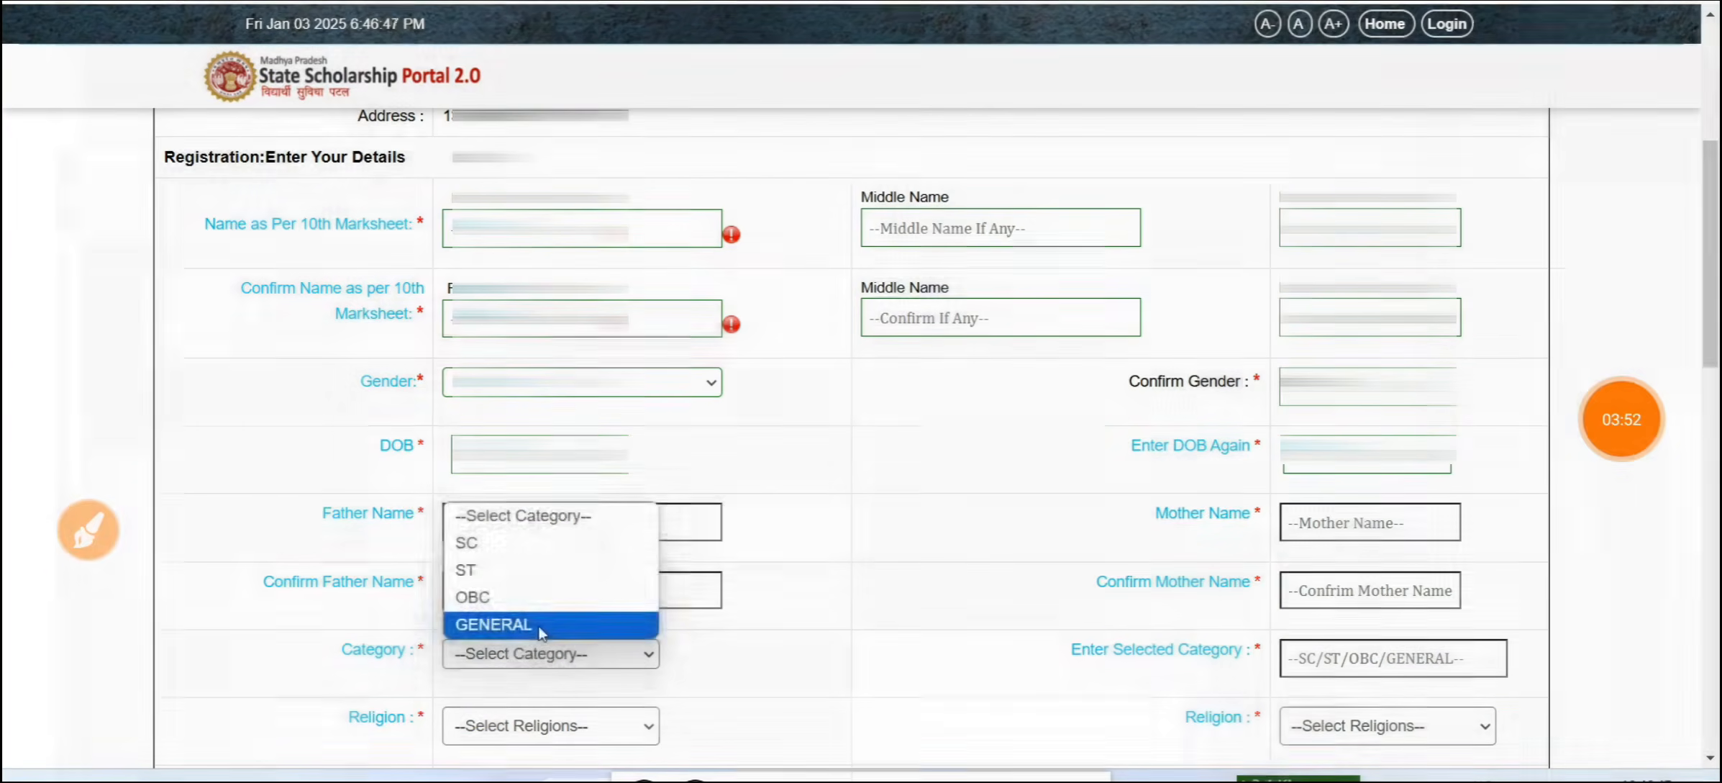
left_click(542, 624)
left_click(489, 660)
left_click(507, 605)
left_click(523, 663)
left_click(515, 625)
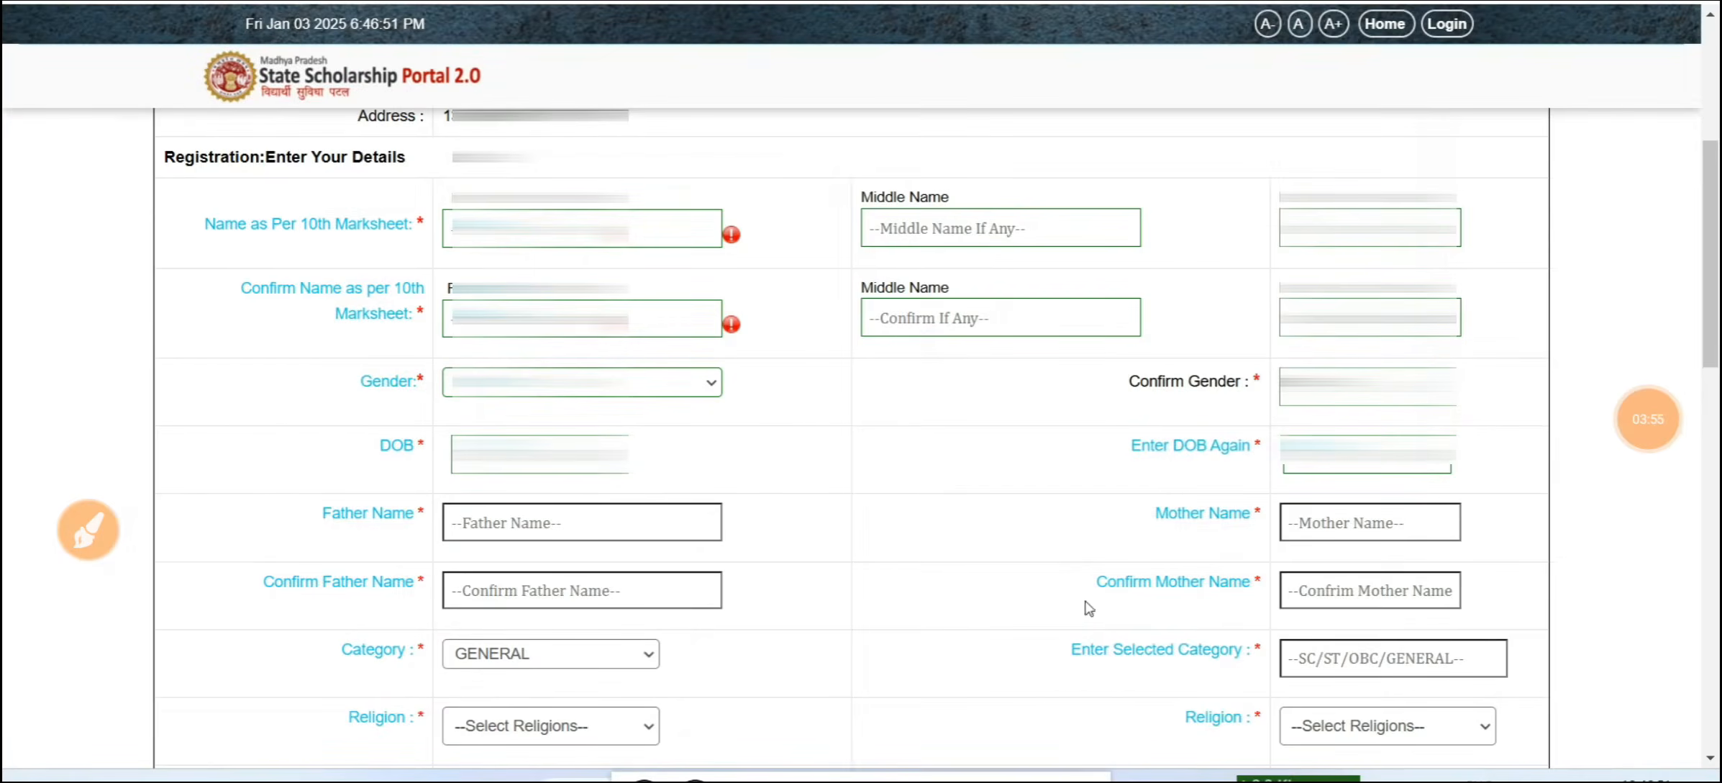
left_click(1315, 661)
type("Gener")
type("al")
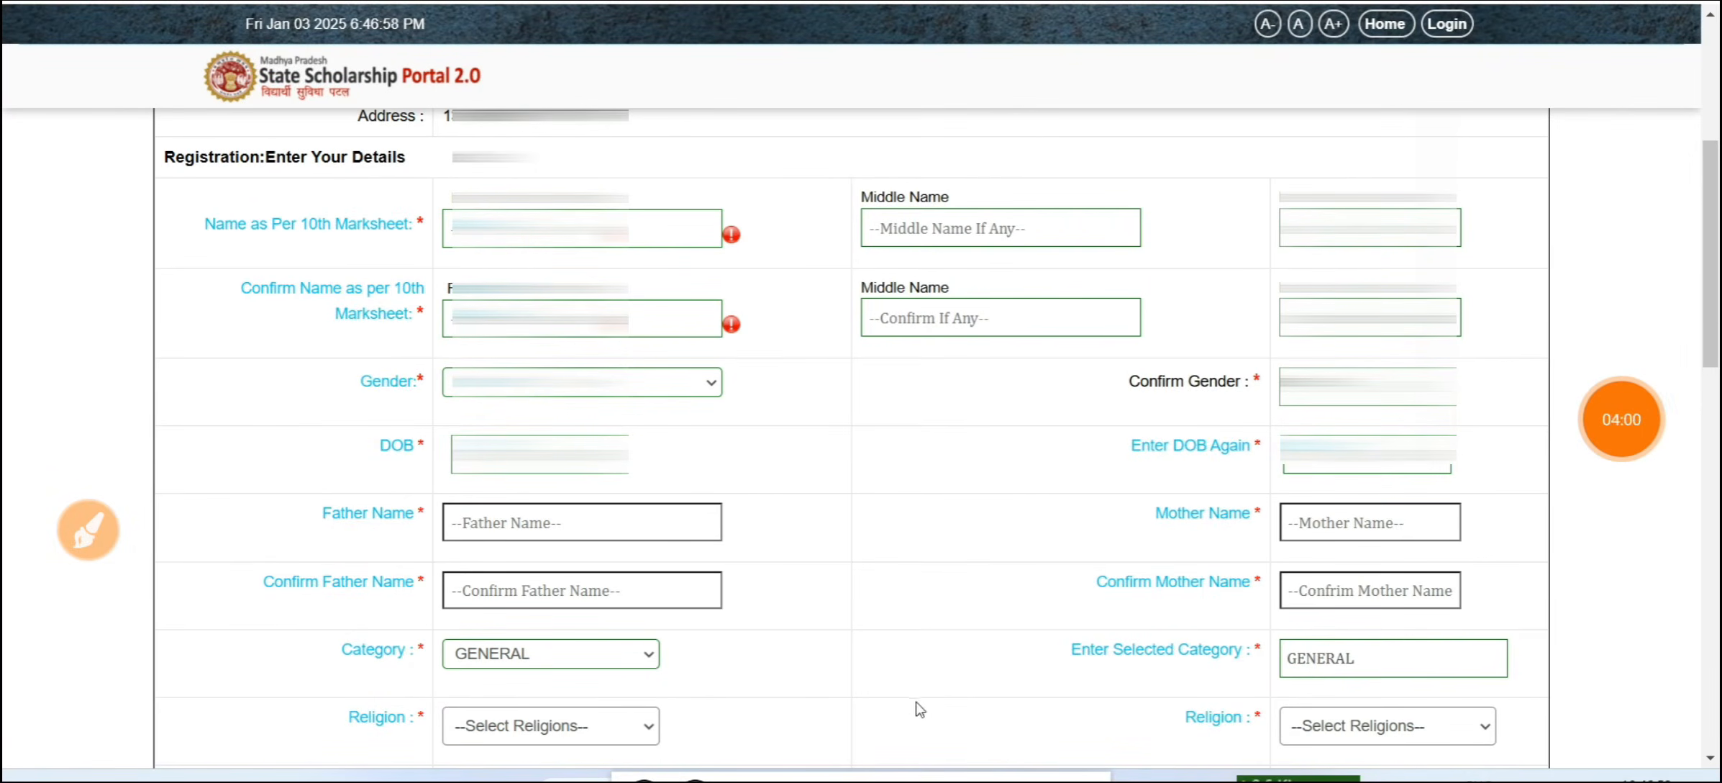
- Set both the Religion field and its confirmation field to Hindu
left_click(579, 726)
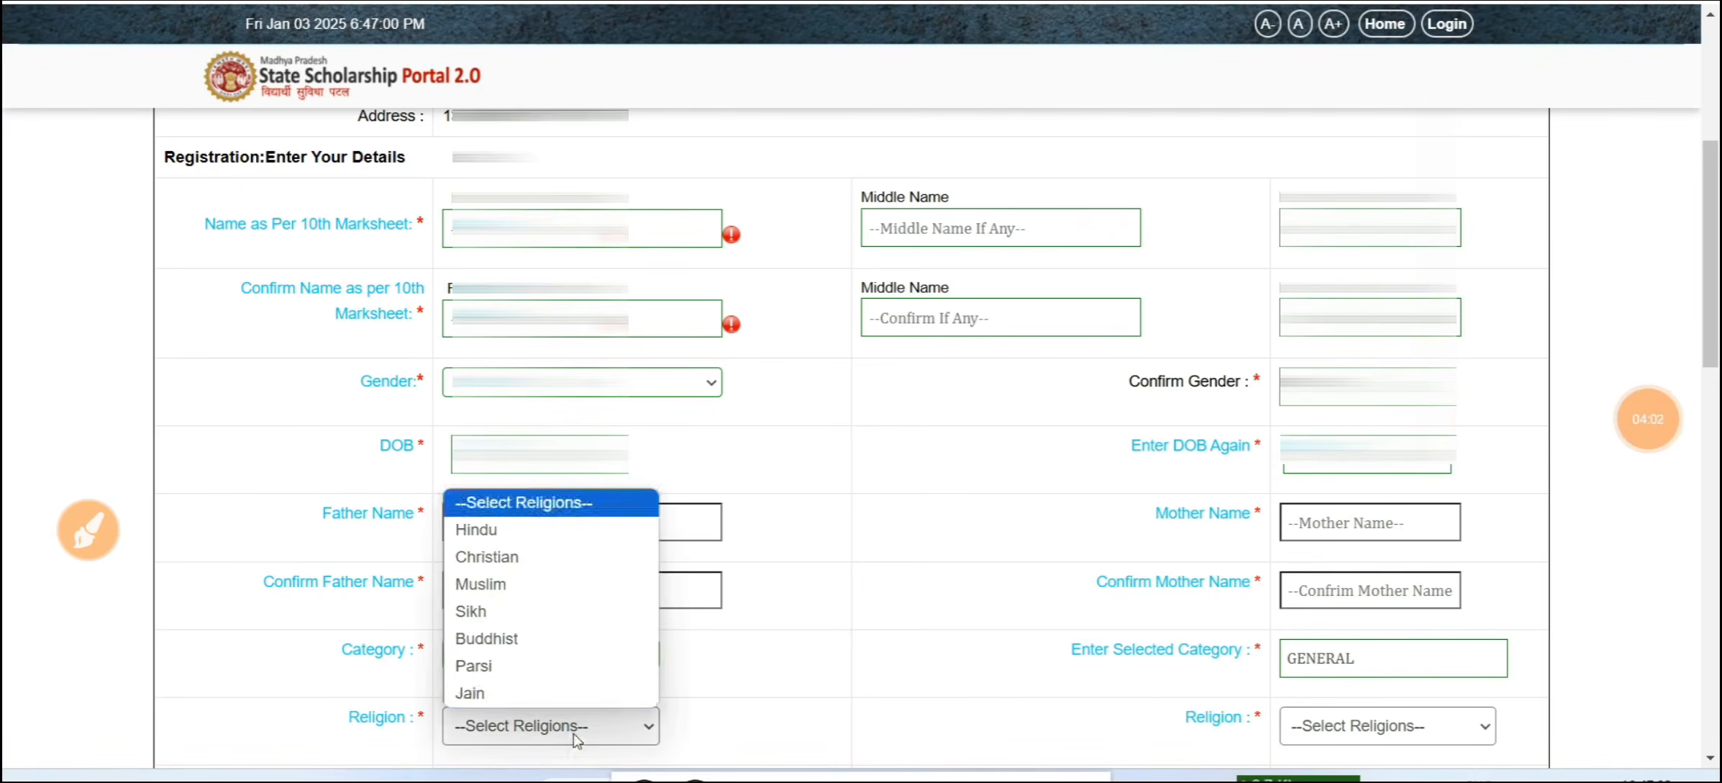
left_click(496, 541)
left_click(1410, 727)
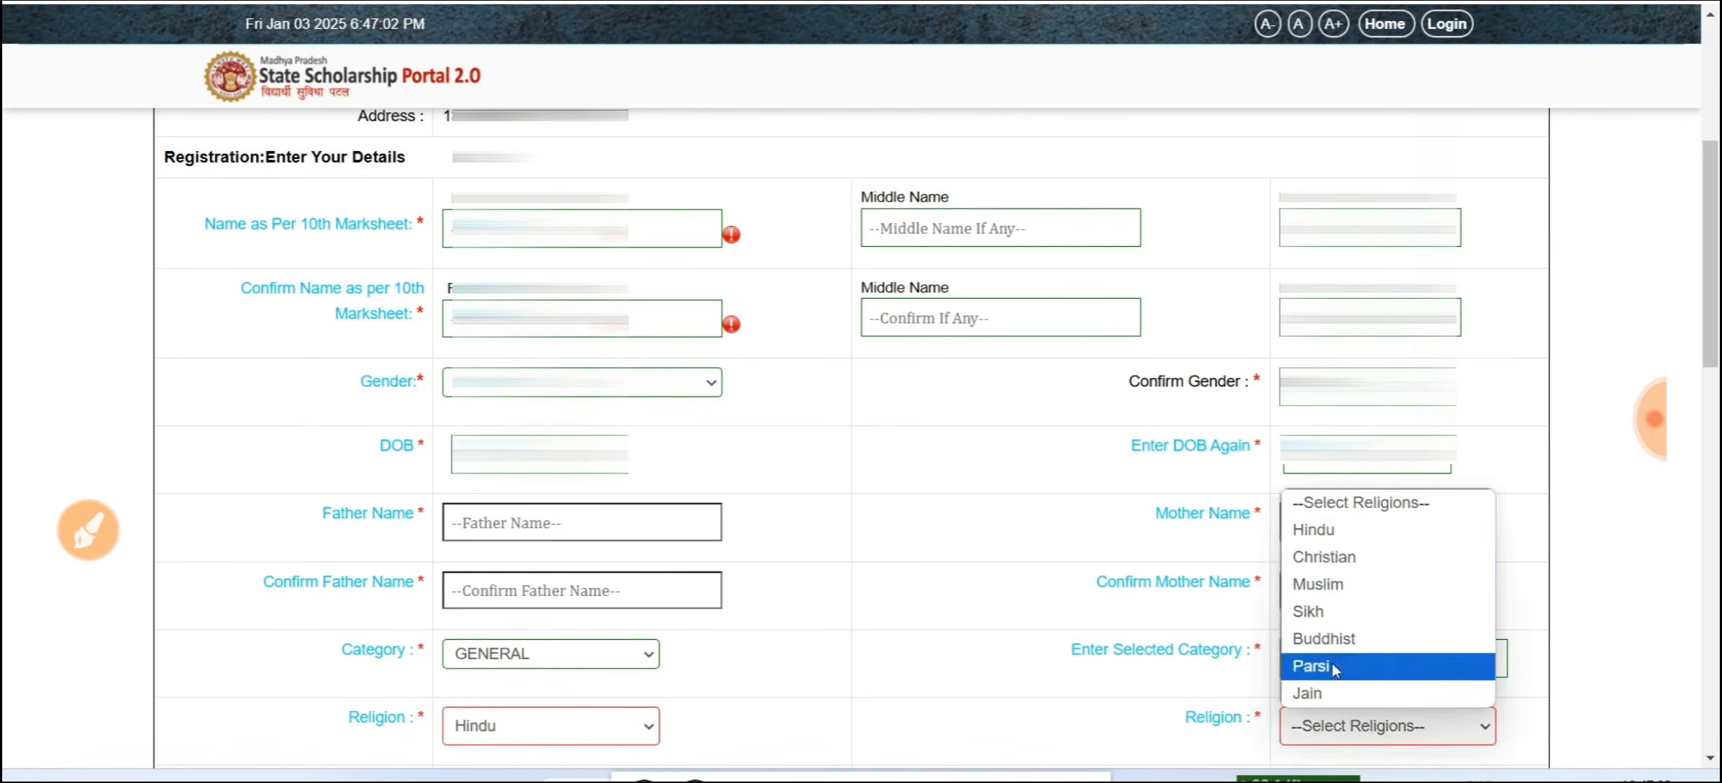
left_click(1323, 535)
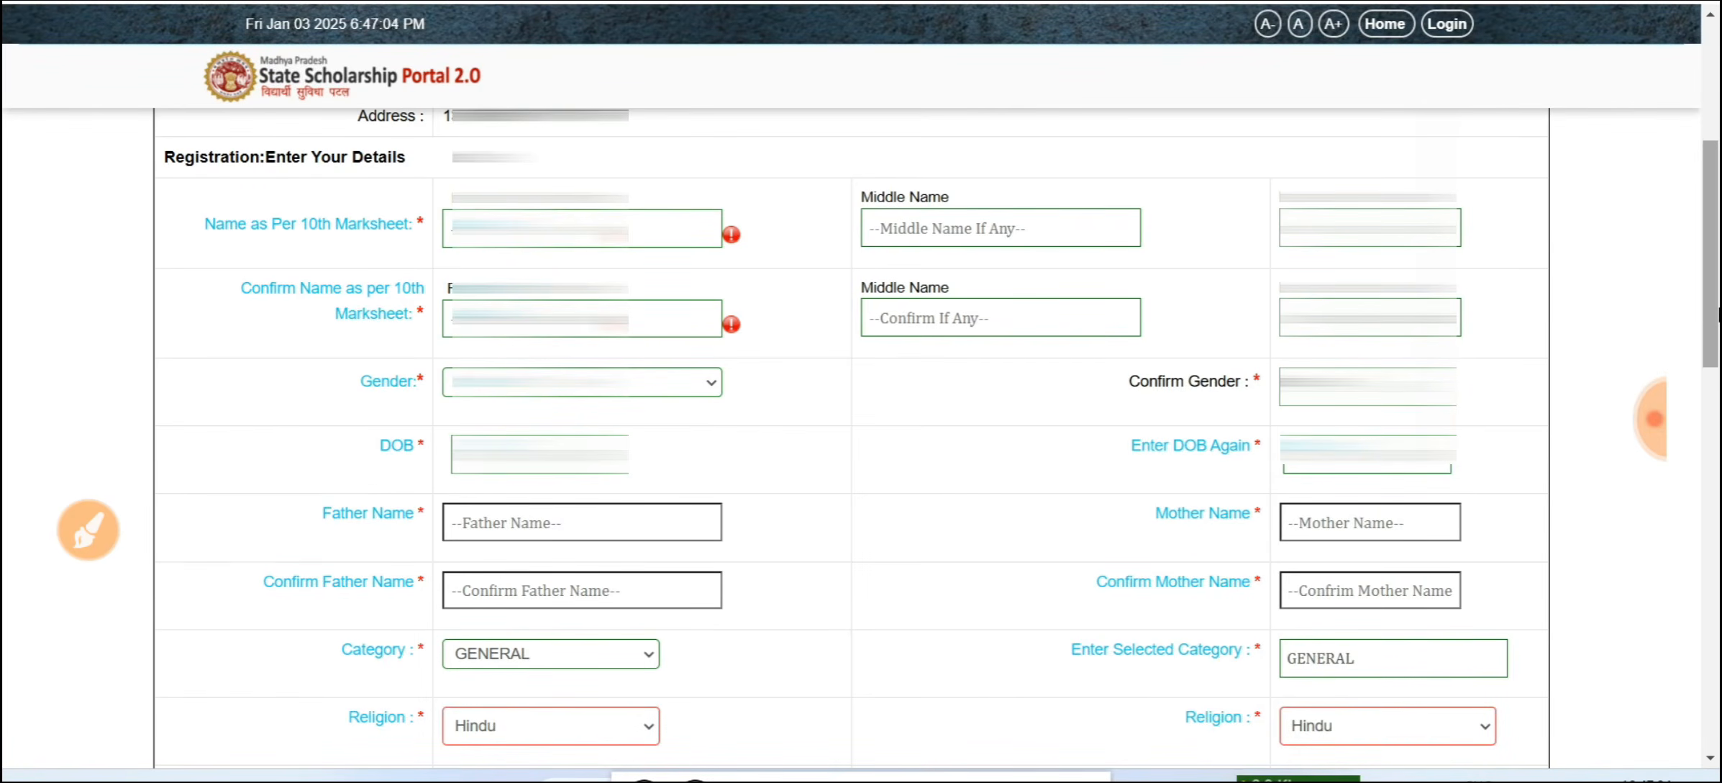
- Box the Email Address and Confirm Email Address fields and clear the markings
left_click_drag(1717, 286, 1718, 446)
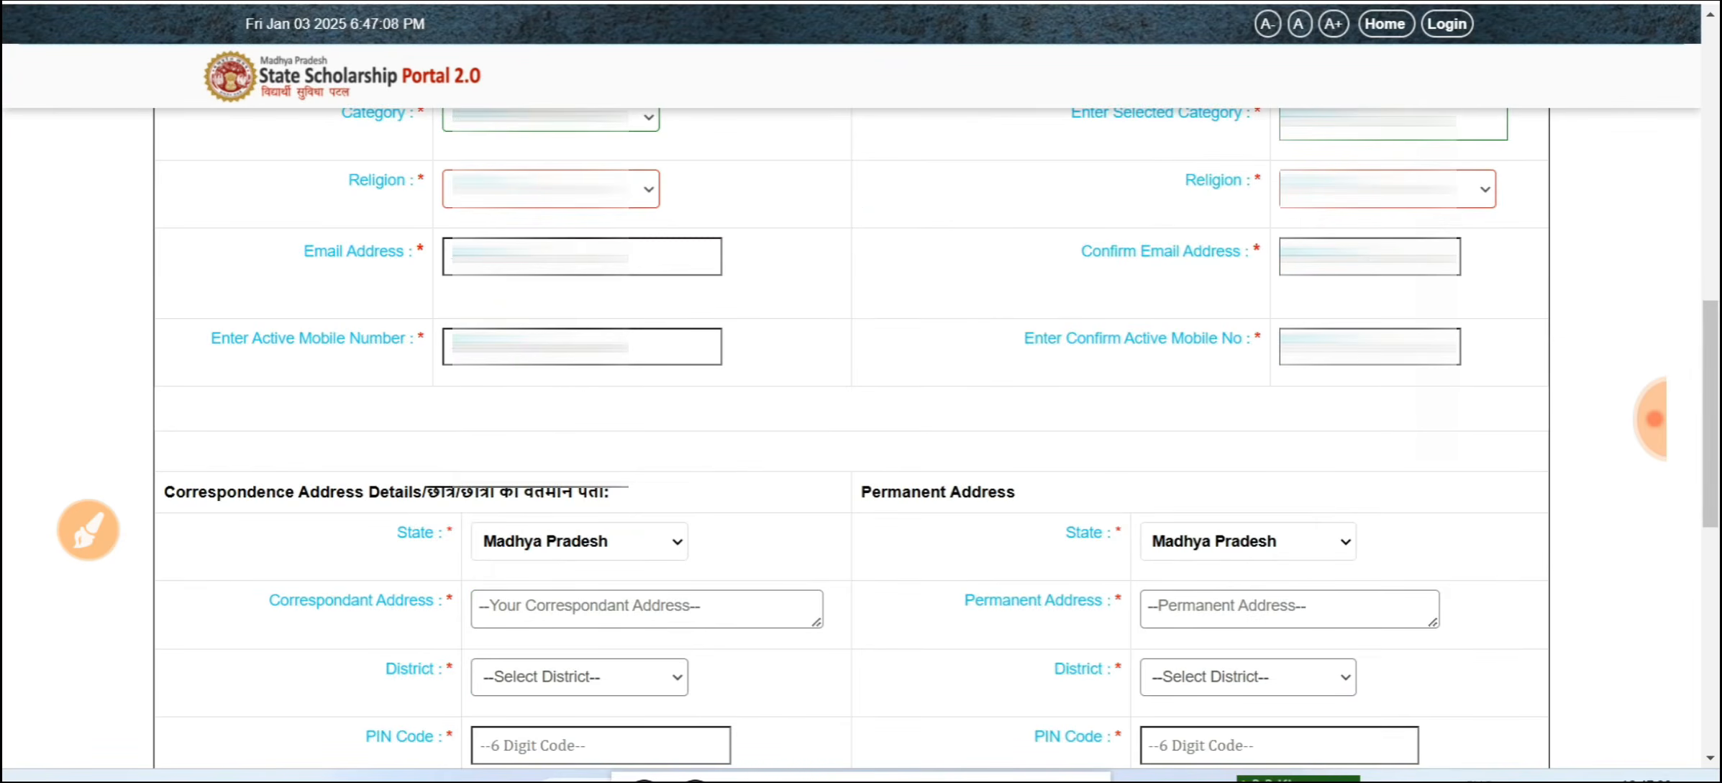
left_click(1654, 418)
left_click(1587, 296)
left_click(87, 530)
mouse_move(715, 231)
left_mouse_down()
mouse_move(260, 270)
mouse_move(660, 215)
left_mouse_up()
mouse_move(1038, 216)
left_mouse_down()
mouse_move(1041, 294)
mouse_move(1483, 252)
mouse_move(1040, 311)
left_mouse_up()
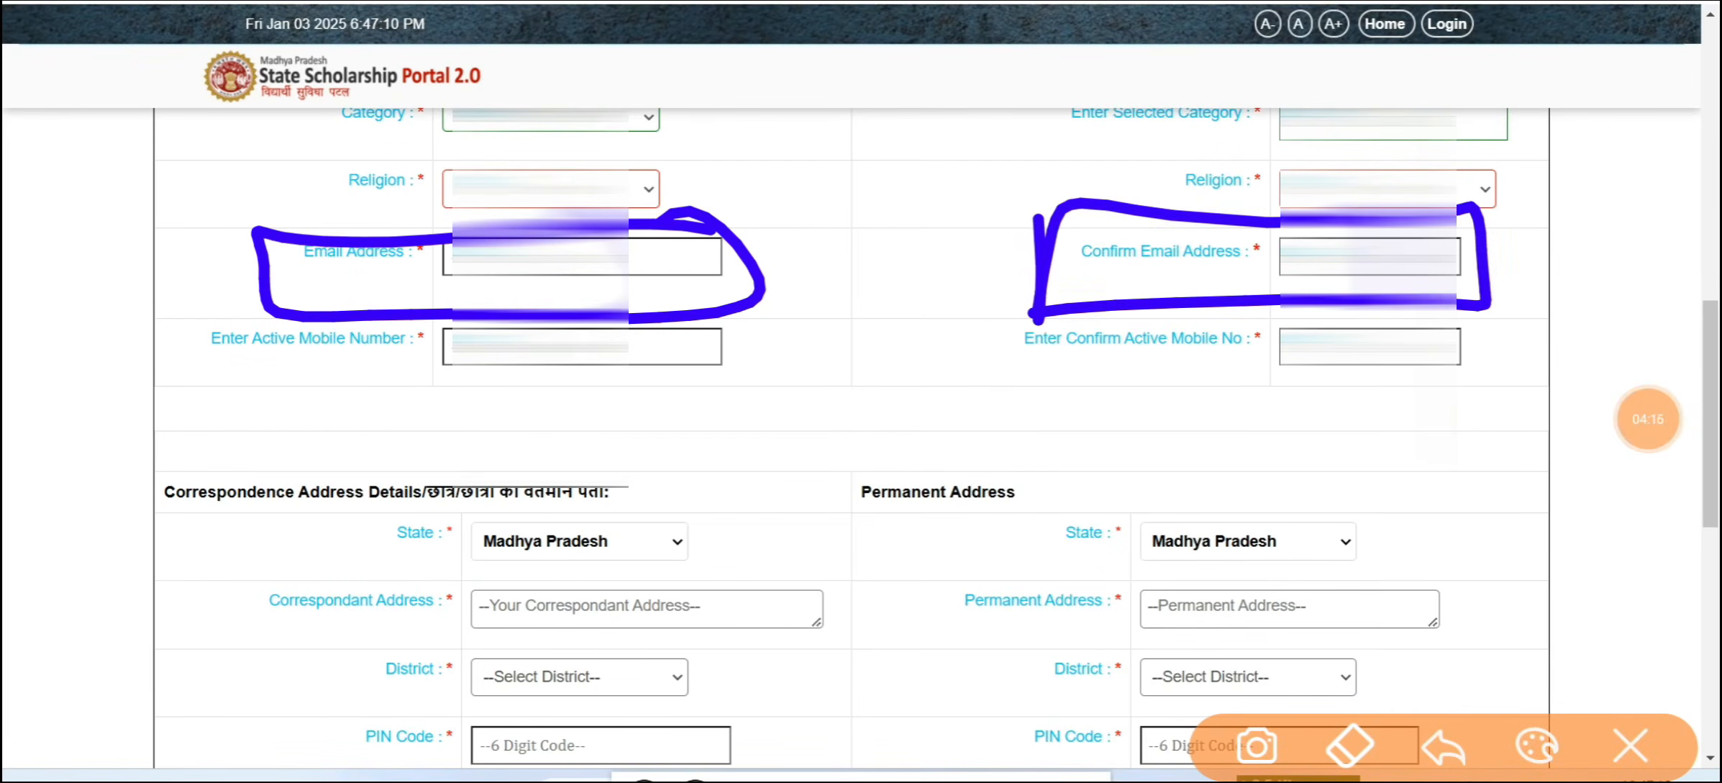
left_click(1630, 745)
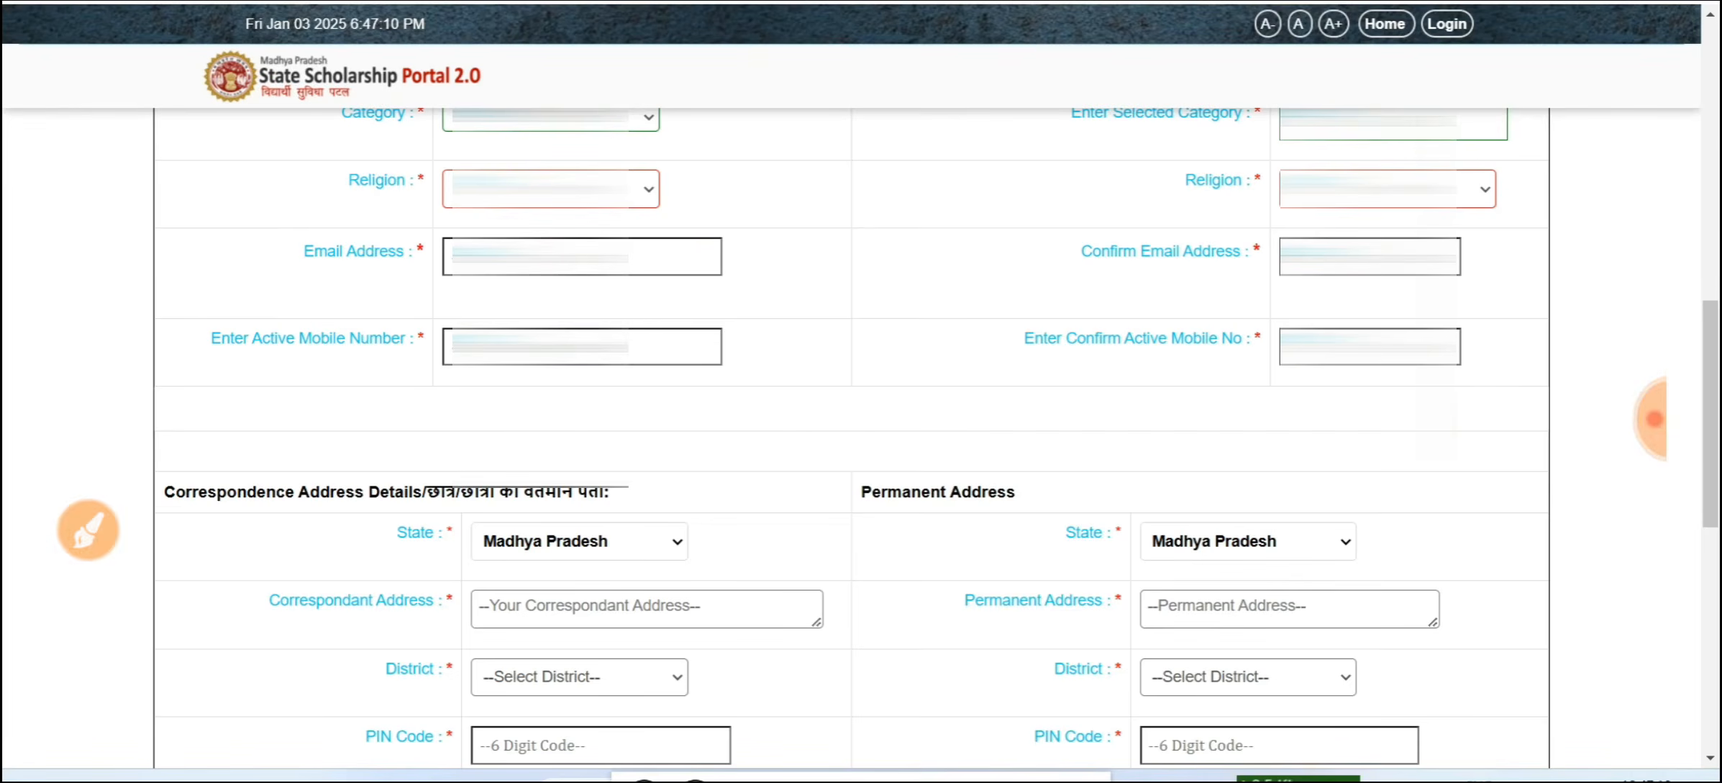
- Box the active mobile number field and its confirmation field
left_click(87, 530)
mouse_move(186, 413)
left_mouse_down()
mouse_move(702, 424)
mouse_move(320, 293)
mouse_move(237, 416)
left_mouse_up()
mouse_move(1079, 306)
left_mouse_down()
mouse_move(1108, 335)
mouse_move(1482, 259)
mouse_move(1065, 410)
left_mouse_up()
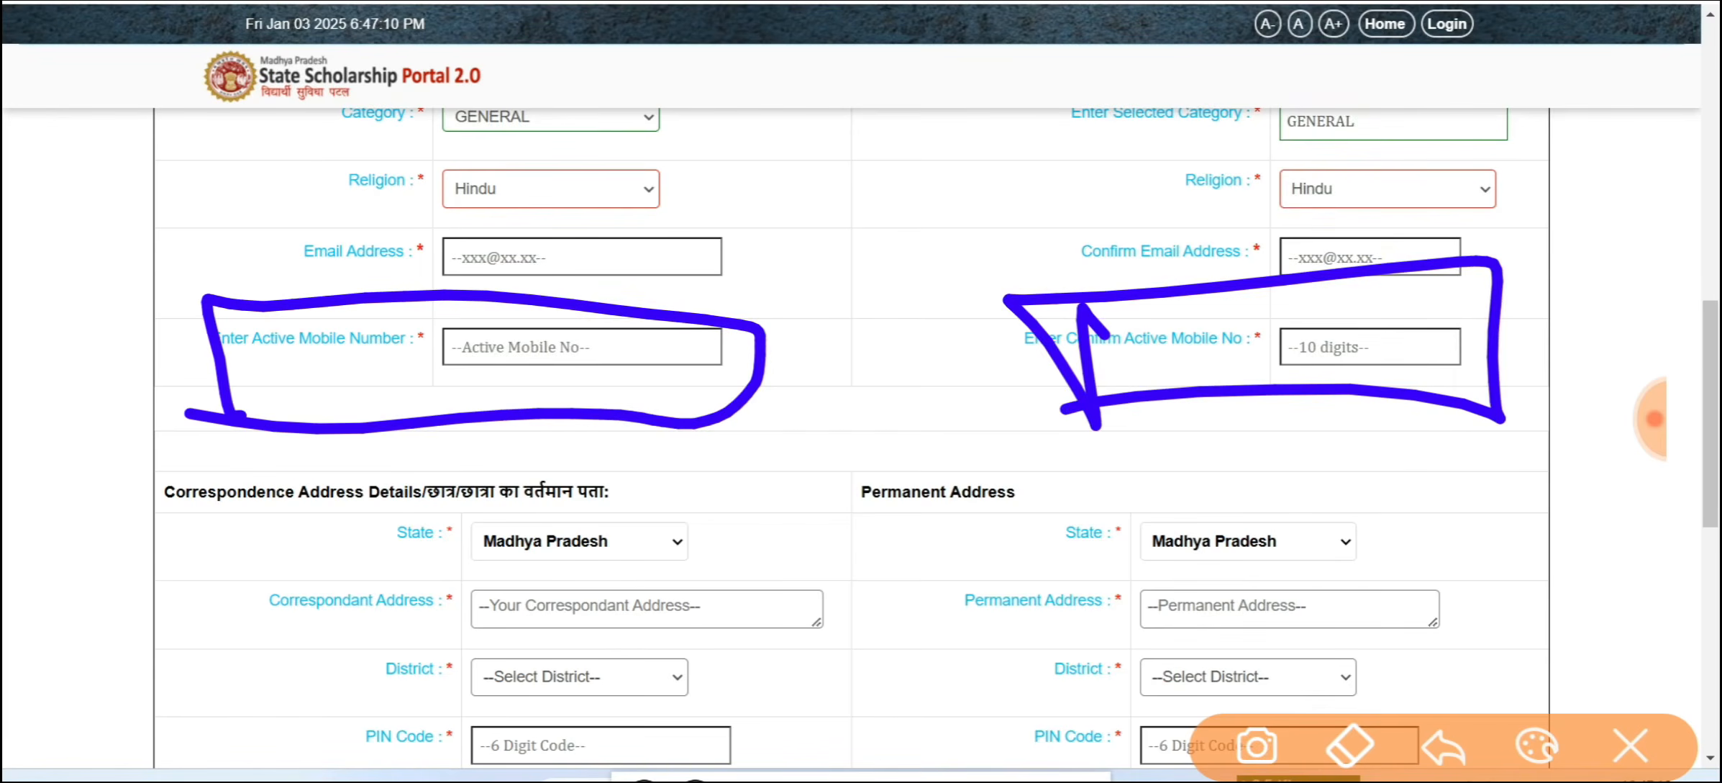
- Clear the mobile number markings and box the Correspondence Address Details and Permanent Address sections
mouse_move(777, 450)
left_mouse_down()
mouse_move(180, 432)
mouse_move(773, 446)
mouse_move(734, 409)
left_mouse_up()
left_click(1629, 746)
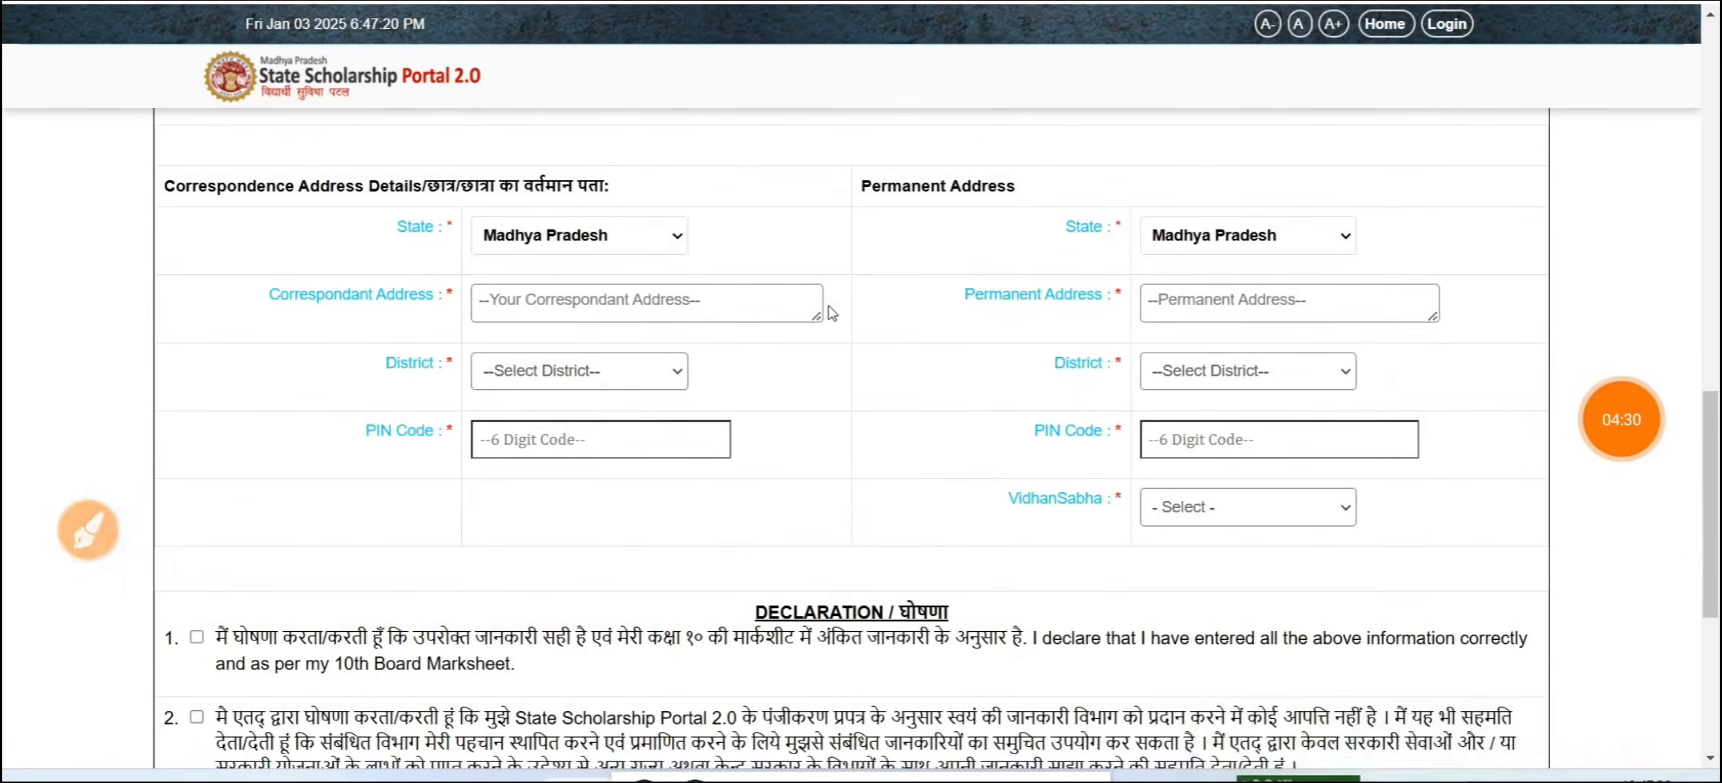
left_click(88, 530)
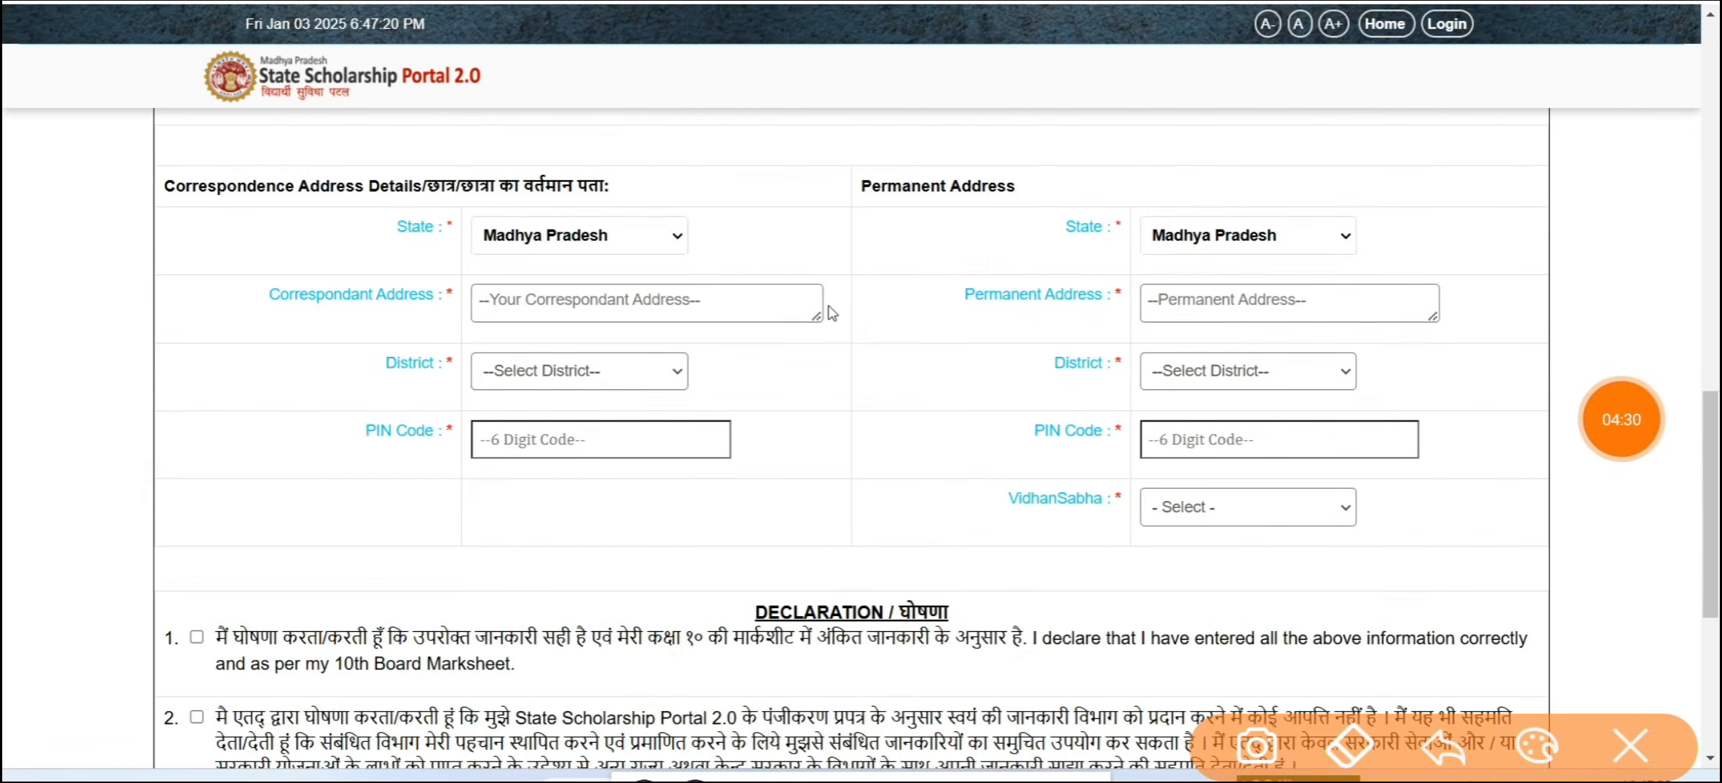
mouse_move(665, 159)
left_mouse_down()
mouse_move(881, 150)
mouse_move(403, 594)
mouse_move(255, 230)
mouse_move(748, 169)
left_mouse_up()
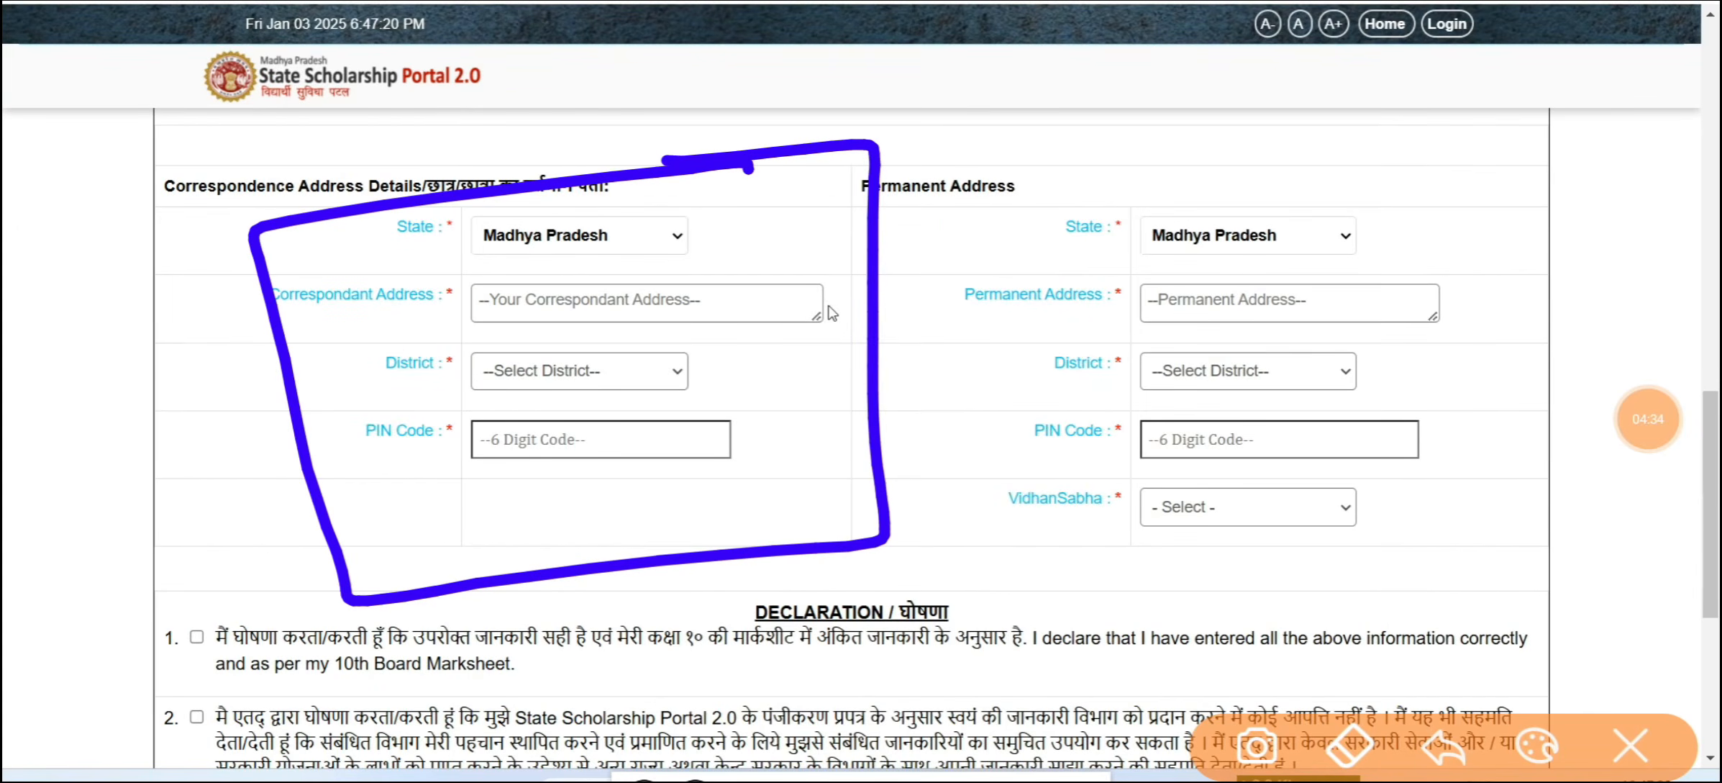
mouse_move(1173, 146)
left_mouse_down()
mouse_move(1489, 460)
mouse_move(968, 280)
mouse_move(1385, 115)
left_mouse_up()
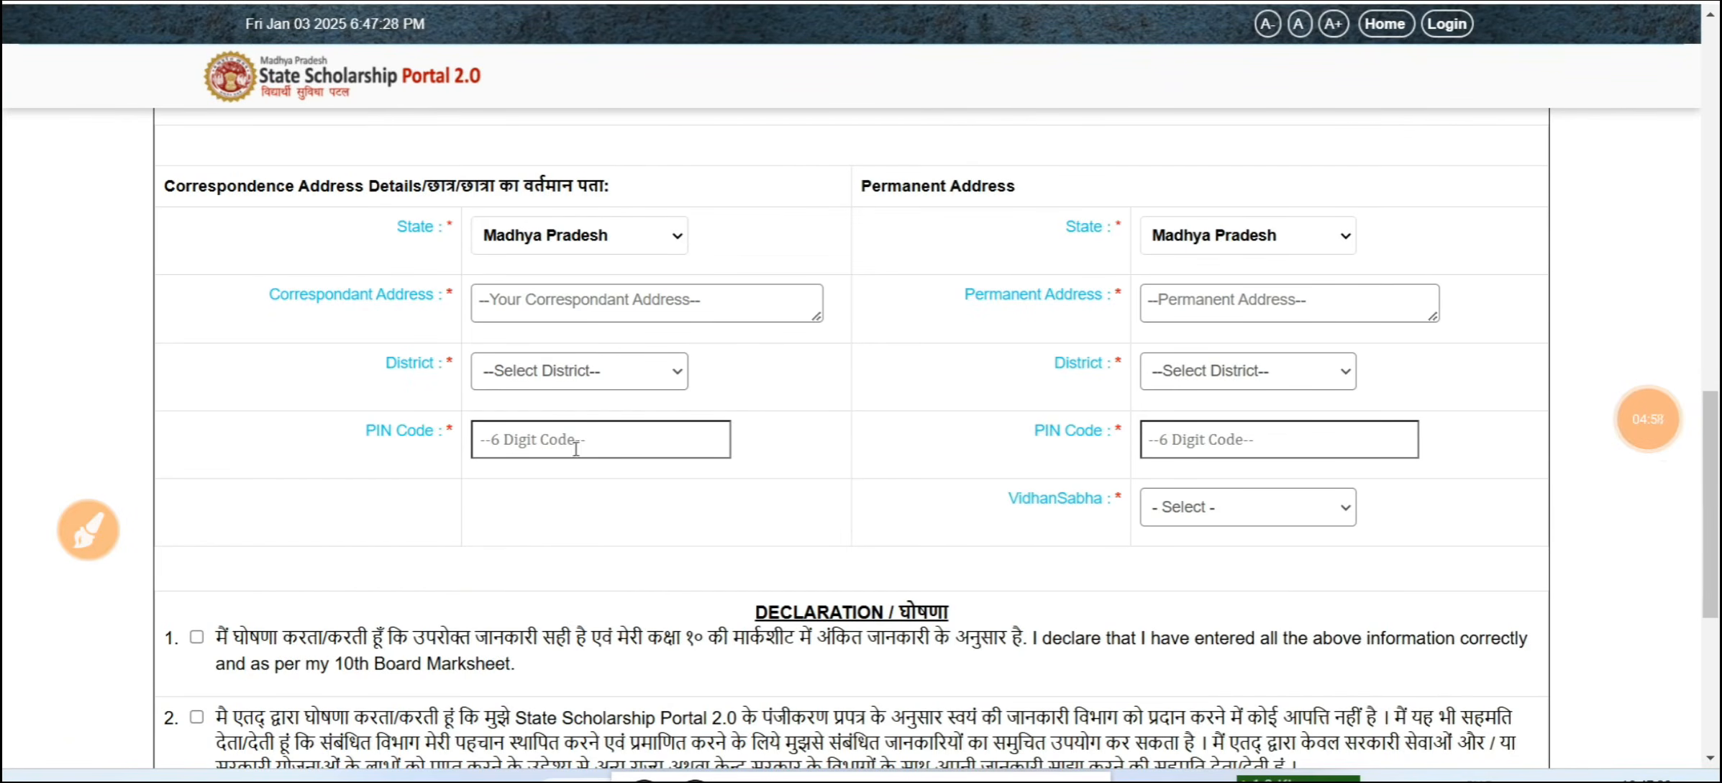
- Set the correspondence address district to GWALIOR
left_click(510, 376)
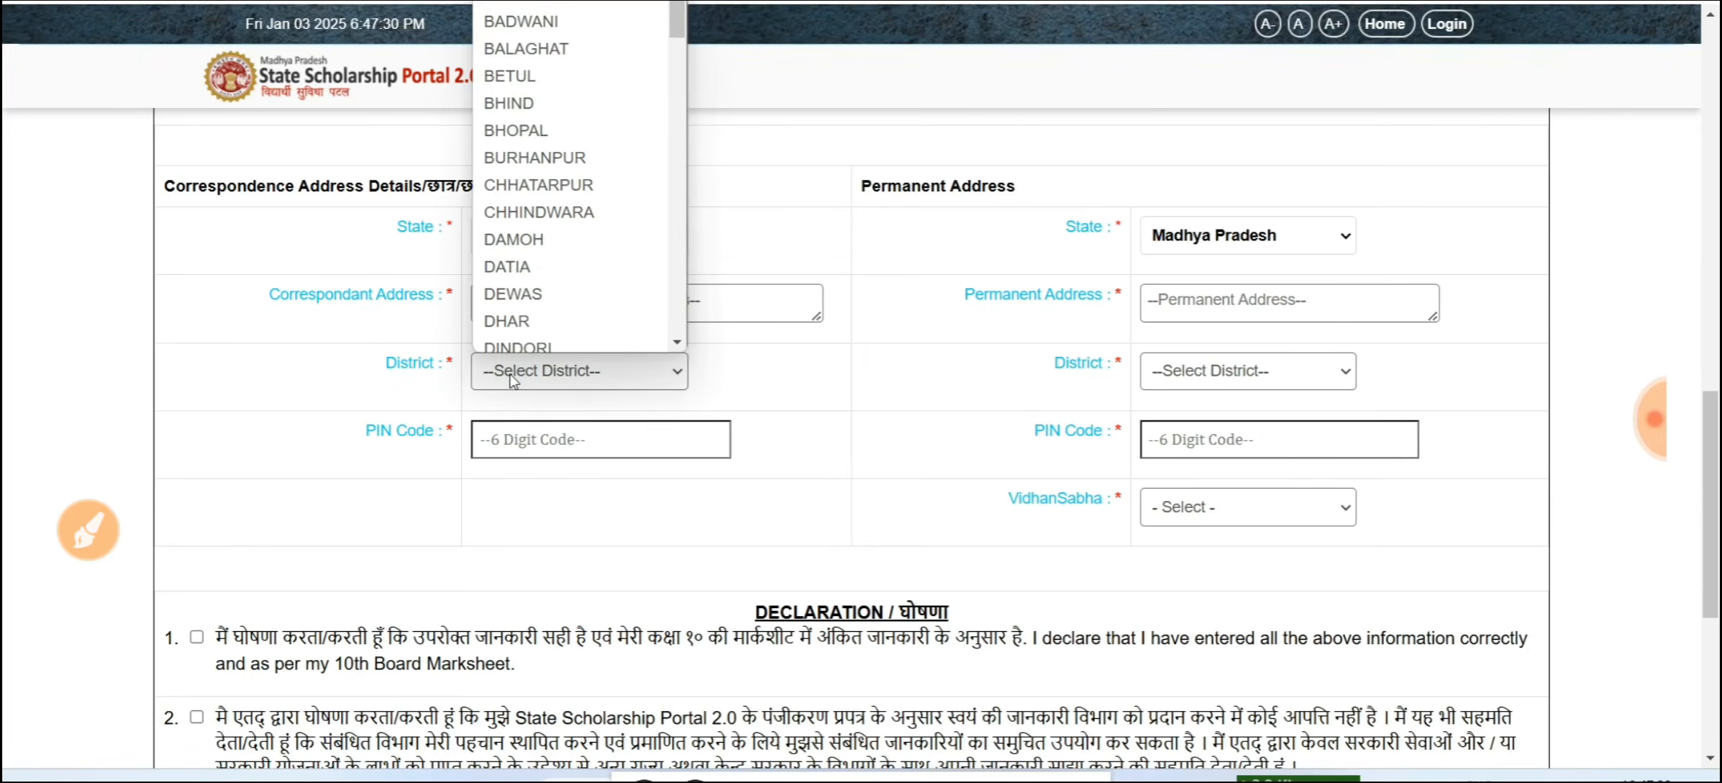
type("gw")
left_click(512, 378)
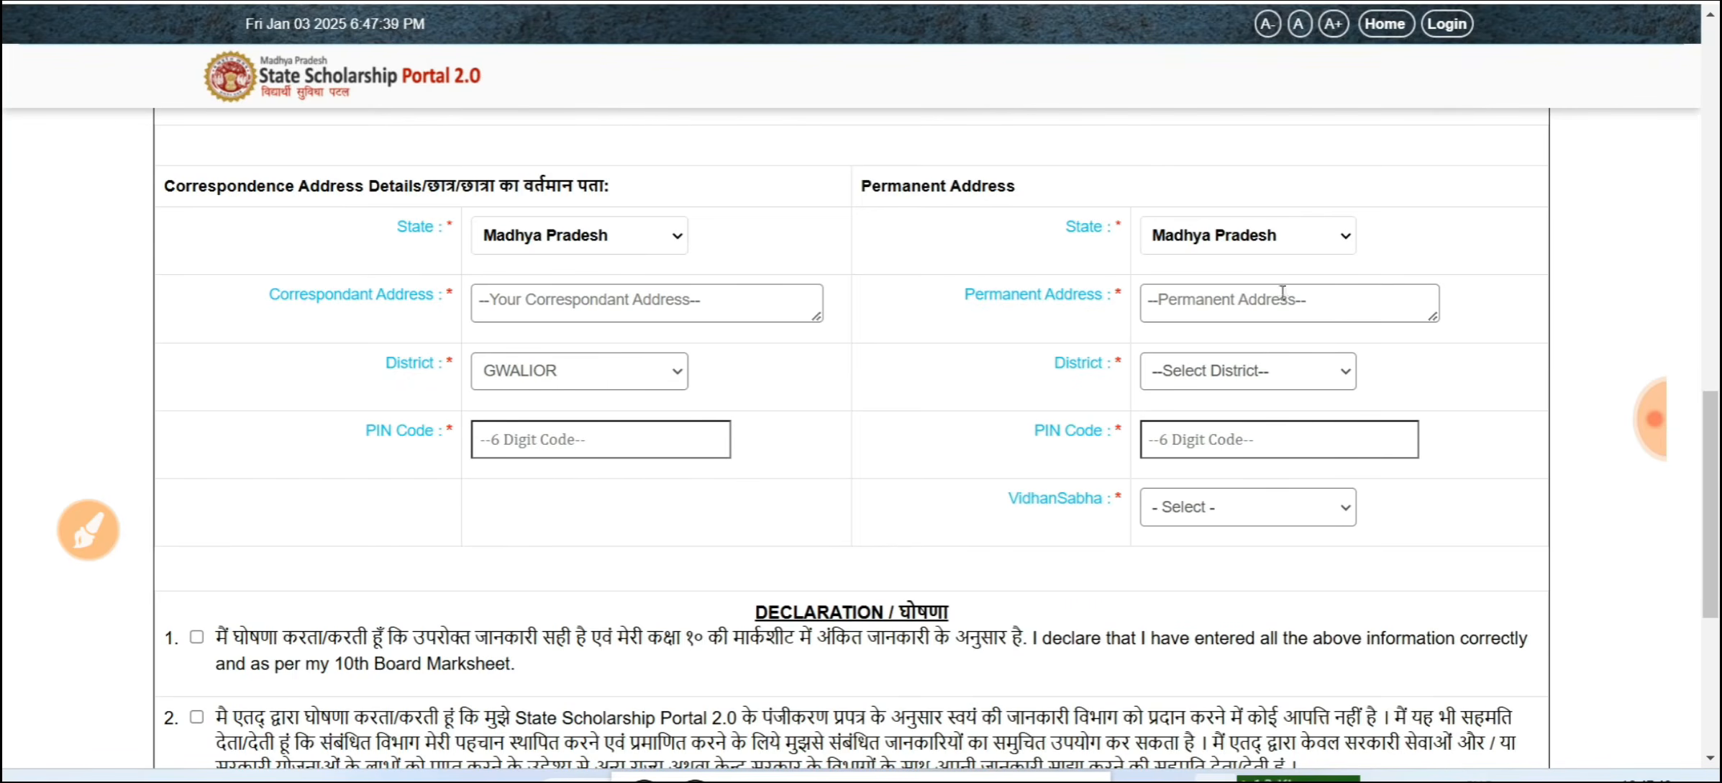
- Set the permanent address district to GWALIOR and its VidhanSabha to Gwalior
left_click(1217, 379)
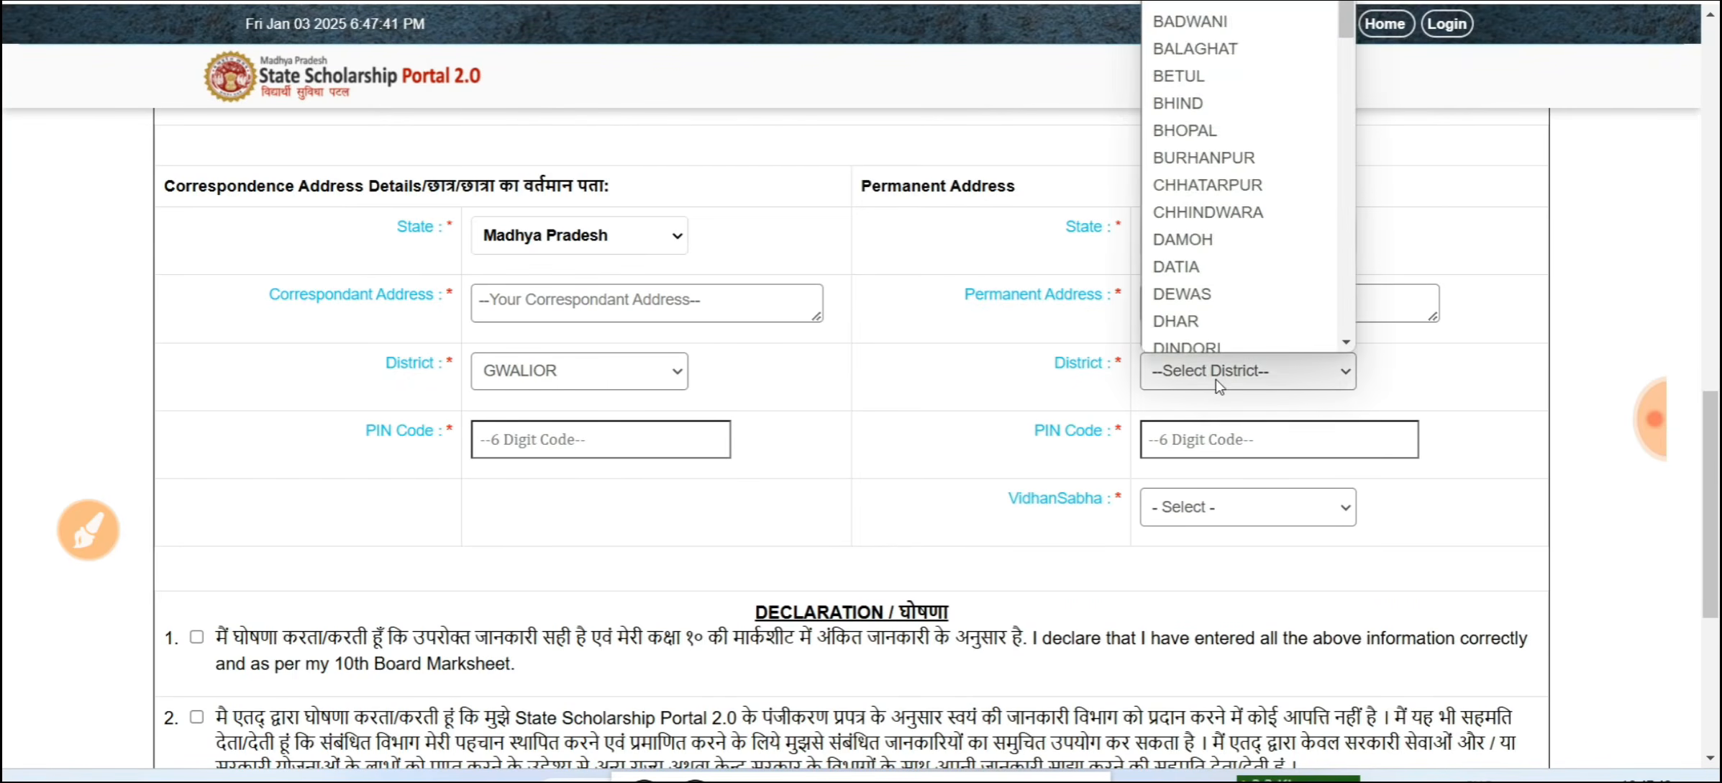
key("g")
key("w")
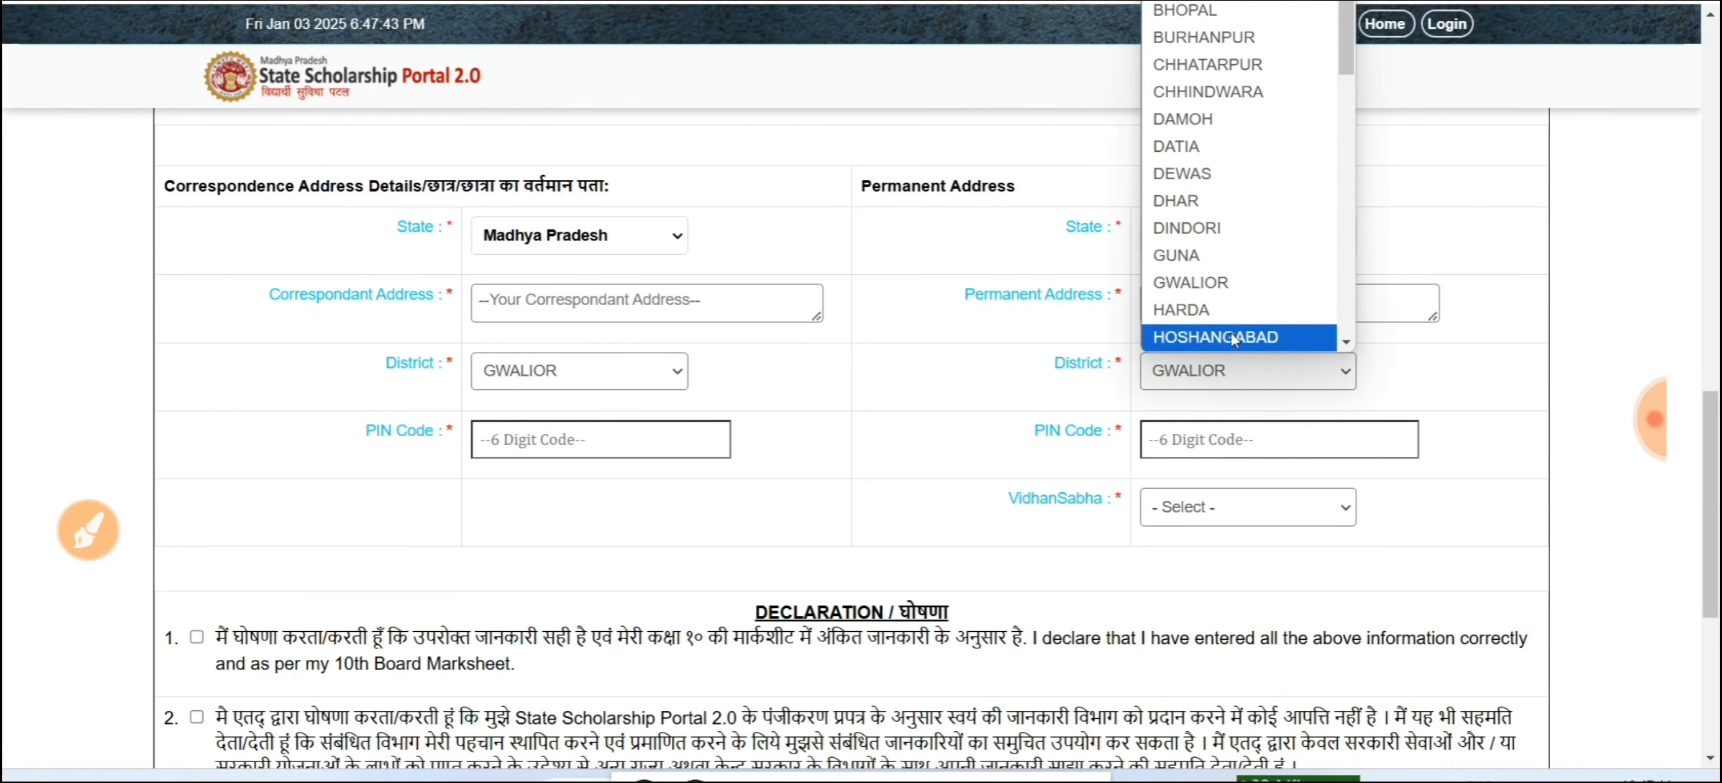
left_click(1196, 267)
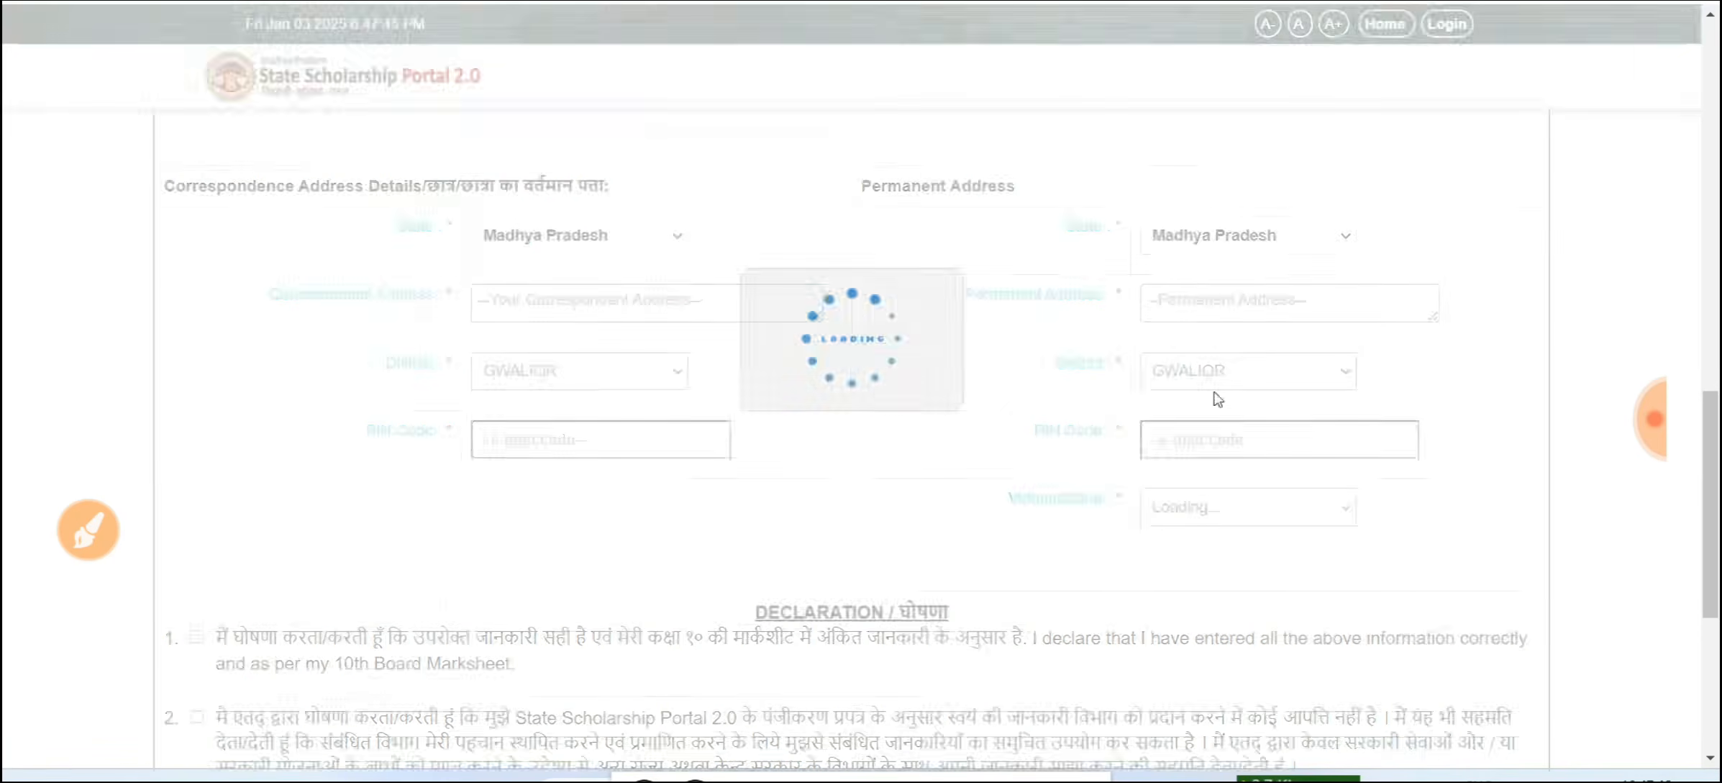
left_click(1196, 439)
left_click(1110, 448)
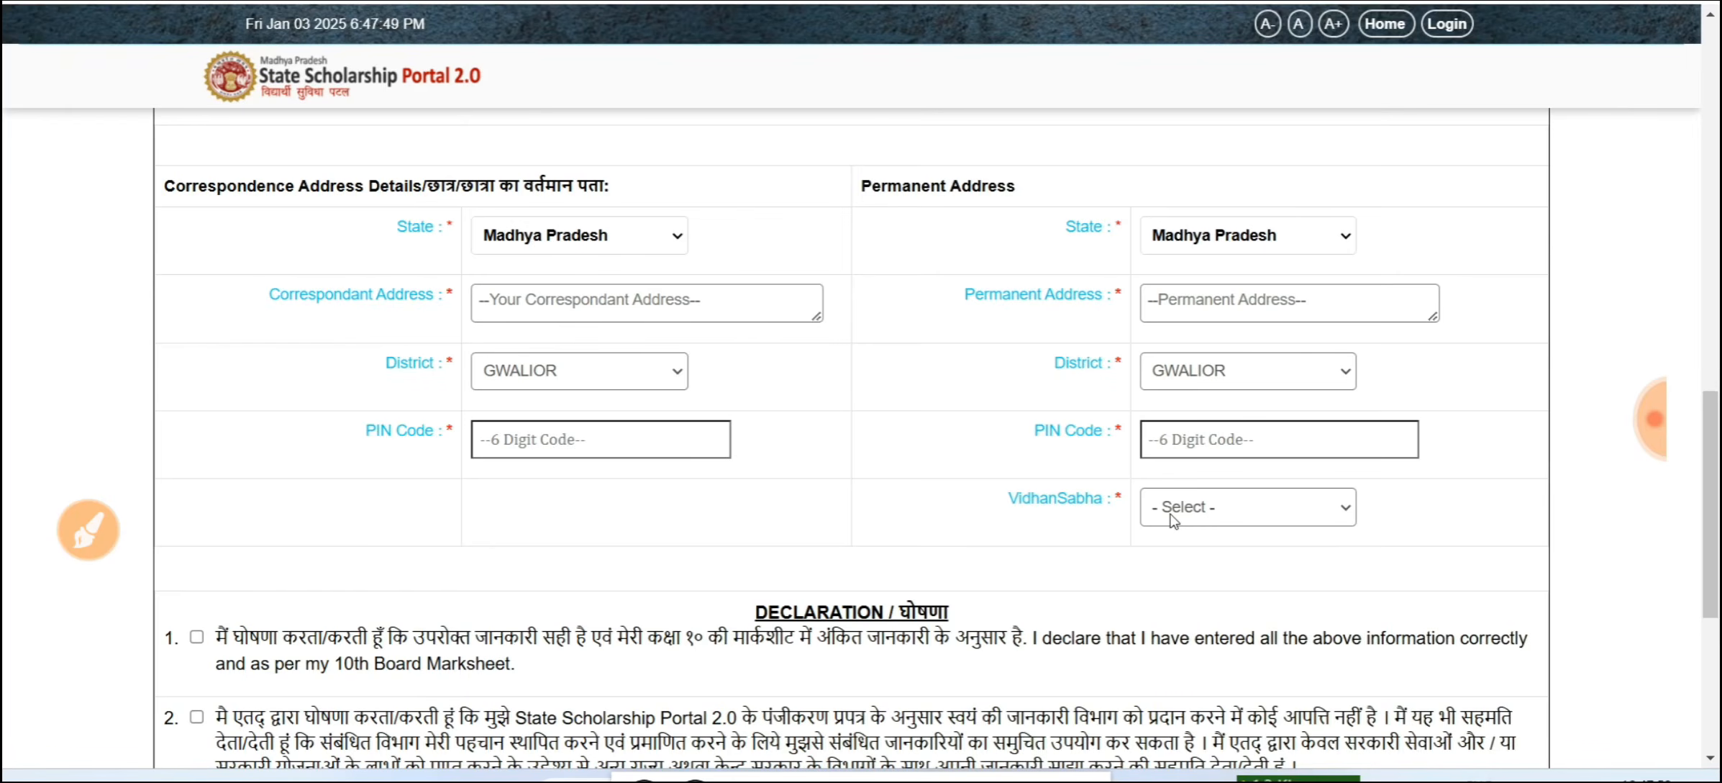
left_click(1197, 509)
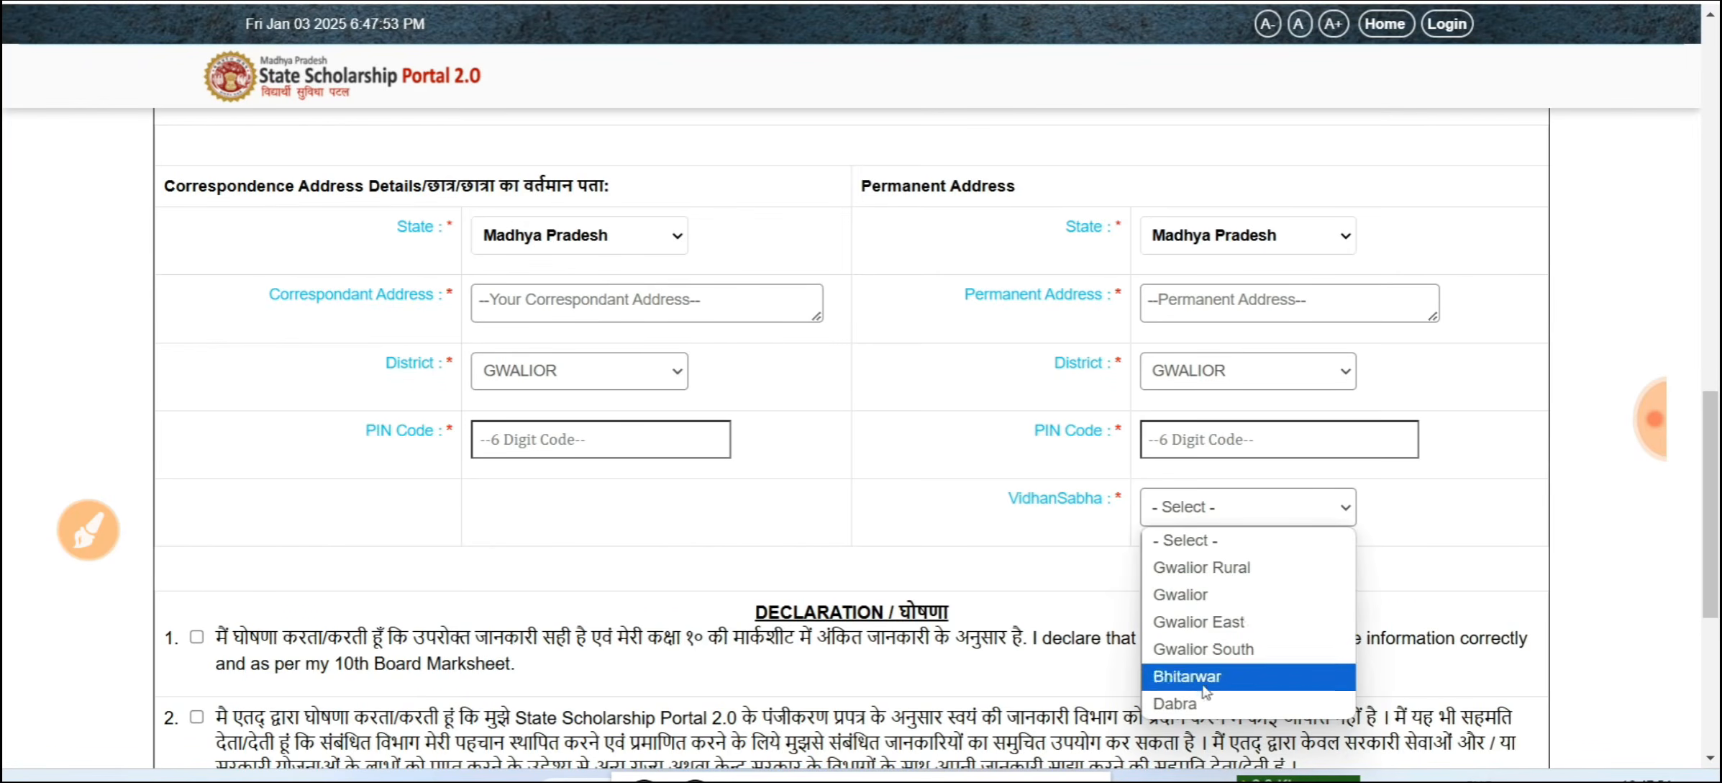
left_click(1205, 600)
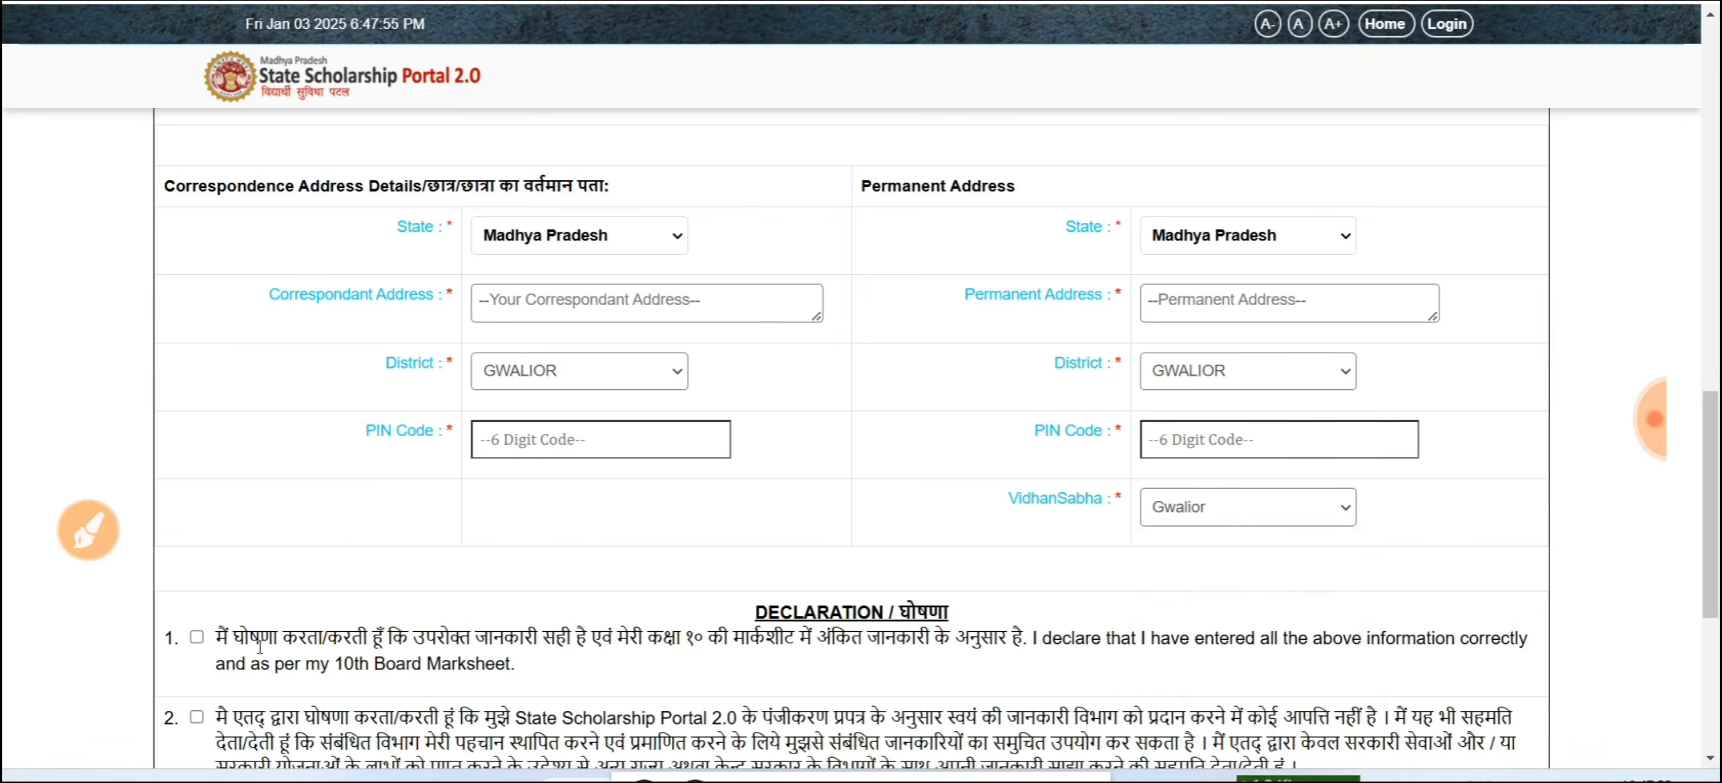
- Accept both declaration statements below the address details
scroll(701, 599, "down", 5)
left_click(196, 307)
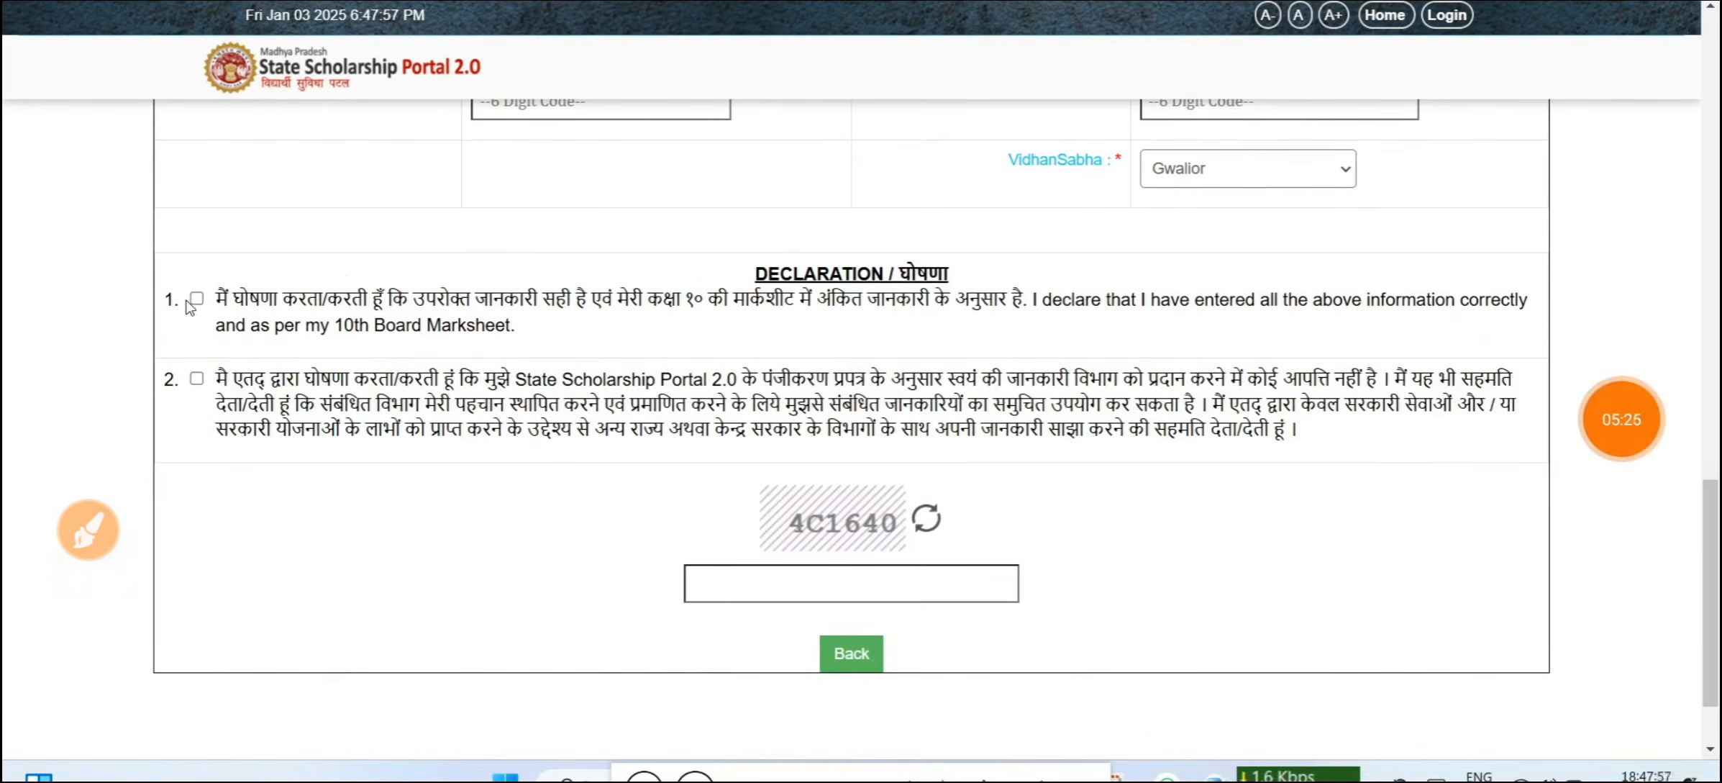
left_click(197, 298)
left_click(196, 378)
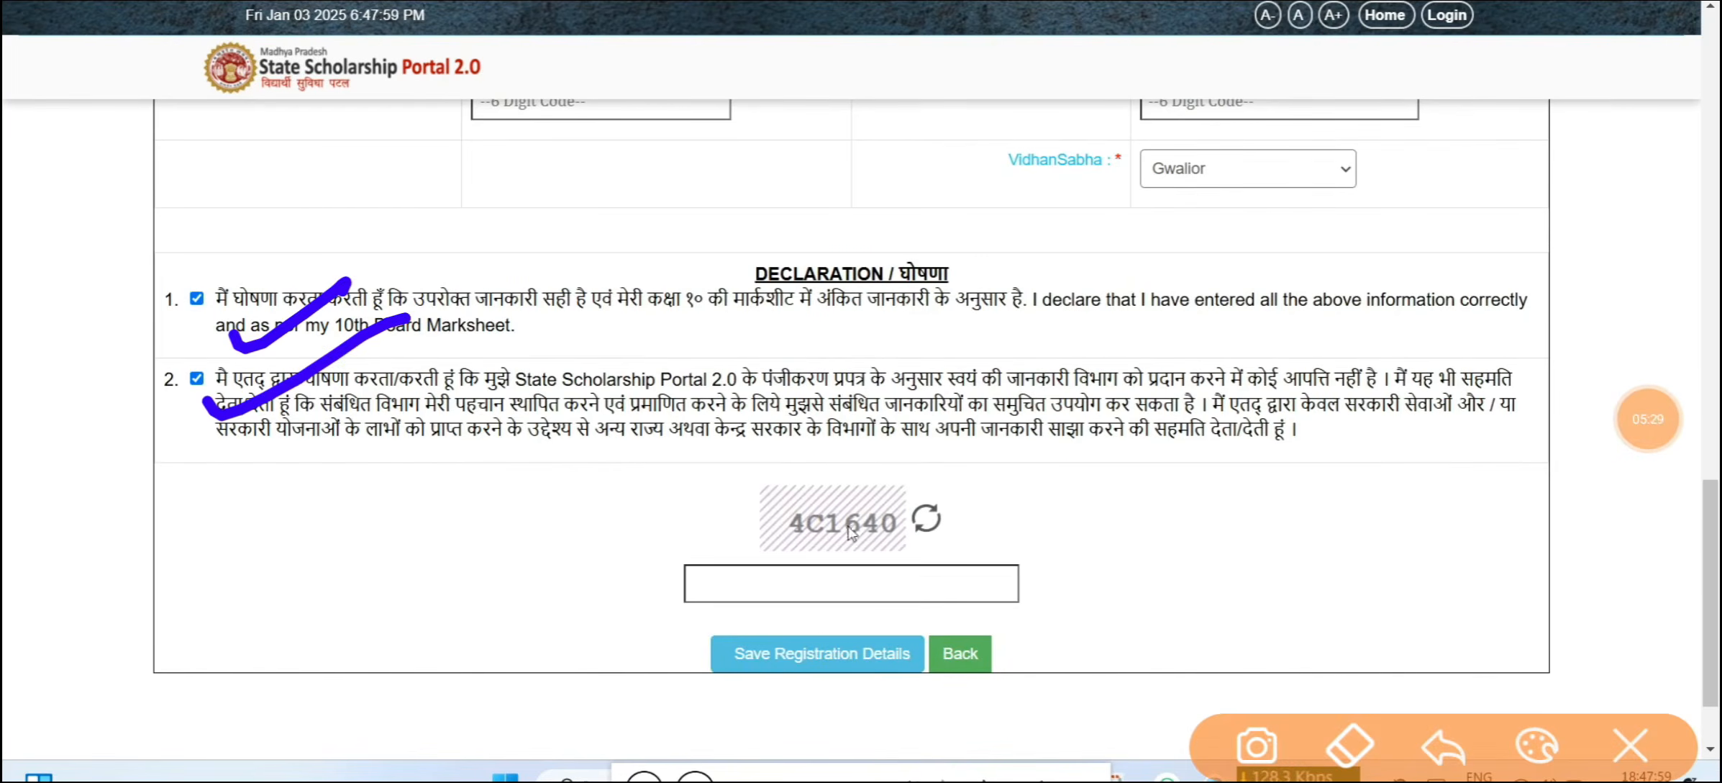
- Enter the displayed captcha code for the registration form
left_click(817, 579)
type("4C16")
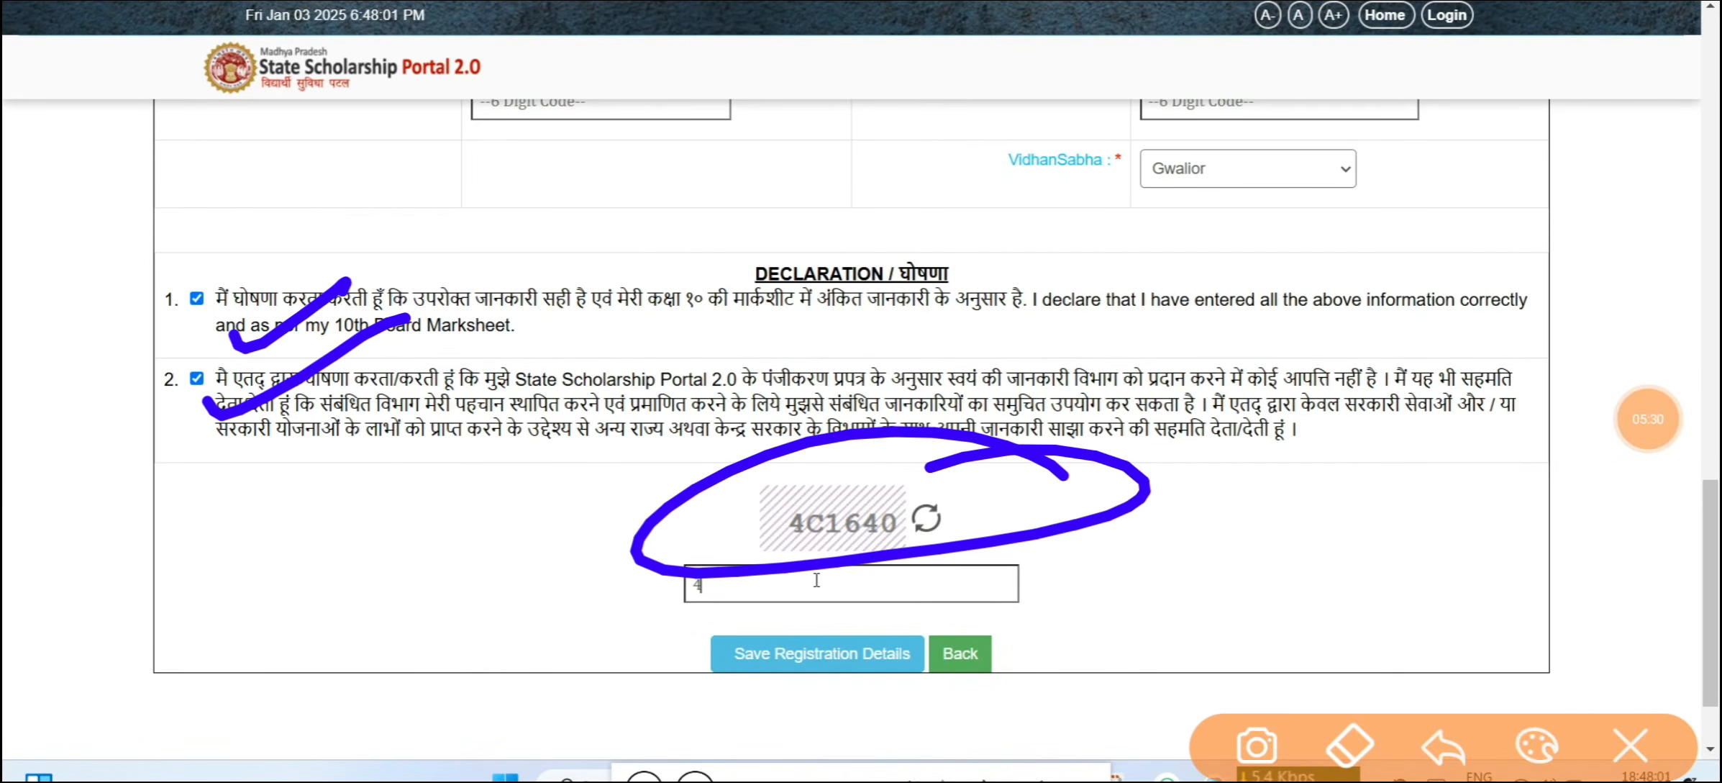
type("40")
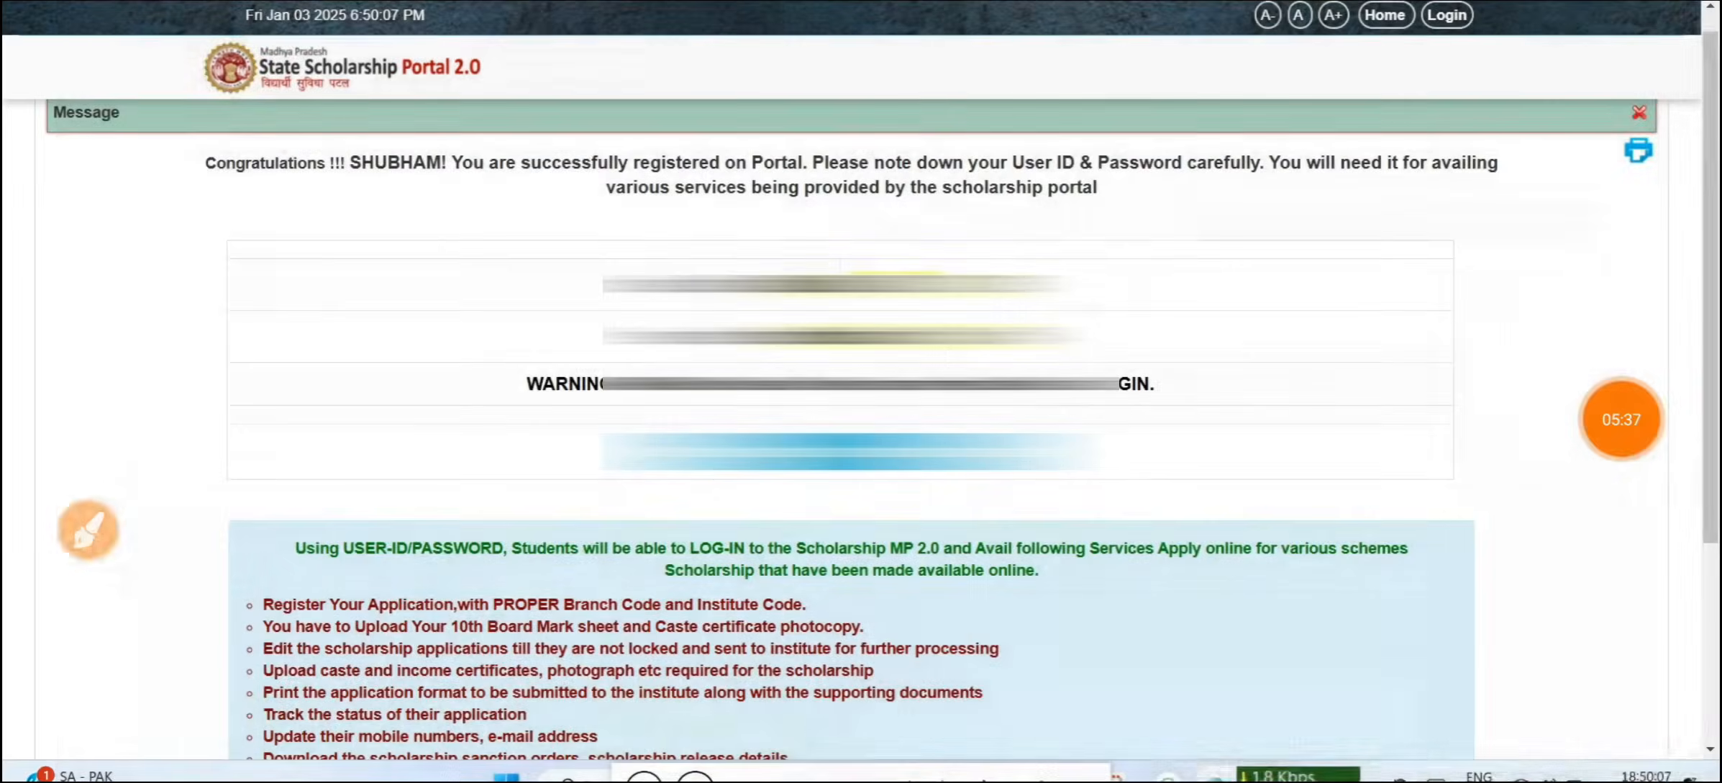
- Box the User ID and Password area of the registration message, write a boxed 3 beside it, and clear the markings
left_click(88, 530)
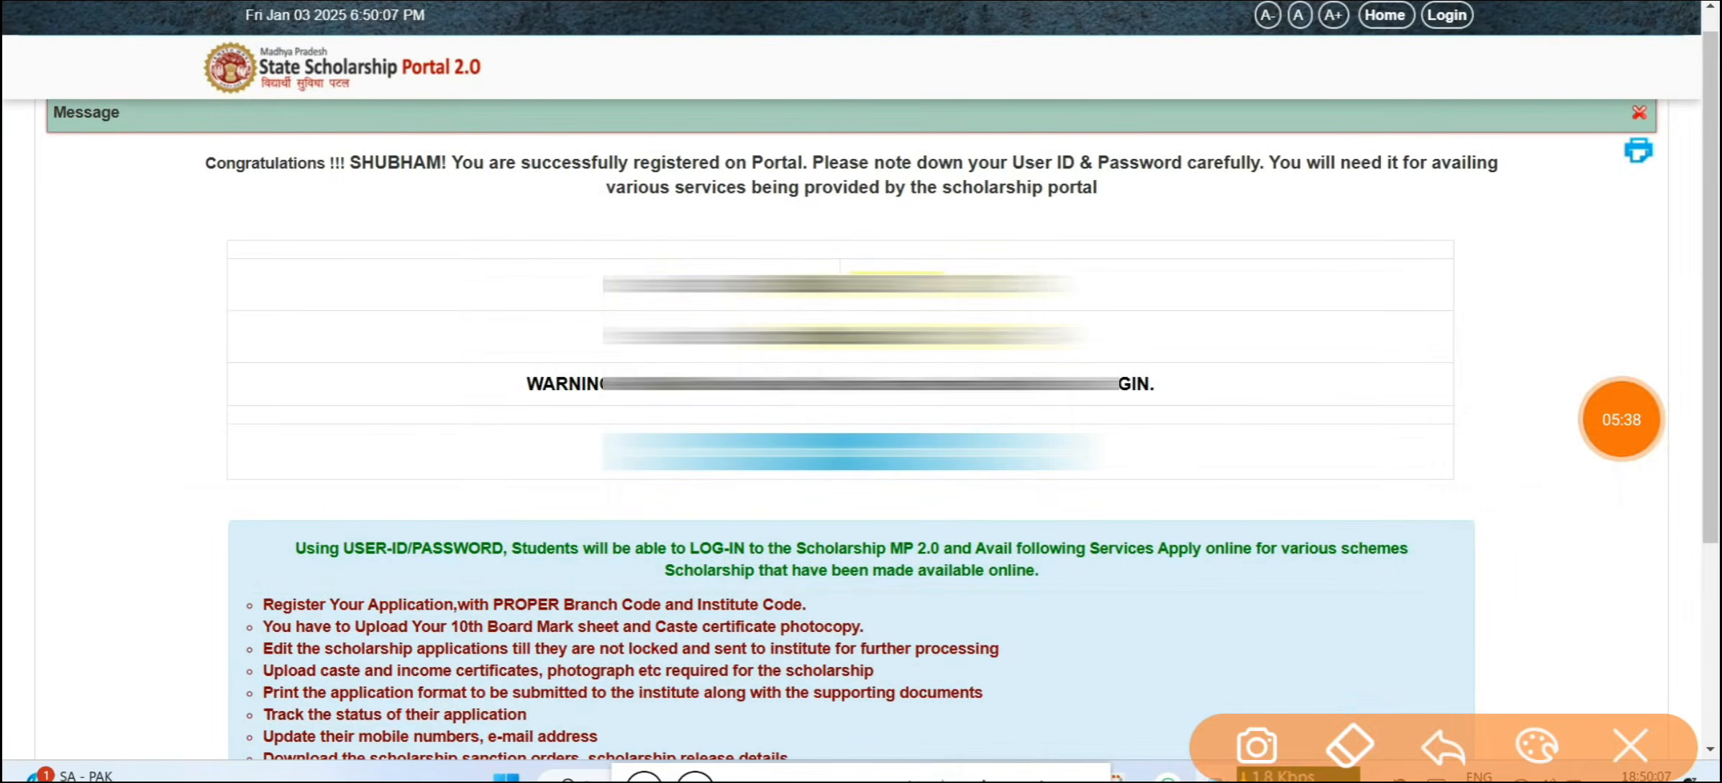
mouse_move(623, 269)
left_mouse_down()
mouse_move(607, 237)
mouse_move(1094, 219)
mouse_move(529, 426)
left_mouse_up()
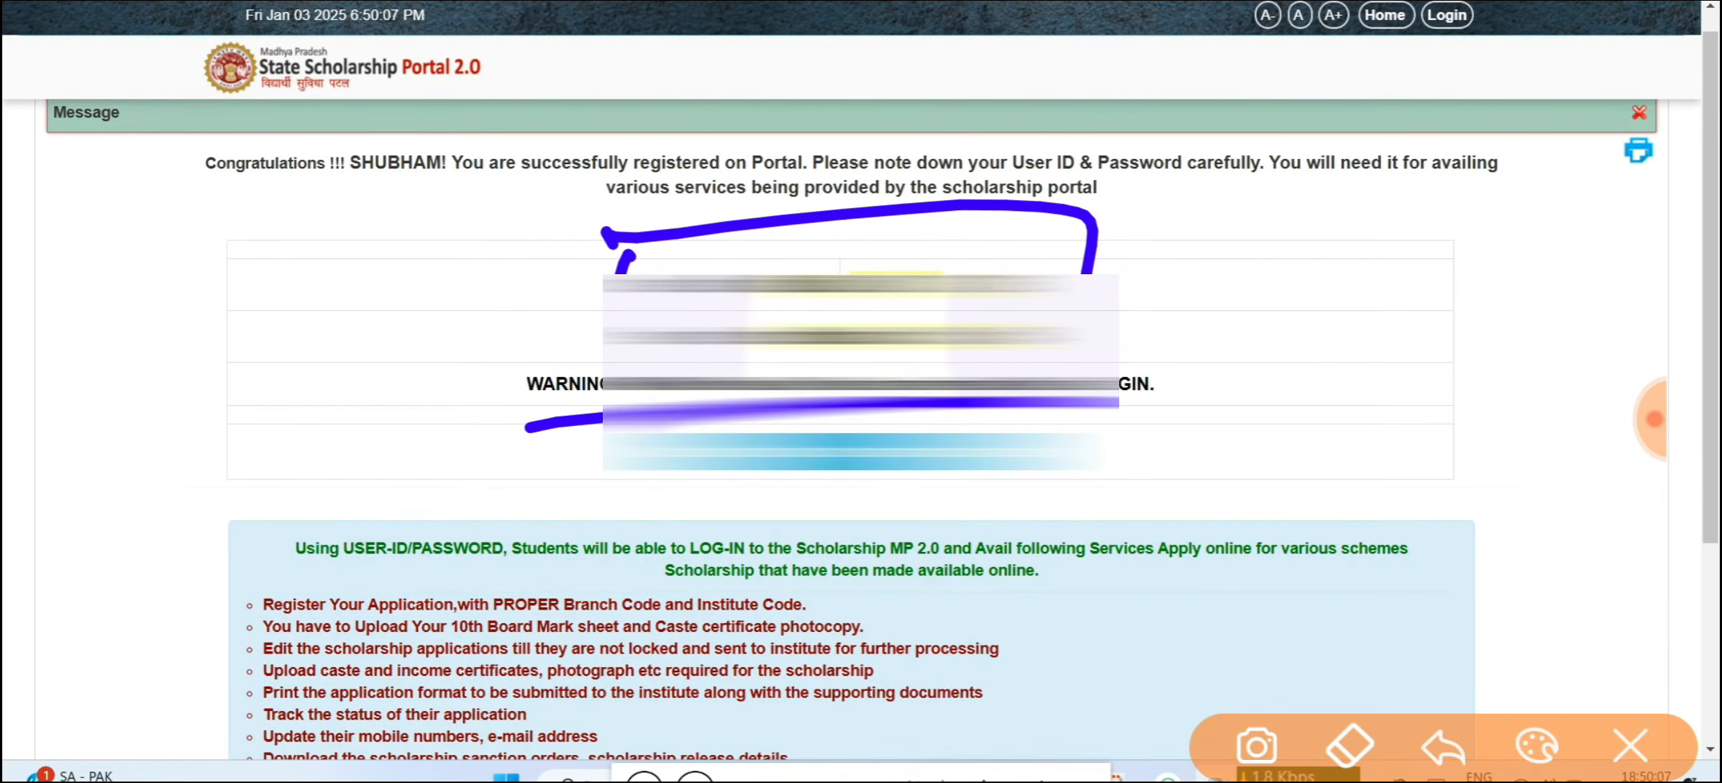
left_click_drag(1338, 324, 1310, 426)
mouse_move(1277, 313)
left_mouse_down()
mouse_move(1481, 432)
mouse_move(1244, 483)
left_mouse_up()
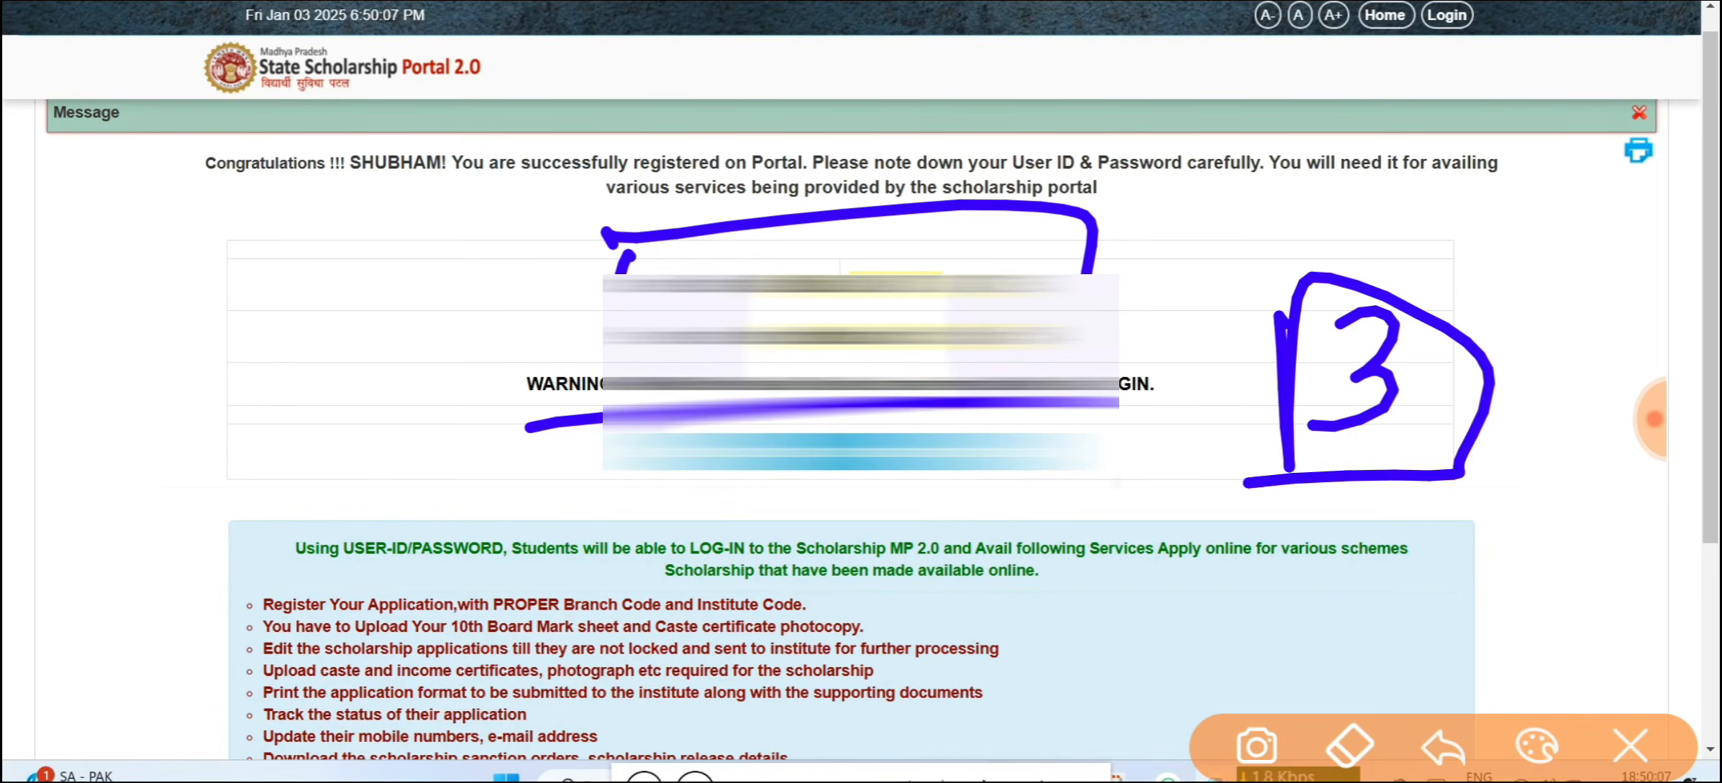
mouse_move(1013, 253)
left_mouse_down()
mouse_move(792, 317)
mouse_move(892, 259)
left_mouse_up()
left_click_drag(1007, 315, 928, 325)
left_click(1630, 746)
left_click(1654, 419)
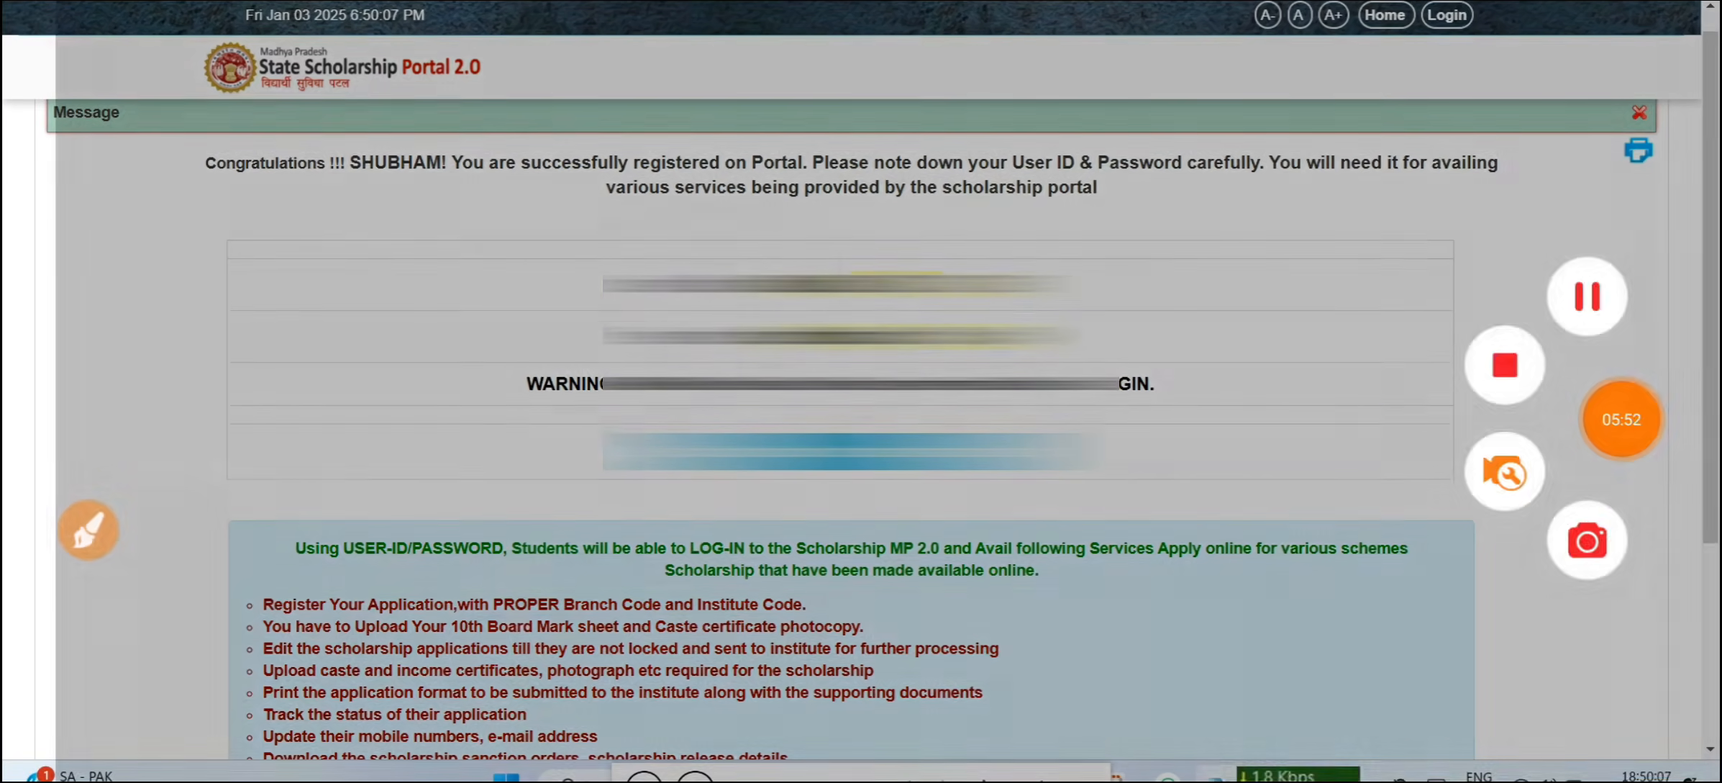
left_click(1588, 295)
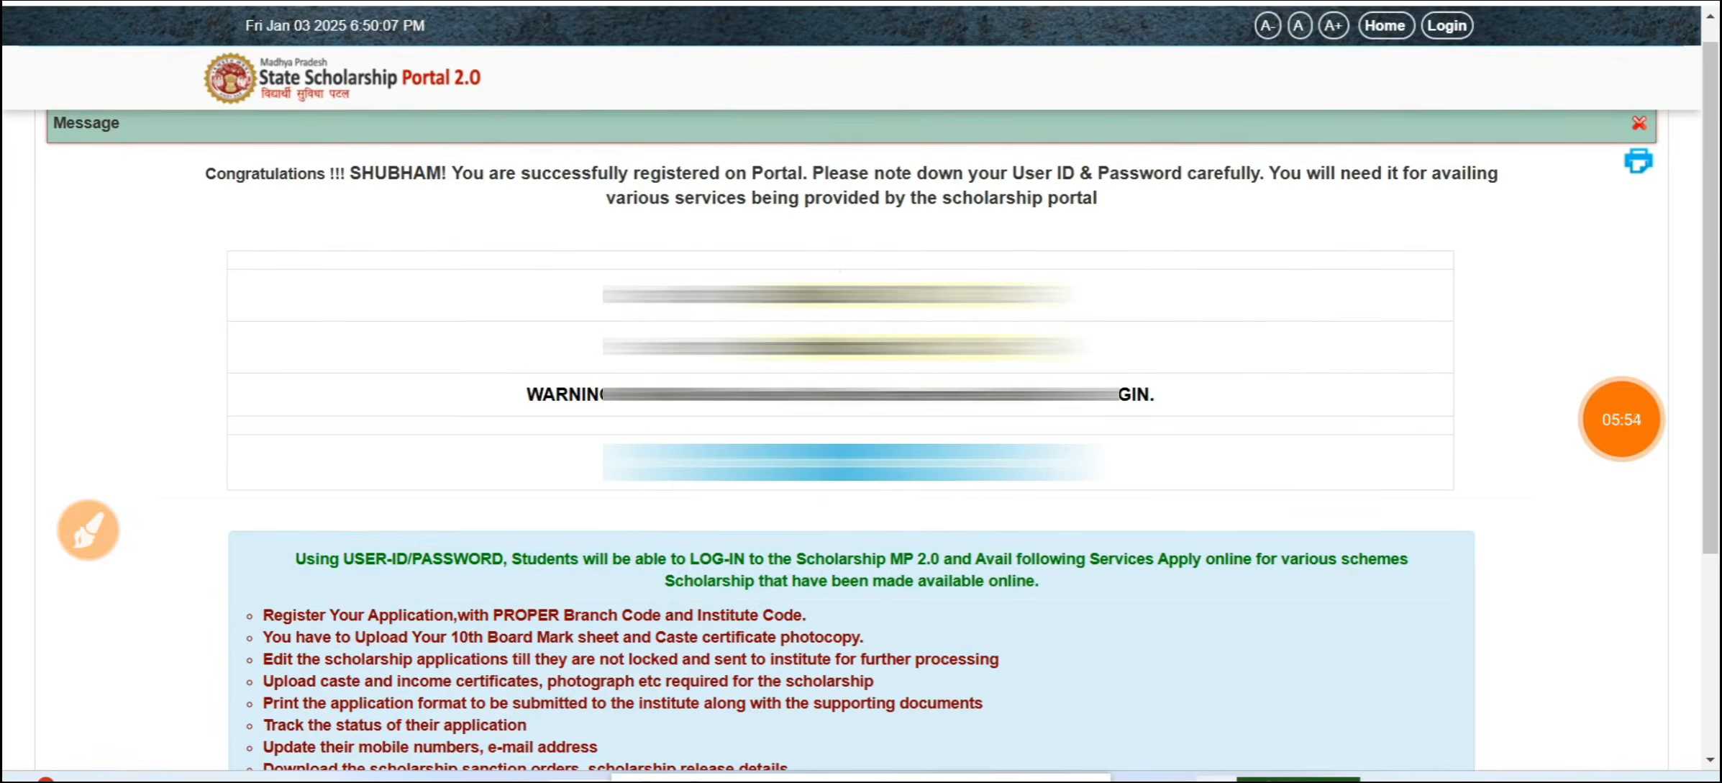
- Write "Regis" by hand beside the registration credentials and underline it
left_click(88, 529)
mouse_move(229, 392)
left_mouse_down()
mouse_move(219, 476)
mouse_move(302, 455)
left_mouse_up()
left_click_drag(316, 403, 375, 404)
left_click_drag(421, 316, 387, 417)
left_click_drag(464, 332, 463, 378)
left_click(472, 298)
mouse_move(532, 294)
left_mouse_down()
mouse_move(550, 338)
mouse_move(500, 399)
left_mouse_up()
left_click_drag(592, 379, 184, 564)
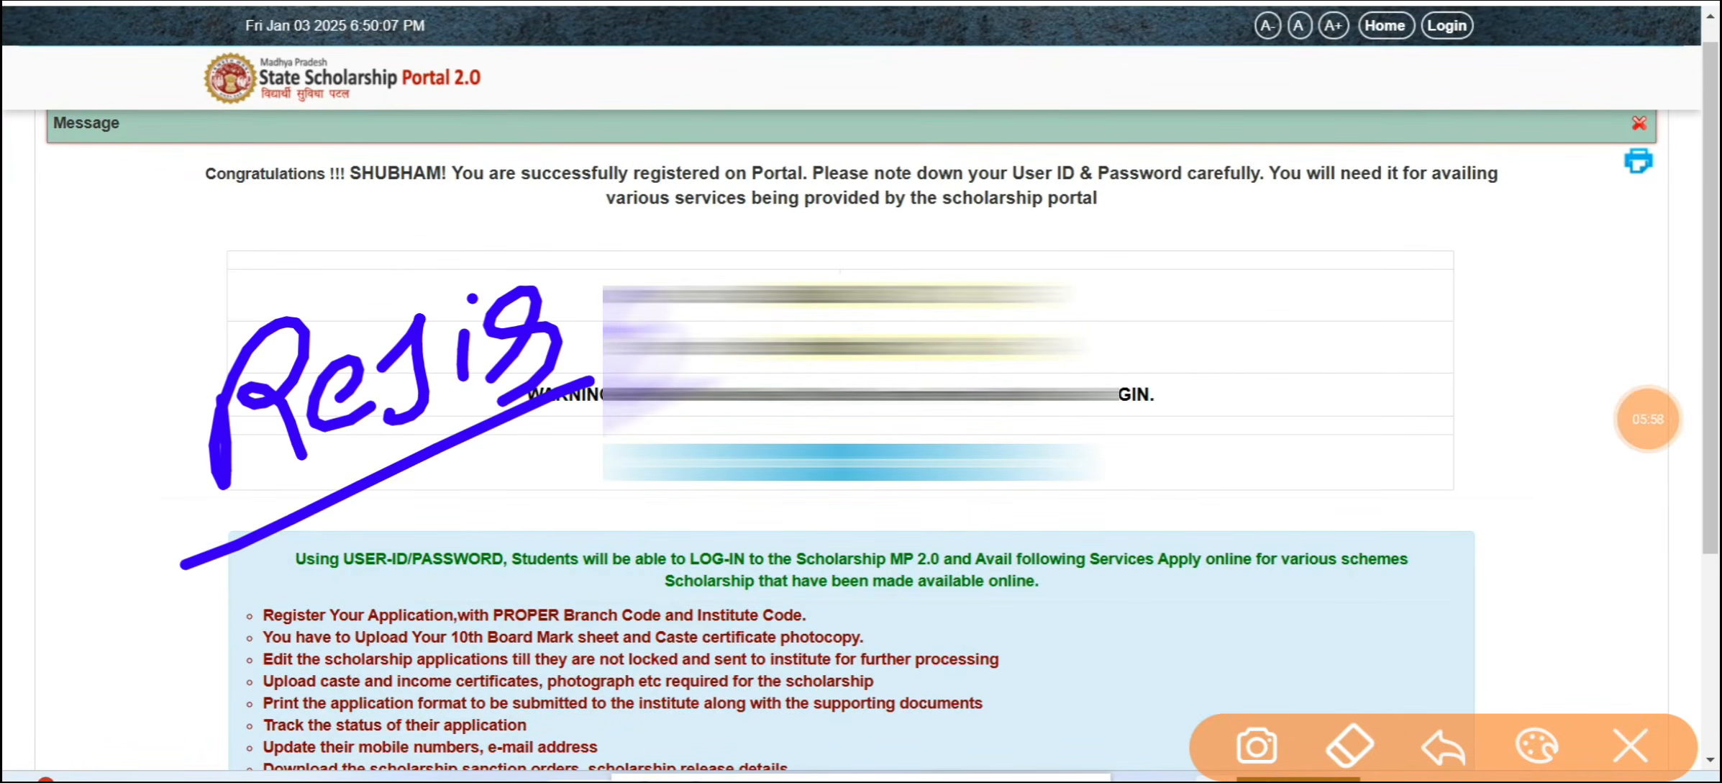
- Write "Form" by hand on the opposite side of the registration message and underline it
mouse_move(1266, 277)
left_mouse_down()
mouse_move(1282, 370)
mouse_move(1367, 253)
left_mouse_up()
left_click_drag(1277, 309, 1360, 285)
mouse_move(1413, 244)
left_mouse_down()
mouse_move(1391, 277)
mouse_move(1662, 224)
left_mouse_up()
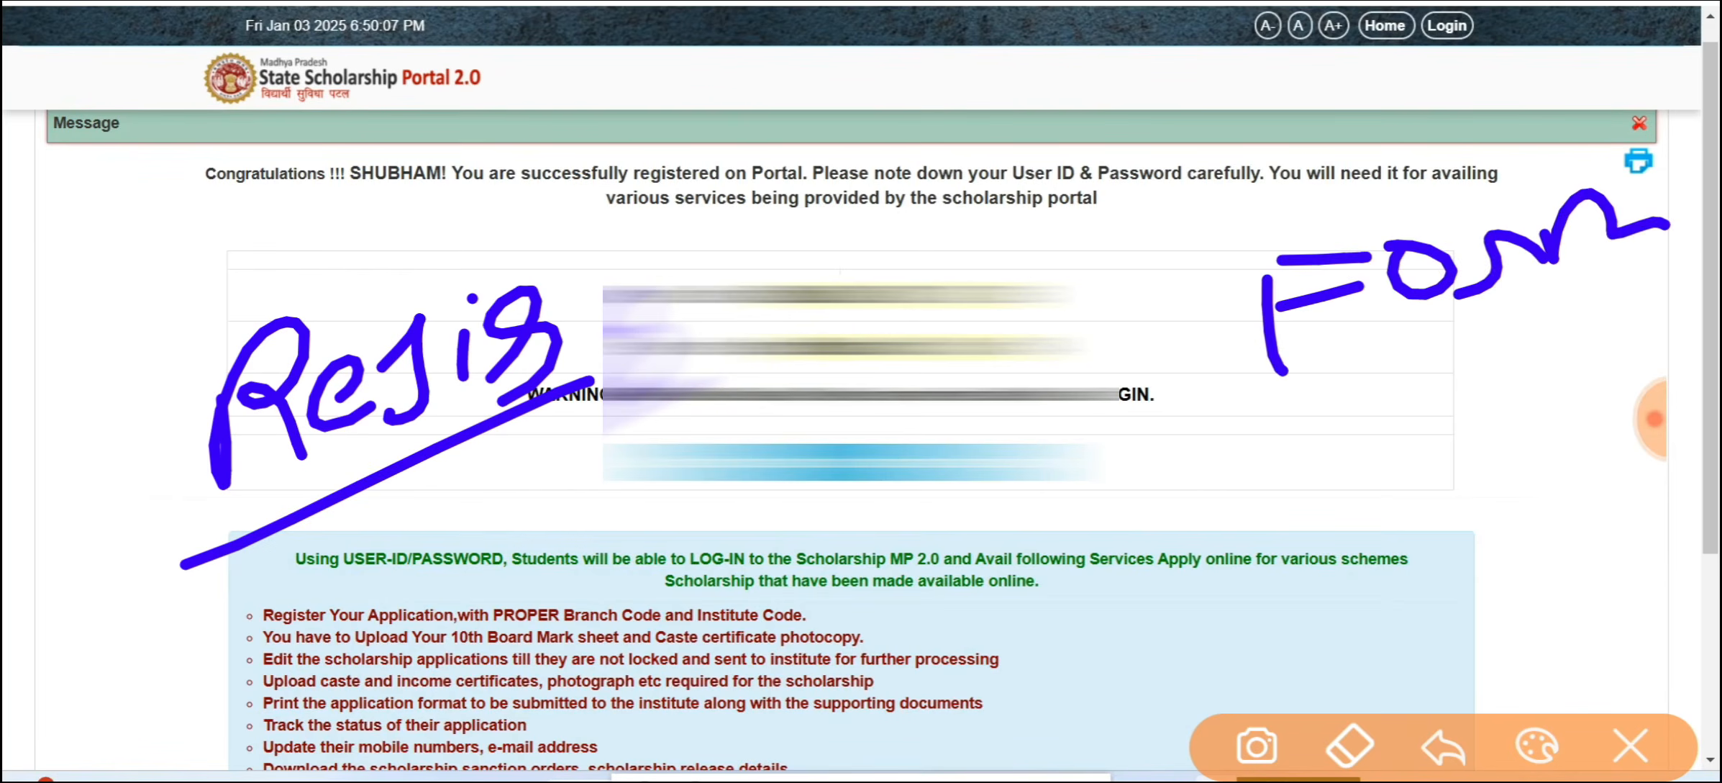
left_click_drag(1688, 291, 1250, 393)
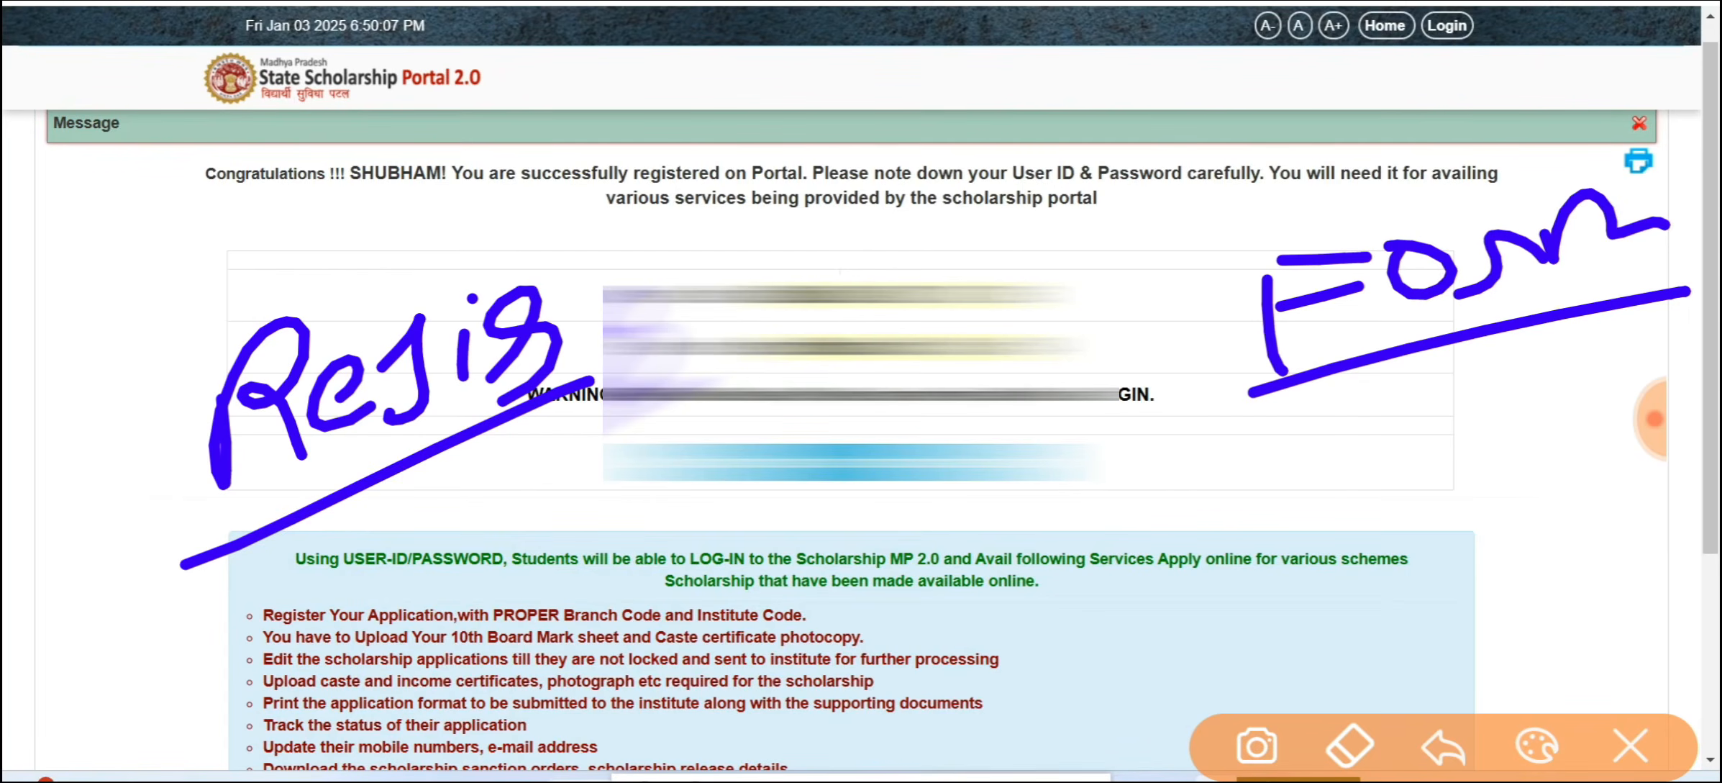
- Mark the blue button below the registration credentials and the page's Login link
mouse_move(607, 489)
left_mouse_down()
mouse_move(1079, 381)
mouse_move(625, 550)
left_mouse_up()
left_click_drag(892, 468, 1195, 450)
mouse_move(1431, 69)
left_mouse_down()
mouse_move(1521, 38)
mouse_move(1478, 54)
left_mouse_up()
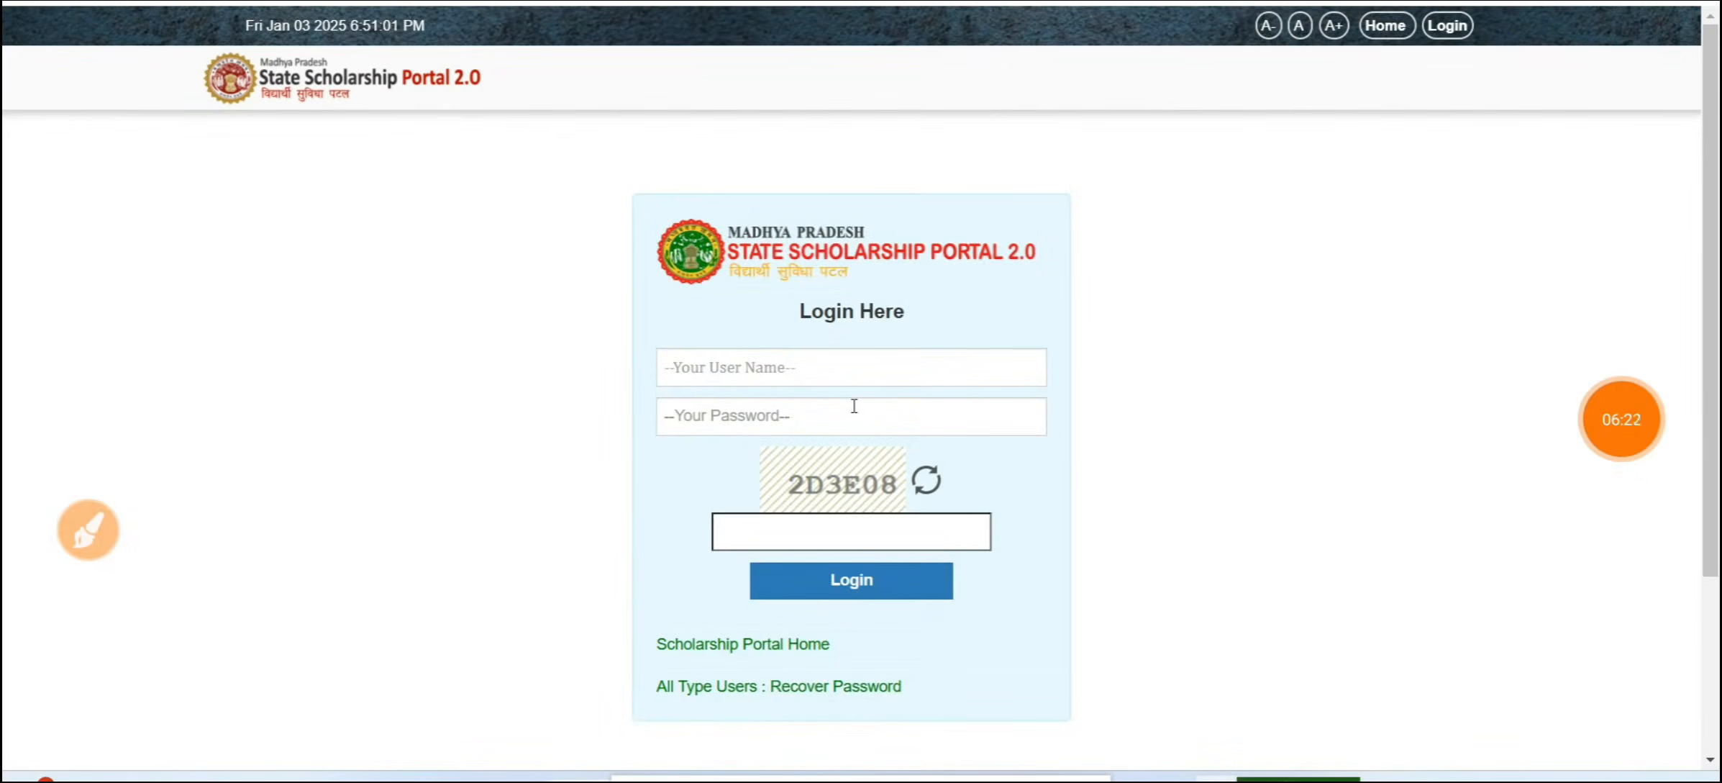
- Tick the user name and password fields, circle the captcha and the Login button, and clear the markings
left_click(88, 530)
left_click_drag(822, 369, 894, 338)
left_click_drag(859, 406, 962, 367)
mouse_move(810, 454)
left_mouse_down()
mouse_move(926, 453)
mouse_move(987, 475)
mouse_move(875, 449)
left_mouse_up()
mouse_move(900, 551)
left_mouse_down()
mouse_move(924, 629)
mouse_move(838, 569)
left_mouse_up()
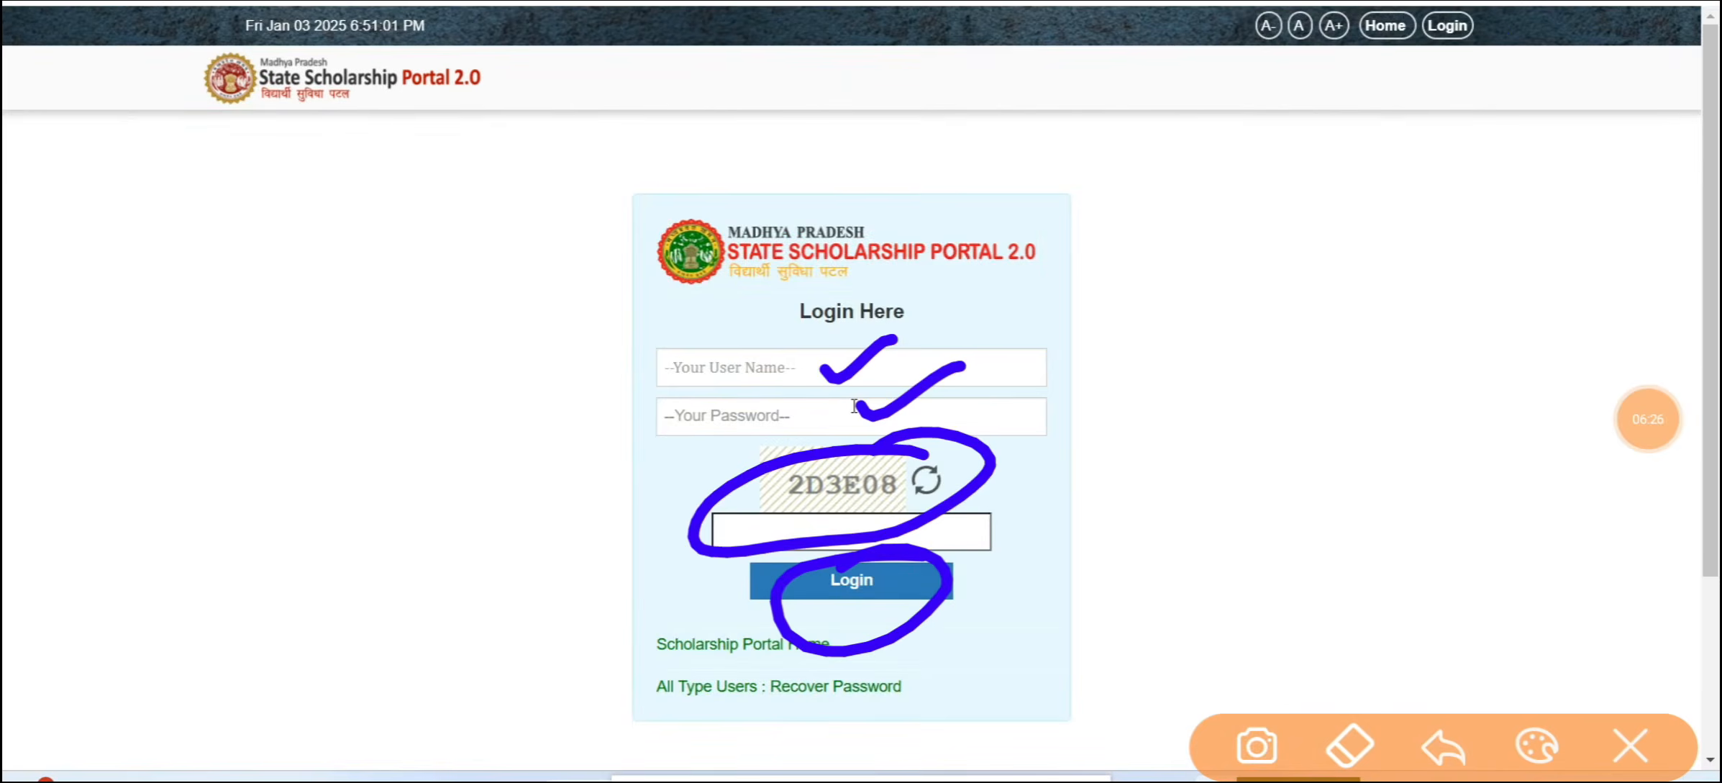
left_click(1630, 745)
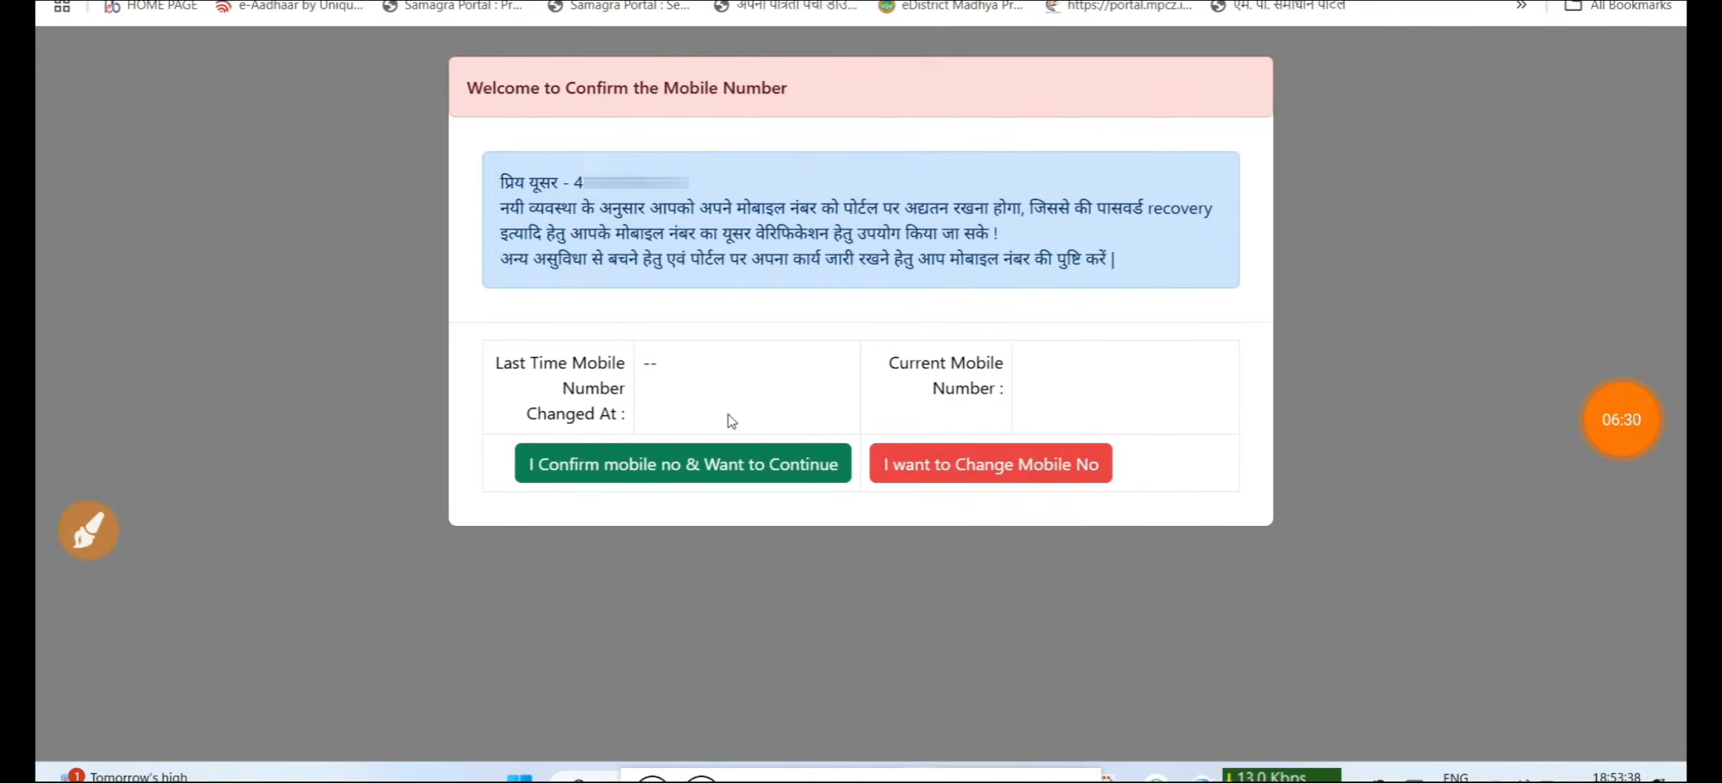
- Circle the "I Confirm mobile no & Want to Continue" and "I want to Change Mobile No" options
left_click(89, 530)
left_click_drag(647, 426, 579, 394)
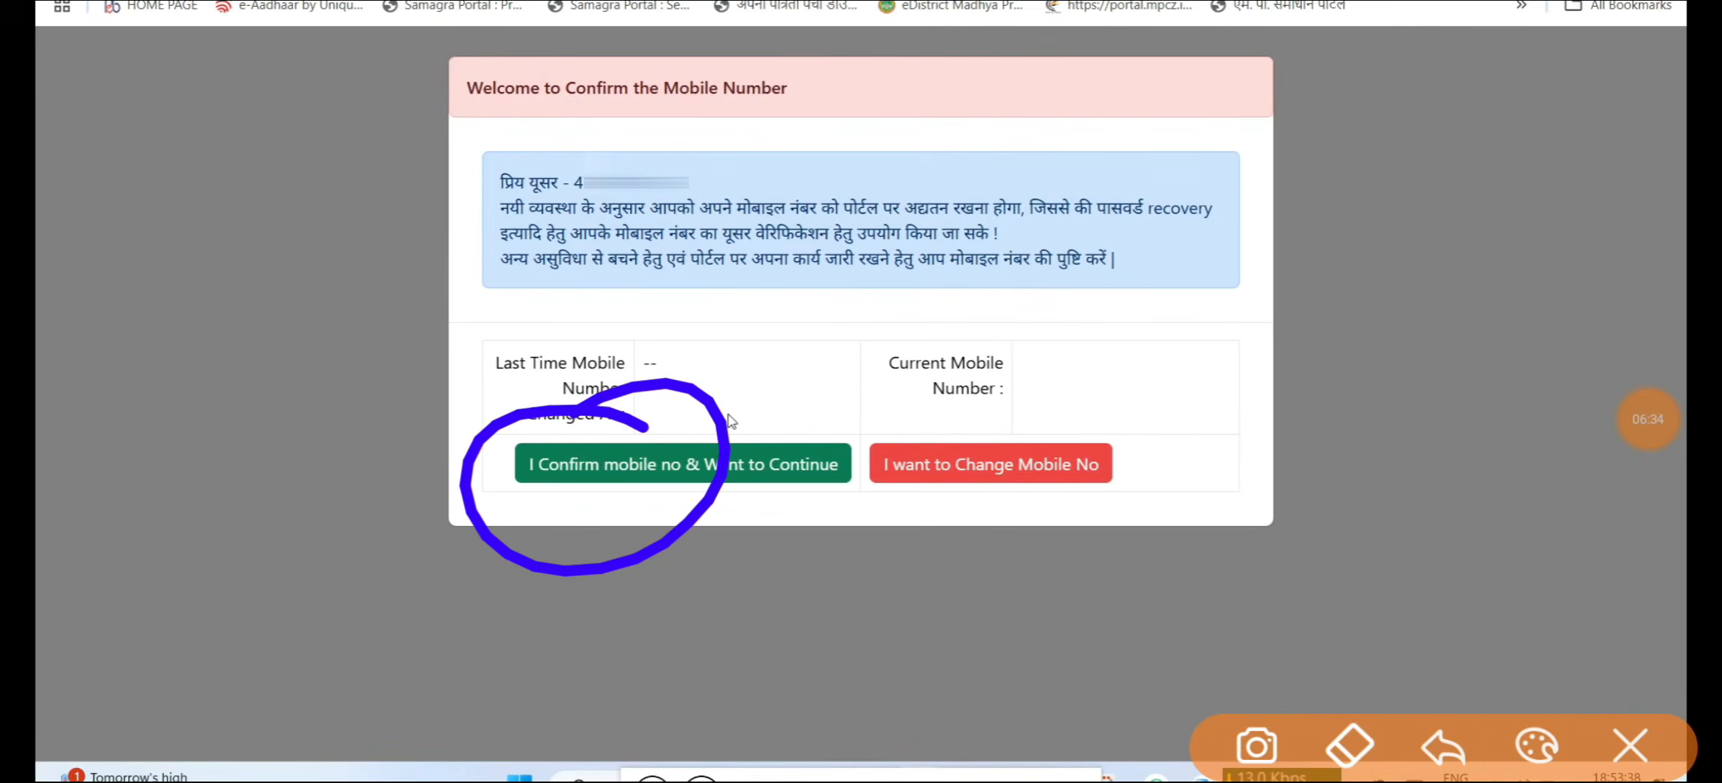
mouse_move(1169, 432)
left_mouse_down()
mouse_move(1010, 397)
mouse_move(874, 536)
mouse_move(1169, 393)
left_mouse_up()
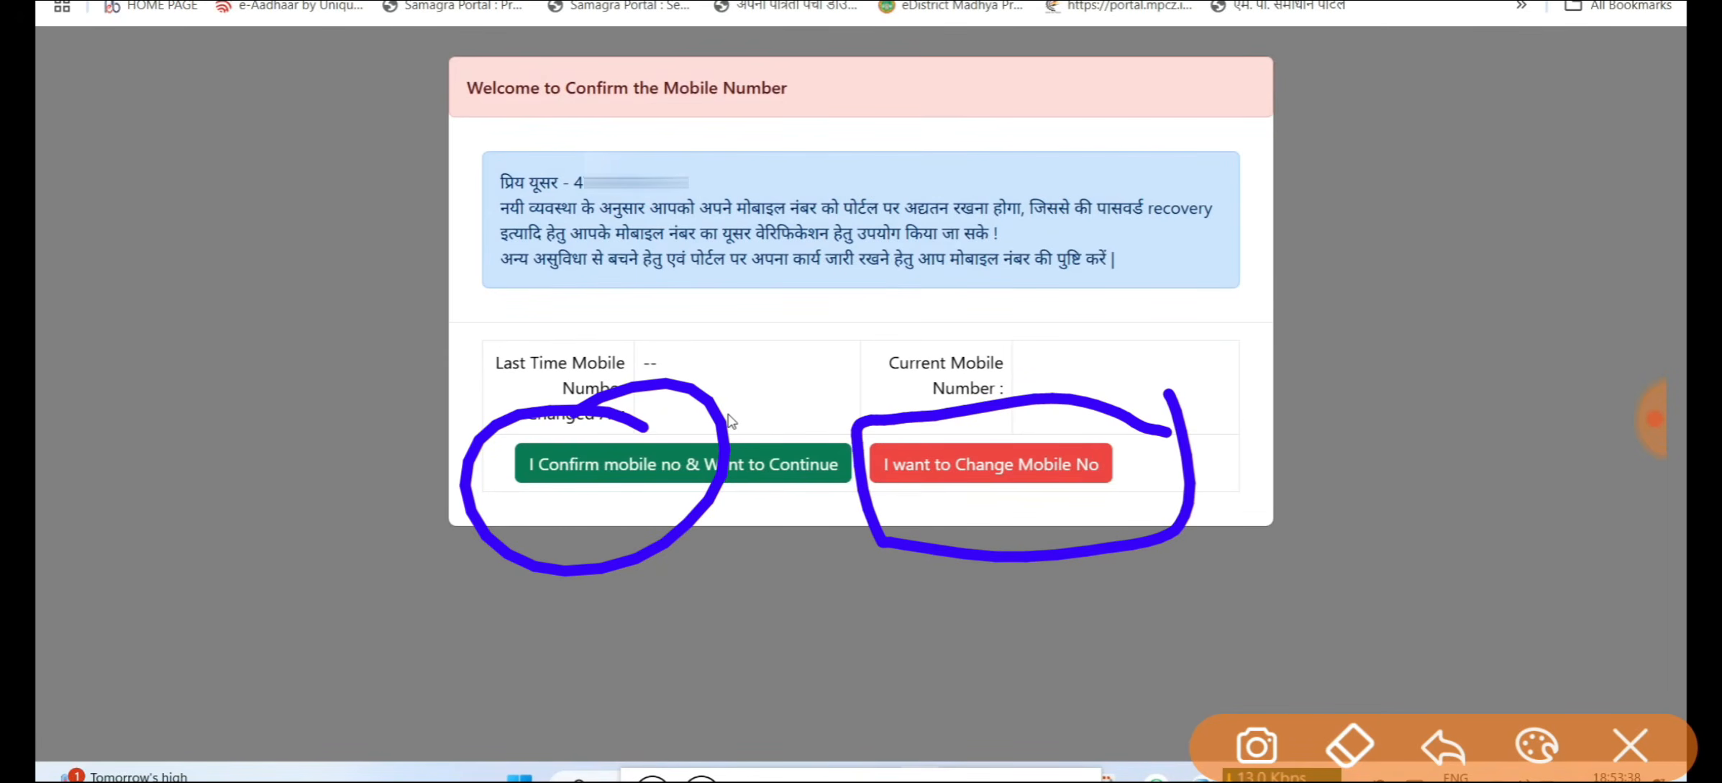
- Write an underlined and circled "Regis" beside the mobile number dialog and mark both of its options again
mouse_move(1269, 223)
left_mouse_down()
mouse_move(1281, 277)
mouse_move(1338, 256)
left_mouse_up()
left_click_drag(1366, 184, 1467, 228)
left_click_drag(1503, 115, 1517, 194)
left_click_drag(1561, 115, 1576, 216)
left_click_drag(1266, 342, 1604, 176)
mouse_move(1284, 367)
left_mouse_down()
mouse_move(1586, 208)
mouse_move(1593, 231)
left_mouse_up()
mouse_move(1352, 101)
left_mouse_down()
mouse_move(1363, 344)
mouse_move(1517, 245)
left_mouse_up()
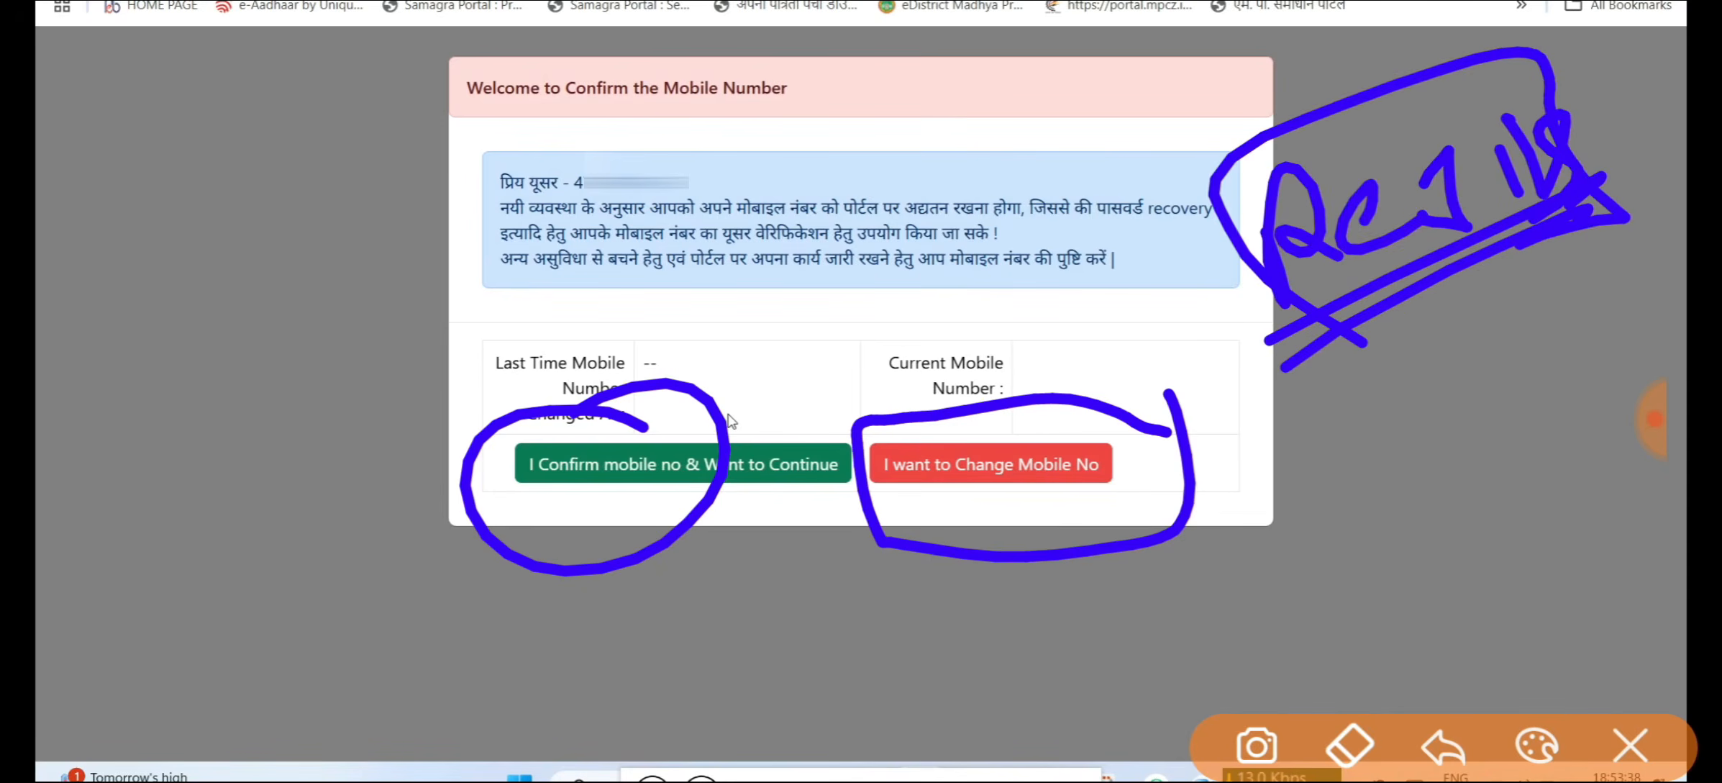
left_click_drag(931, 498, 1082, 440)
left_click_drag(584, 548, 699, 460)
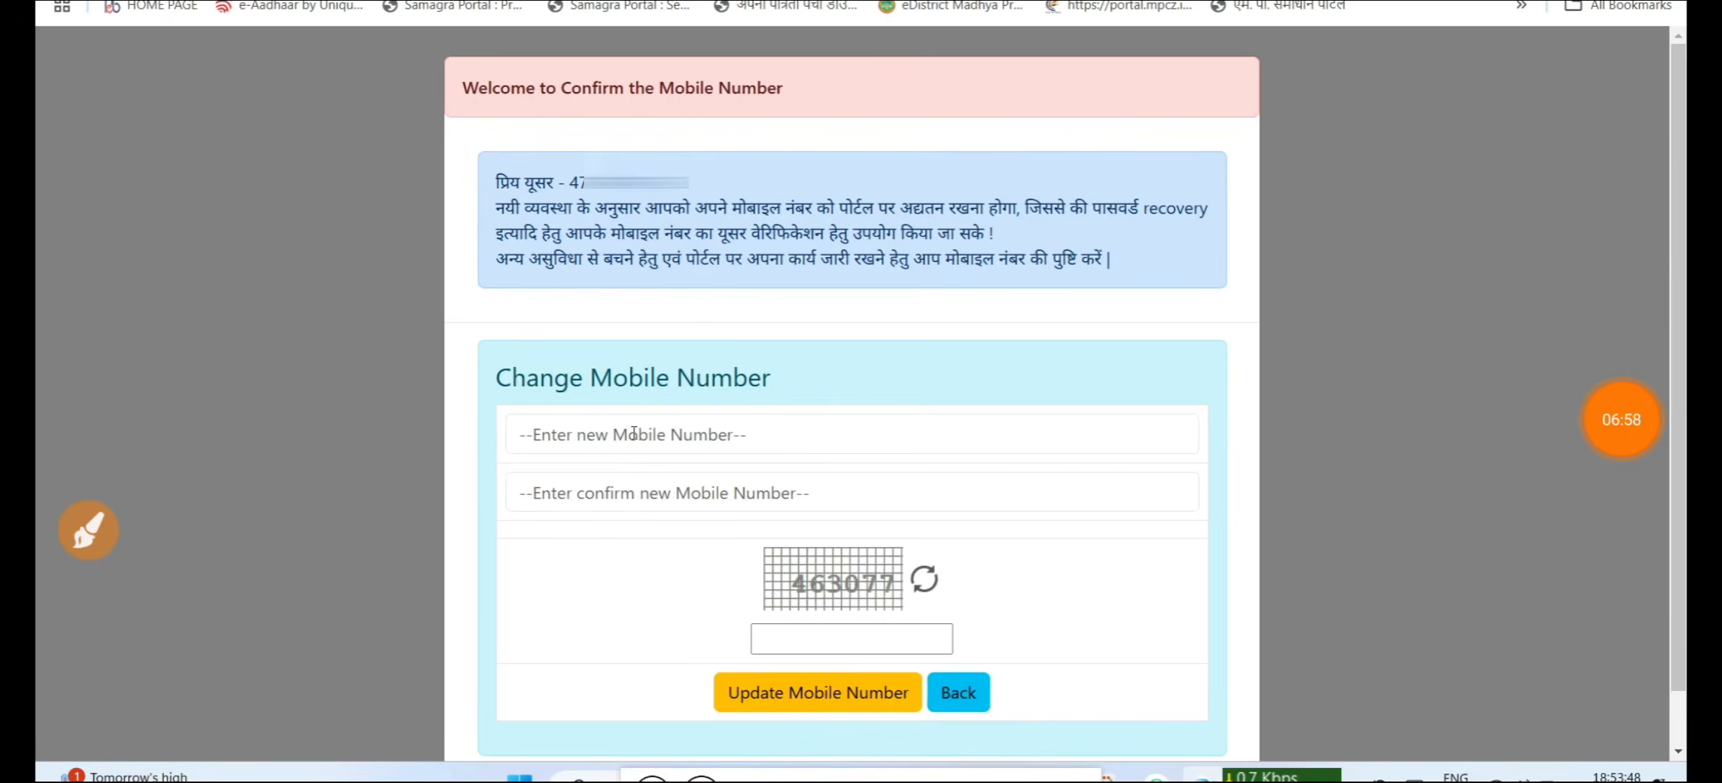
- Tick the new and confirm mobile number fields, mark the captcha and Update Mobile Number, and clear the markings
left_click(88, 531)
left_click_drag(469, 403, 575, 354)
left_click_drag(469, 488, 608, 421)
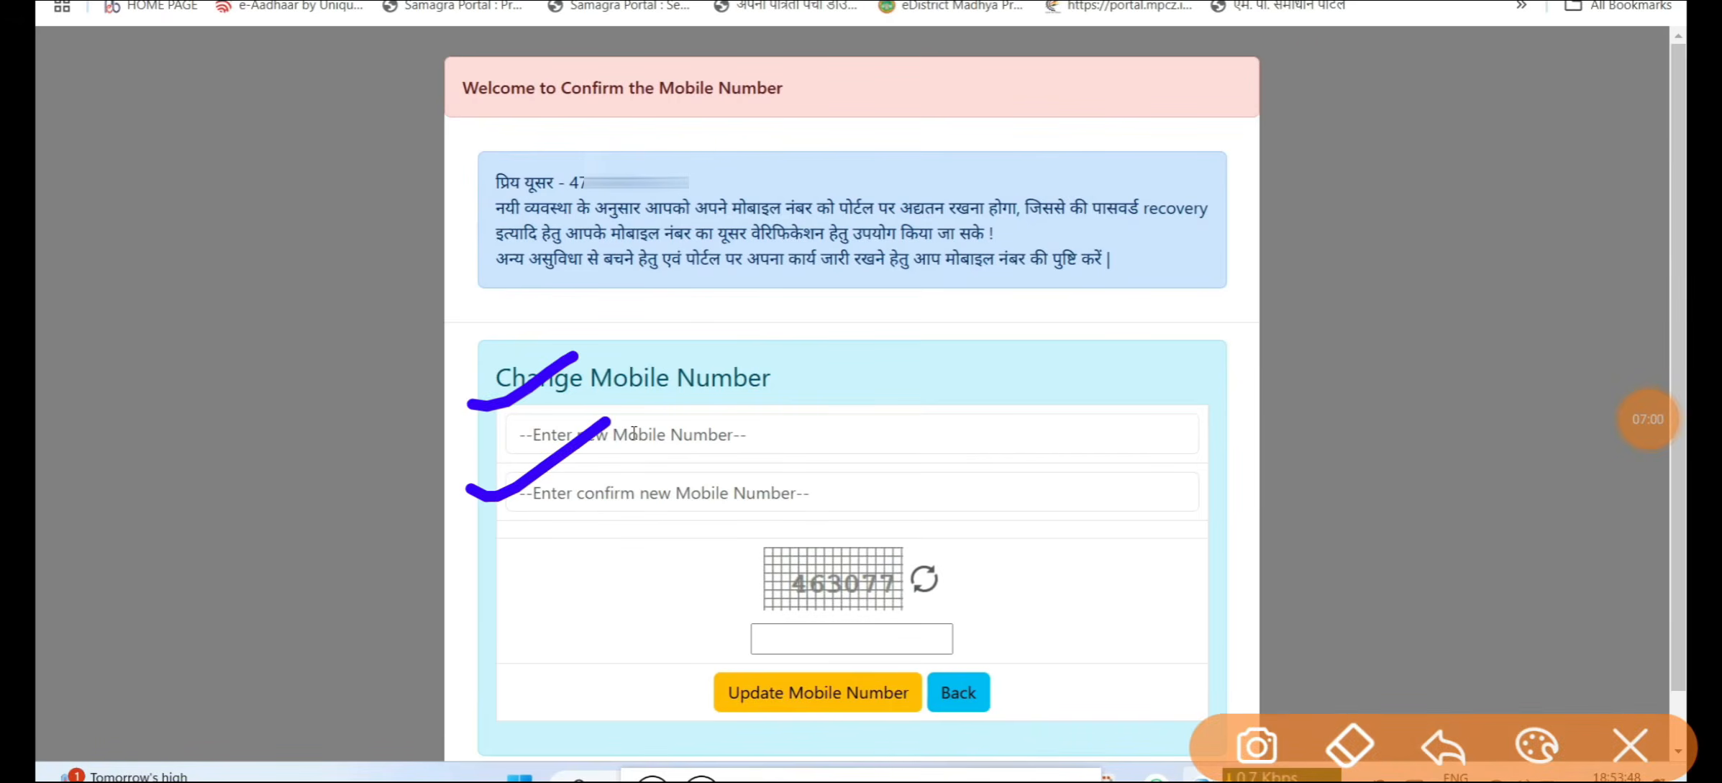
mouse_move(892, 554)
left_mouse_down()
mouse_move(935, 517)
mouse_move(917, 644)
mouse_move(834, 718)
mouse_move(834, 644)
left_mouse_up()
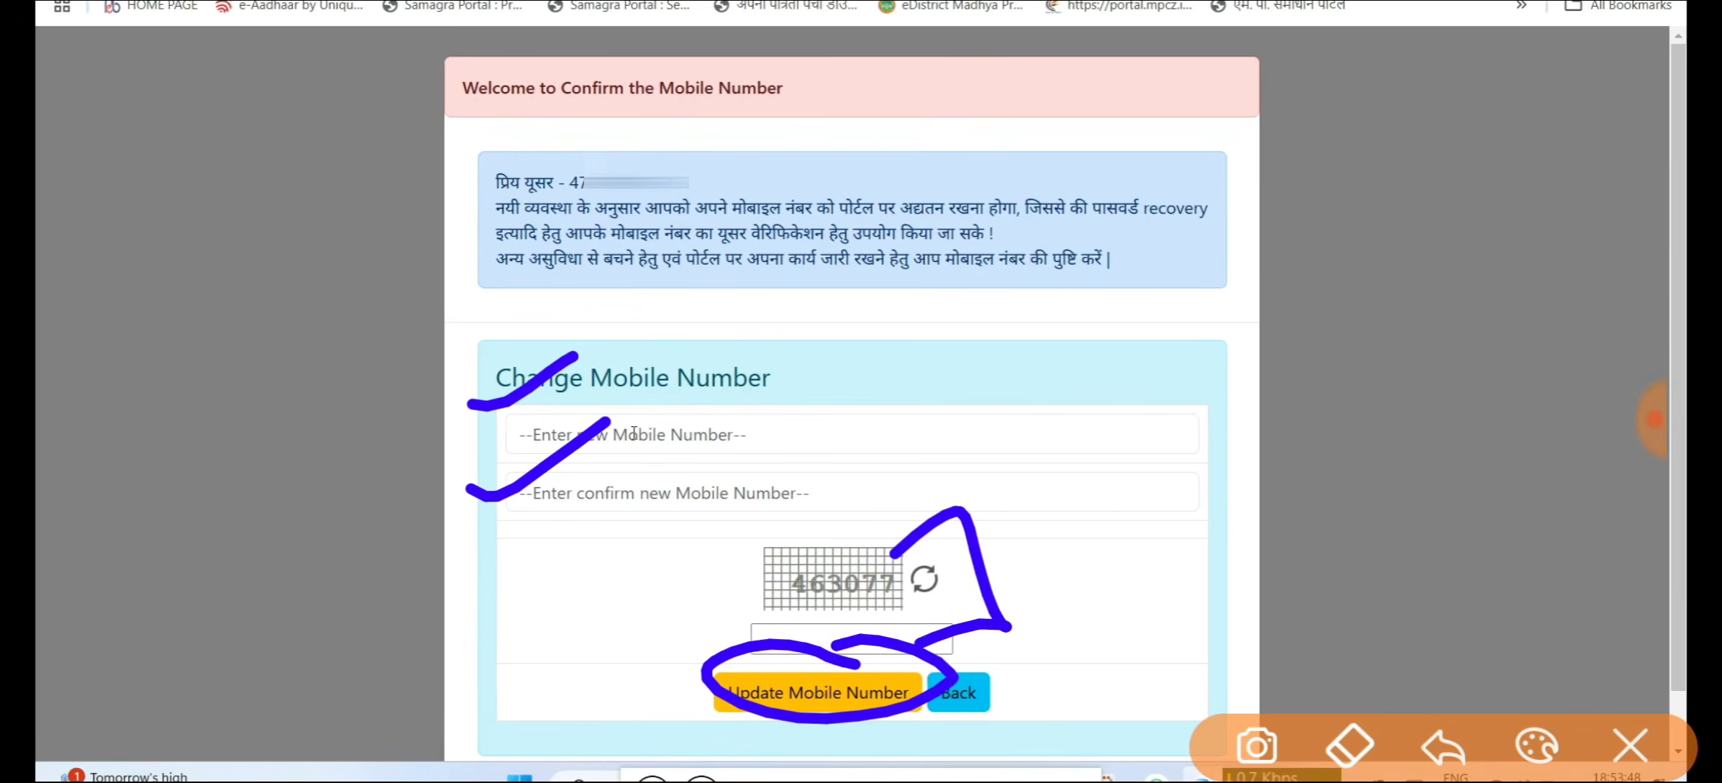
left_click(1630, 745)
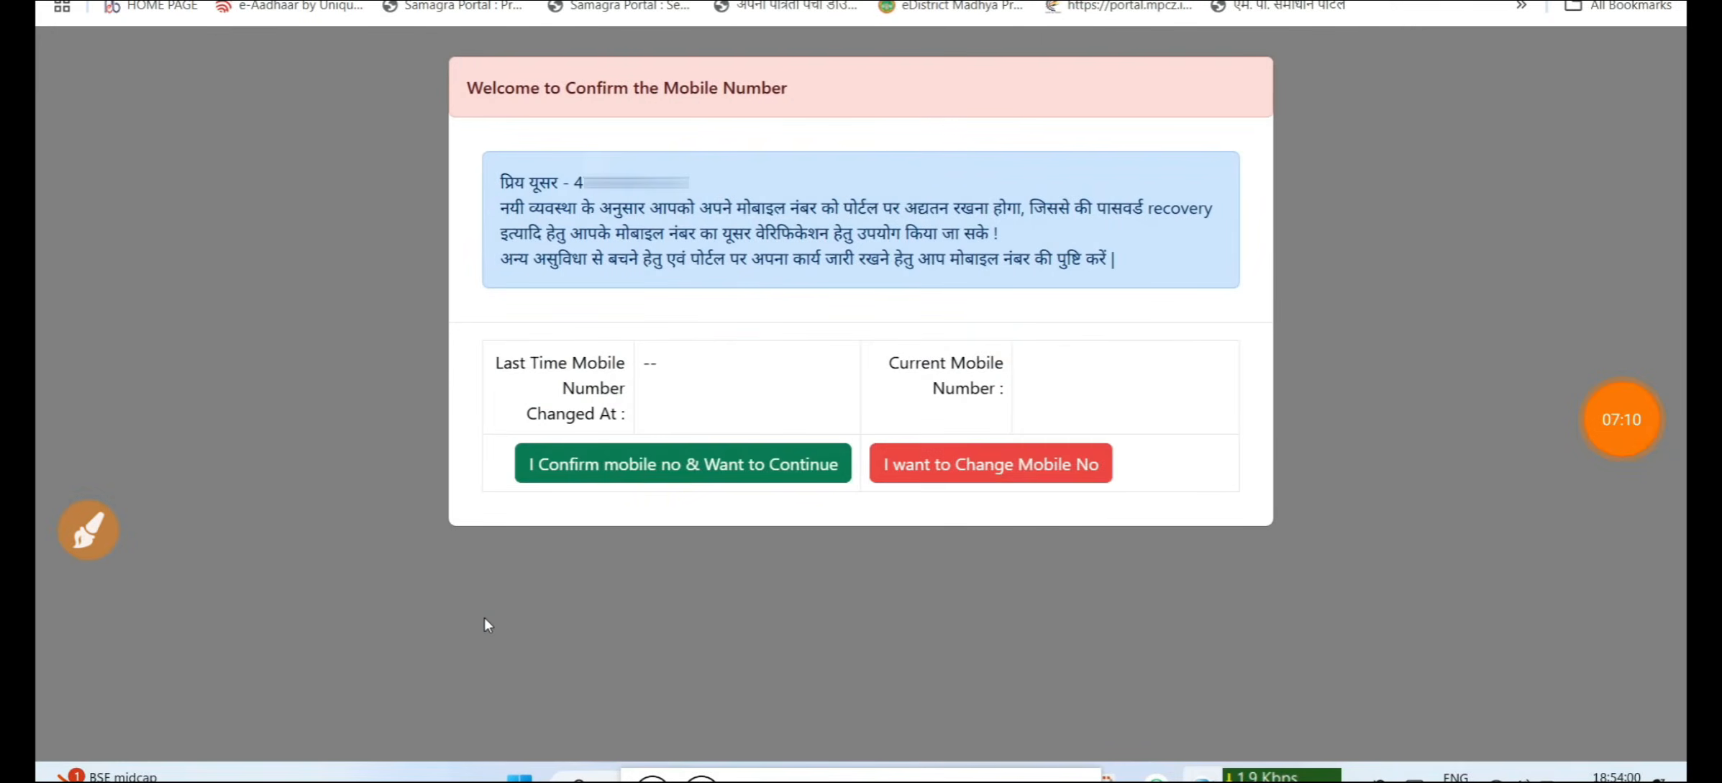
- Add two tick marks at the "I Confirm mobile no & Want to Continue" option
left_click(88, 529)
left_click_drag(425, 424, 543, 371)
left_click_drag(468, 439, 626, 360)
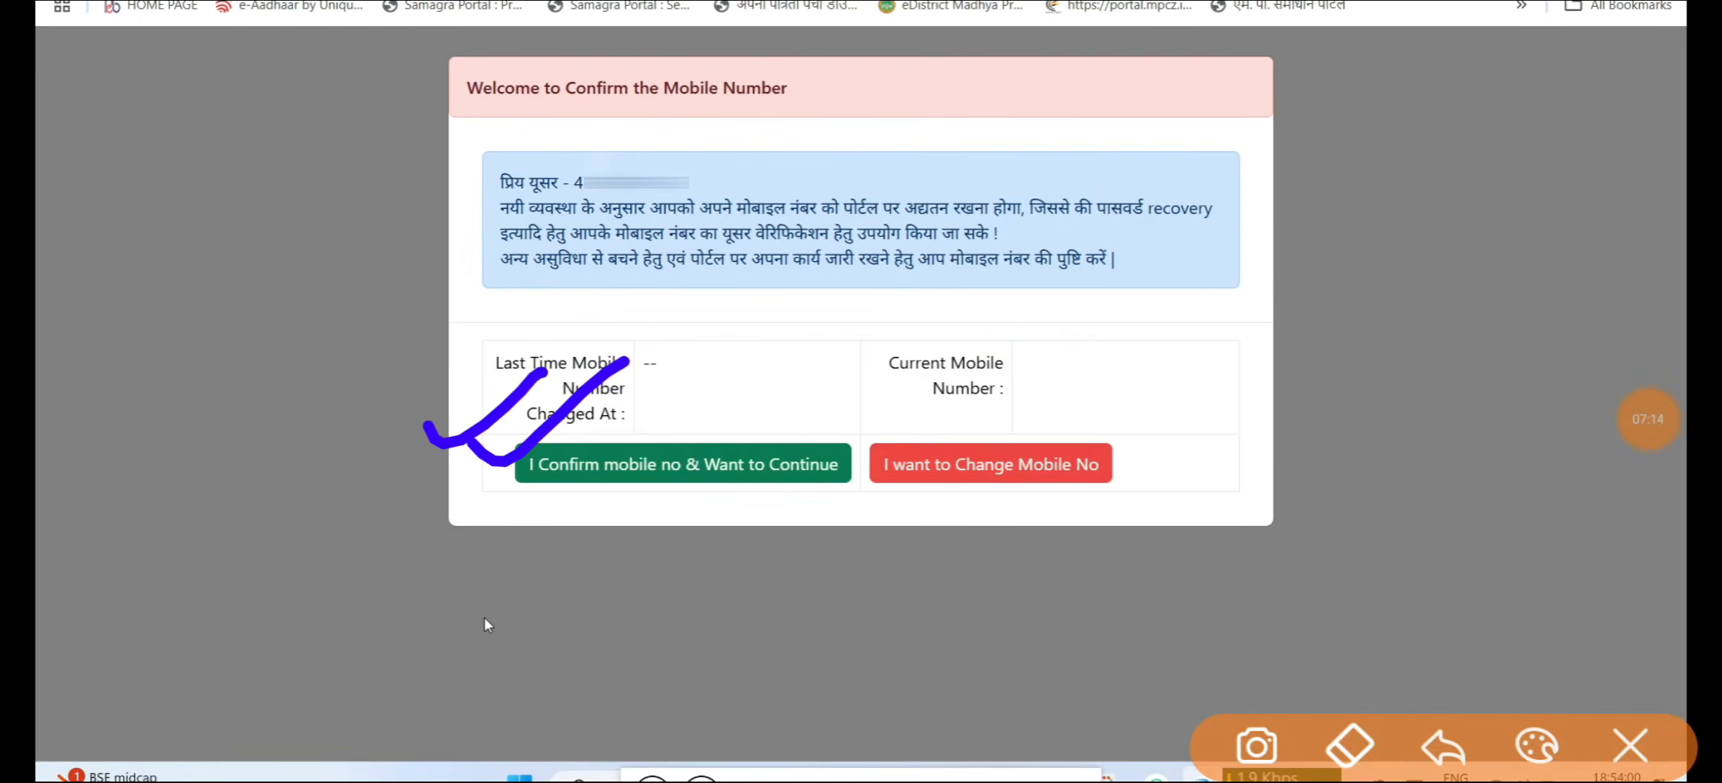
- Clear the mobile number markings, outline the Gaon Ki Beti and Pratibha Kiran cards, tick Gaon Ki Beti, and clear these markings
left_click(1629, 746)
left_click(1647, 419)
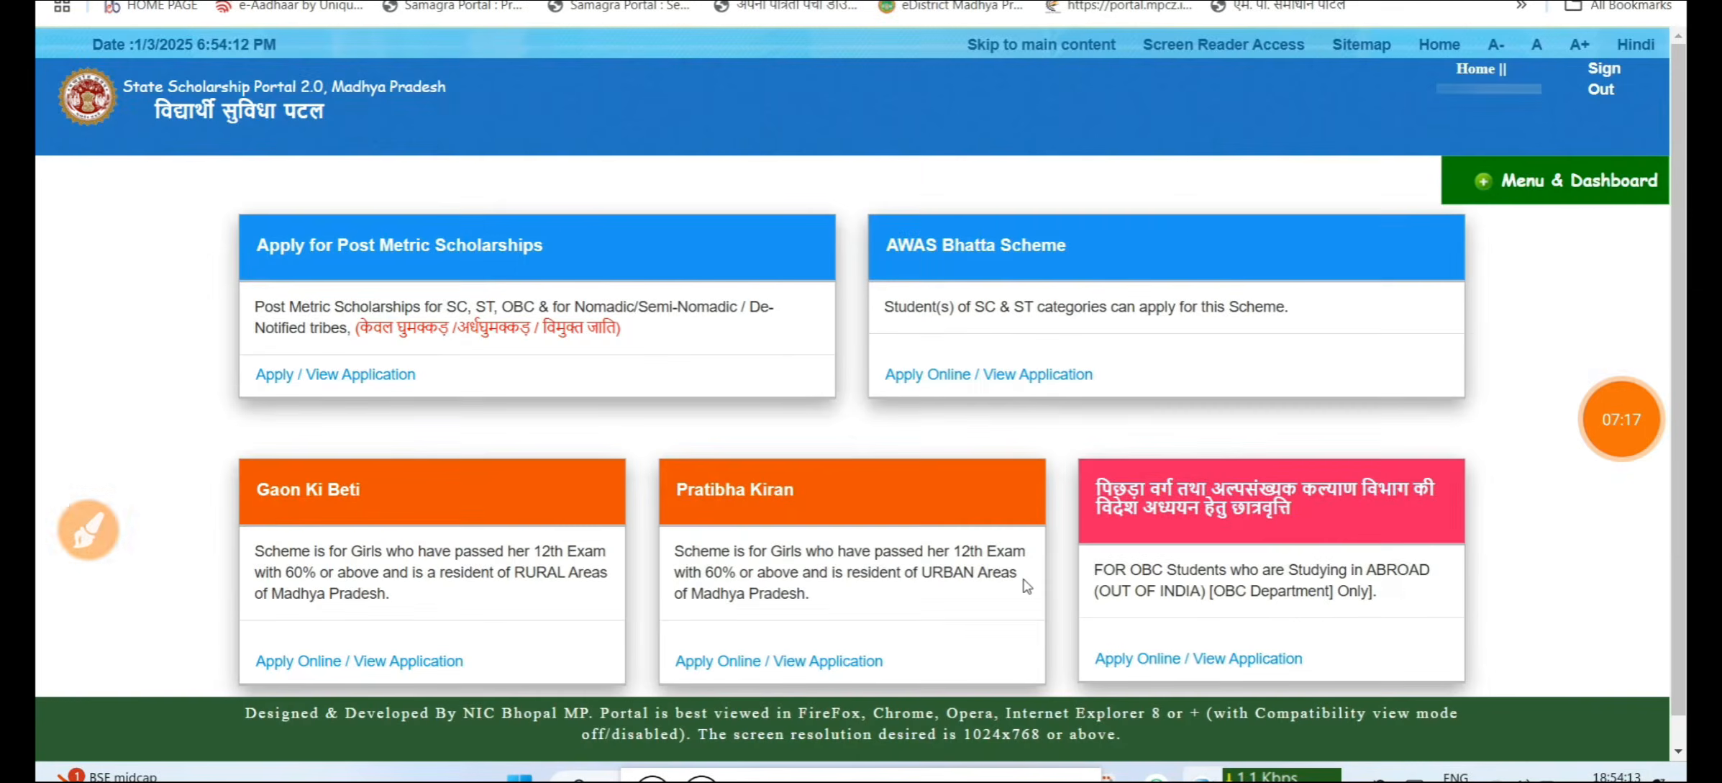
left_click(87, 529)
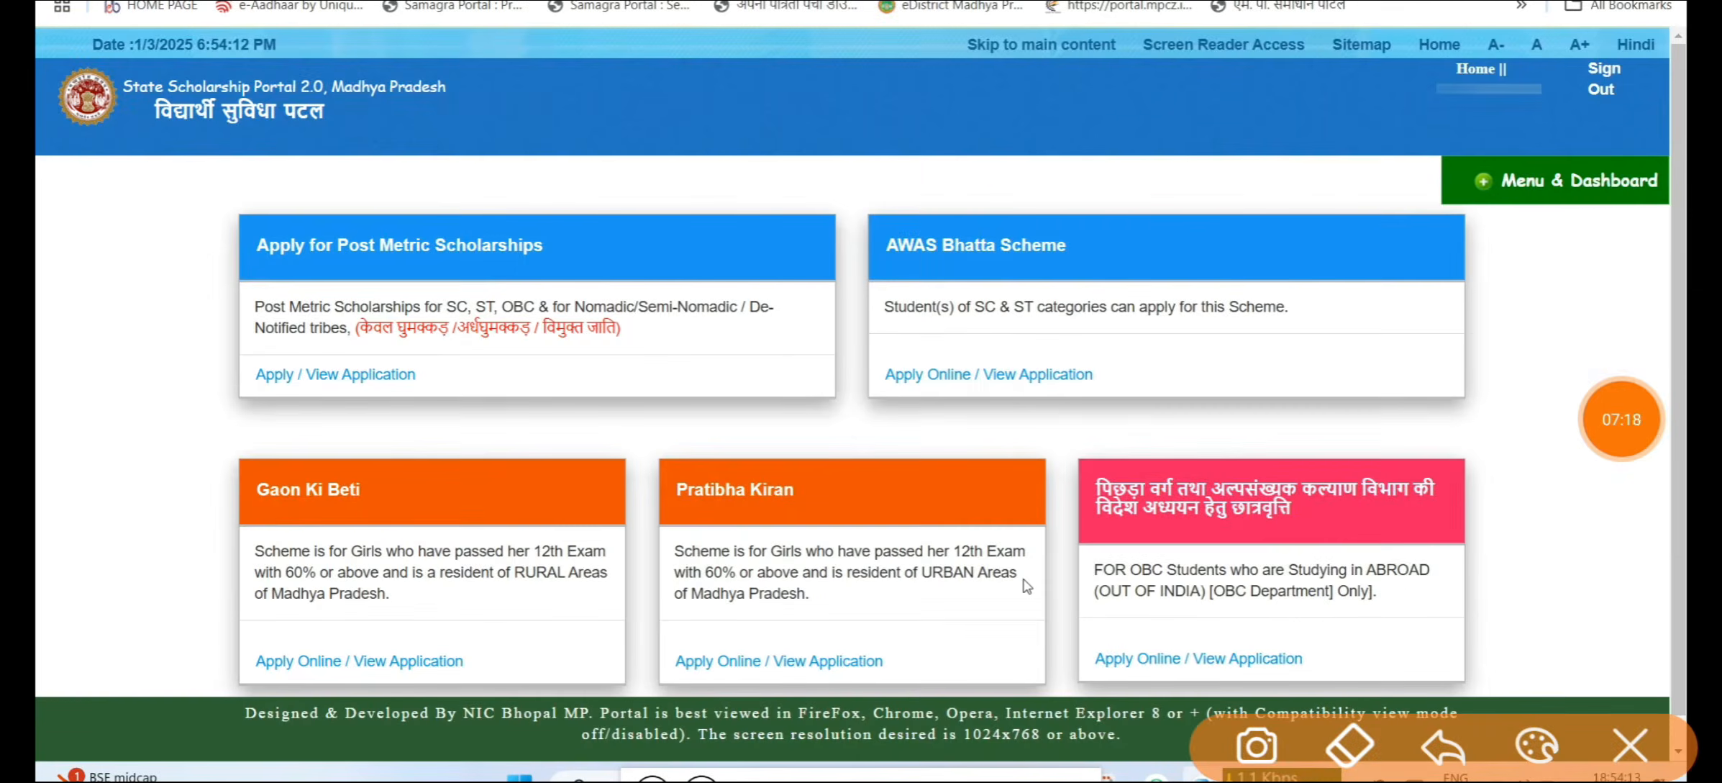
mouse_move(188, 466)
left_mouse_down()
mouse_move(176, 496)
mouse_move(597, 586)
mouse_move(237, 708)
mouse_move(191, 640)
left_mouse_up()
mouse_move(389, 485)
left_mouse_down()
mouse_move(345, 536)
mouse_move(453, 478)
left_mouse_up()
left_click_drag(665, 455, 704, 690)
mouse_move(631, 431)
left_mouse_down()
mouse_move(926, 413)
mouse_move(643, 705)
mouse_move(620, 709)
left_mouse_up()
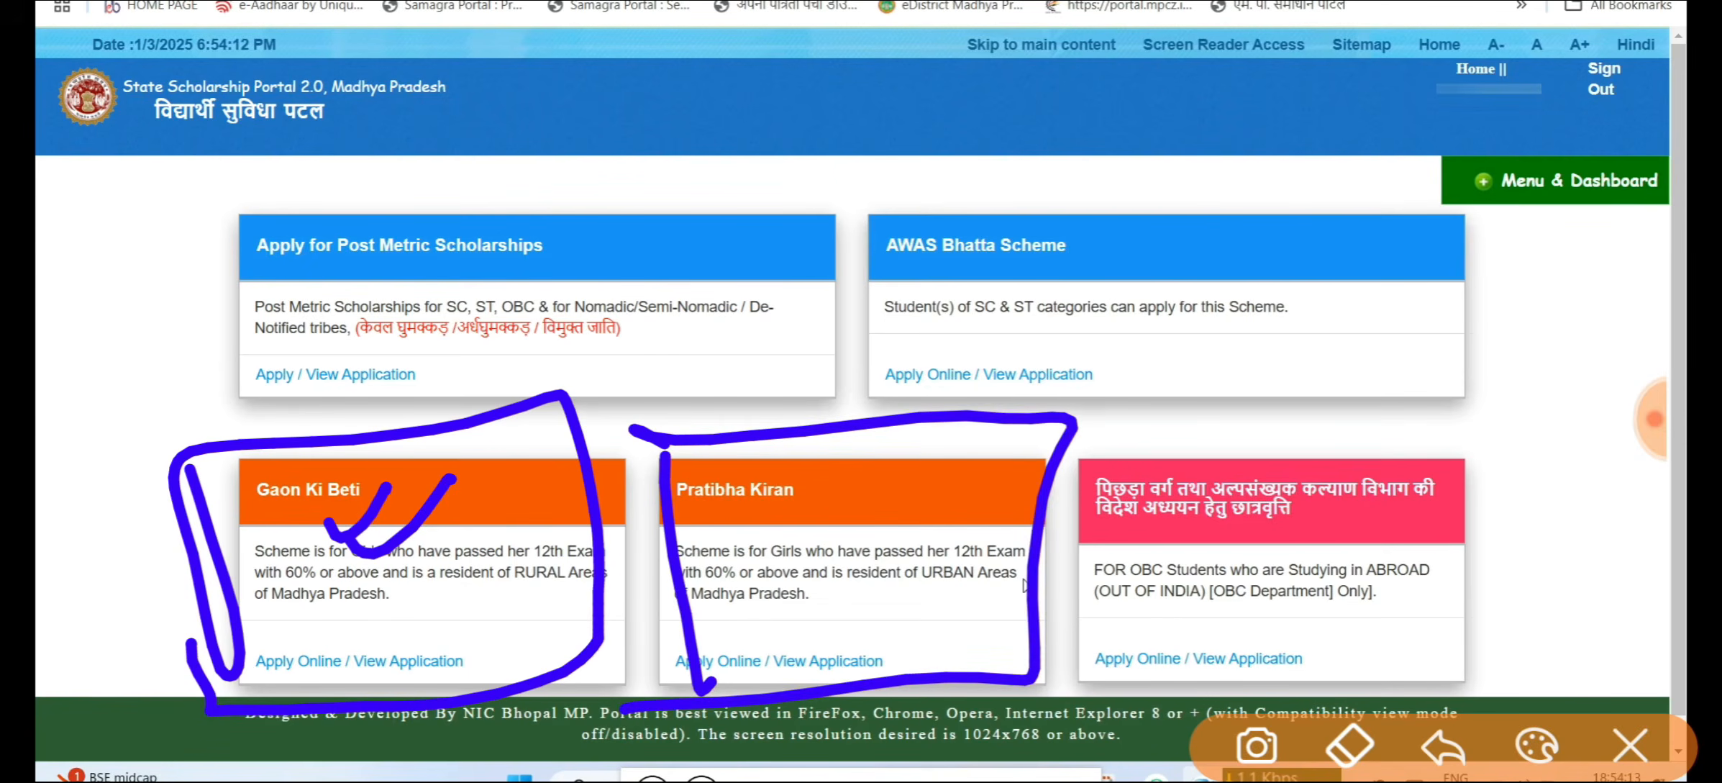
left_click(1629, 744)
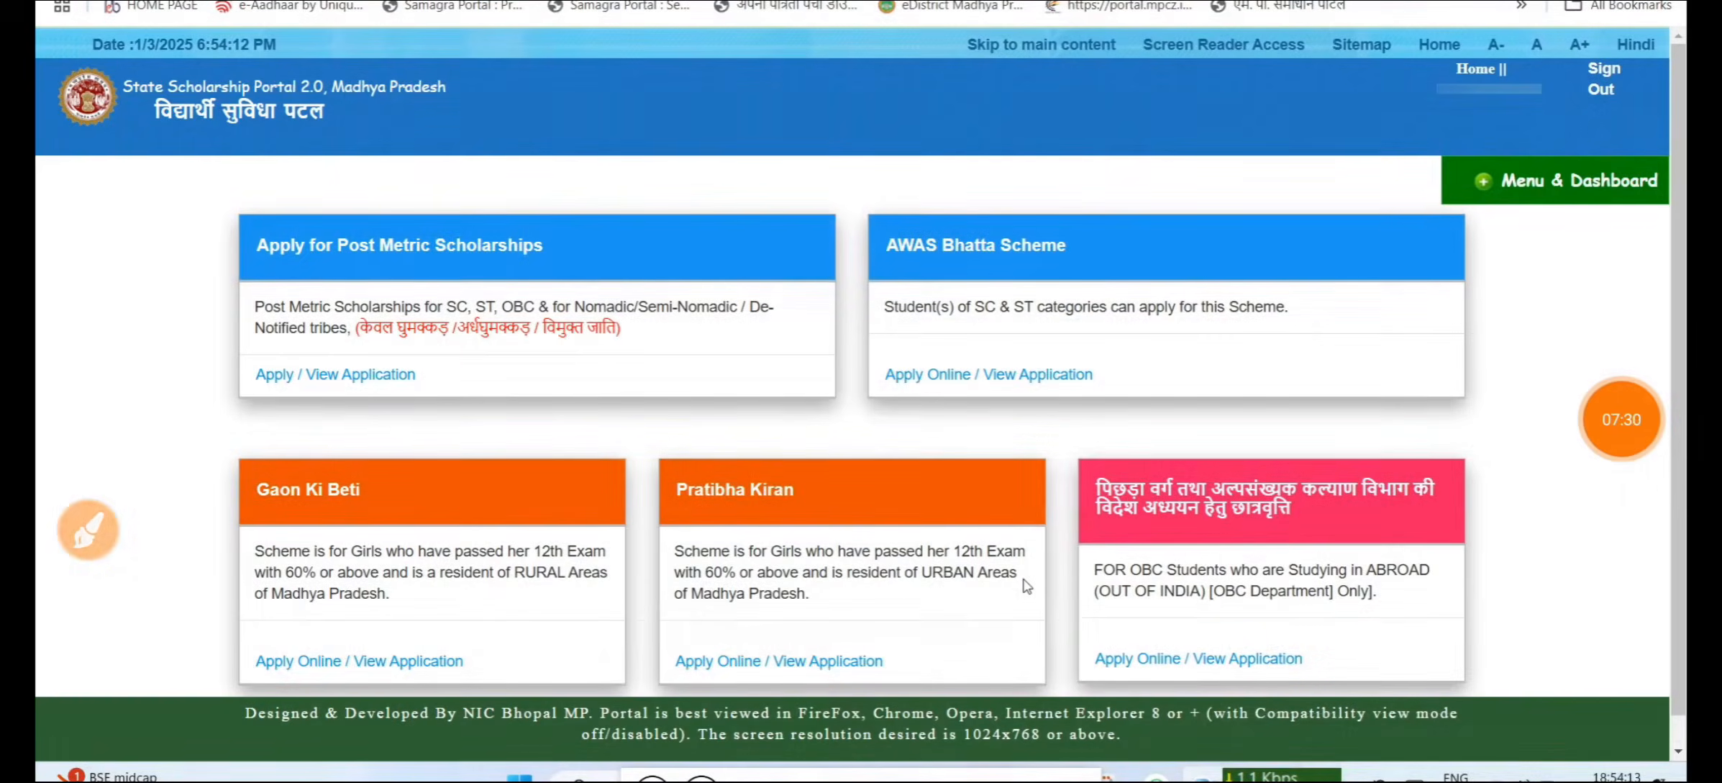
- Circle the Gaon Ki Beti card's Apply Online / View Application link and open it
left_click(88, 530)
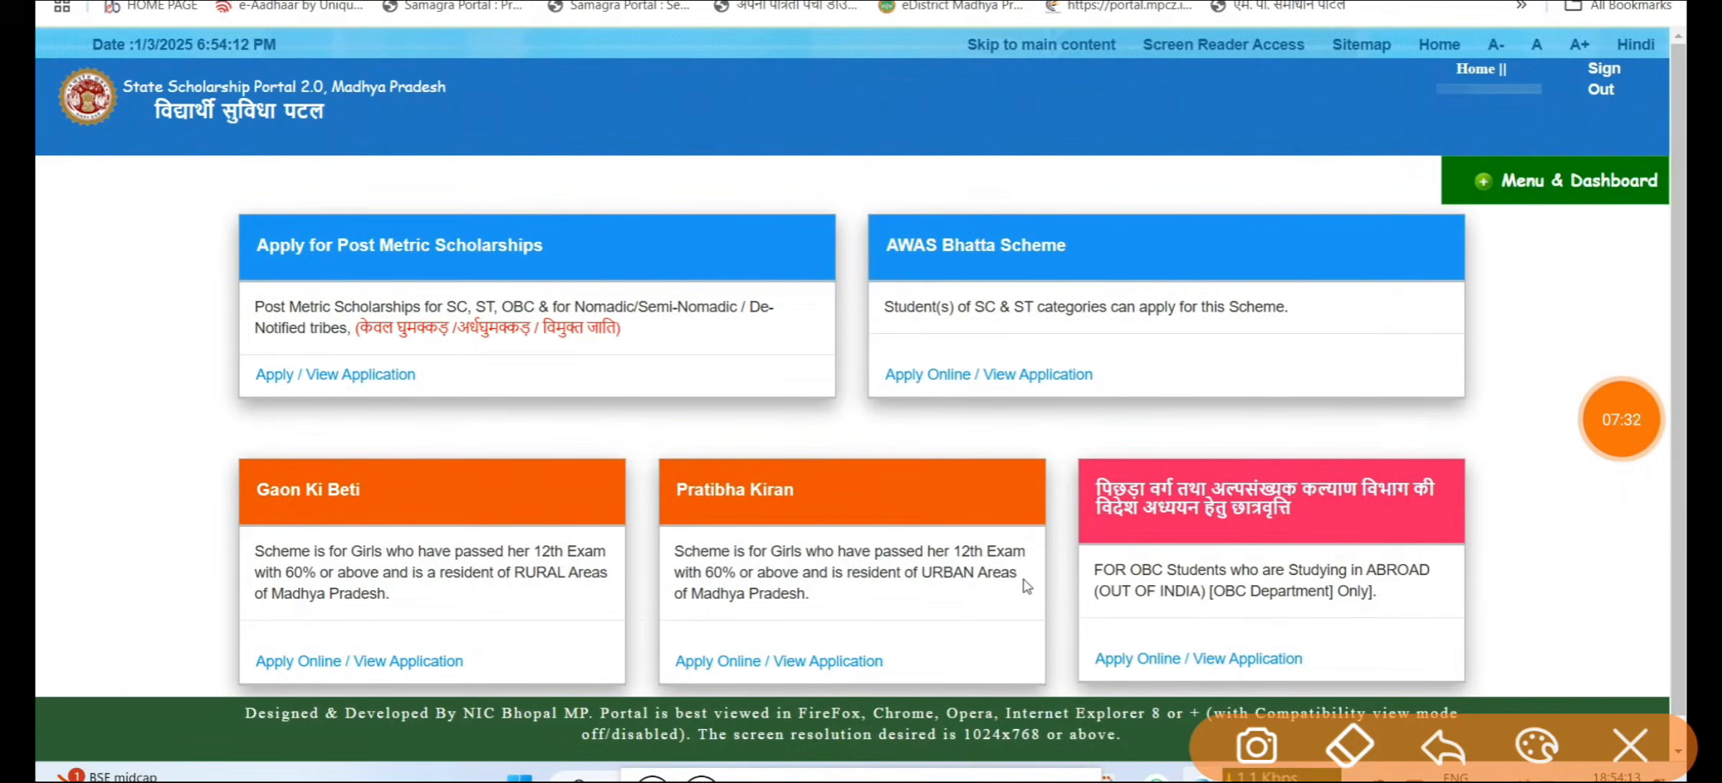
mouse_move(531, 630)
left_mouse_down()
mouse_move(407, 722)
mouse_move(210, 620)
mouse_move(442, 612)
mouse_move(360, 600)
mouse_move(246, 644)
left_mouse_up()
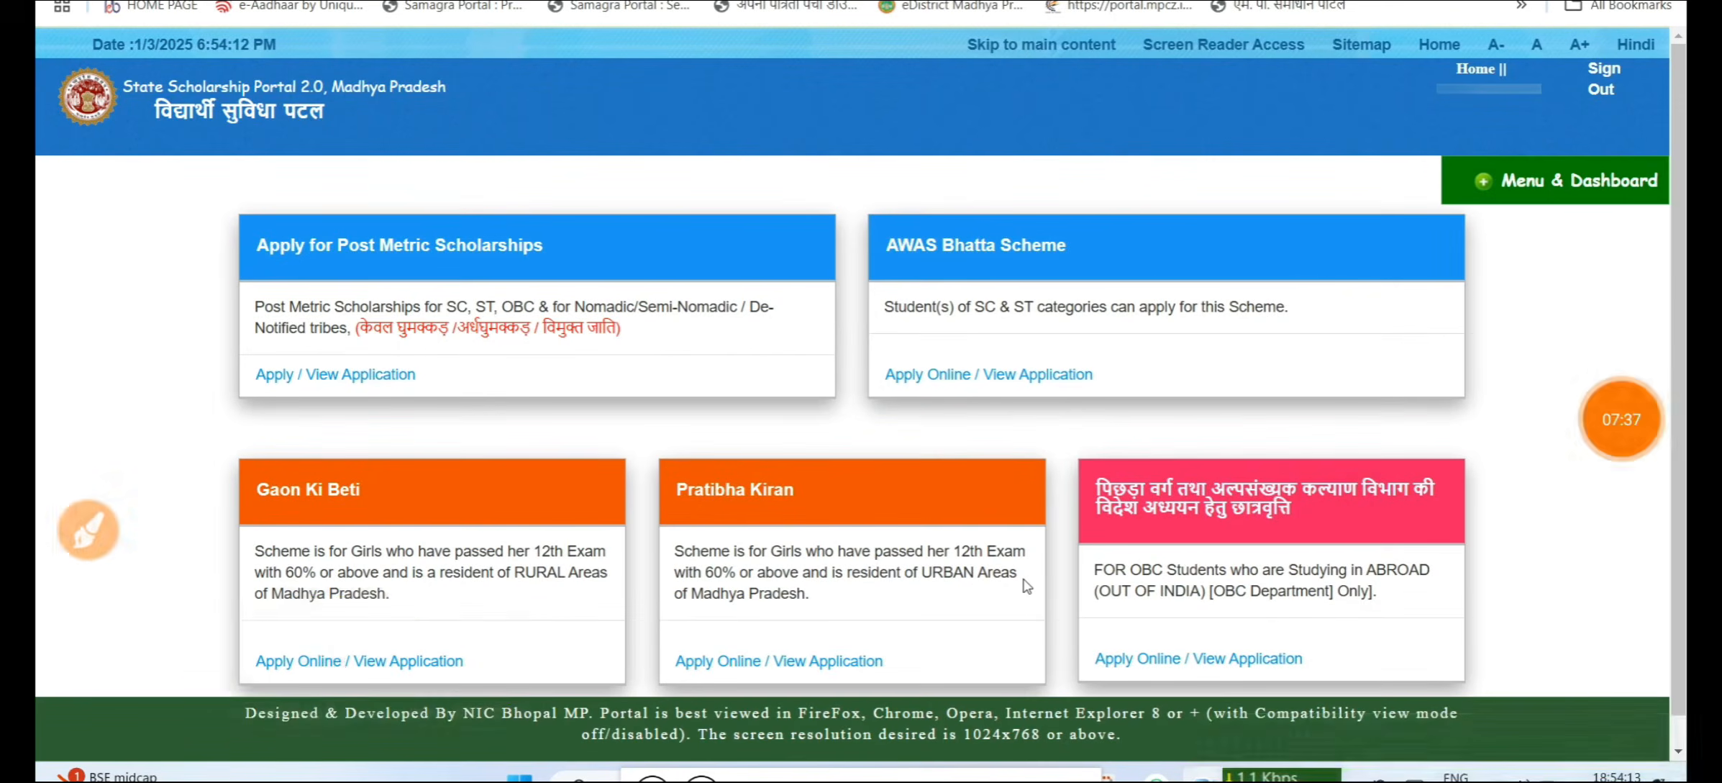
left_click(288, 661)
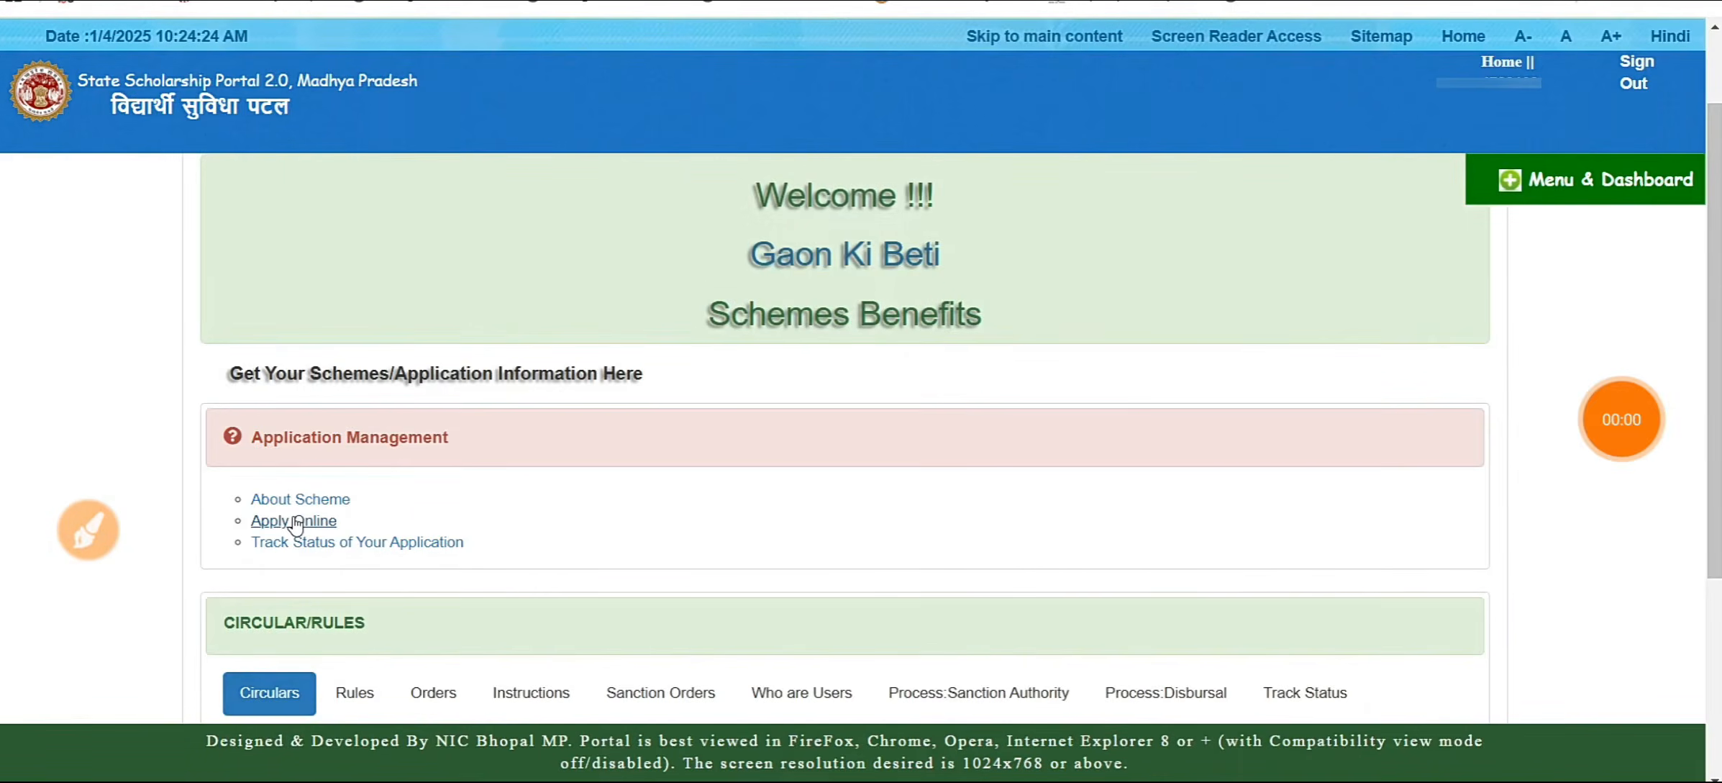
- Circle and tick Apply Online under Application Management, and clear the markings
left_click(87, 530)
mouse_move(363, 491)
left_mouse_down()
mouse_move(226, 538)
mouse_move(293, 497)
left_mouse_up()
left_click_drag(395, 484, 529, 445)
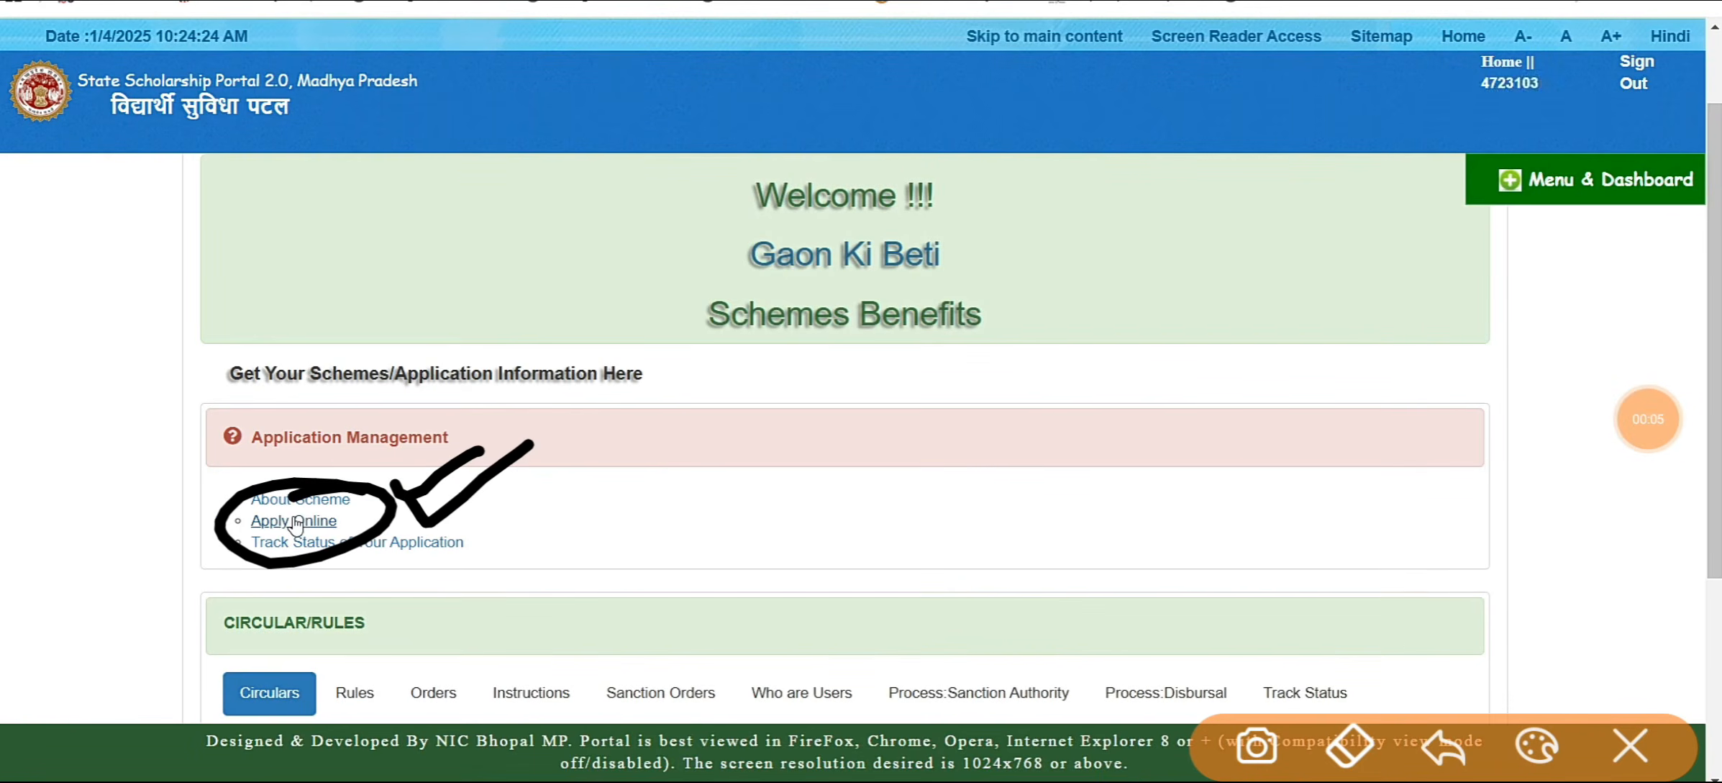
left_click(1629, 746)
left_click(1647, 419)
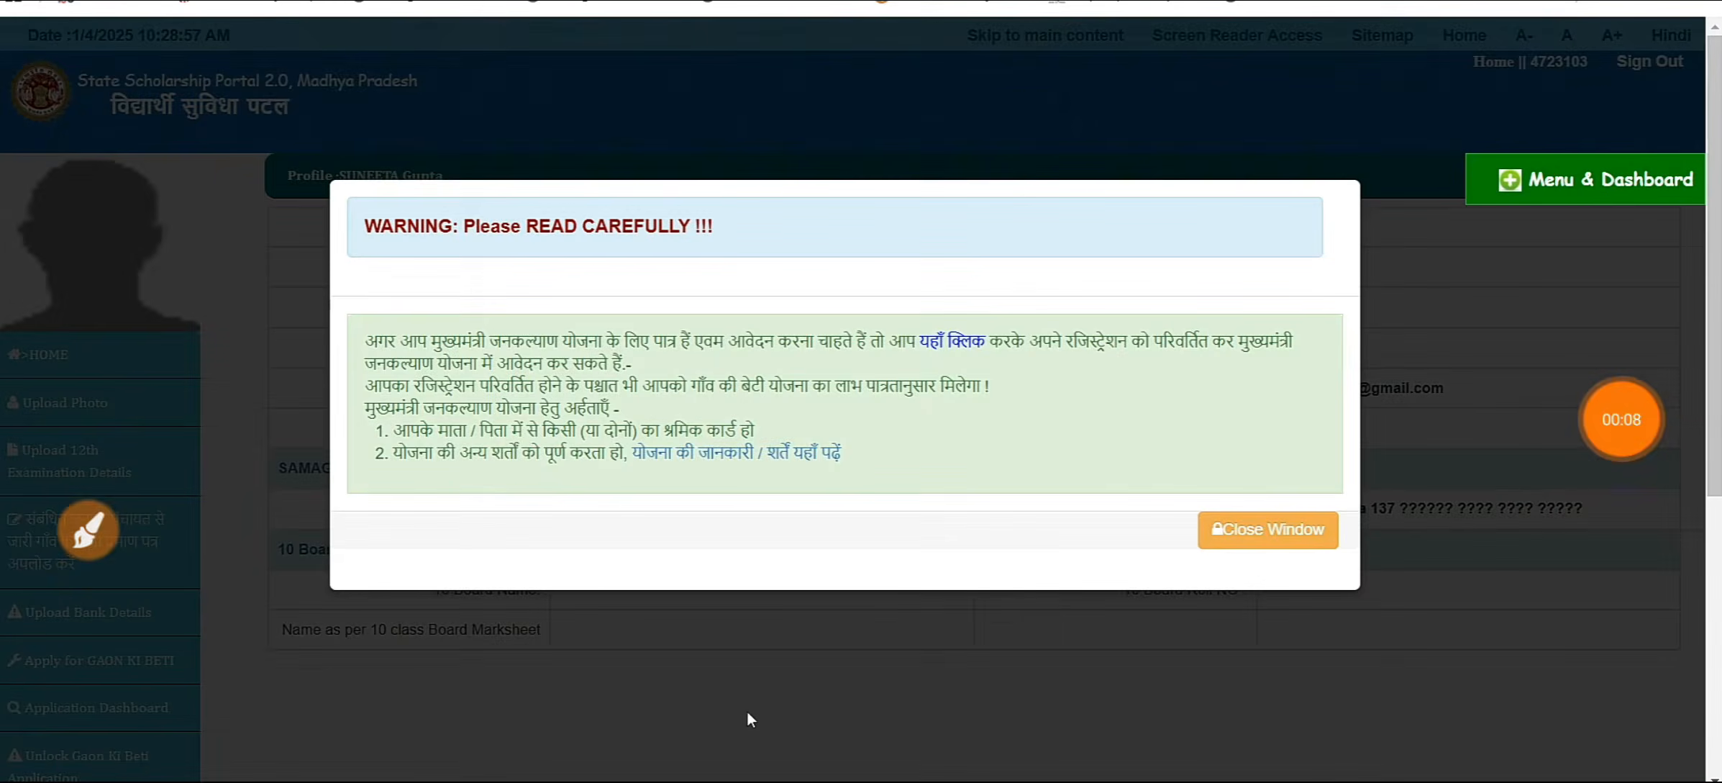
- Outline the READ CAREFULLY warning, mark its text and Close Window in magenta, and clear the markings
left_click(88, 530)
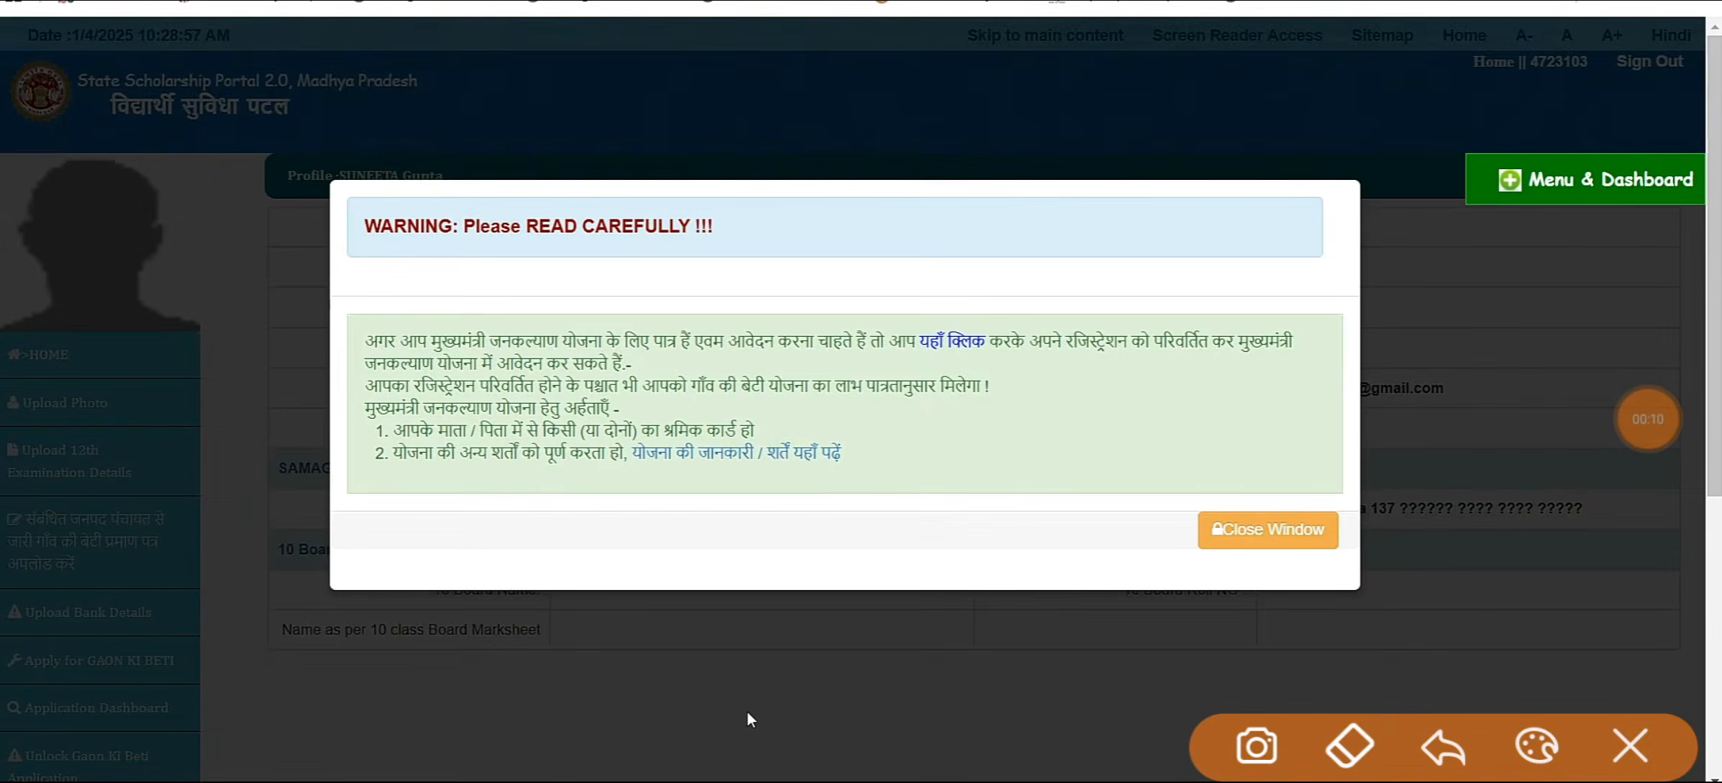
mouse_move(455, 174)
left_mouse_down()
mouse_move(309, 518)
mouse_move(1203, 575)
mouse_move(1367, 216)
mouse_move(424, 180)
left_mouse_up()
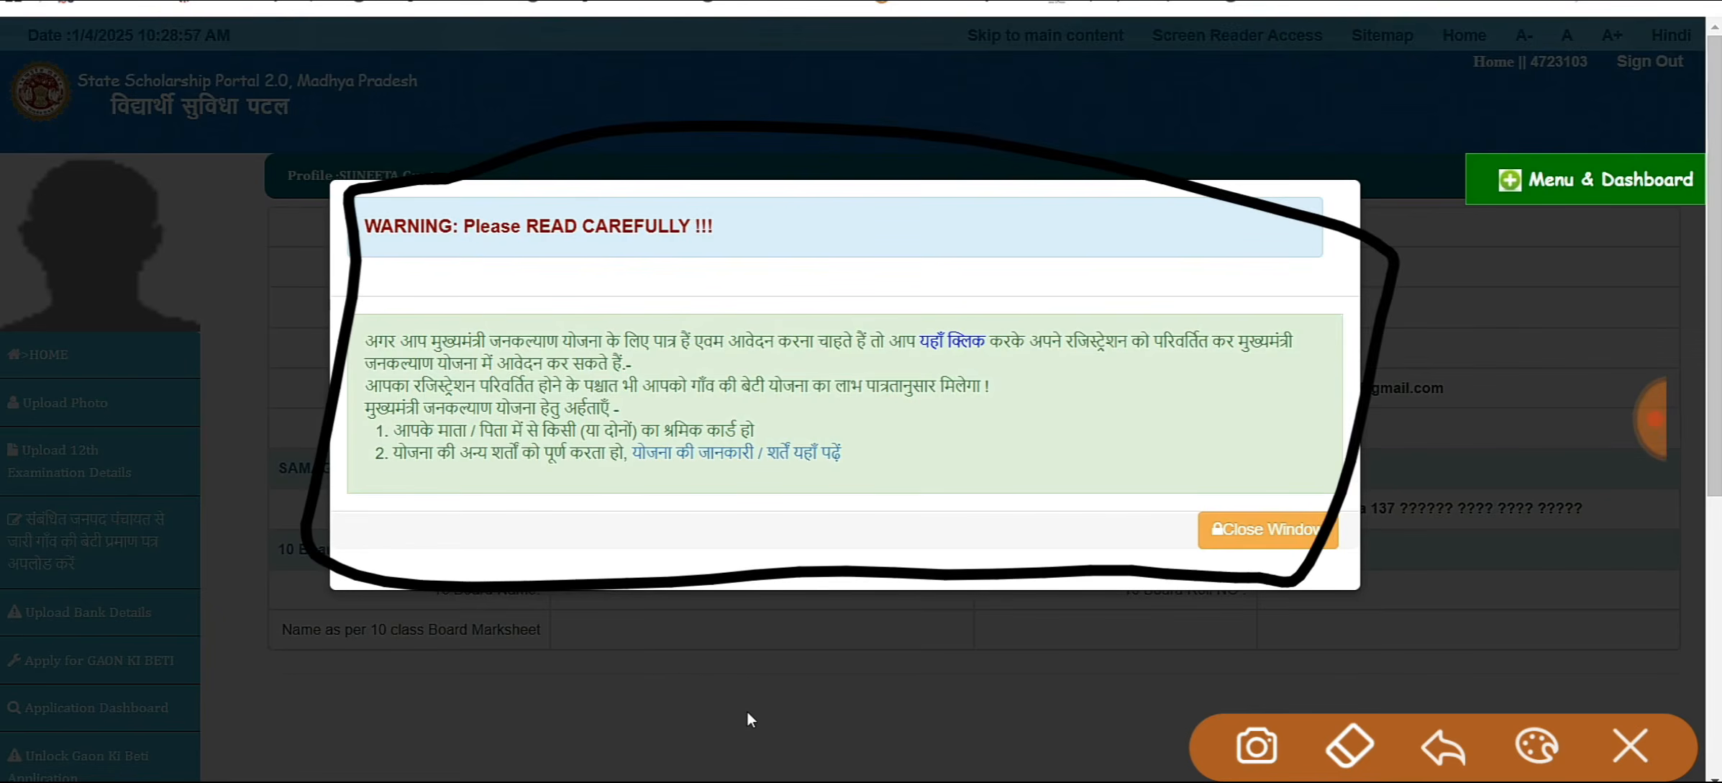
left_click(1536, 745)
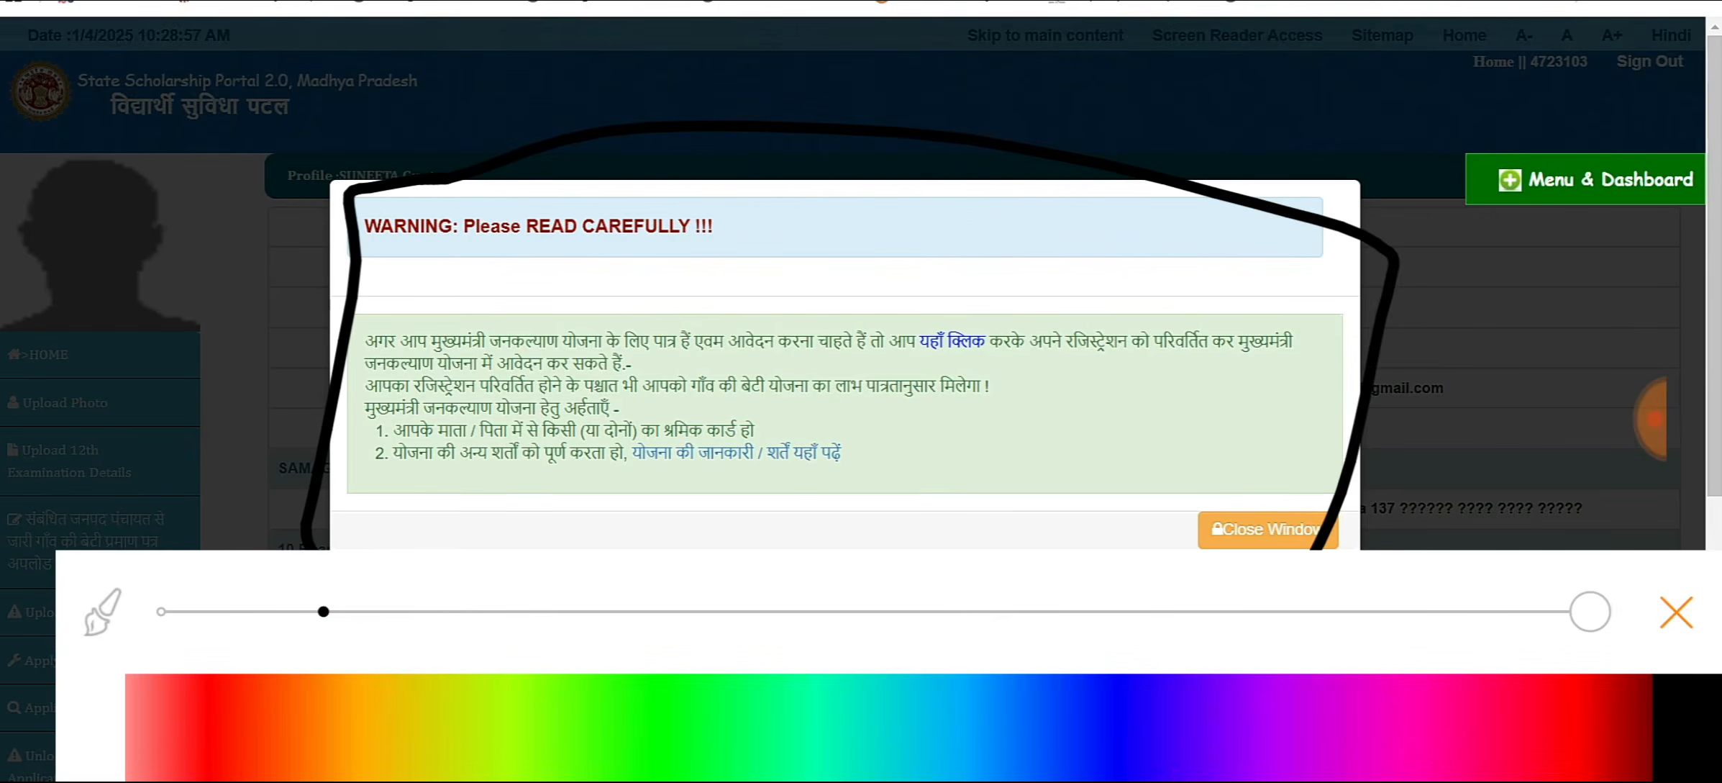
left_click(1676, 612)
left_click_drag(962, 402, 1075, 366)
mouse_move(1007, 430)
left_mouse_down()
mouse_move(1022, 449)
mouse_move(1097, 405)
left_mouse_up()
left_click_drag(1004, 308, 1018, 285)
mouse_move(1264, 500)
left_mouse_down()
mouse_move(1327, 522)
mouse_move(1399, 512)
left_mouse_up()
left_click(1630, 746)
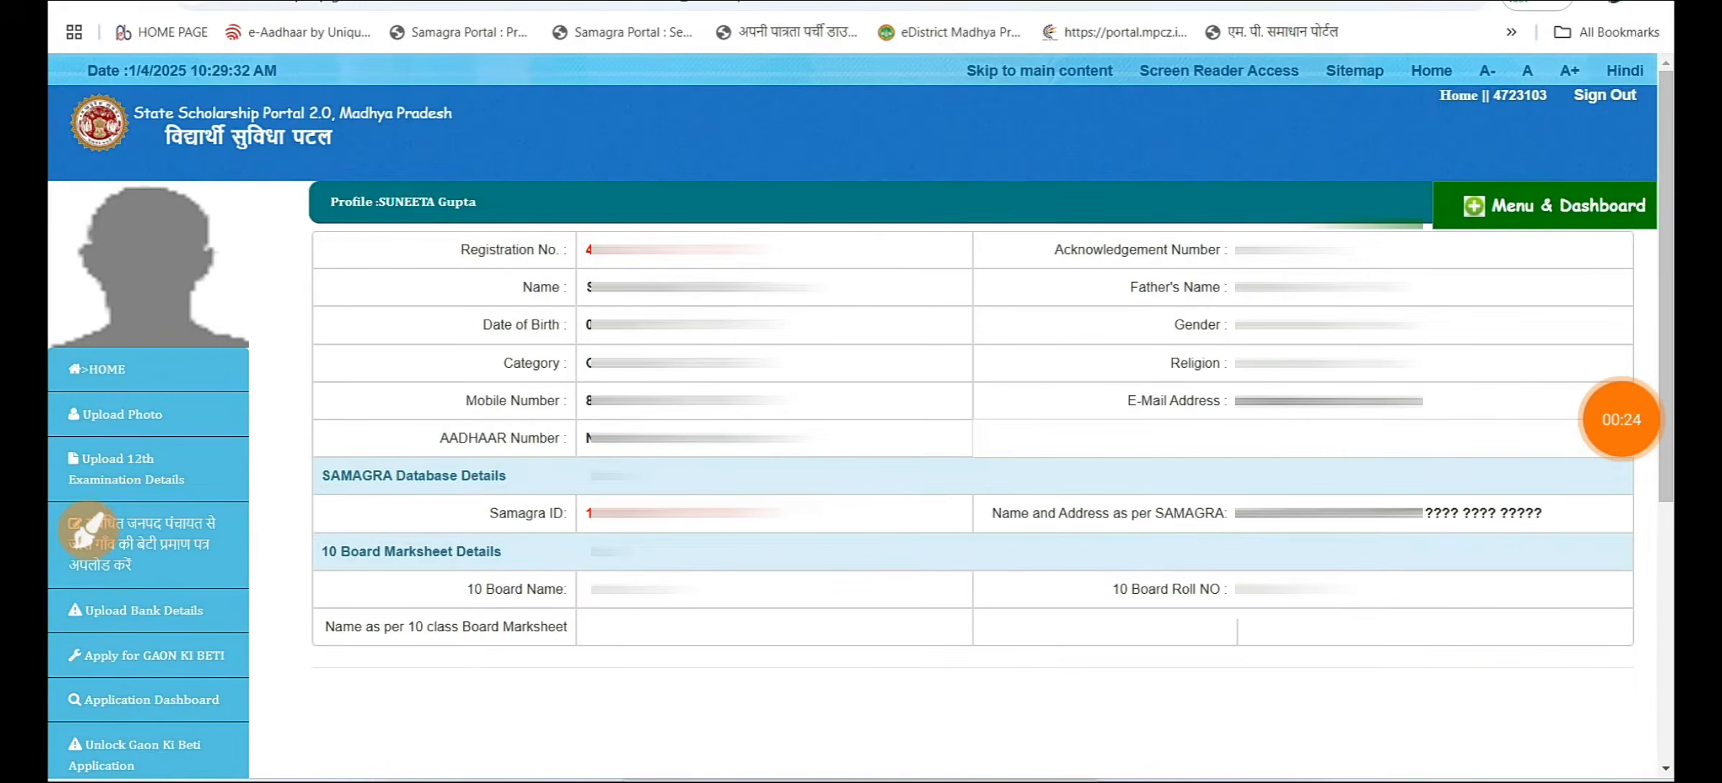
- Outline the applicant's profile details, mark Upload Photo, and clear the markings
left_click(86, 530)
mouse_move(446, 128)
left_mouse_down()
mouse_move(291, 430)
mouse_move(1050, 460)
mouse_move(1500, 189)
mouse_move(349, 183)
left_mouse_up()
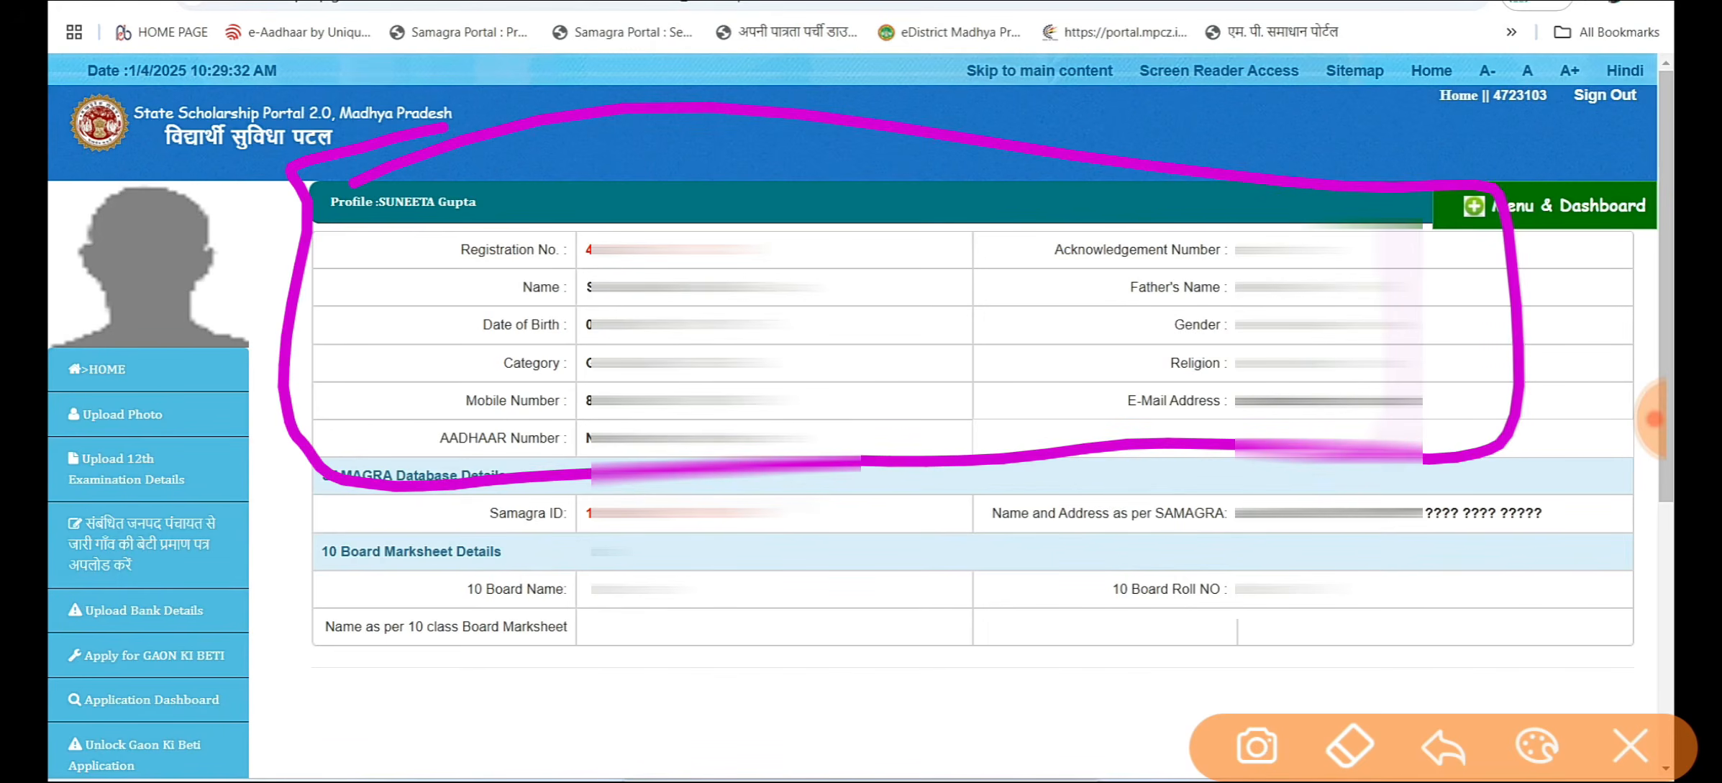
mouse_move(184, 411)
left_mouse_down()
mouse_move(243, 368)
mouse_move(274, 379)
left_mouse_up()
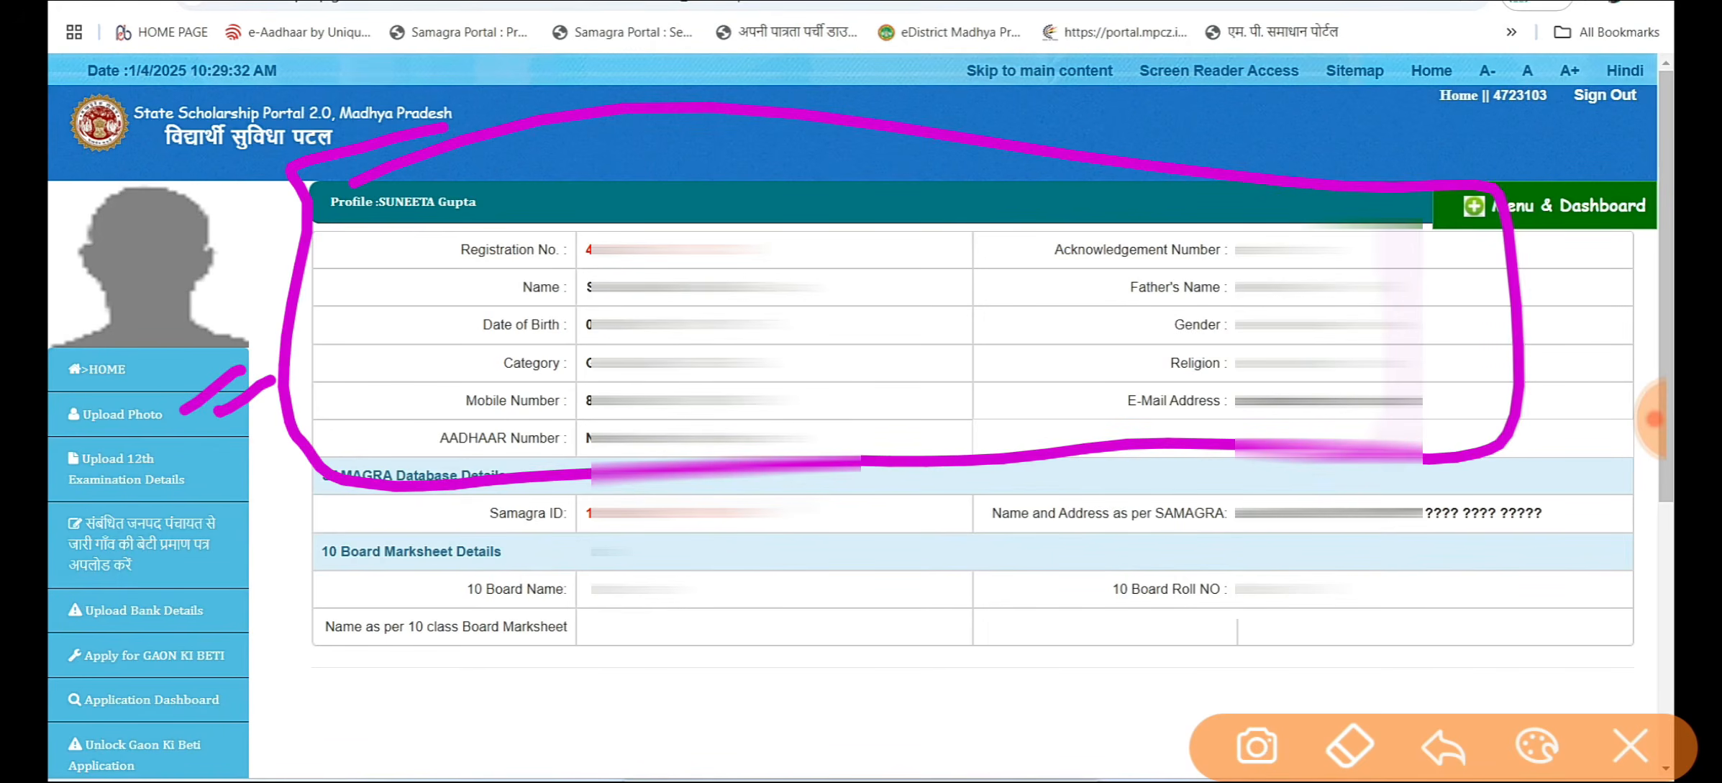
left_click(1629, 746)
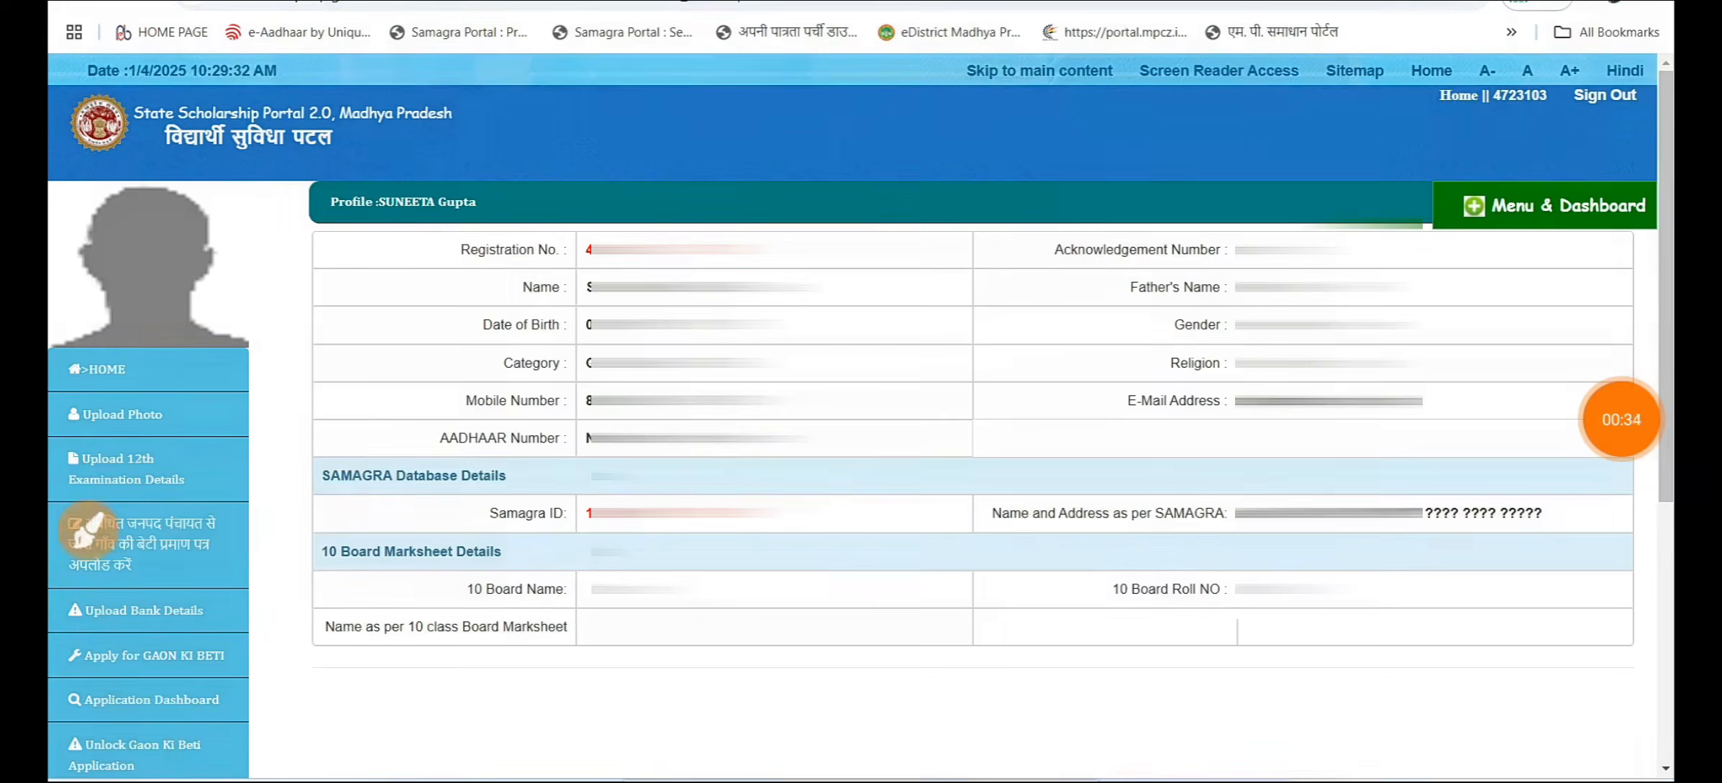
- Mark the side menu entries from Upload Photo down to Application Dashboard, join them with a bracket, and clear the markings
left_click(86, 530)
left_click_drag(167, 417, 284, 357)
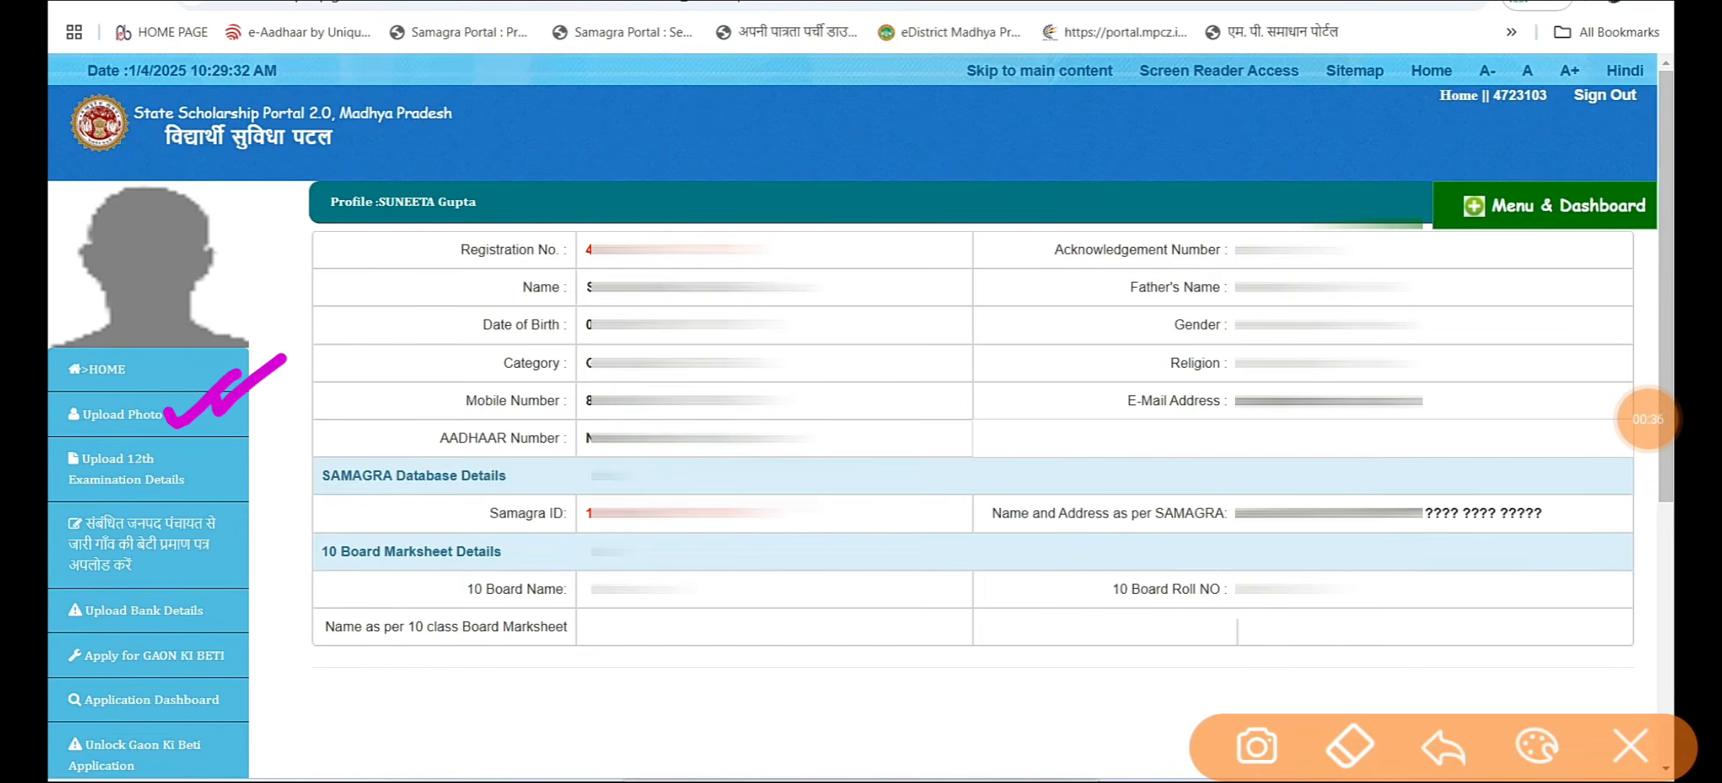
left_click_drag(190, 436, 291, 415)
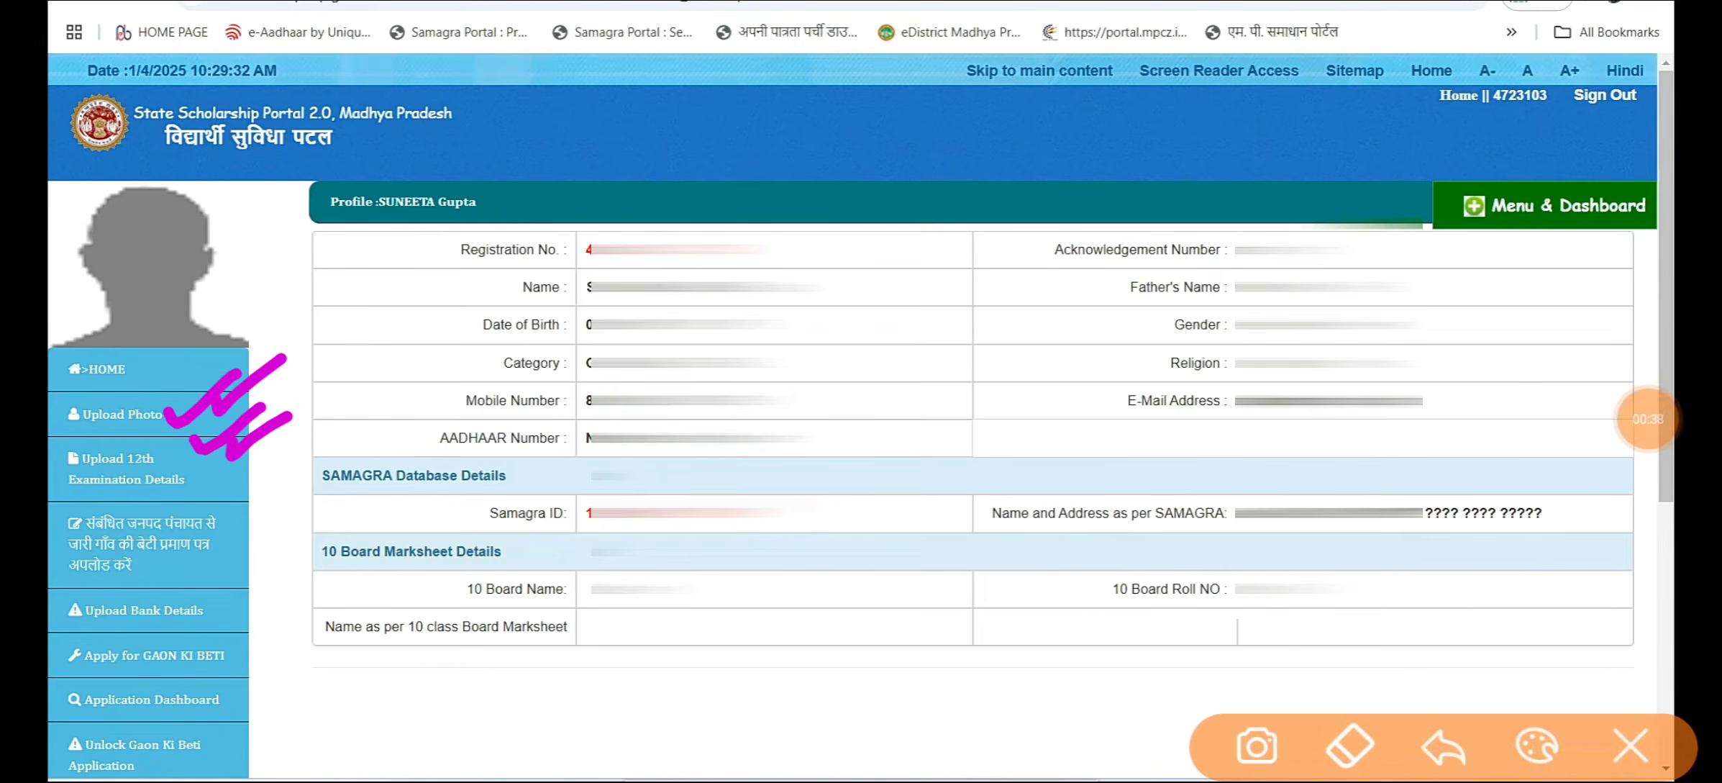
left_click_drag(215, 539, 268, 509)
left_click_drag(220, 567, 258, 546)
left_click_drag(214, 613, 237, 596)
left_click_drag(227, 646, 254, 624)
left_click_drag(236, 678, 286, 644)
left_click_drag(230, 707, 259, 669)
mouse_move(208, 363)
left_mouse_down()
mouse_move(309, 638)
mouse_move(194, 703)
left_mouse_up()
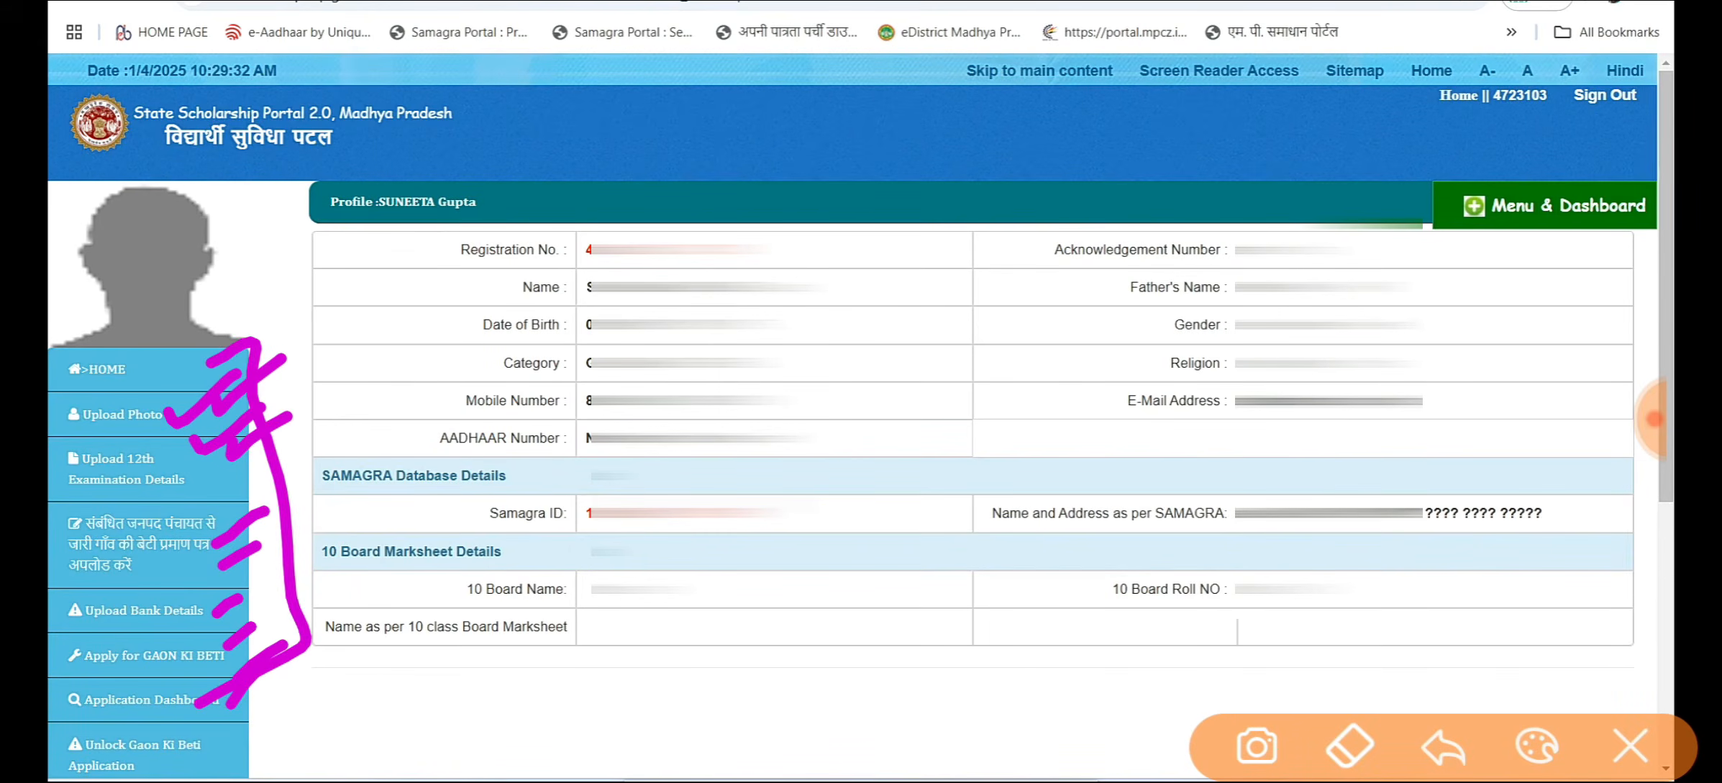
left_click_drag(144, 393, 265, 334)
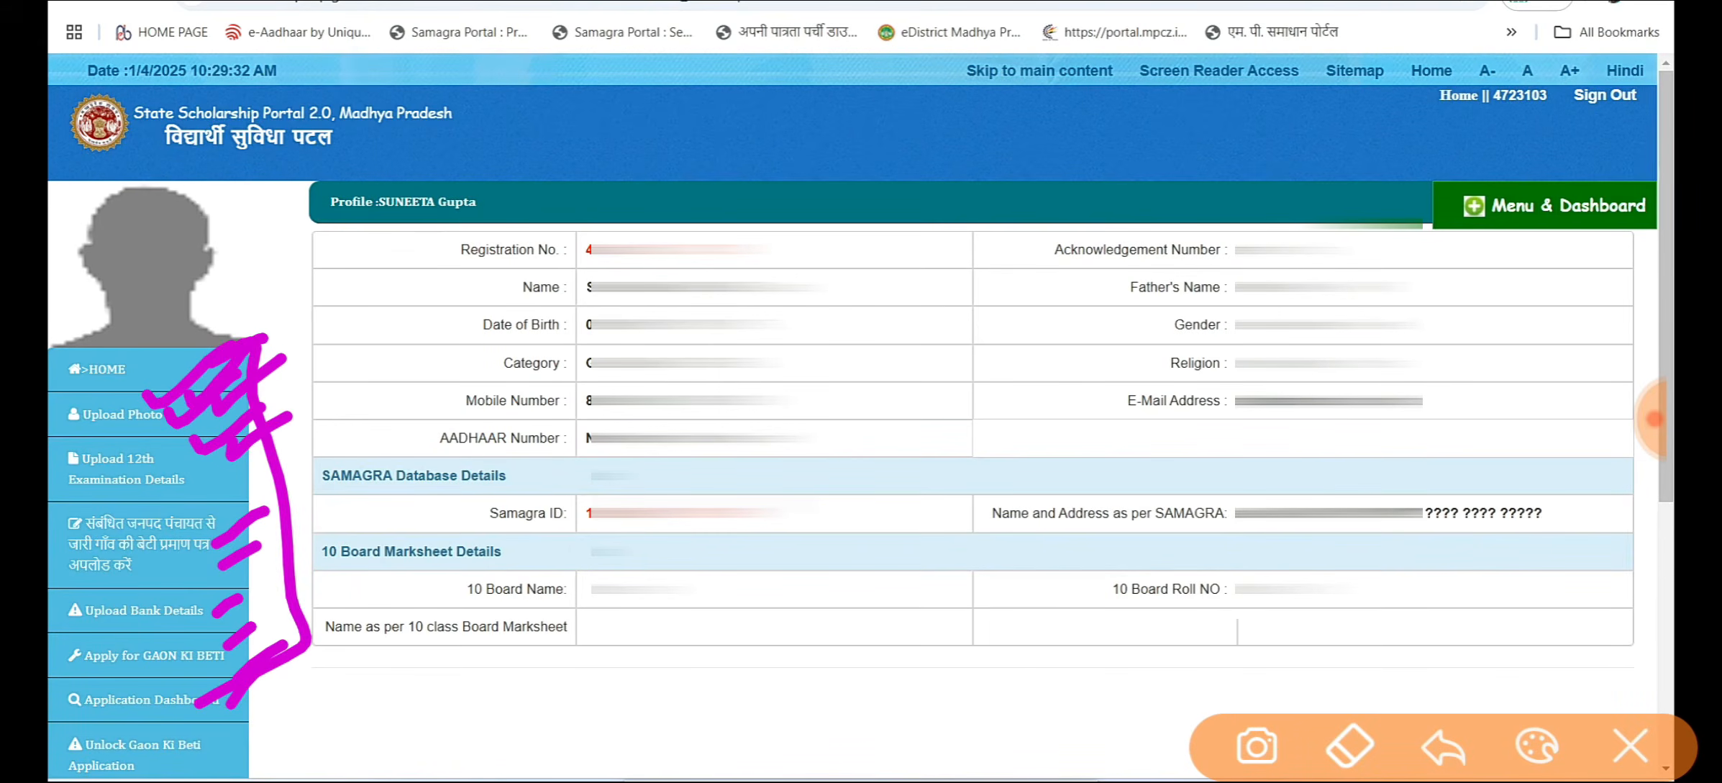
left_click(1630, 746)
left_click(1654, 419)
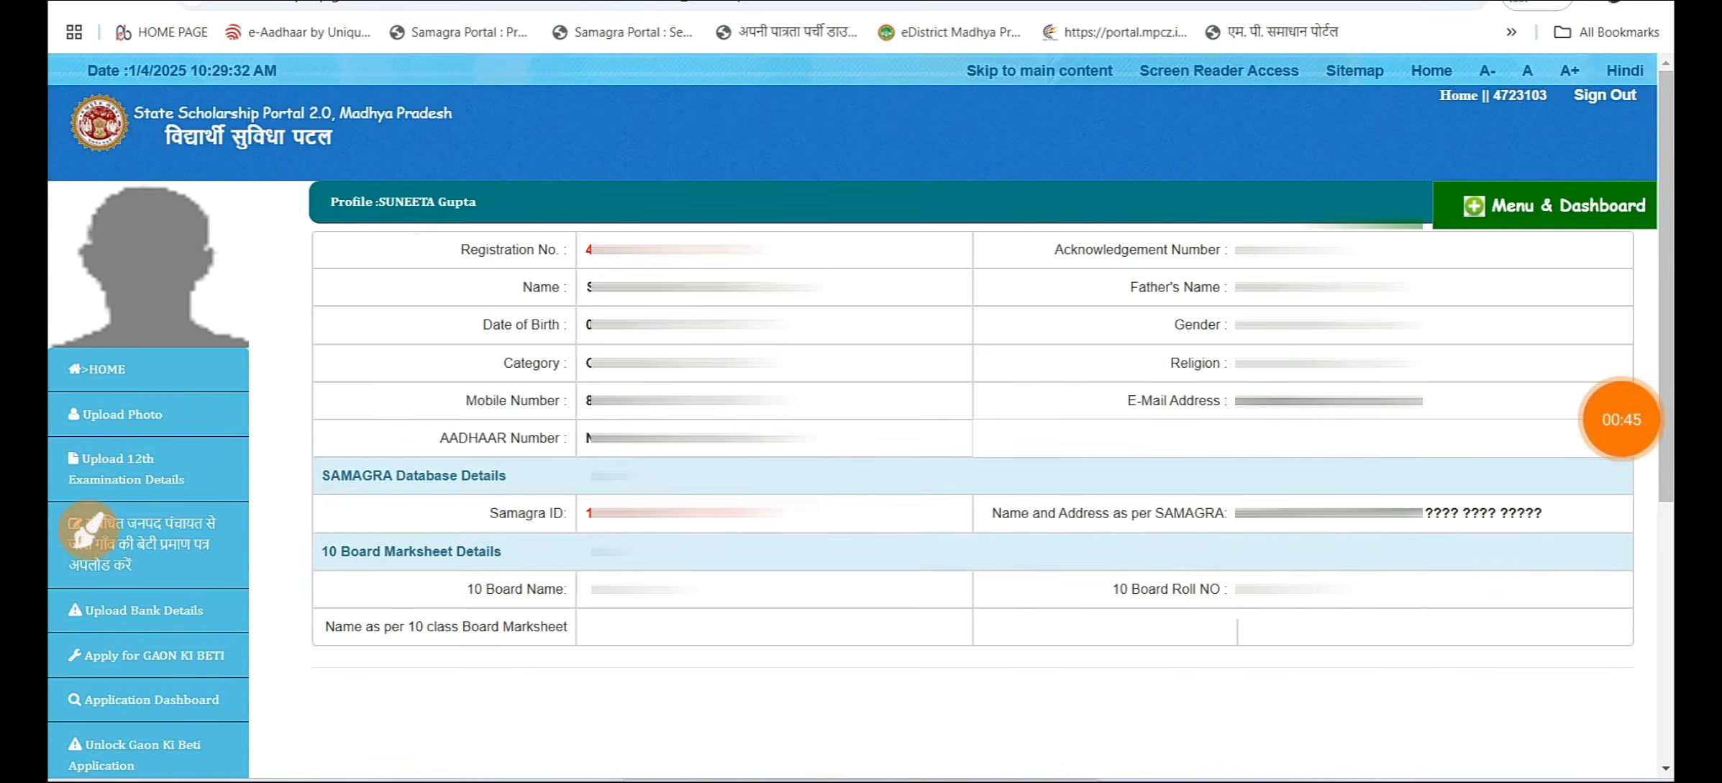
- Open the Upload Photo page from the applicant's profile
left_click(1588, 296)
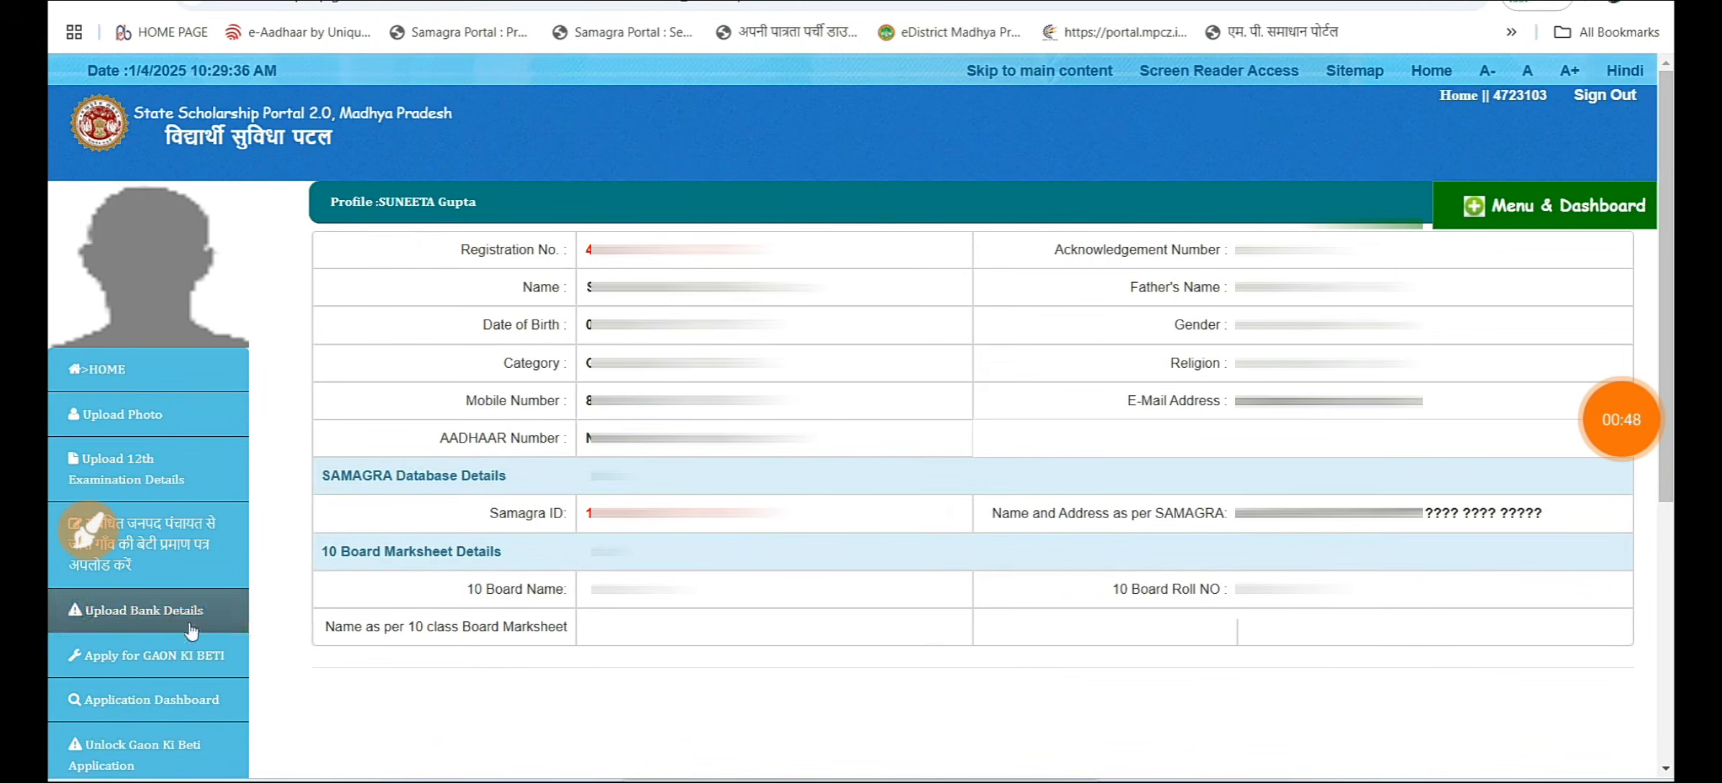
scroll(425, 648, "down", 2)
scroll(425, 645, "up", 2)
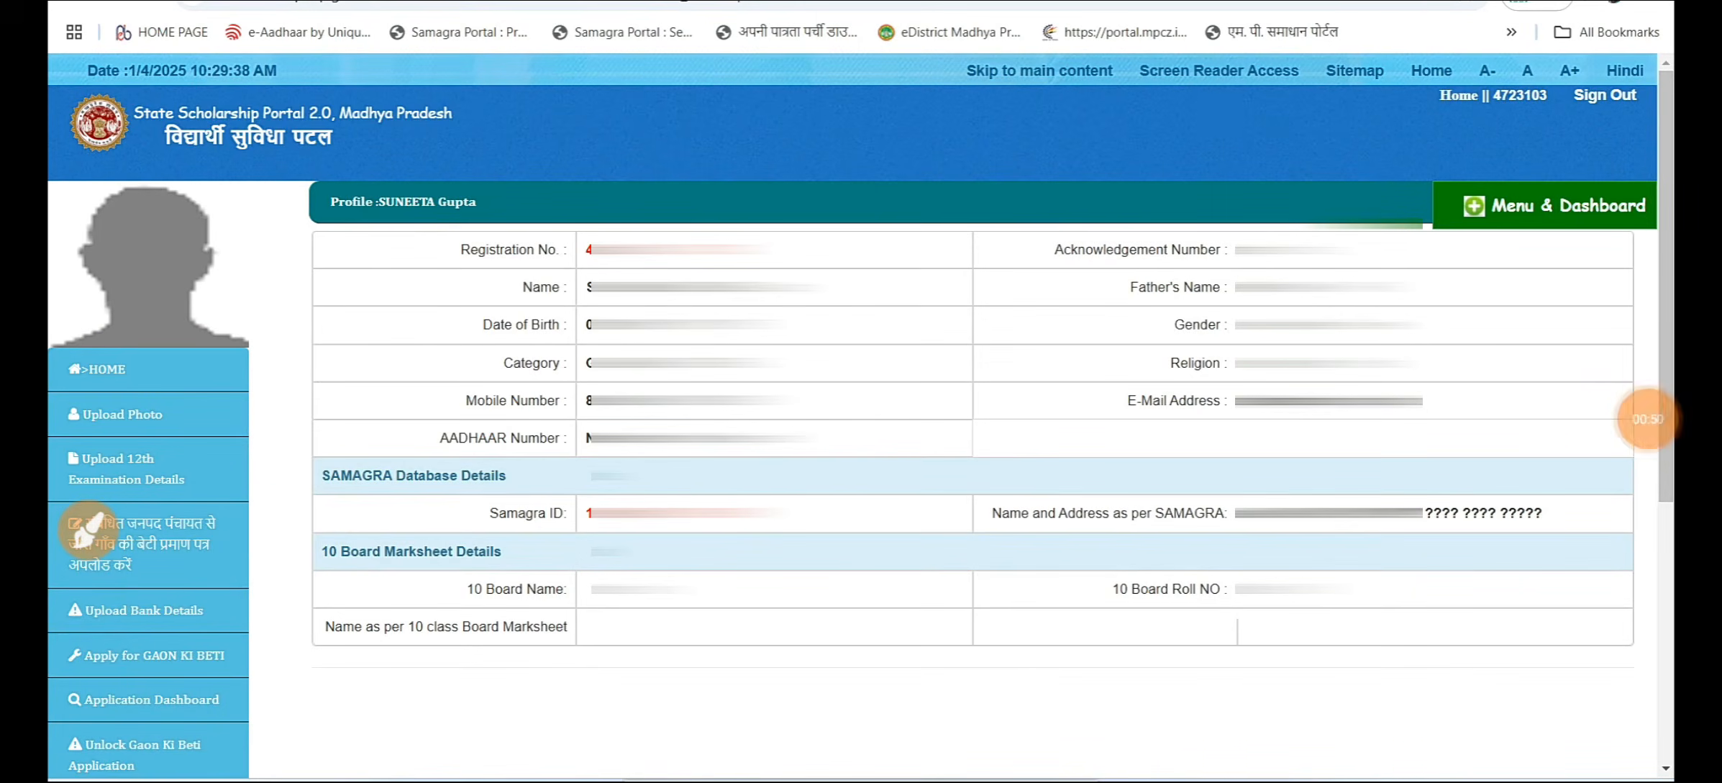
left_click(122, 414)
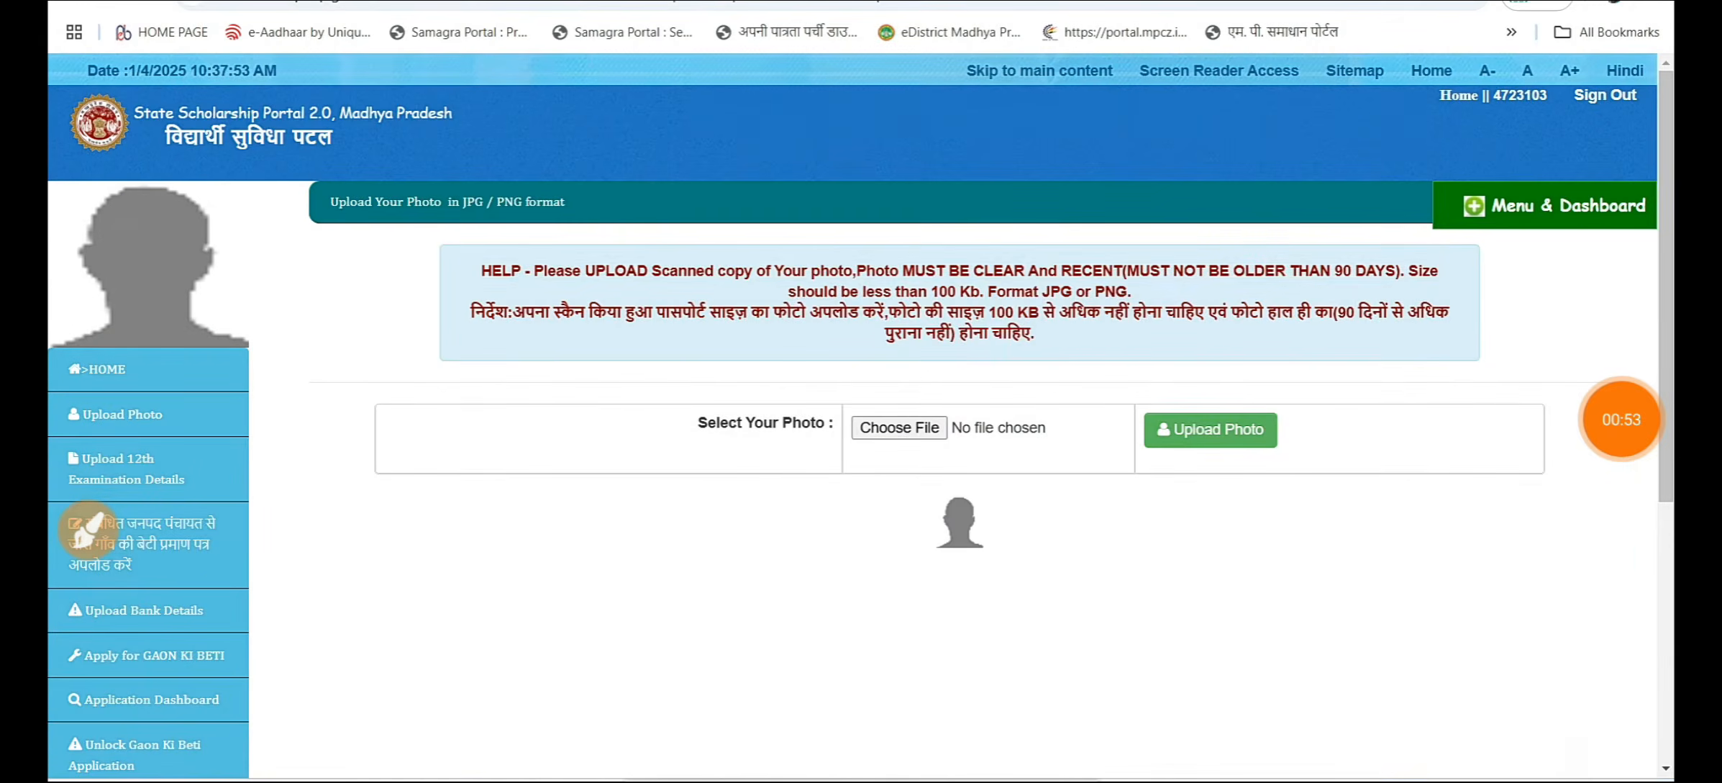
- Circle the photo size and format rule in the help text and write an underlined "100KB" below it
left_click(88, 530)
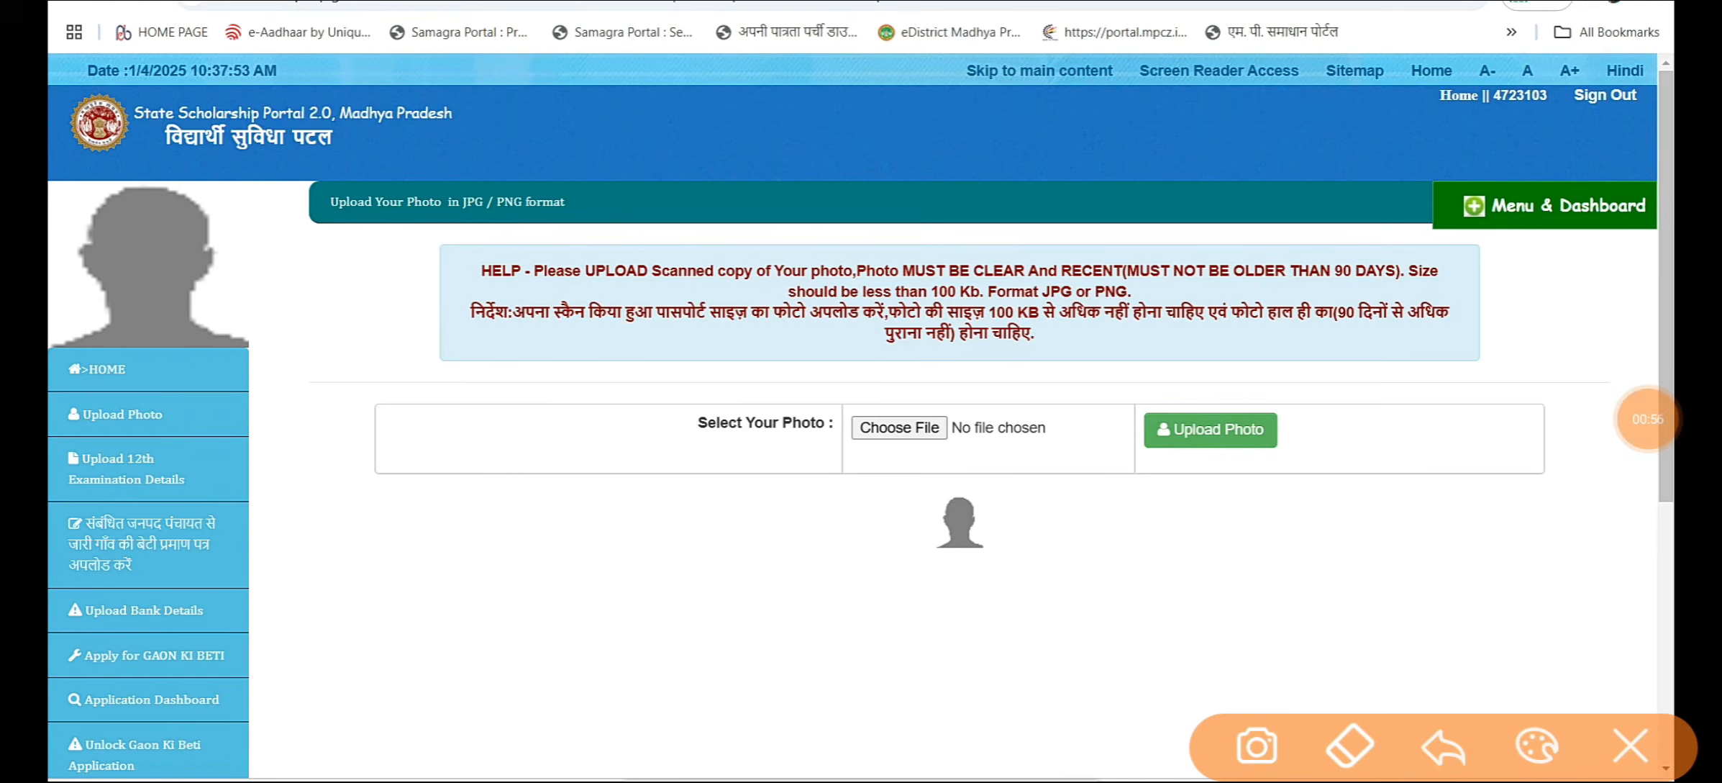
mouse_move(1083, 273)
left_mouse_down()
mouse_move(1079, 335)
mouse_move(1003, 292)
left_mouse_up()
left_click_drag(453, 585, 456, 647)
left_click_drag(532, 543, 568, 522)
left_click_drag(626, 478, 654, 571)
left_click_drag(685, 440, 736, 534)
left_click_drag(741, 433, 789, 494)
mouse_move(773, 469)
left_mouse_down()
mouse_move(790, 467)
mouse_move(780, 539)
left_mouse_up()
left_click_drag(492, 707, 915, 504)
- Write "0-100KB" with a double underline beside the photo upload row, and clear all markings
mouse_move(968, 560)
left_mouse_down()
mouse_move(1020, 603)
mouse_move(957, 568)
left_mouse_up()
left_click_drag(1058, 552, 1140, 474)
left_click_drag(1151, 435, 1190, 536)
left_click_drag(1281, 435, 1288, 450)
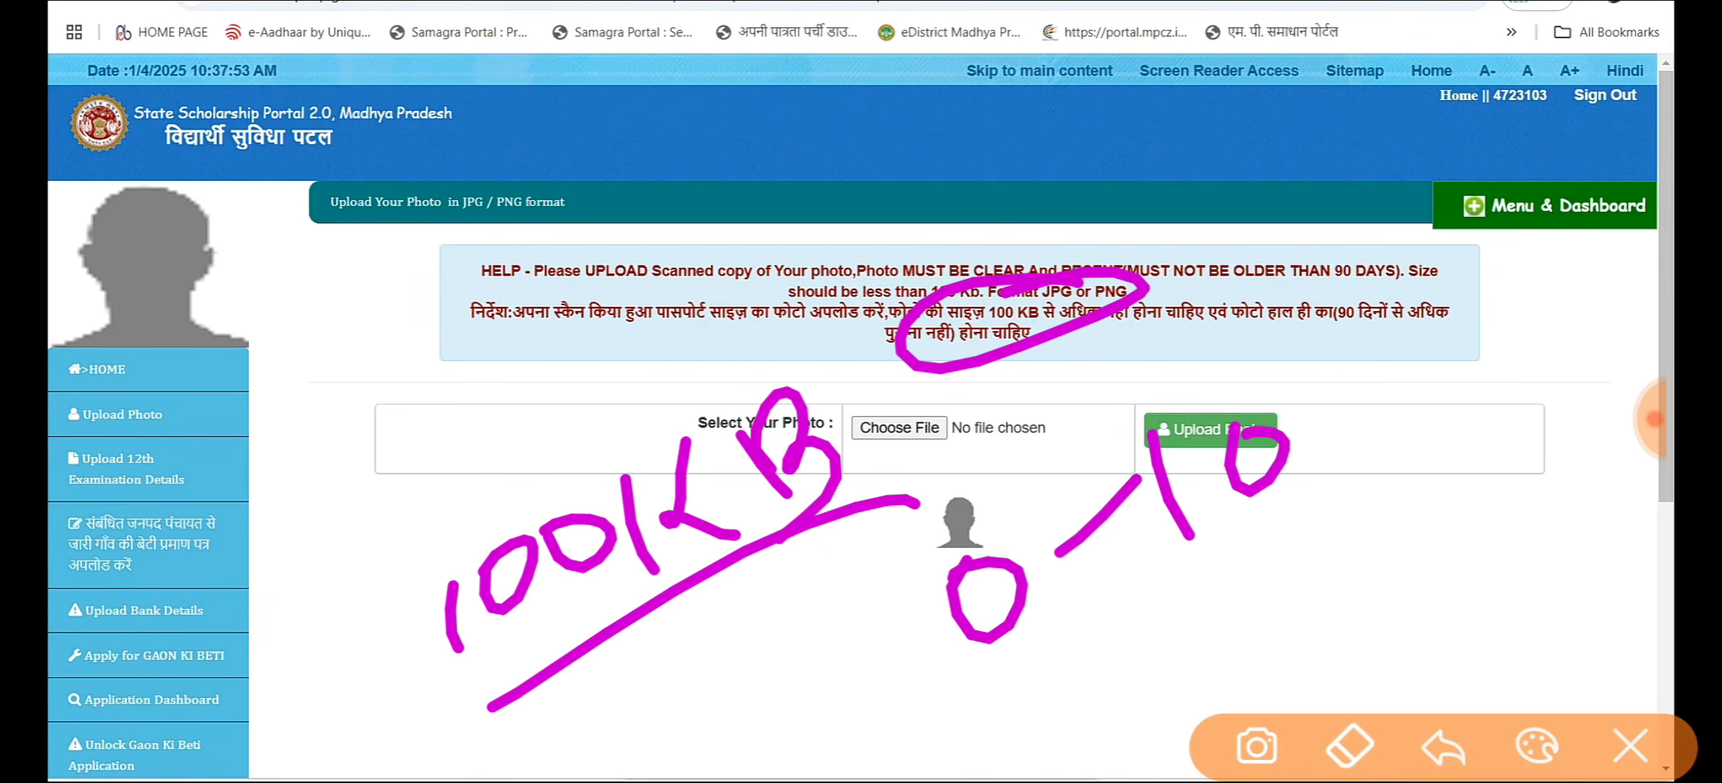
left_click_drag(1352, 388, 1371, 417)
left_click_drag(1406, 316, 1419, 438)
mouse_move(1471, 310)
left_mouse_down()
mouse_move(1451, 349)
mouse_move(1486, 397)
left_mouse_up()
left_click_drag(1504, 291, 1536, 375)
mouse_move(1518, 302)
left_mouse_down()
mouse_move(1554, 323)
mouse_move(1539, 410)
left_mouse_up()
left_click_drag(1191, 623, 1565, 473)
left_click_drag(1320, 634, 1648, 462)
left_click(1630, 746)
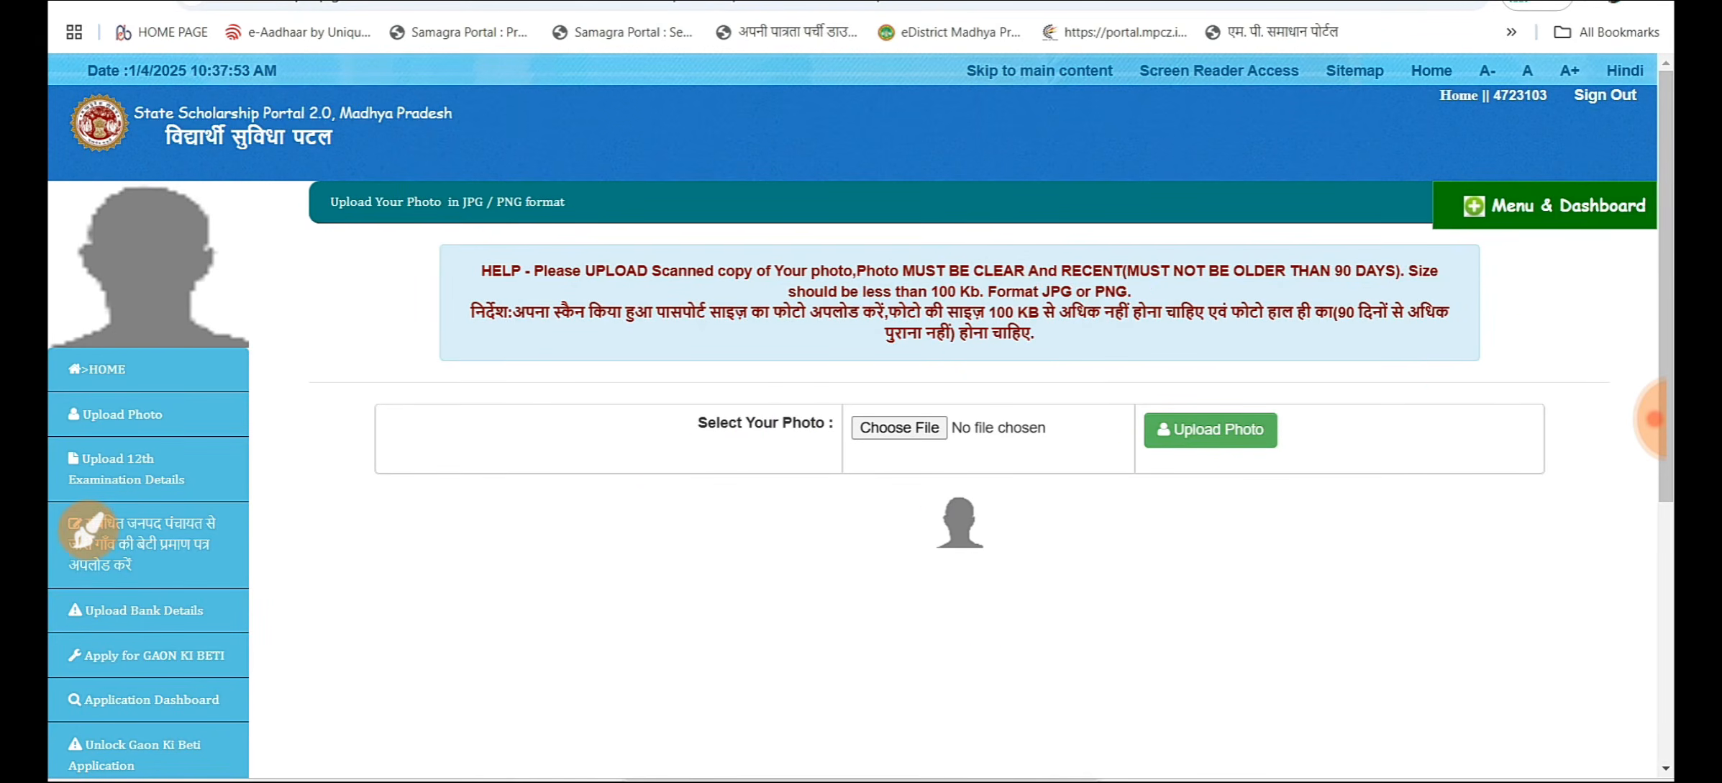
- Circle the 90-day photo age rule, underline the size limit text, and mark Choose File and Upload Photo
left_click(86, 529)
mouse_move(1450, 253)
left_mouse_down()
mouse_move(1311, 283)
mouse_move(1389, 251)
left_mouse_up()
left_click_drag(813, 380, 1162, 334)
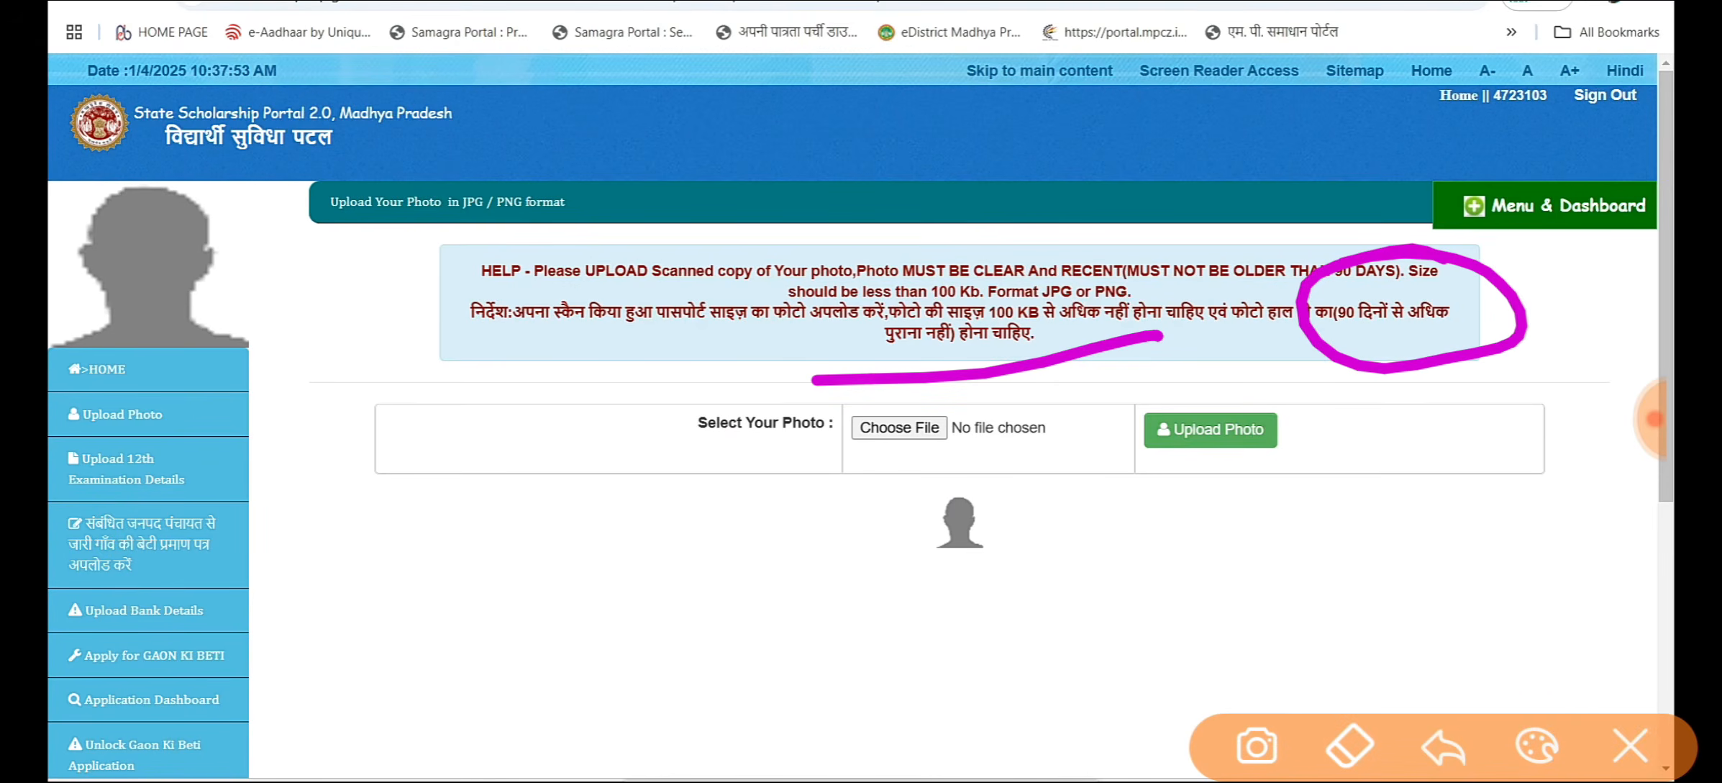
left_click_drag(770, 533, 997, 383)
left_click_drag(1294, 364, 1151, 371)
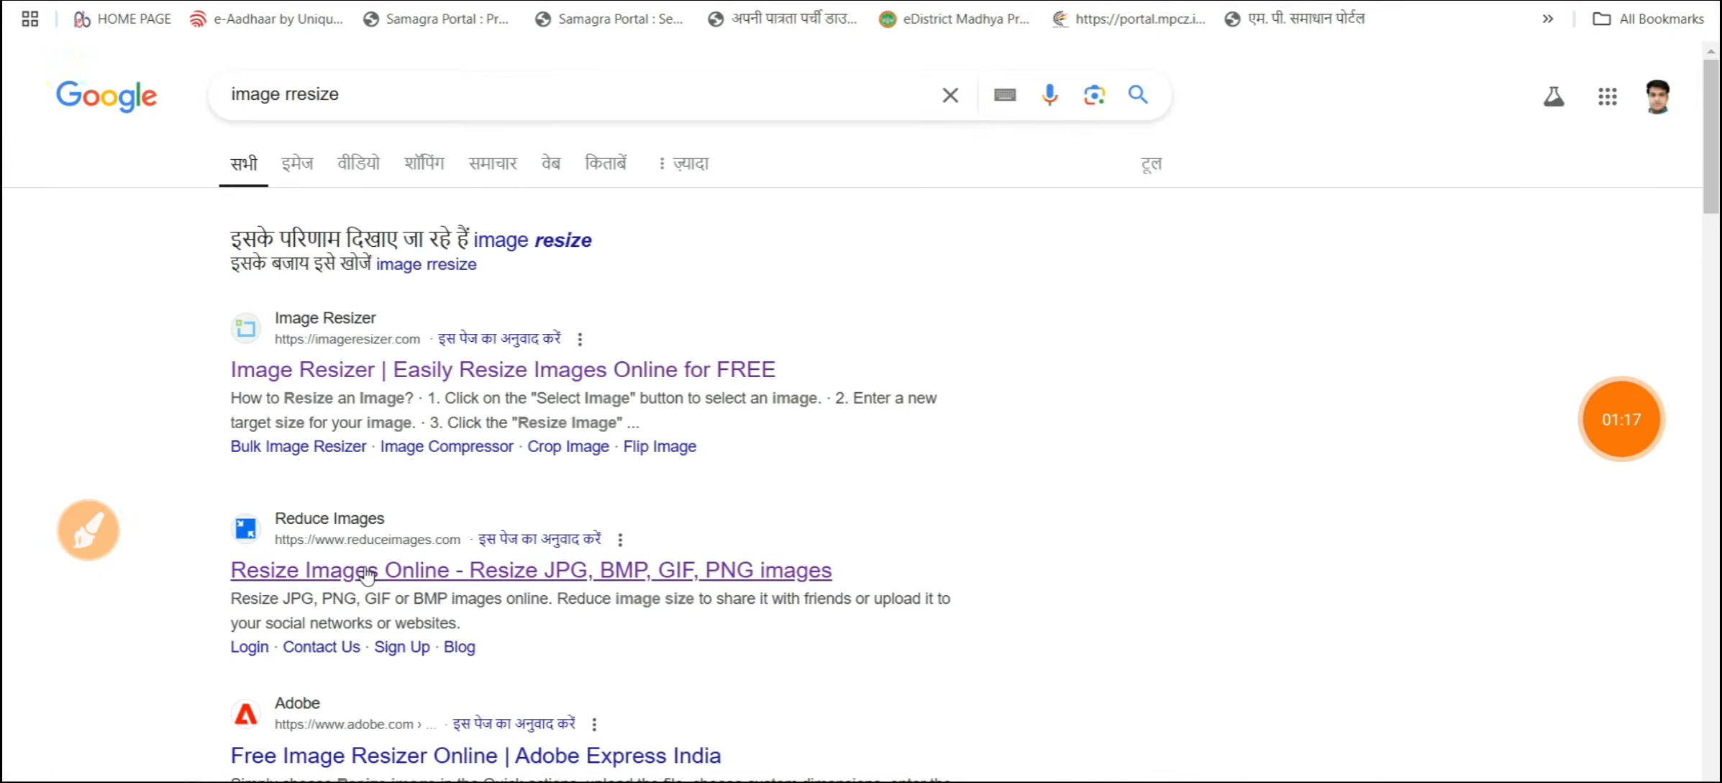
- Open the Reduce Images site from the image resize search results and tick the ReduceImages logo
left_click(88, 530)
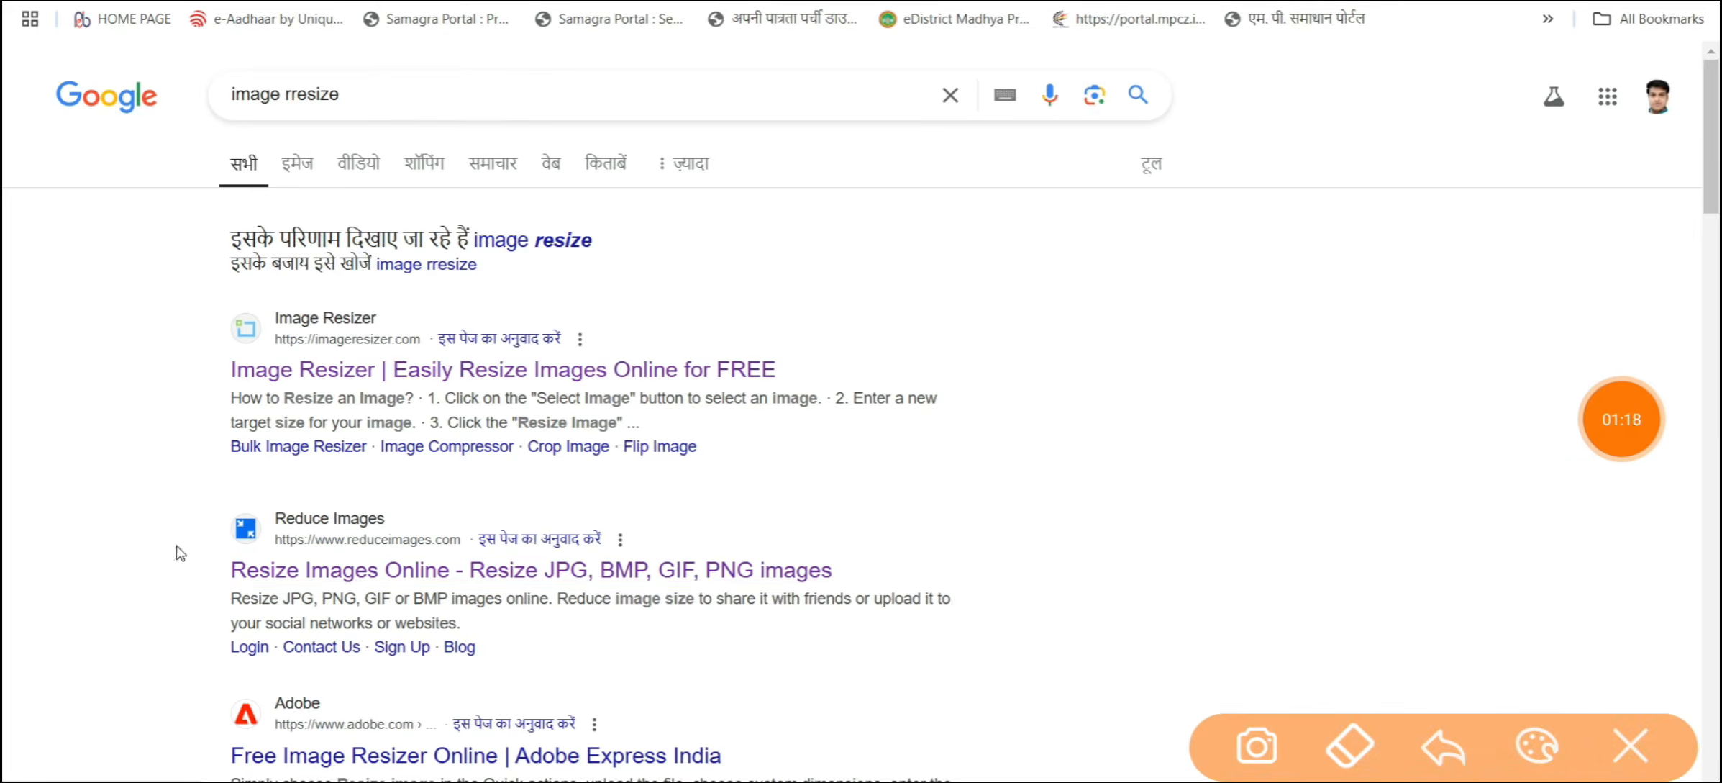
left_click(762, 568)
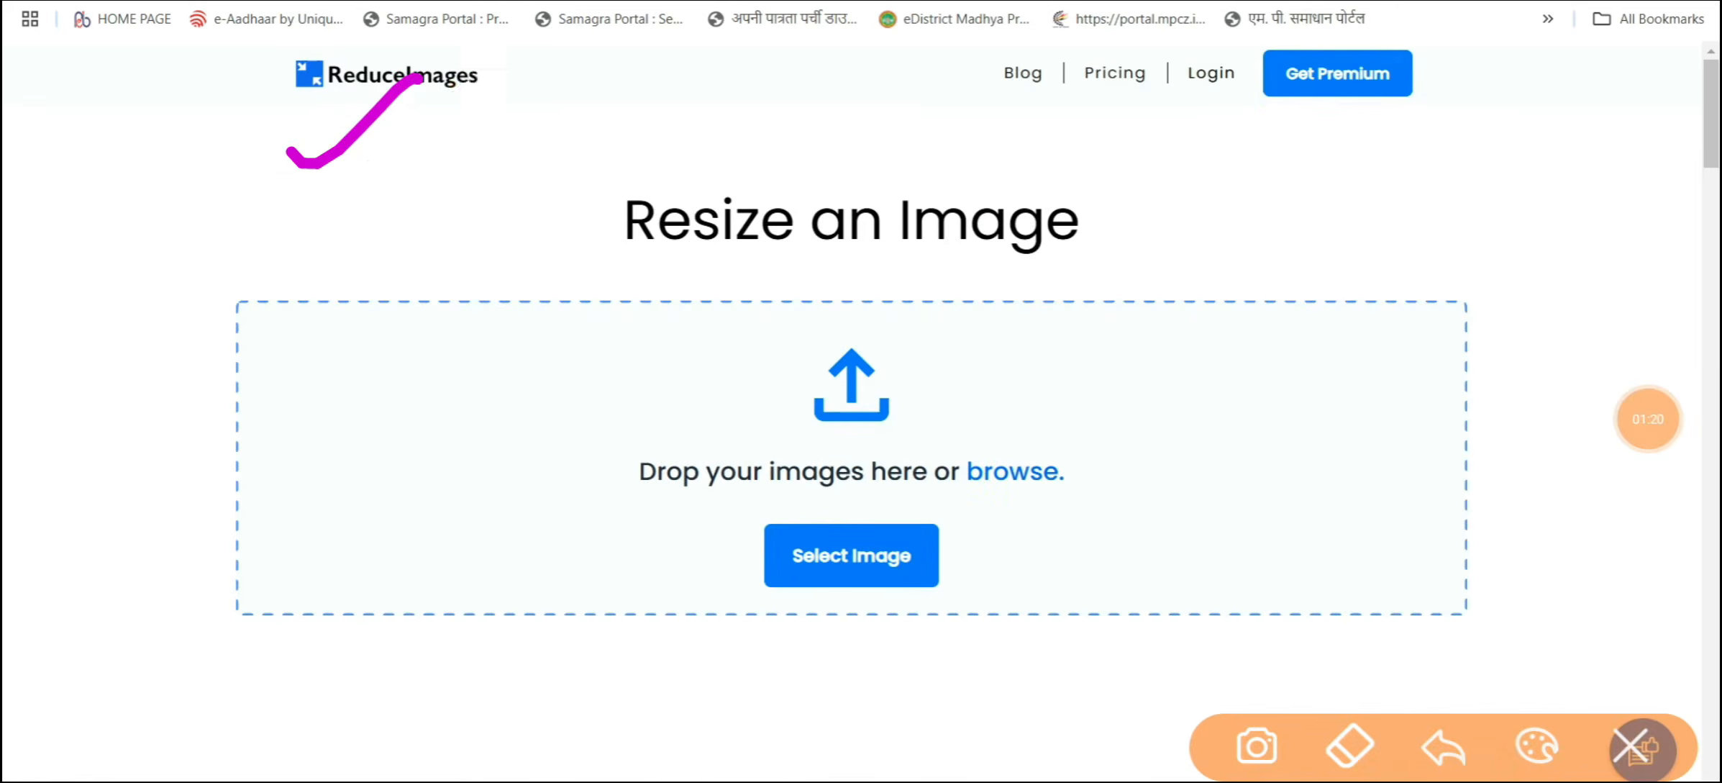
left_click_drag(339, 170, 492, 71)
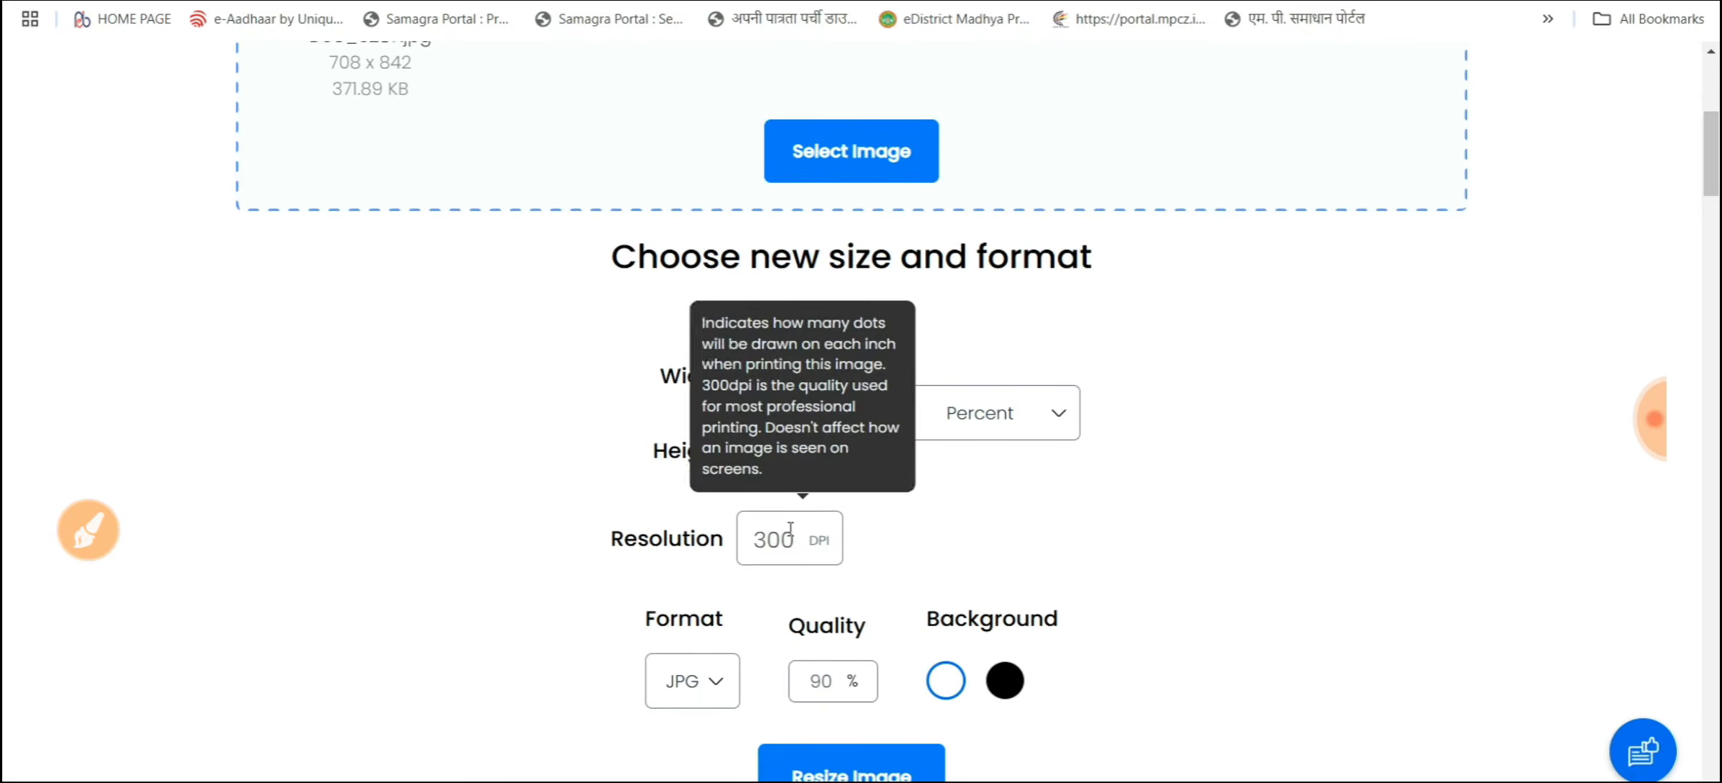
- Set the resized photo's resolution to 300 DPI and its quality to 80%
left_click_drag(786, 540, 732, 538)
type("300")
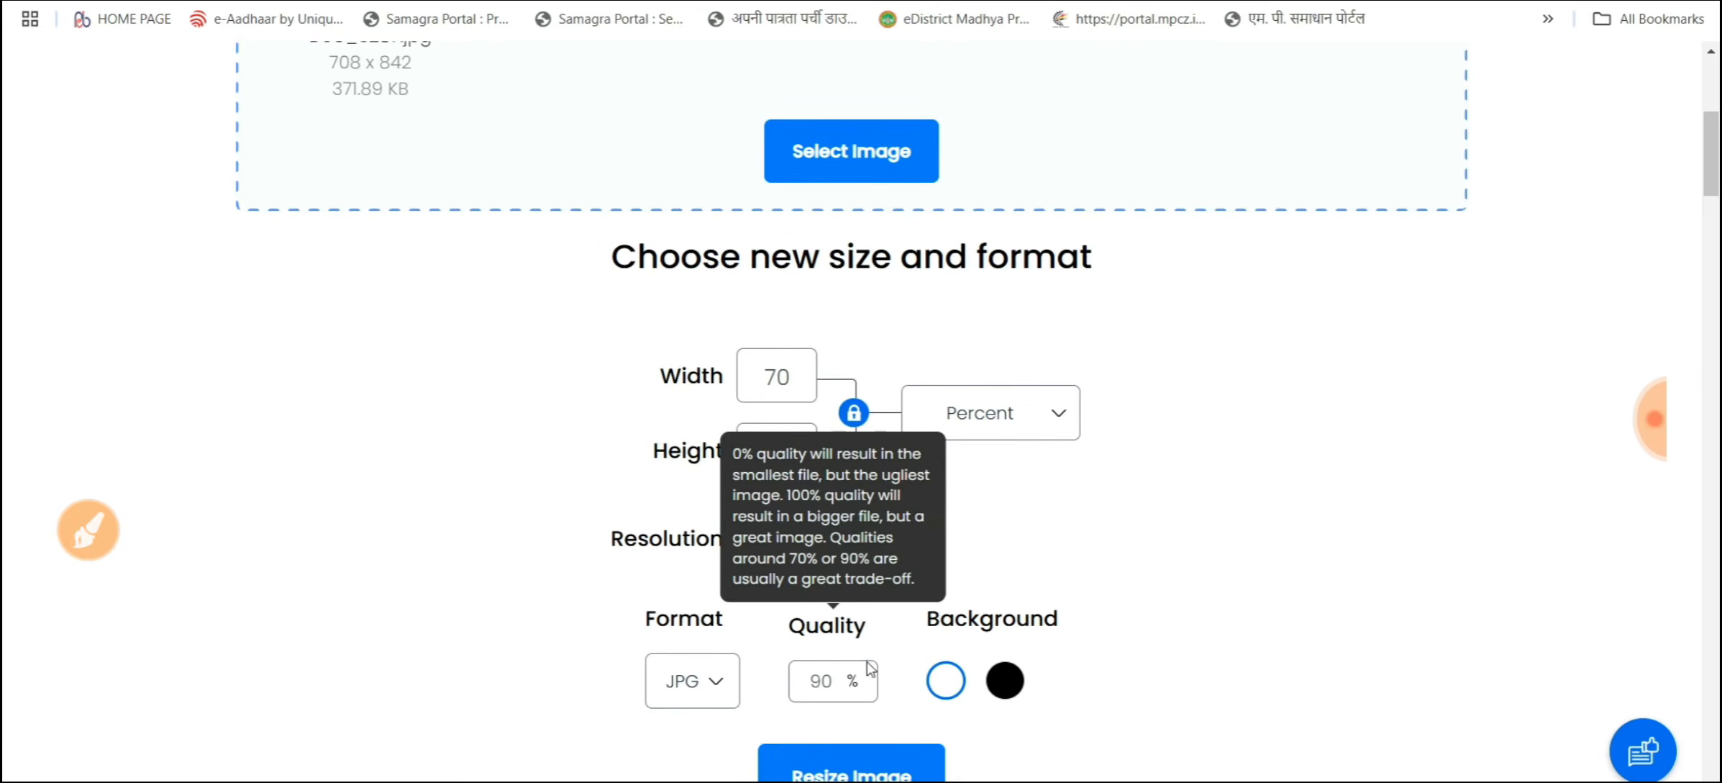
double_click(822, 682)
type("8")
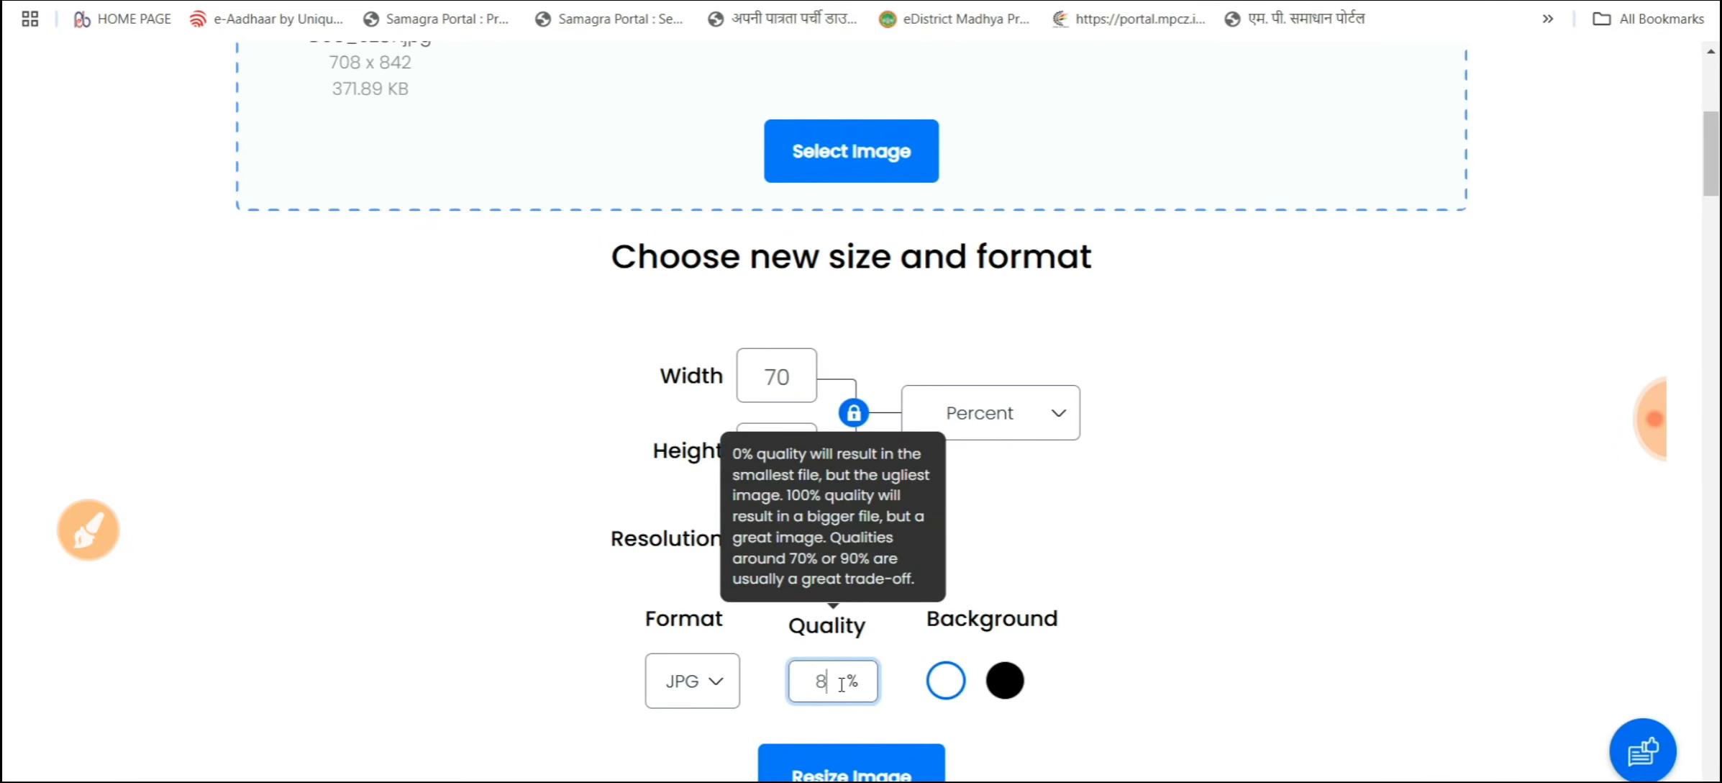
type("0")
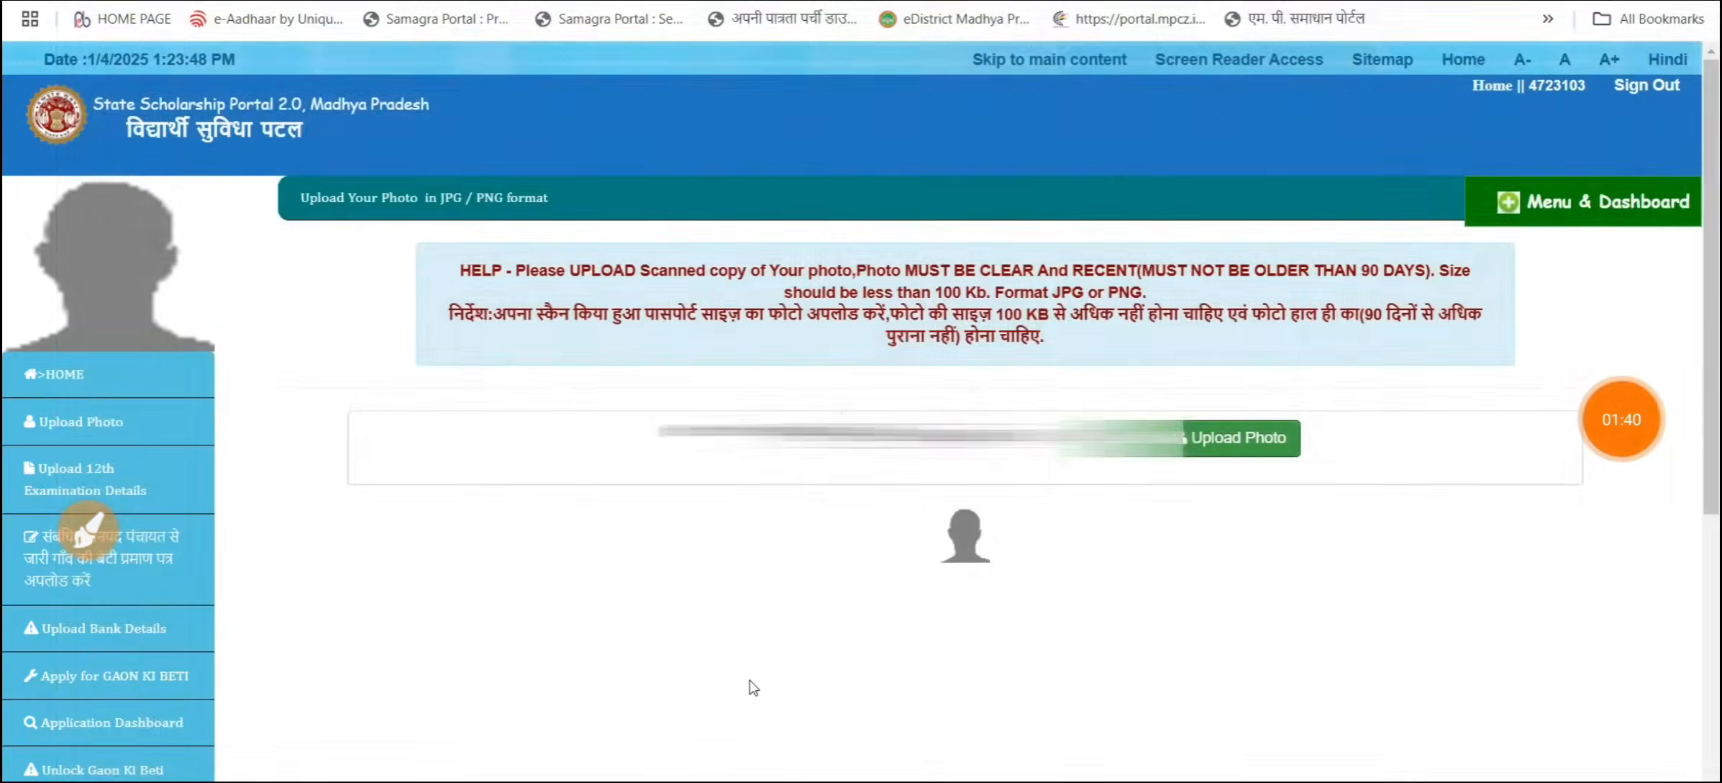
- Circle the Choose File and Upload Photo controls in the photo upload row, and clear the markings
left_click(89, 530)
left_click_drag(811, 391, 998, 298)
left_click_drag(943, 379, 1083, 298)
mouse_move(1321, 353)
left_mouse_down()
mouse_move(1396, 345)
mouse_move(1196, 356)
left_mouse_up()
left_click(1630, 746)
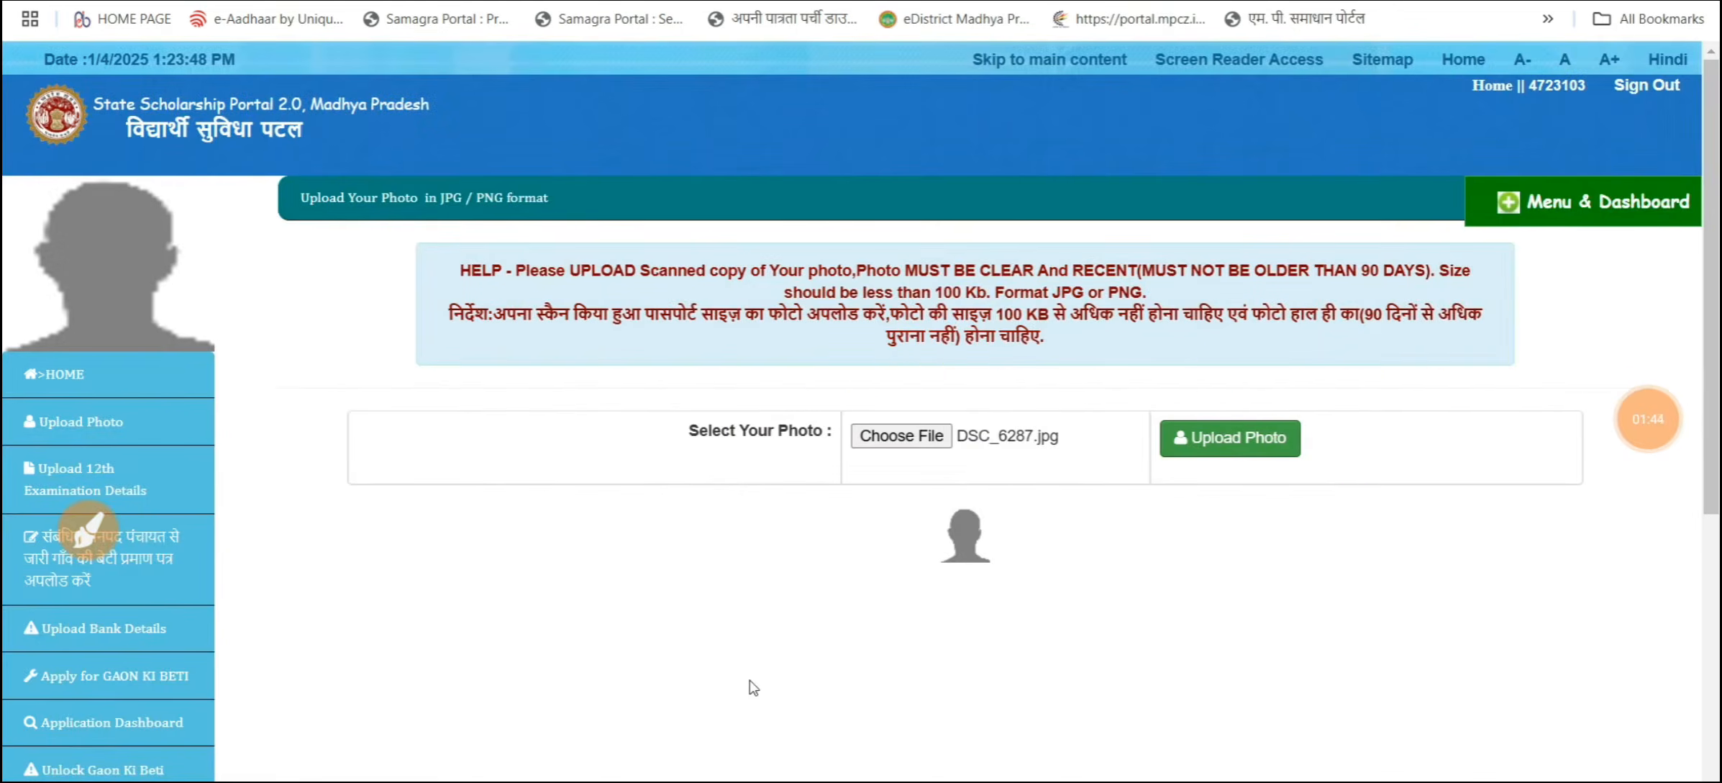
left_click(1648, 419)
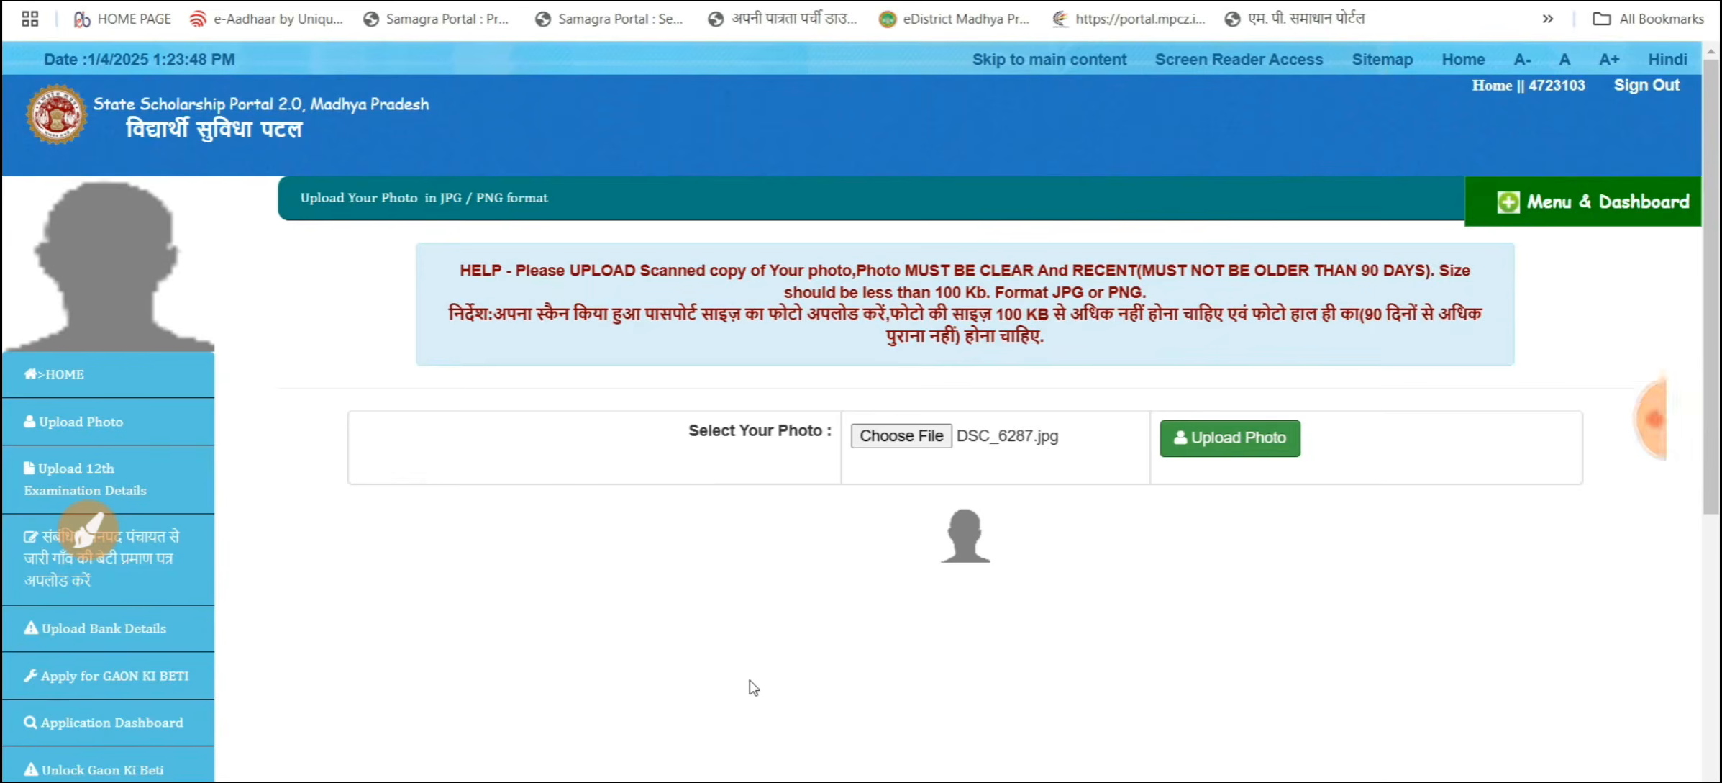
left_click(1587, 295)
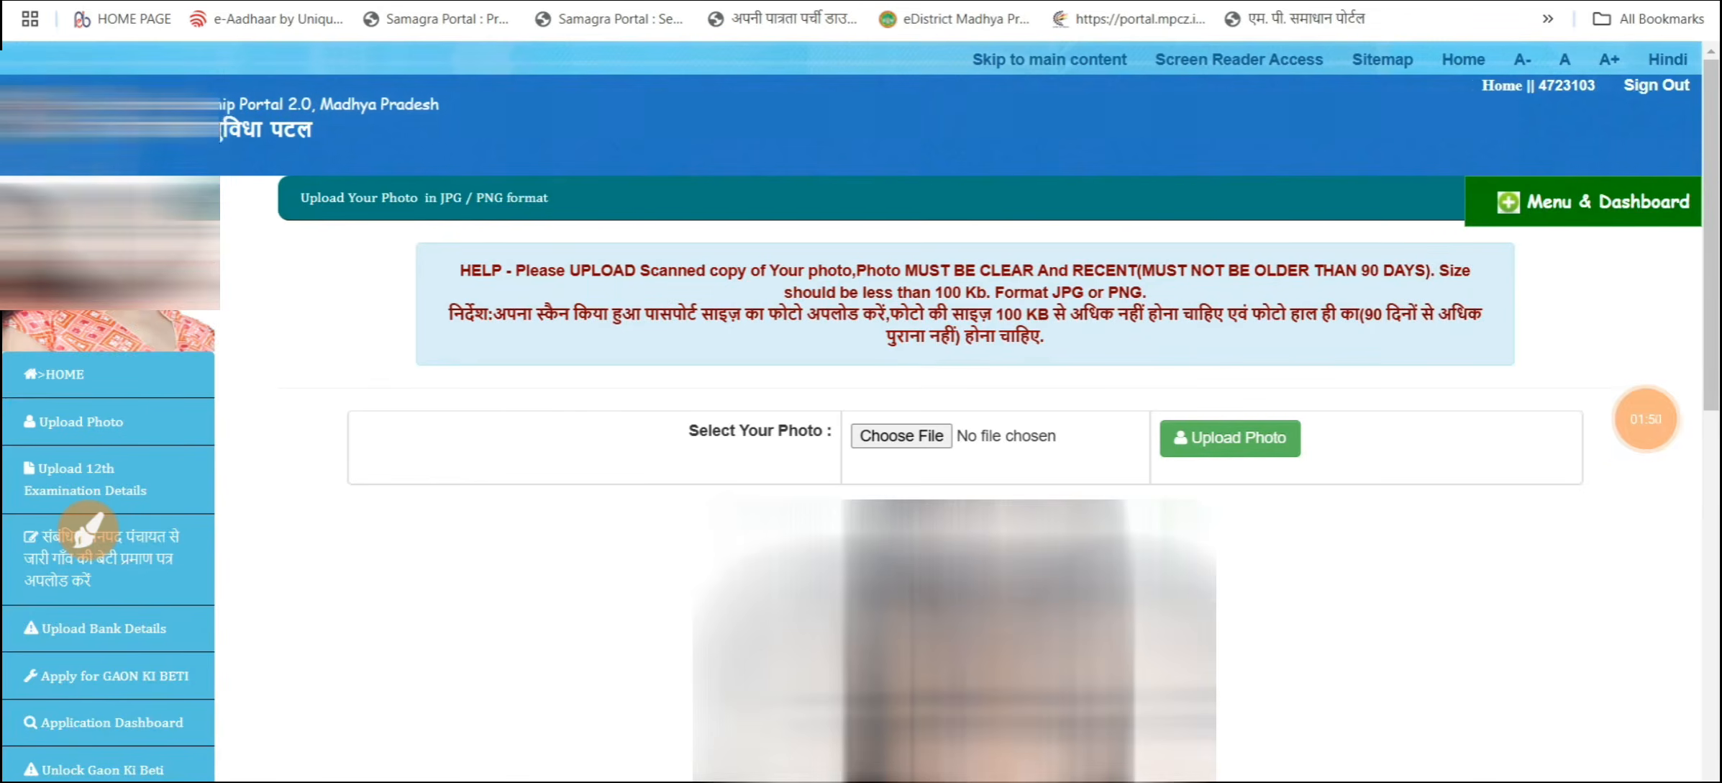
- Mark the Upload 12th Examination Details entry with a tick and a bracket stroke, and clear the markings
mouse_move(1712, 335)
left_mouse_down()
mouse_move(1712, 507)
mouse_move(1719, 345)
left_mouse_up()
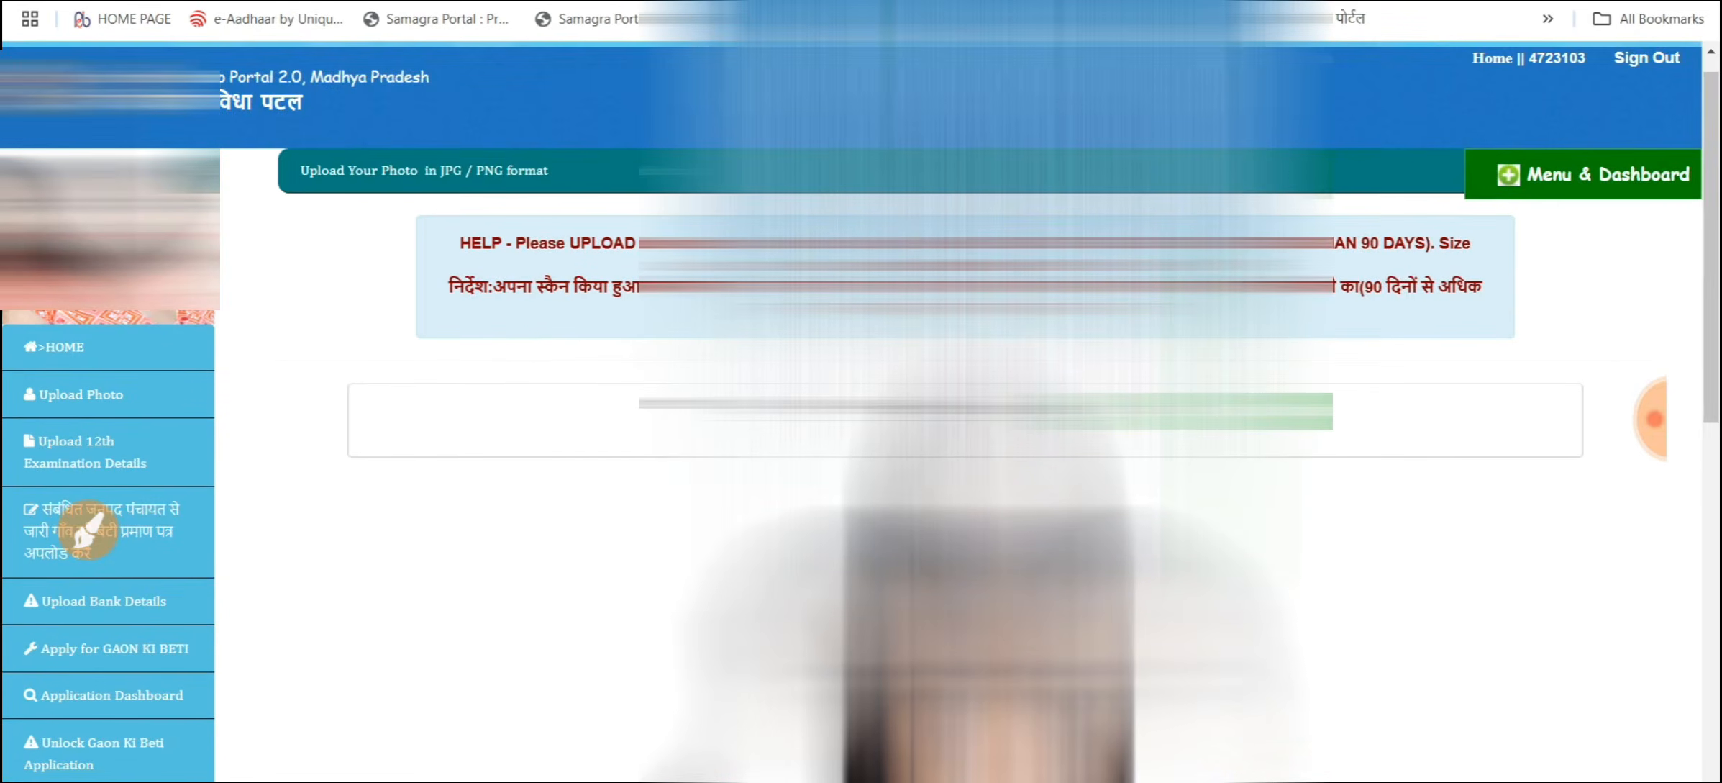
left_click(88, 530)
mouse_move(147, 441)
left_mouse_down()
mouse_move(160, 451)
mouse_move(284, 387)
left_mouse_up()
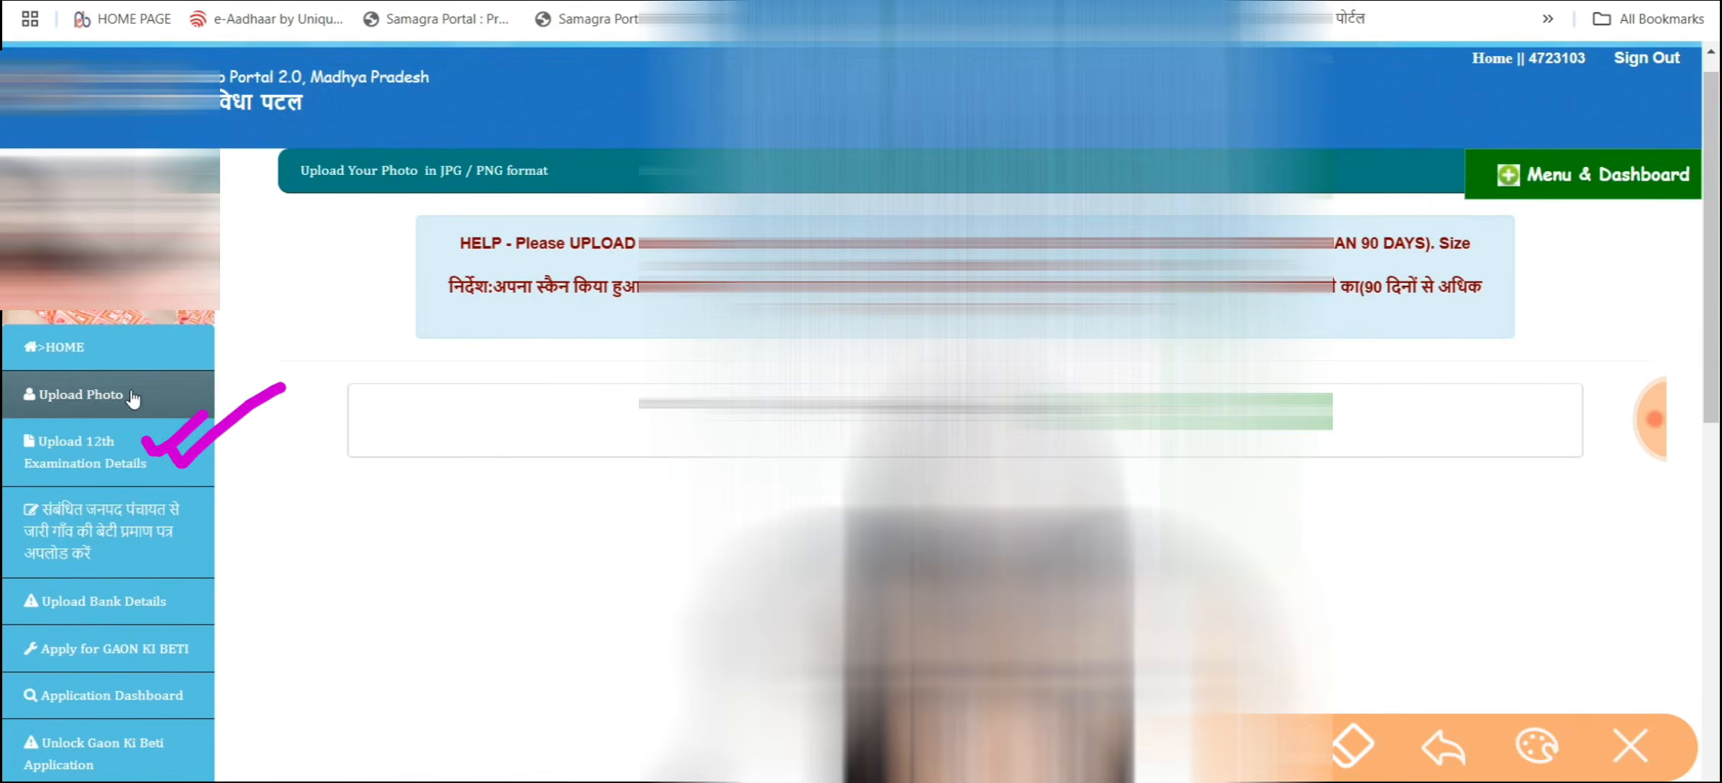
mouse_move(148, 419)
left_mouse_down()
mouse_move(195, 469)
mouse_move(144, 490)
left_mouse_up()
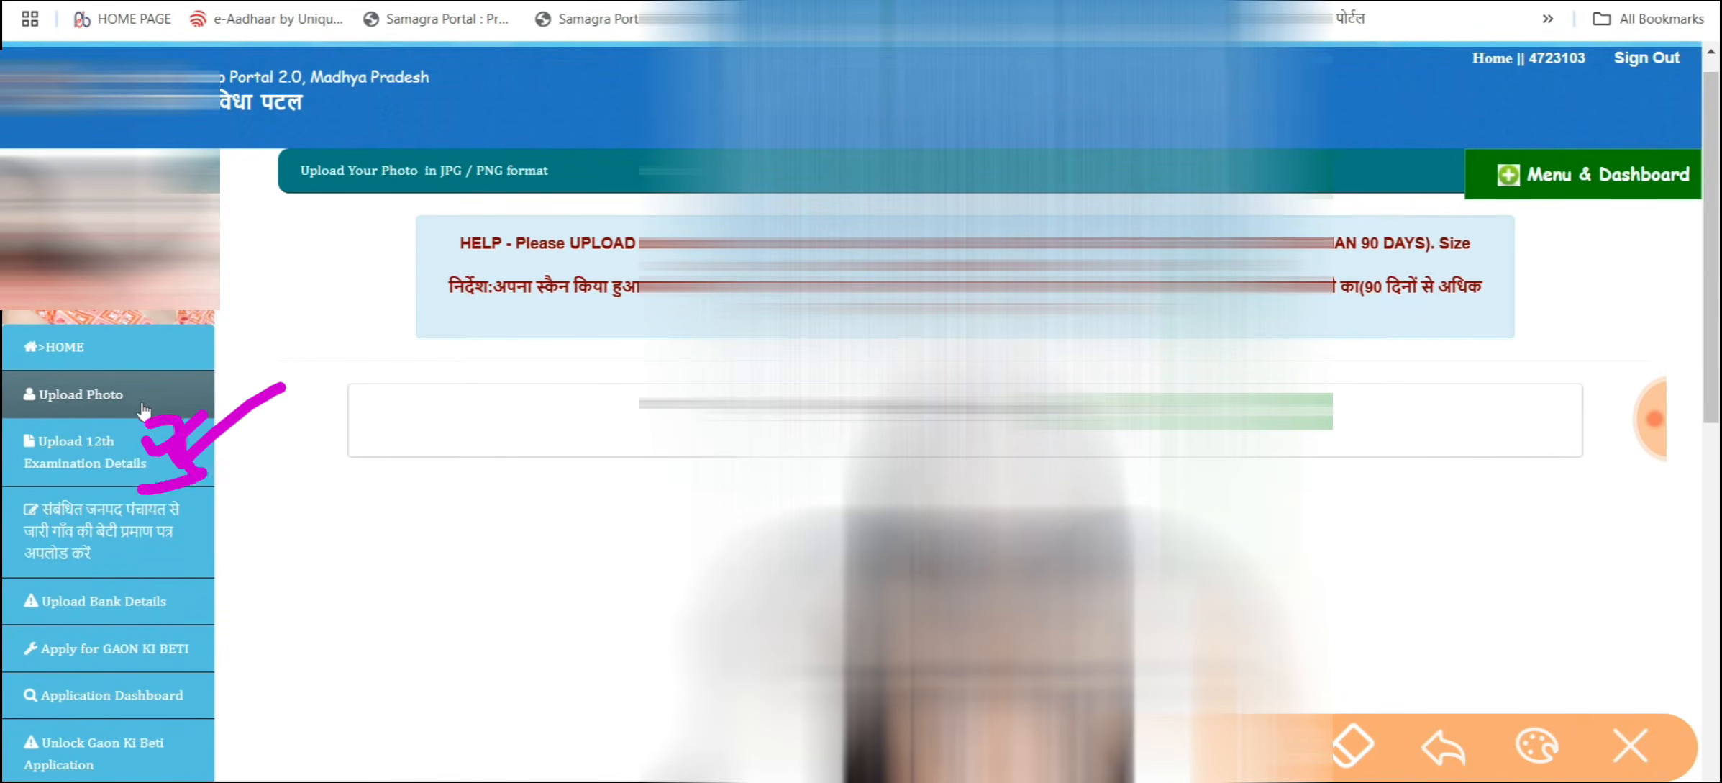
left_click(1630, 745)
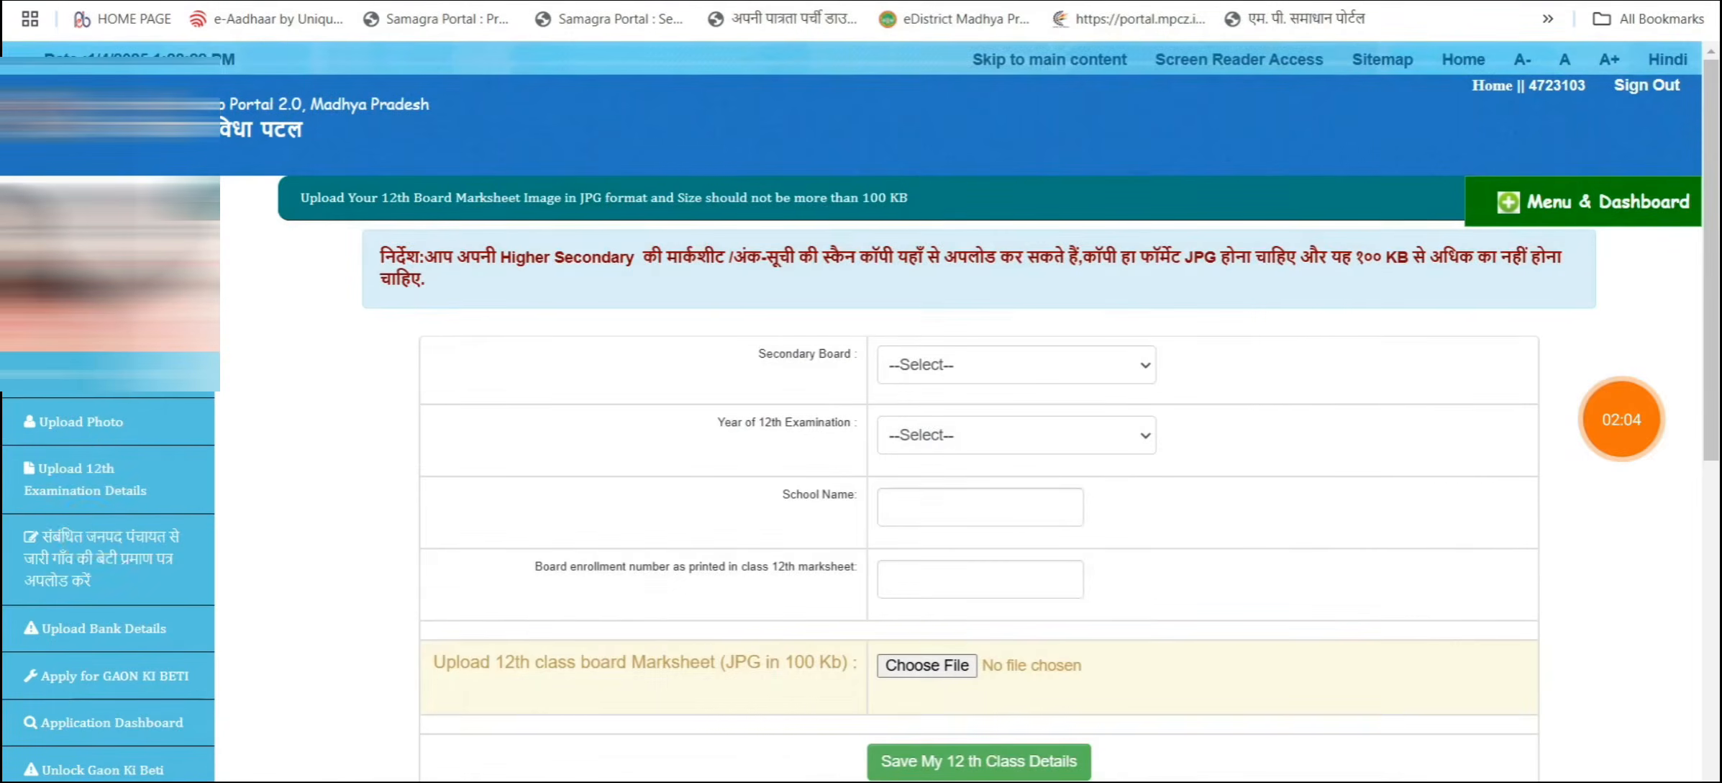
- Outline the 12th examination form and mark its board, year, school name and enrollment number fields, and clear the markings
left_click(87, 529)
mouse_move(798, 296)
left_mouse_down()
mouse_move(475, 619)
mouse_move(1072, 658)
mouse_move(1283, 308)
mouse_move(753, 311)
left_mouse_up()
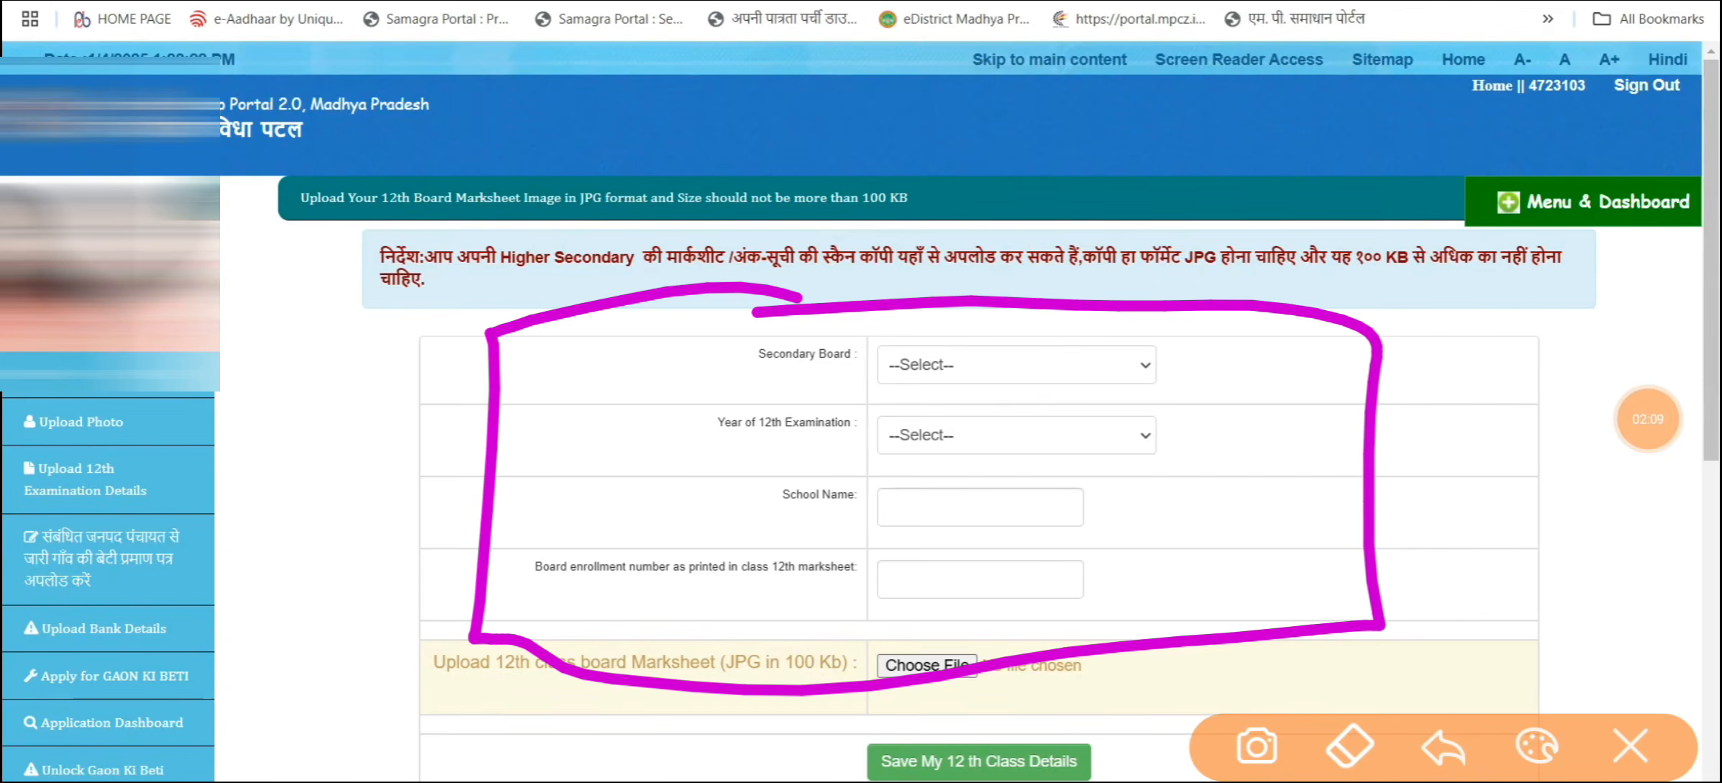
mouse_move(925, 333)
left_mouse_down()
mouse_move(982, 317)
mouse_move(960, 357)
left_mouse_up()
mouse_move(1123, 389)
left_mouse_down()
mouse_move(1121, 413)
mouse_move(1264, 375)
left_mouse_up()
mouse_move(1151, 394)
left_mouse_down()
mouse_move(867, 413)
mouse_move(1160, 384)
left_mouse_up()
mouse_move(1013, 474)
left_mouse_down()
mouse_move(1108, 479)
mouse_move(834, 538)
mouse_move(968, 553)
mouse_move(1034, 447)
left_mouse_up()
mouse_move(1151, 554)
left_mouse_down()
mouse_move(957, 640)
mouse_move(1058, 516)
left_mouse_up()
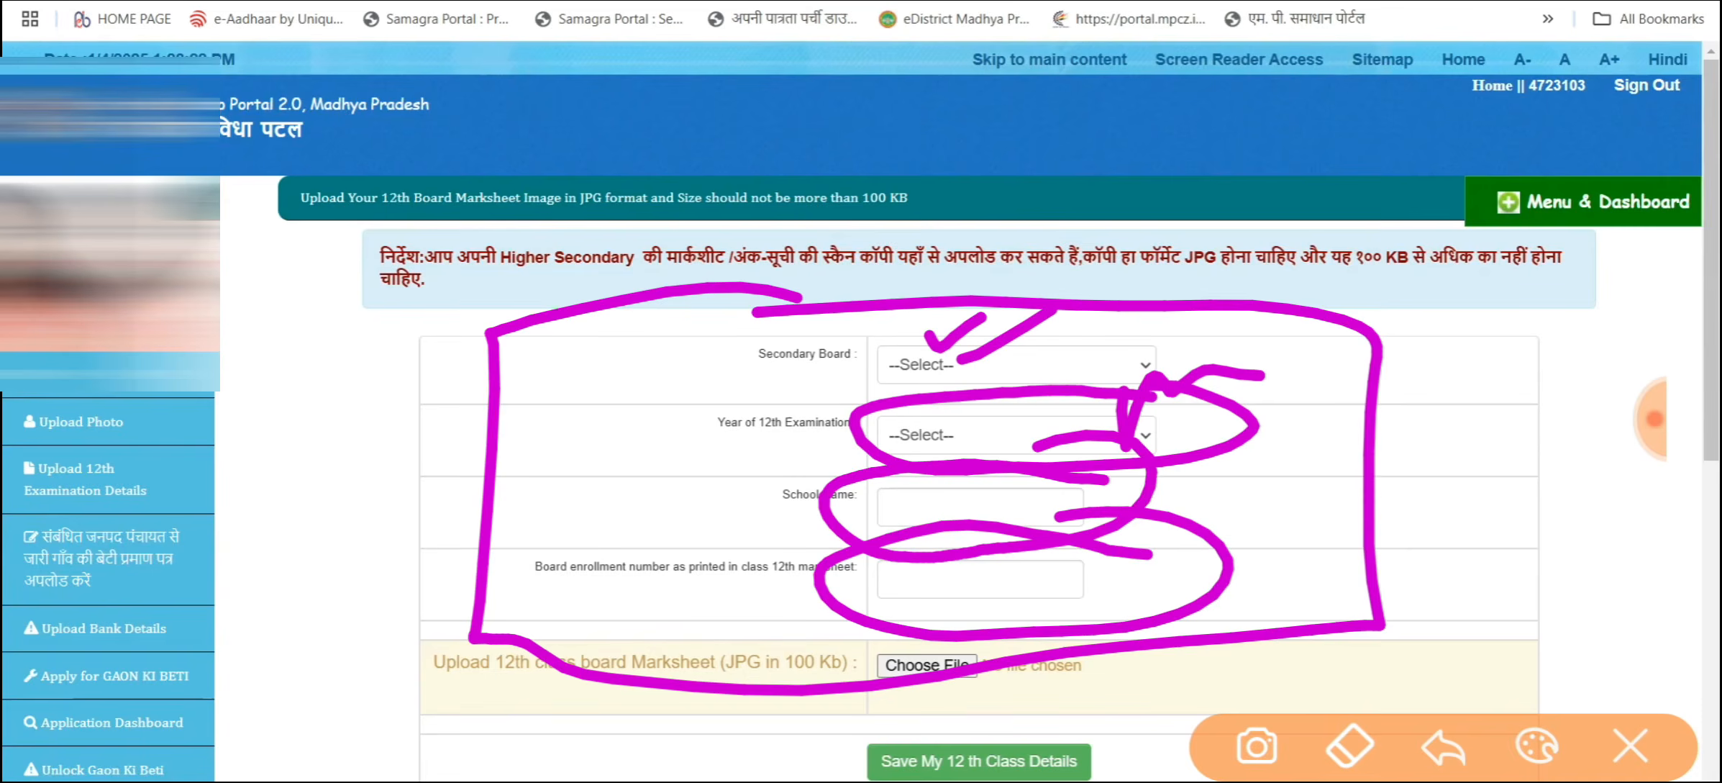
left_click(1630, 745)
- Select MP Board of Secondary Education as the secondary board and 2023-2024 as the year of the 12th examination
left_click(1027, 370)
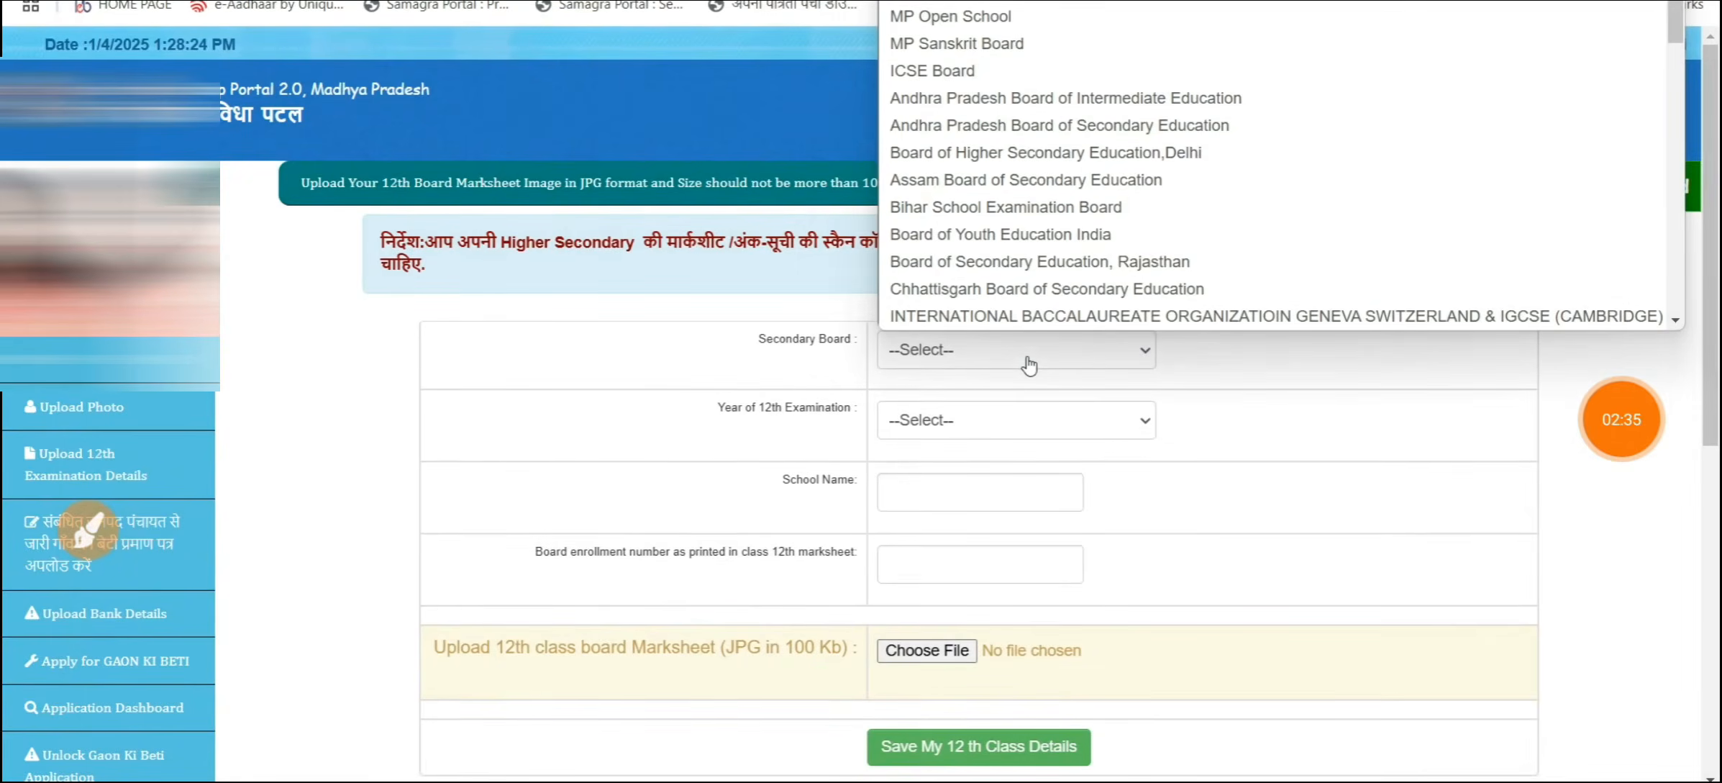
key("Down")
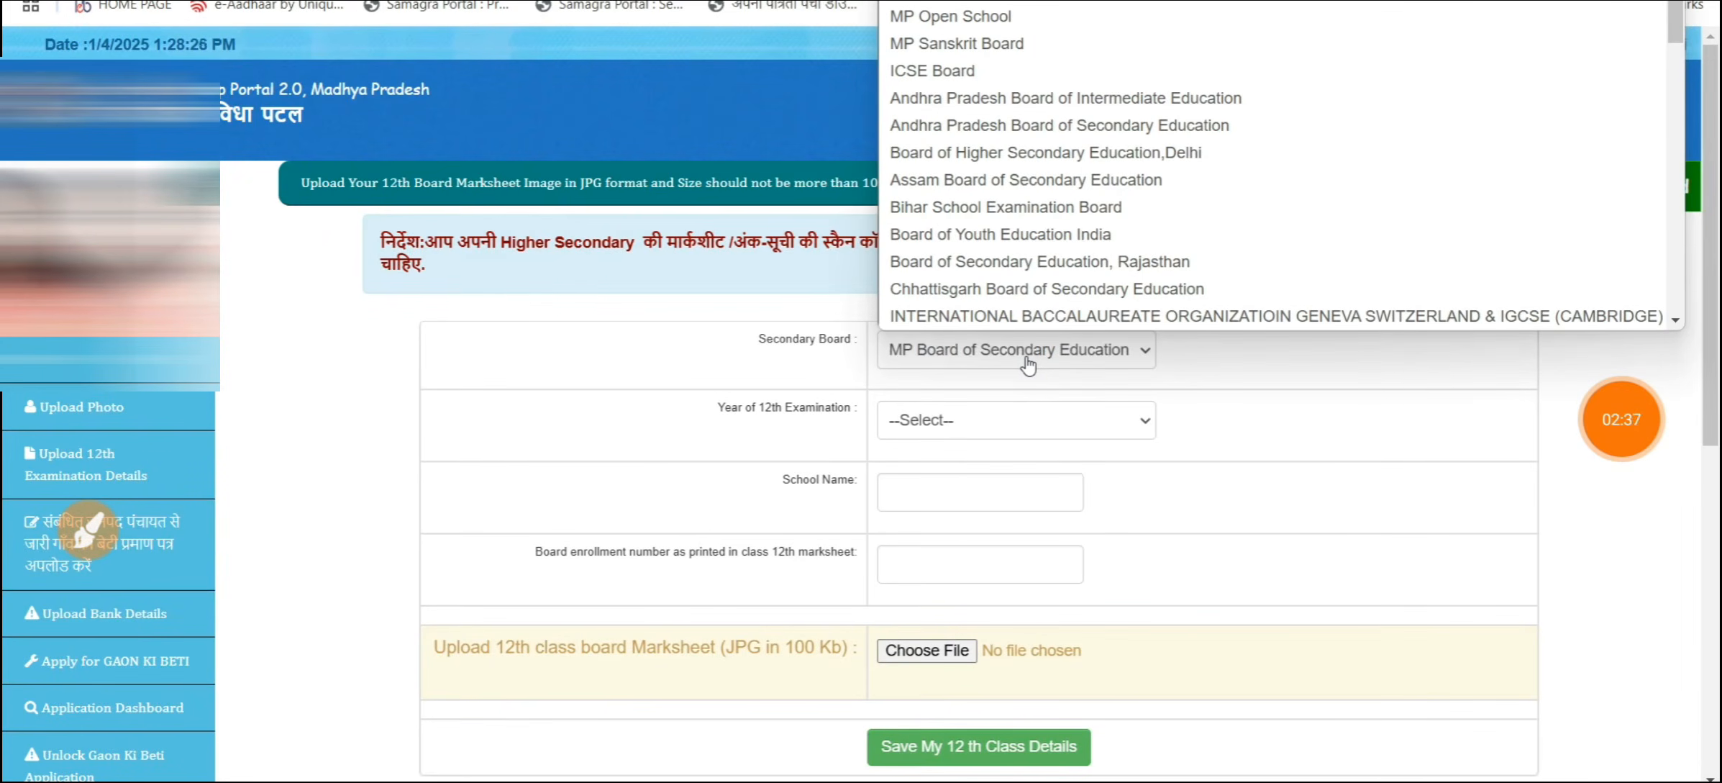
left_click(1027, 367)
left_click(989, 439)
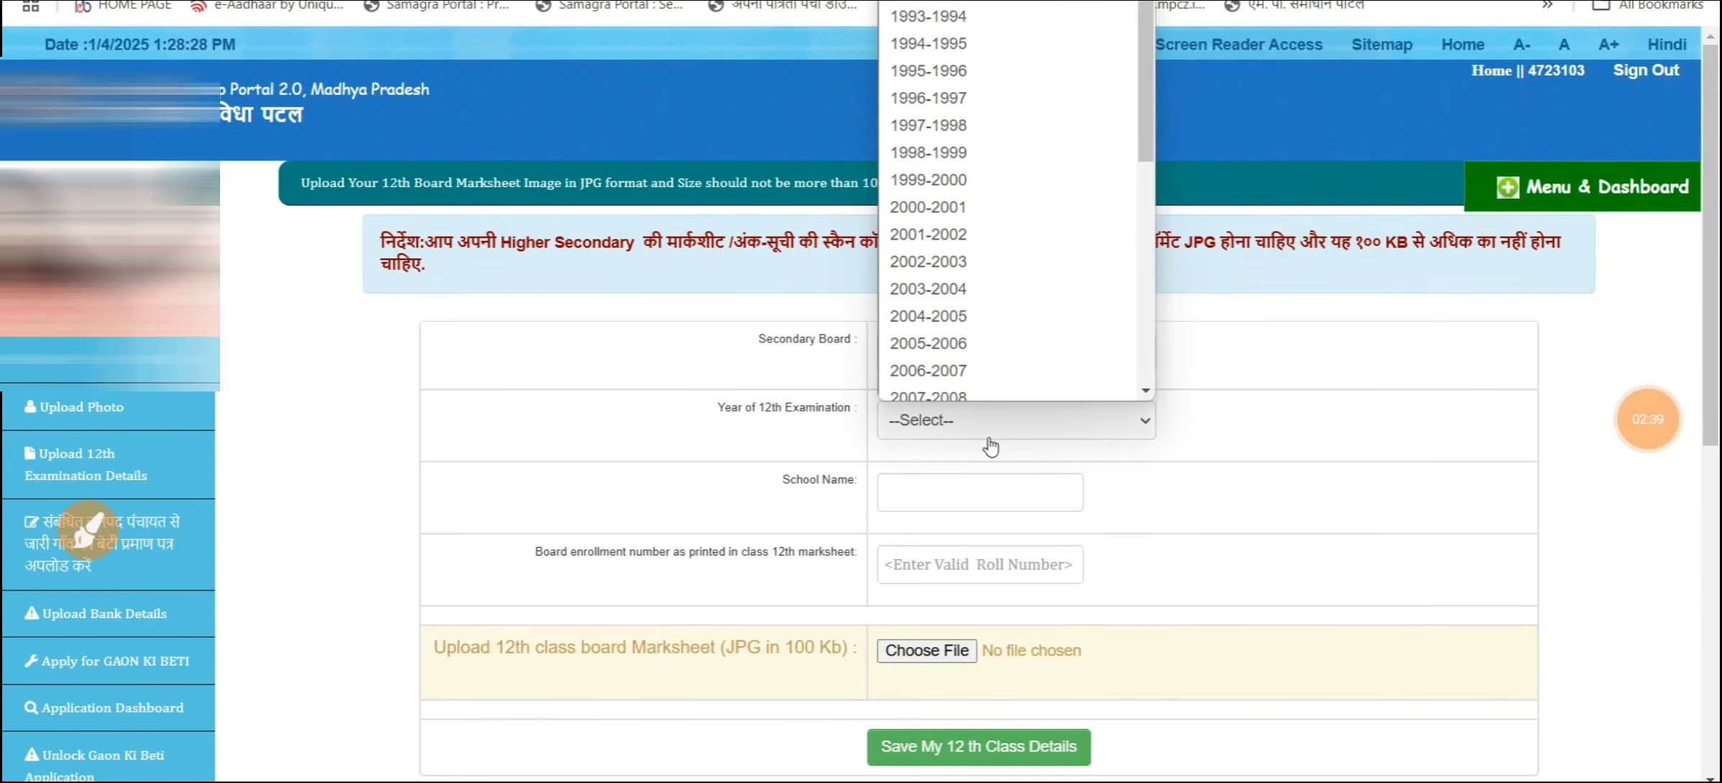
type("2020-2021")
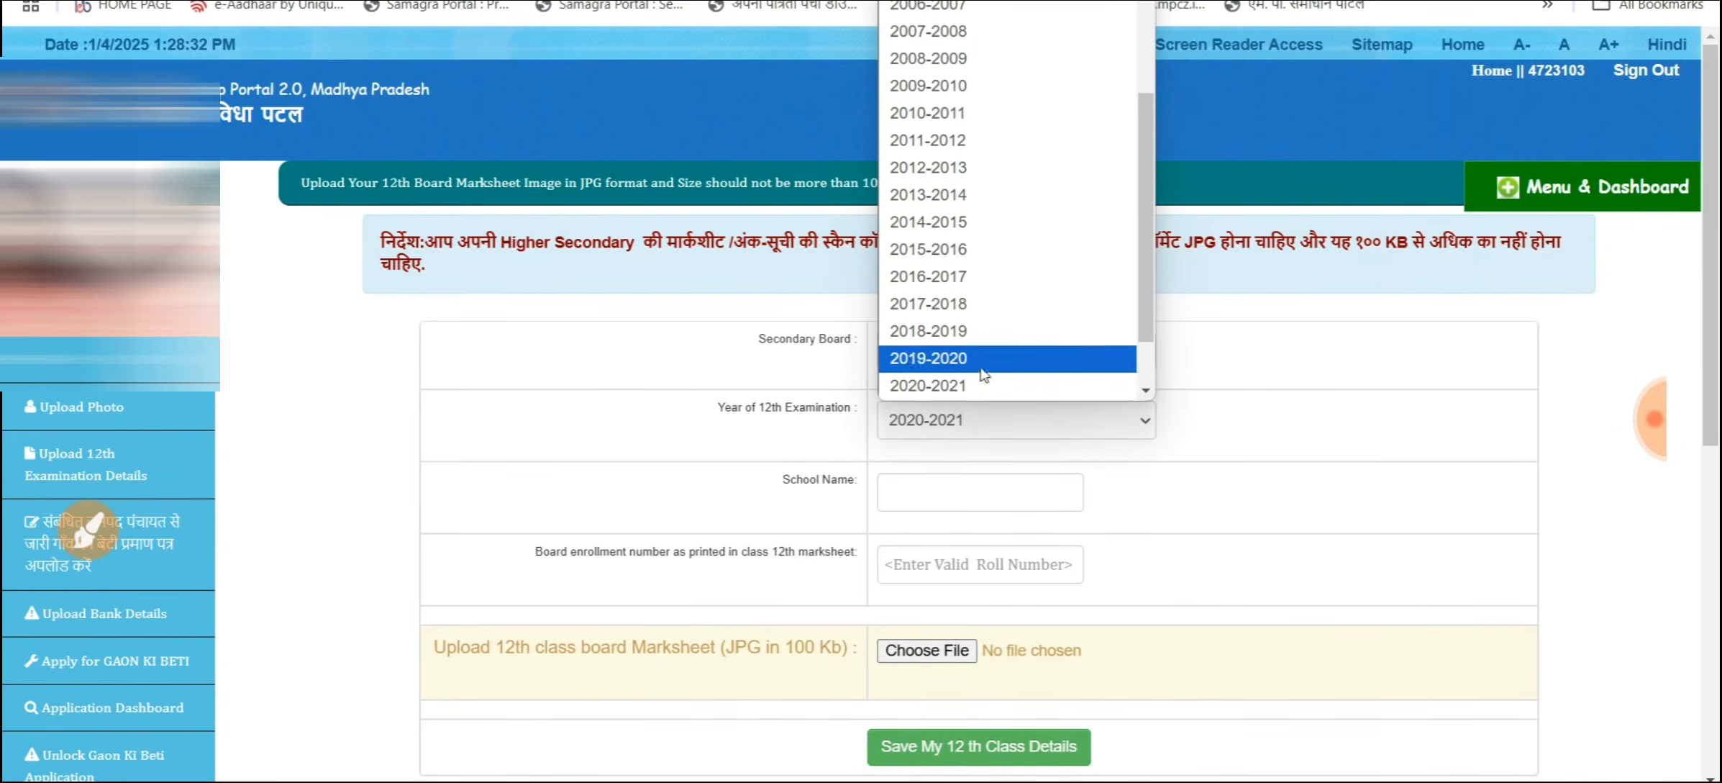
scroll(975, 359, "down", 1)
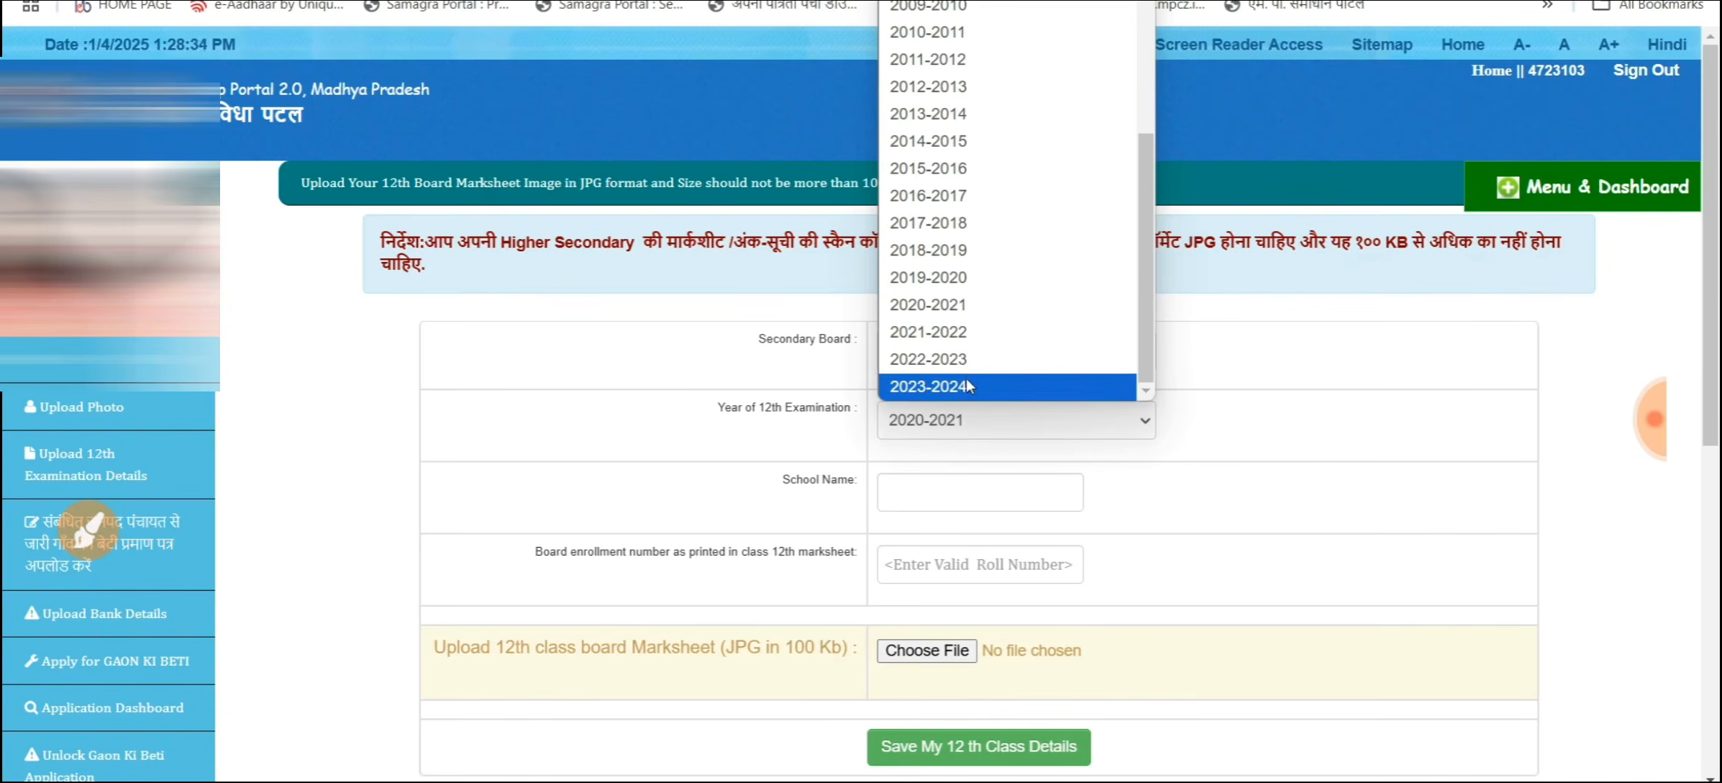
left_click(967, 385)
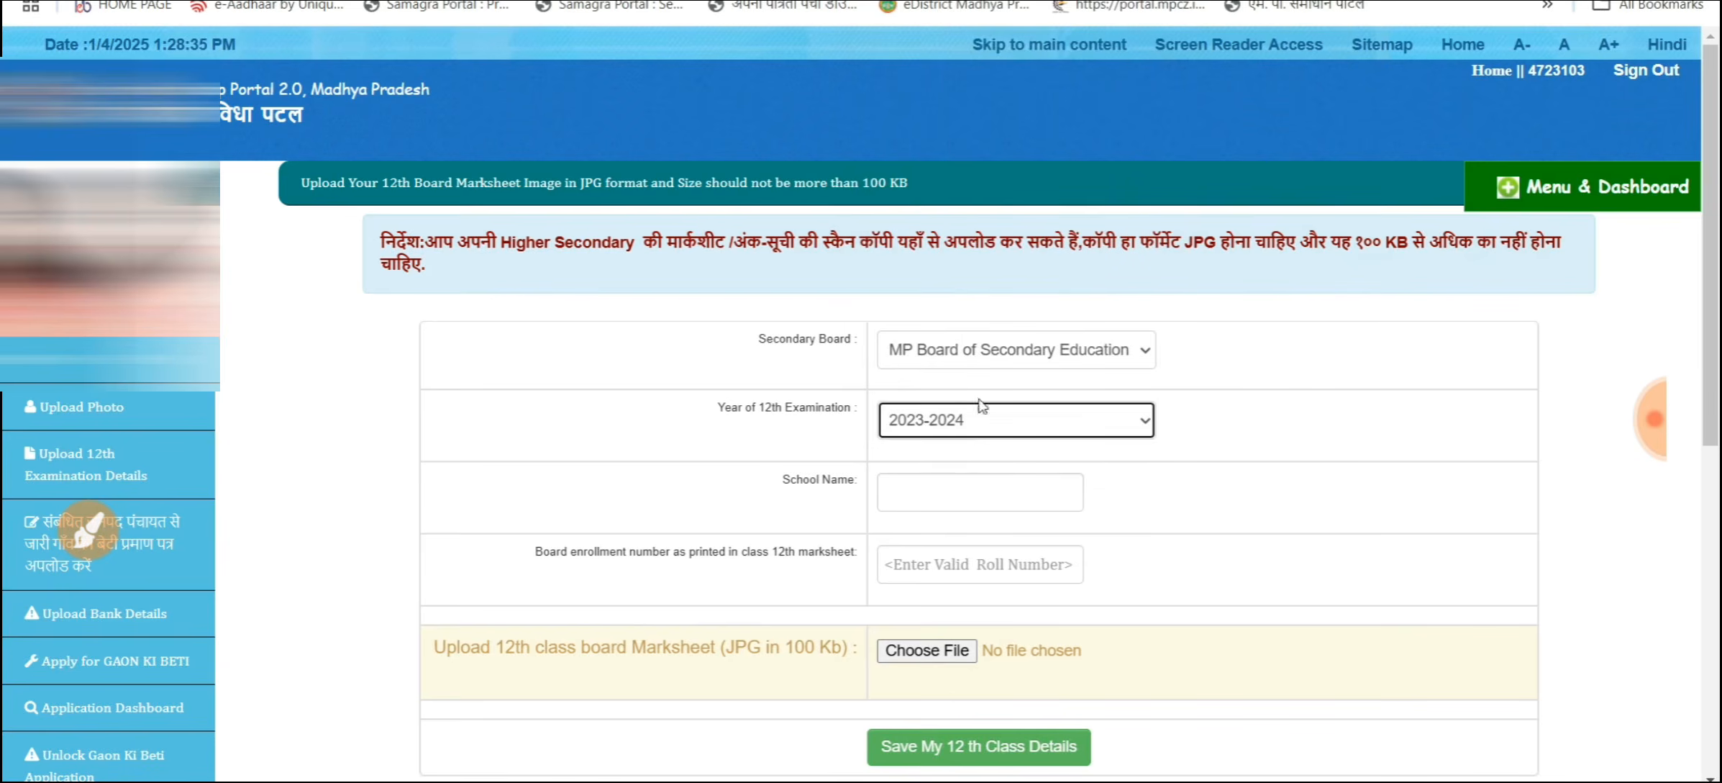
left_click(939, 487)
left_click(948, 552)
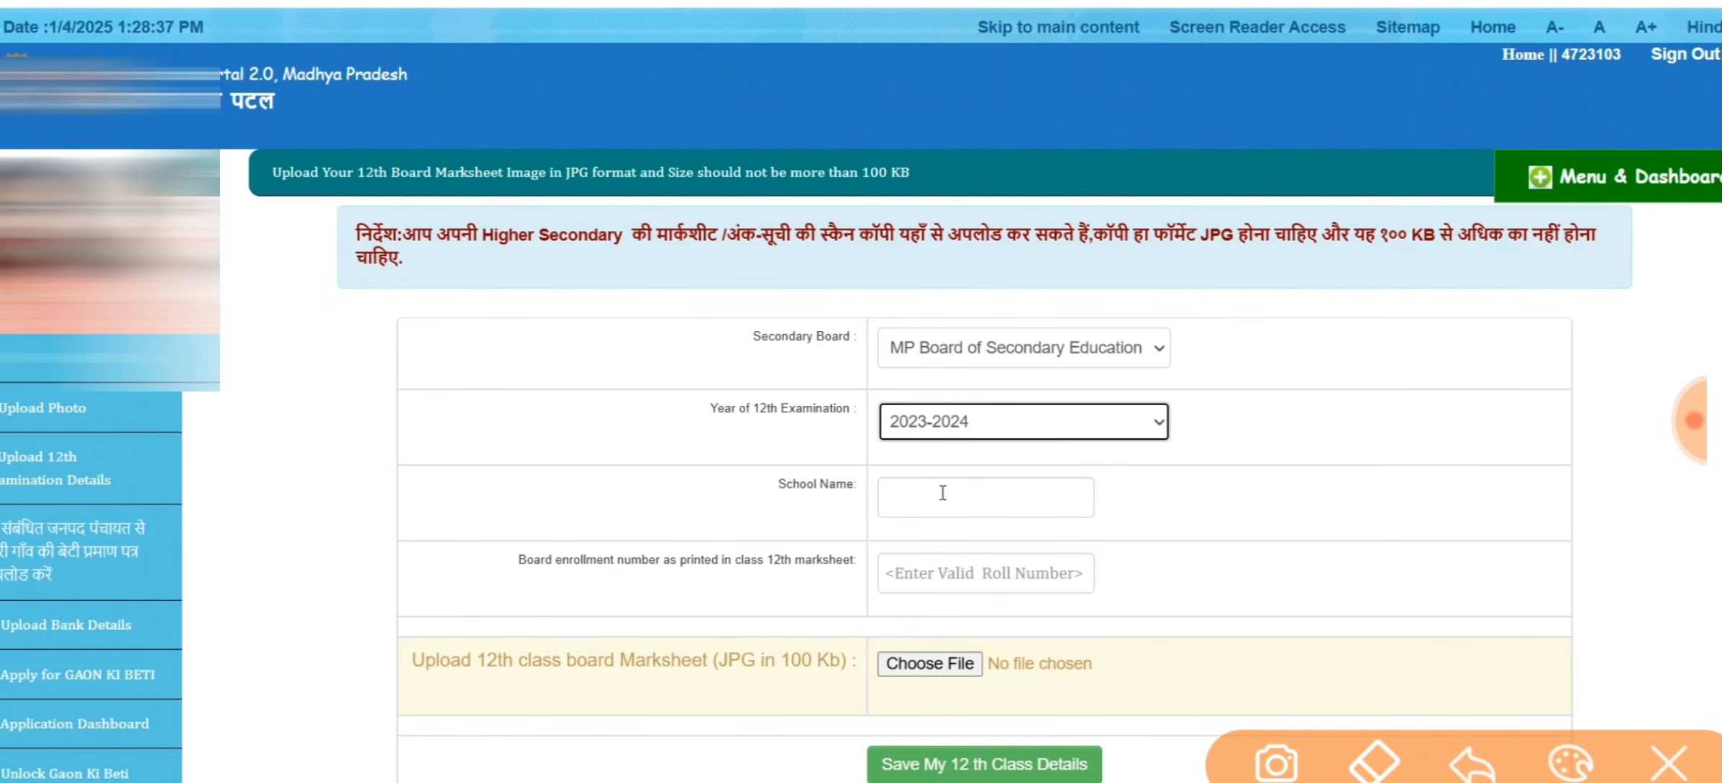
- Circle the 12th class marksheet upload row and handwrite a double-underlined note beside it
mouse_move(792, 589)
left_mouse_down()
mouse_move(795, 711)
mouse_move(746, 614)
left_mouse_up()
left_click_drag(1024, 411, 1053, 502)
mouse_move(1073, 410)
left_mouse_down()
mouse_move(1114, 410)
mouse_move(1077, 400)
left_mouse_up()
mouse_move(1134, 402)
left_mouse_down()
mouse_move(1124, 365)
mouse_move(1188, 392)
left_mouse_up()
left_click_drag(1225, 303, 1243, 371)
left_click_drag(1270, 285, 1283, 356)
left_click_drag(1273, 266, 1322, 371)
left_click_drag(1014, 565, 1388, 355)
left_click_drag(1068, 568, 1403, 377)
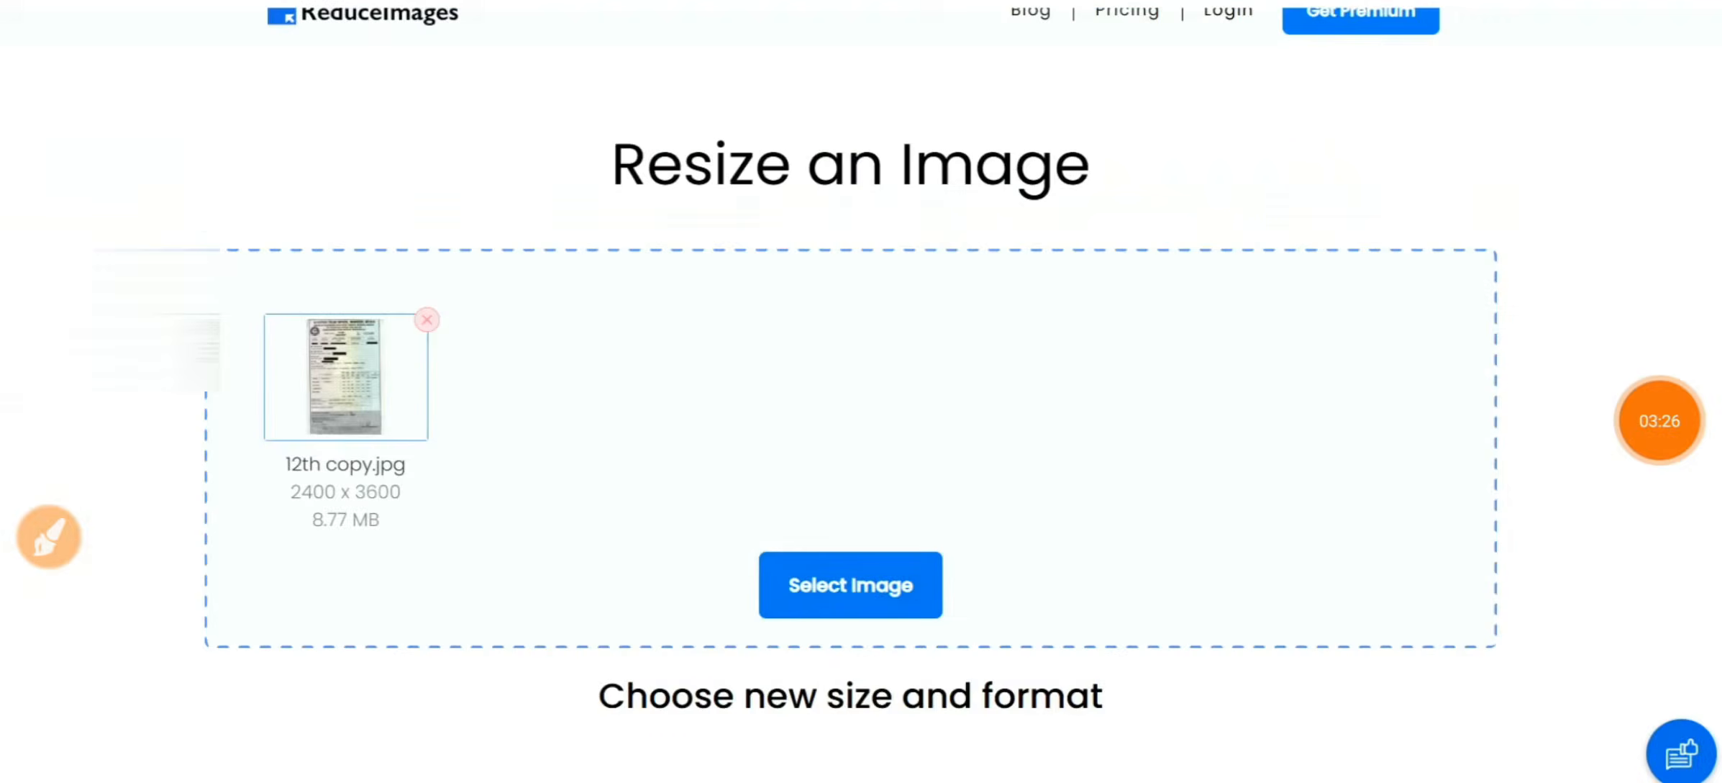
- Resize the 12th copy.jpg marksheet with its preset options, and resize it again at 60% quality
scroll(696, 569, "down", 8)
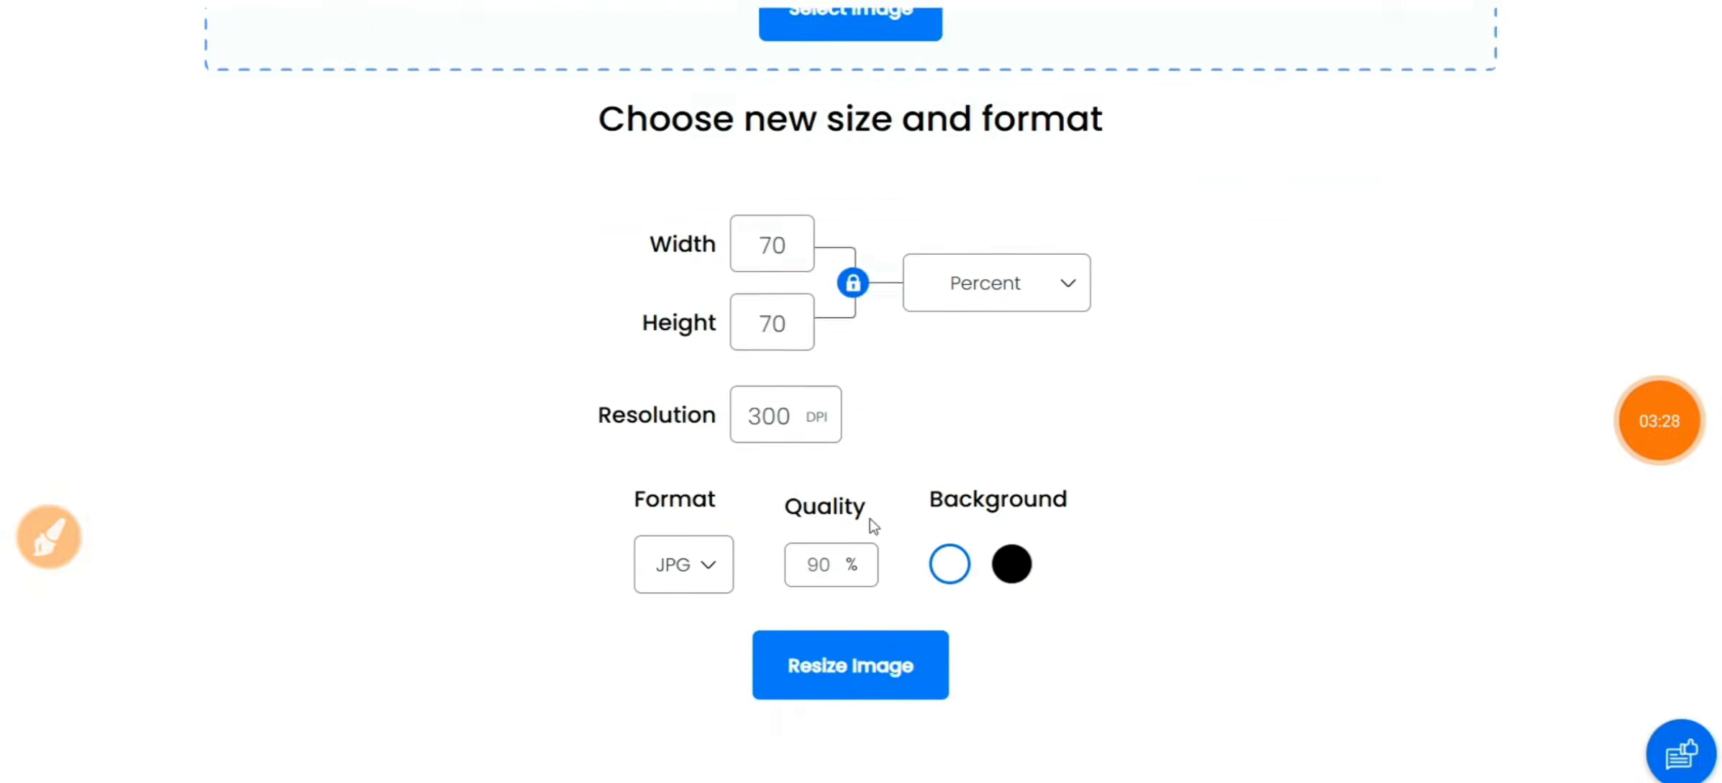
left_click(895, 671)
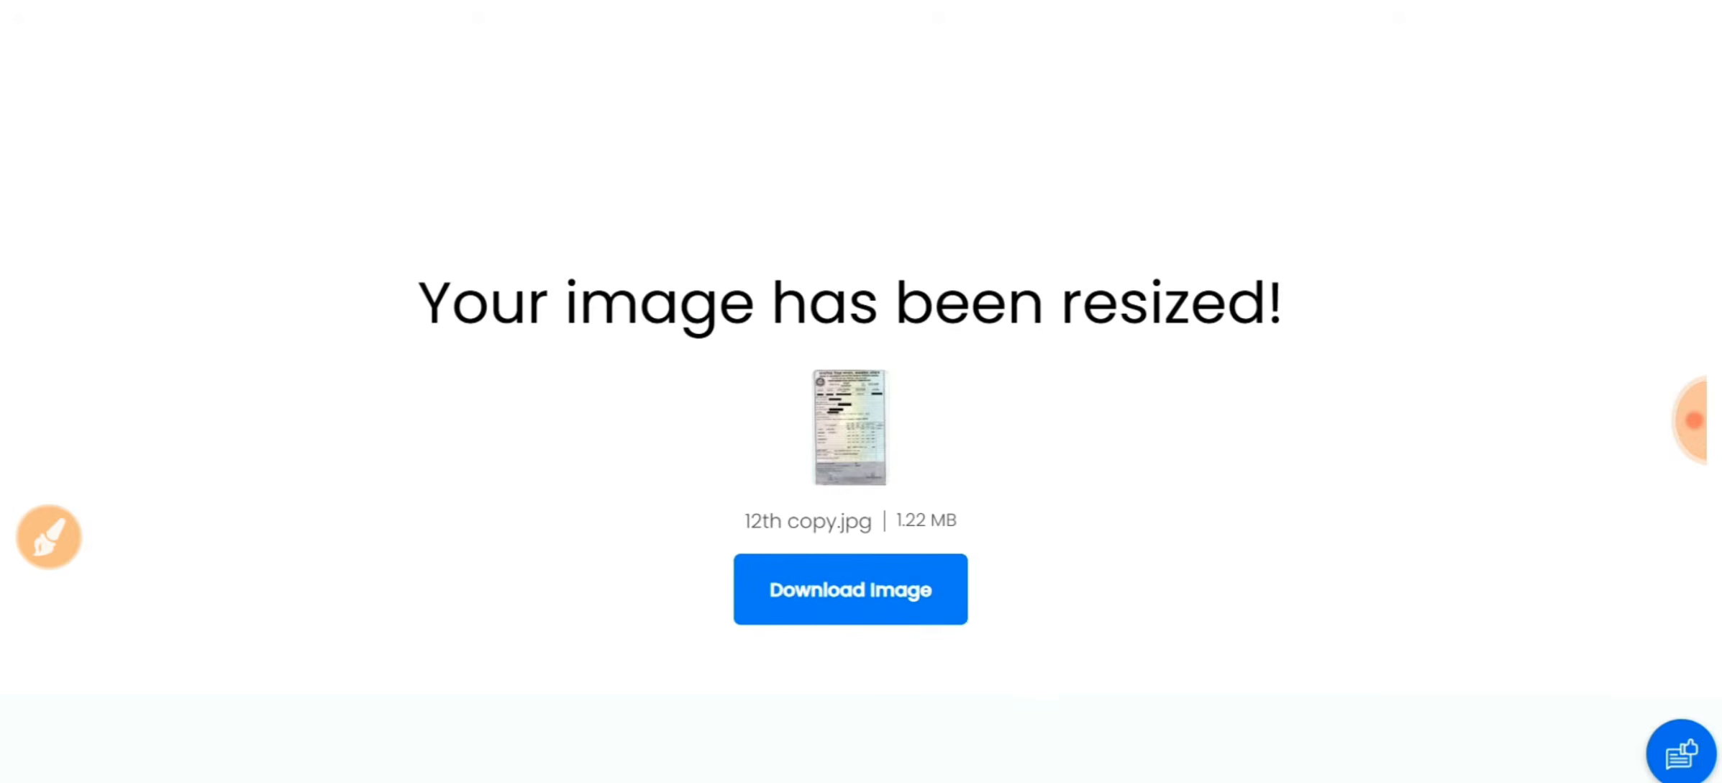
scroll(653, 460, "up", 8)
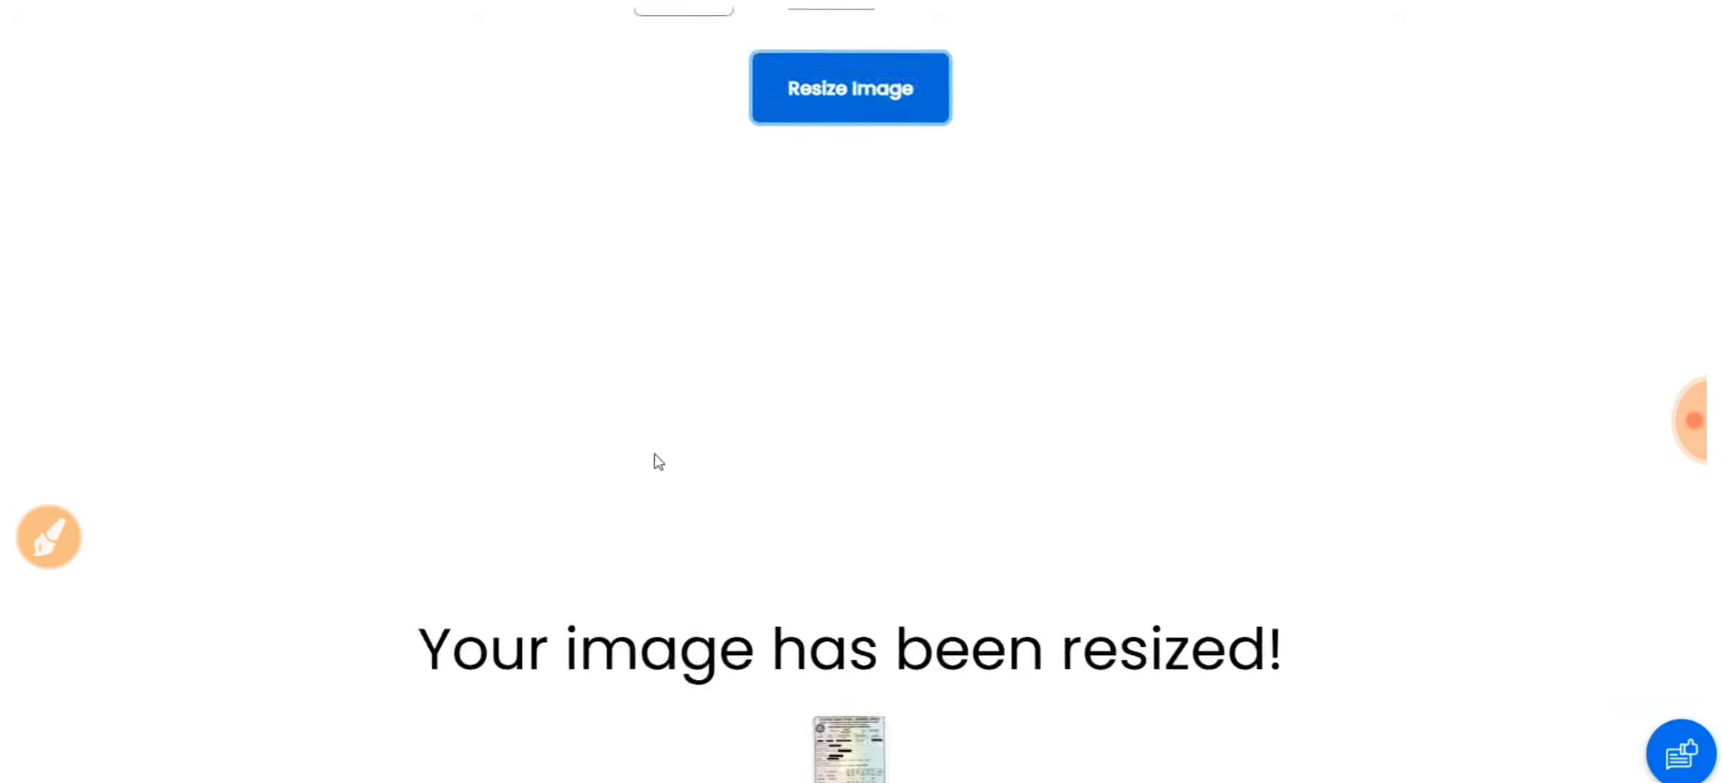
left_click_drag(833, 216, 788, 216)
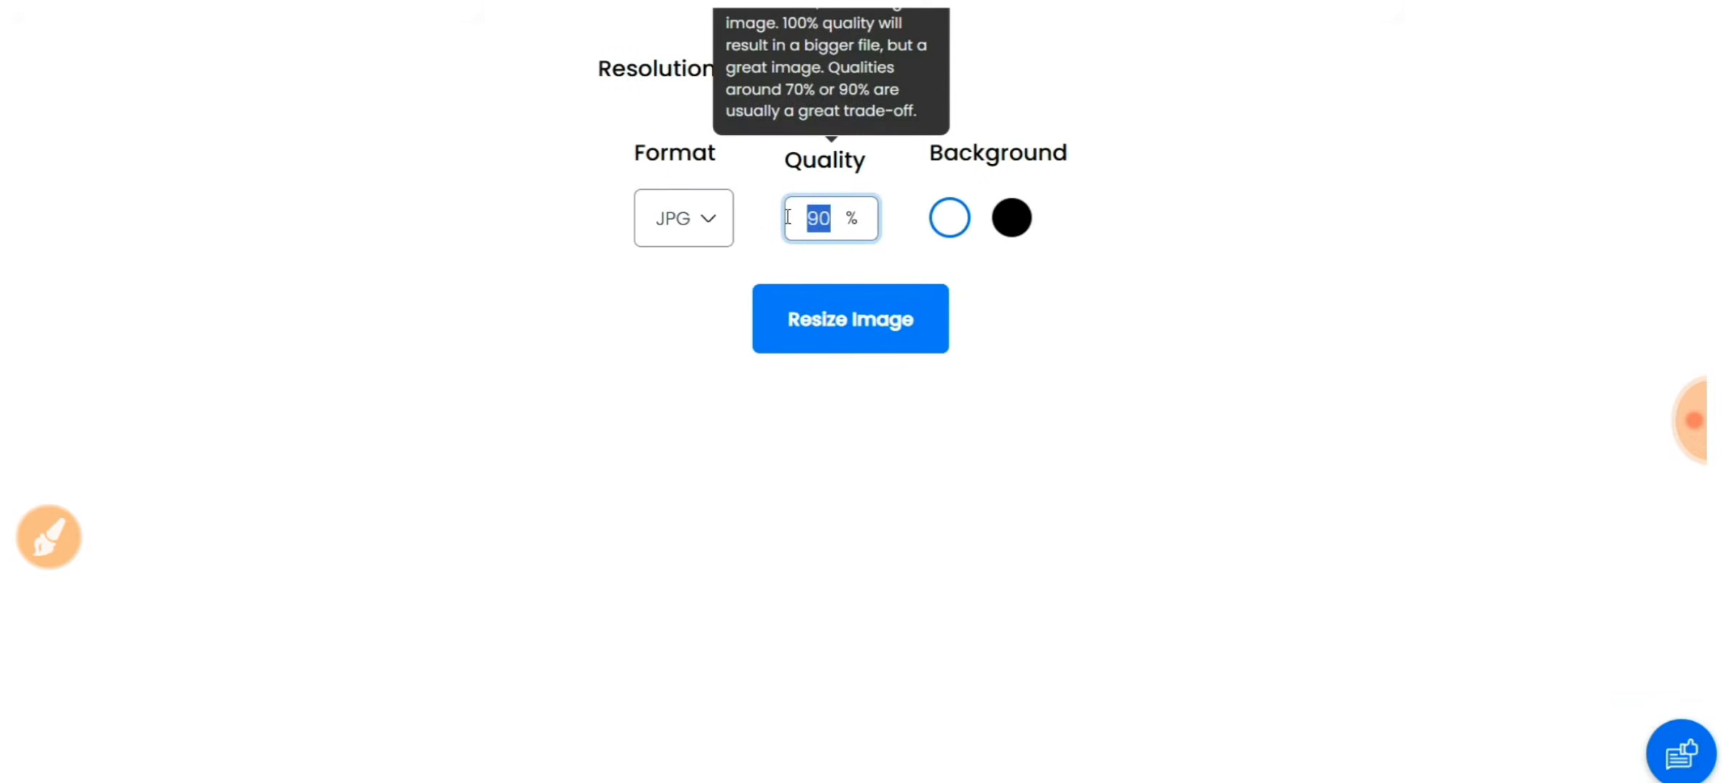
type("100")
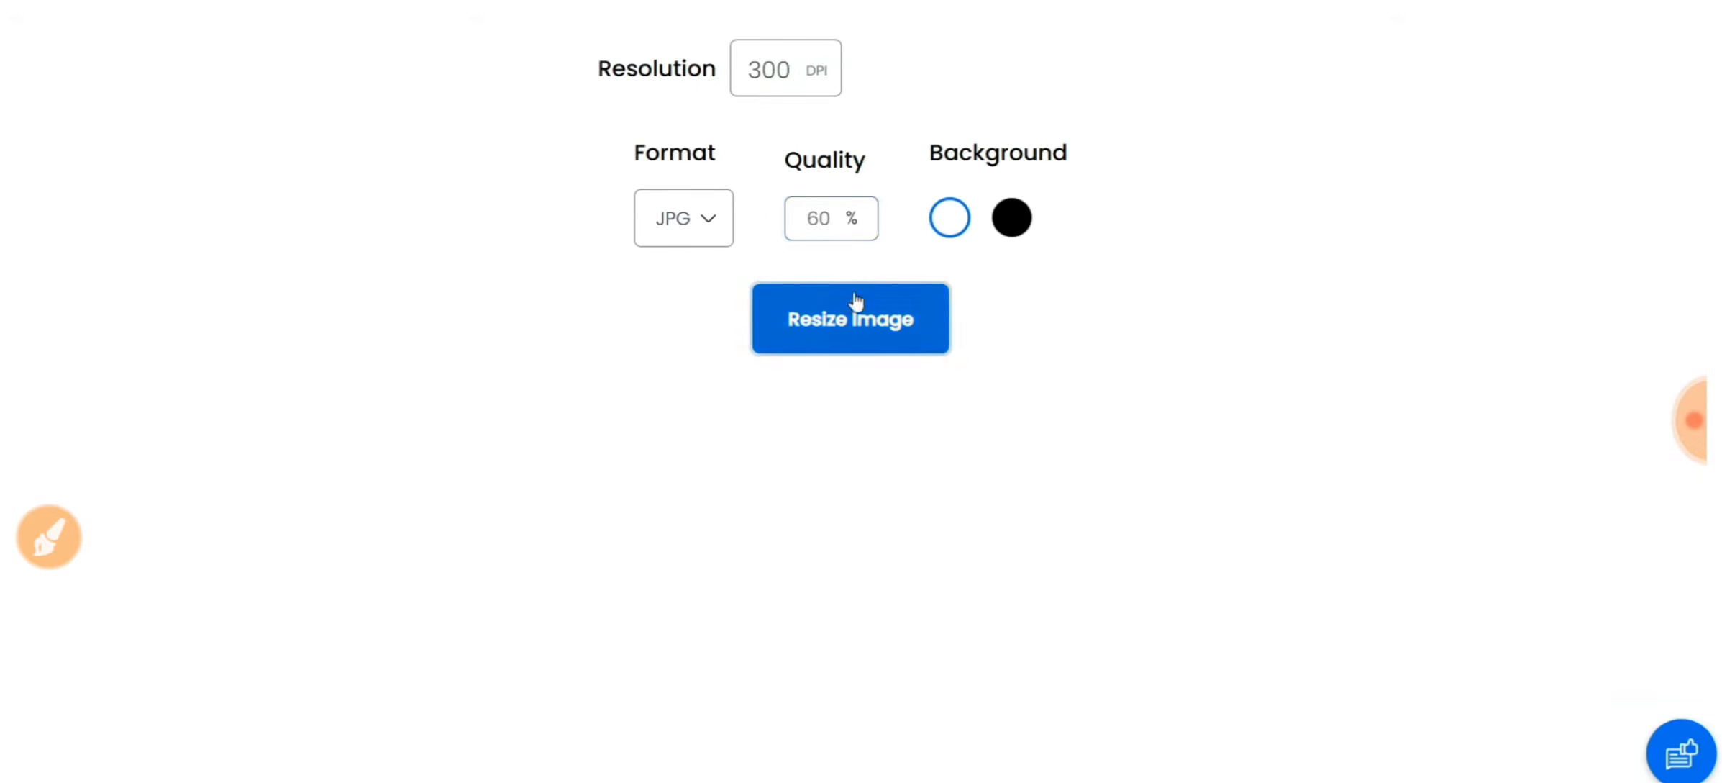
left_click(854, 307)
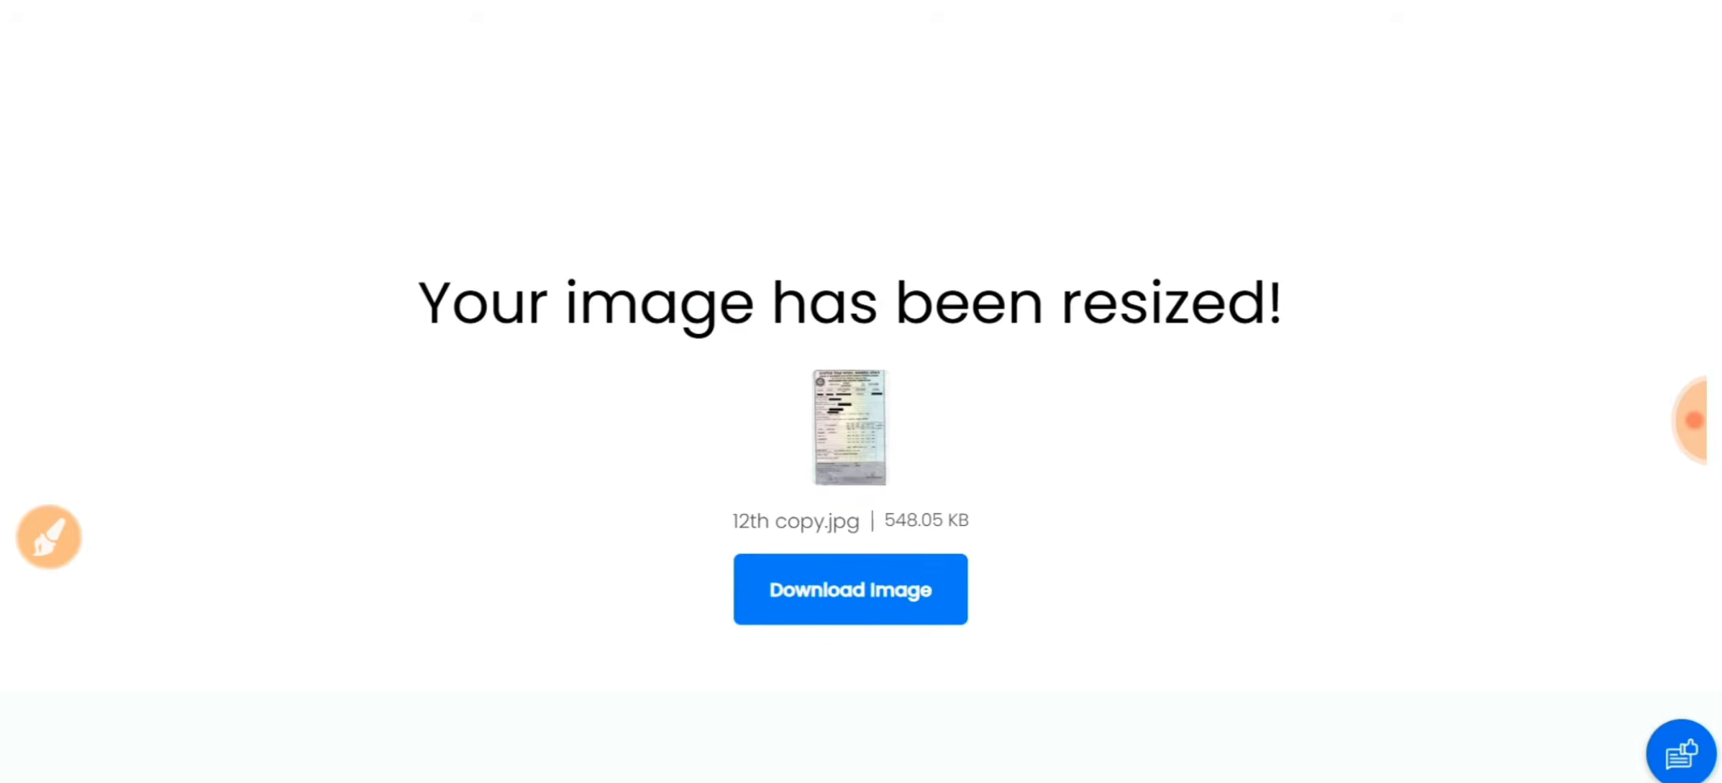
scroll(662, 734, "up", 4)
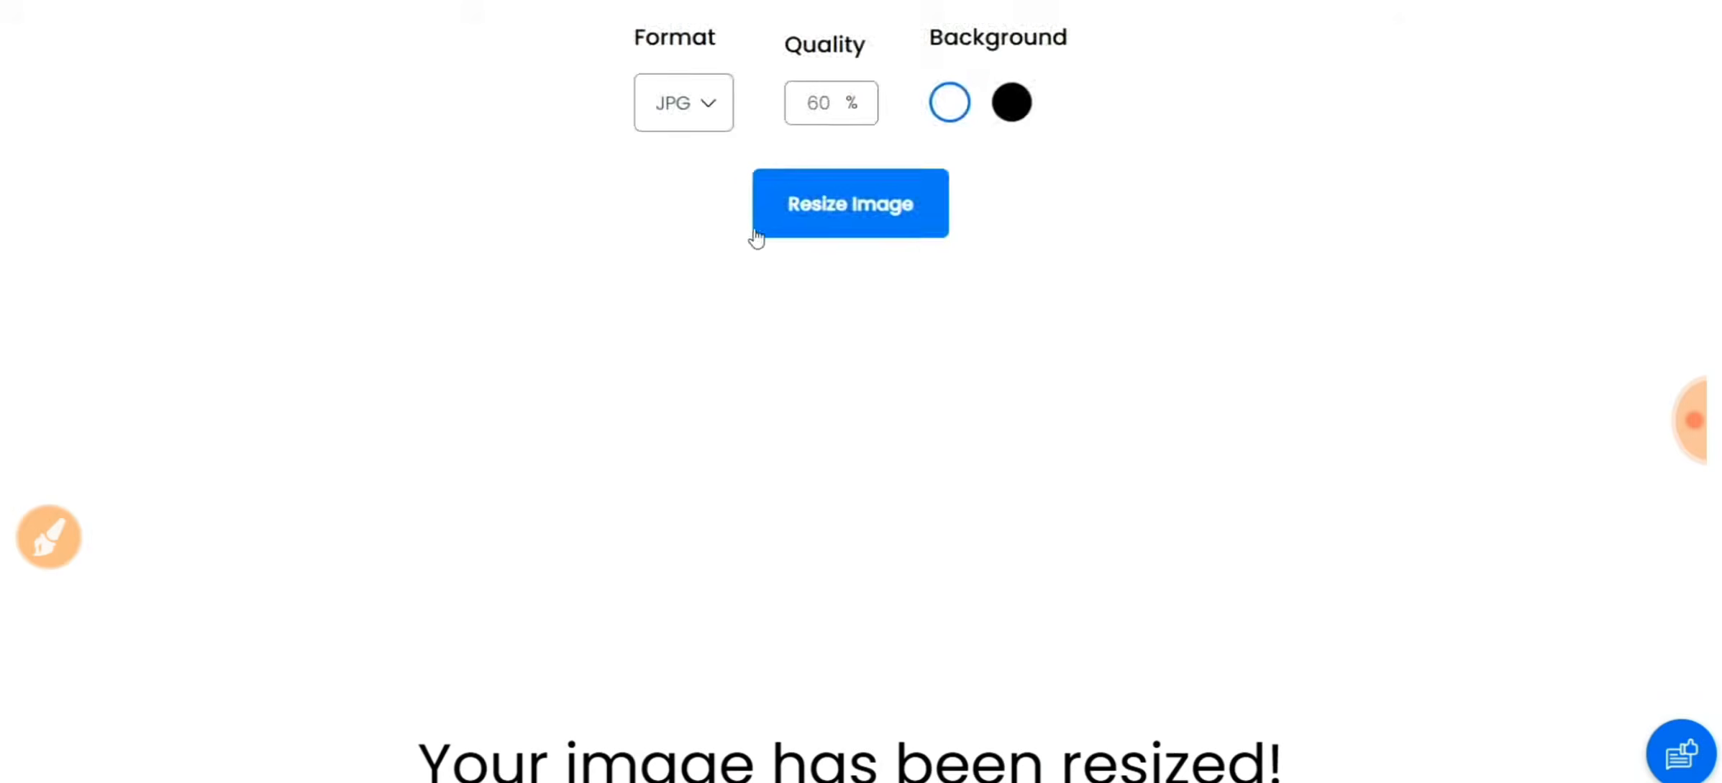
left_click_drag(829, 106, 815, 104)
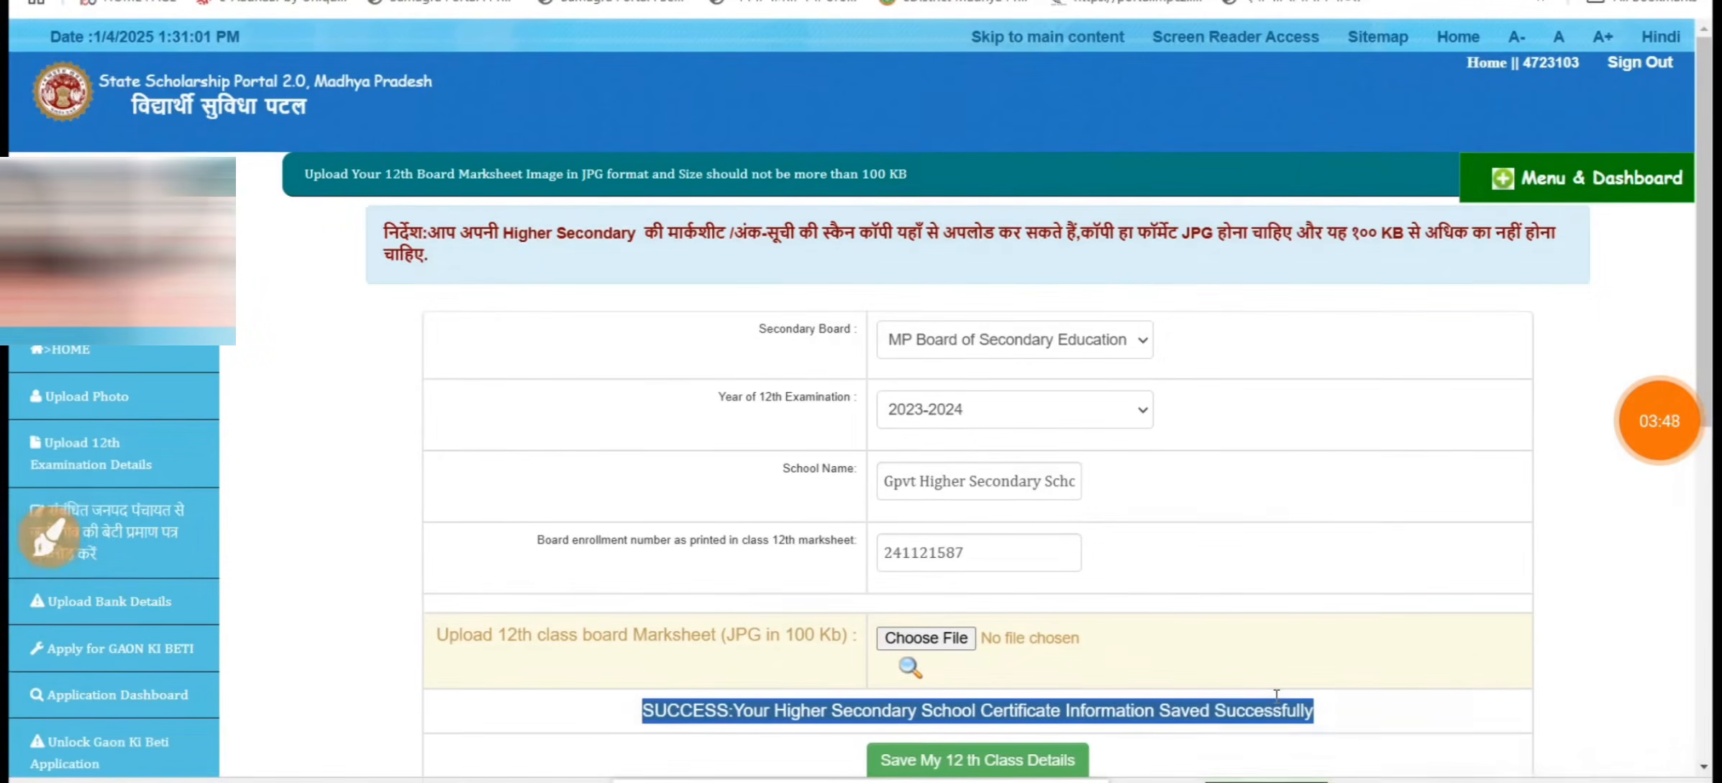
- Circle the message saying that the Higher Secondary School Certificate information was saved
left_click(48, 537)
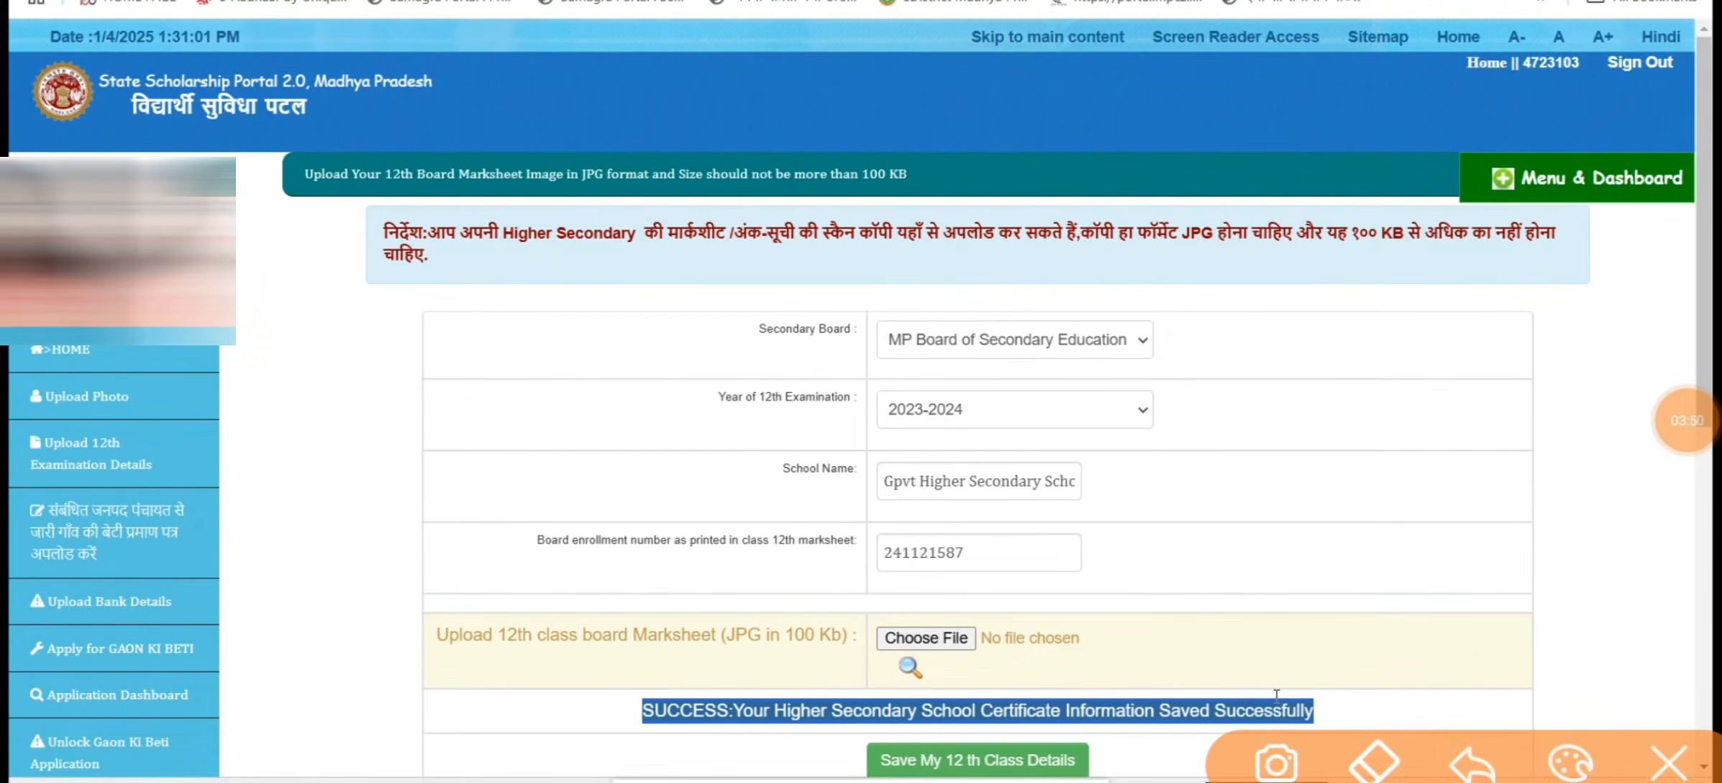
mouse_move(733, 649)
left_mouse_down()
mouse_move(706, 652)
mouse_move(795, 752)
mouse_move(1014, 747)
left_mouse_up()
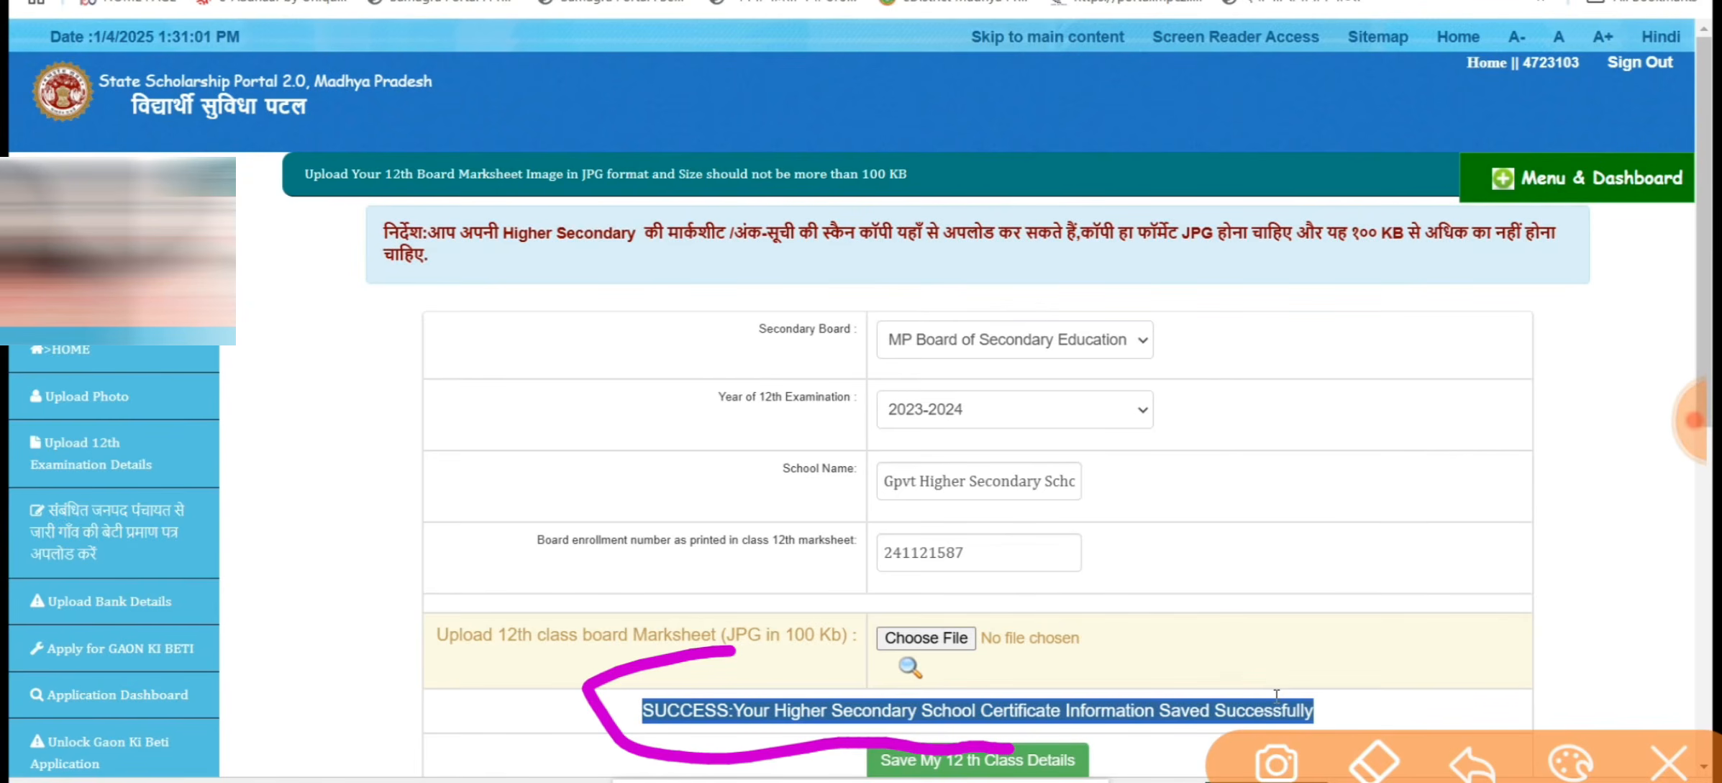
mouse_move(720, 626)
left_mouse_down()
mouse_move(1363, 676)
mouse_move(978, 739)
left_mouse_up()
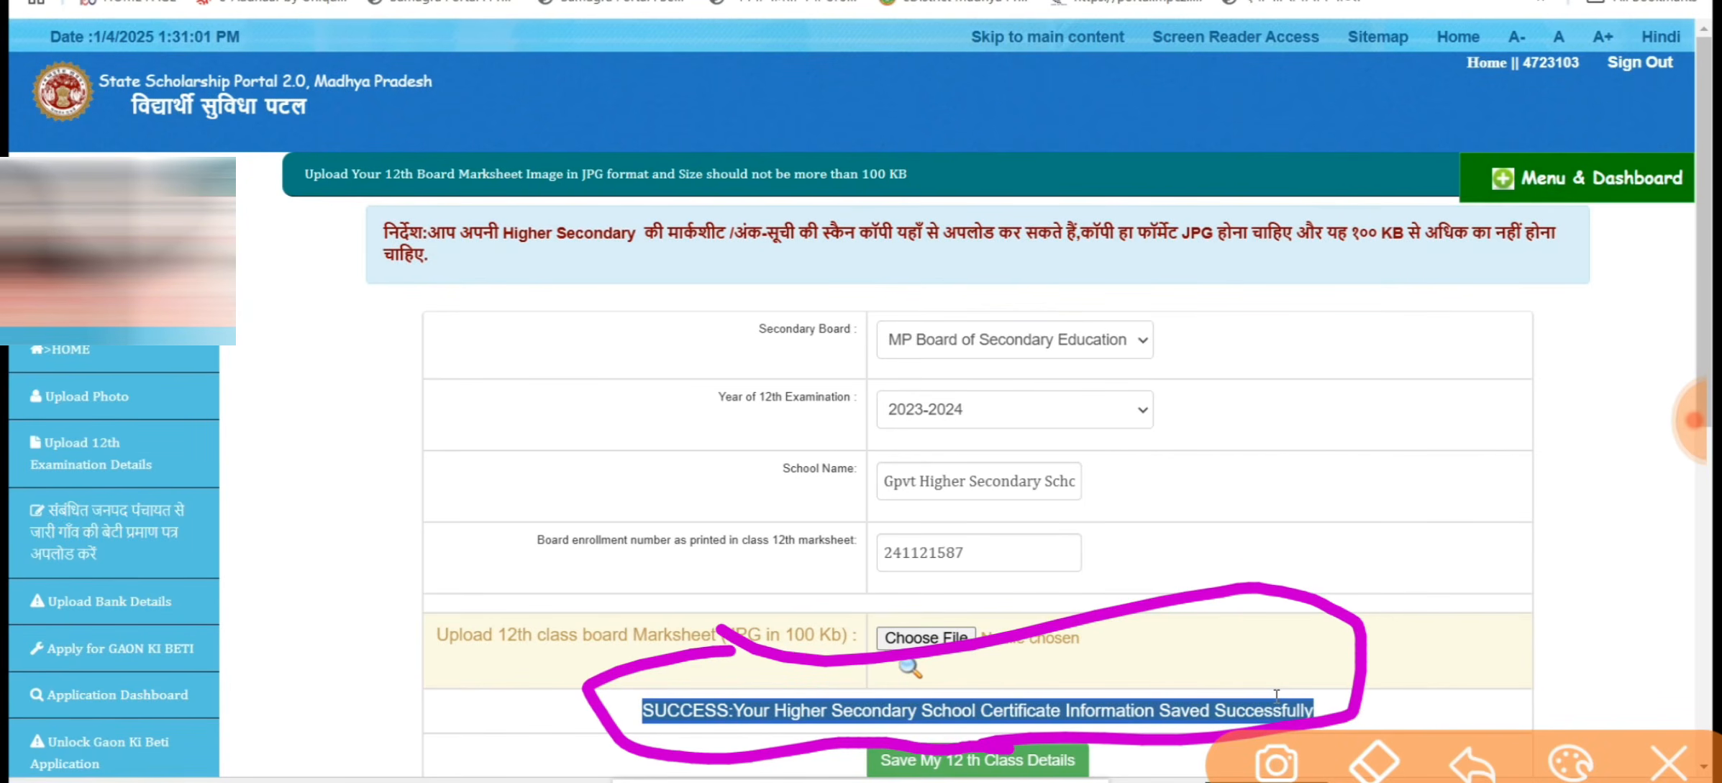
- Bracket the Gaon Ki Beti certificate upload entry and draw an arrow beside it
mouse_move(152, 464)
left_mouse_down()
mouse_move(179, 468)
mouse_move(140, 603)
left_mouse_up()
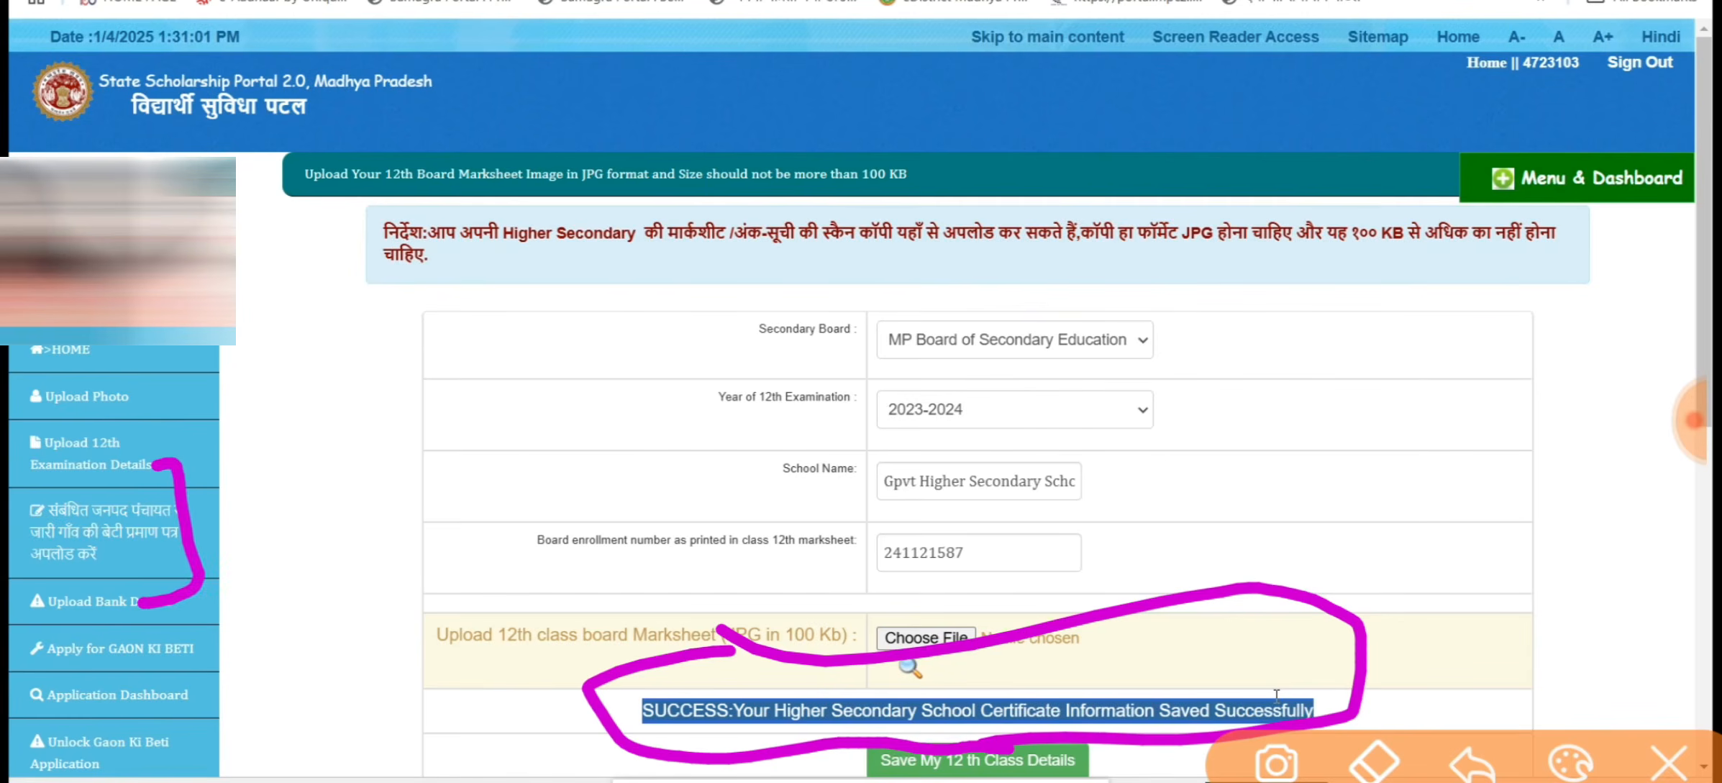
mouse_move(191, 517)
left_mouse_down()
mouse_move(258, 472)
mouse_move(281, 484)
left_mouse_up()
left_click_drag(231, 467, 304, 538)
- Handwrite "गाँव की बेटी" diagonally across the page, starting beside the bracketed entry
mouse_move(370, 391)
left_mouse_down()
mouse_move(357, 486)
mouse_move(415, 459)
left_mouse_up()
left_click_drag(431, 353, 455, 439)
mouse_move(383, 318)
left_mouse_down()
mouse_move(423, 308)
mouse_move(408, 290)
left_mouse_up()
mouse_move(539, 305)
left_mouse_down()
mouse_move(531, 357)
mouse_move(549, 403)
left_mouse_up()
left_click_drag(347, 386, 496, 305)
left_click_drag(660, 214, 684, 294)
left_click_drag(694, 246, 750, 253)
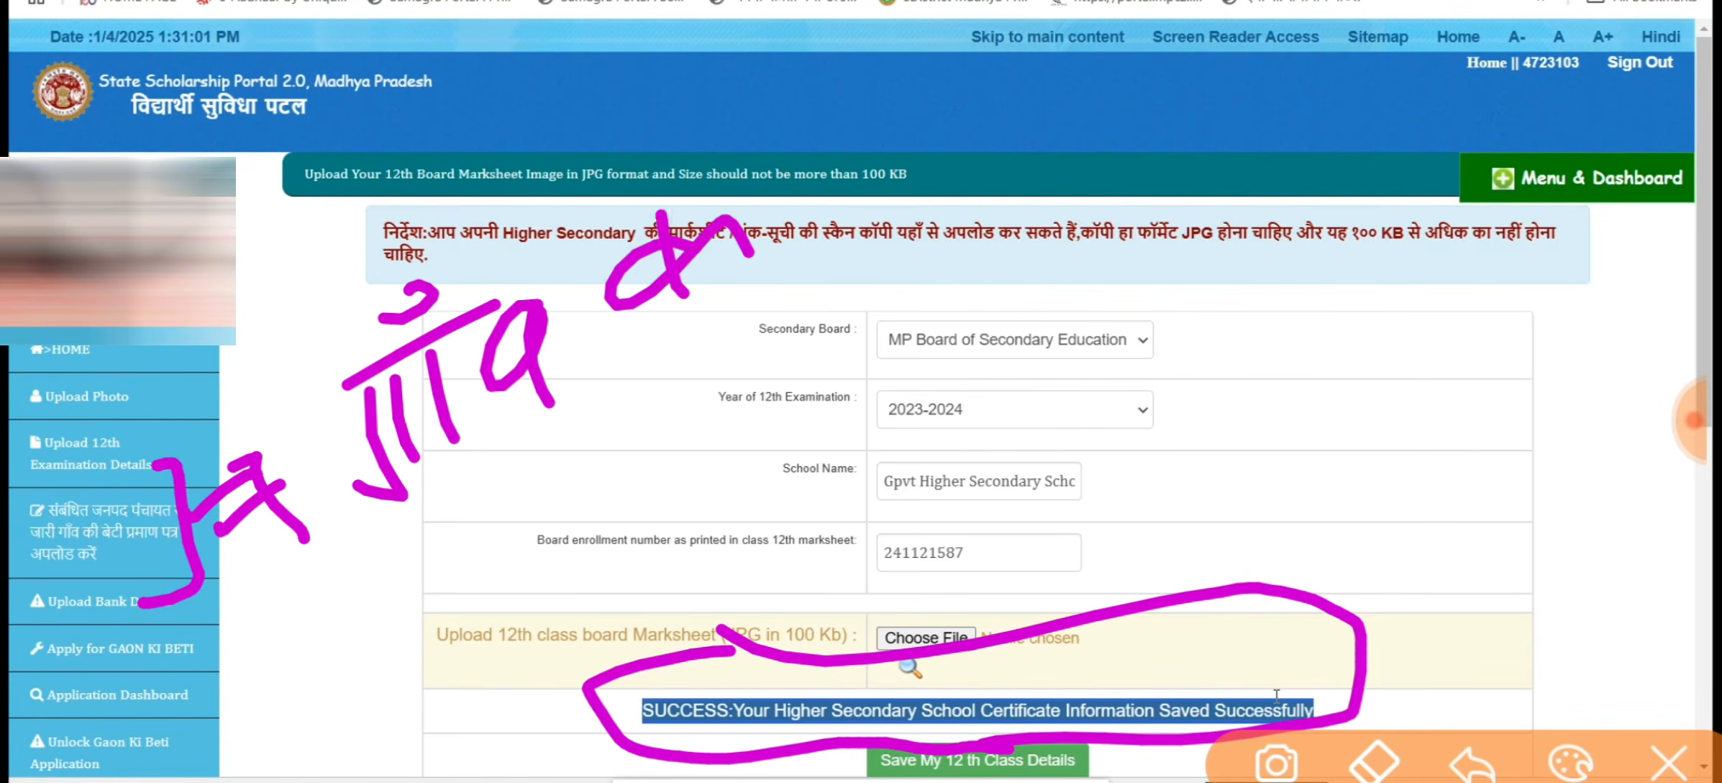
left_click_drag(689, 212, 767, 236)
left_click_drag(639, 233, 719, 192)
mouse_move(964, 115)
left_mouse_down()
mouse_move(935, 133)
mouse_move(949, 151)
left_mouse_up()
left_click_drag(939, 61, 936, 86)
left_click_drag(1041, 110, 1054, 83)
- Handwrite the abbreviated Hindi word for certificate, "प्रमा-प", below the Gaon Ki Beti note
mouse_move(685, 410)
left_mouse_down()
mouse_move(741, 376)
mouse_move(701, 464)
left_mouse_up()
mouse_move(761, 368)
left_mouse_down()
mouse_move(789, 348)
mouse_move(820, 406)
left_mouse_up()
mouse_move(794, 320)
left_mouse_down()
mouse_move(881, 309)
mouse_move(850, 401)
left_mouse_up()
left_click_drag(690, 366, 874, 277)
left_click_drag(980, 272, 1014, 263)
left_click_drag(1075, 181, 1117, 203)
left_click_drag(1143, 151, 1151, 245)
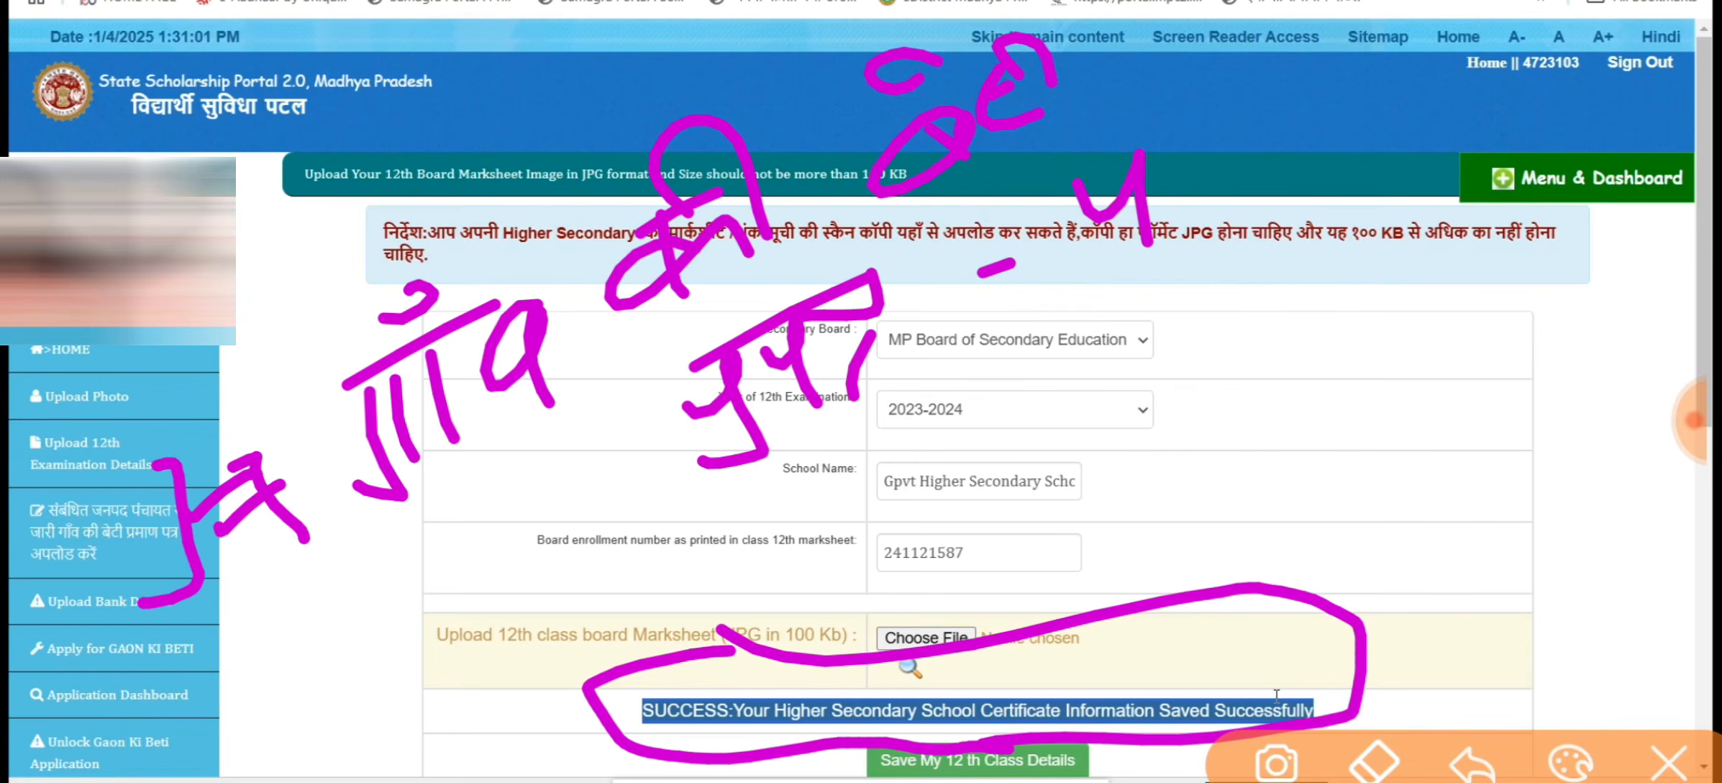
- Handwrite "CEO" below the certificate note and add strokes beside the Gaon Ki Beti certificate upload entry
mouse_move(1002, 455)
left_mouse_down()
mouse_move(924, 500)
mouse_move(1004, 503)
left_mouse_up()
left_click_drag(1057, 424, 1107, 471)
left_click_drag(1094, 401, 1043, 425)
left_click_drag(1061, 469, 1099, 445)
mouse_move(1137, 374)
left_mouse_down()
mouse_move(1165, 432)
mouse_move(1151, 364)
left_mouse_up()
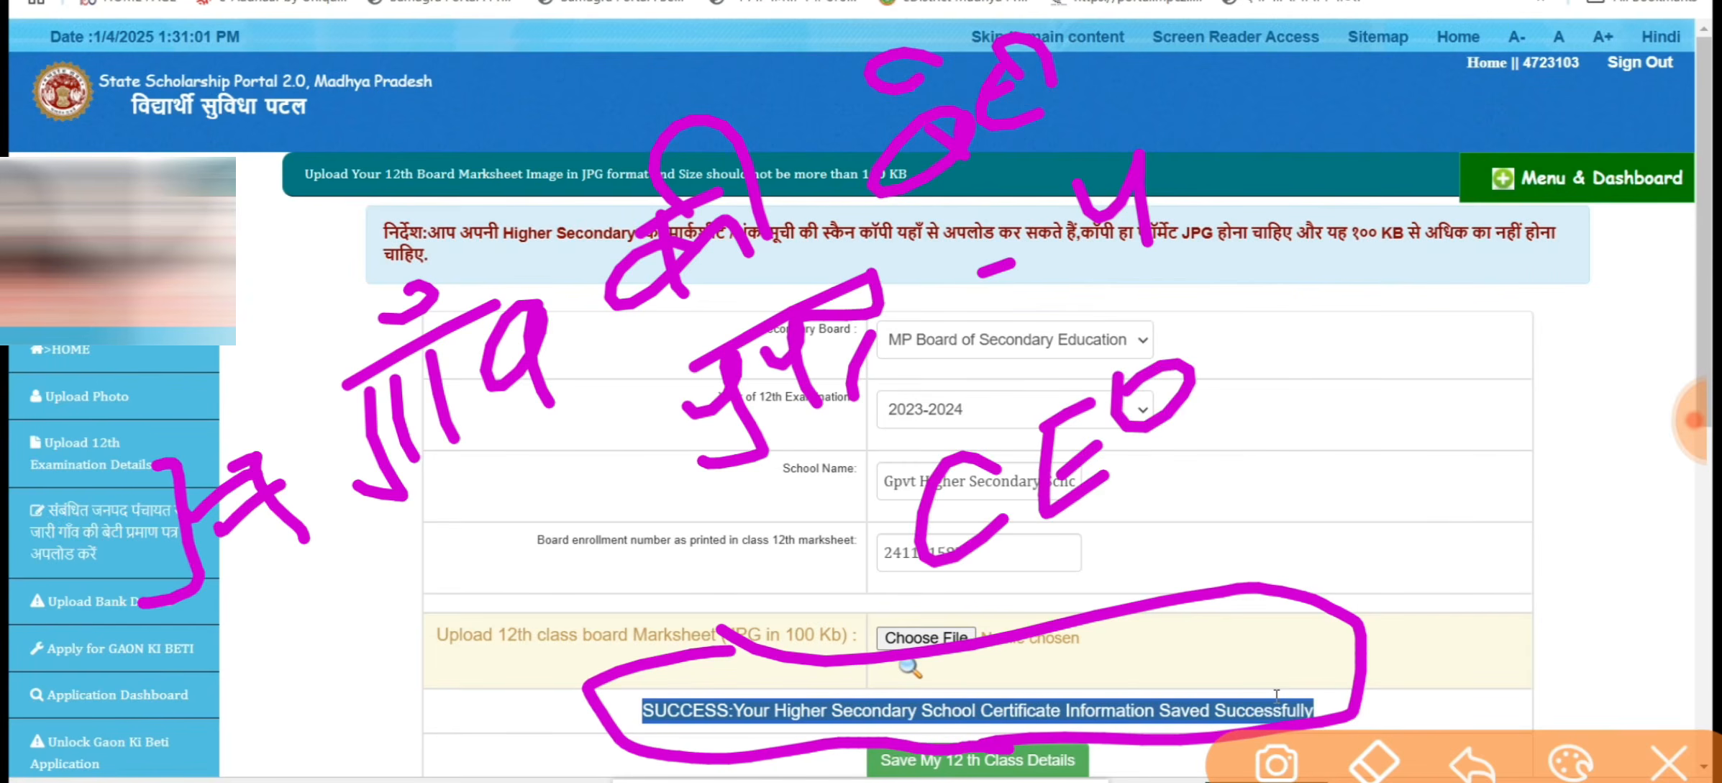
left_click_drag(159, 581, 193, 617)
mouse_move(208, 560)
left_mouse_down()
mouse_move(190, 617)
mouse_move(167, 584)
left_mouse_up()
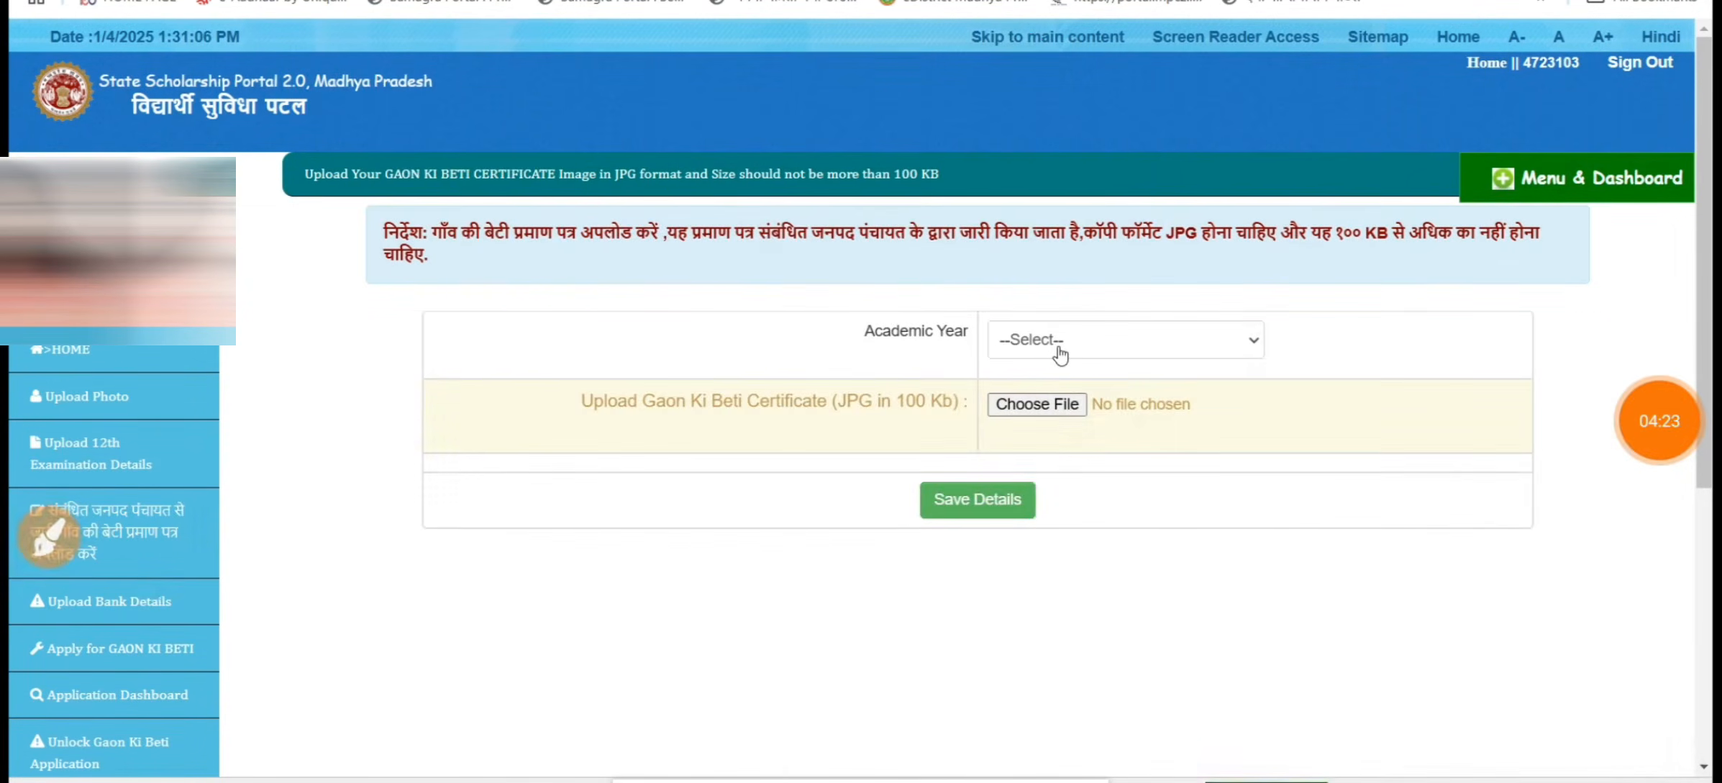
- Circle the Academic Year field on the Gaon Ki Beti certificate upload form
left_click(49, 535)
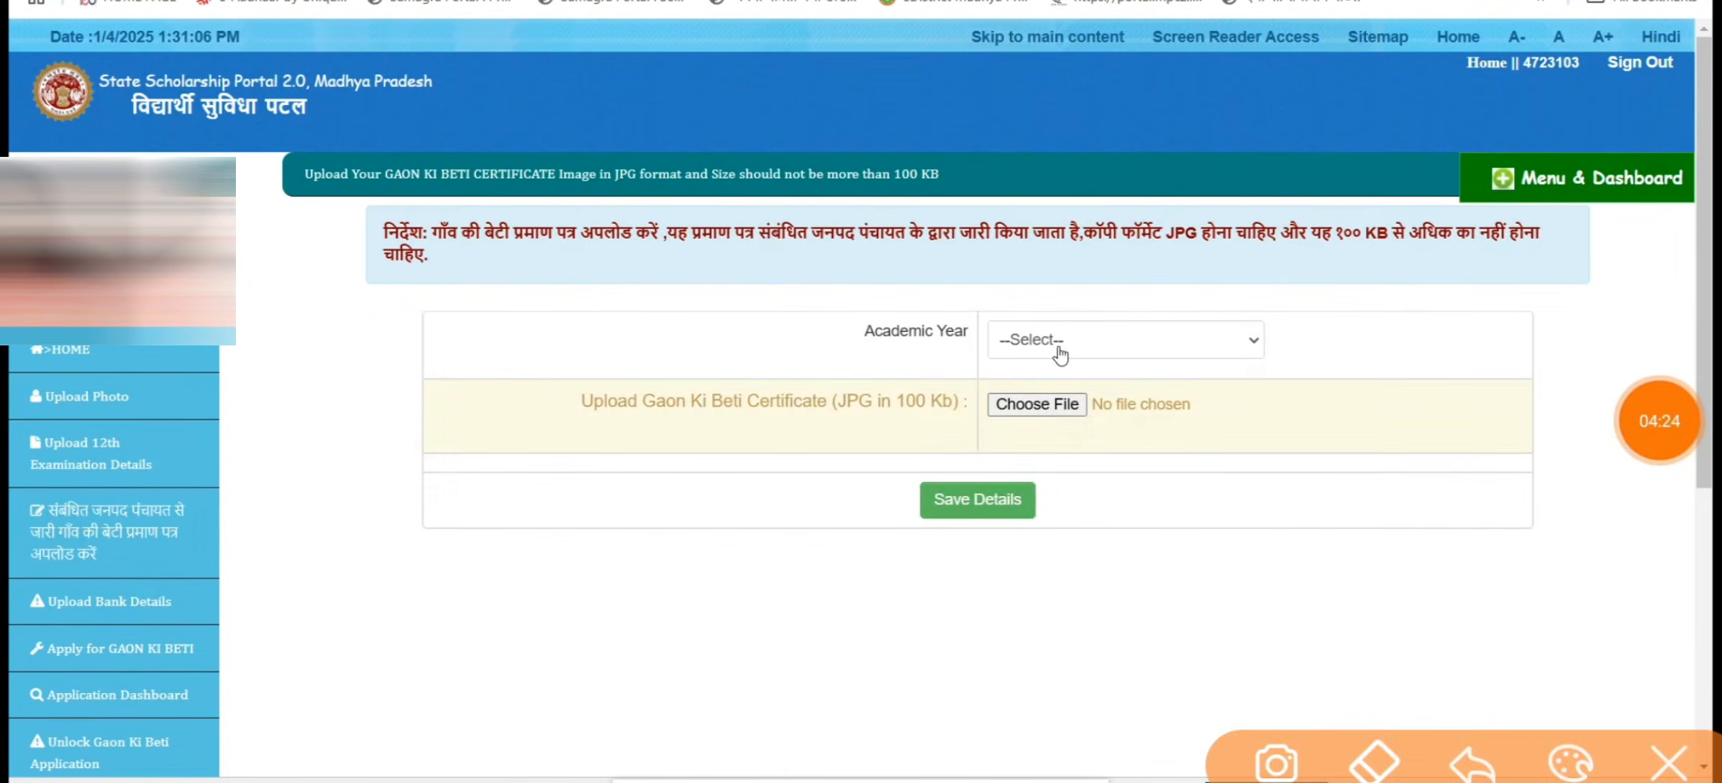
mouse_move(1101, 282)
left_mouse_down()
mouse_move(1065, 278)
mouse_move(1431, 353)
mouse_move(1154, 283)
left_mouse_up()
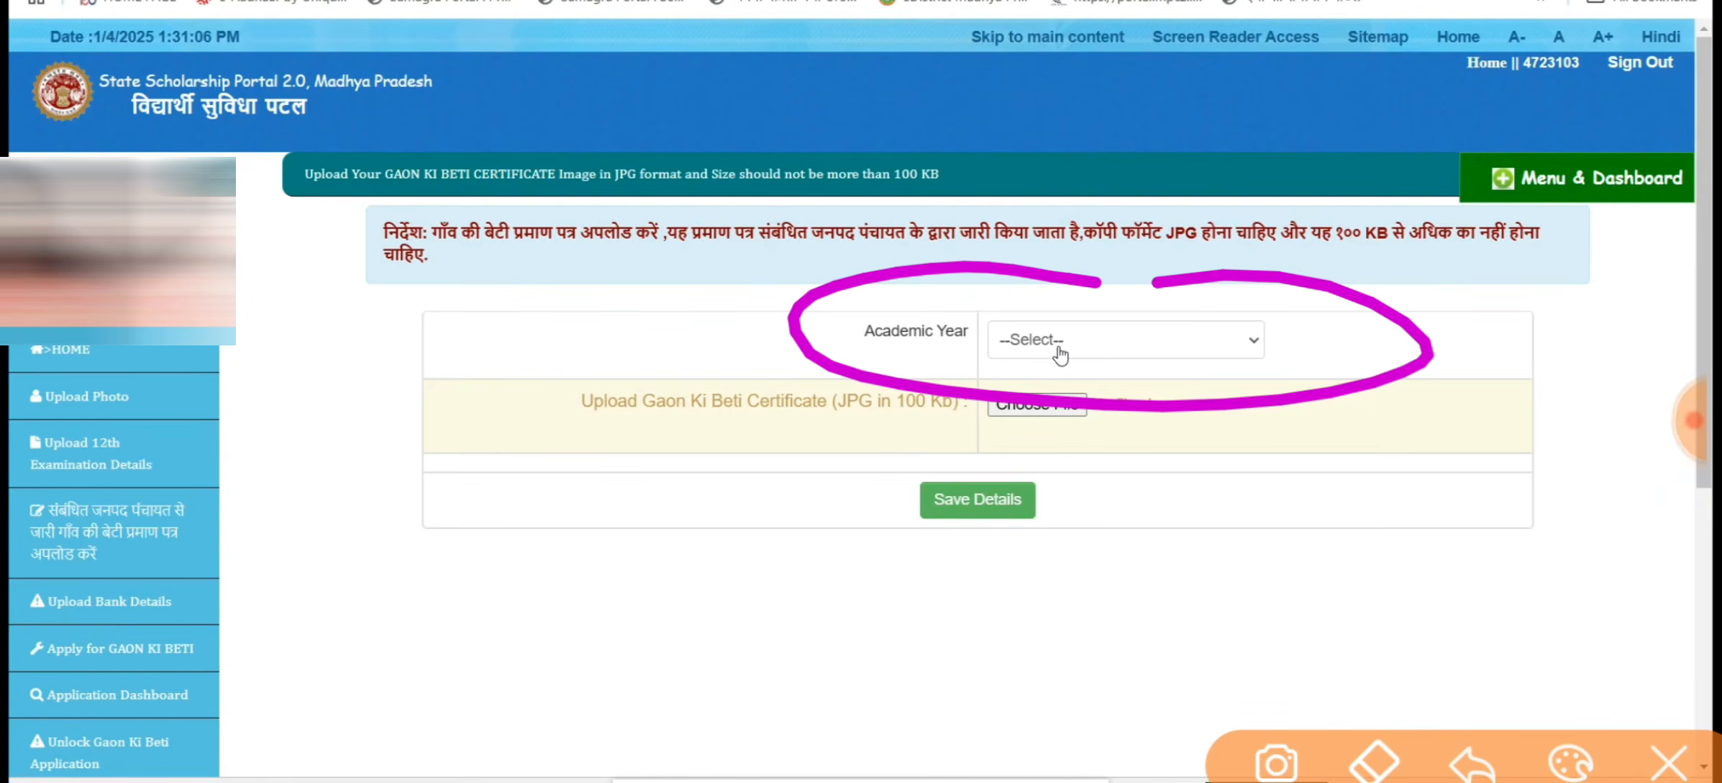
- Circle the 100 Kb limit in the Gaon Ki Beti certificate upload label and handwrite "100KB" beneath it
left_click_drag(997, 331, 921, 369)
left_click_drag(464, 568, 504, 673)
left_click_drag(533, 545, 597, 520)
left_click_drag(597, 455, 625, 557)
mouse_move(629, 486)
left_mouse_down()
mouse_move(654, 432)
mouse_move(687, 499)
left_mouse_up()
left_click_drag(708, 378, 716, 489)
left_click_drag(712, 424, 715, 529)
- Handwrite "0-100KB" across the certificate upload form, underline it twice and clear the annotations
mouse_move(820, 576)
left_mouse_down()
mouse_move(874, 611)
mouse_move(791, 601)
left_mouse_up()
left_click_drag(957, 527, 919, 569)
left_click_drag(994, 469, 1023, 557)
left_click_drag(1057, 464, 1065, 468)
left_click_drag(1111, 423, 1122, 460)
mouse_move(1188, 421)
left_mouse_down()
mouse_move(1217, 492)
mouse_move(1277, 454)
left_mouse_up()
left_click_drag(1298, 381, 1353, 460)
left_click_drag(1064, 631, 1389, 457)
left_click_drag(1138, 626, 1308, 532)
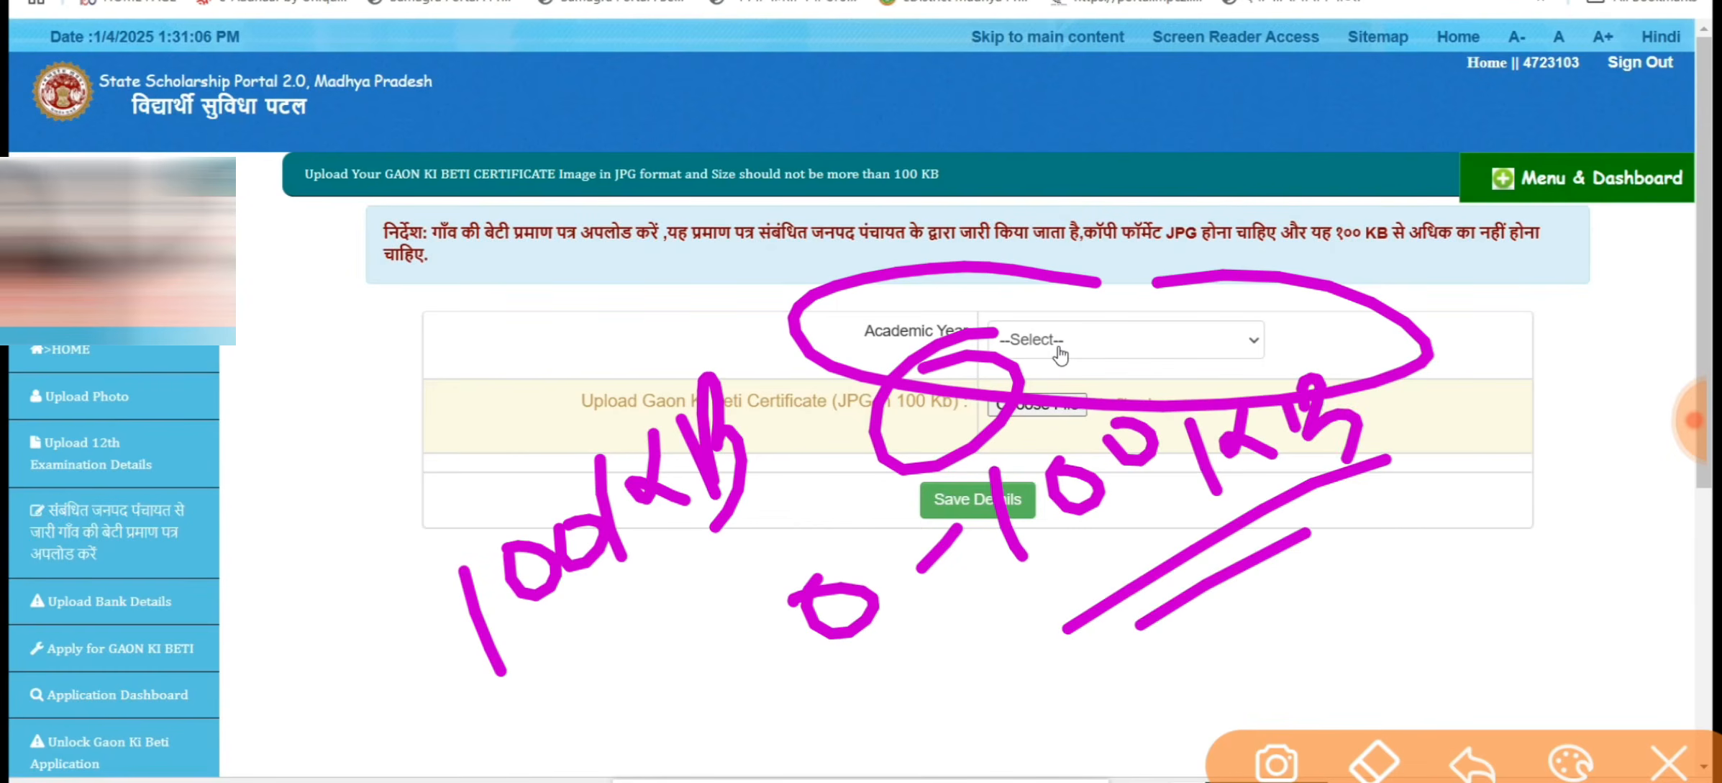
left_click(1668, 761)
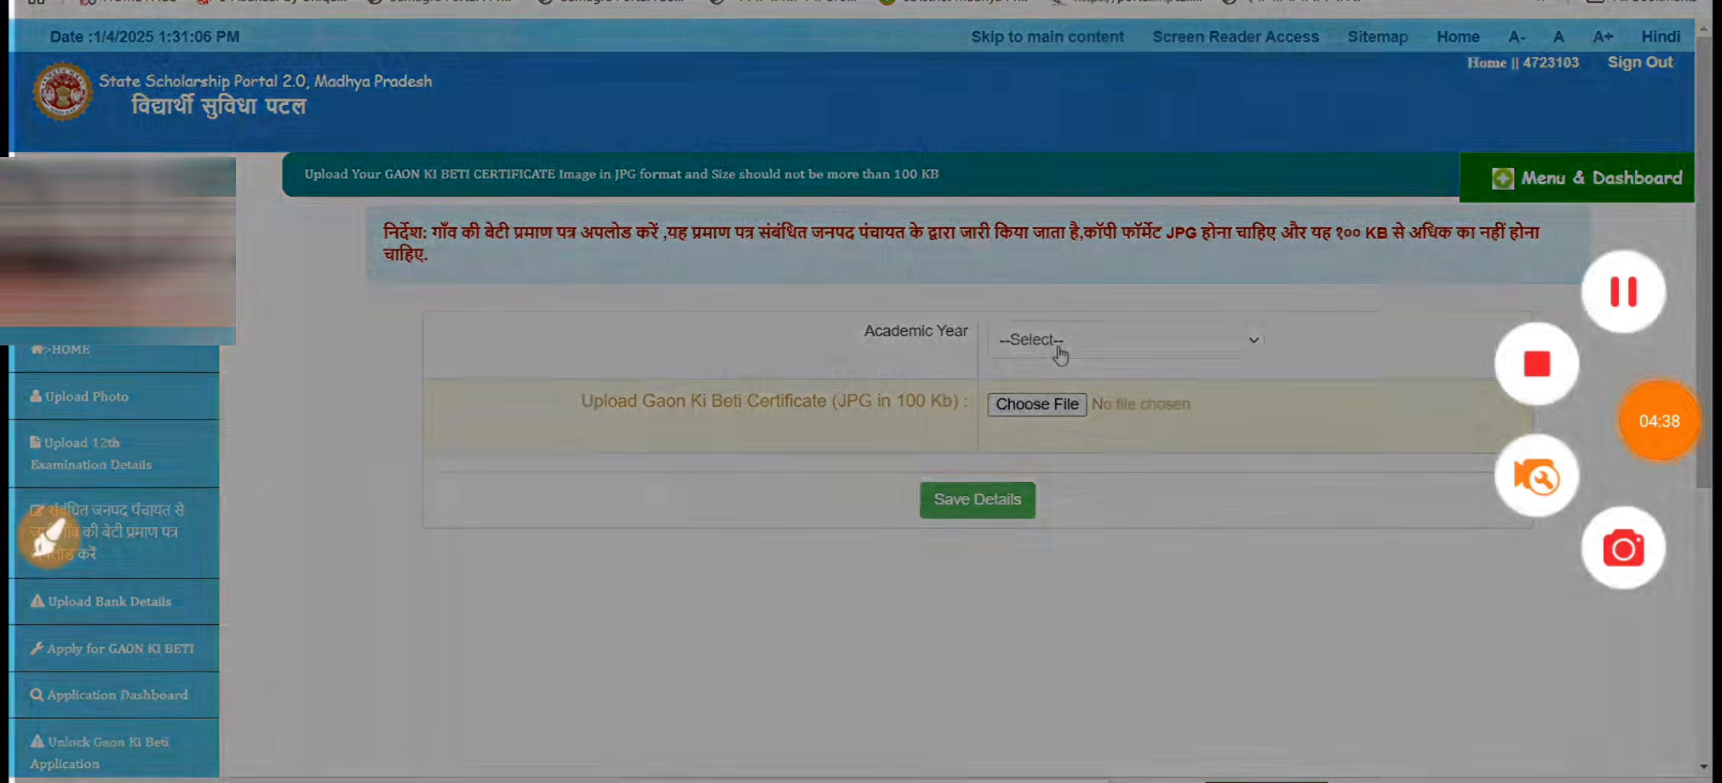
- Set the academic year to 2024-25 and choose the Gaon Ki Beti certificate file to upload
left_click(1059, 353)
scroll(1086, 249, "up", 1)
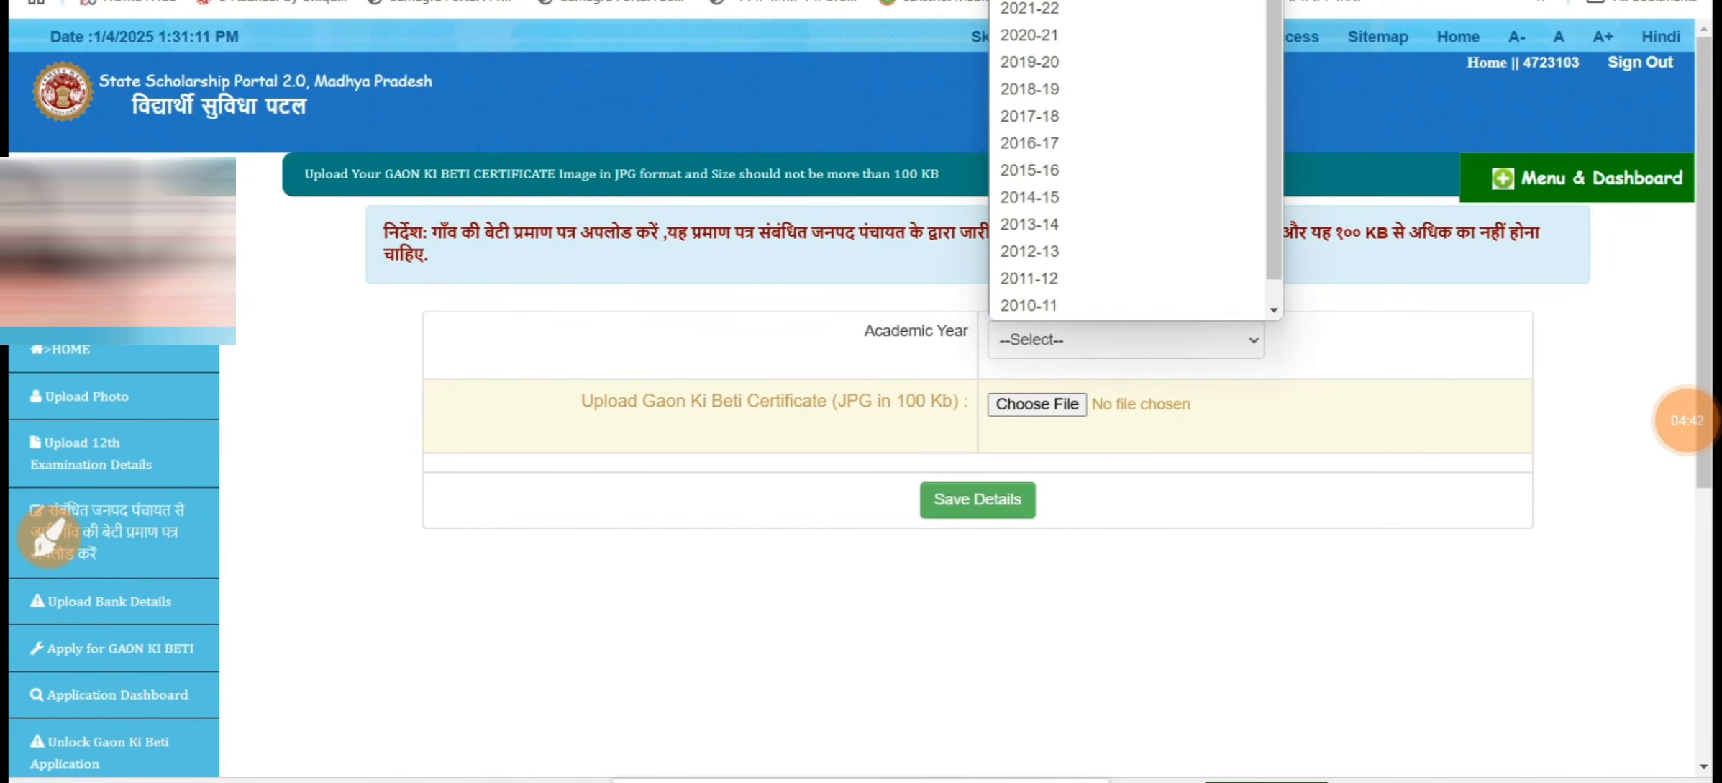
left_click(1051, 2)
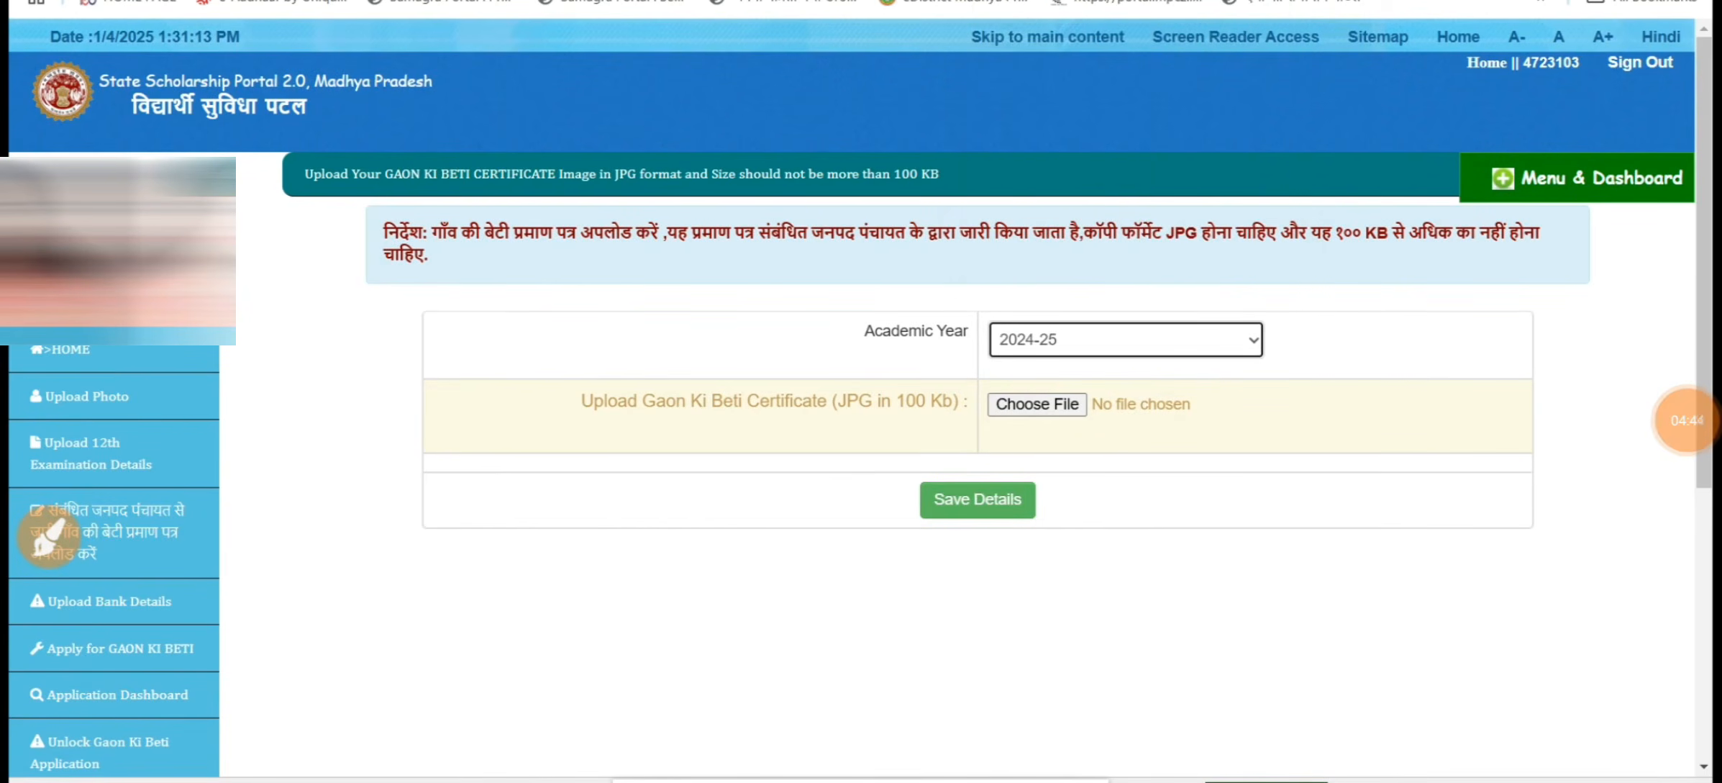
left_click(1036, 404)
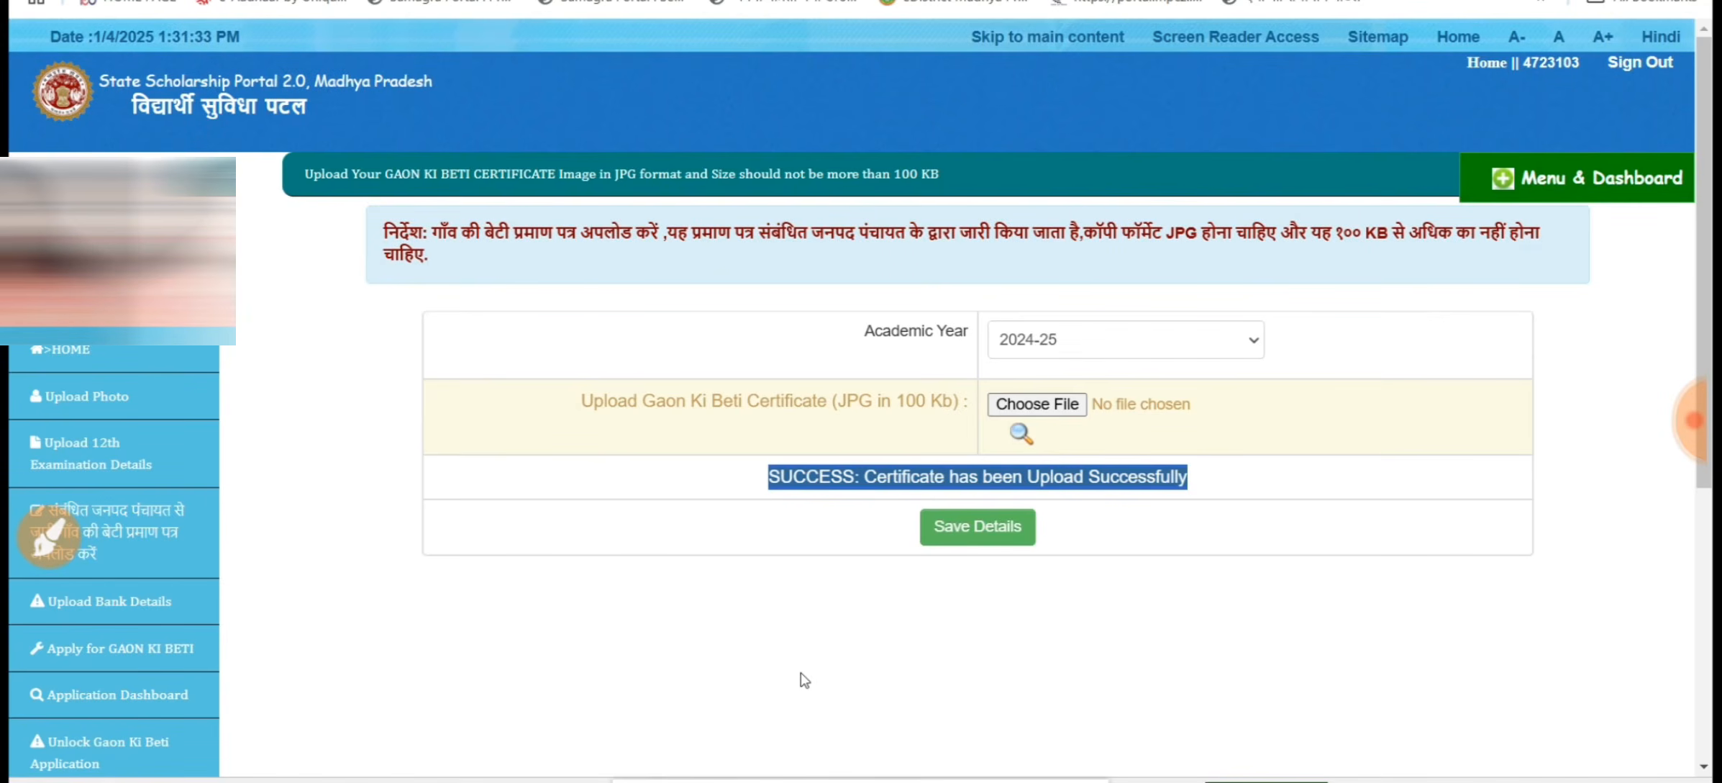
- Draw ticks near the certificate file field, circle and tick the upload status message, and clear the annotations
left_click(49, 537)
left_click_drag(1077, 350, 1159, 343)
left_click_drag(1123, 385, 1257, 338)
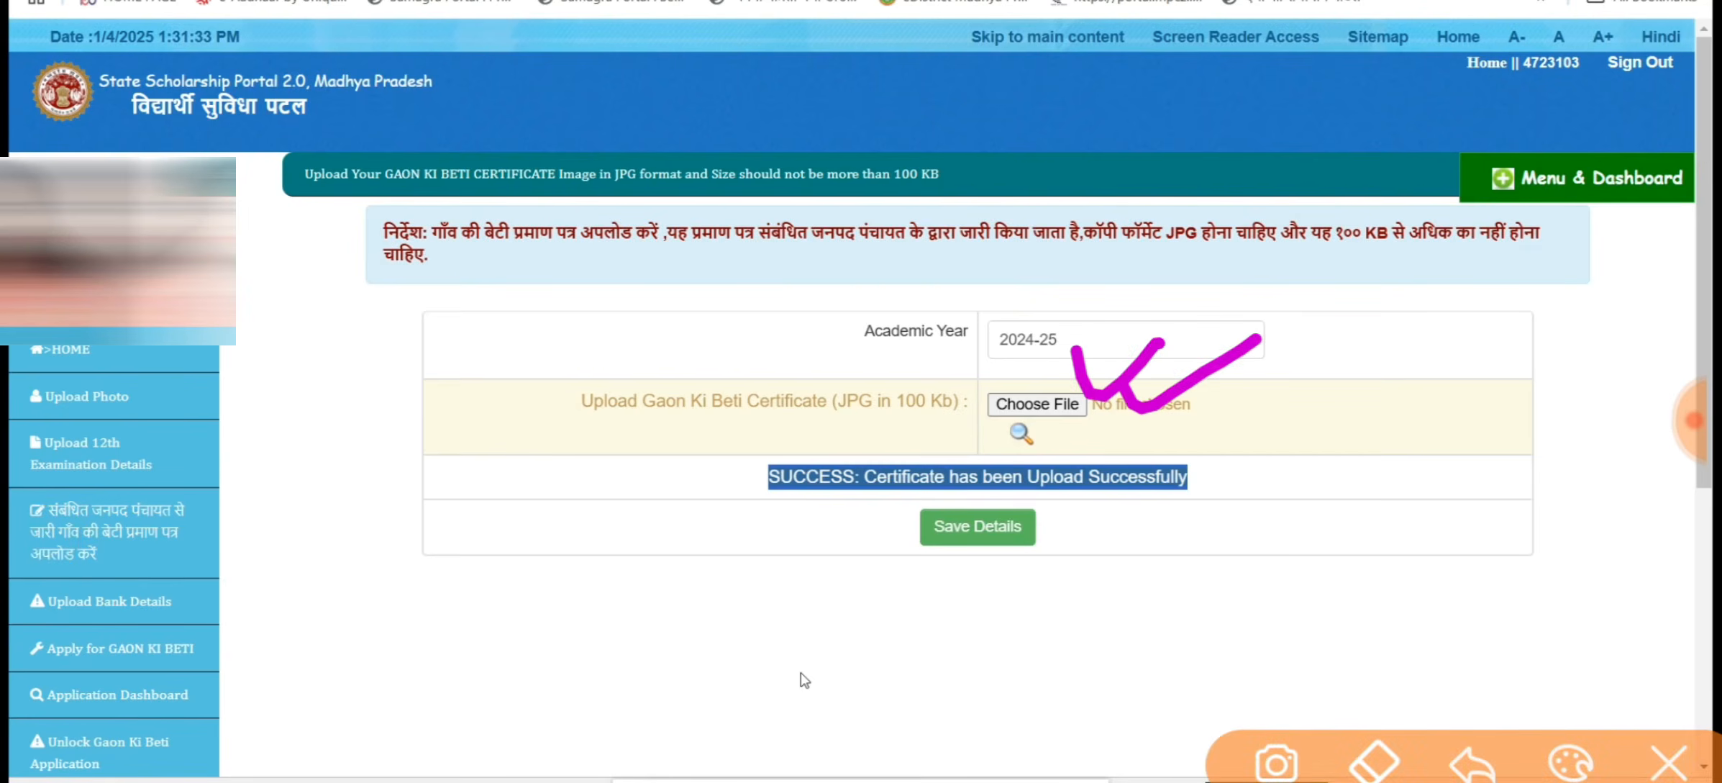
mouse_move(1259, 447)
left_mouse_down()
mouse_move(1097, 421)
mouse_move(1180, 497)
mouse_move(1191, 431)
left_mouse_up()
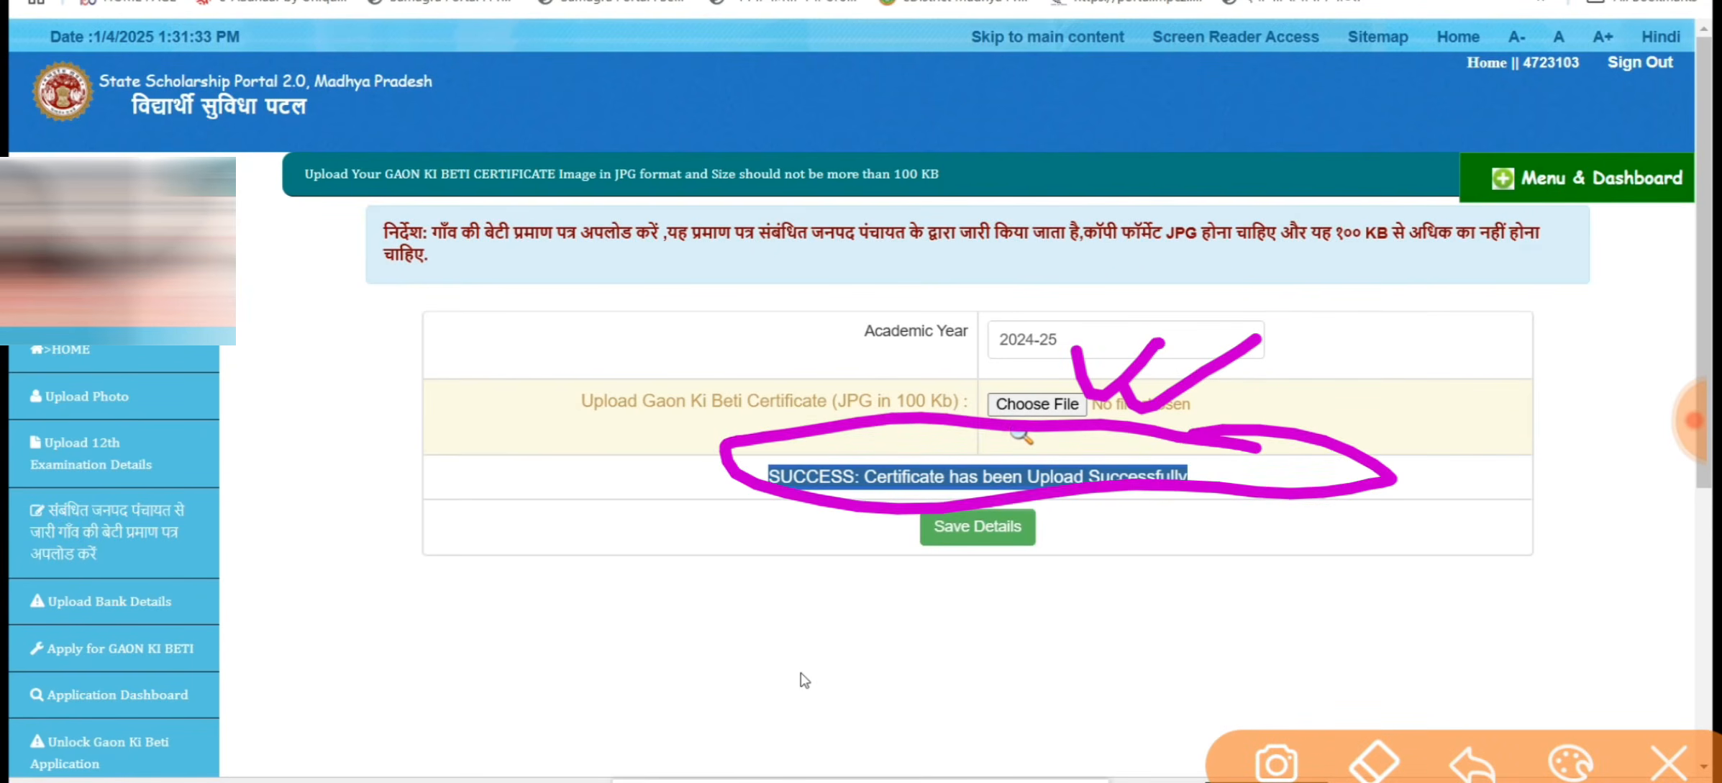
left_click_drag(1180, 494, 1288, 456)
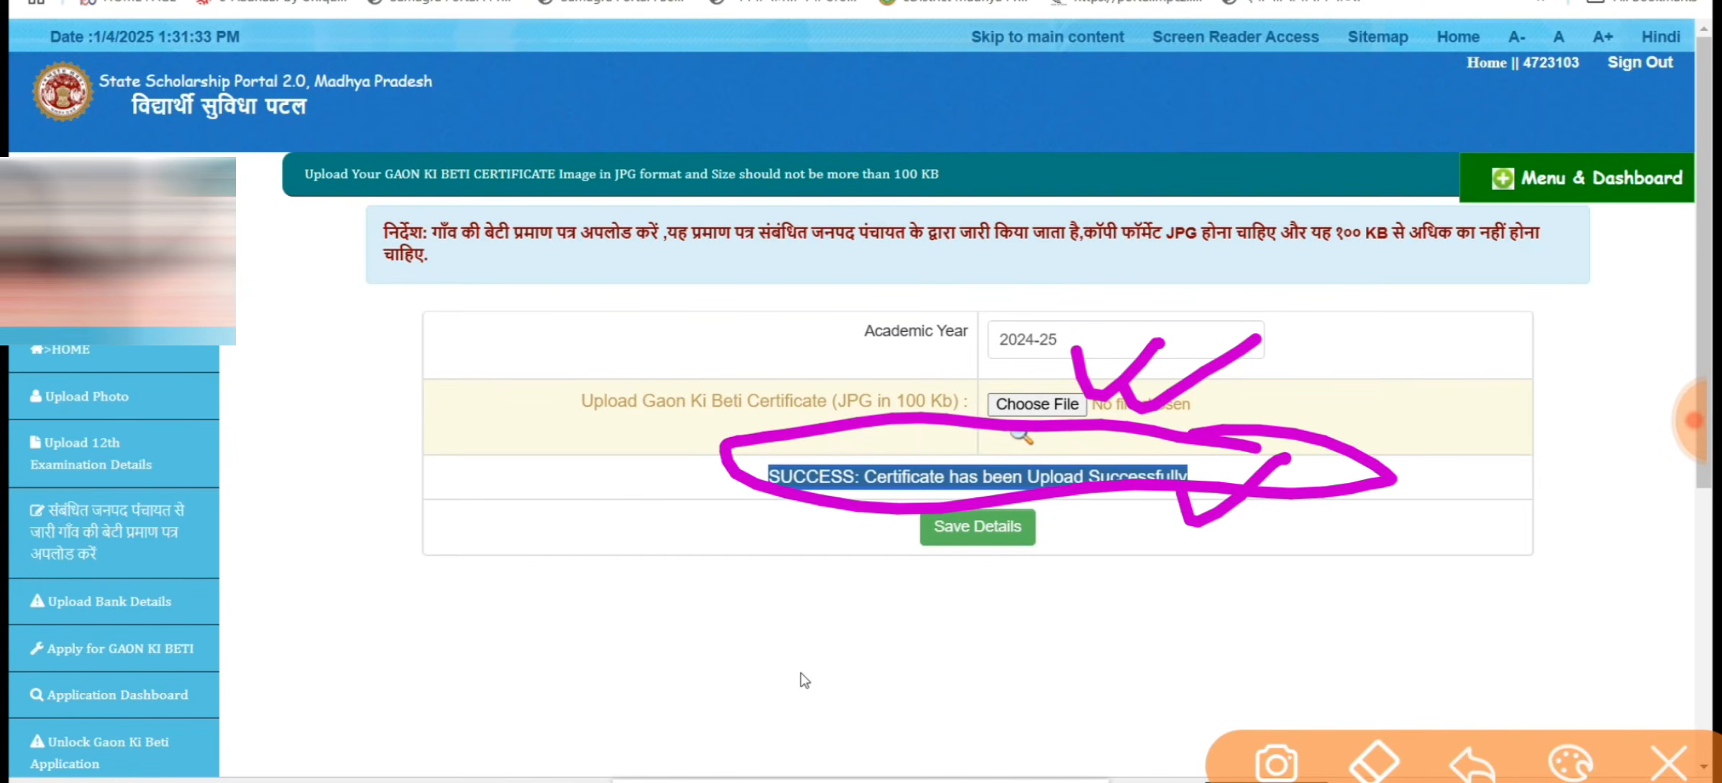
left_click(1668, 762)
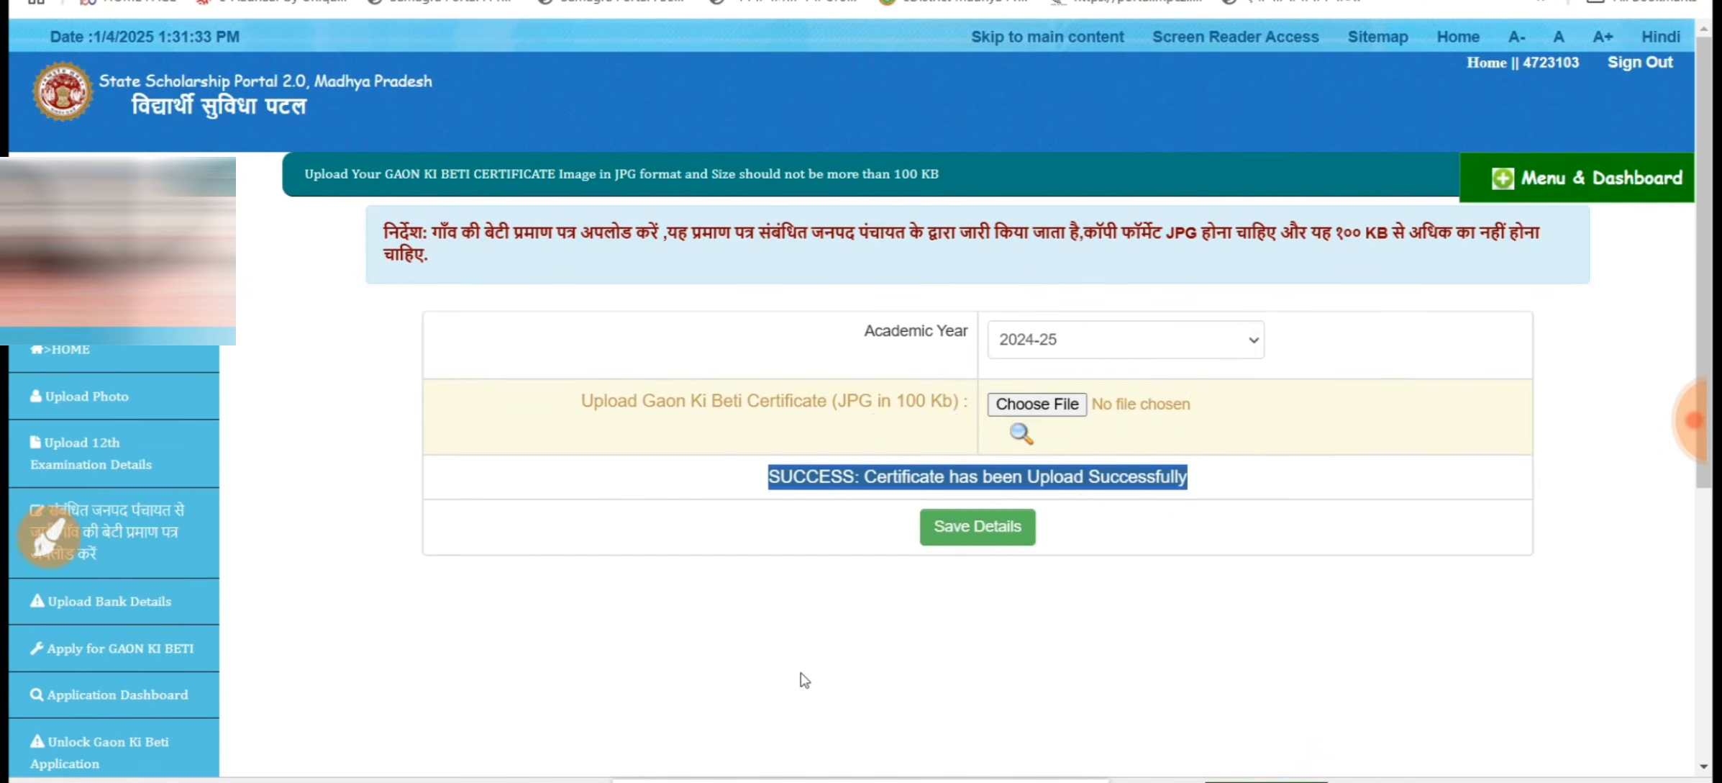
- Mark the Upload Bank Details entry with a pen stroke, clear it and open the bank account details page
left_click(48, 538)
mouse_move(169, 579)
left_mouse_down()
mouse_move(195, 611)
mouse_move(263, 554)
left_mouse_up()
left_click(1668, 763)
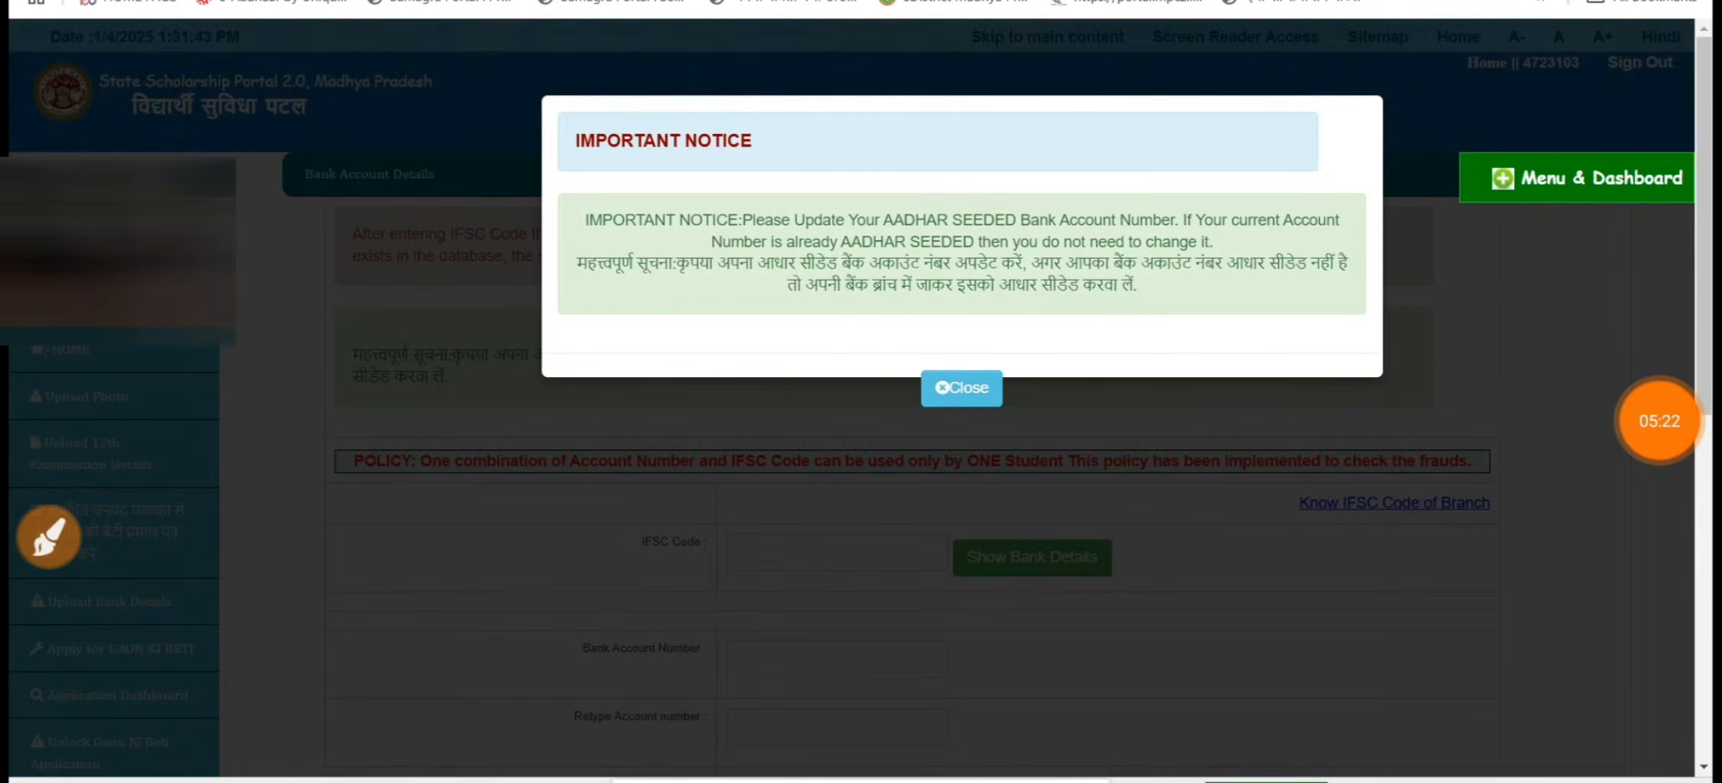
- Draw a frame around the Important Notice and add pen strokes over its Aadhar-seeded account text
left_click(48, 538)
mouse_move(517, 126)
left_mouse_down()
mouse_move(486, 118)
mouse_move(1432, 43)
mouse_move(530, 495)
left_mouse_up()
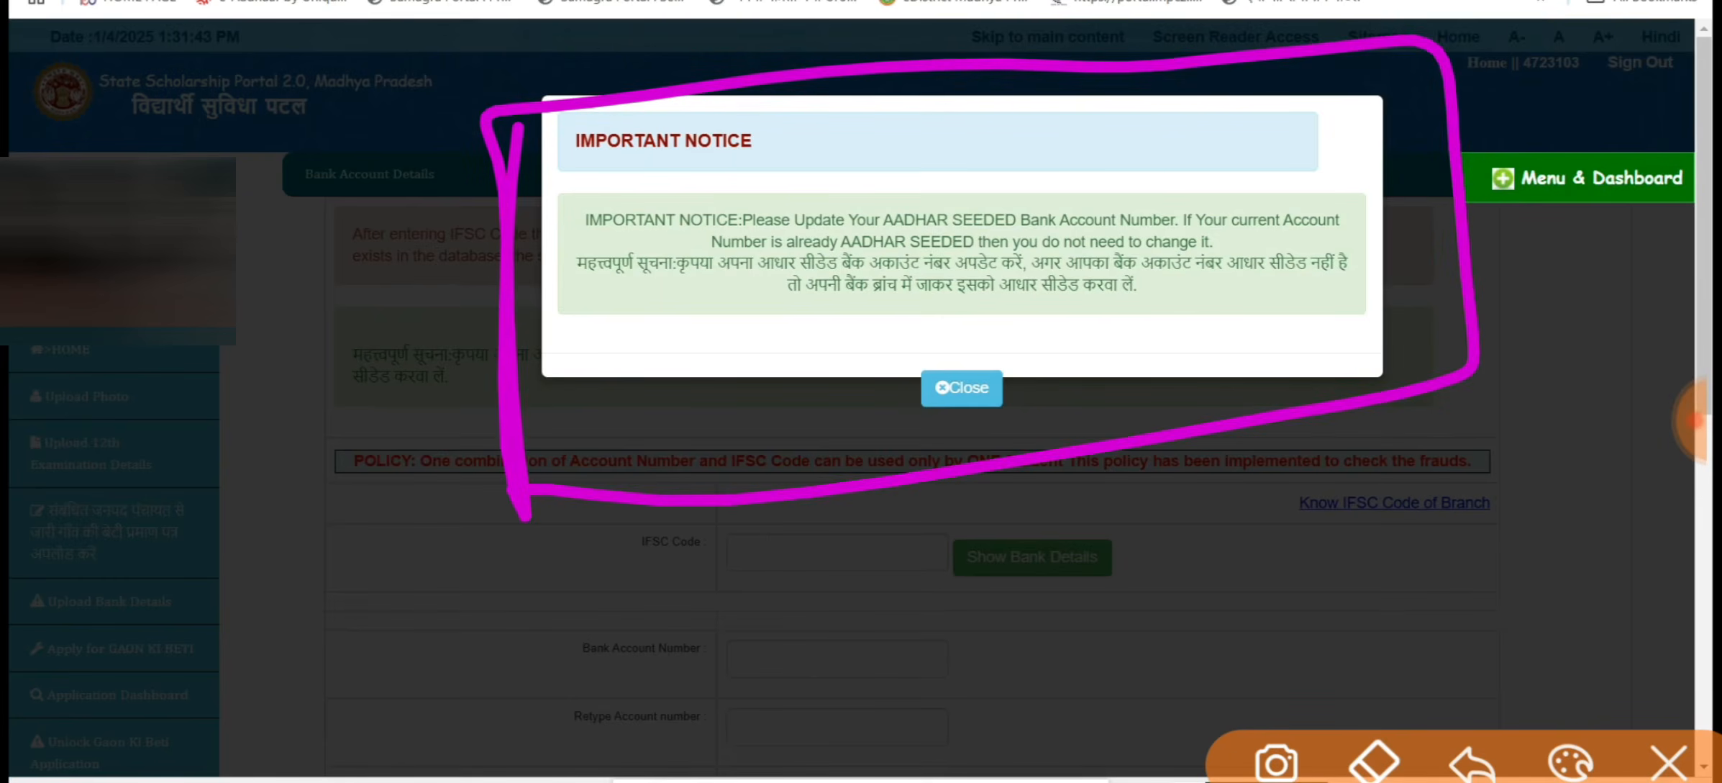
left_click_drag(809, 216, 924, 184)
mouse_move(864, 231)
left_mouse_down()
mouse_move(963, 179)
mouse_move(1137, 154)
left_mouse_up()
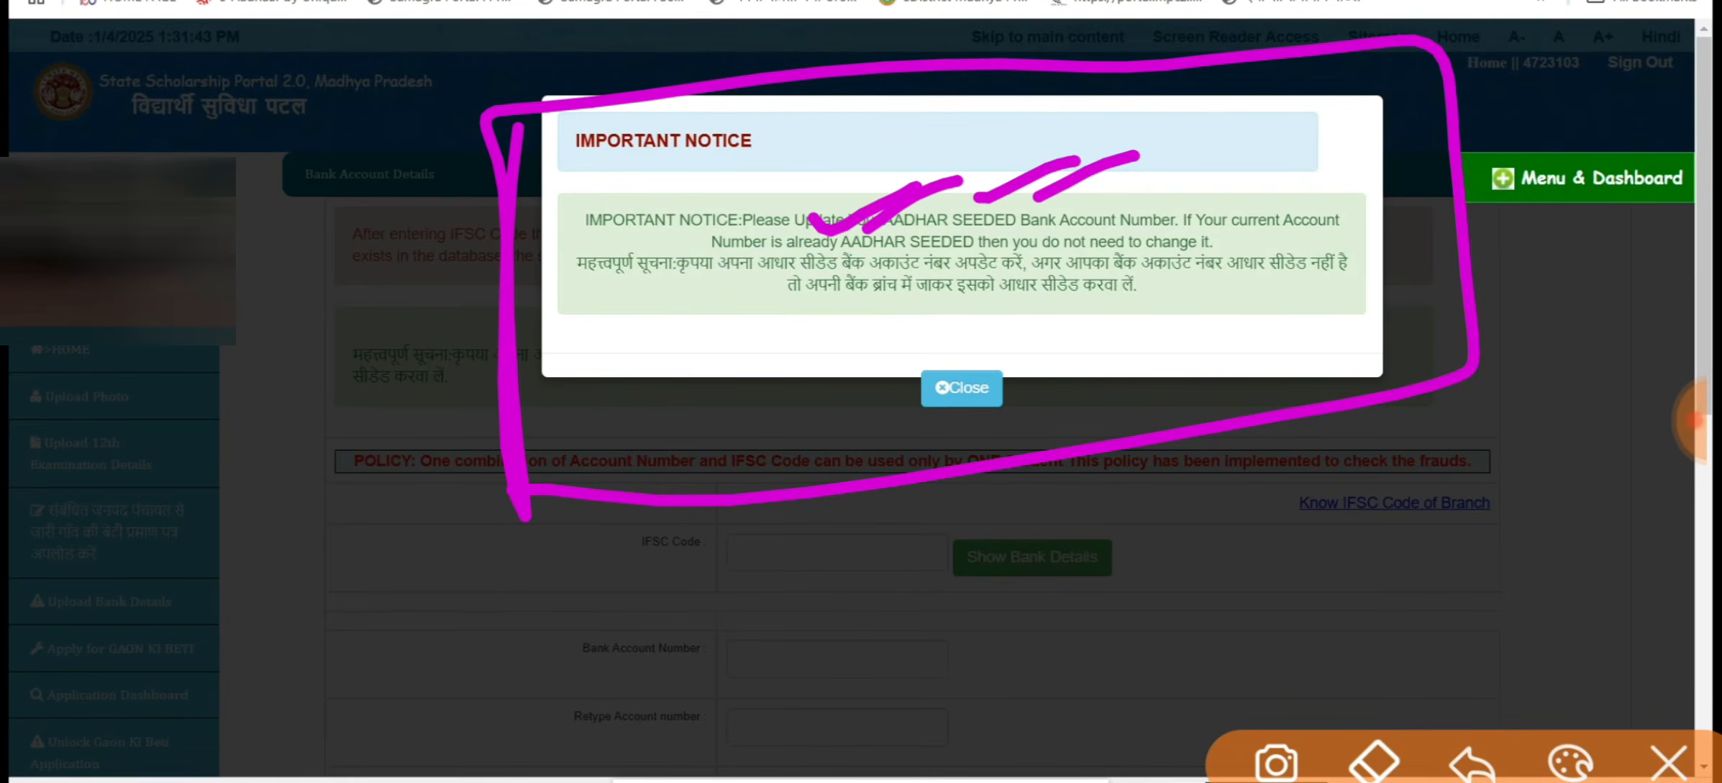
- Handwrite "A + B" below the Important Notice and circle it
mouse_move(709, 680)
left_mouse_down()
mouse_move(712, 586)
mouse_move(757, 640)
left_mouse_up()
left_click_drag(714, 633, 889, 555)
left_click_drag(838, 540, 888, 642)
left_click_drag(977, 479, 985, 605)
left_click_drag(995, 472, 1011, 631)
mouse_move(1202, 457)
left_mouse_down()
mouse_move(734, 595)
mouse_move(999, 446)
left_mouse_up()
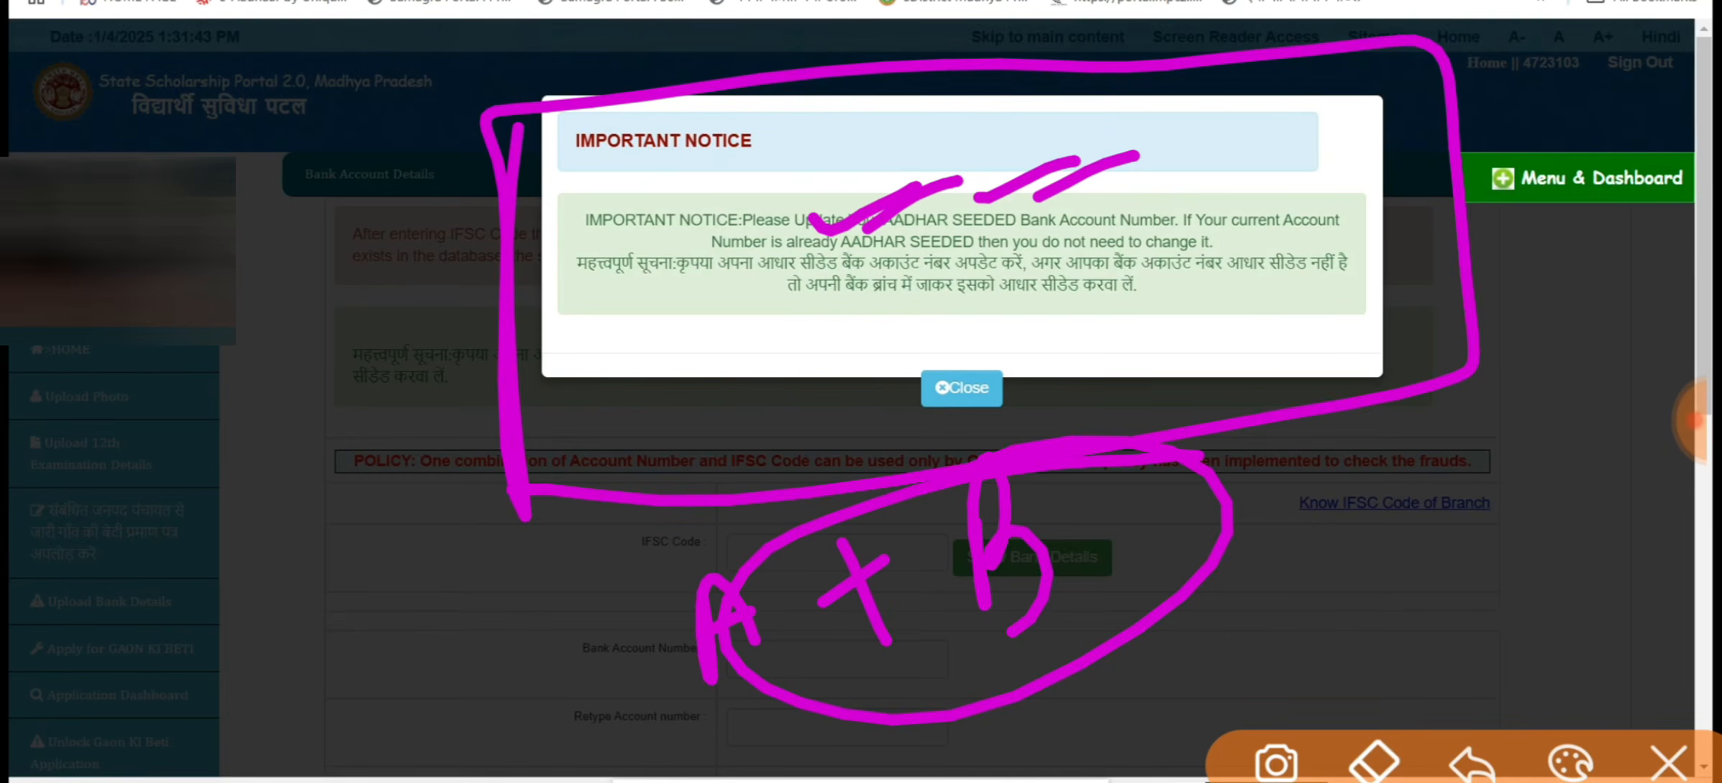
- Add more ticks over the notice text and above the "A + B" note, and clear the annotations
left_click_drag(776, 230, 948, 162)
mouse_move(906, 219)
left_mouse_down()
mouse_move(917, 251)
mouse_move(1021, 189)
left_mouse_up()
left_click_drag(982, 216, 1064, 171)
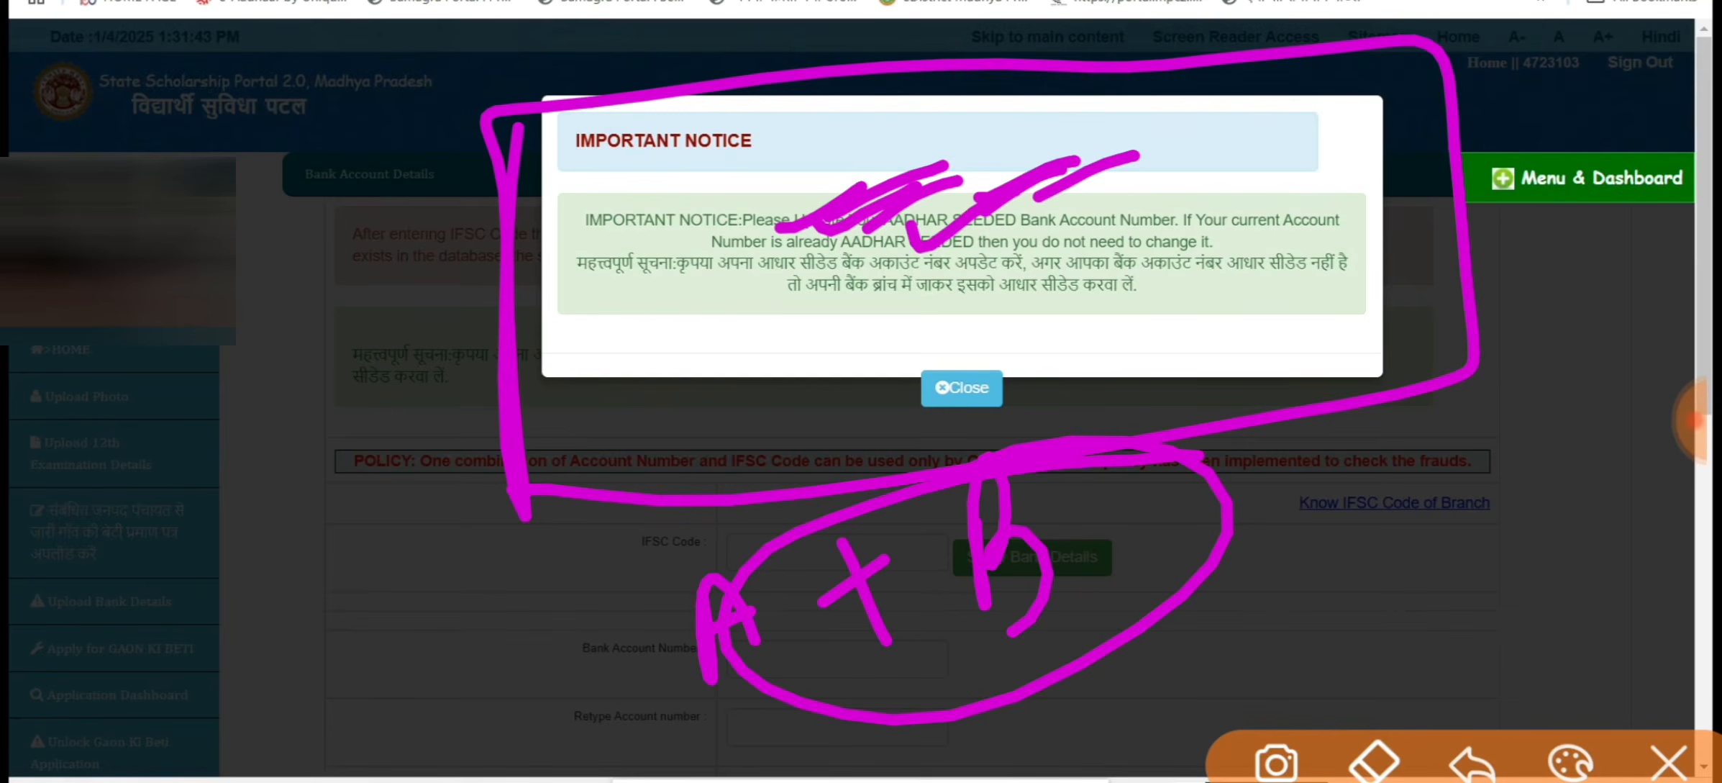
mouse_move(697, 444)
left_mouse_down()
mouse_move(603, 521)
mouse_move(755, 433)
left_mouse_up()
left_click_drag(1020, 429, 1109, 369)
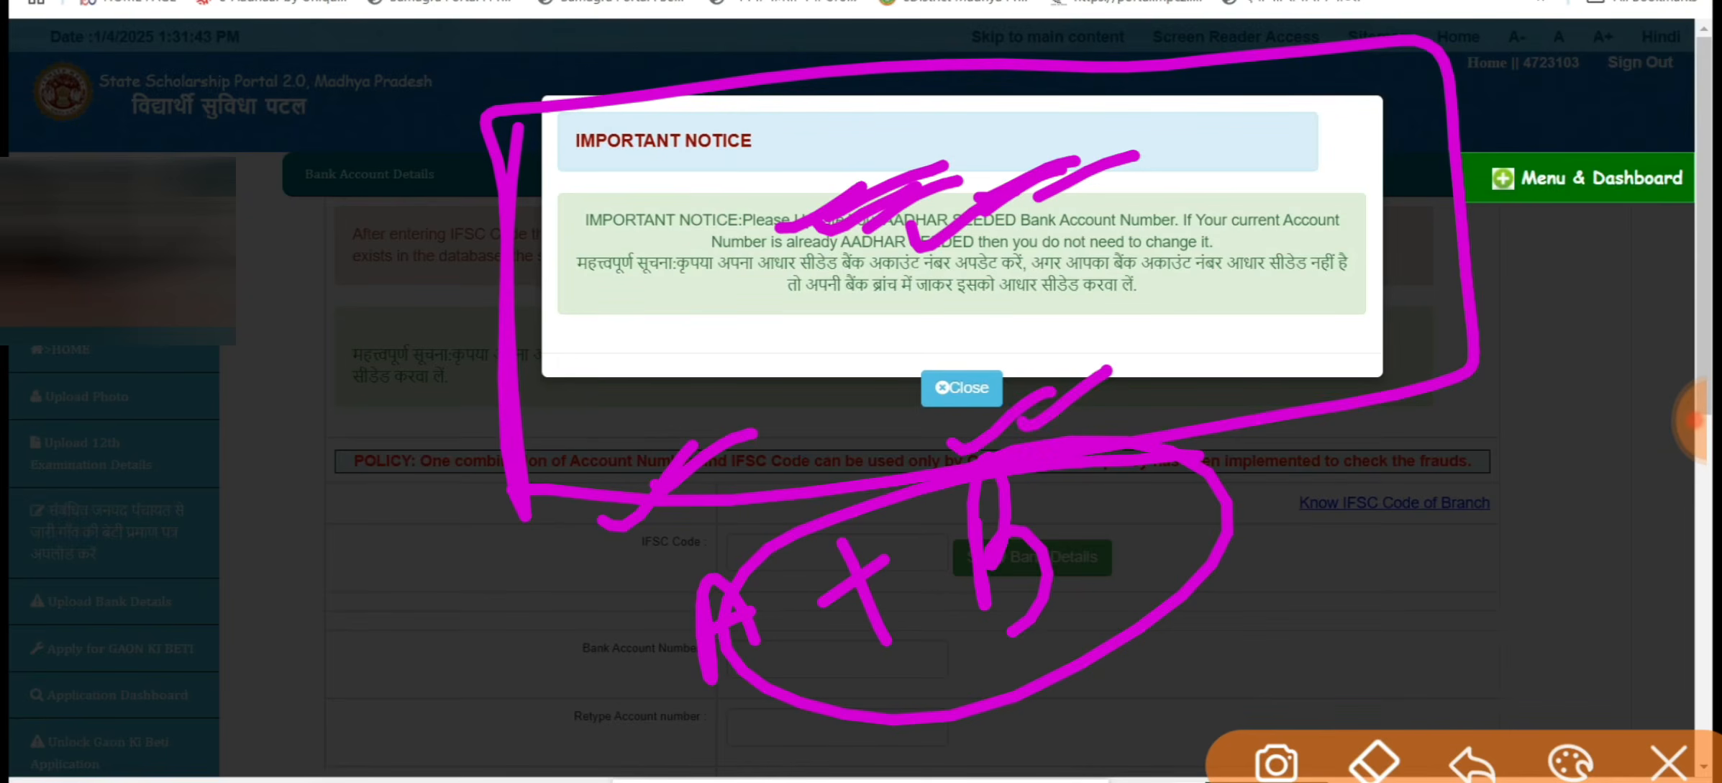
left_click(1669, 762)
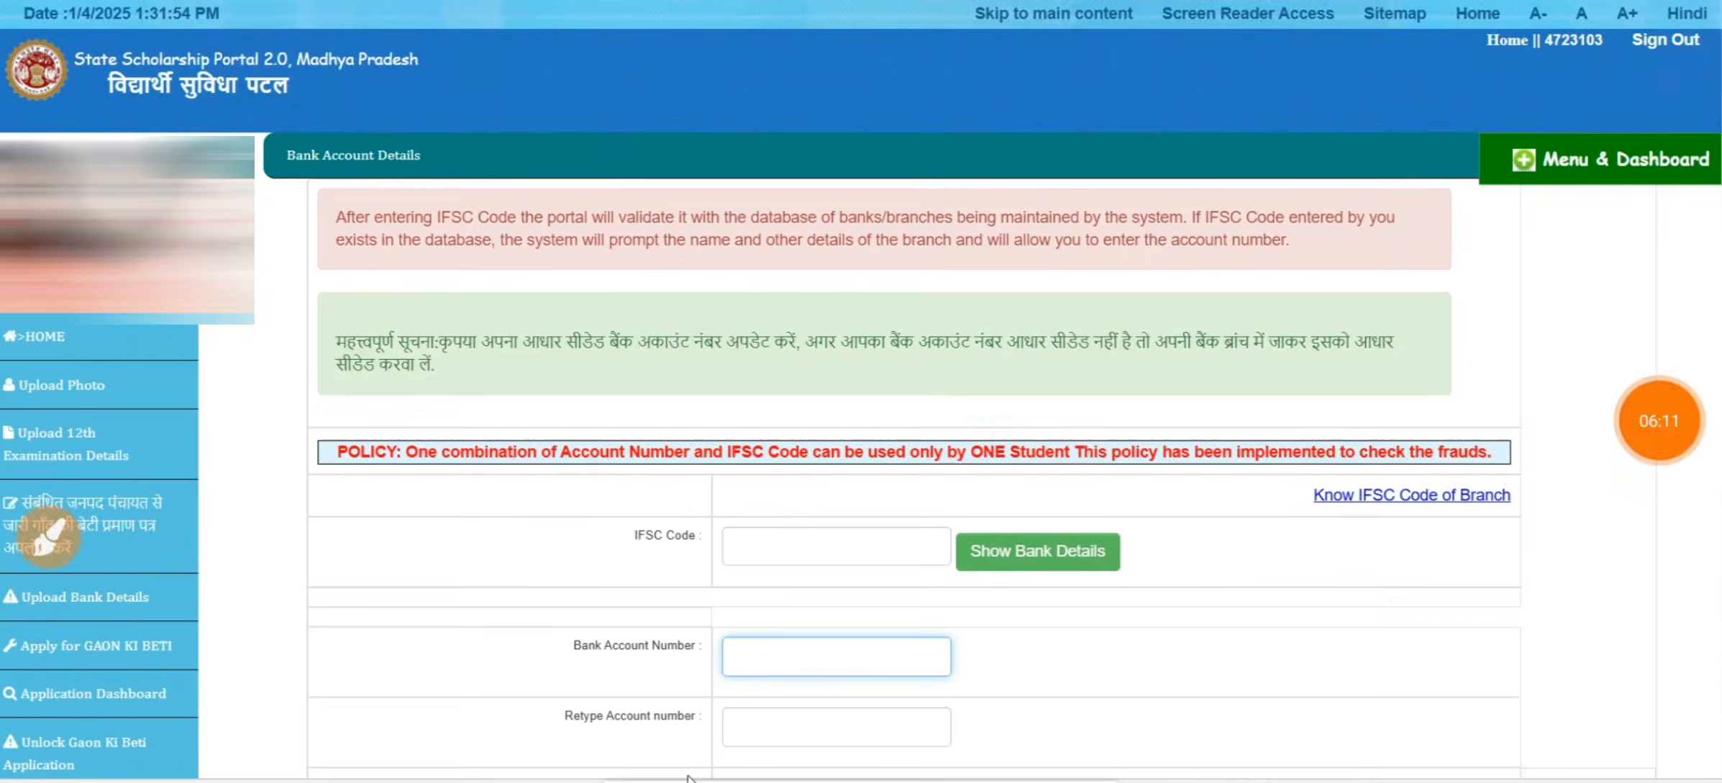
- Tick the IFSC Code row, handwrite "pass" over the bank account instructions and underline it
left_click(47, 536)
mouse_move(579, 484)
left_mouse_down()
mouse_move(502, 520)
mouse_move(629, 501)
left_mouse_up()
mouse_move(993, 374)
left_mouse_down()
mouse_move(1010, 471)
mouse_move(1093, 403)
mouse_move(1198, 360)
mouse_move(1245, 363)
left_mouse_up()
left_click_drag(1183, 439, 1018, 536)
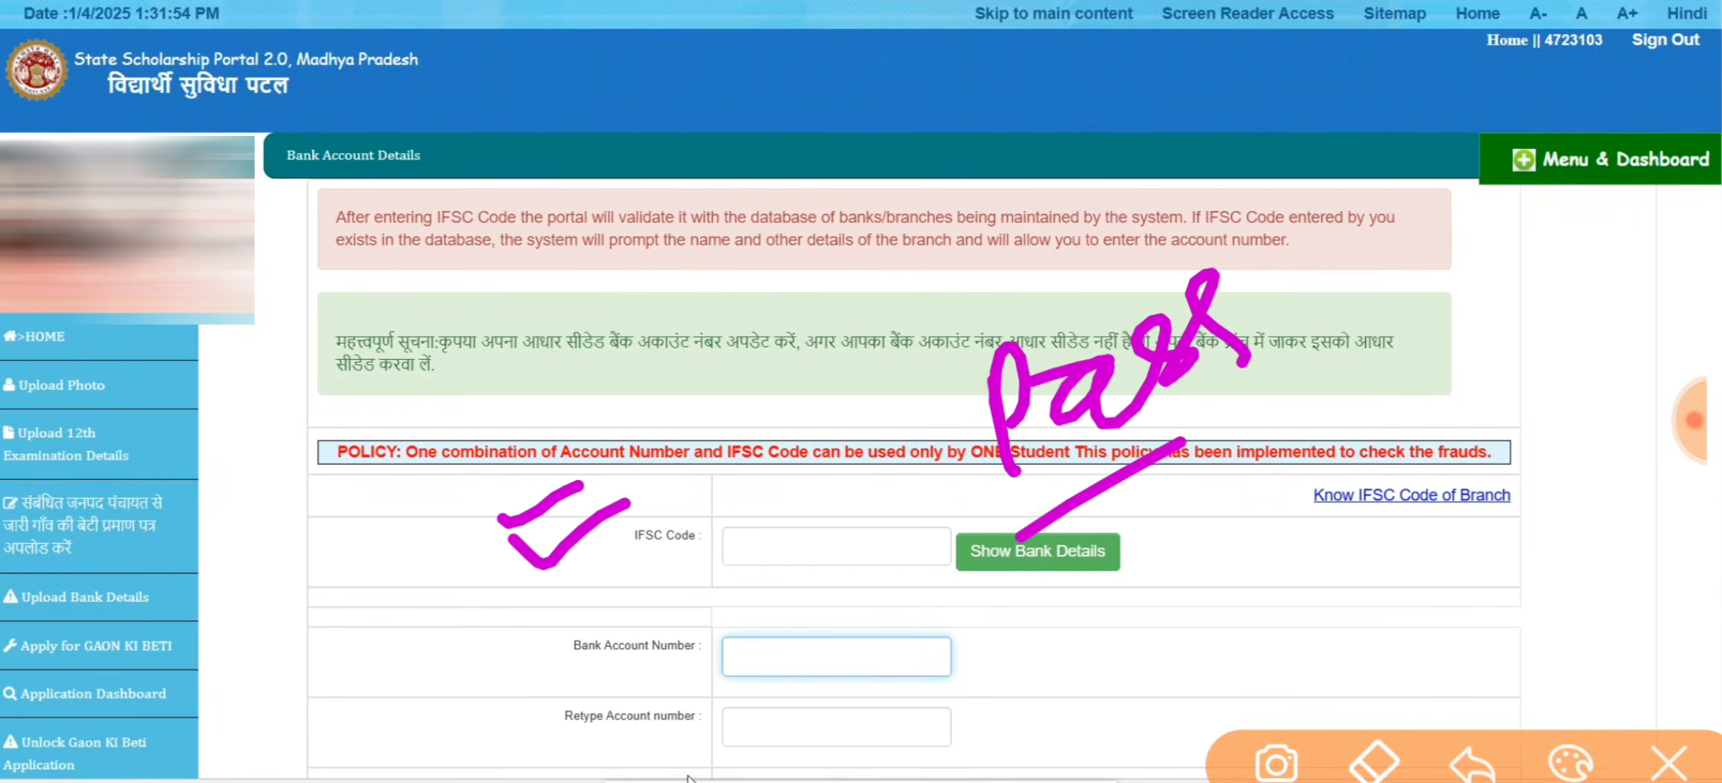
- Add more underlines and a box around the handwritten word, and tick the IFSC Code field
left_click_drag(1287, 397, 1022, 534)
left_click_drag(1241, 426, 1029, 525)
mouse_move(1063, 593)
left_mouse_down()
mouse_move(1309, 227)
mouse_move(1160, 551)
left_mouse_up()
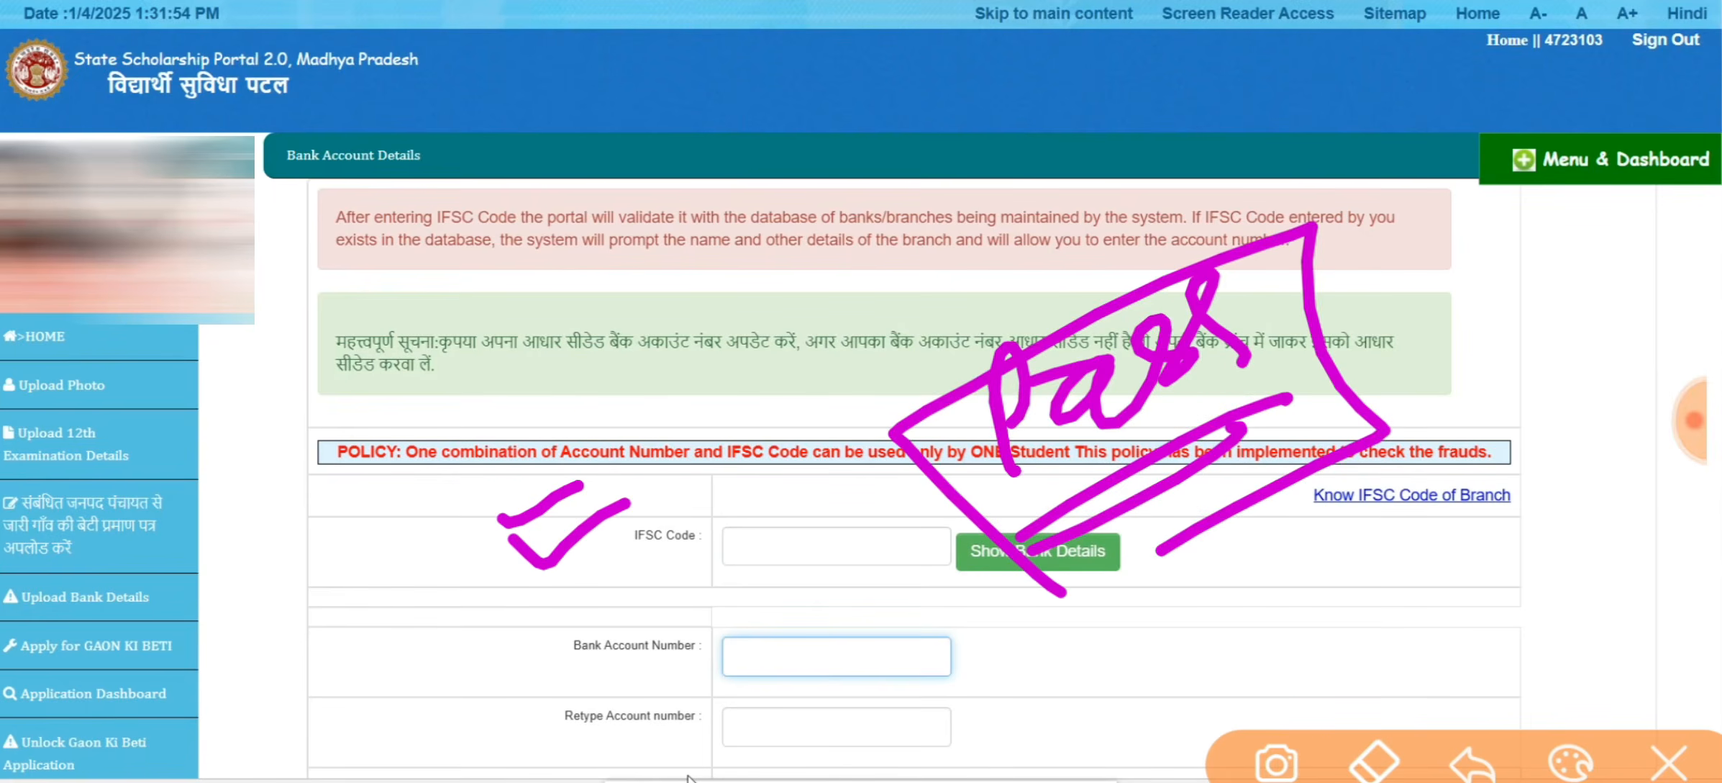
left_click_drag(713, 533, 870, 489)
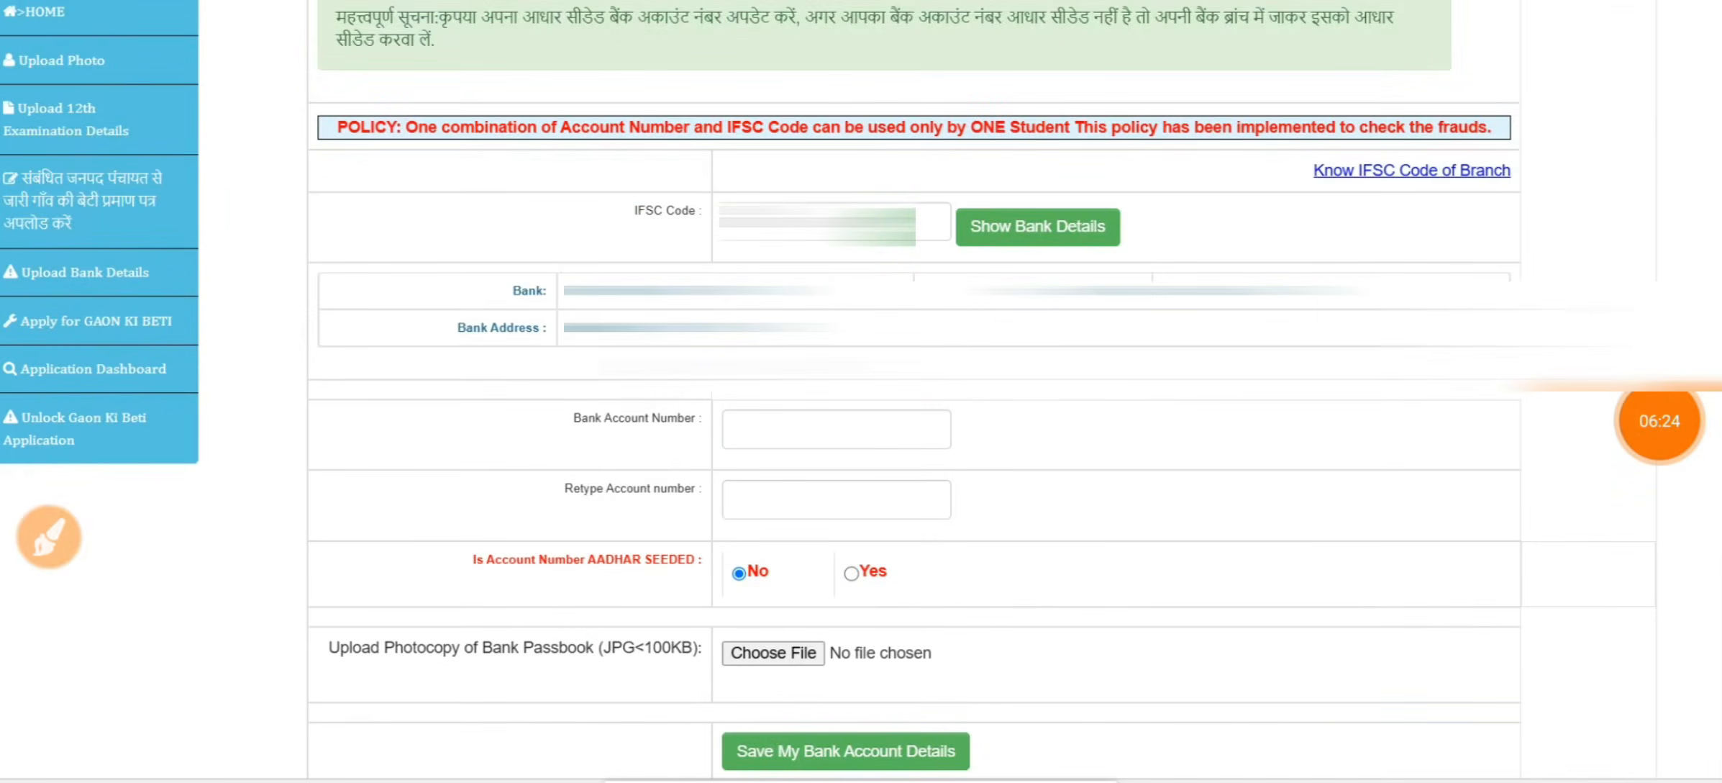
- Circle the IFSC Code field, Show Bank Details and Know IFSC Code of Branch, frame the bank name and address rows, and clear the annotations
left_click(48, 536)
left_click_drag(878, 180, 913, 270)
mouse_move(1112, 170)
left_mouse_down()
mouse_move(1068, 167)
mouse_move(1122, 263)
mouse_move(1016, 184)
left_mouse_up()
mouse_move(640, 234)
left_mouse_down()
mouse_move(443, 259)
mouse_move(751, 399)
mouse_move(1539, 341)
mouse_move(547, 288)
left_mouse_up()
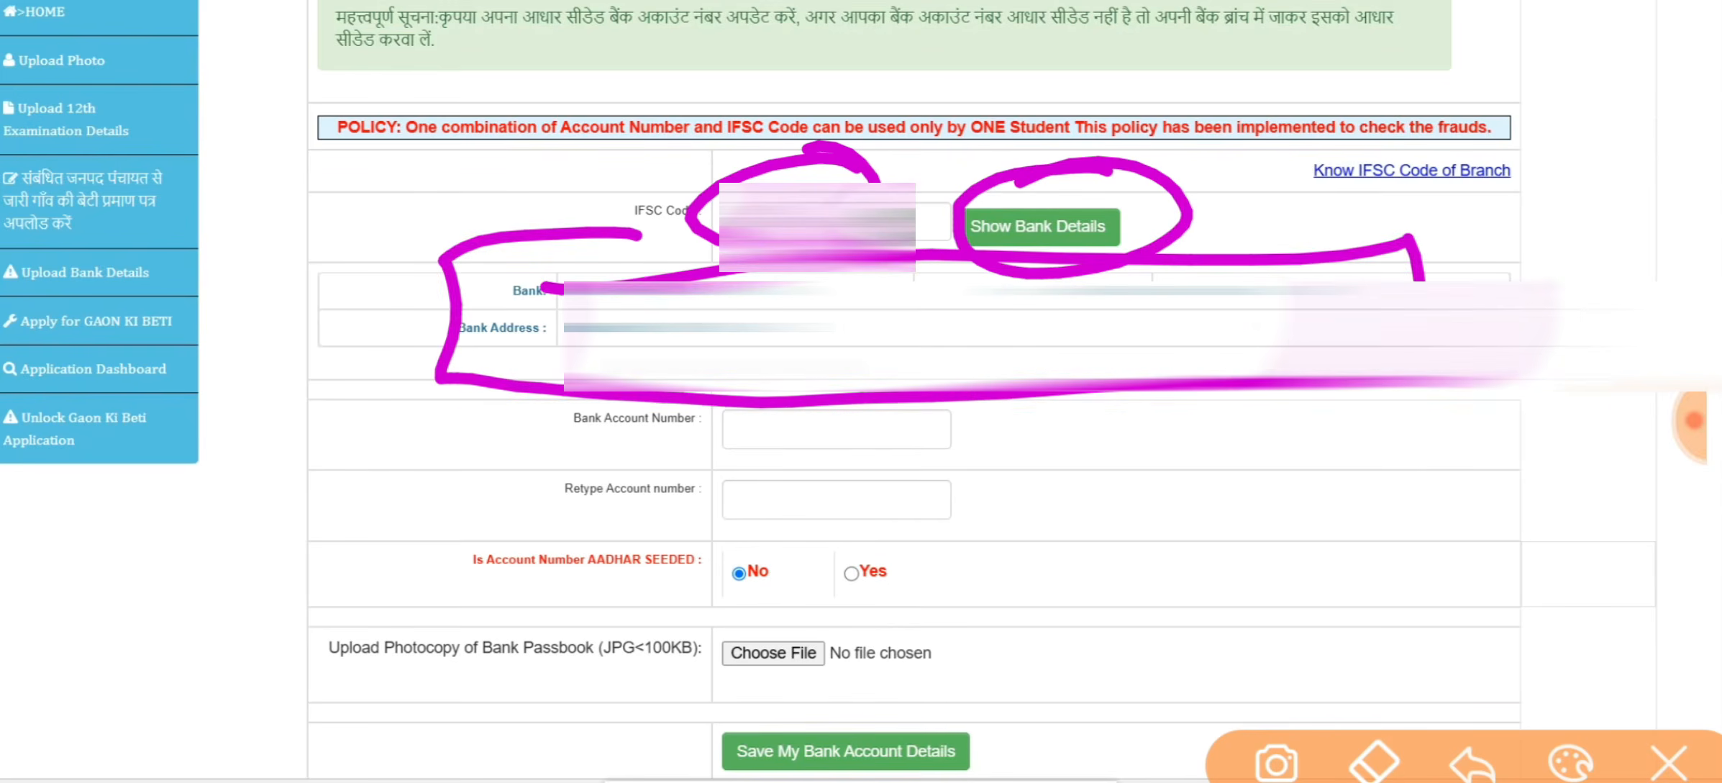
mouse_move(1518, 130)
left_mouse_down()
mouse_move(1392, 116)
mouse_move(1442, 237)
mouse_move(1489, 105)
left_mouse_up()
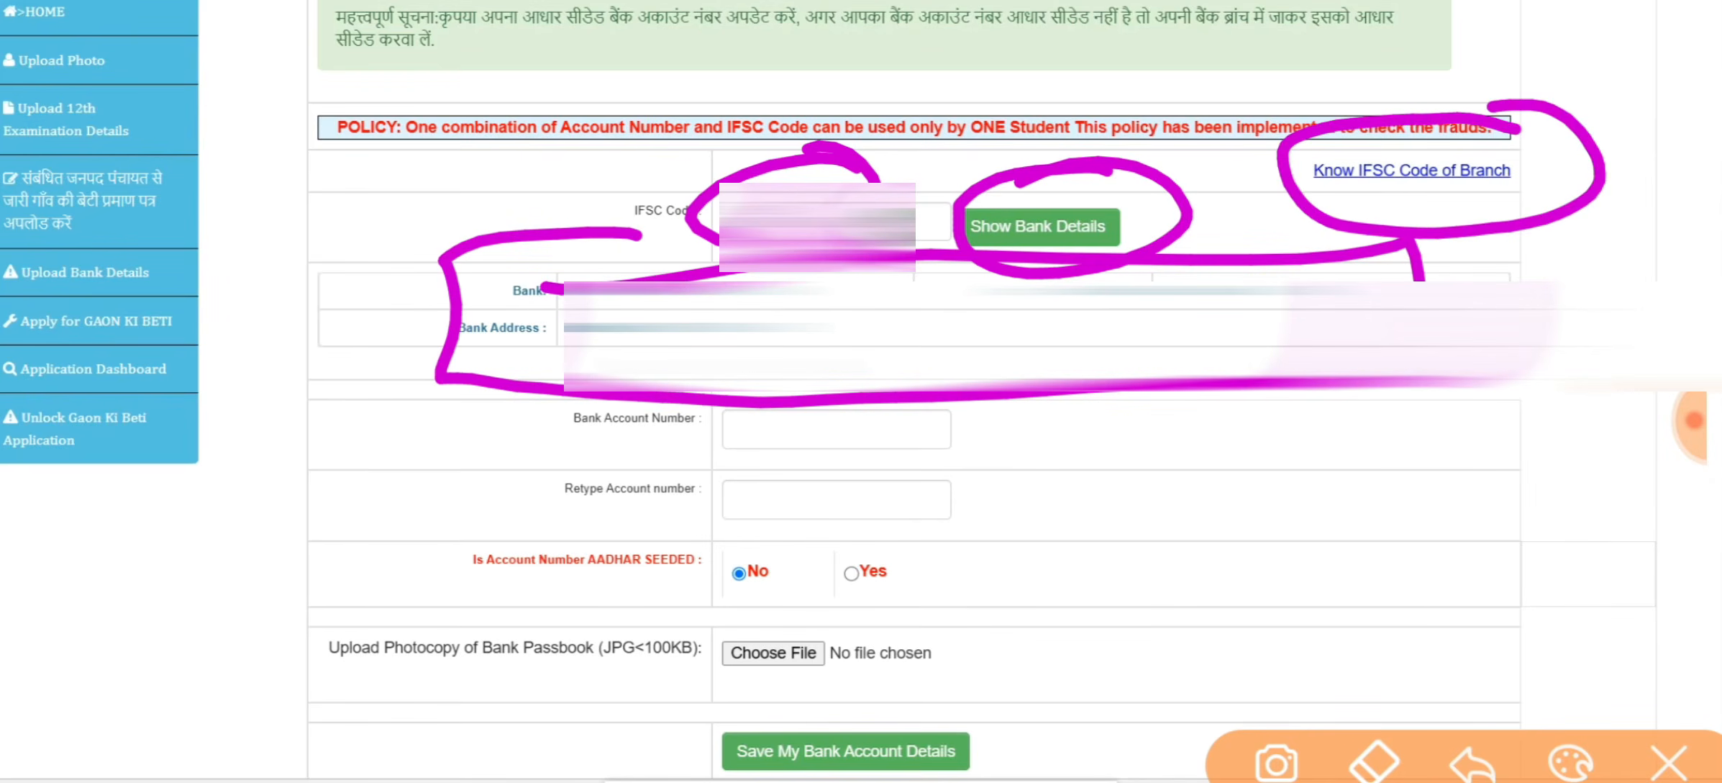
left_click(1669, 761)
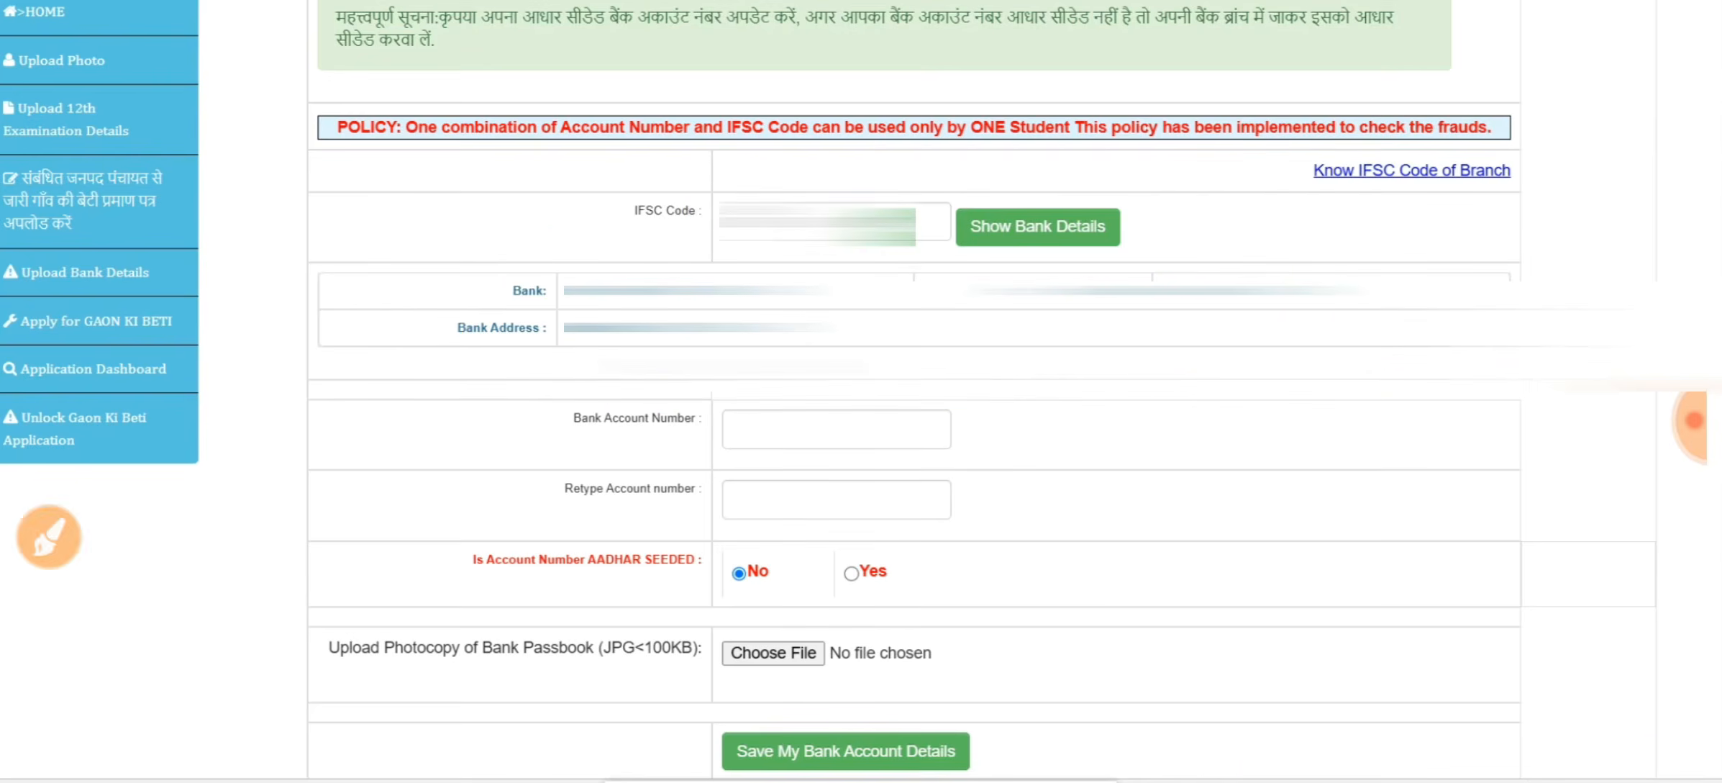
- Tick the two account number fields and circle the Aadhar-seeded question and its Yes option
left_click(48, 536)
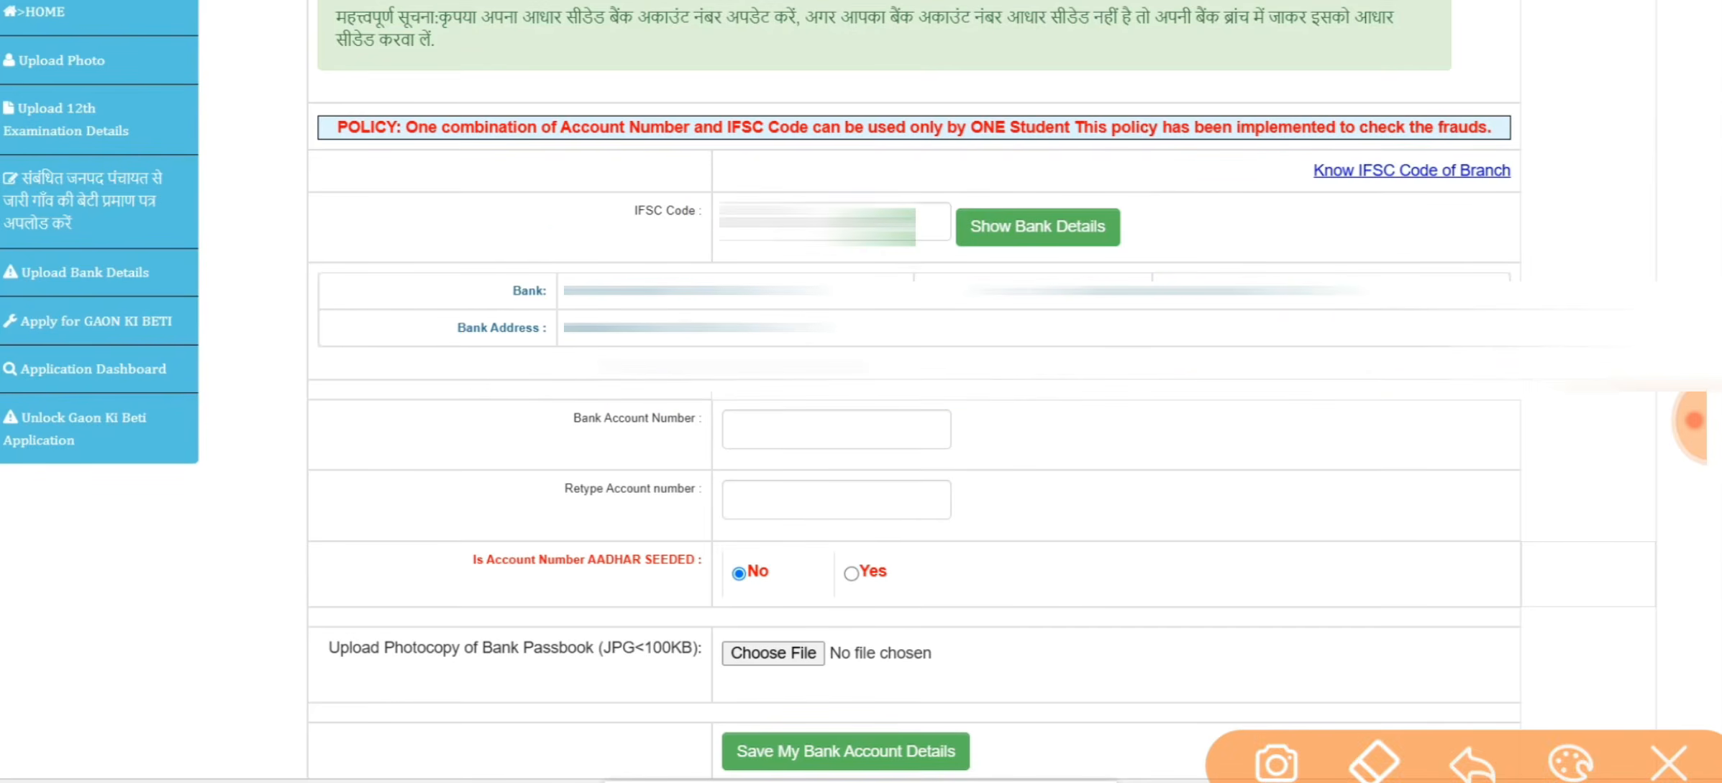
left_click_drag(935, 327, 687, 394)
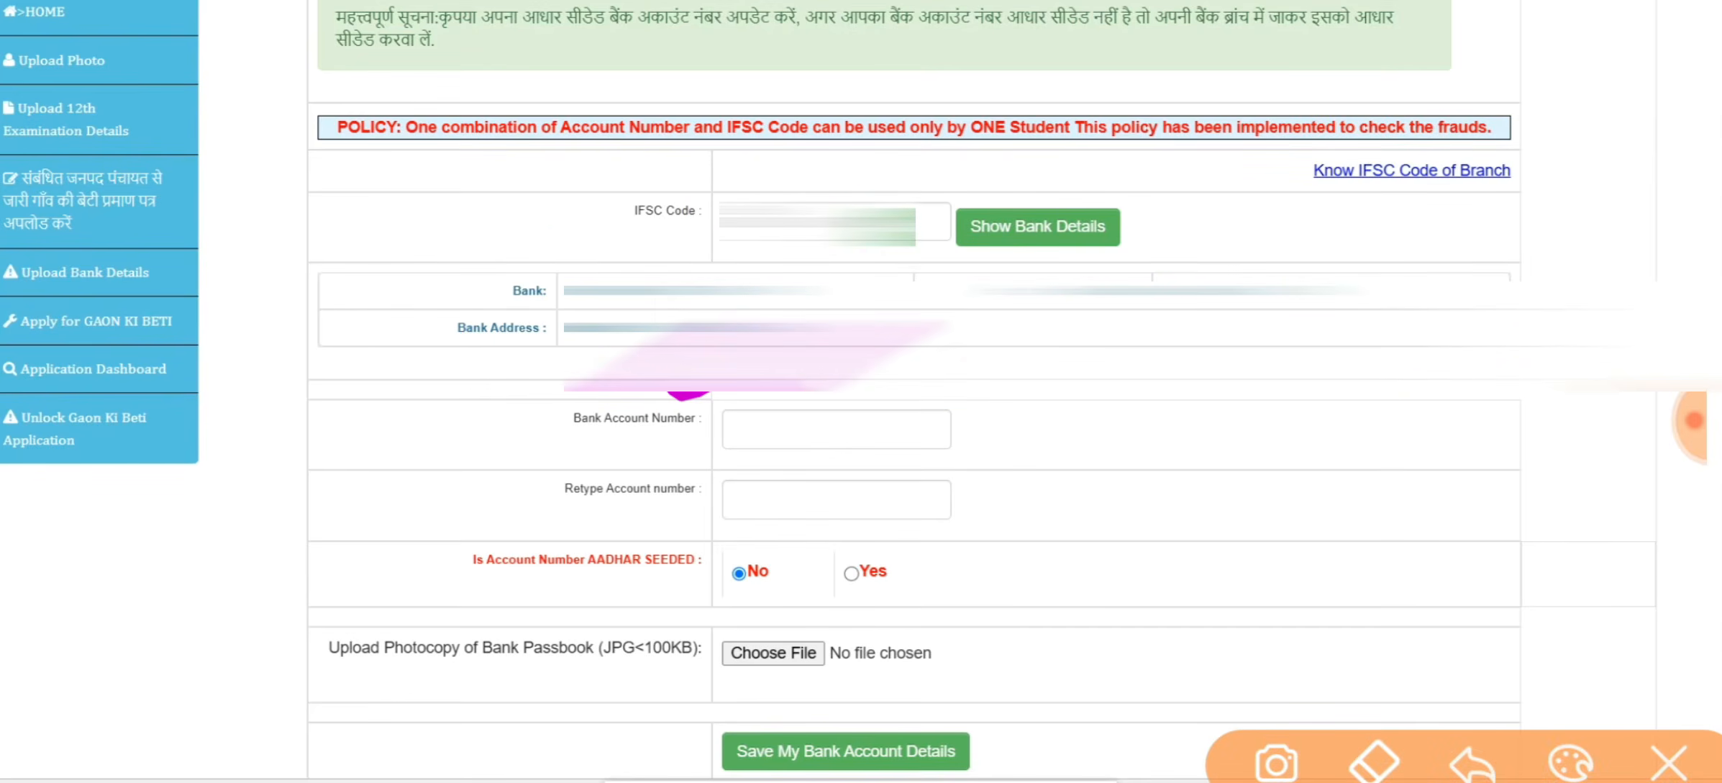
left_click_drag(745, 476, 850, 448)
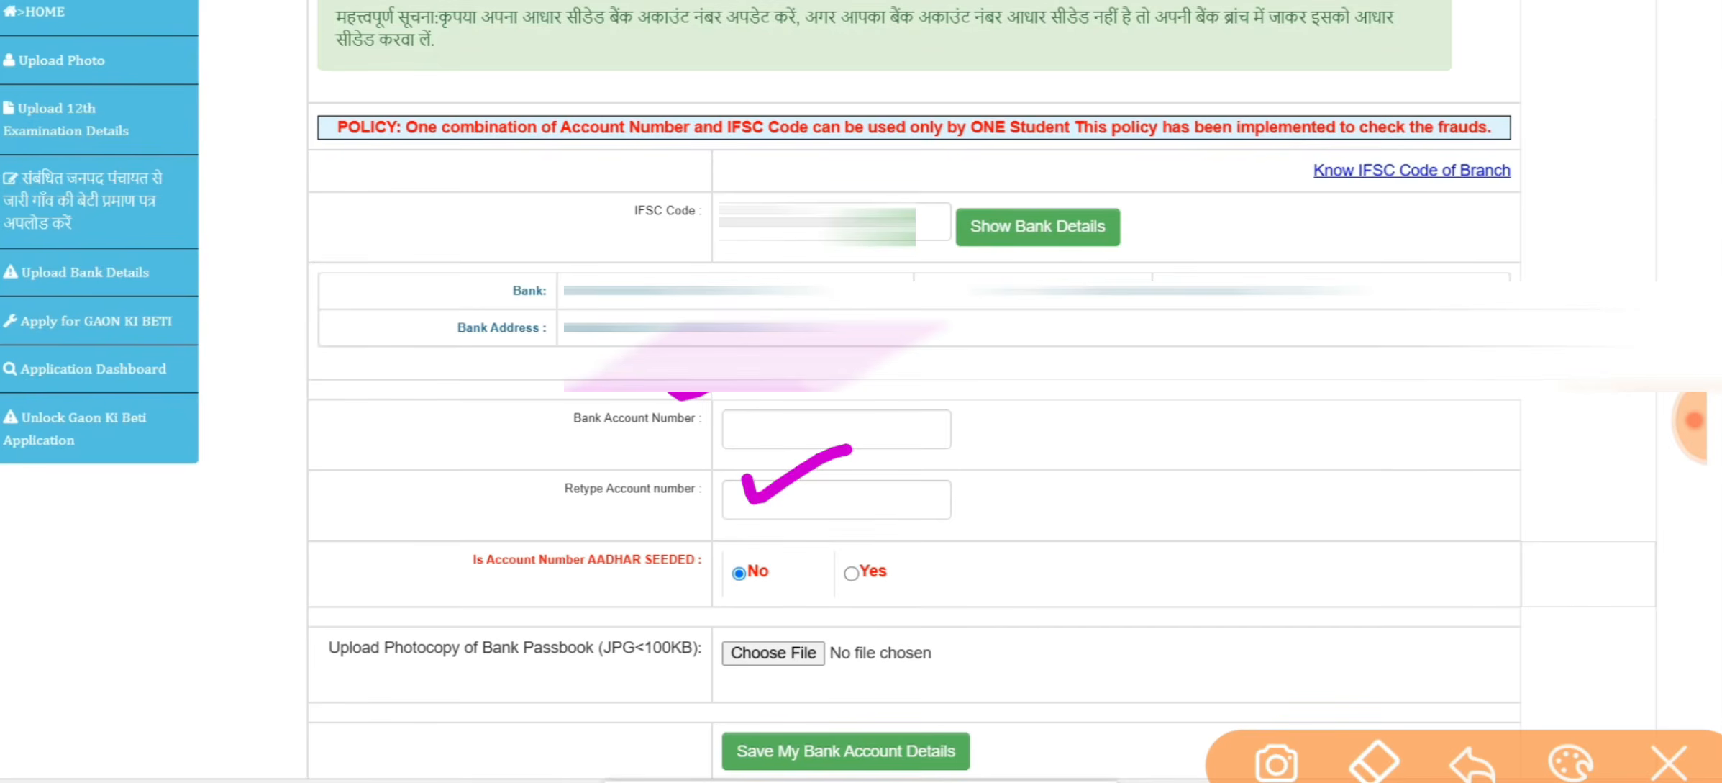
mouse_move(626, 512)
left_mouse_down()
mouse_move(576, 615)
mouse_move(633, 503)
mouse_move(565, 505)
left_mouse_up()
left_click_drag(861, 538, 958, 503)
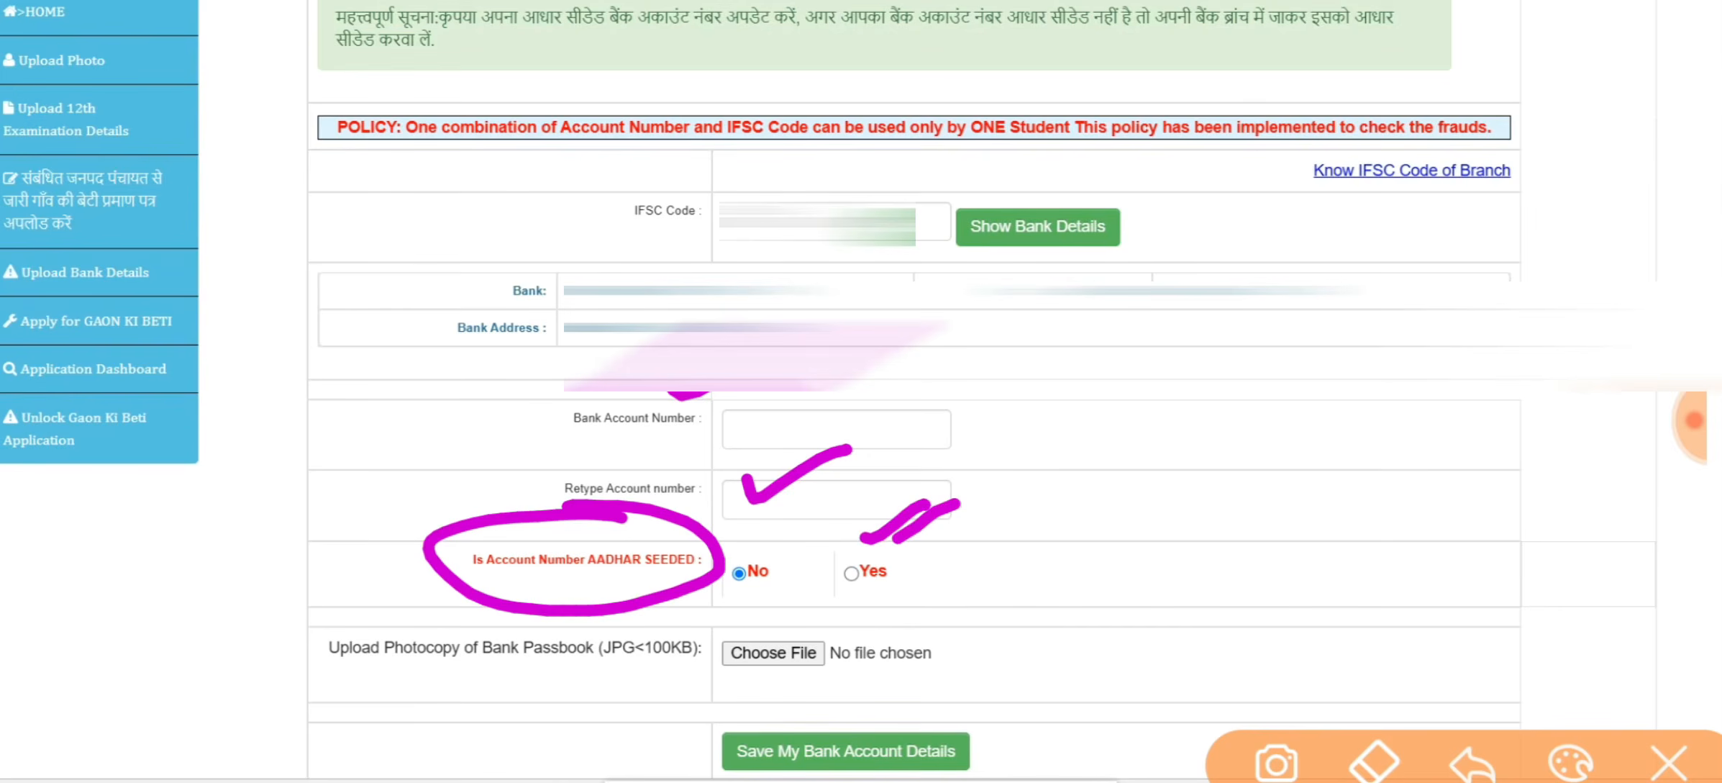
mouse_move(895, 512)
left_mouse_down()
mouse_move(946, 568)
mouse_move(820, 538)
left_mouse_up()
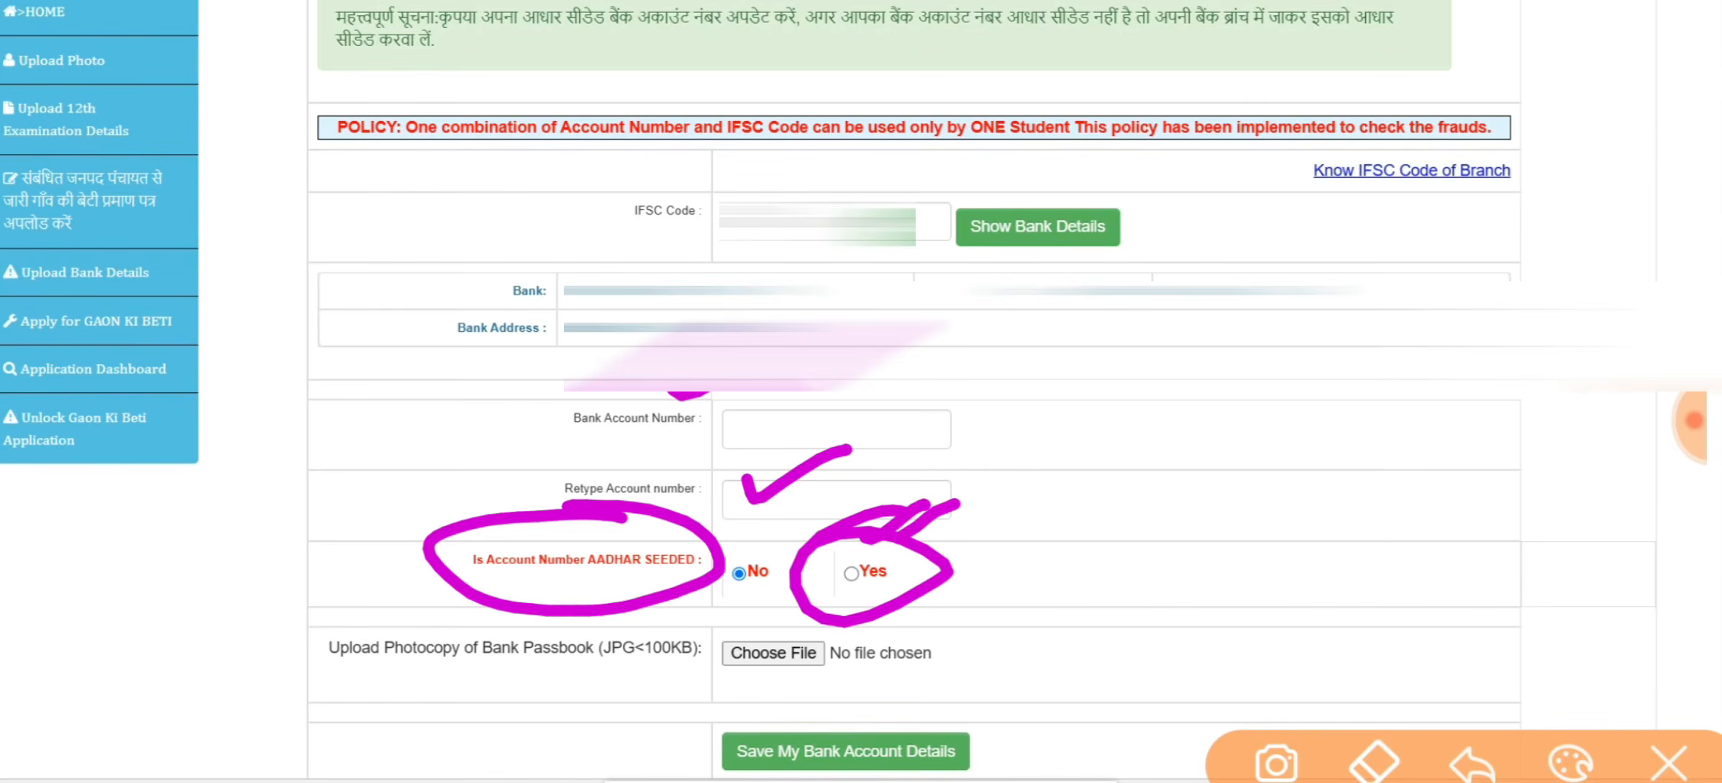
- Outline the bank passbook photocopy label, tick its file field, add handwritten strokes above it, and clear the annotations
mouse_move(531, 586)
left_mouse_down()
mouse_move(277, 632)
mouse_move(701, 680)
mouse_move(687, 626)
left_mouse_up()
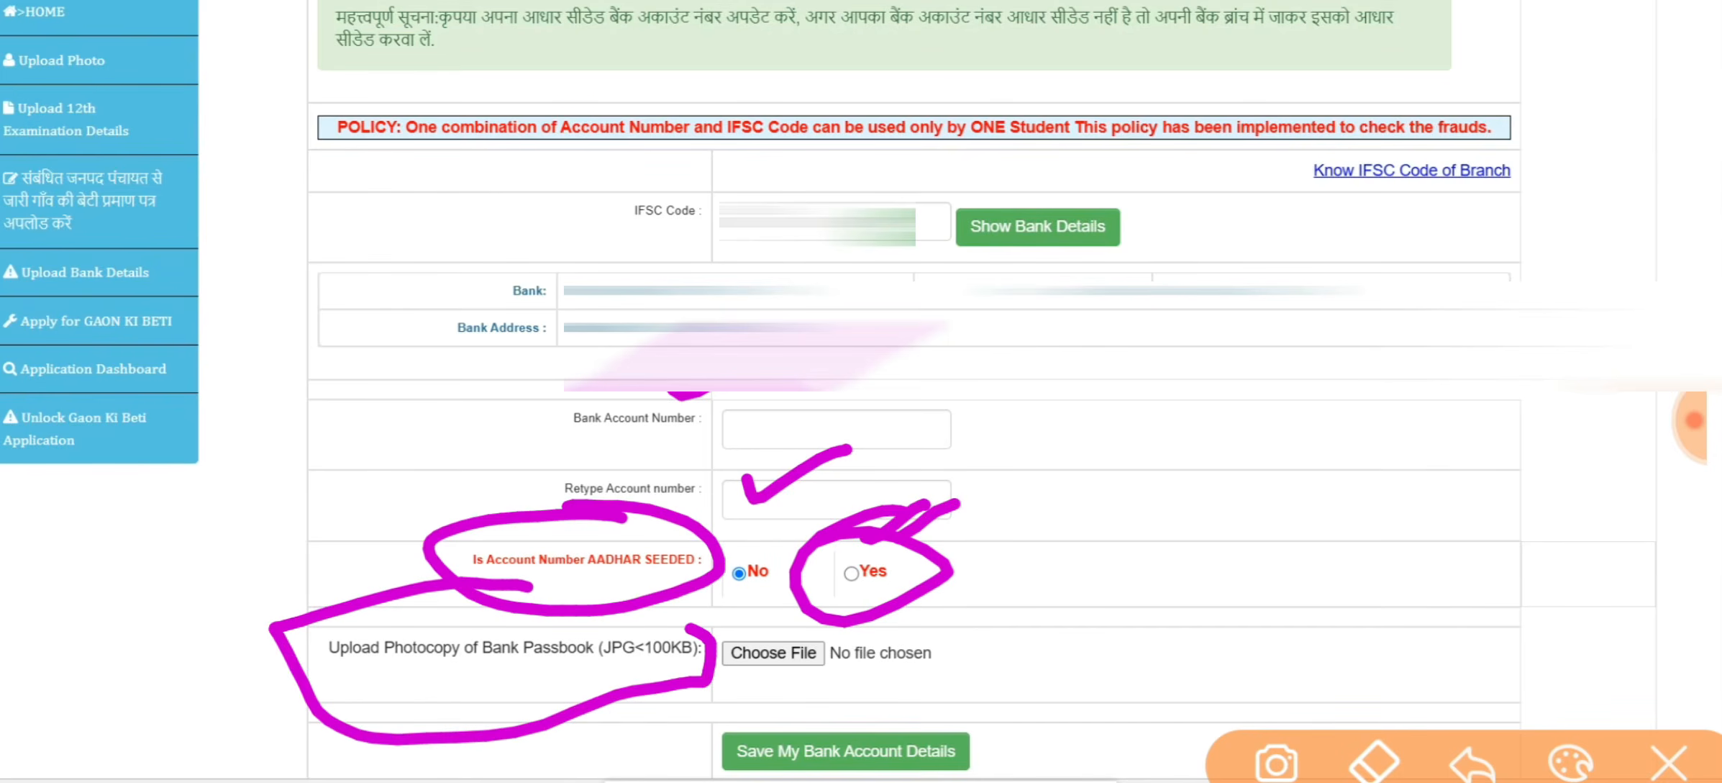
mouse_move(883, 610)
left_mouse_down()
mouse_move(899, 644)
mouse_move(1022, 559)
left_mouse_up()
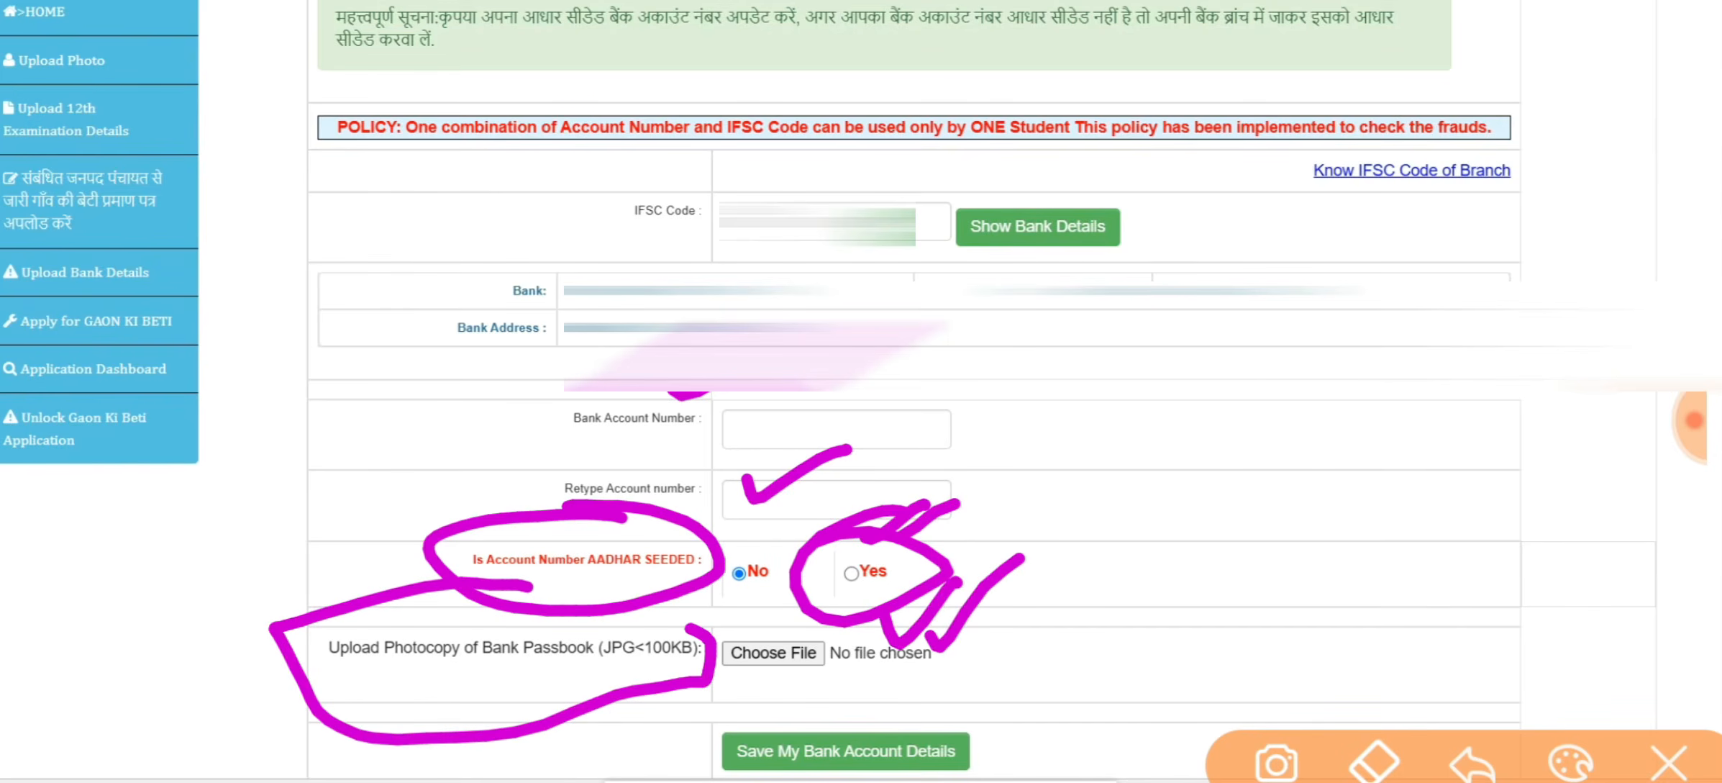
left_click_drag(1115, 381, 1133, 446)
mouse_move(1163, 385)
left_mouse_down()
mouse_move(1216, 370)
mouse_move(1266, 314)
left_mouse_up()
mouse_move(1038, 387)
left_mouse_down()
mouse_move(1305, 208)
mouse_move(1104, 491)
left_mouse_up()
left_click(1668, 761)
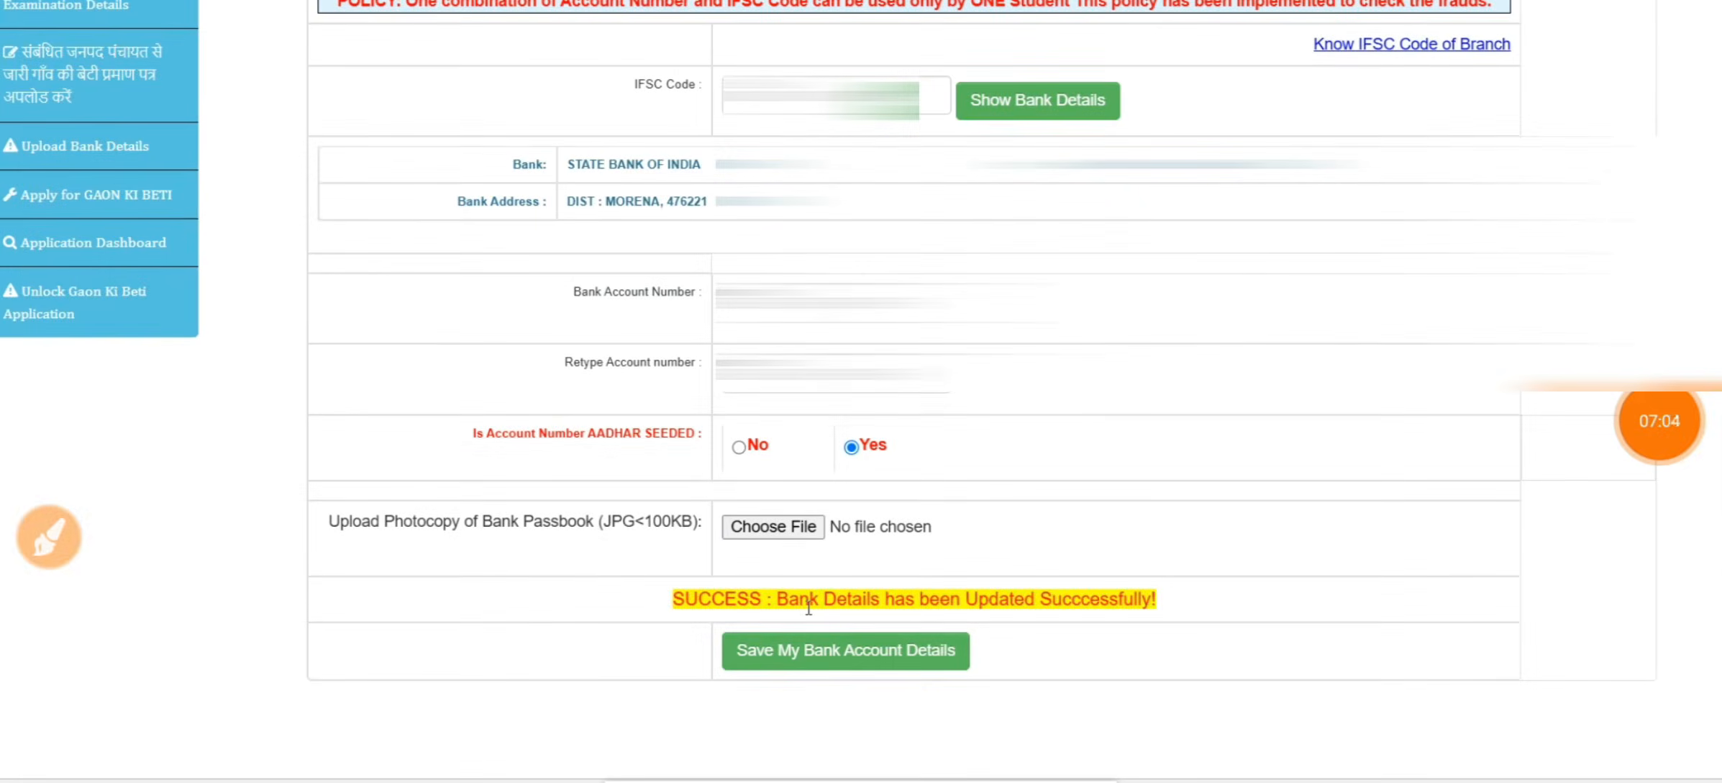
- Circle the bank details status message, mark the Apply for Gaon Ki Beti entry, and clear the annotations
left_click(49, 537)
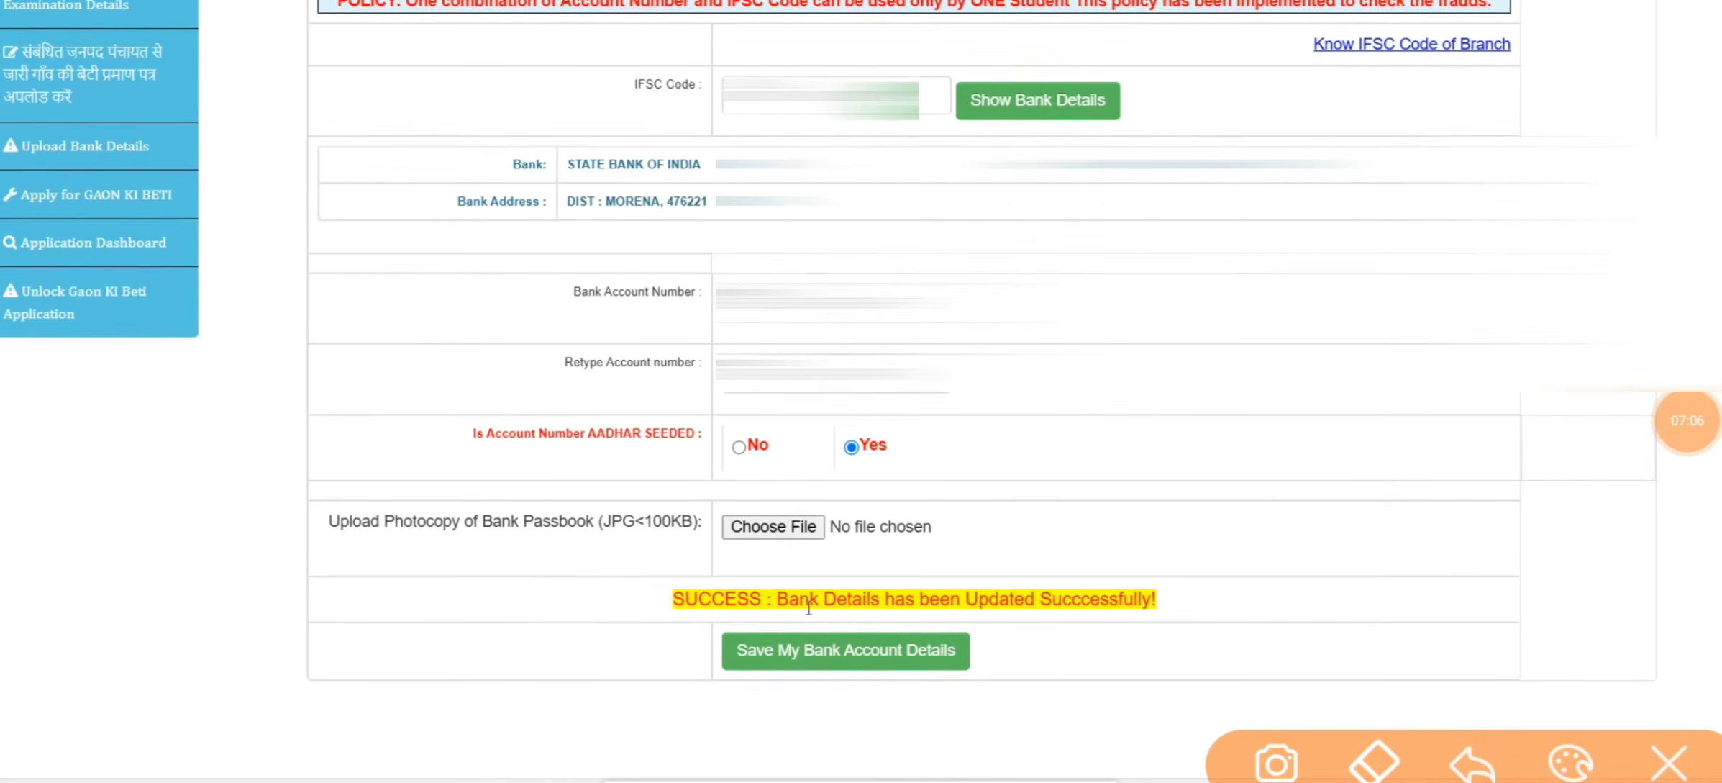
mouse_move(906, 543)
left_mouse_down()
mouse_move(691, 624)
mouse_move(1108, 504)
mouse_move(795, 541)
left_mouse_up()
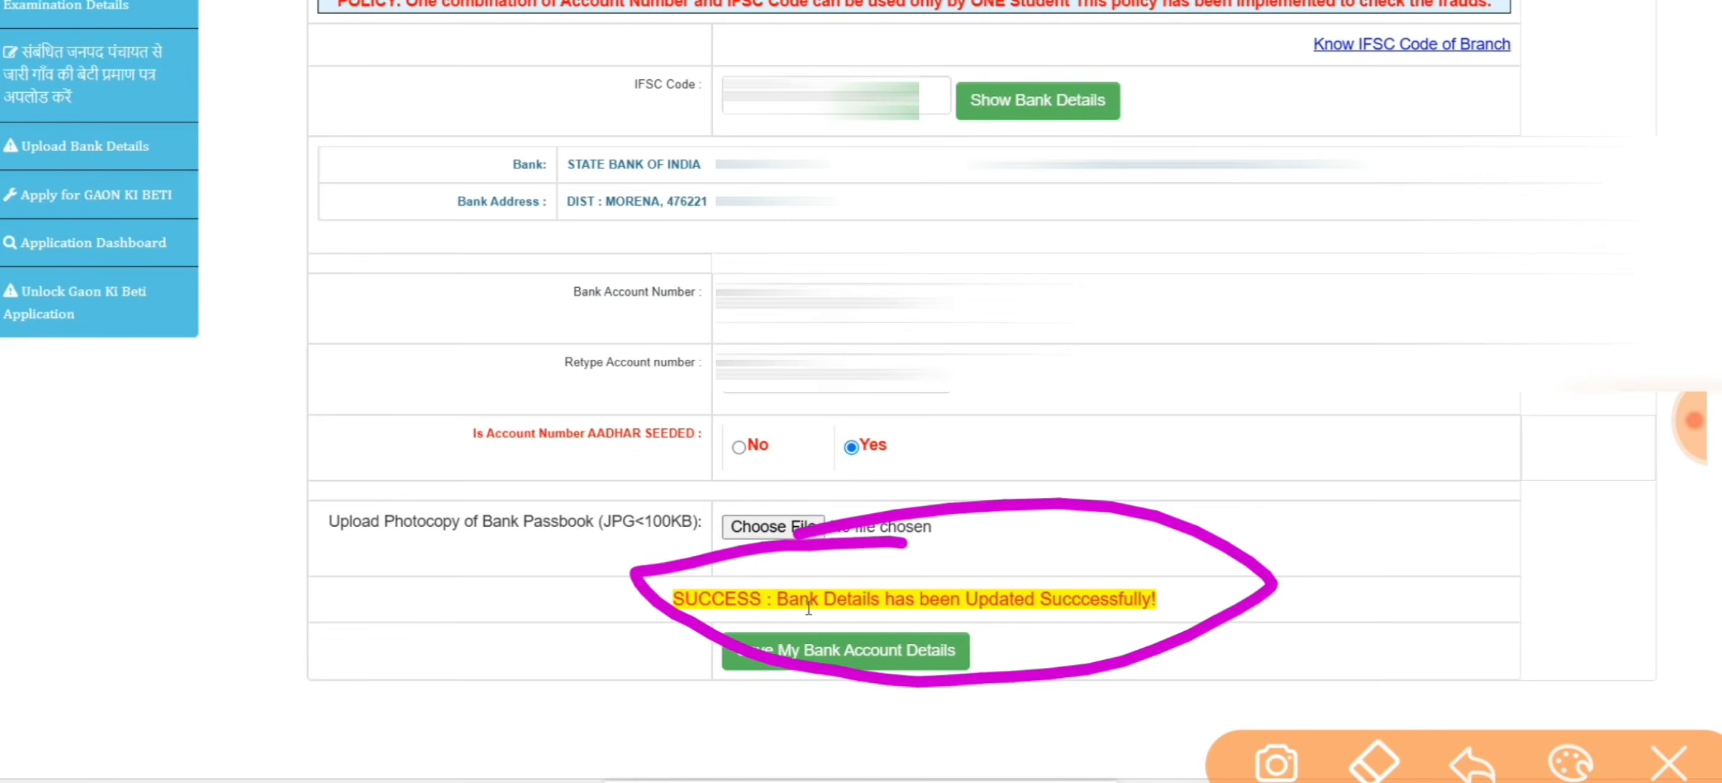
left_click_drag(178, 176, 256, 167)
mouse_move(209, 231)
left_mouse_down()
mouse_move(276, 164)
mouse_move(122, 244)
mouse_move(209, 181)
left_mouse_up()
left_click(1668, 761)
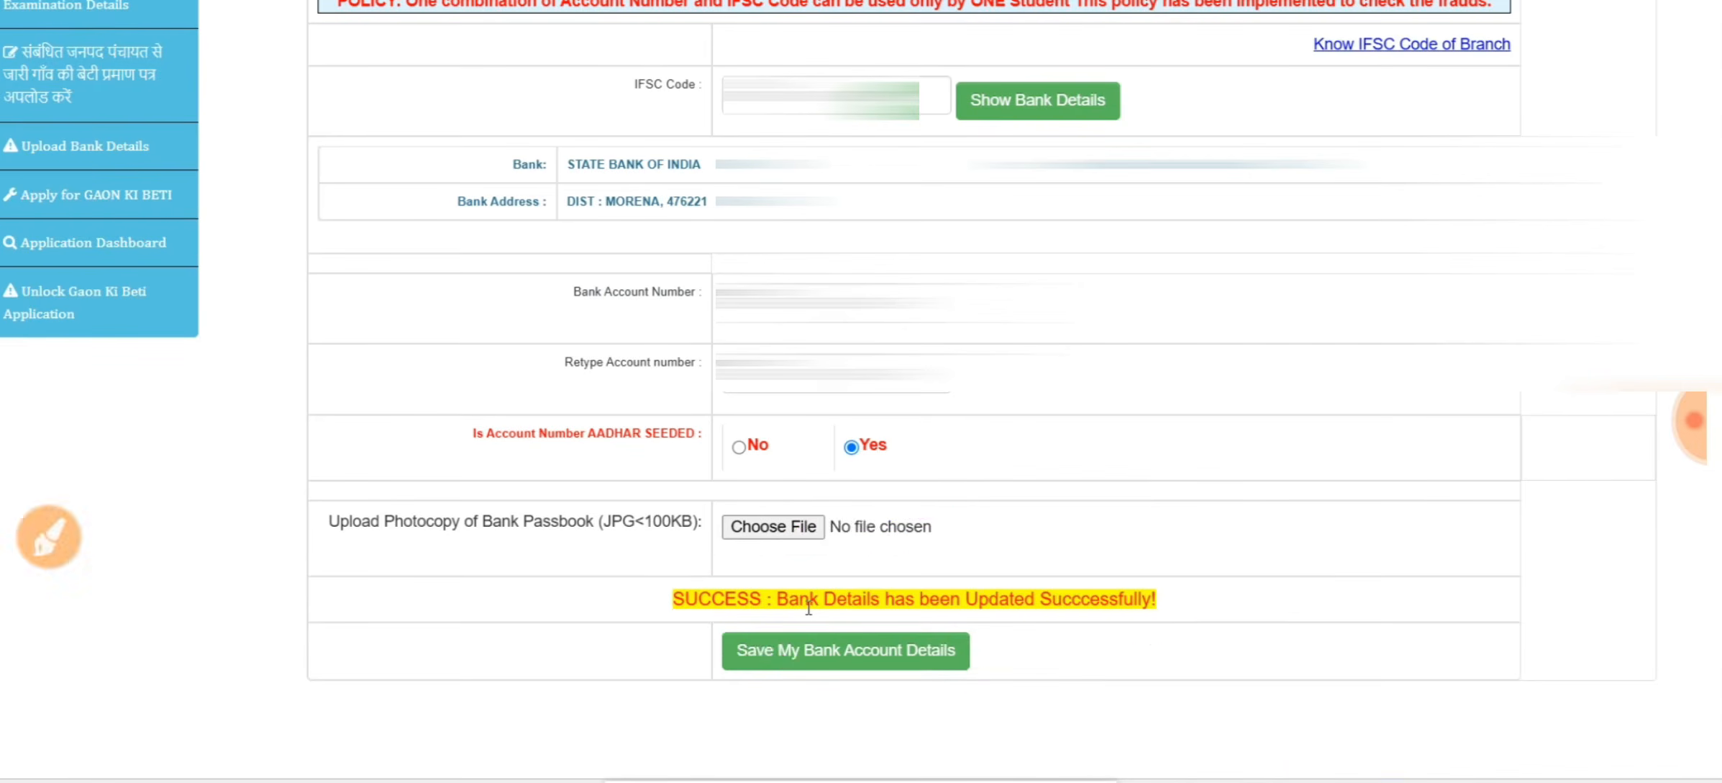
- Open the Scheme list in the Gaon Ki Beti application form and circle the Scheme field with the drawing pen
left_click(1691, 421)
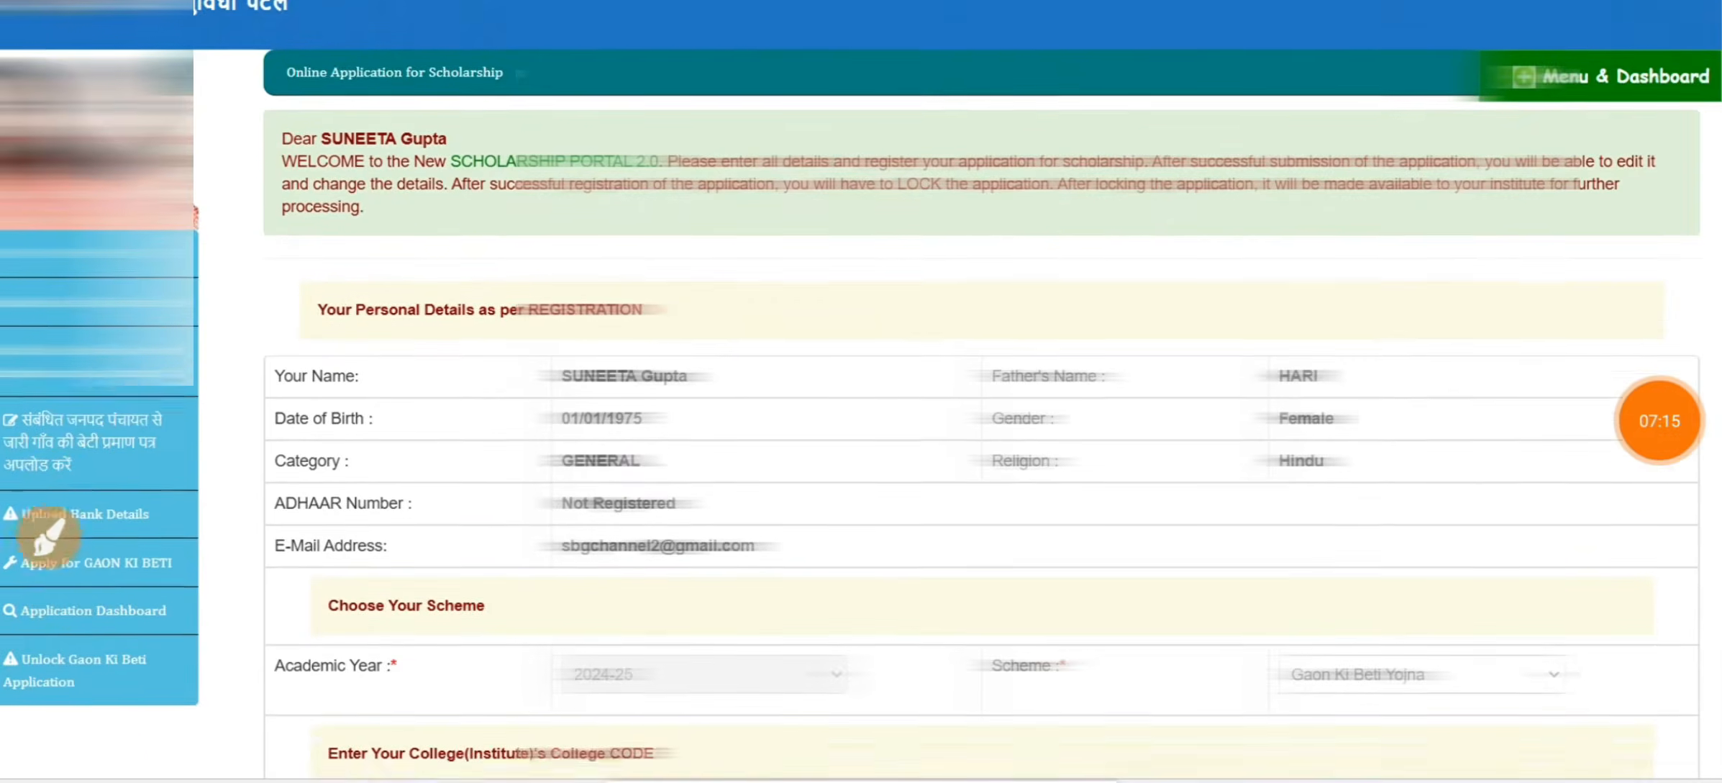
scroll(981, 432, "down", 9)
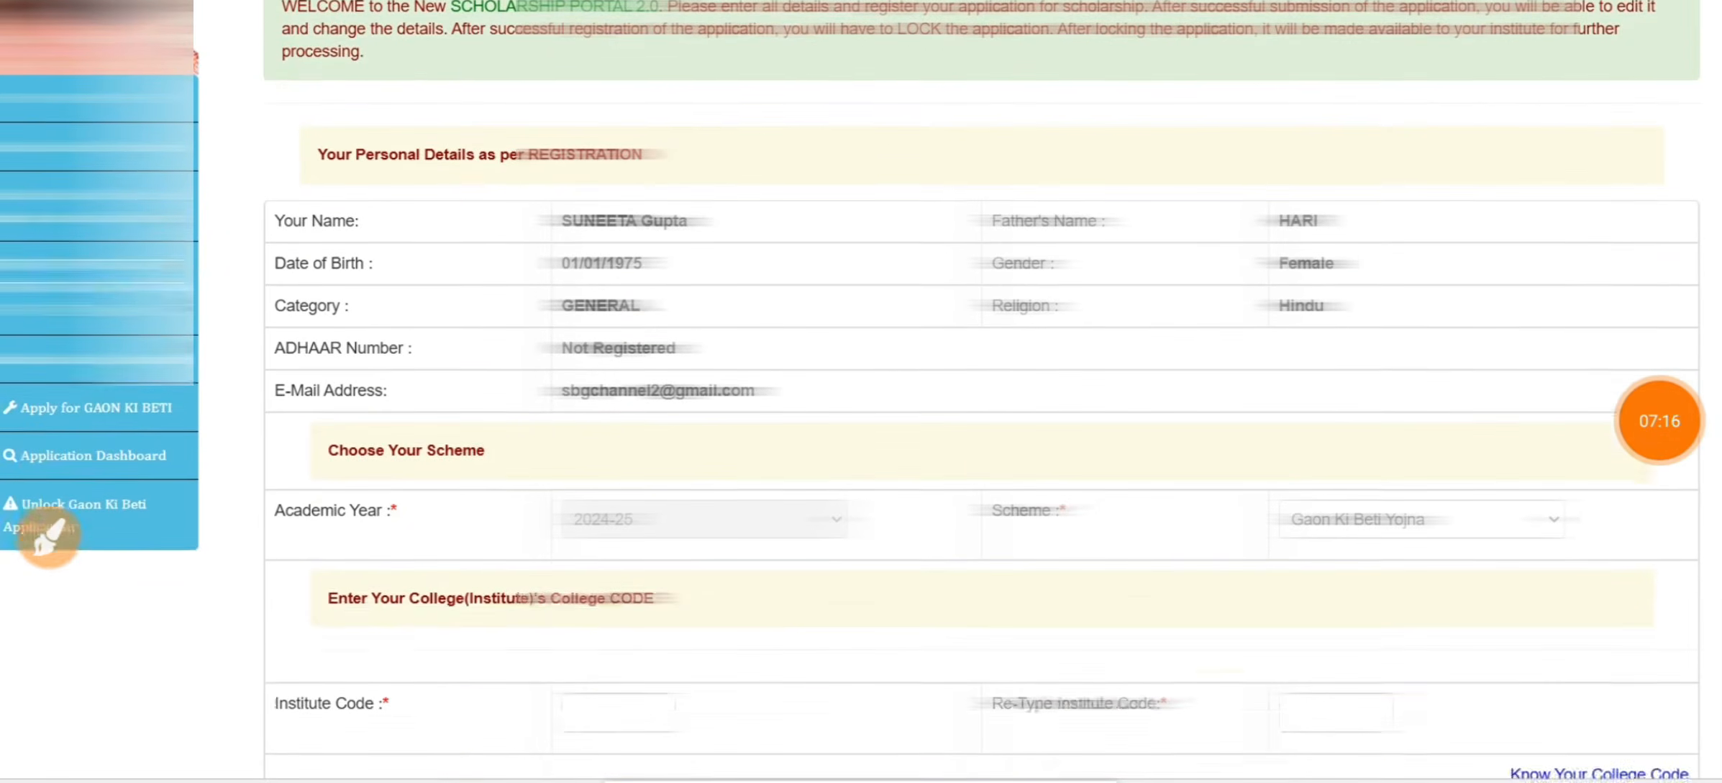
scroll(981, 388, "up", 5)
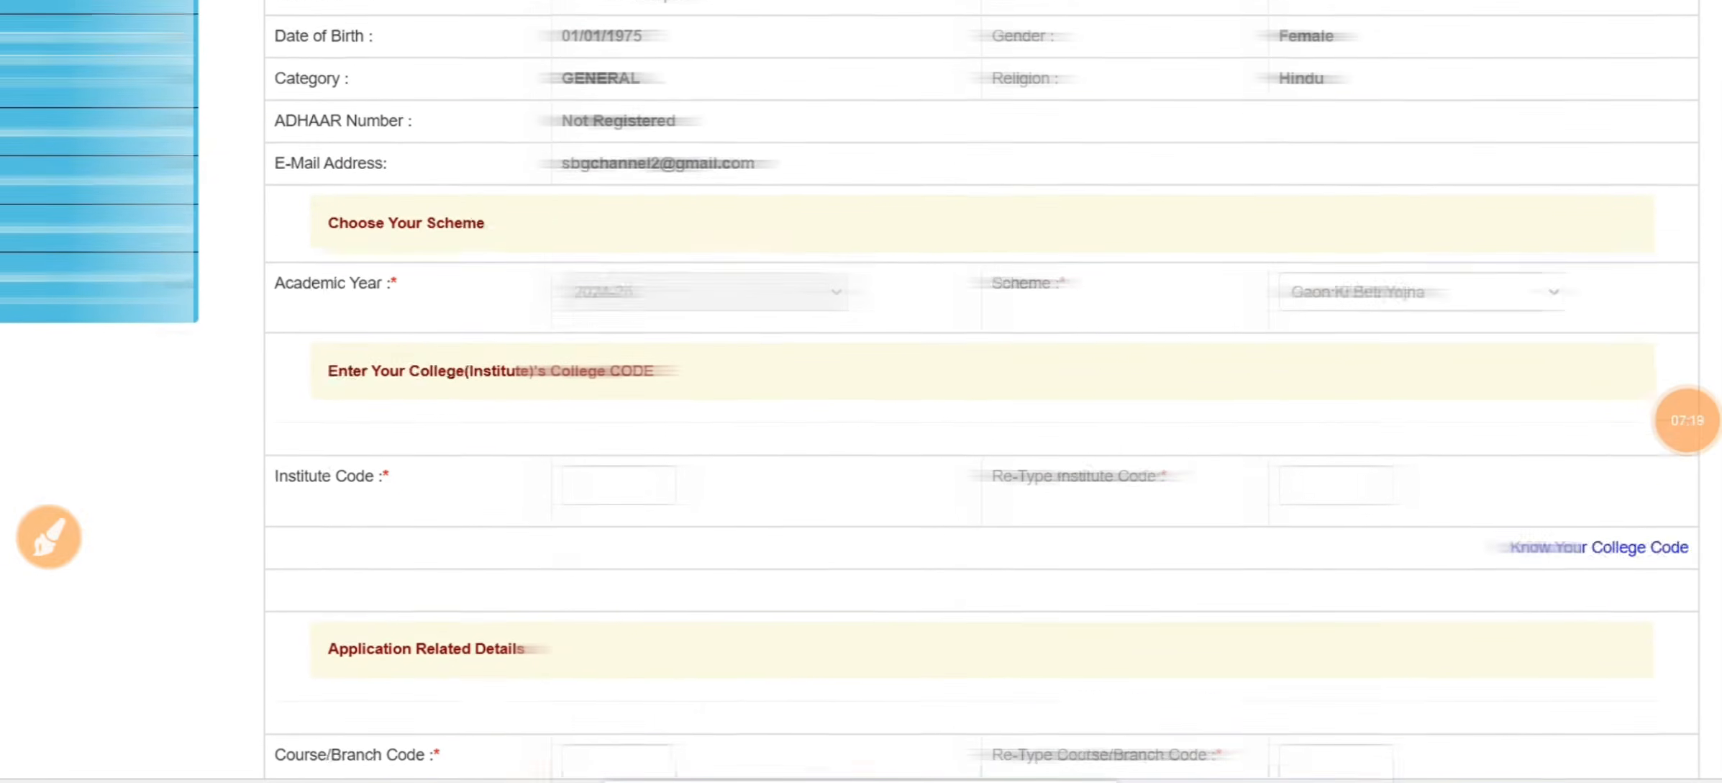
scroll(981, 388, "up", 3)
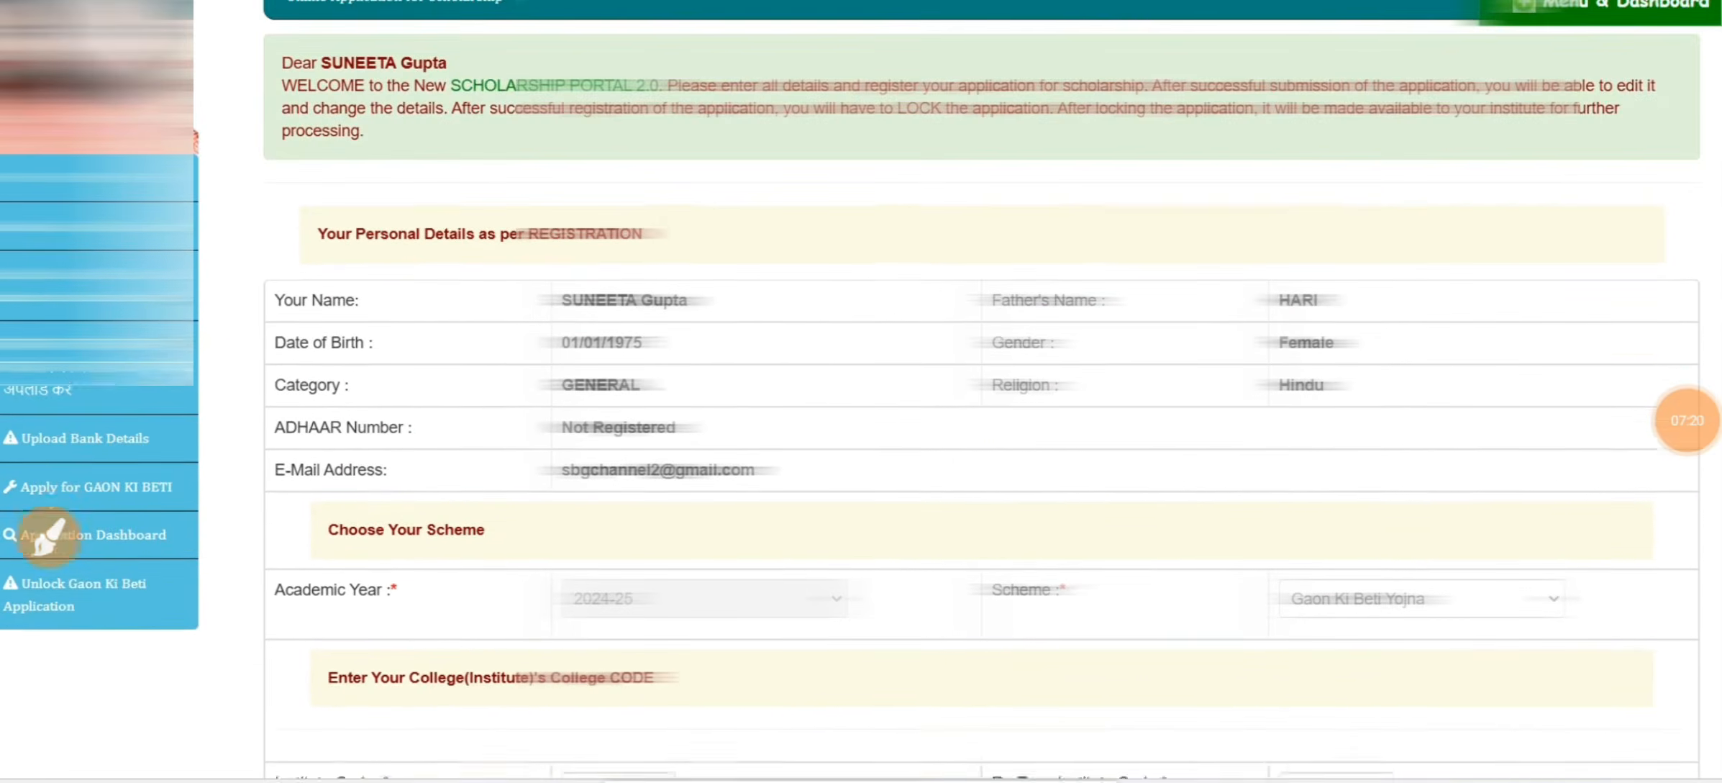
scroll(47, 536, "down", 2)
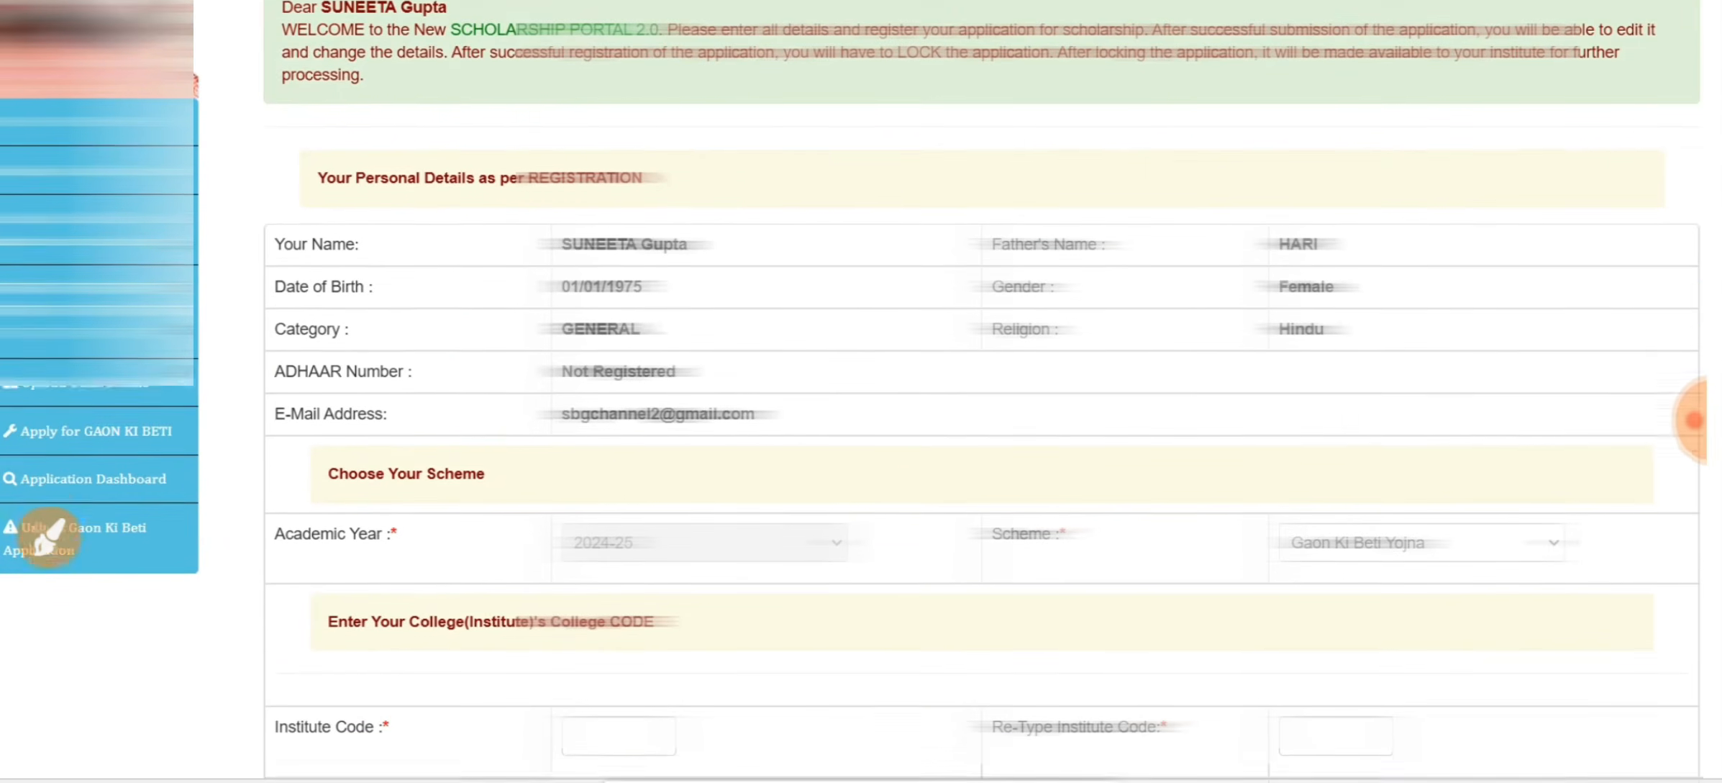
scroll(47, 536, "up", 1)
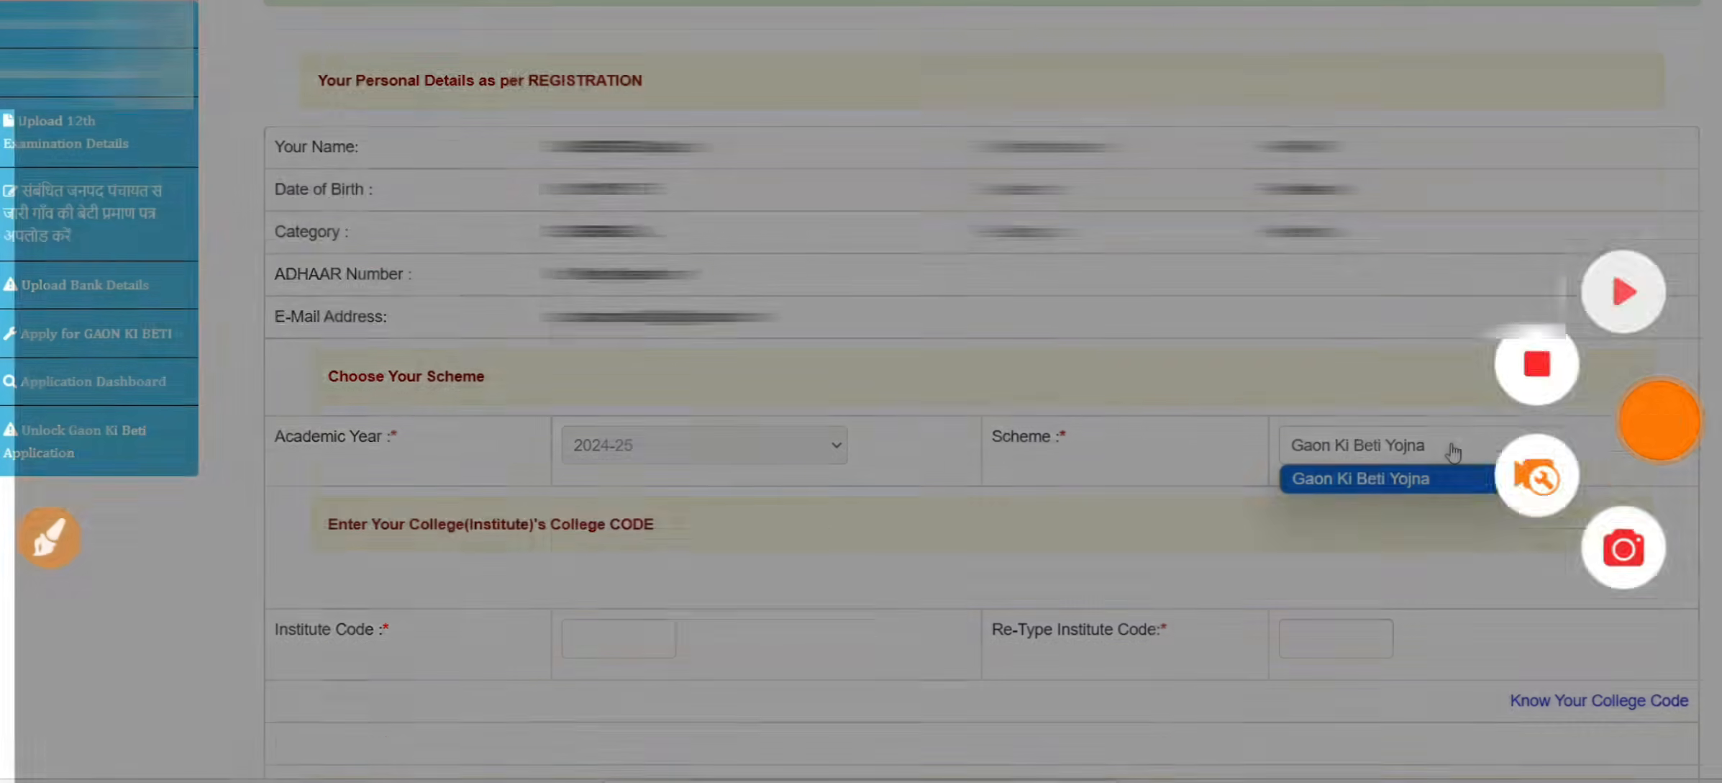
left_click(1453, 451)
left_click(49, 537)
mouse_move(1249, 302)
left_mouse_down()
mouse_move(896, 469)
mouse_move(1051, 348)
left_mouse_up()
- Circle Institute Code, frame Re-Type Institute Code, tick both, circle the Know Your College Code link, and clear the annotations
mouse_move(532, 556)
left_mouse_down()
mouse_move(225, 642)
mouse_move(692, 643)
mouse_move(507, 558)
left_mouse_up()
mouse_move(1439, 577)
left_mouse_down()
mouse_move(1007, 570)
mouse_move(948, 690)
mouse_move(1367, 558)
left_mouse_up()
left_click_drag(592, 590, 681, 546)
left_click_drag(635, 590, 707, 542)
left_click_drag(1203, 584, 1274, 539)
left_click_drag(1223, 608, 1296, 537)
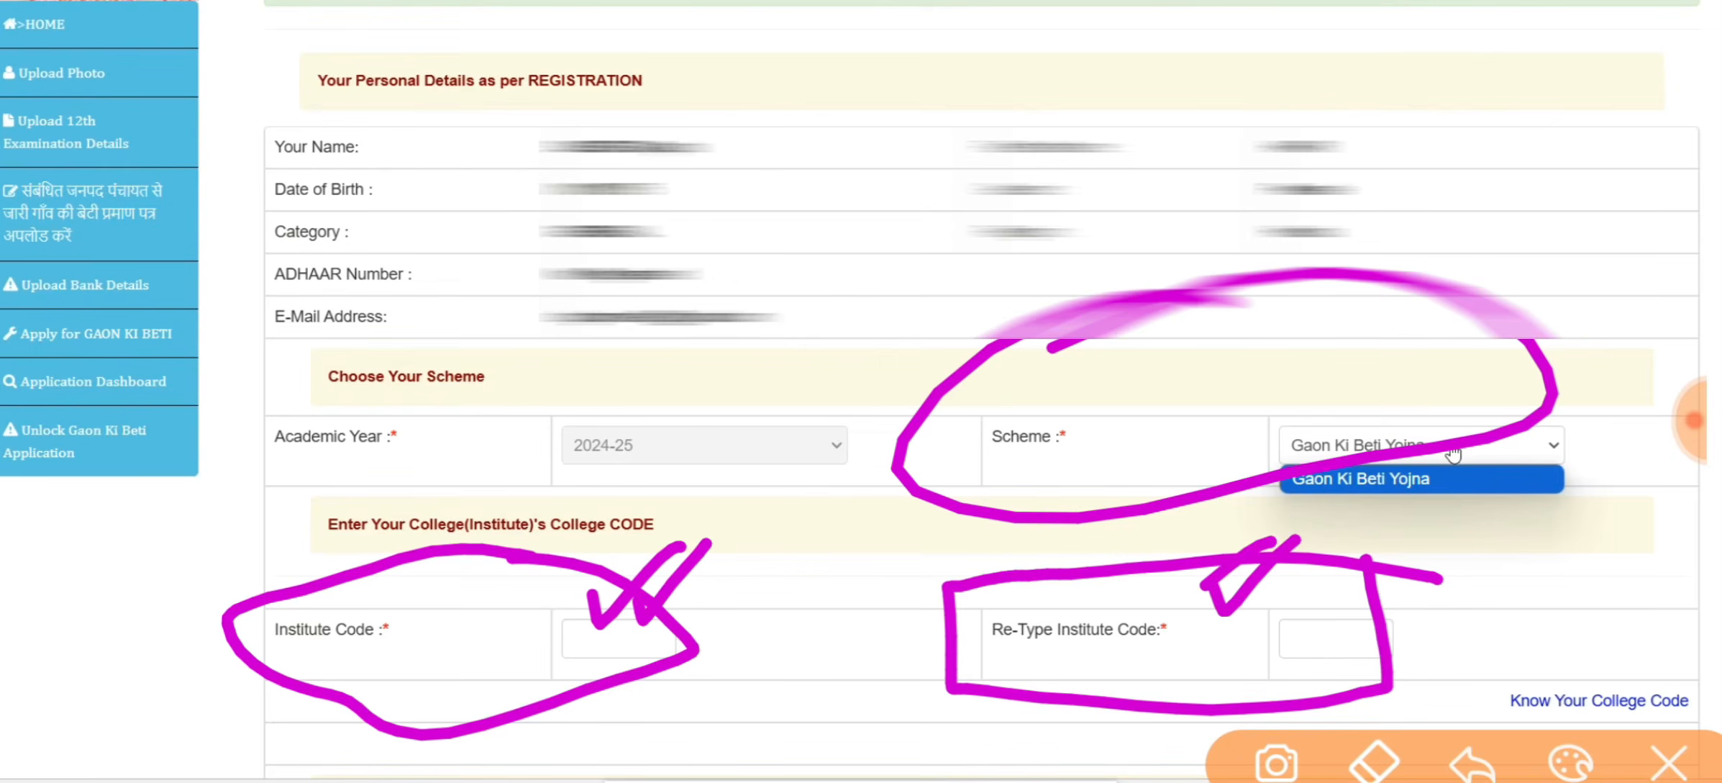
mouse_move(1654, 655)
left_mouse_down()
mouse_move(1467, 702)
mouse_move(1697, 691)
left_mouse_up()
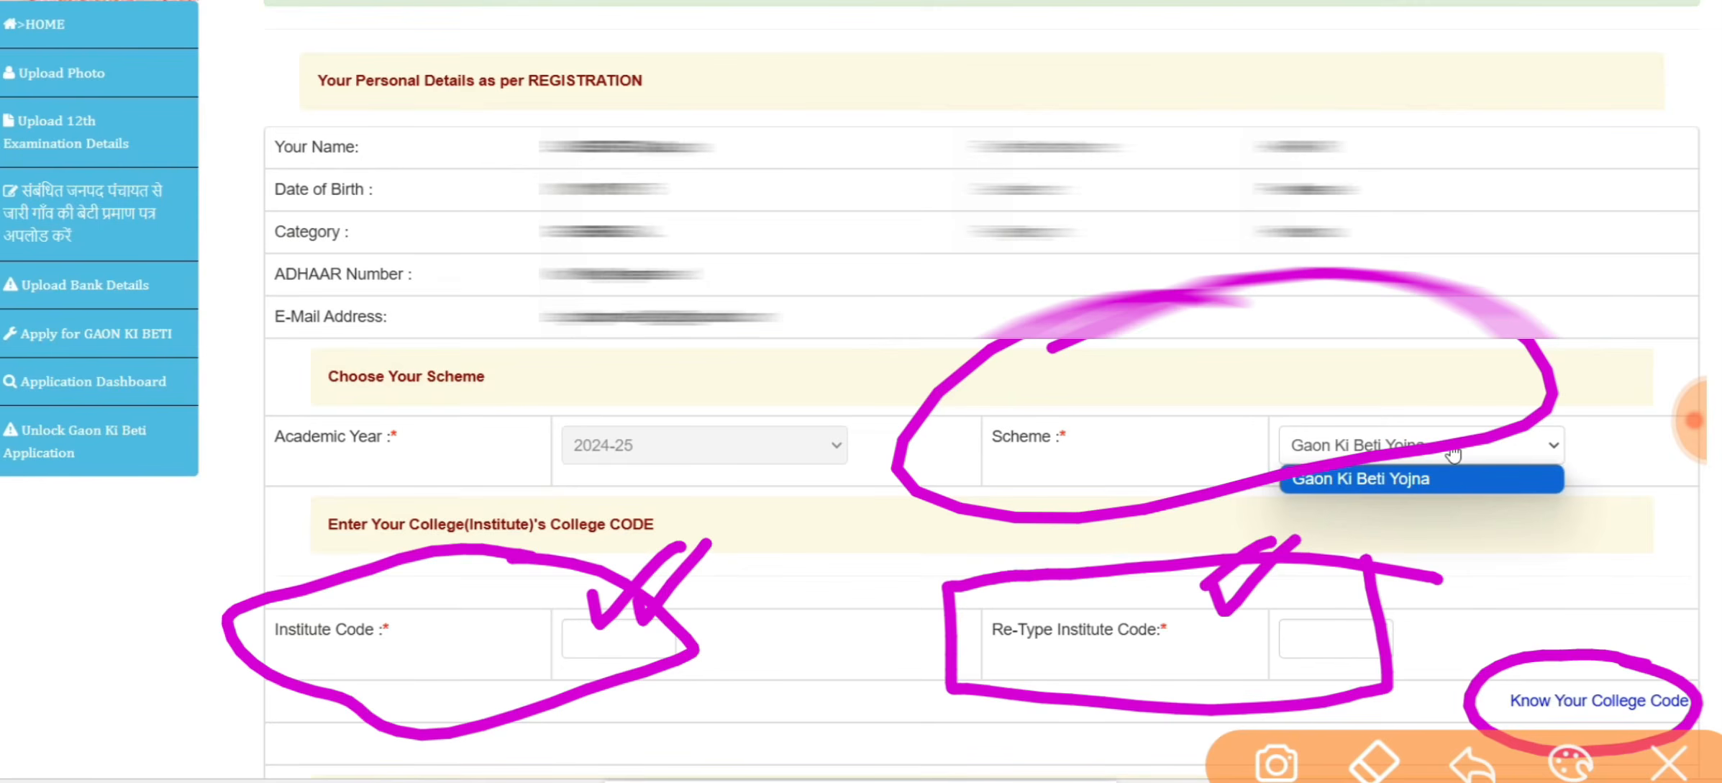
left_click(1669, 763)
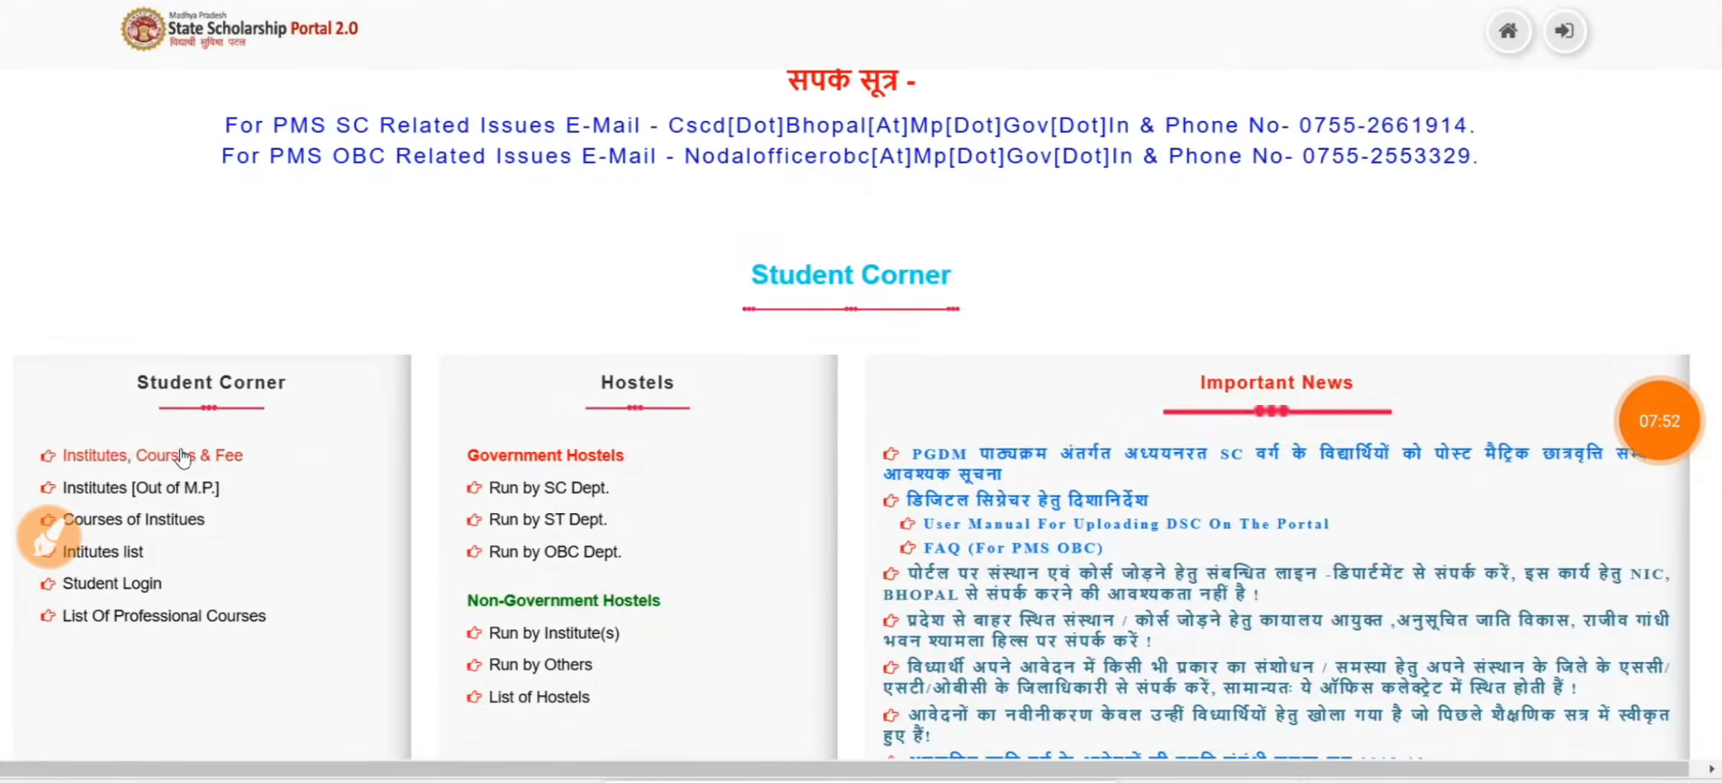
- Look up Higher Education institutes in Gwalior district through Institutes, Courses & Fee and browse the institute list
left_click(181, 453)
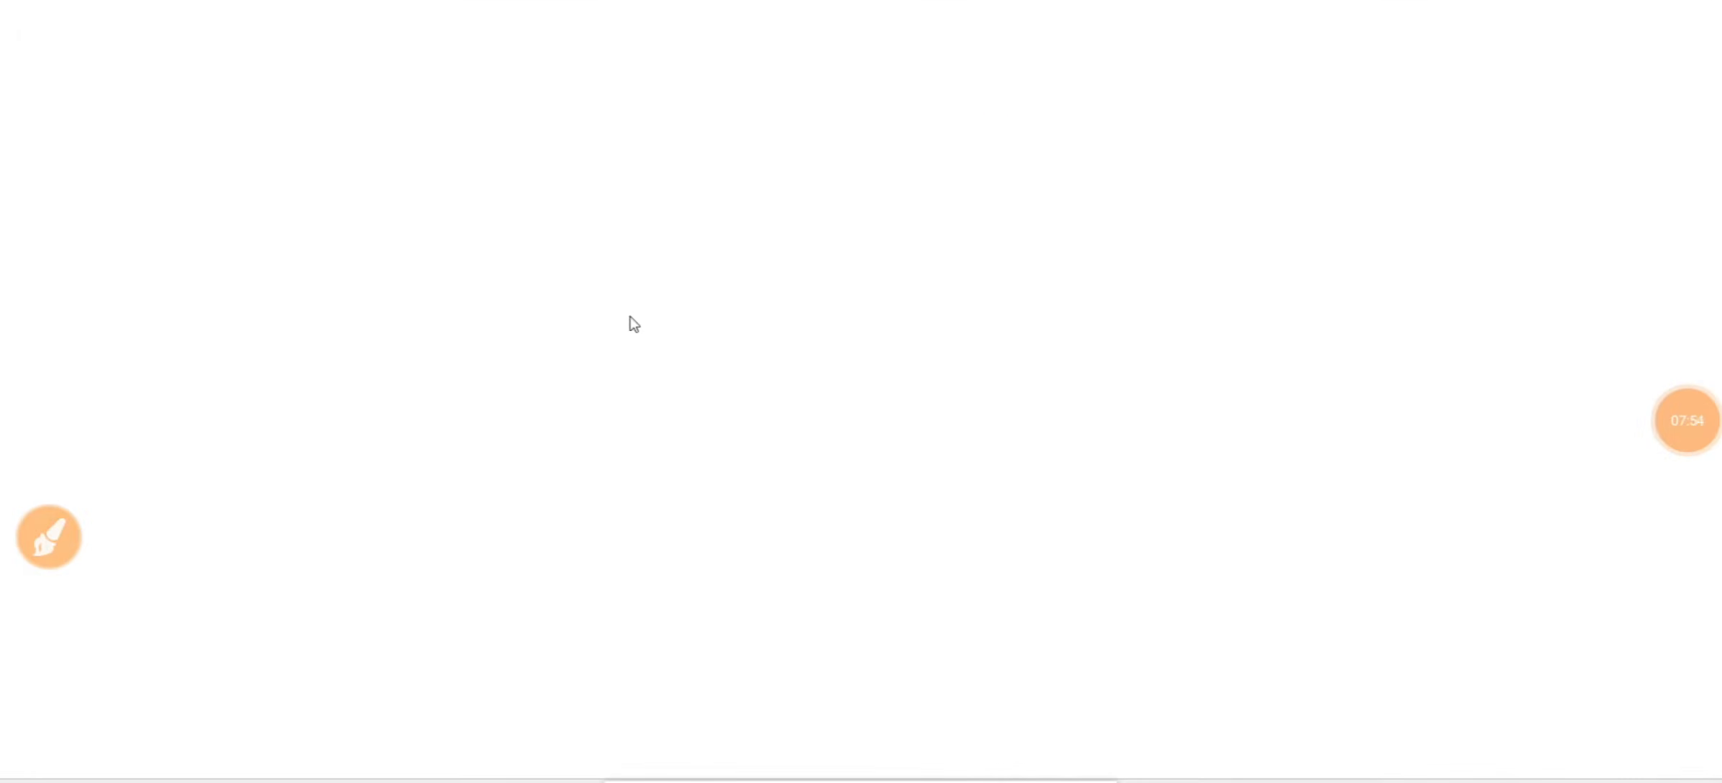
left_click(1260, 459)
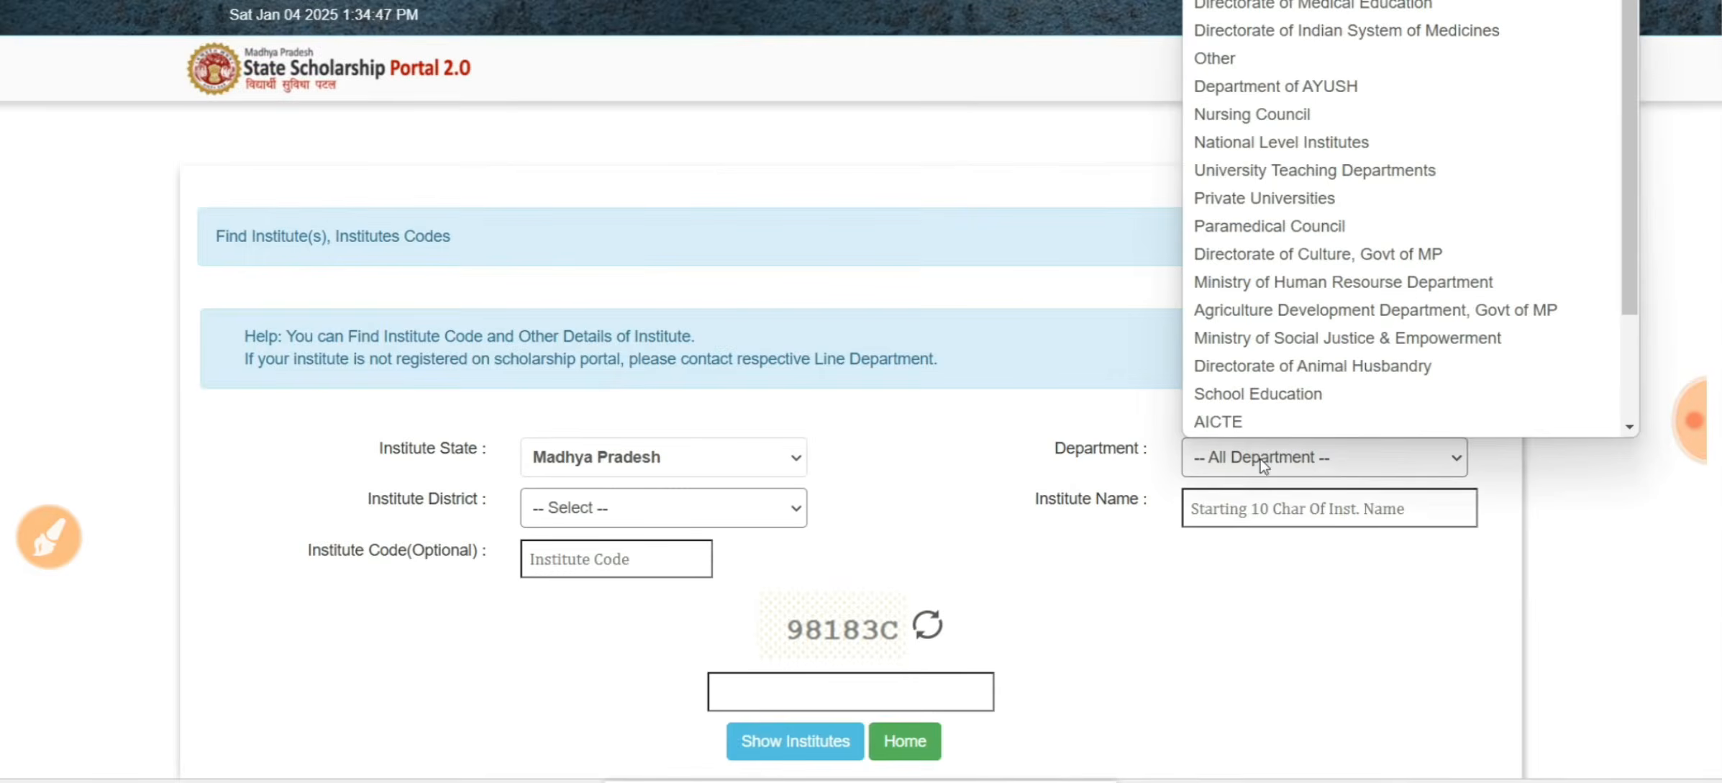
left_click(1252, 1)
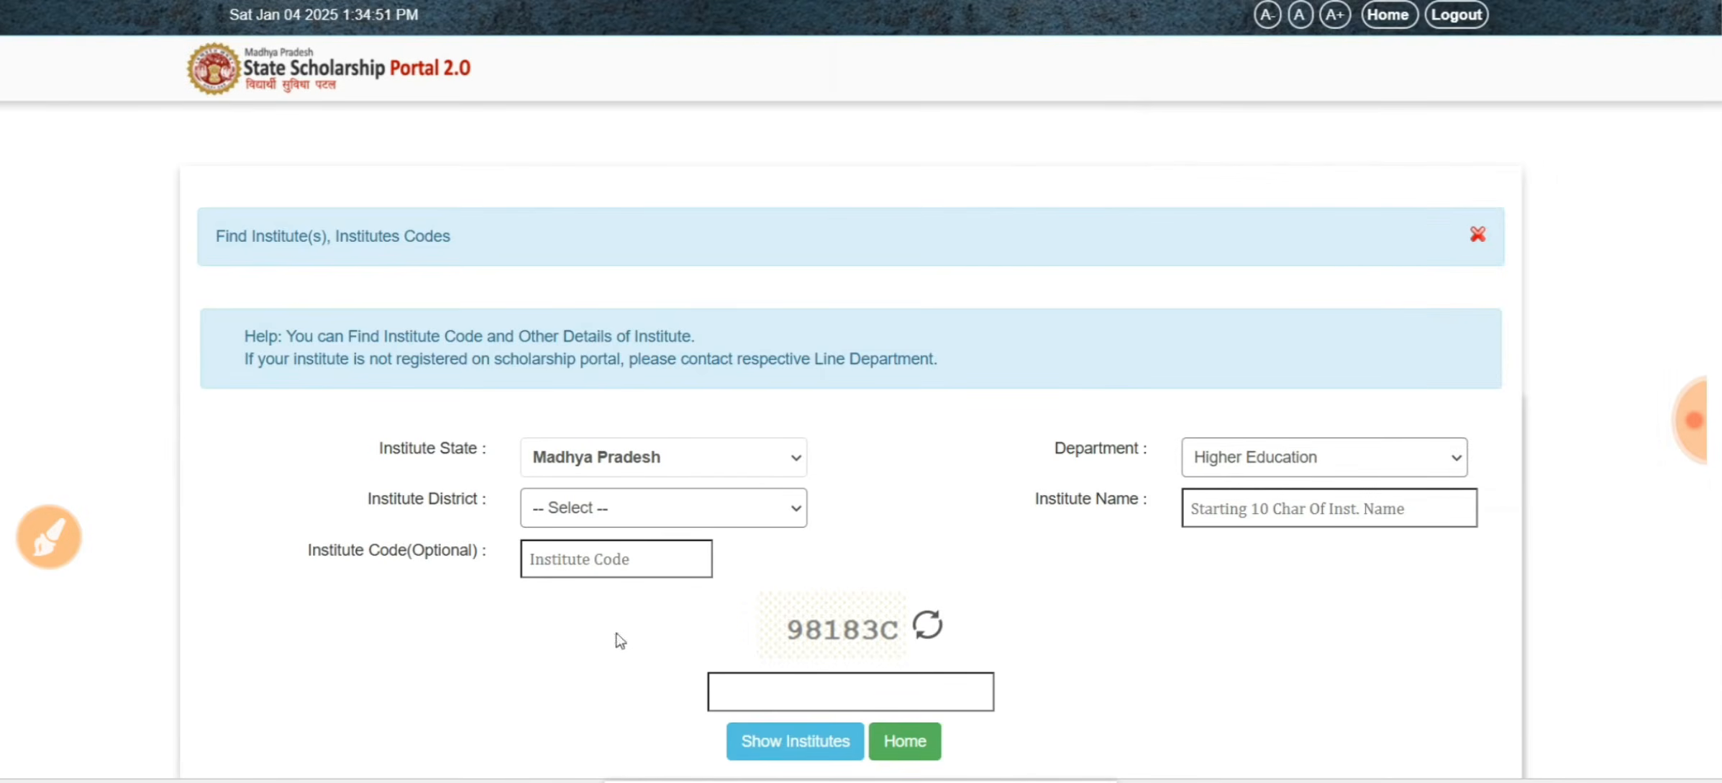
left_click(607, 508)
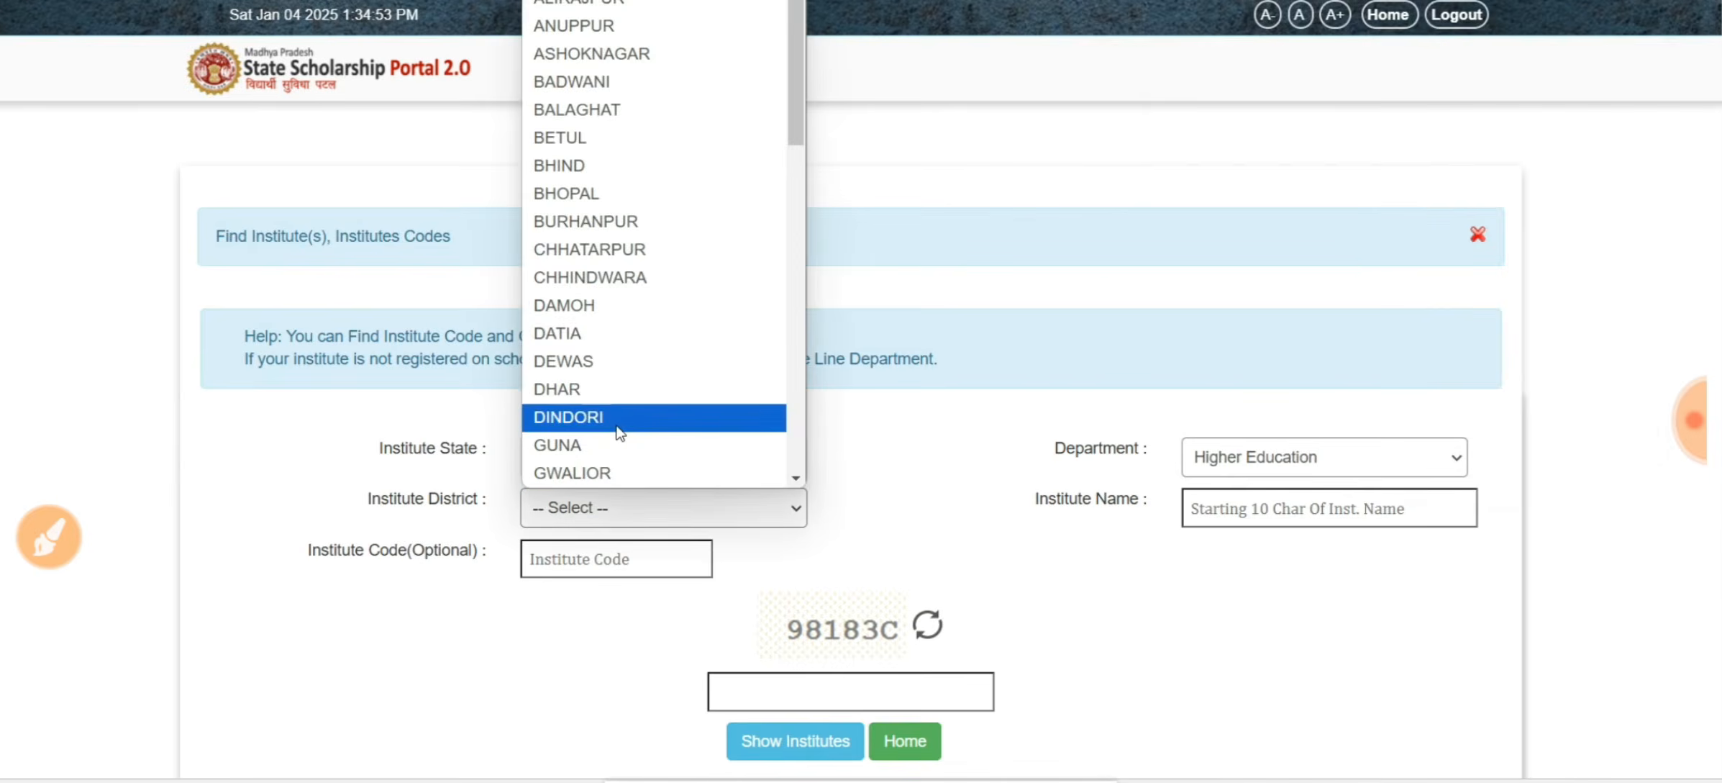
scroll(617, 430, "down", 3)
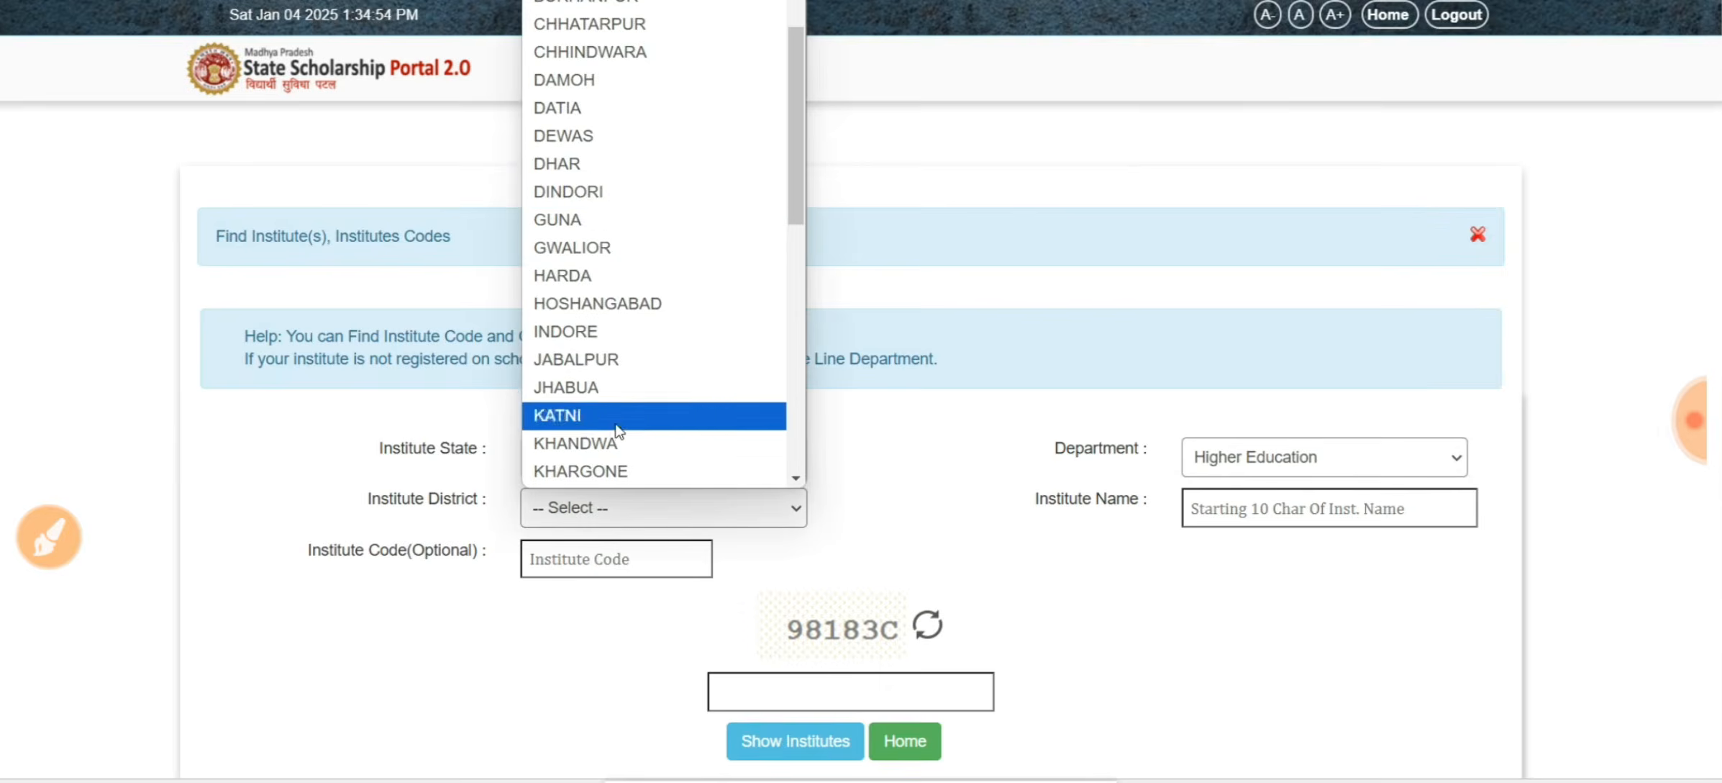
left_click(588, 249)
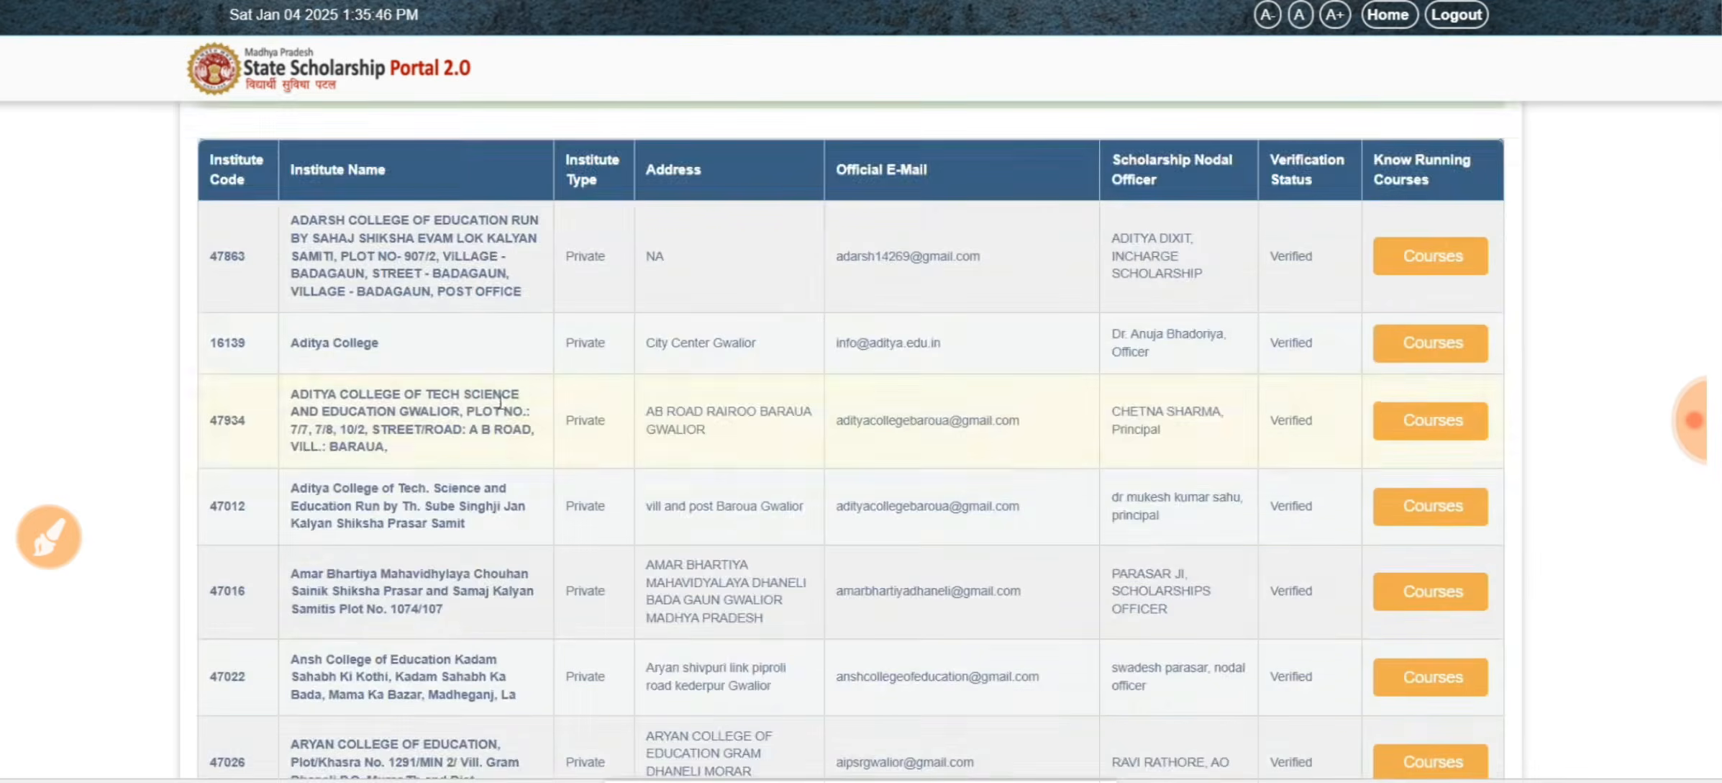
scroll(438, 496, "down", 10)
scroll(438, 497, "up", 3)
scroll(437, 497, "up", 8)
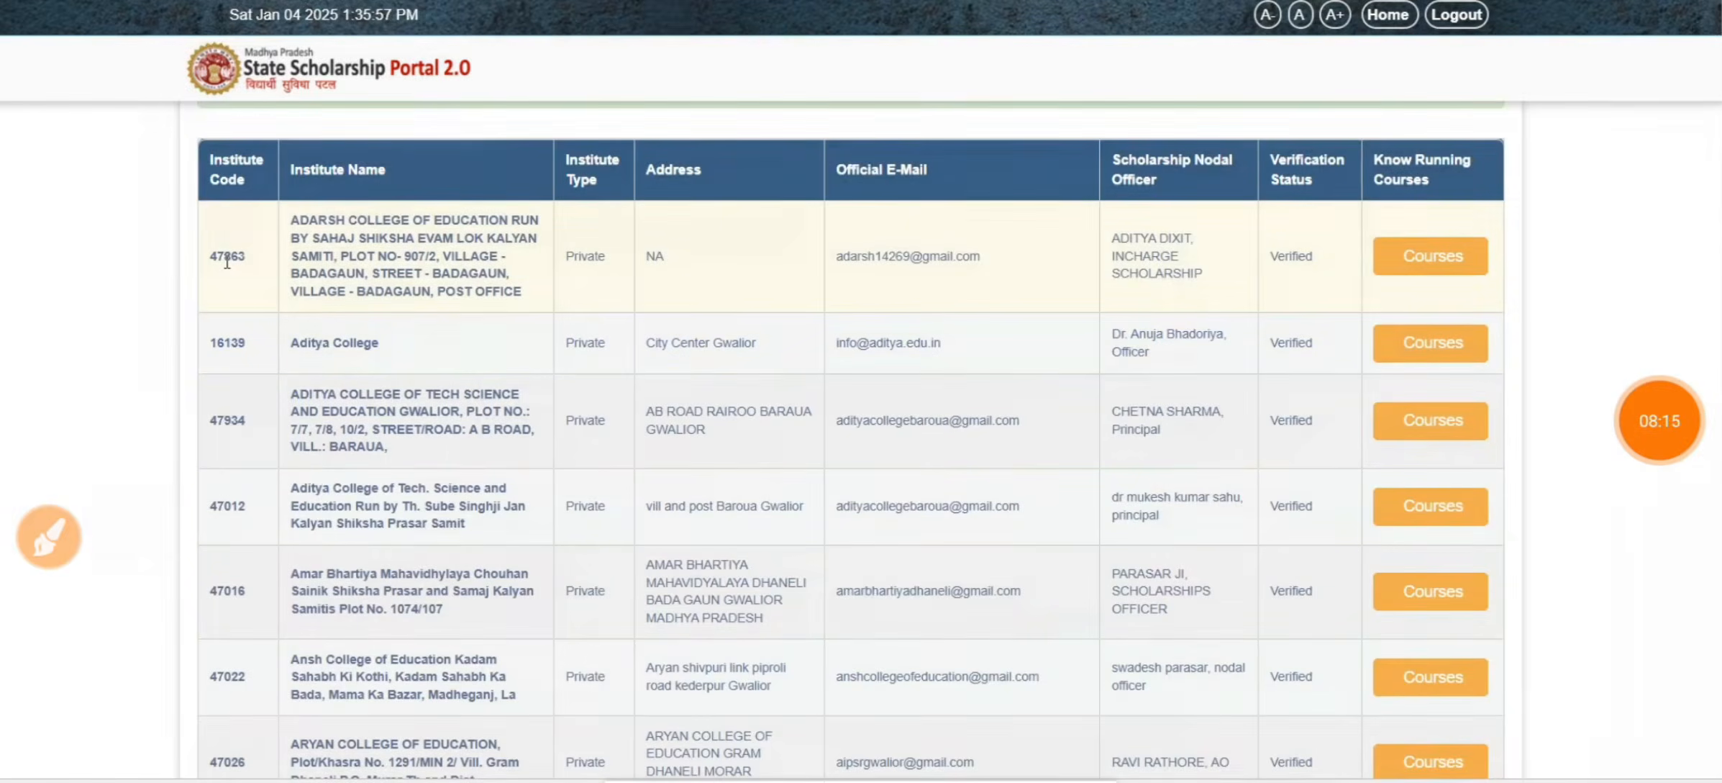
- Circle the Institute Code column, Aditya College and its Courses button, draw an arrow across the row, and clear the annotations
left_click(49, 536)
mouse_move(207, 127)
left_mouse_down()
mouse_move(251, 123)
mouse_move(194, 633)
mouse_move(353, 237)
mouse_move(267, 103)
left_mouse_up()
mouse_move(196, 210)
left_mouse_down()
mouse_move(248, 535)
mouse_move(216, 216)
left_mouse_up()
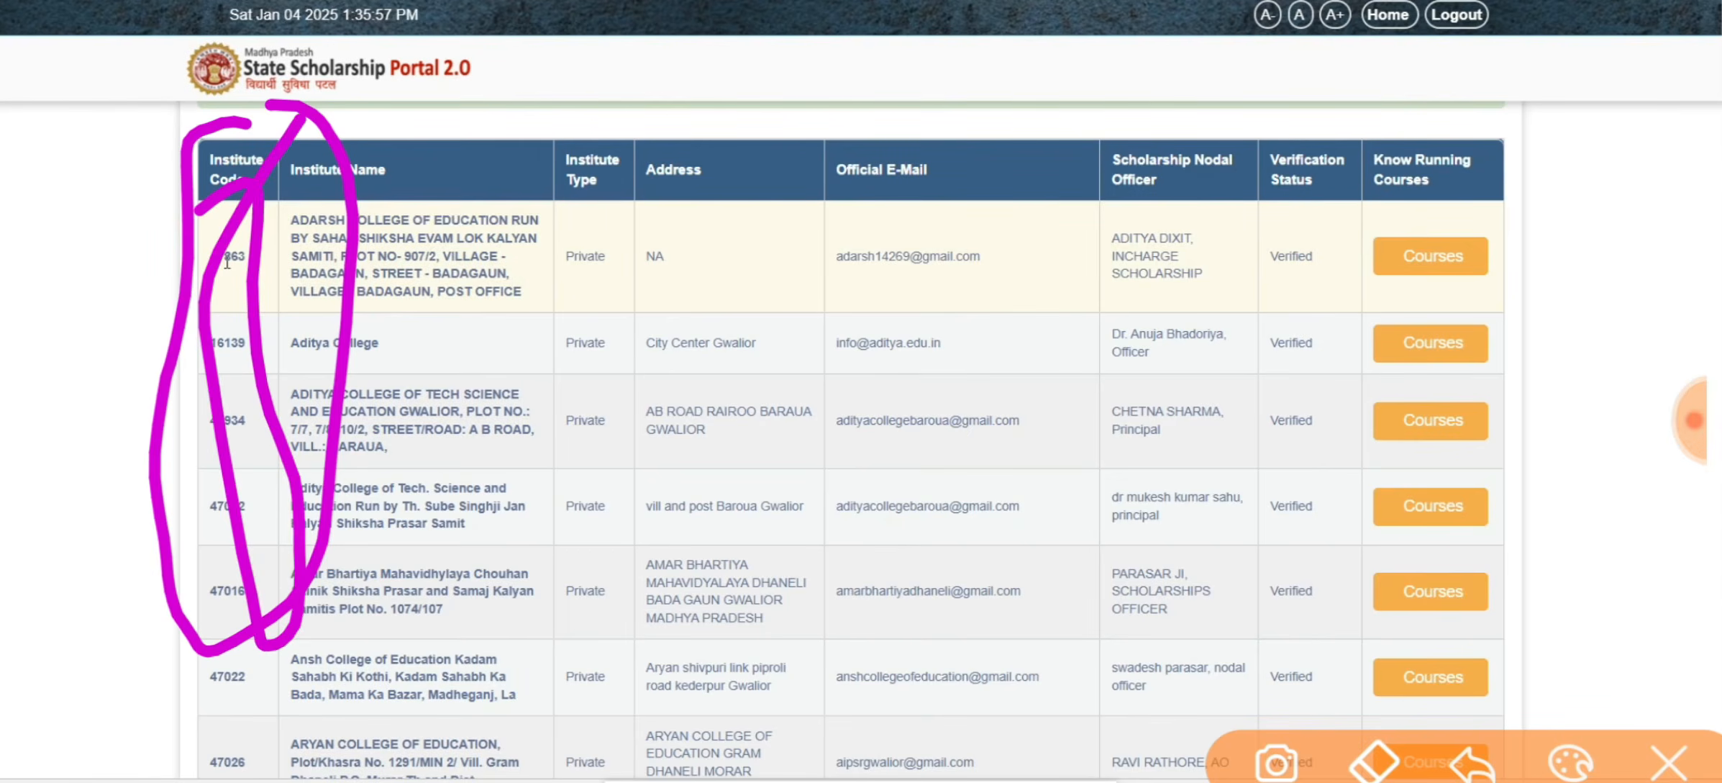
mouse_move(396, 302)
left_mouse_down()
mouse_move(453, 357)
mouse_move(234, 313)
mouse_move(1270, 287)
left_mouse_up()
left_click_drag(1177, 220, 1214, 345)
mouse_move(1514, 281)
left_mouse_down()
mouse_move(1320, 359)
mouse_move(1482, 270)
left_mouse_up()
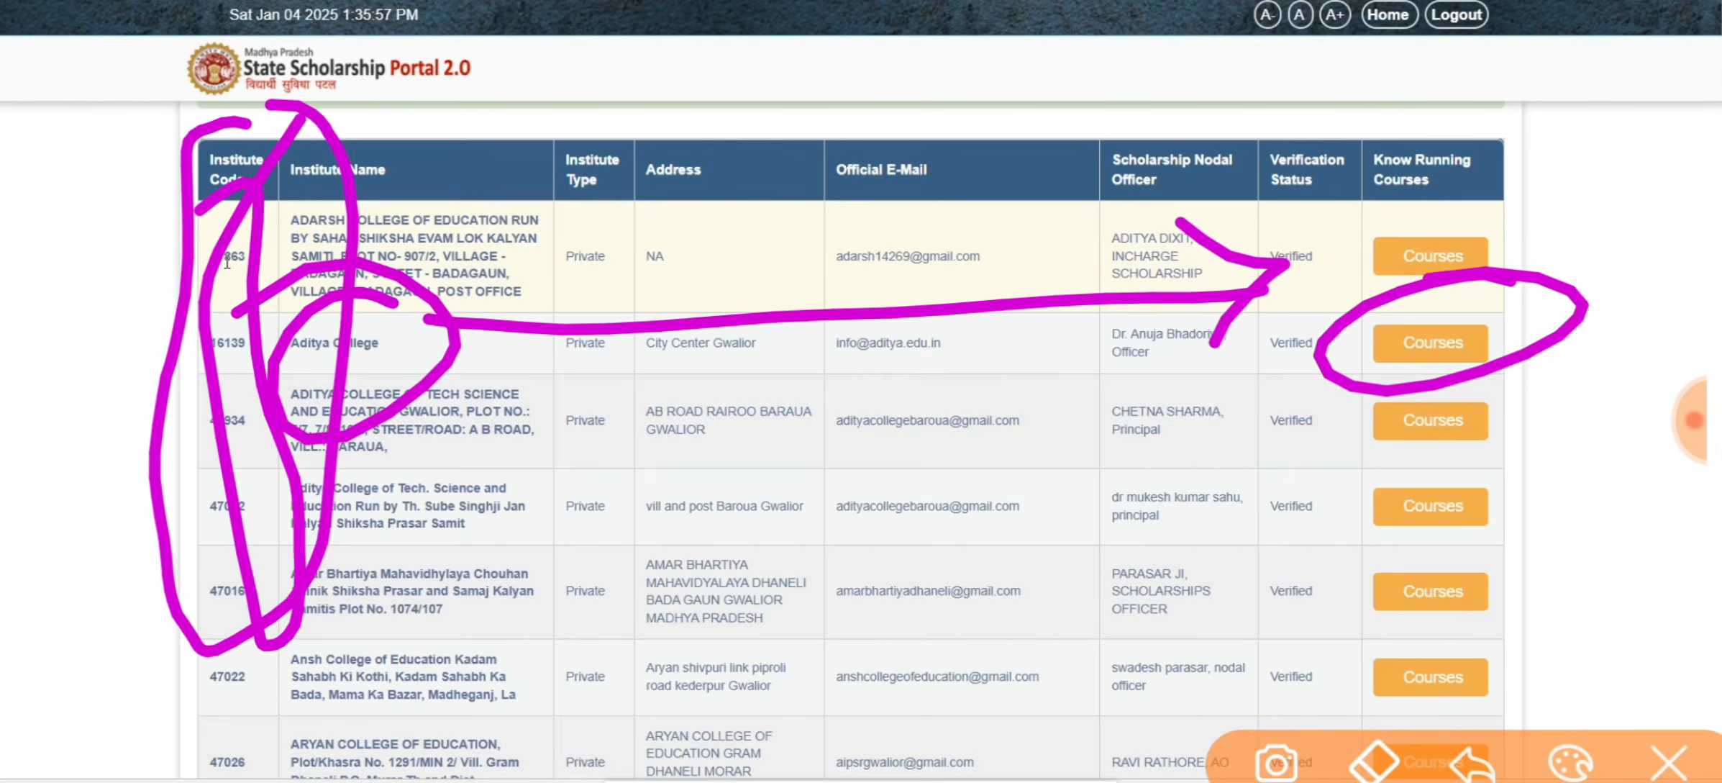
left_click(1668, 762)
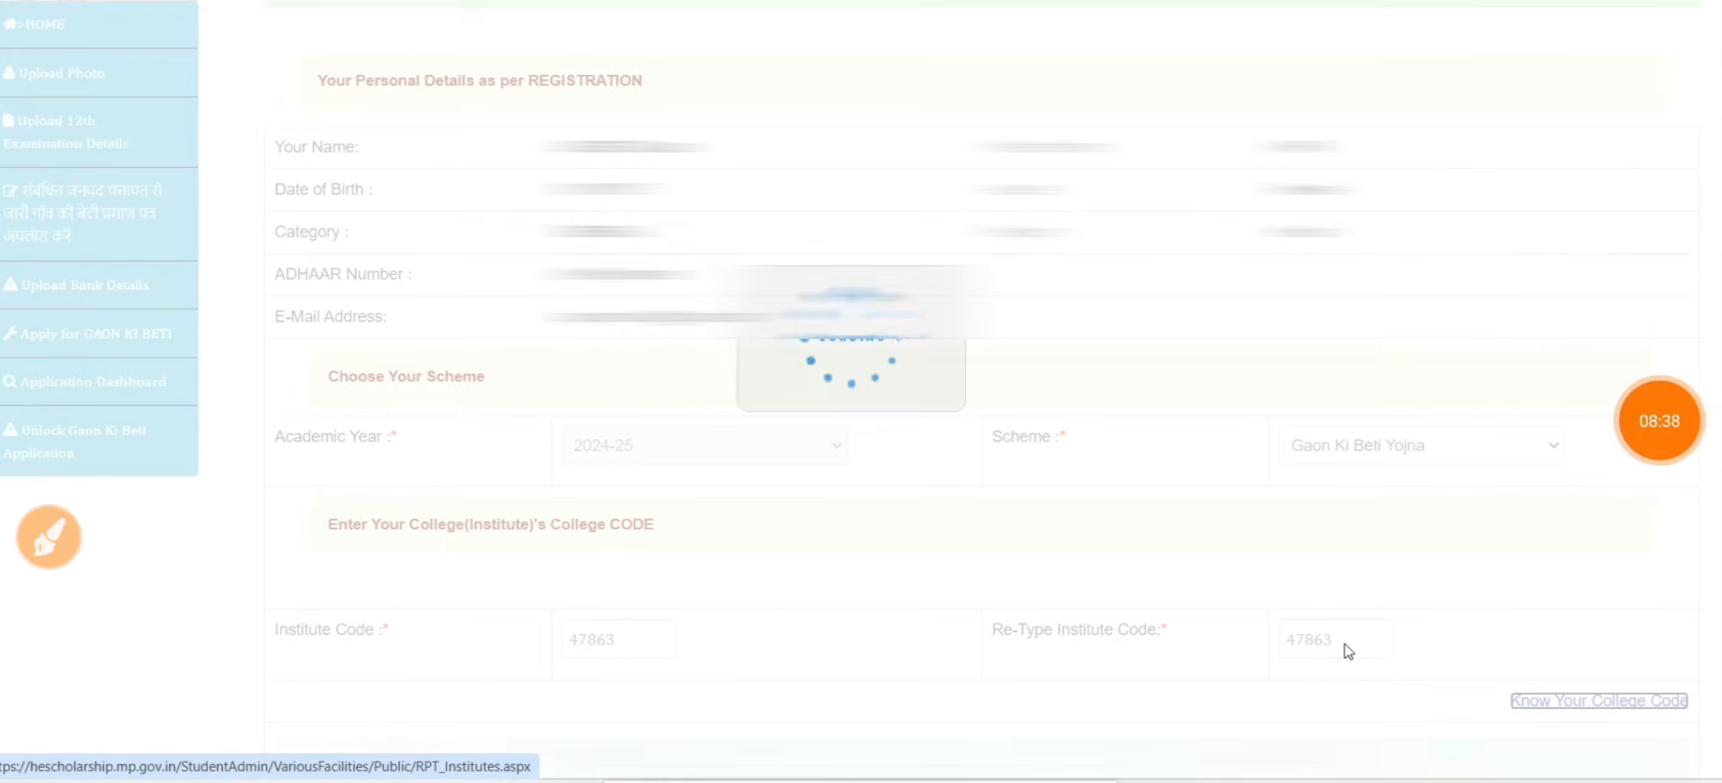
- Set the Course Year to First Year and activate the Admission Date for Academic Year field
scroll(855, 778, "down", 5)
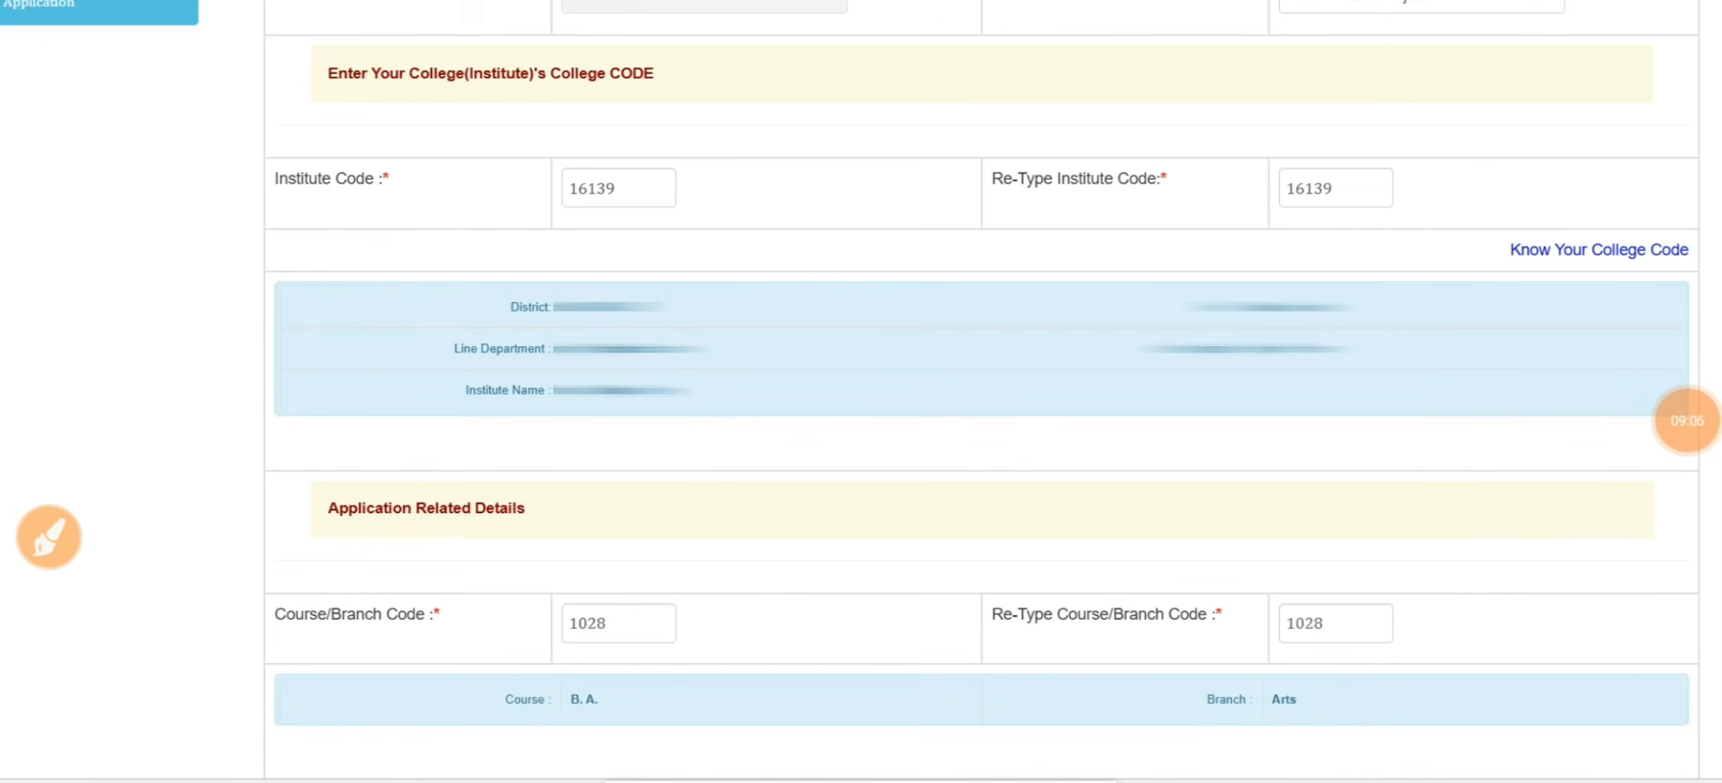
scroll(676, 200, "down", 9)
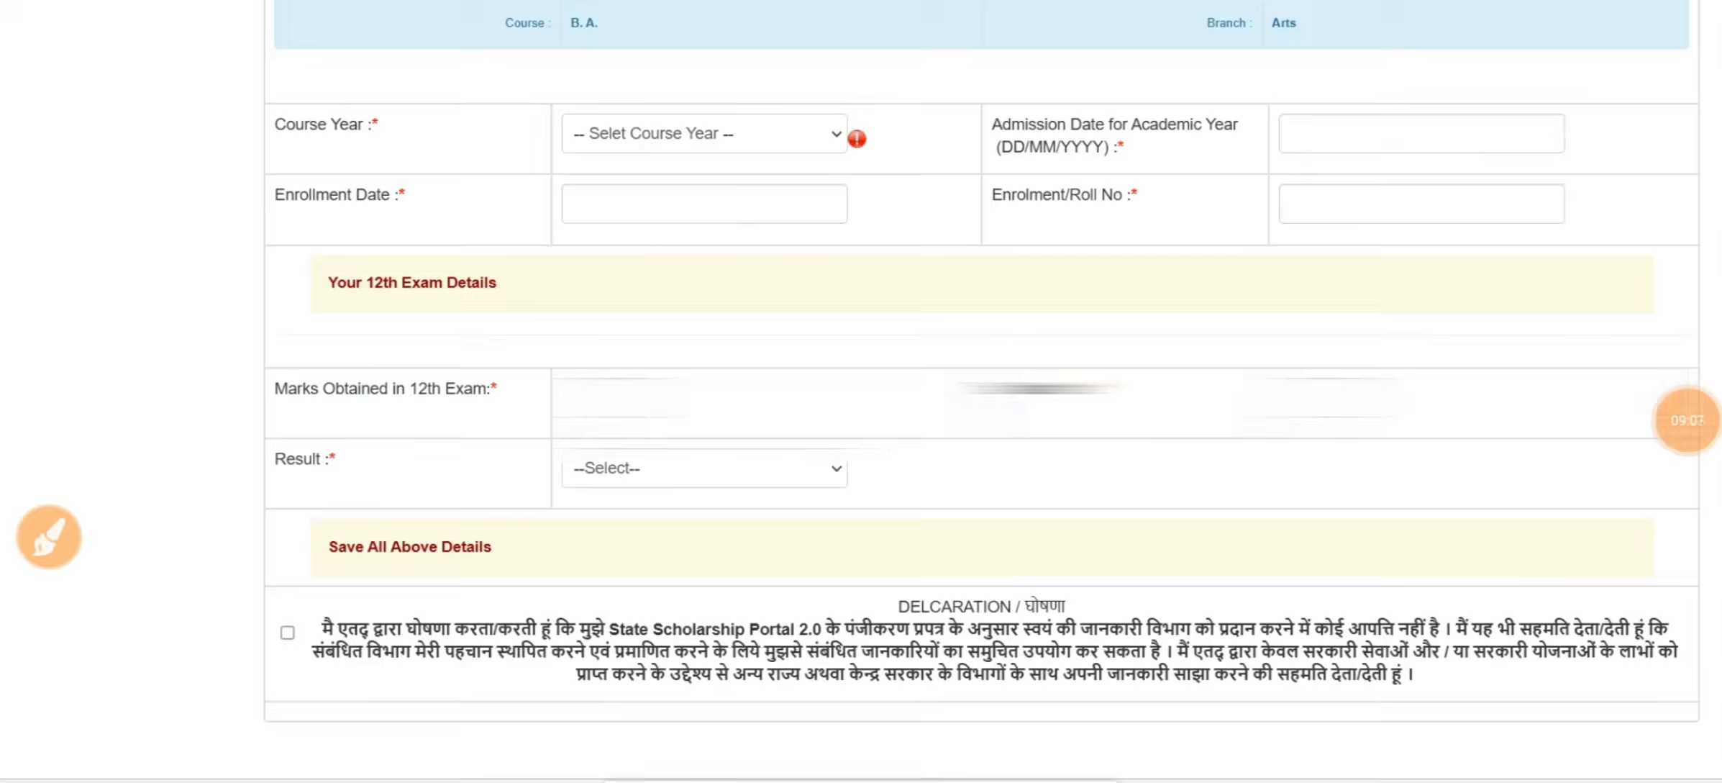
left_click(658, 141)
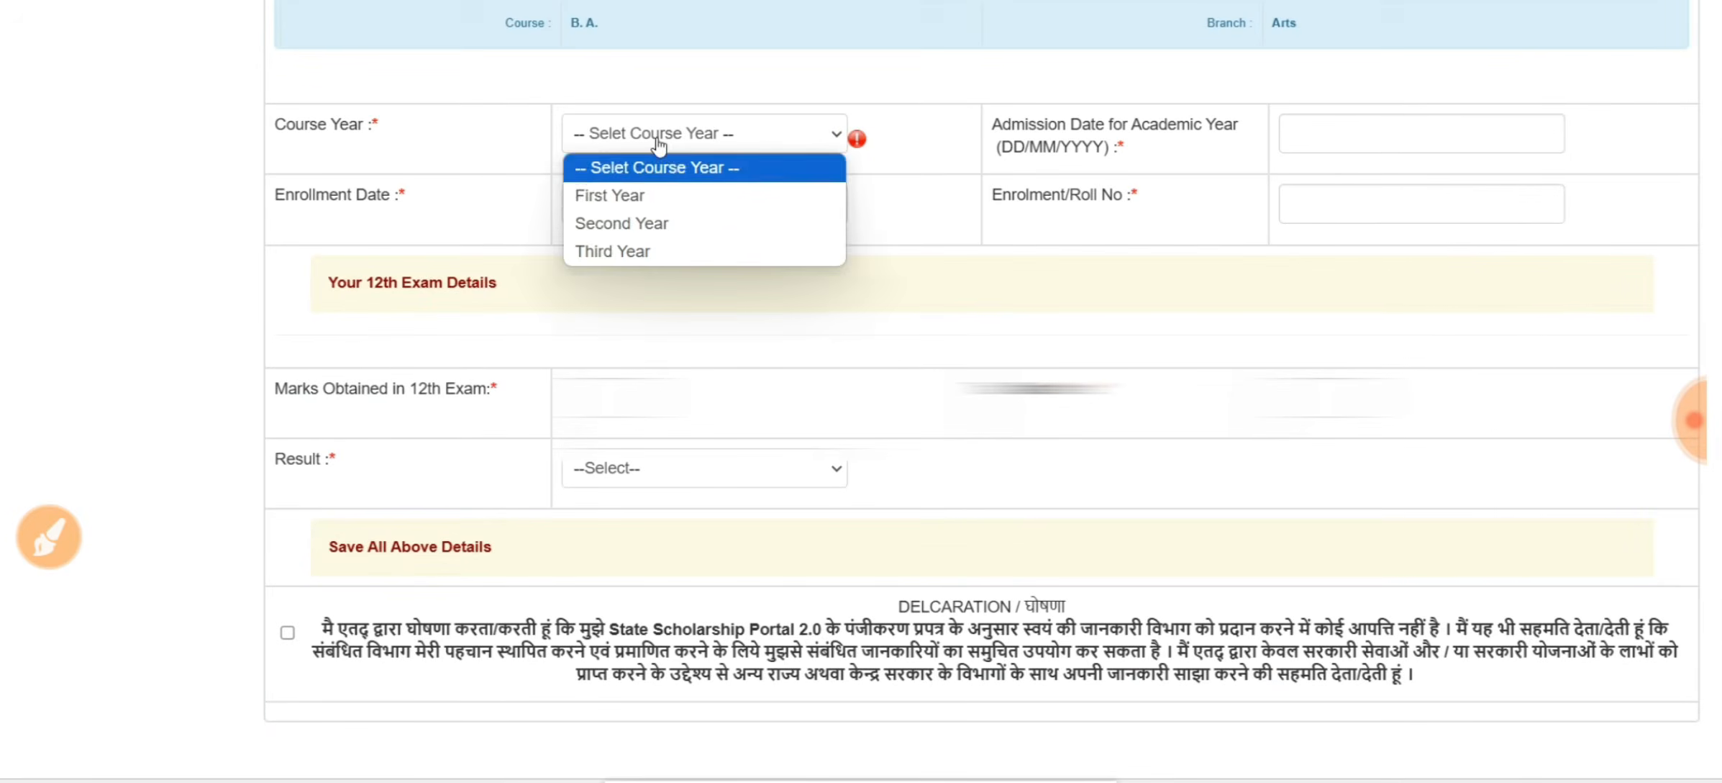
left_click(655, 208)
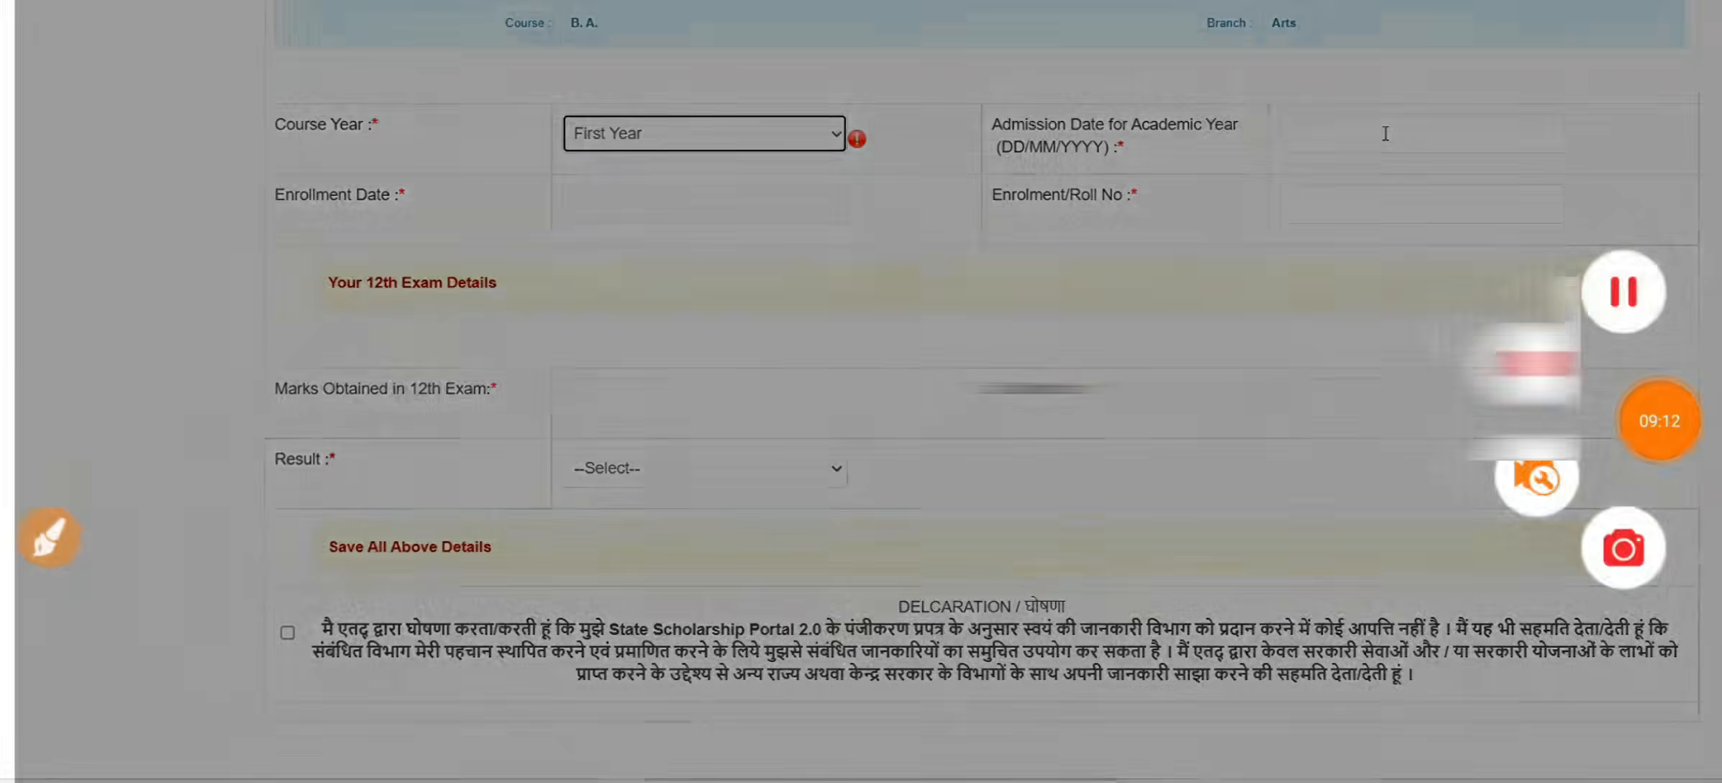
left_click(1385, 133)
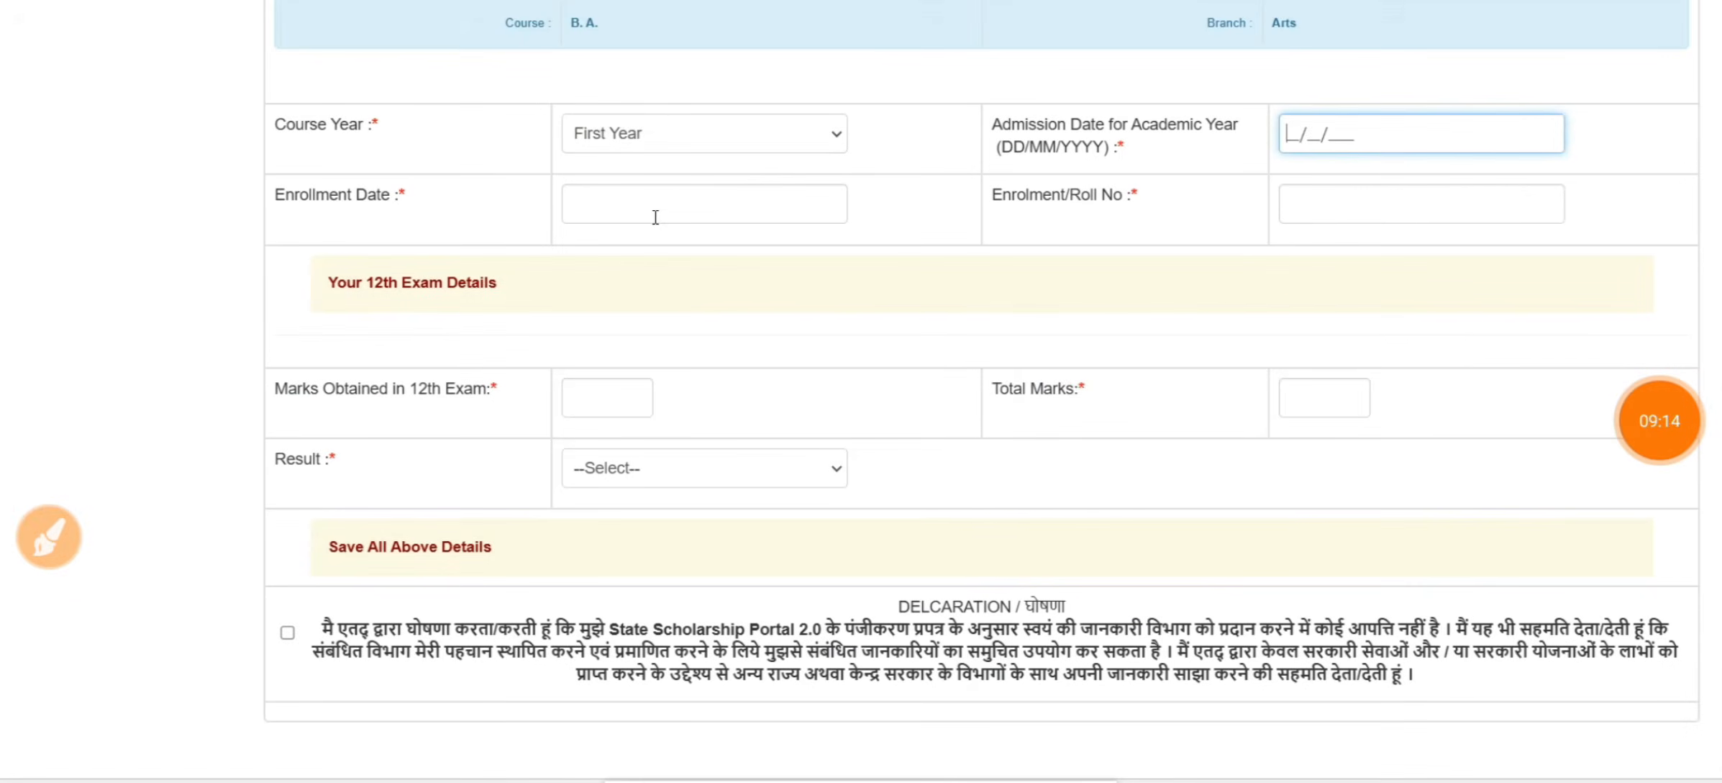
- Frame the Admission Date field and handwrite “E Pravesh” over the form with a frame, underlines and a hash-like mark below
left_click(49, 537)
mouse_move(964, 98)
left_mouse_down()
mouse_move(1173, 87)
mouse_move(1263, 174)
mouse_move(942, 191)
left_mouse_up()
mouse_move(349, 365)
left_mouse_down()
mouse_move(420, 426)
mouse_move(407, 319)
left_mouse_up()
left_click_drag(359, 420, 395, 388)
mouse_move(433, 294)
left_mouse_down()
mouse_move(469, 388)
mouse_move(461, 326)
left_mouse_up()
mouse_move(513, 287)
left_mouse_down()
mouse_move(489, 356)
mouse_move(555, 297)
left_mouse_up()
left_click_drag(595, 257, 631, 310)
left_click_drag(689, 204, 747, 250)
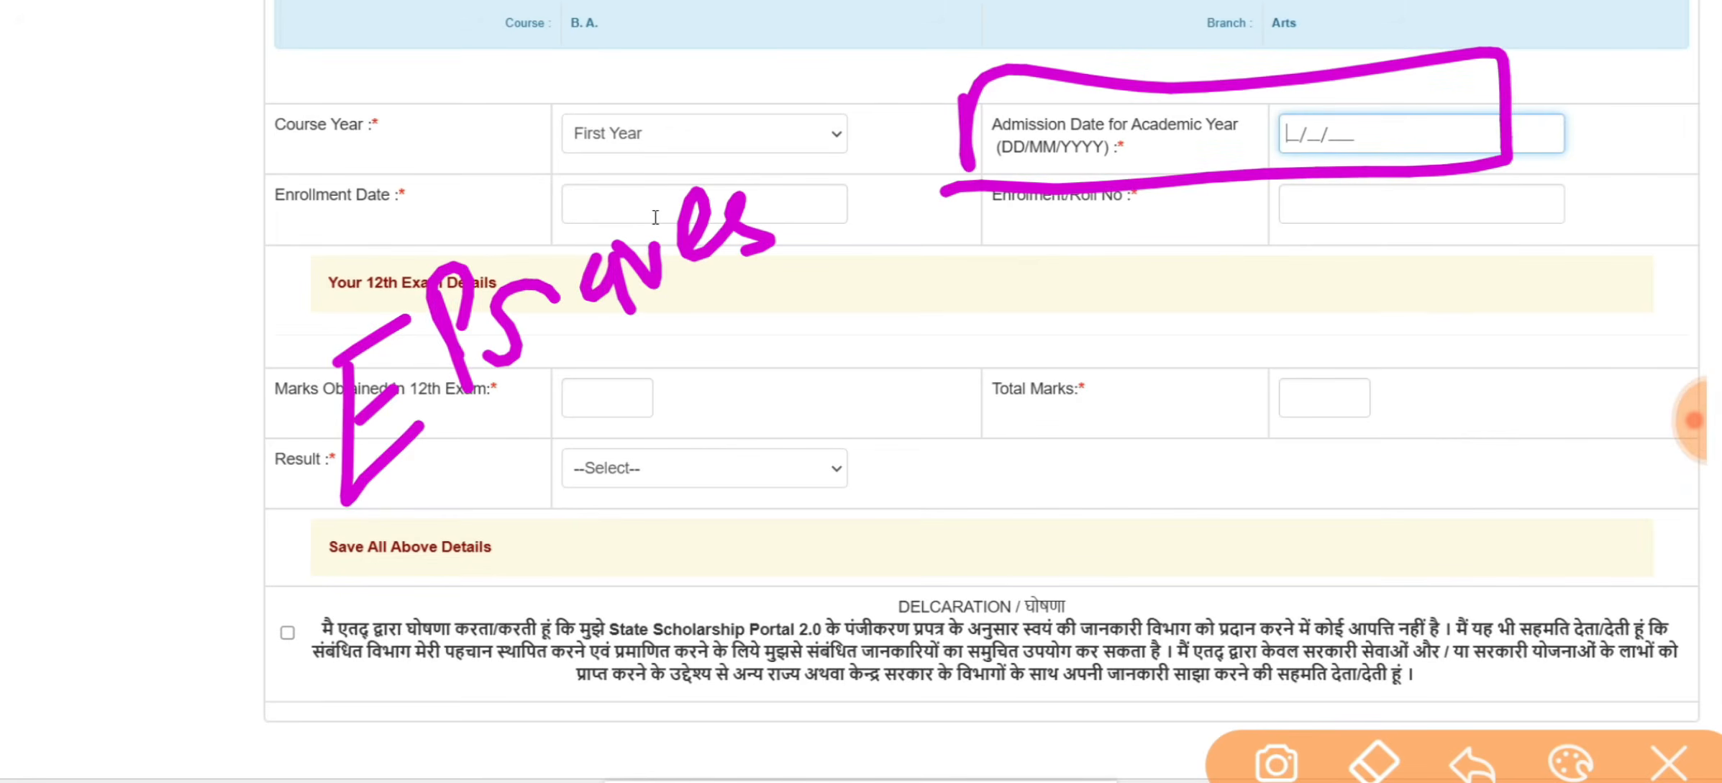
left_click_drag(765, 143, 838, 209)
left_click_drag(392, 521, 865, 282)
mouse_move(783, 353)
left_mouse_down()
mouse_move(459, 531)
mouse_move(790, 54)
mouse_move(698, 388)
left_mouse_up()
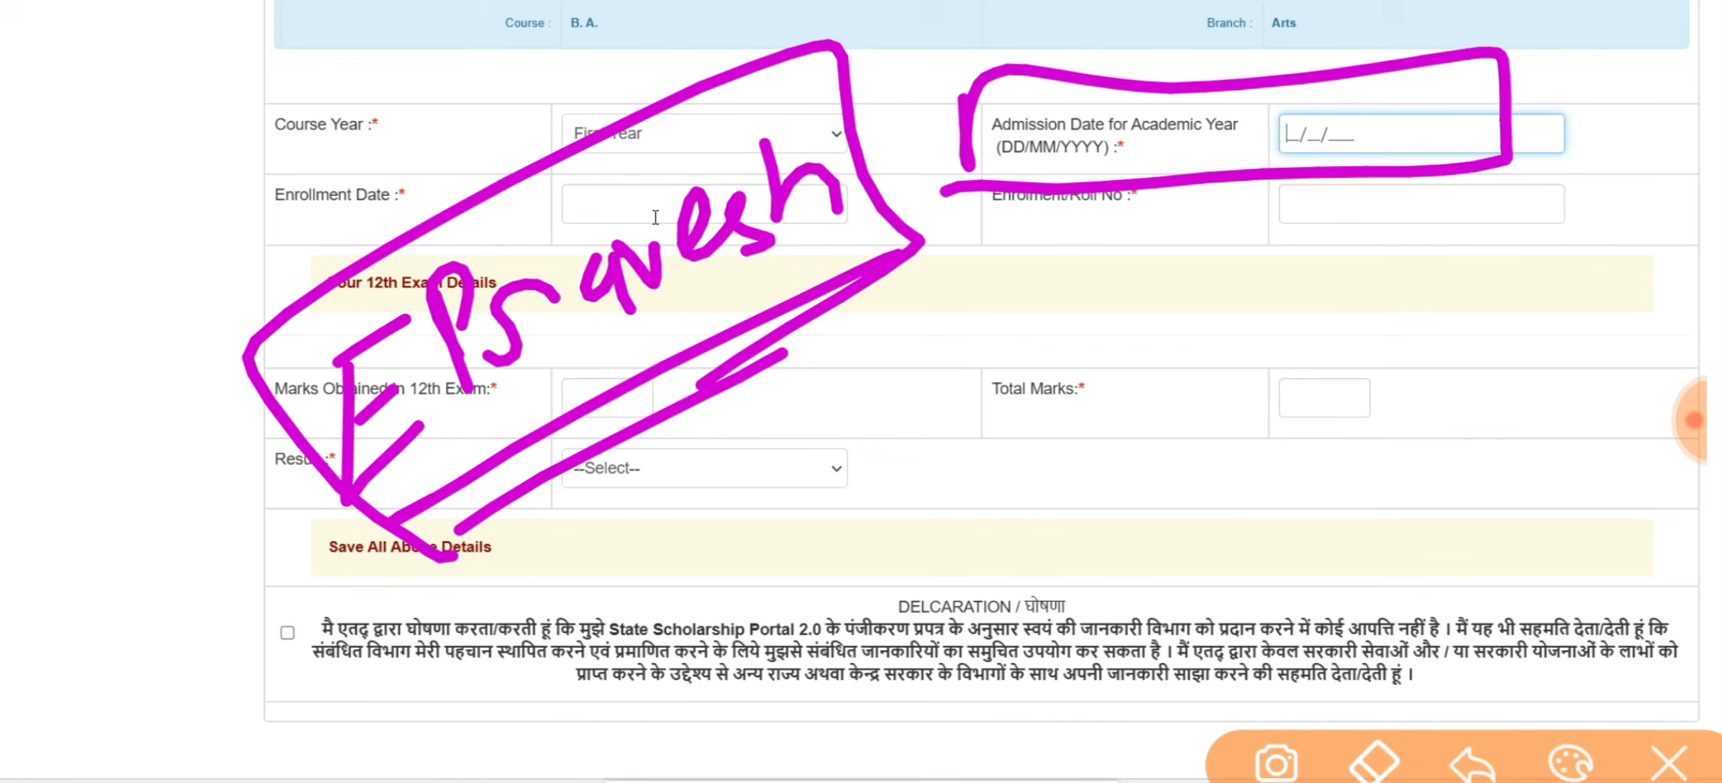
left_click_drag(735, 345, 773, 434)
left_click_drag(770, 350, 795, 412)
mouse_move(689, 406)
left_mouse_down()
mouse_move(826, 454)
mouse_move(852, 342)
left_mouse_up()
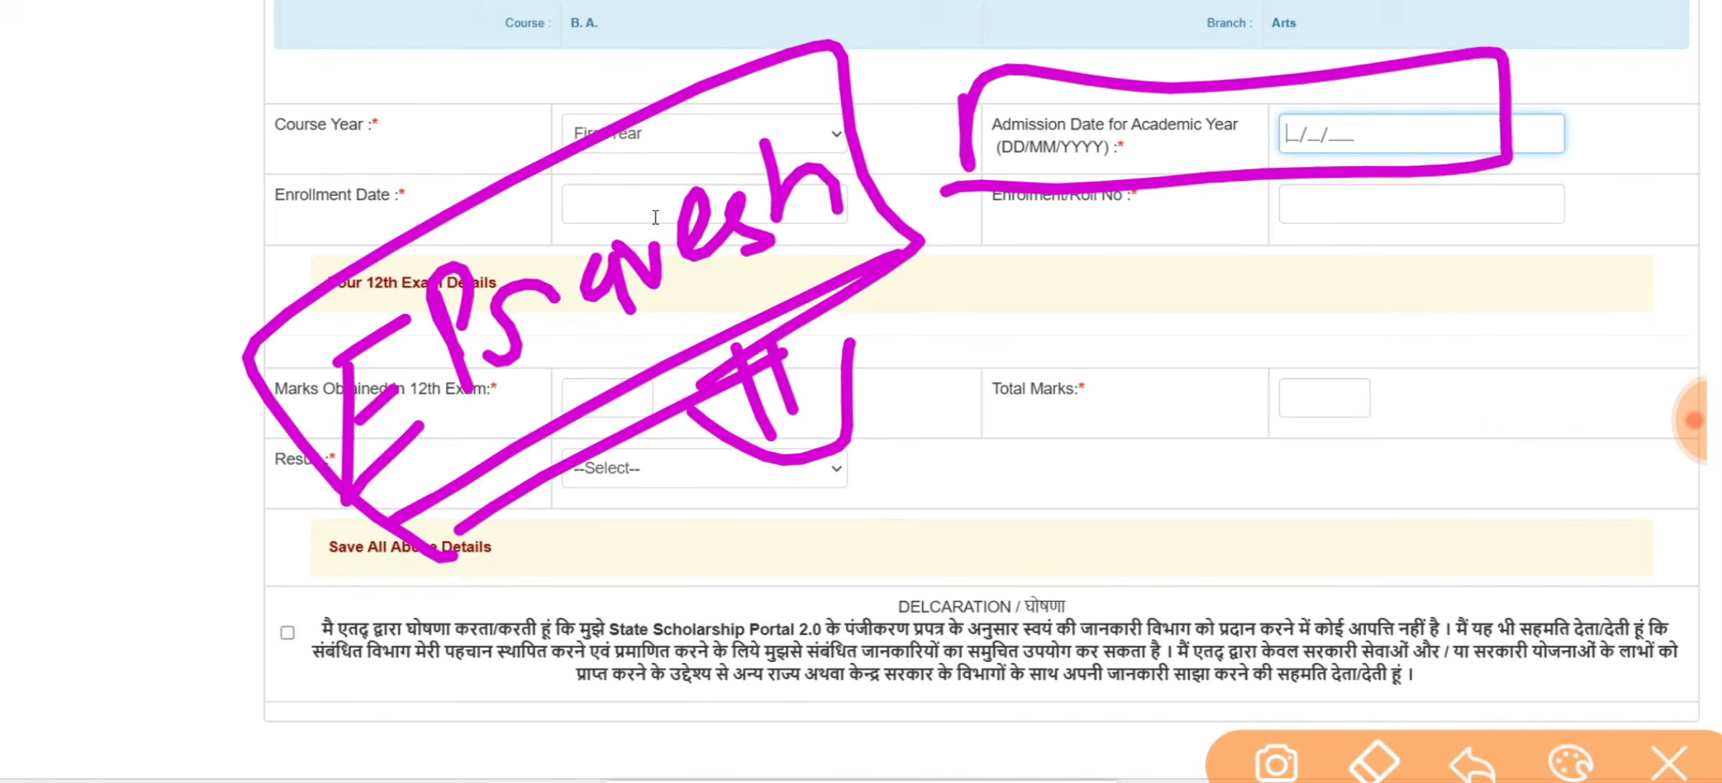
- Handwrite “Fees” below the Admission Date field, then frame and double-underline the word
mouse_move(1014, 309)
left_mouse_down()
mouse_move(1041, 403)
mouse_move(1050, 249)
mouse_move(1122, 272)
left_mouse_up()
left_click_drag(1036, 261, 1253, 231)
left_click_drag(1302, 164, 1294, 267)
left_click_drag(982, 454, 1338, 283)
left_click_drag(999, 486, 1234, 345)
mouse_move(982, 469)
left_mouse_down()
mouse_move(932, 288)
mouse_move(1383, 281)
mouse_move(1003, 469)
left_mouse_up()
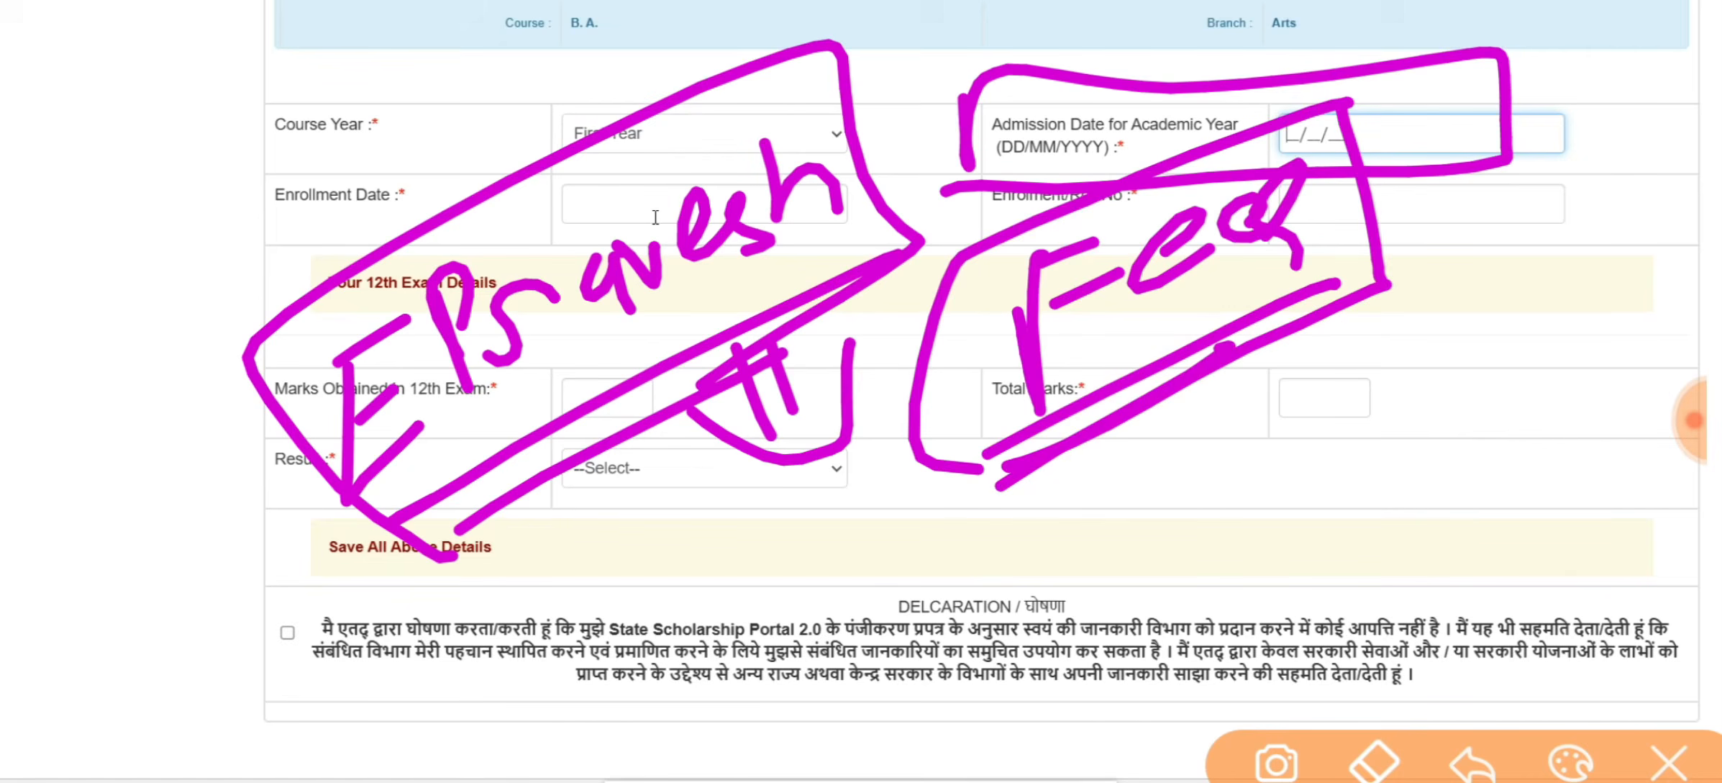
- Handwrite “receipt” beneath the framed word near Total Marks, and clear all the annotations
mouse_move(1169, 460)
left_mouse_down()
mouse_move(1194, 536)
mouse_move(1223, 483)
left_mouse_up()
left_click_drag(1179, 471, 1255, 476)
left_click_drag(1295, 416, 1299, 486)
mouse_move(1327, 388)
left_mouse_down()
mouse_move(1329, 459)
mouse_move(1399, 400)
left_mouse_up()
left_click_drag(1427, 337, 1445, 388)
left_click(1424, 297)
mouse_move(1470, 275)
left_mouse_down()
mouse_move(1472, 362)
mouse_move(1472, 320)
left_mouse_up()
mouse_move(1542, 229)
left_mouse_down()
mouse_move(1547, 326)
mouse_move(1632, 227)
left_mouse_up()
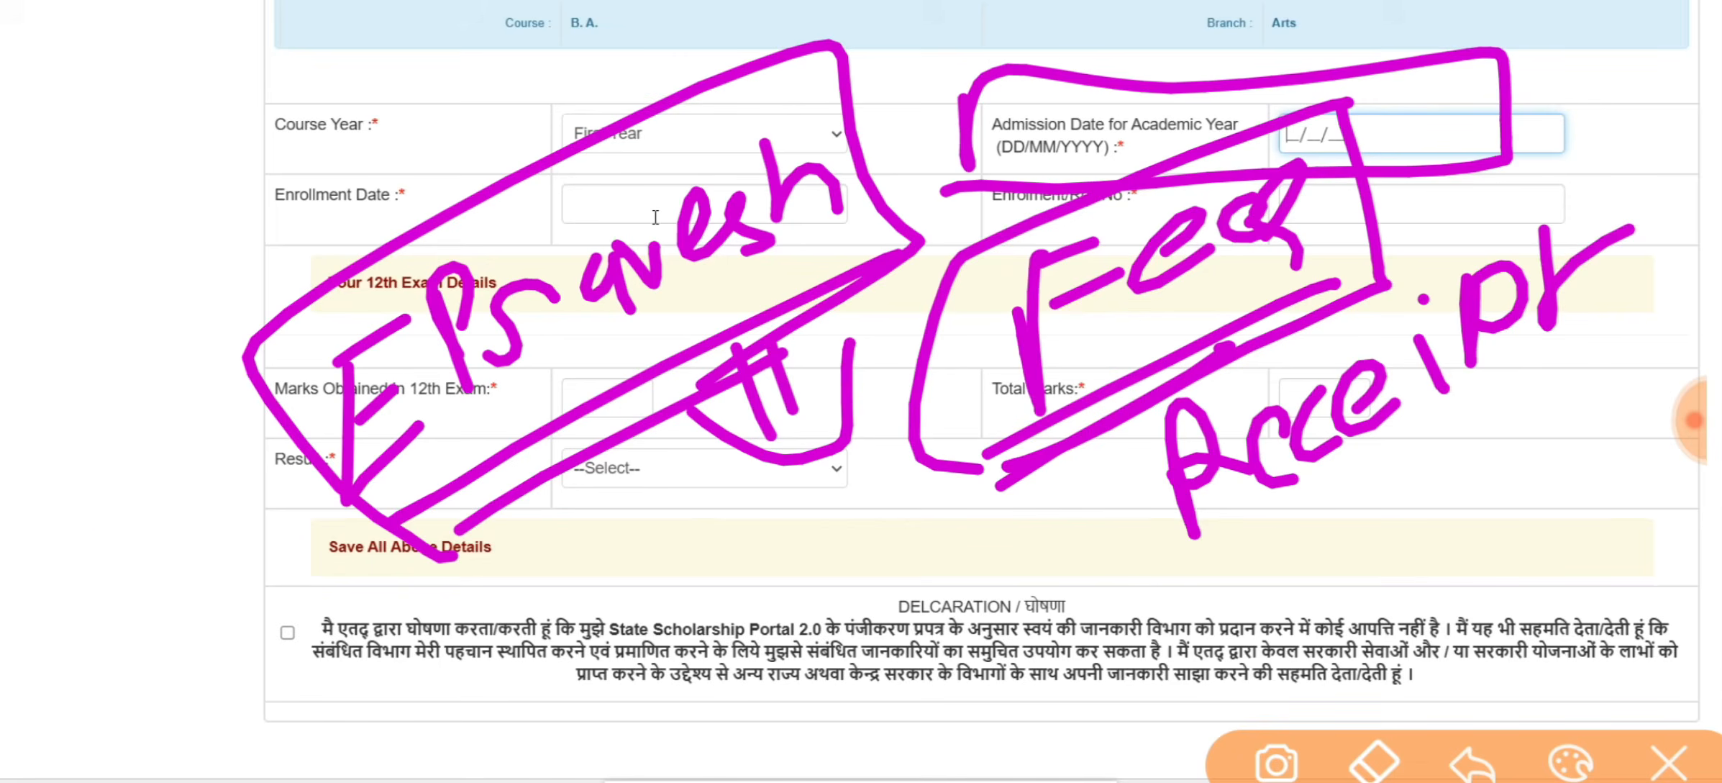
left_click(1669, 762)
- Circle the Enrollment Date field, handwrite the Hindi word “नामांकन” below it with a line above, and clear the annotations
left_click(48, 536)
mouse_move(439, 146)
left_mouse_down()
mouse_move(348, 140)
mouse_move(501, 270)
mouse_move(626, 97)
mouse_move(382, 150)
left_mouse_up()
mouse_move(590, 416)
left_mouse_down()
mouse_move(584, 453)
mouse_move(644, 408)
left_mouse_up()
left_click_drag(654, 327, 681, 406)
left_click_drag(698, 307, 762, 340)
left_click_drag(769, 266, 792, 323)
left_click_drag(830, 232, 840, 260)
left_click_drag(829, 230, 923, 210)
left_click_drag(595, 350, 892, 183)
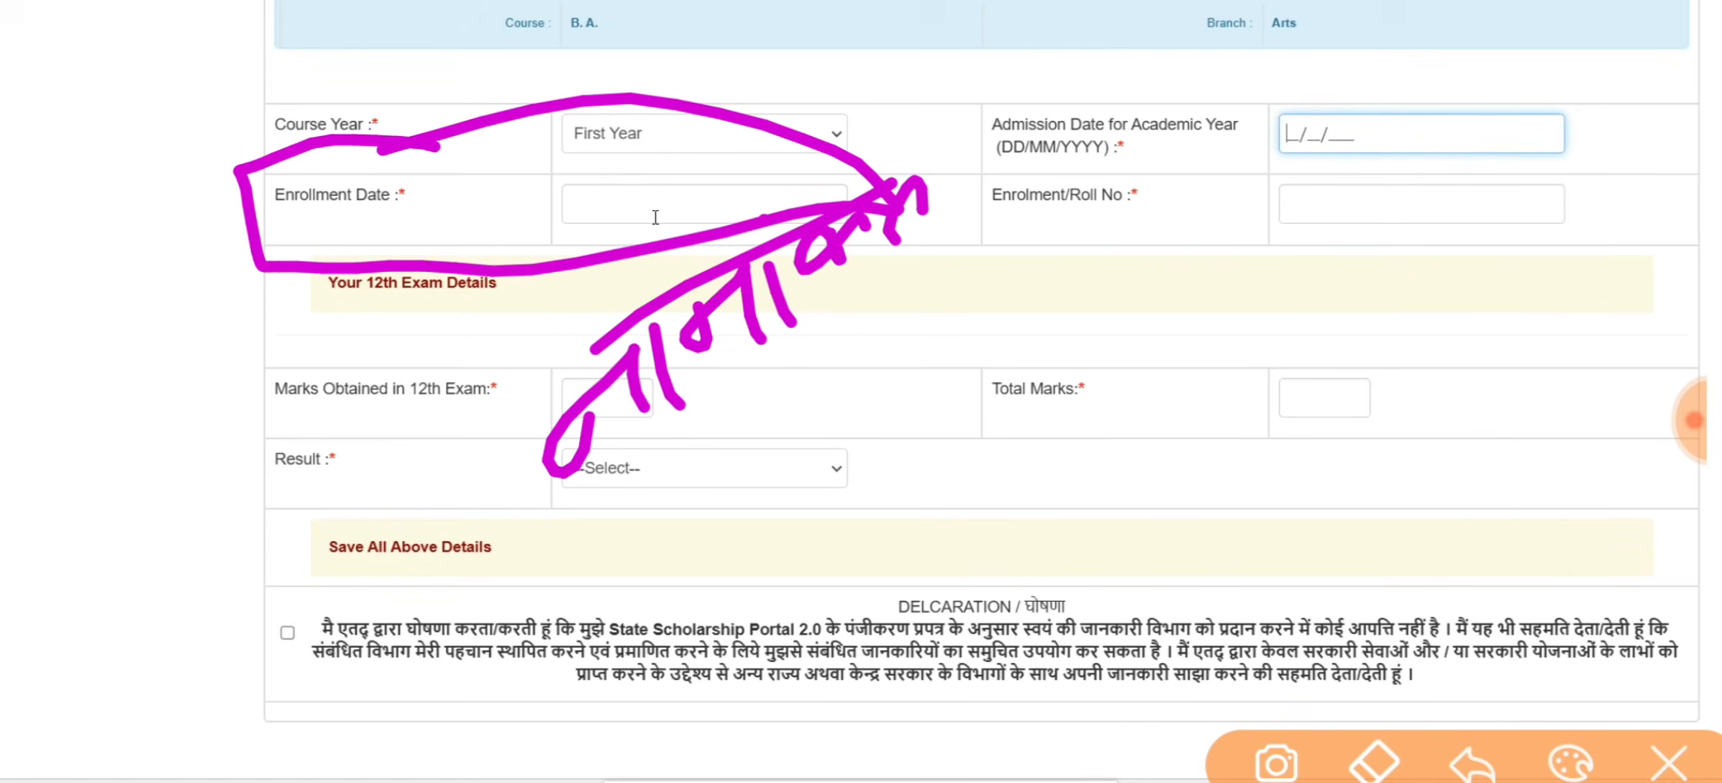
key("Escape")
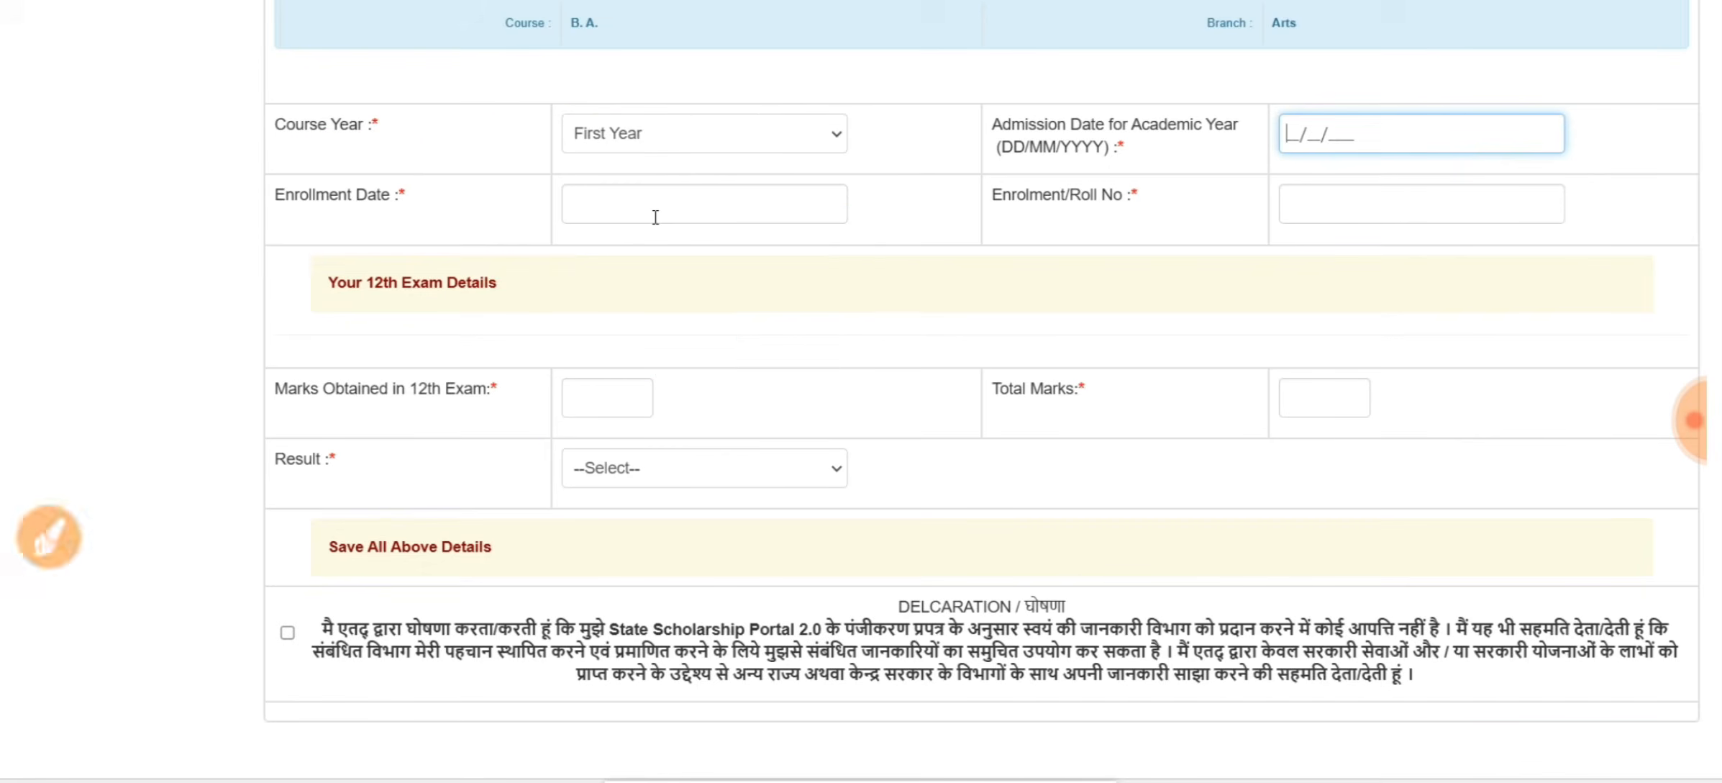
- Handwrite “Registr” across the 12th exam details section and underline it
left_click(49, 537)
left_click_drag(591, 396, 618, 501)
mouse_move(585, 406)
left_mouse_down()
mouse_move(620, 359)
mouse_move(668, 451)
left_mouse_up()
mouse_move(688, 382)
left_mouse_down()
mouse_move(666, 412)
mouse_move(732, 386)
left_mouse_up()
left_click_drag(730, 354, 731, 375)
left_click_drag(782, 298, 806, 357)
left_click(794, 261)
mouse_move(830, 330)
left_mouse_down()
mouse_move(846, 288)
mouse_move(813, 363)
left_mouse_up()
mouse_move(873, 223)
left_mouse_down()
mouse_move(893, 293)
mouse_move(990, 228)
left_mouse_up()
left_click_drag(611, 518, 1105, 259)
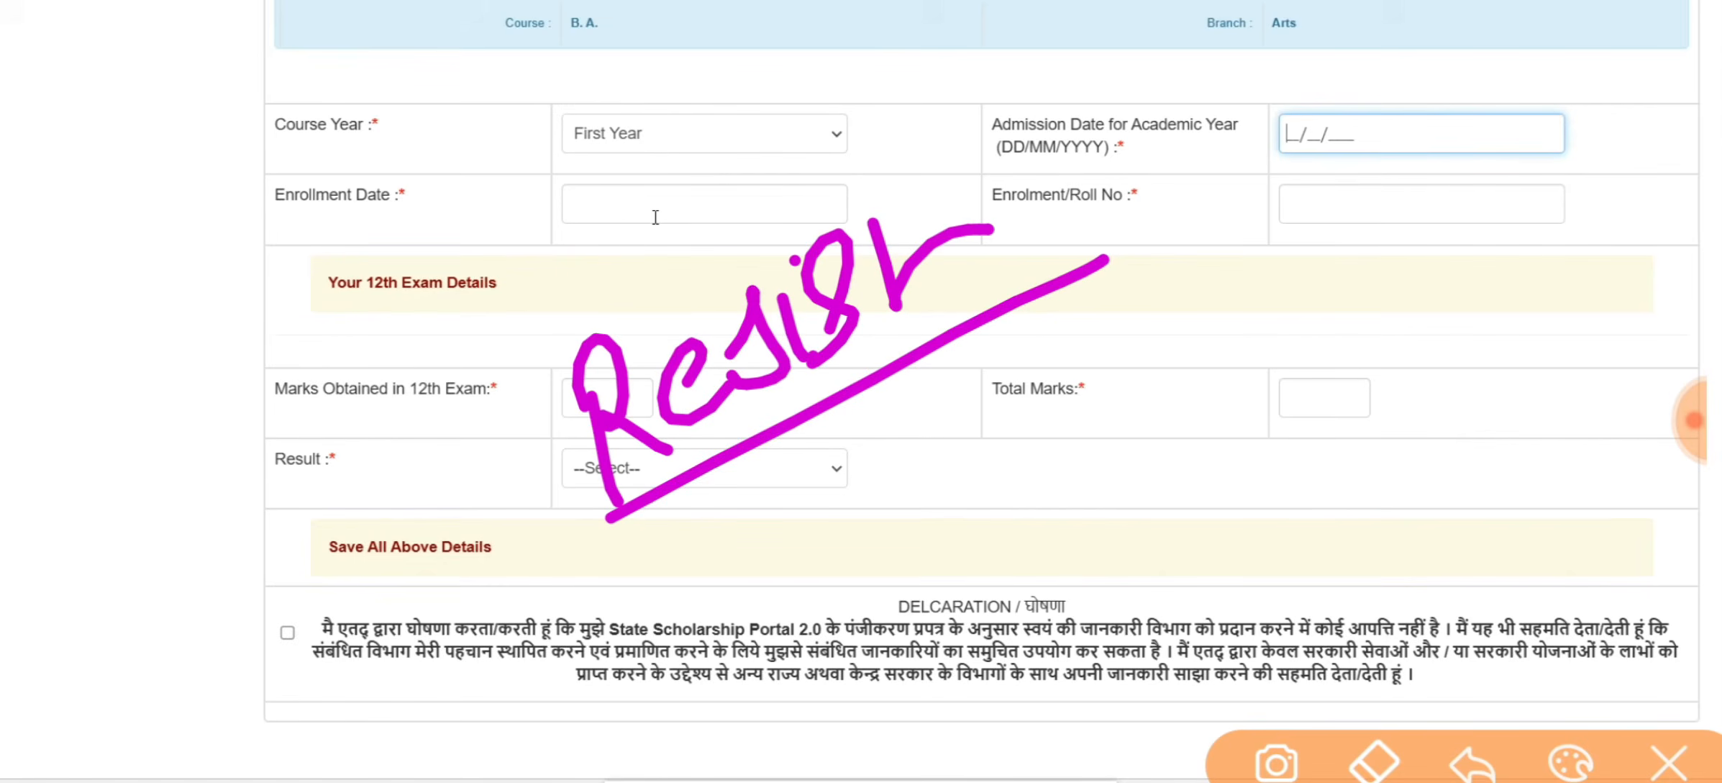
- Handwrite “EP” and a framed, underlined “124” over the form, then clear the annotations and reactivate the drawing pen
left_click_drag(846, 515, 856, 570)
mouse_move(856, 571)
left_mouse_down()
mouse_move(905, 529)
mouse_move(892, 450)
left_mouse_up()
left_click_drag(908, 410, 942, 496)
left_click_drag(908, 414, 912, 466)
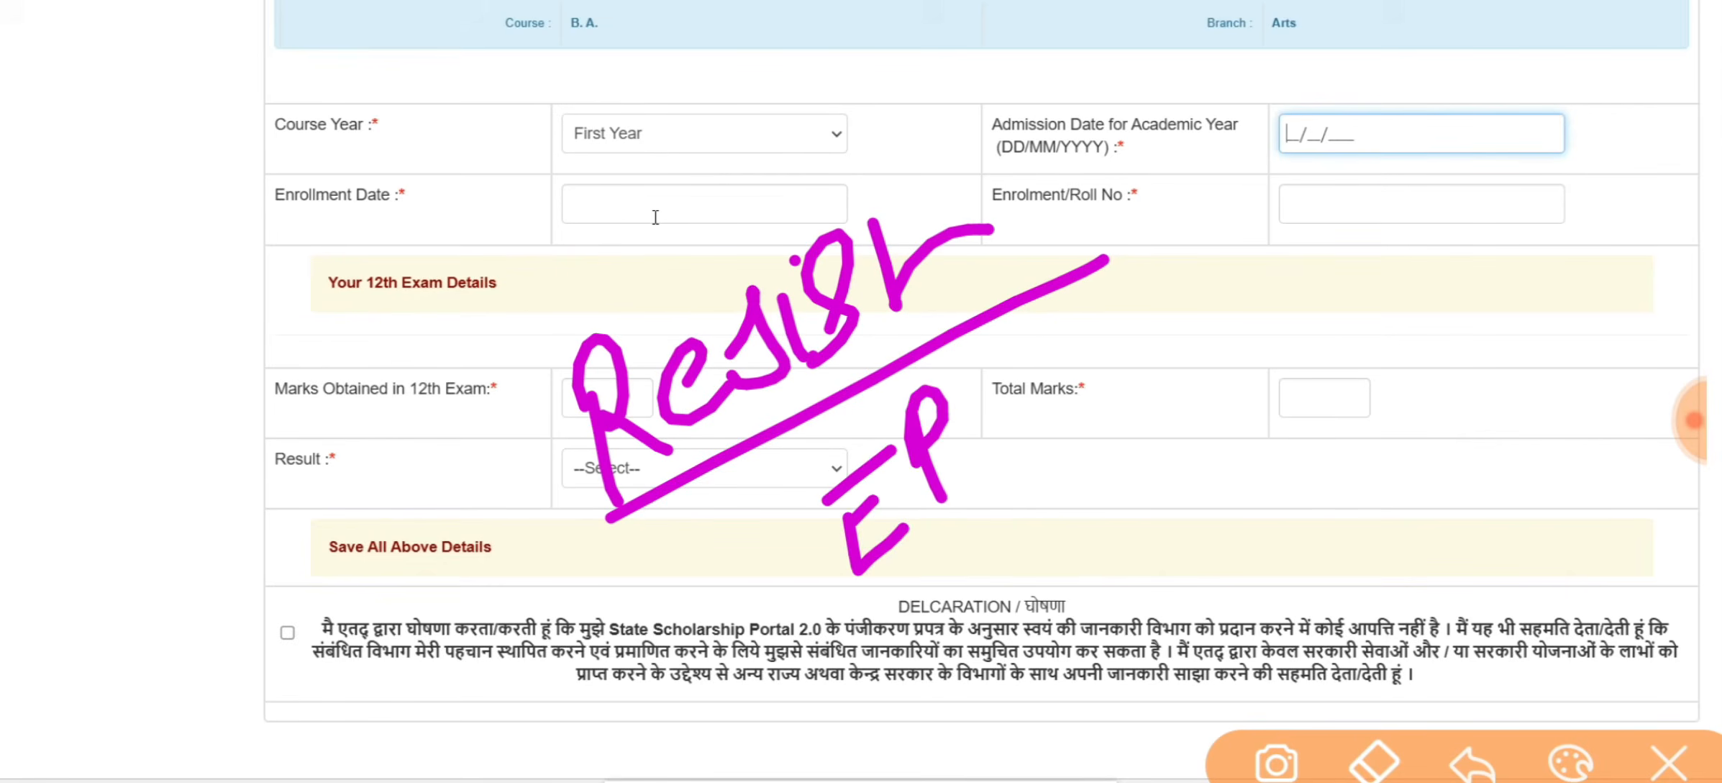
left_click_drag(1112, 338, 1138, 454)
mouse_move(1154, 338)
left_mouse_down()
mouse_move(1194, 324)
mouse_move(1230, 380)
left_mouse_up()
left_click_drag(1261, 279, 1308, 325)
left_click_drag(1306, 266, 1317, 364)
left_click_drag(1101, 588, 1427, 392)
mouse_move(1172, 588)
left_mouse_down()
mouse_move(1395, 434)
mouse_move(1377, 349)
mouse_move(1316, 489)
left_mouse_up()
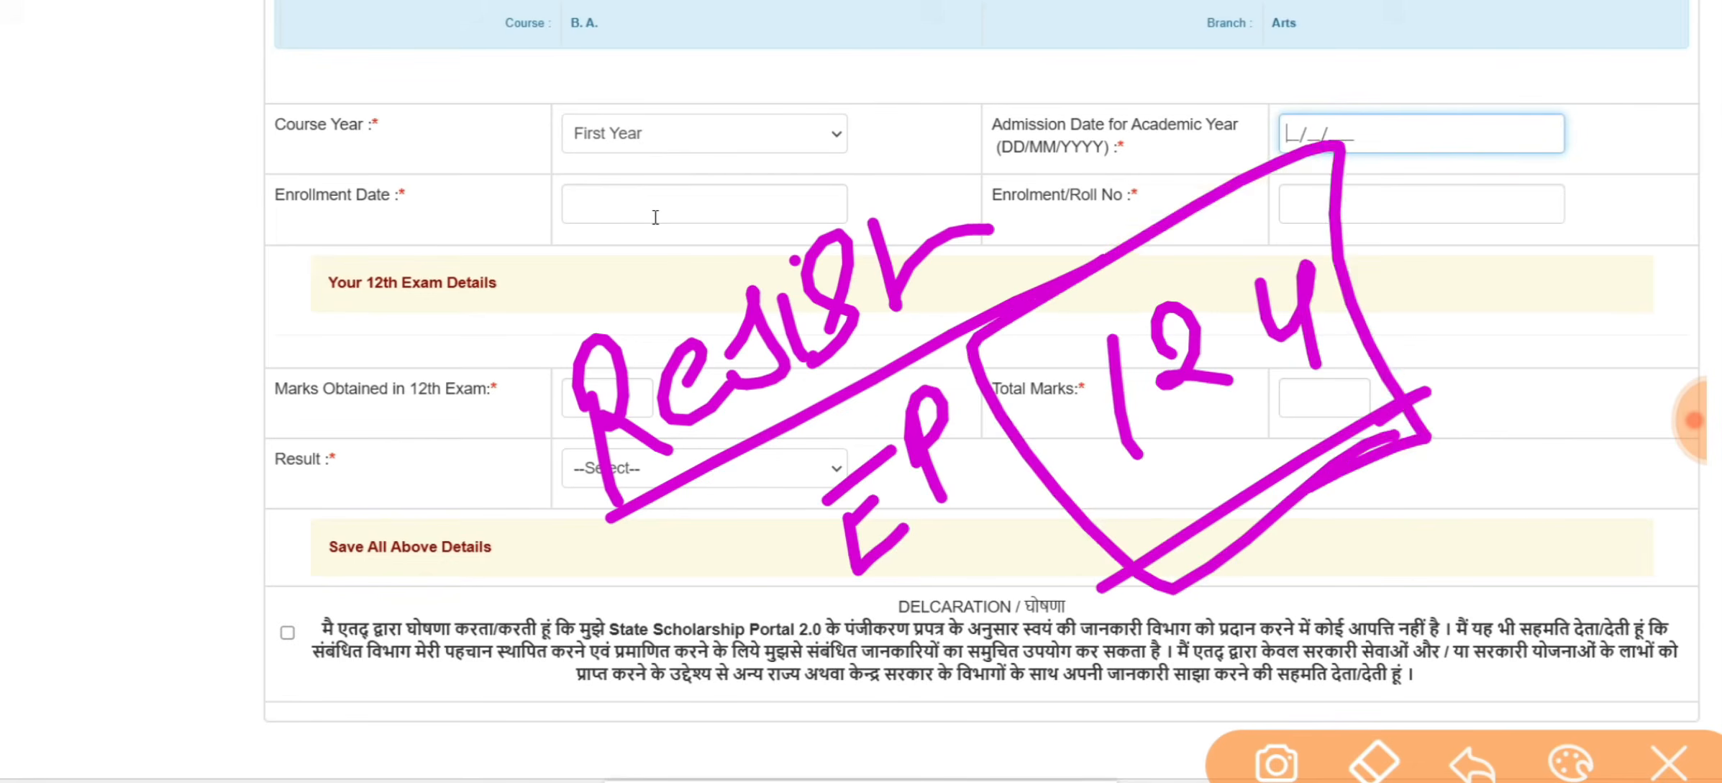
left_click(1667, 761)
left_click(48, 536)
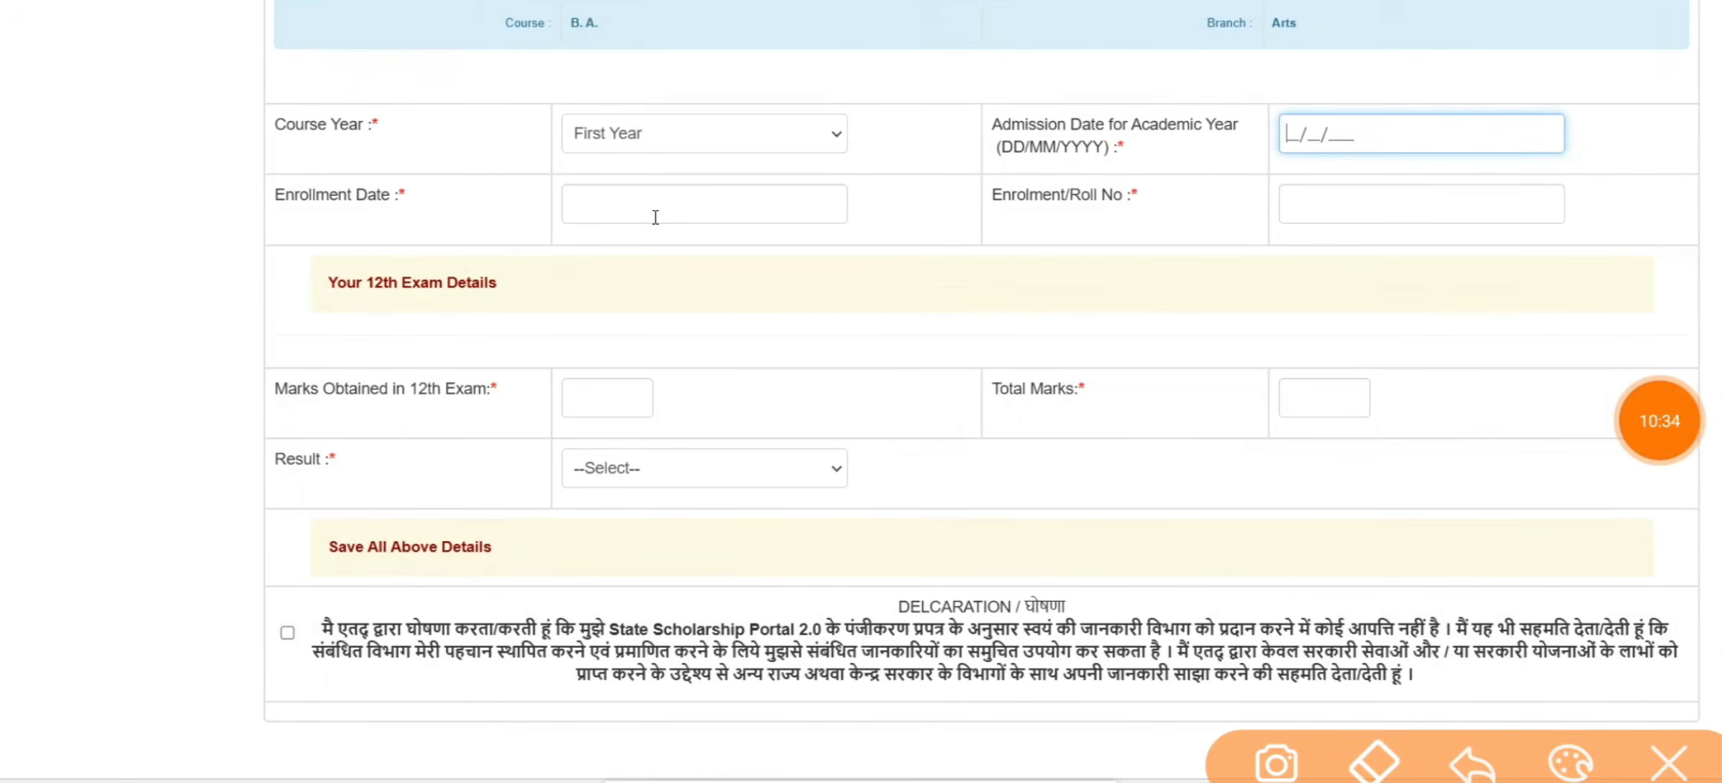
- Circle the Enrollment Date and Admission Date fields and frame the Enrolment/Roll No field with the pen
left_click_drag(469, 192, 577, 167)
left_click_drag(512, 216, 587, 204)
mouse_move(872, 140)
left_mouse_down()
mouse_move(581, 318)
mouse_move(596, 176)
left_mouse_up()
mouse_move(1538, 94)
left_mouse_down()
mouse_move(1529, 148)
mouse_move(1288, 171)
left_mouse_up()
mouse_move(767, 122)
left_mouse_down()
mouse_move(567, 275)
mouse_move(697, 97)
left_mouse_up()
mouse_move(1546, 200)
left_mouse_down()
mouse_move(949, 190)
mouse_move(1550, 162)
left_mouse_up()
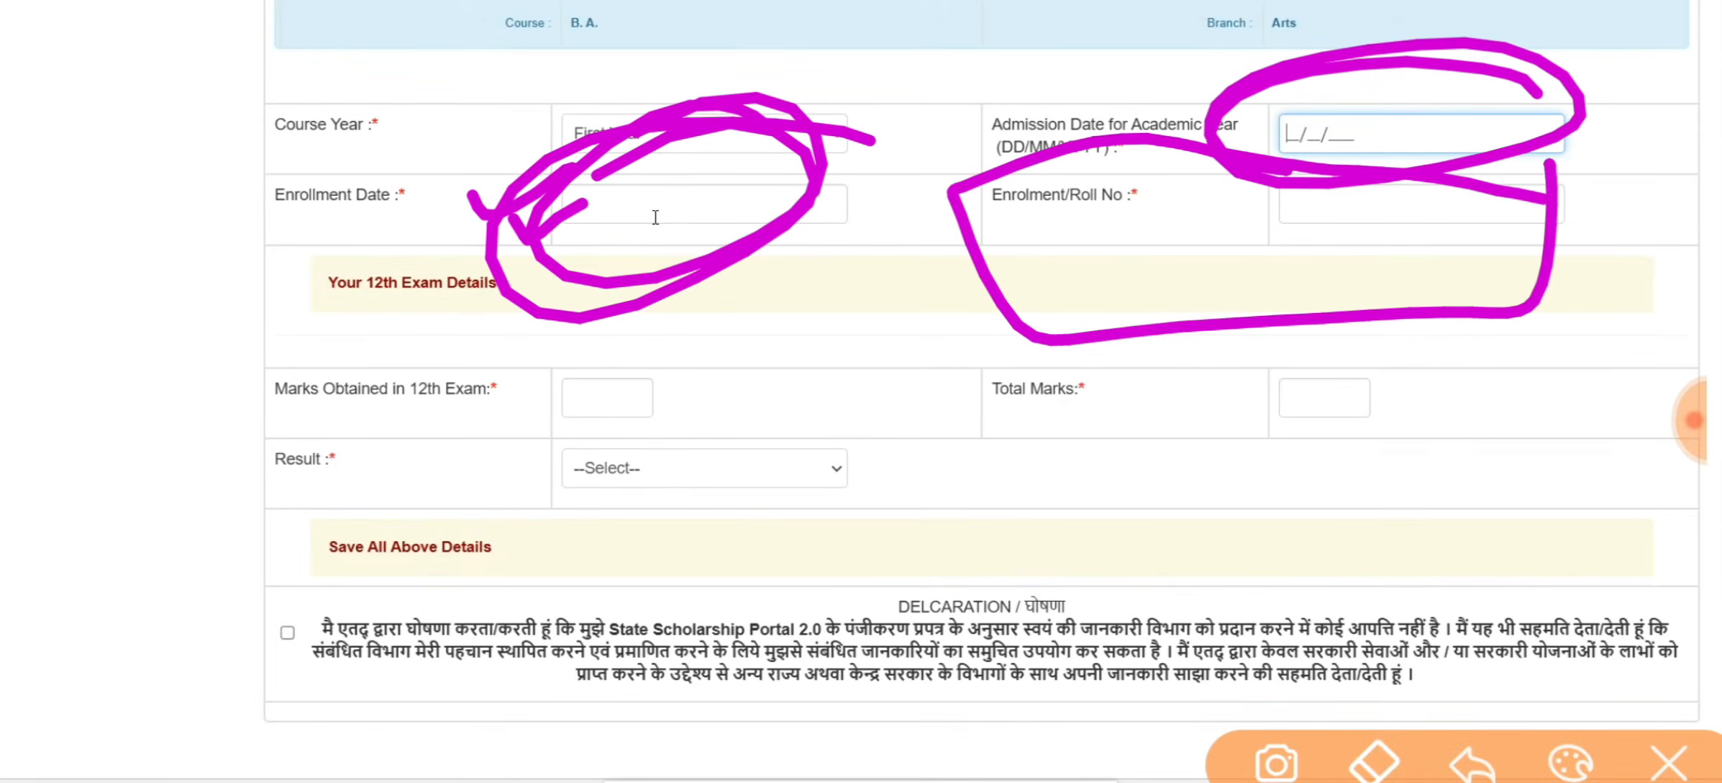
- Handwrite “124” below the Enrolment/Roll No frame, underline it twice and circle it
left_click_drag(1025, 529, 1064, 646)
left_click_drag(1122, 528, 1176, 529)
left_click_drag(1184, 460, 1256, 565)
left_click_drag(1089, 688, 1366, 508)
left_click_drag(1143, 727, 1329, 599)
left_click_drag(1098, 676, 1206, 680)
left_click_drag(1363, 432, 1376, 496)
- Draw tick marks over the Admission Date, Enrollment Date and Enrolment/Roll No fields, and clear all the annotations
left_click_drag(1271, 106, 1396, 70)
left_click_drag(1332, 135, 1482, 49)
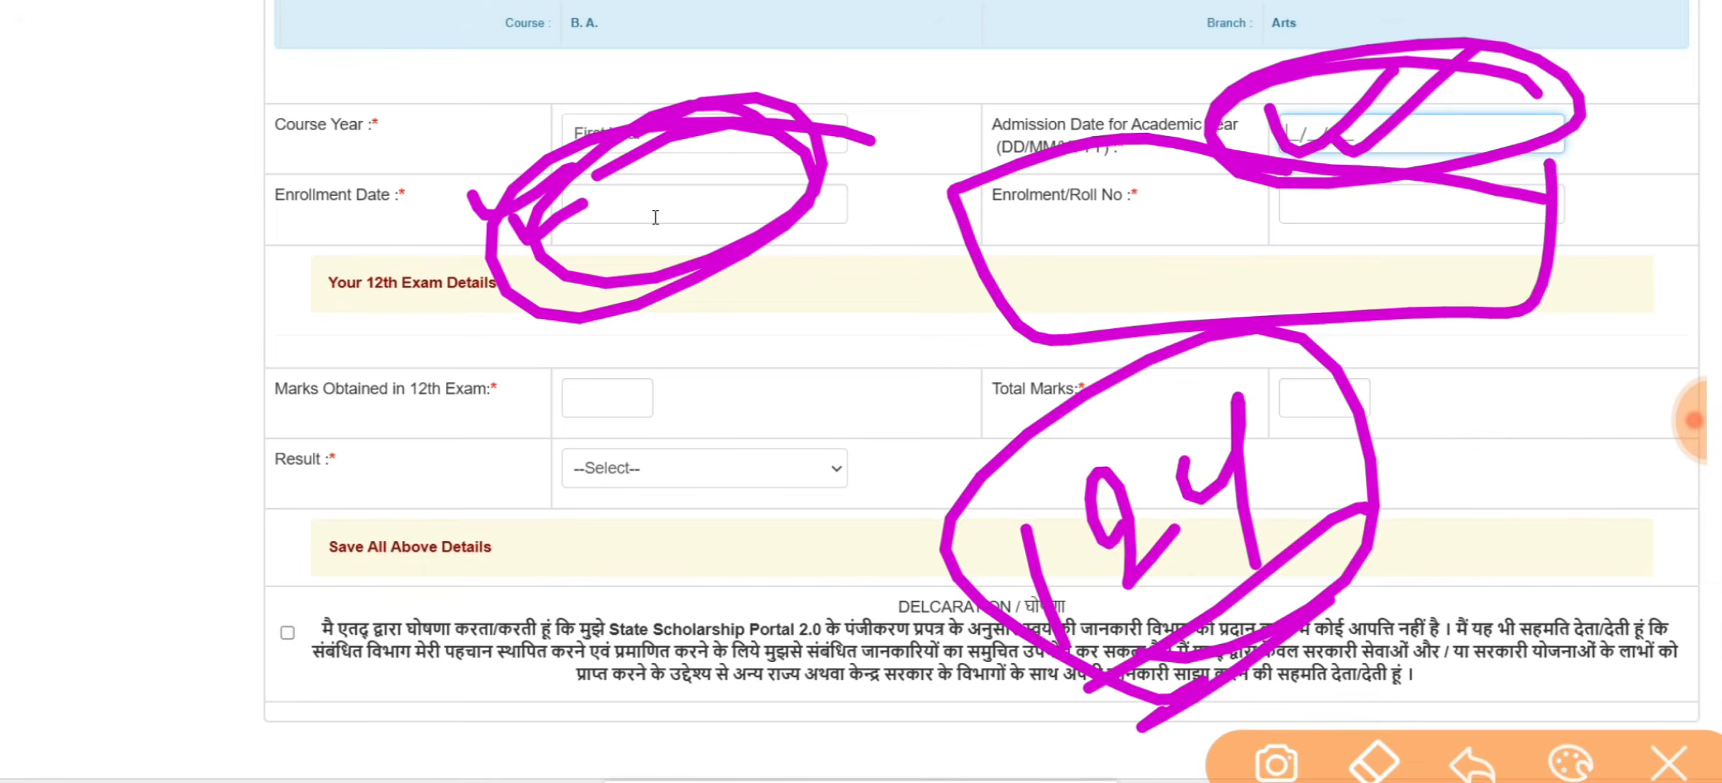
left_click_drag(623, 266, 764, 180)
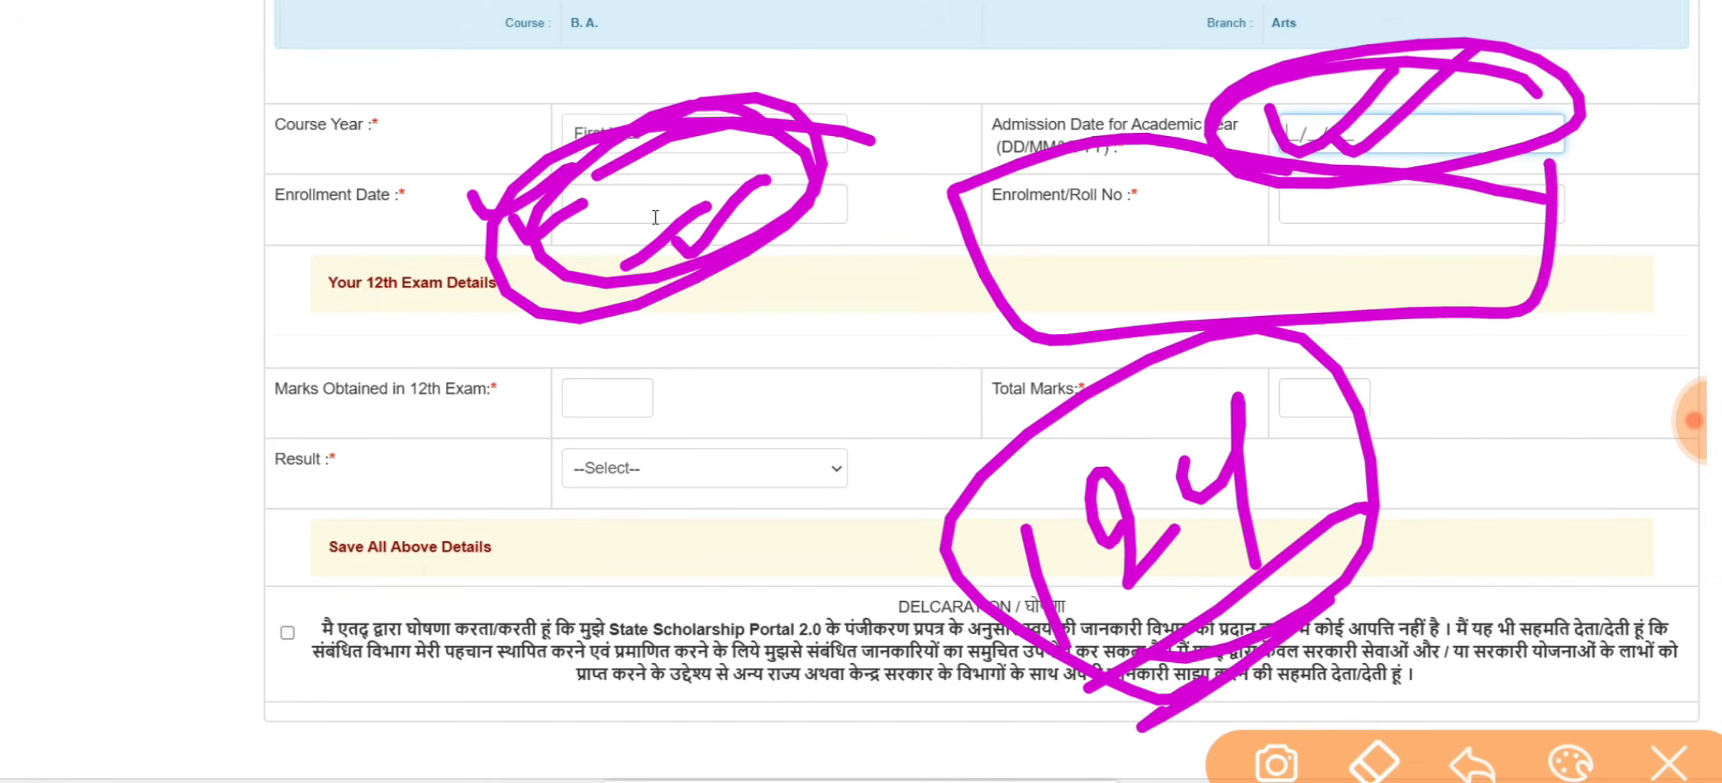
left_click_drag(1232, 232, 1325, 199)
left_click_drag(1266, 256, 1365, 197)
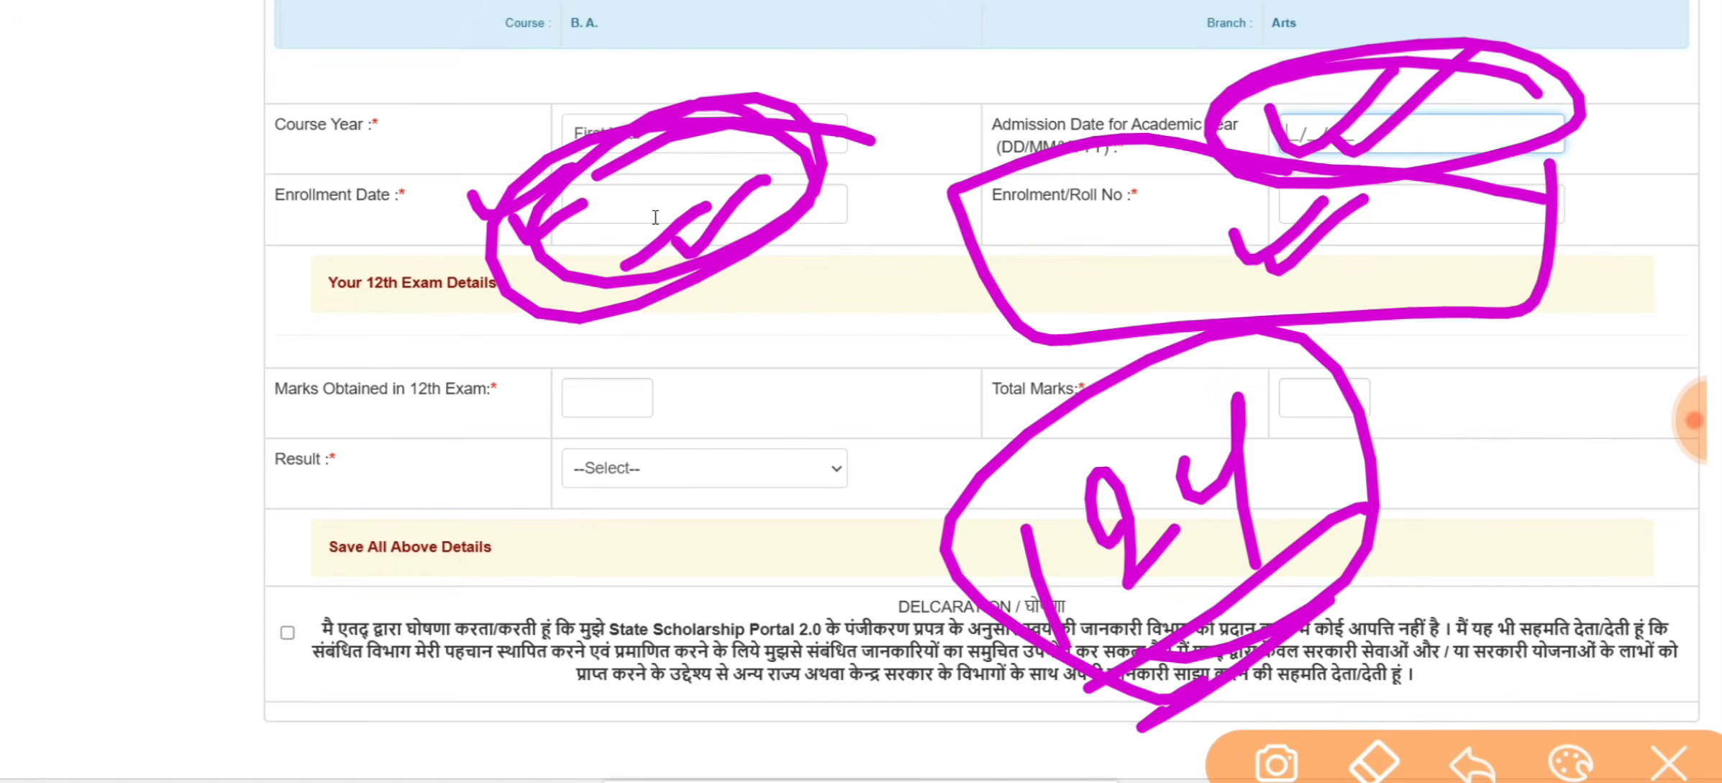
left_click_drag(565, 193, 677, 141)
left_click_drag(623, 196, 744, 131)
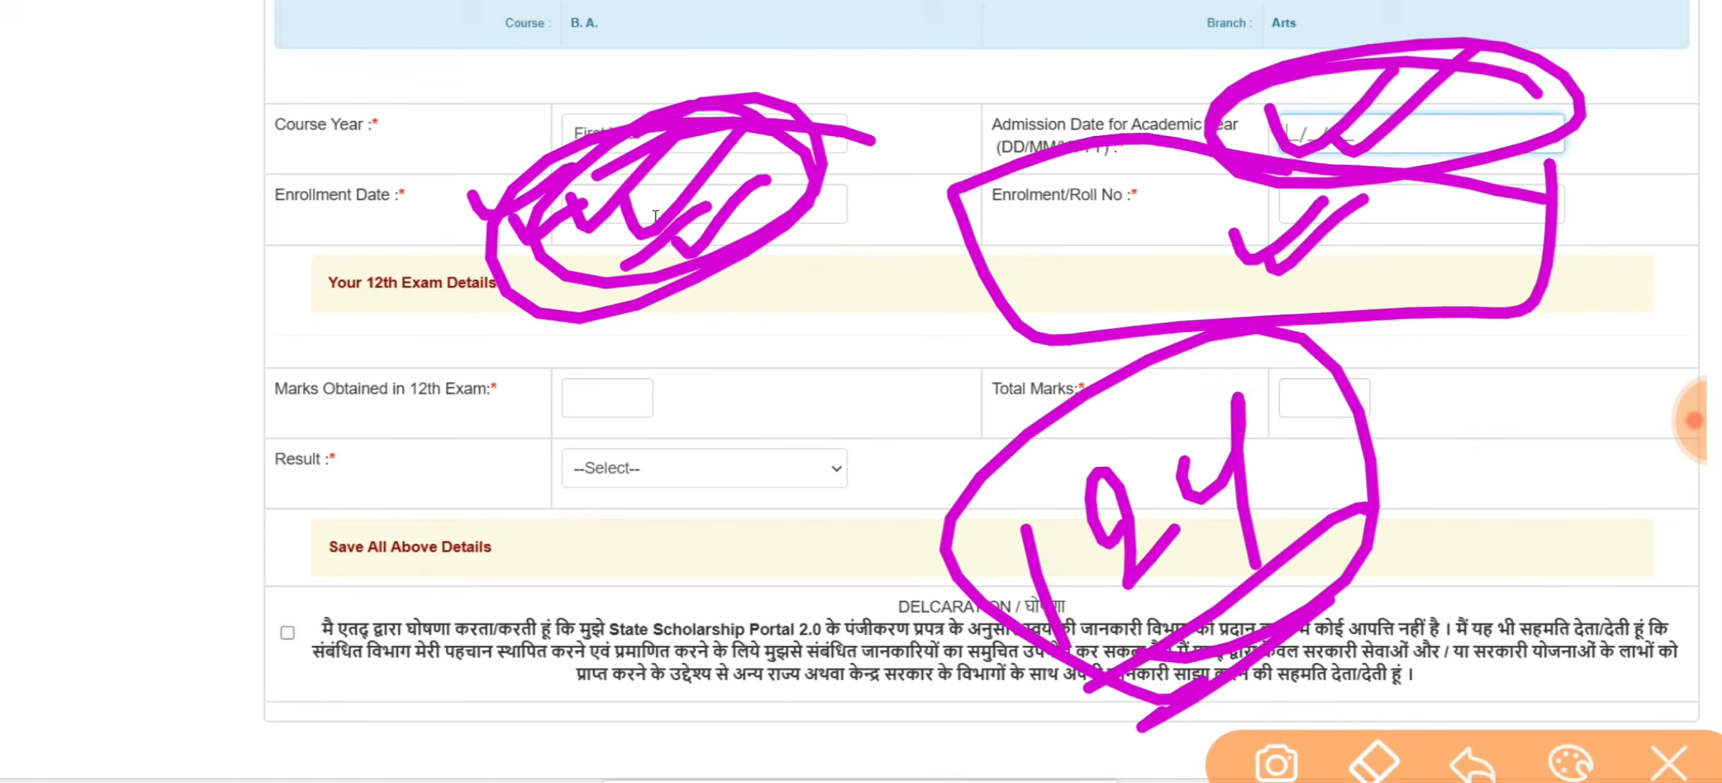
left_click_drag(1106, 209, 1215, 161)
left_click_drag(1168, 216, 1238, 197)
left_click(1669, 763)
left_click(1693, 420)
left_click(1623, 292)
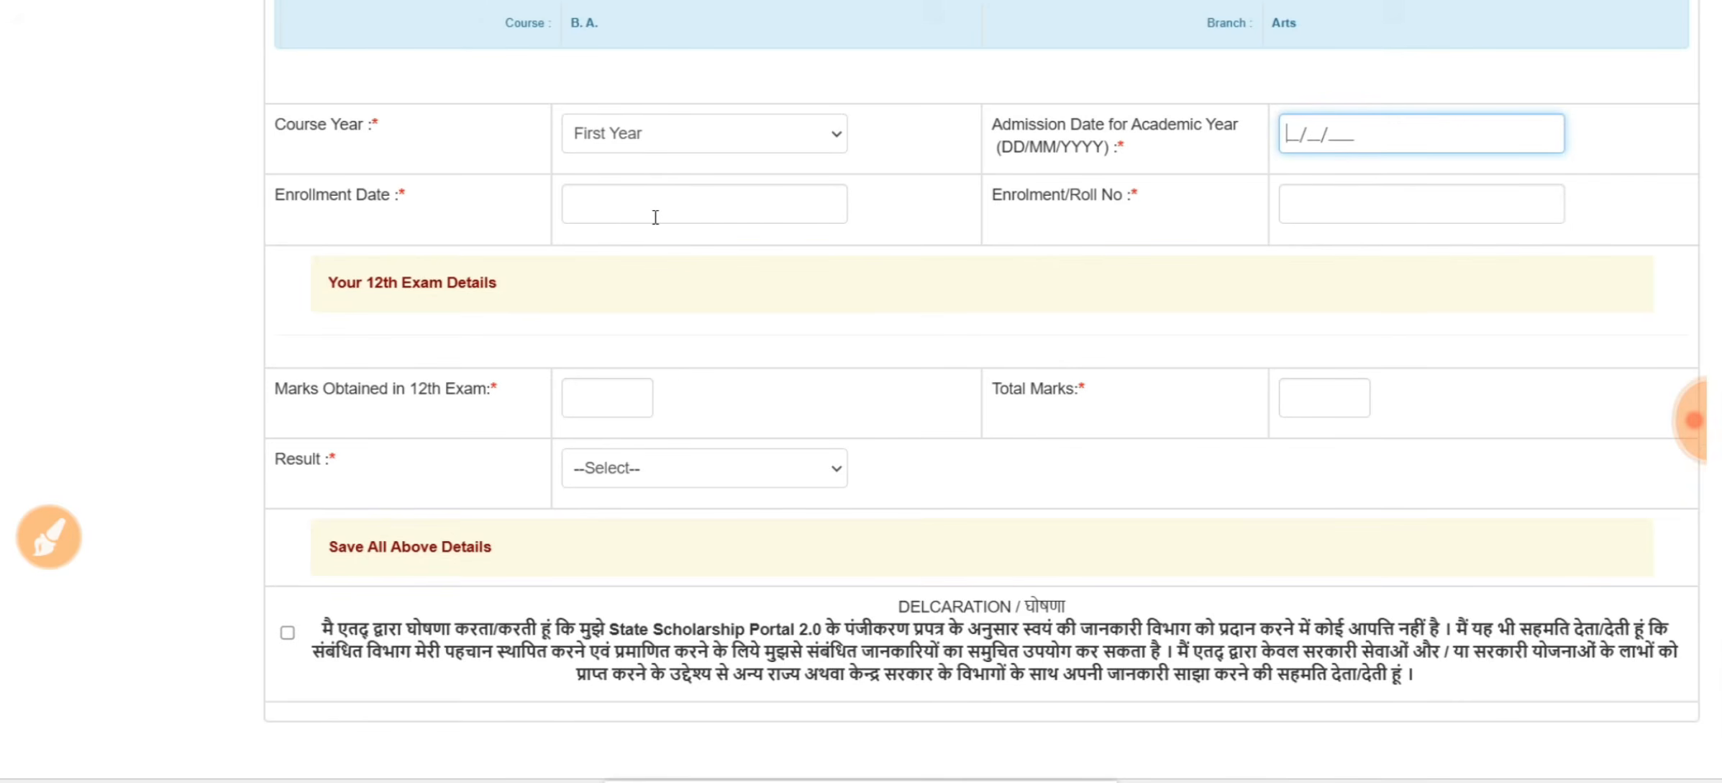
- Circle the Admission Date field and the 12th exam heading, tick the marks area, and clear the annotations
left_click(49, 536)
mouse_move(1428, 90)
left_mouse_down()
mouse_move(1540, 128)
mouse_move(1260, 59)
left_mouse_up()
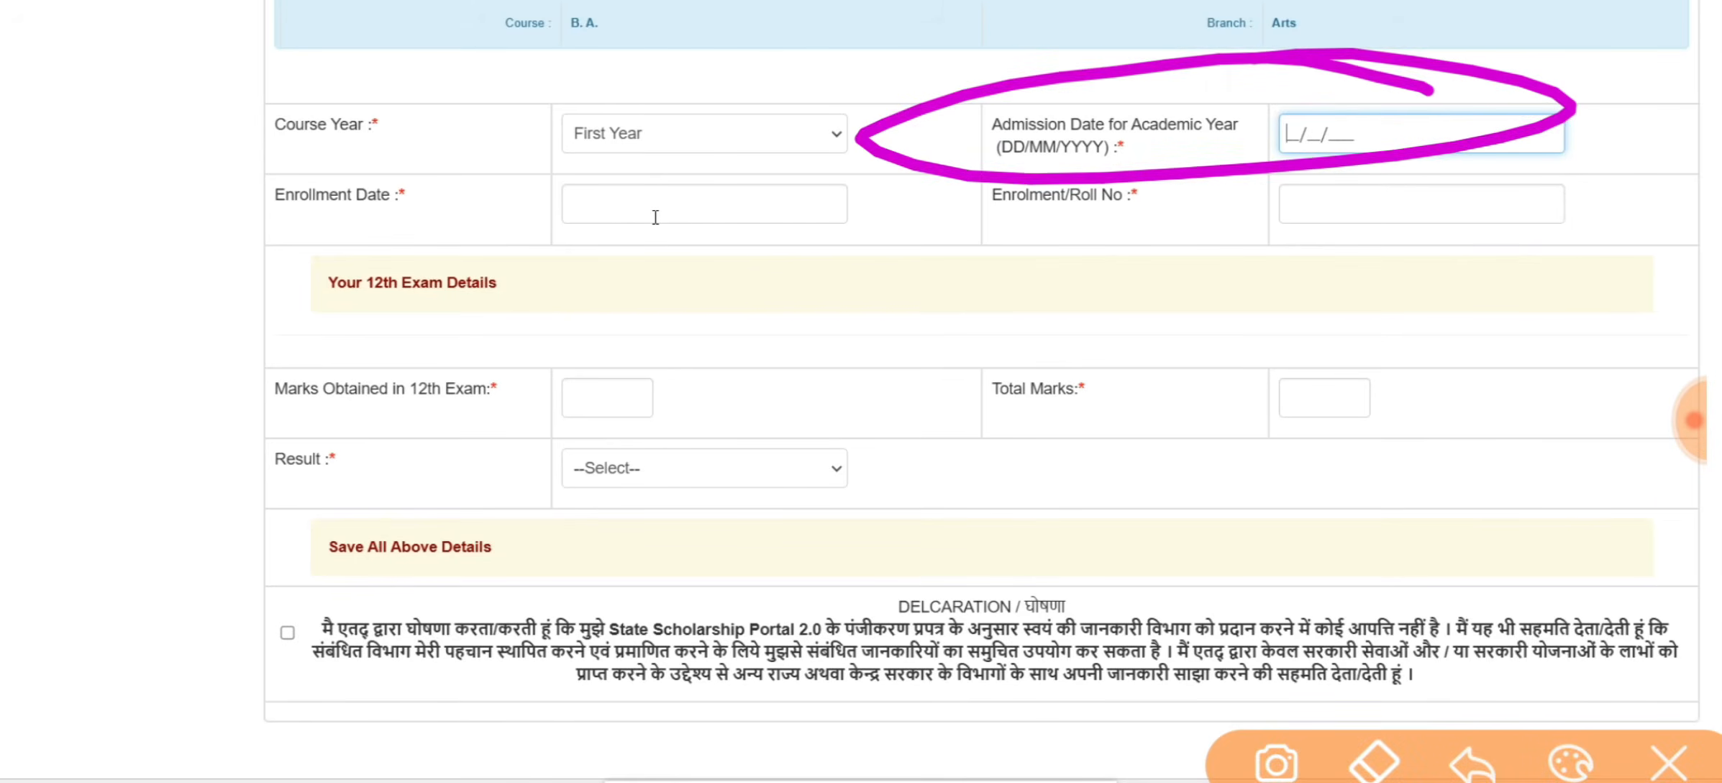
mouse_move(494, 232)
left_mouse_down()
mouse_move(431, 353)
mouse_move(354, 246)
left_mouse_up()
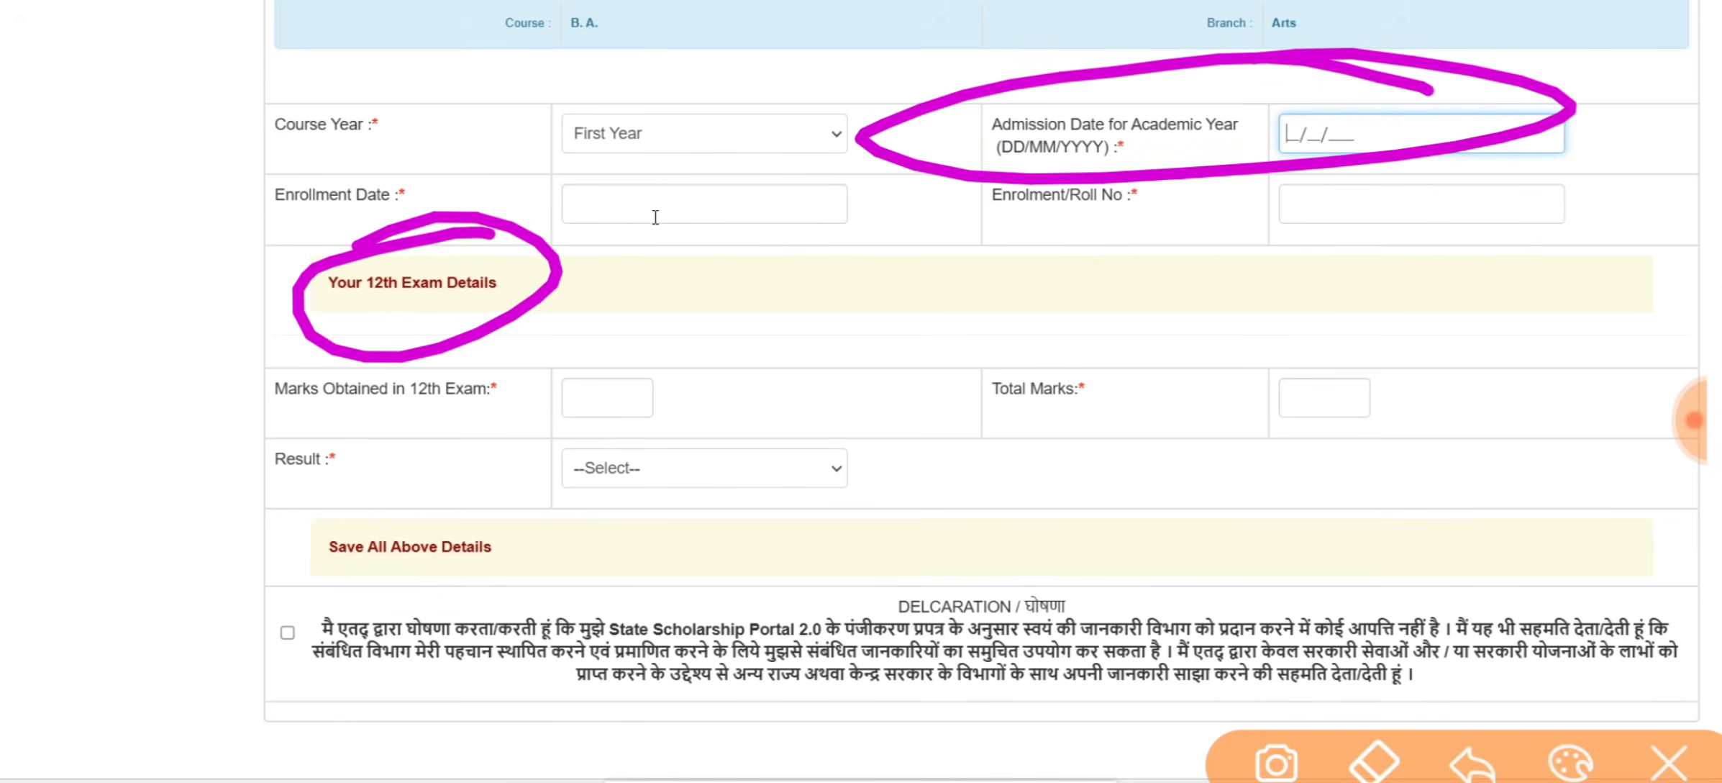
left_click_drag(615, 335, 750, 295)
left_click_drag(1242, 333, 1374, 263)
left_click(1669, 763)
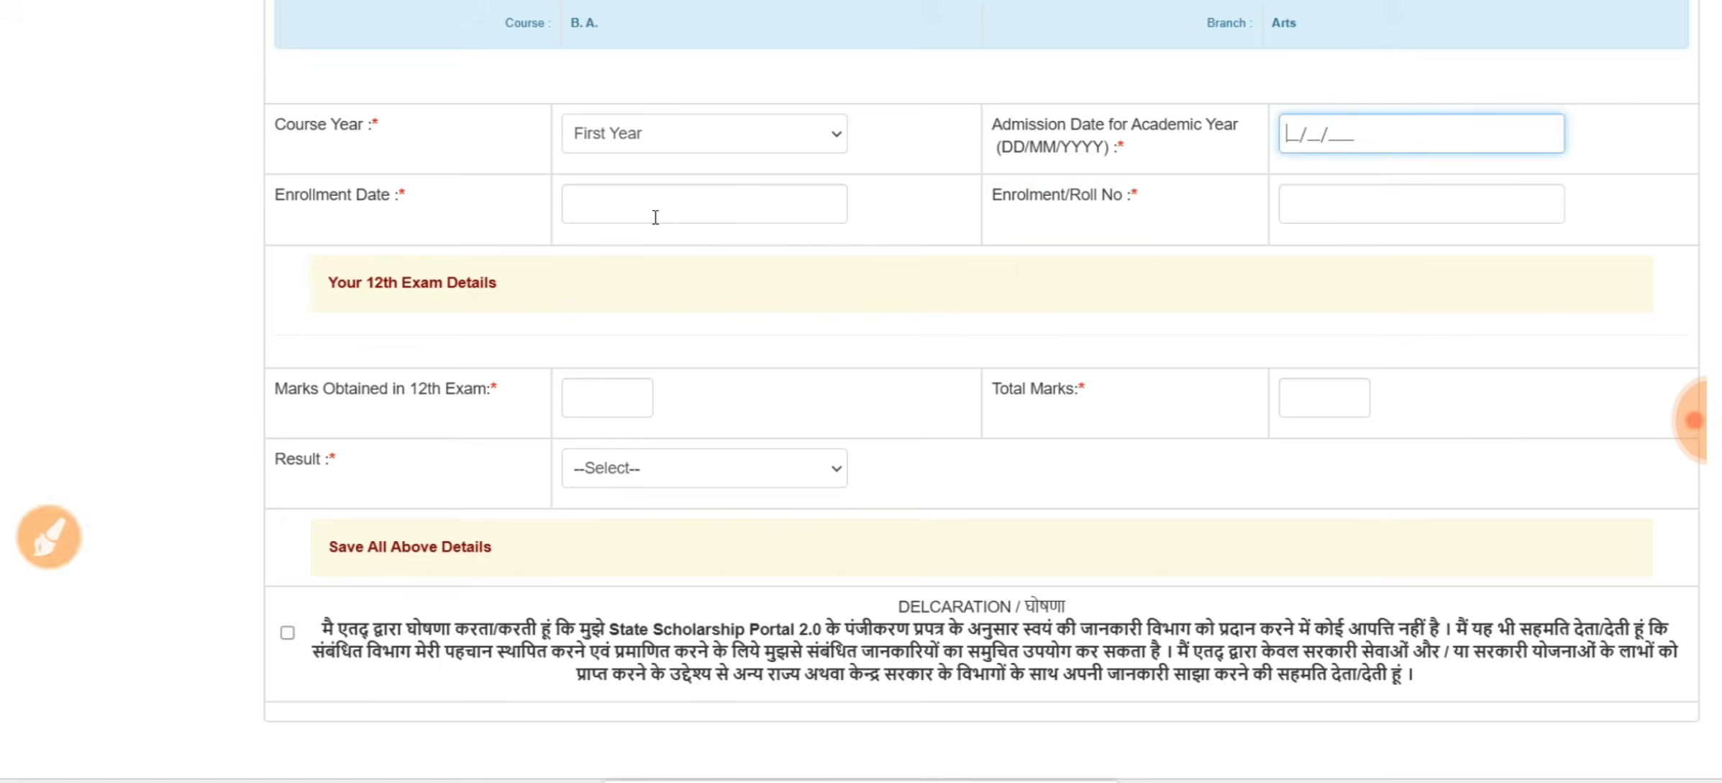
left_click(1693, 420)
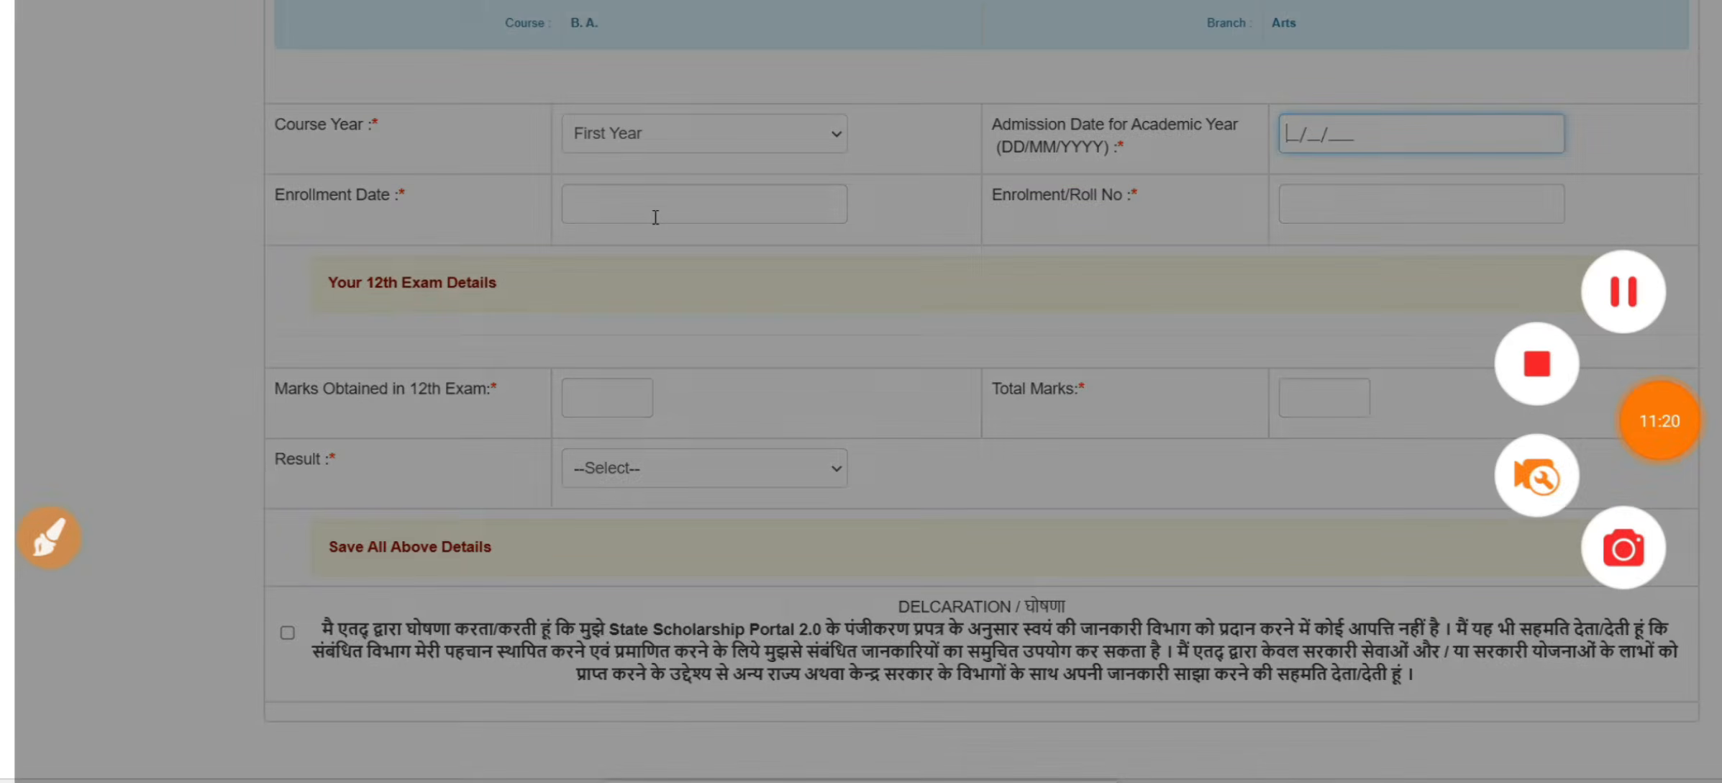
left_click(1623, 291)
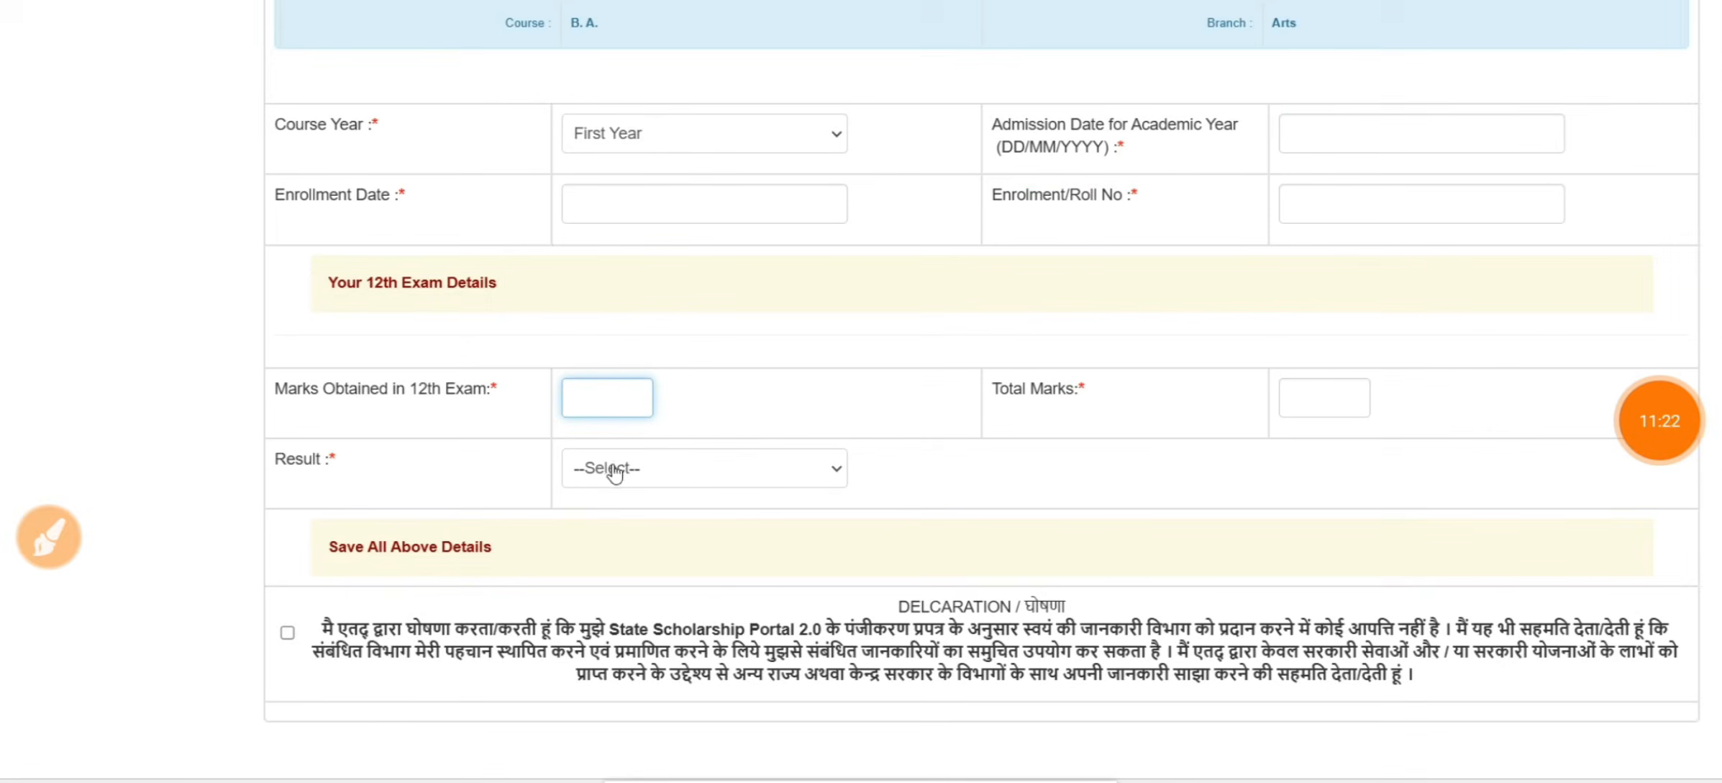
- Set the 12th exam Result to Pass and accept the declaration
left_click(1333, 397)
left_click(663, 488)
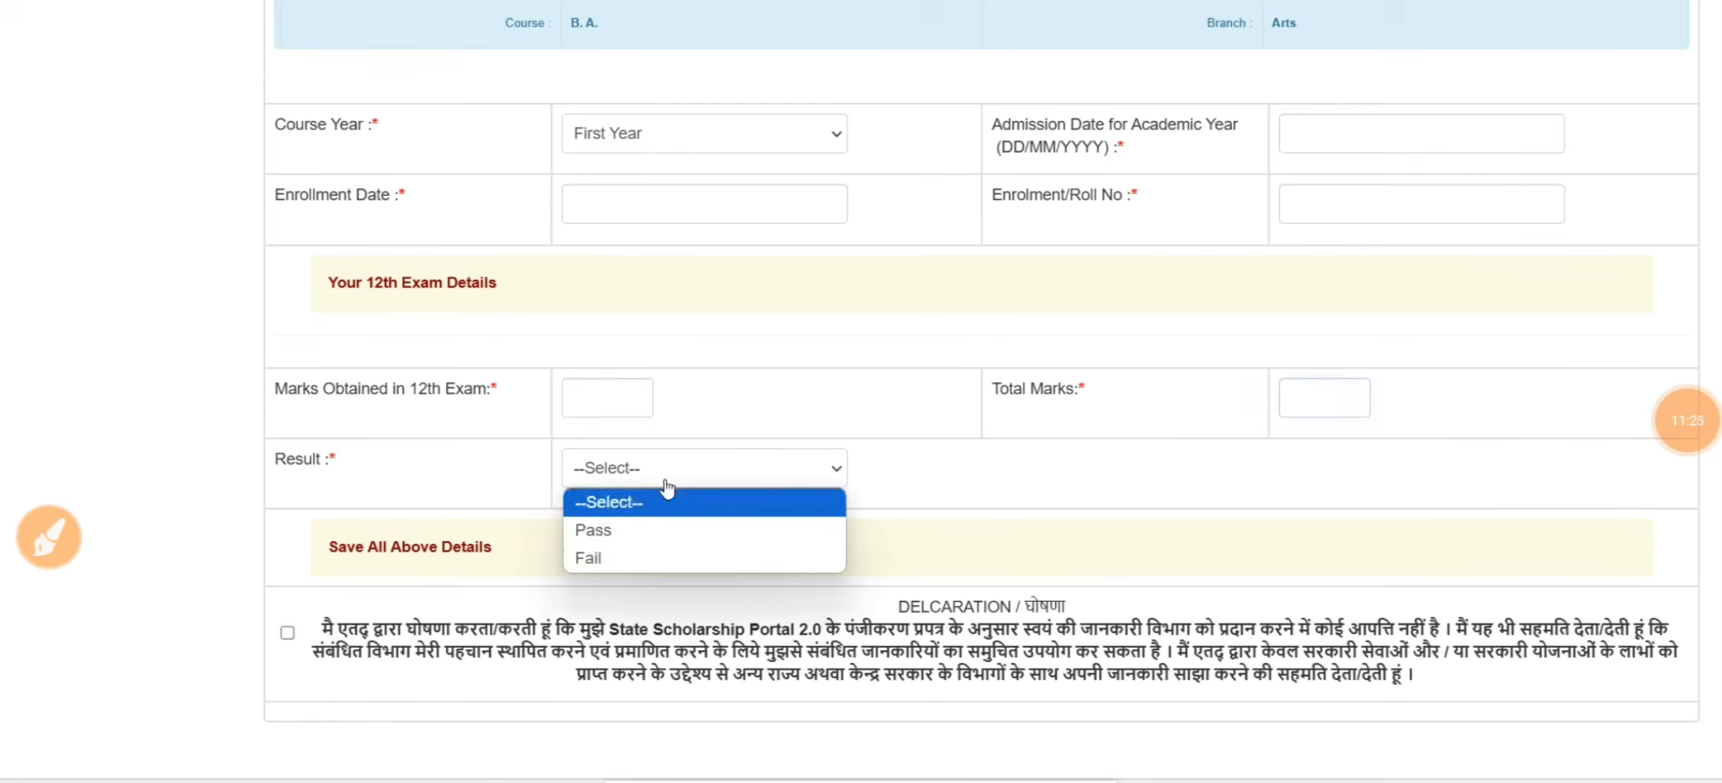
left_click(629, 536)
left_click(288, 634)
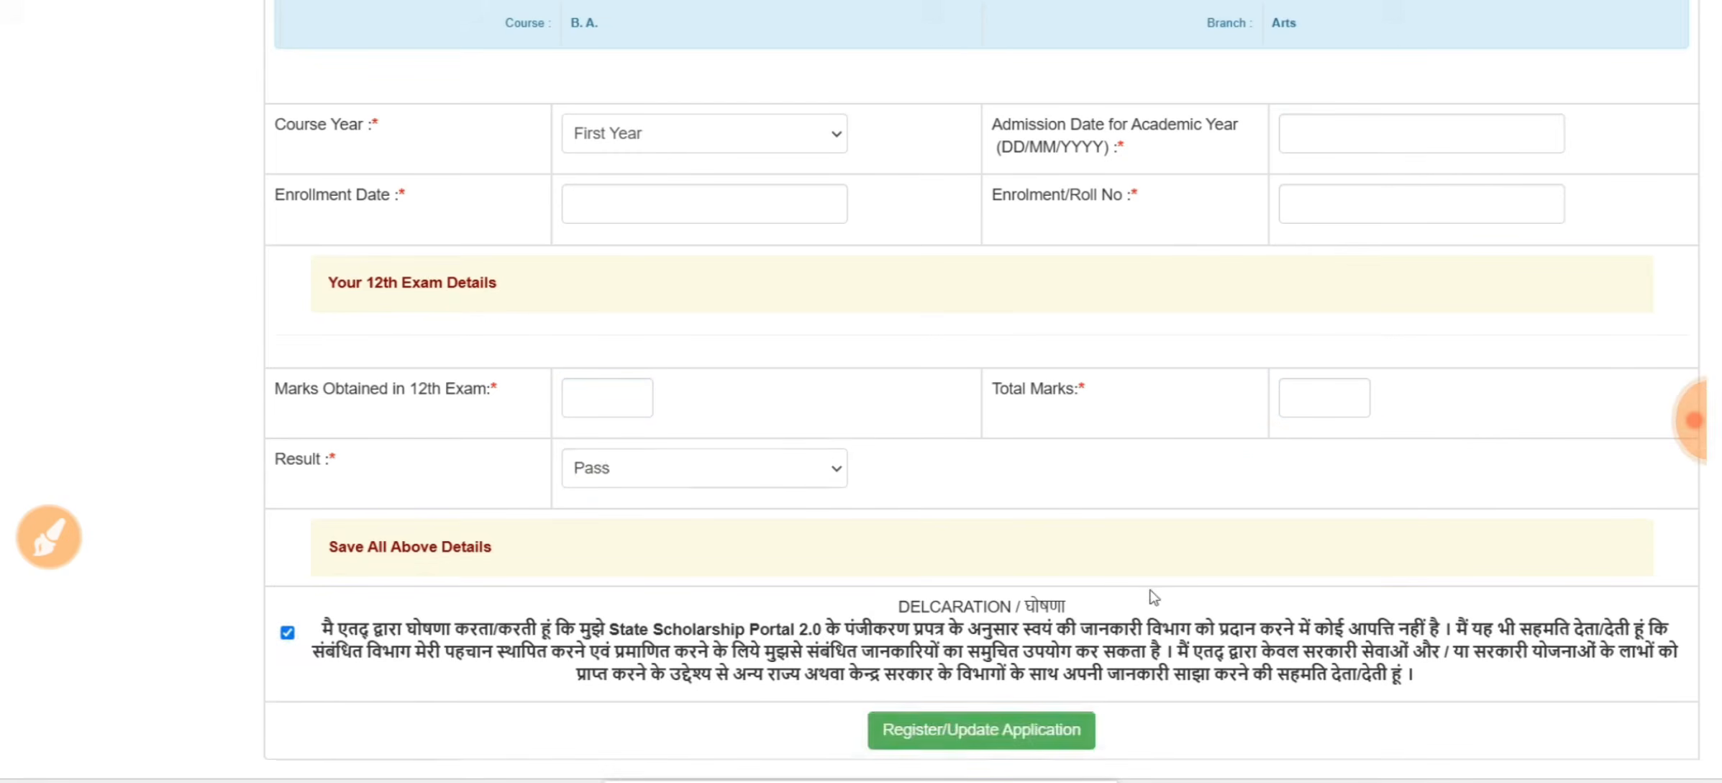
scroll(1150, 595, "down", 5)
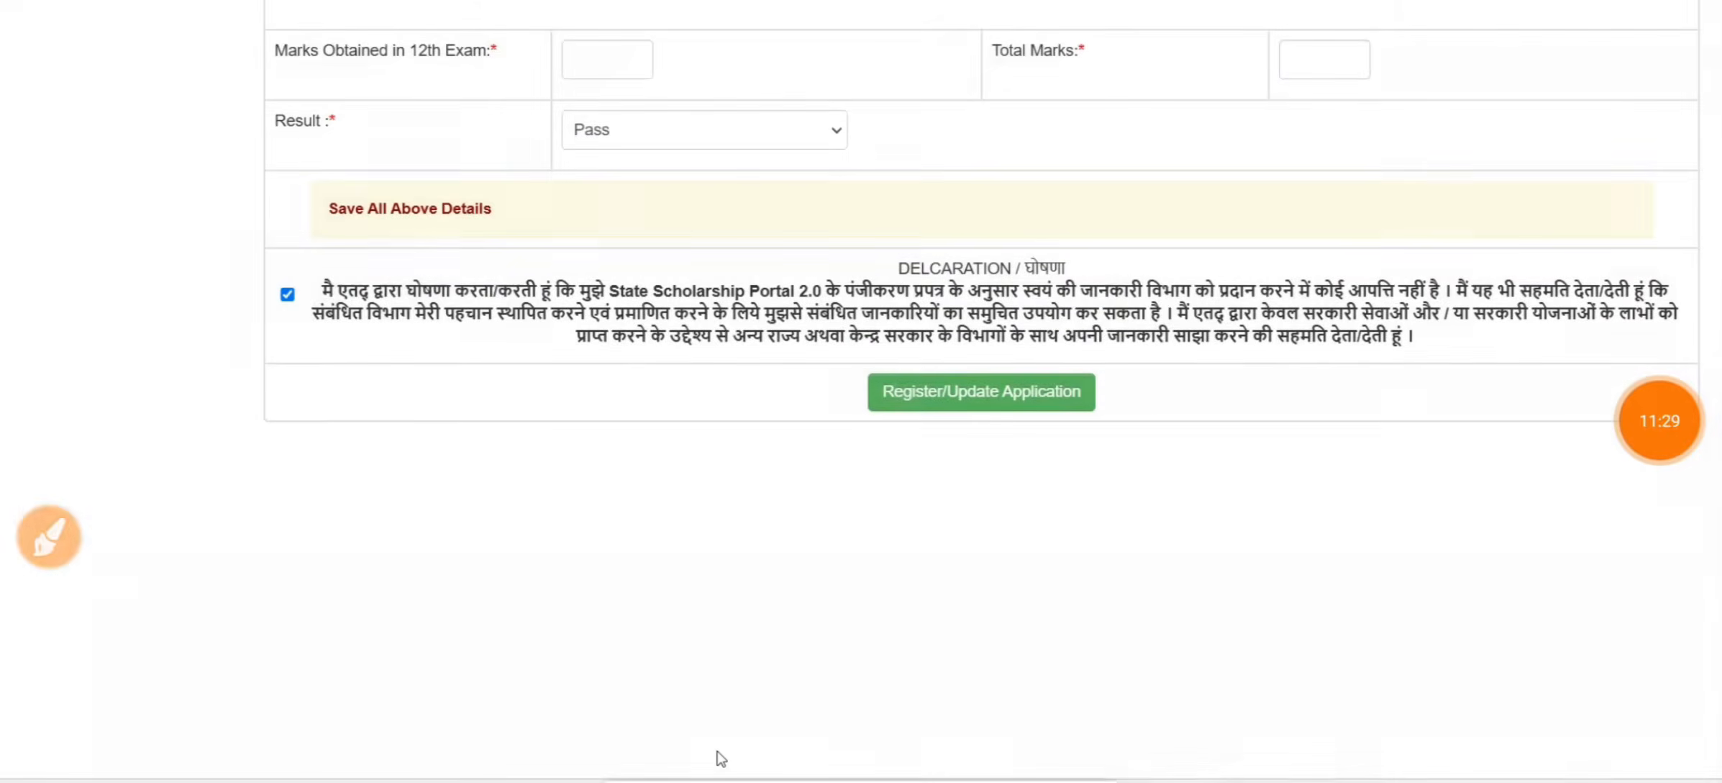
- Draw tick marks beside the declaration checkbox and circle the Register/Update Application button
left_click(49, 536)
left_click_drag(253, 346, 412, 230)
mouse_move(318, 336)
left_mouse_down()
mouse_move(332, 348)
mouse_move(529, 218)
left_mouse_up()
mouse_move(1207, 338)
left_mouse_down()
mouse_move(860, 377)
mouse_move(1061, 273)
mouse_move(999, 282)
left_mouse_up()
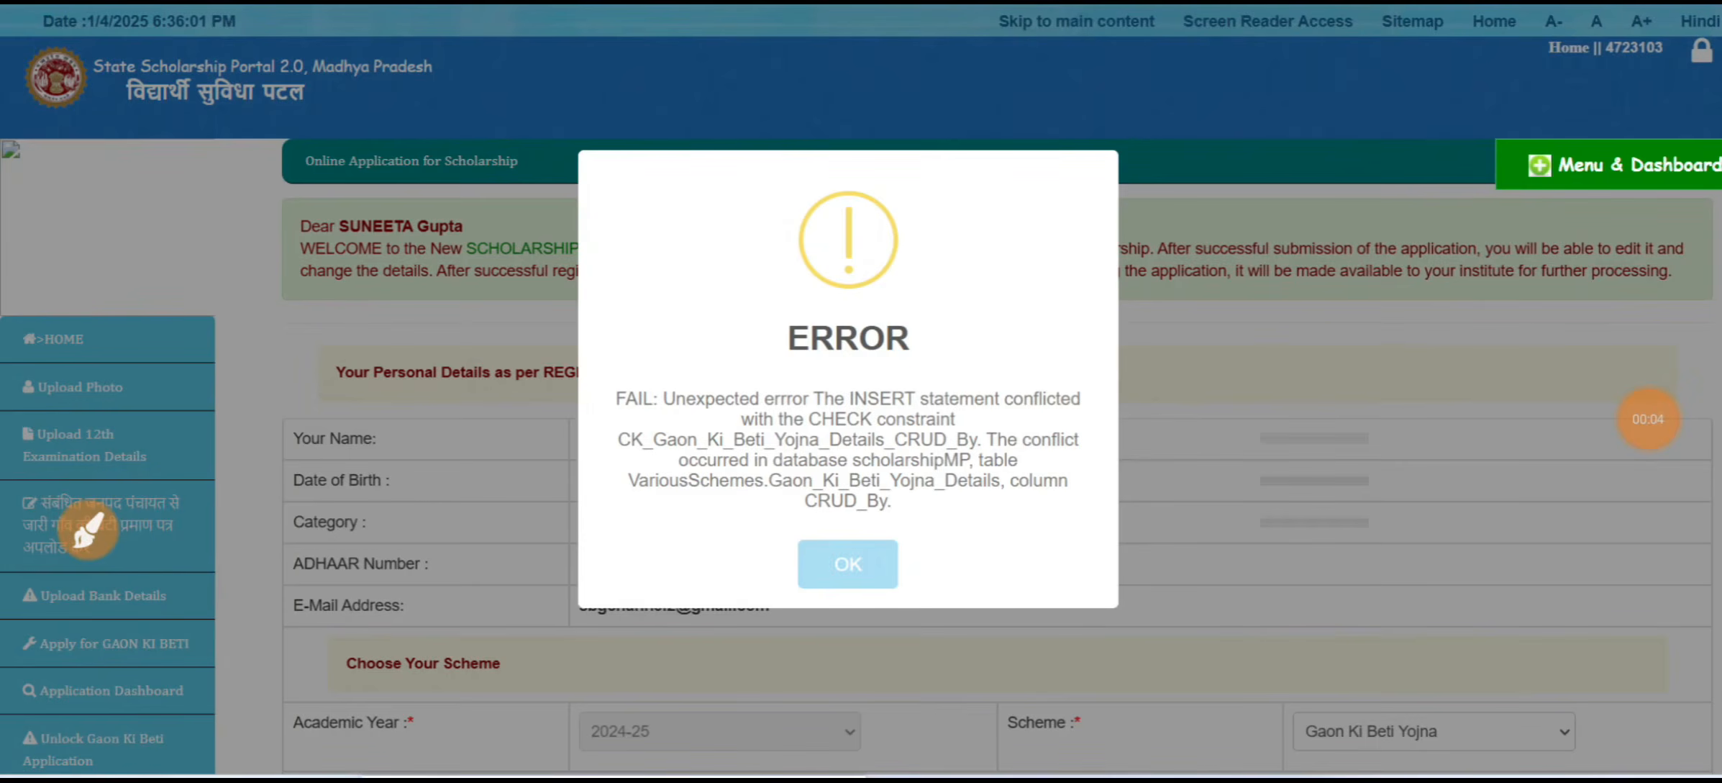
- Circle the ERROR message with the pen and clear the annotation
left_click(88, 531)
mouse_move(1003, 243)
left_mouse_down()
mouse_move(679, 304)
mouse_move(510, 306)
left_mouse_up()
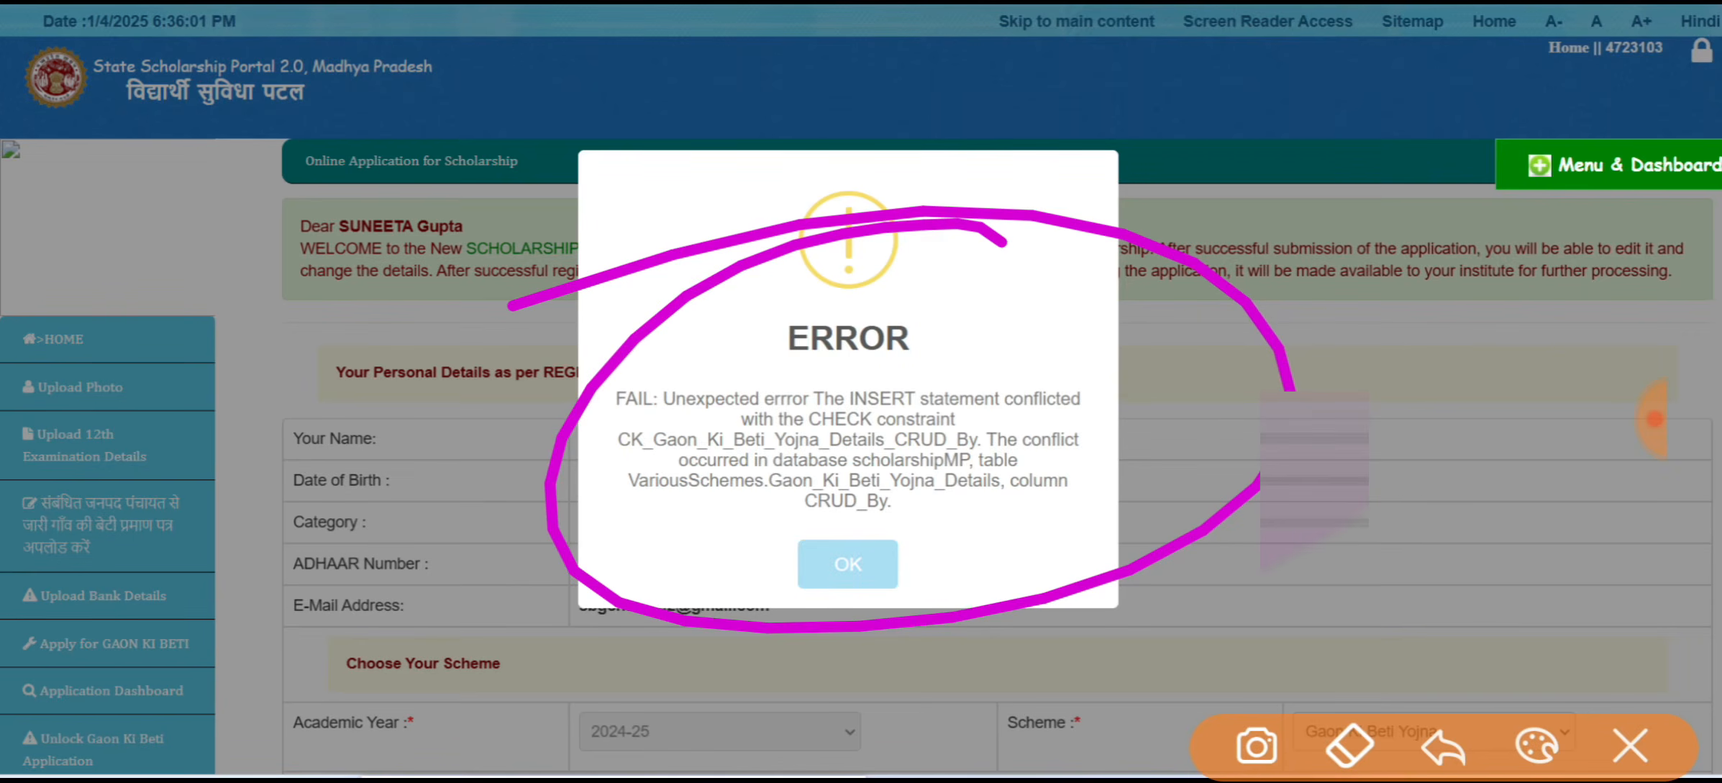
left_click(1629, 744)
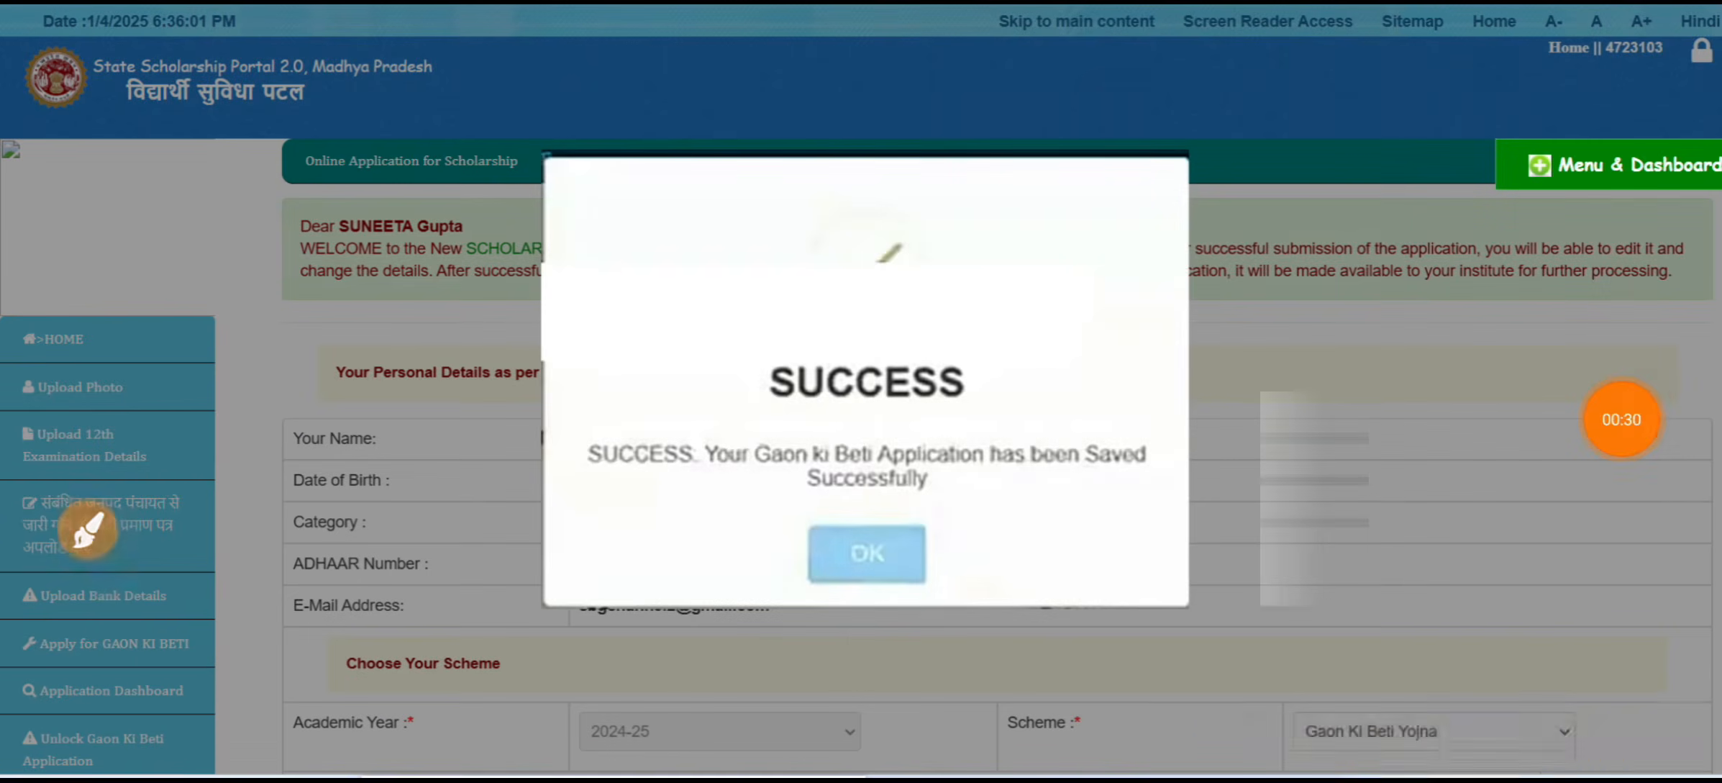
- Circle the SUCCESS message and mark the Application Dashboard entry with the pen
left_click(88, 531)
mouse_move(995, 311)
left_mouse_down()
mouse_move(568, 575)
mouse_move(1223, 475)
mouse_move(860, 295)
left_mouse_up()
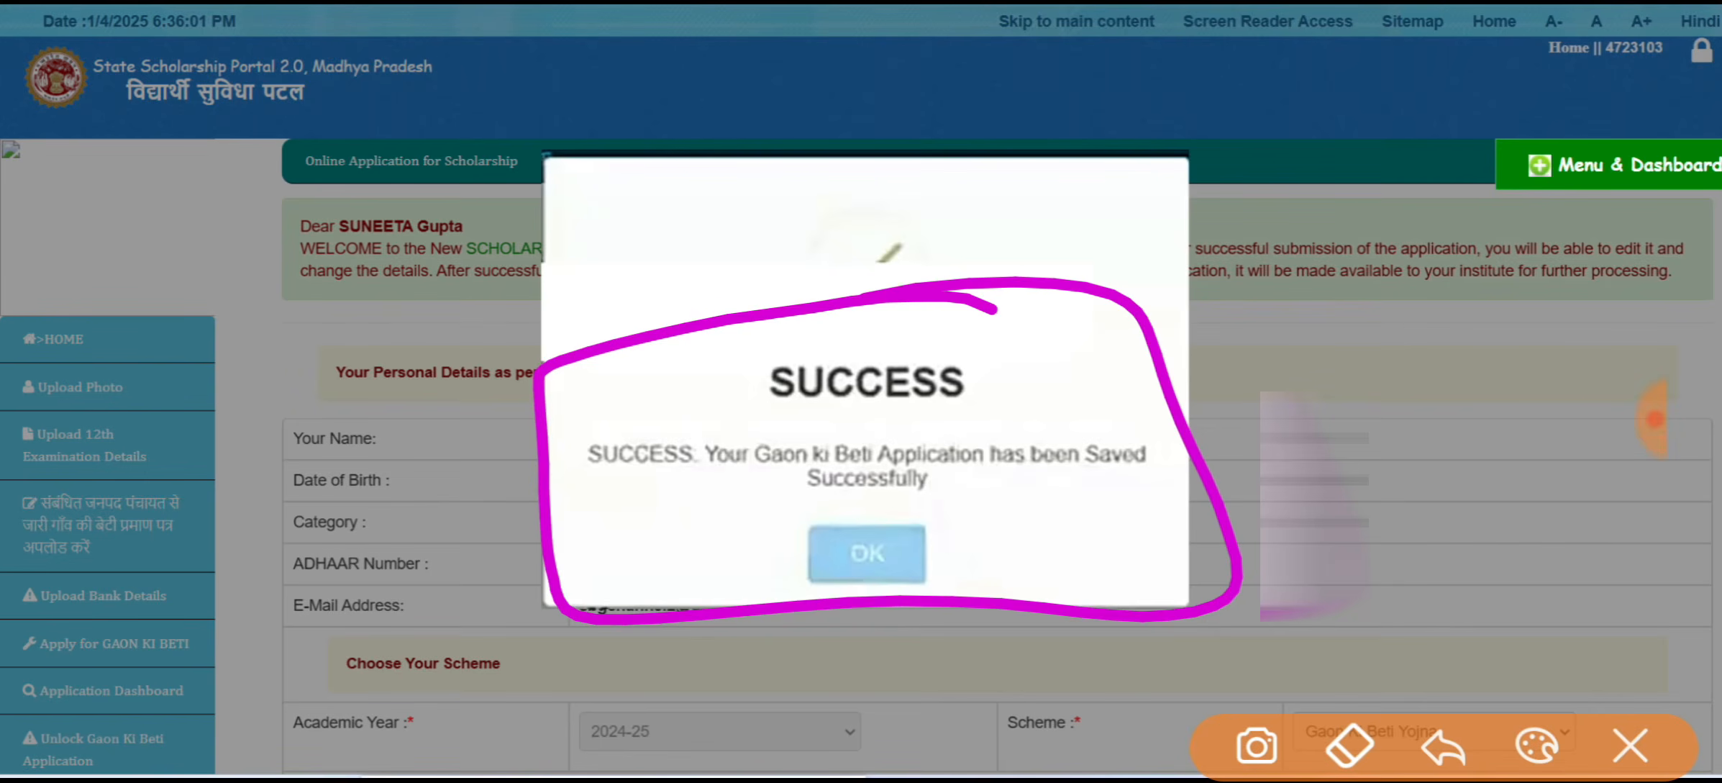
left_click_drag(196, 680, 324, 656)
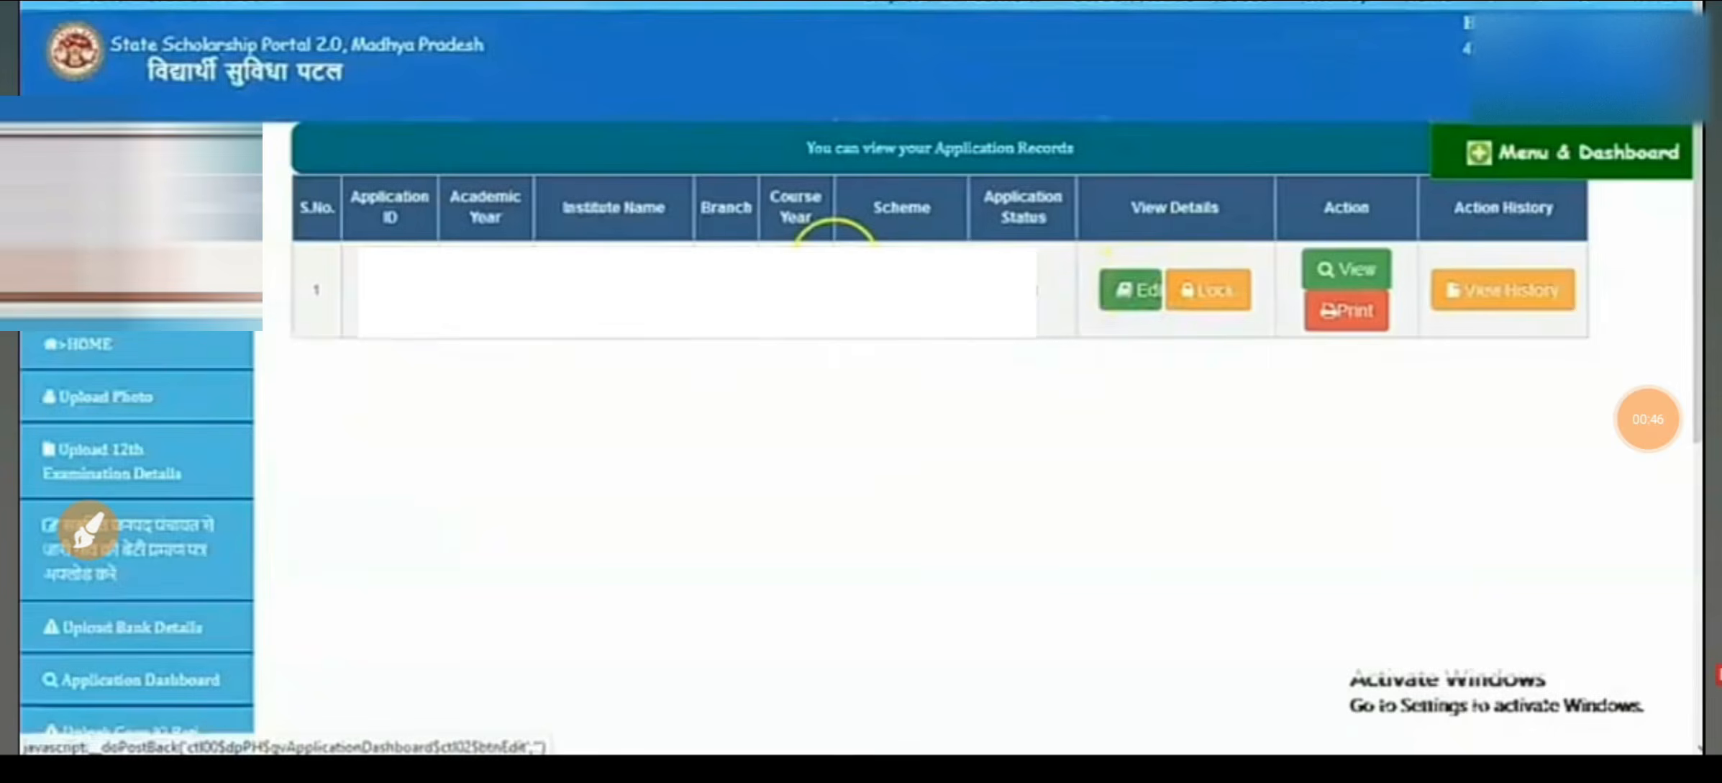
- Outline the application records table, draw two tick marks below the record, and clear the annotations
left_click(1648, 419)
left_click(1587, 305)
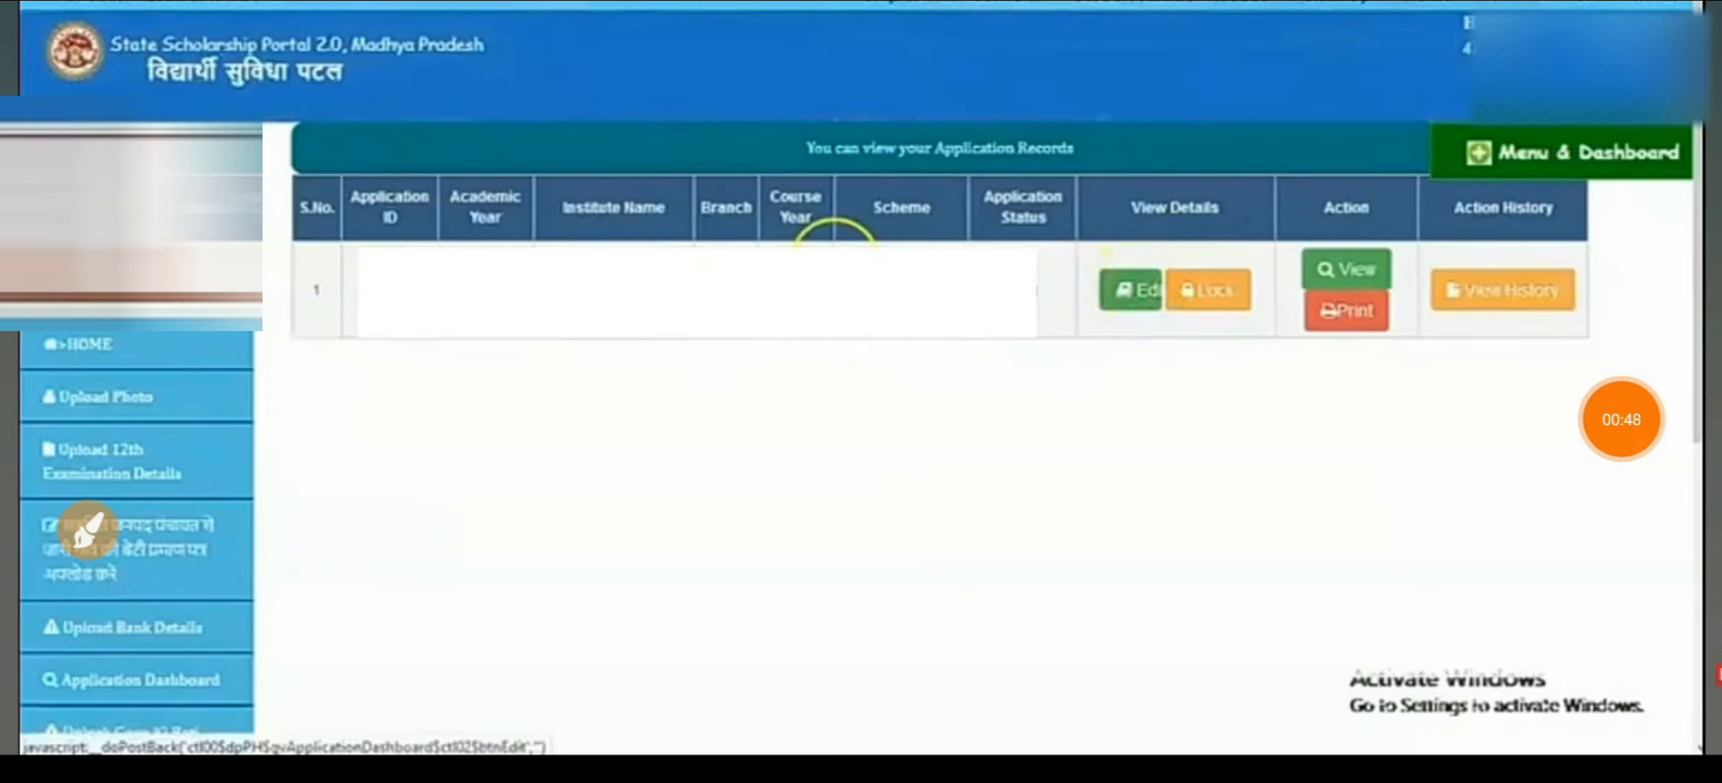
mouse_move(287, 416)
left_mouse_down()
mouse_move(640, 176)
mouse_move(1564, 169)
mouse_move(277, 495)
mouse_move(261, 474)
left_mouse_up()
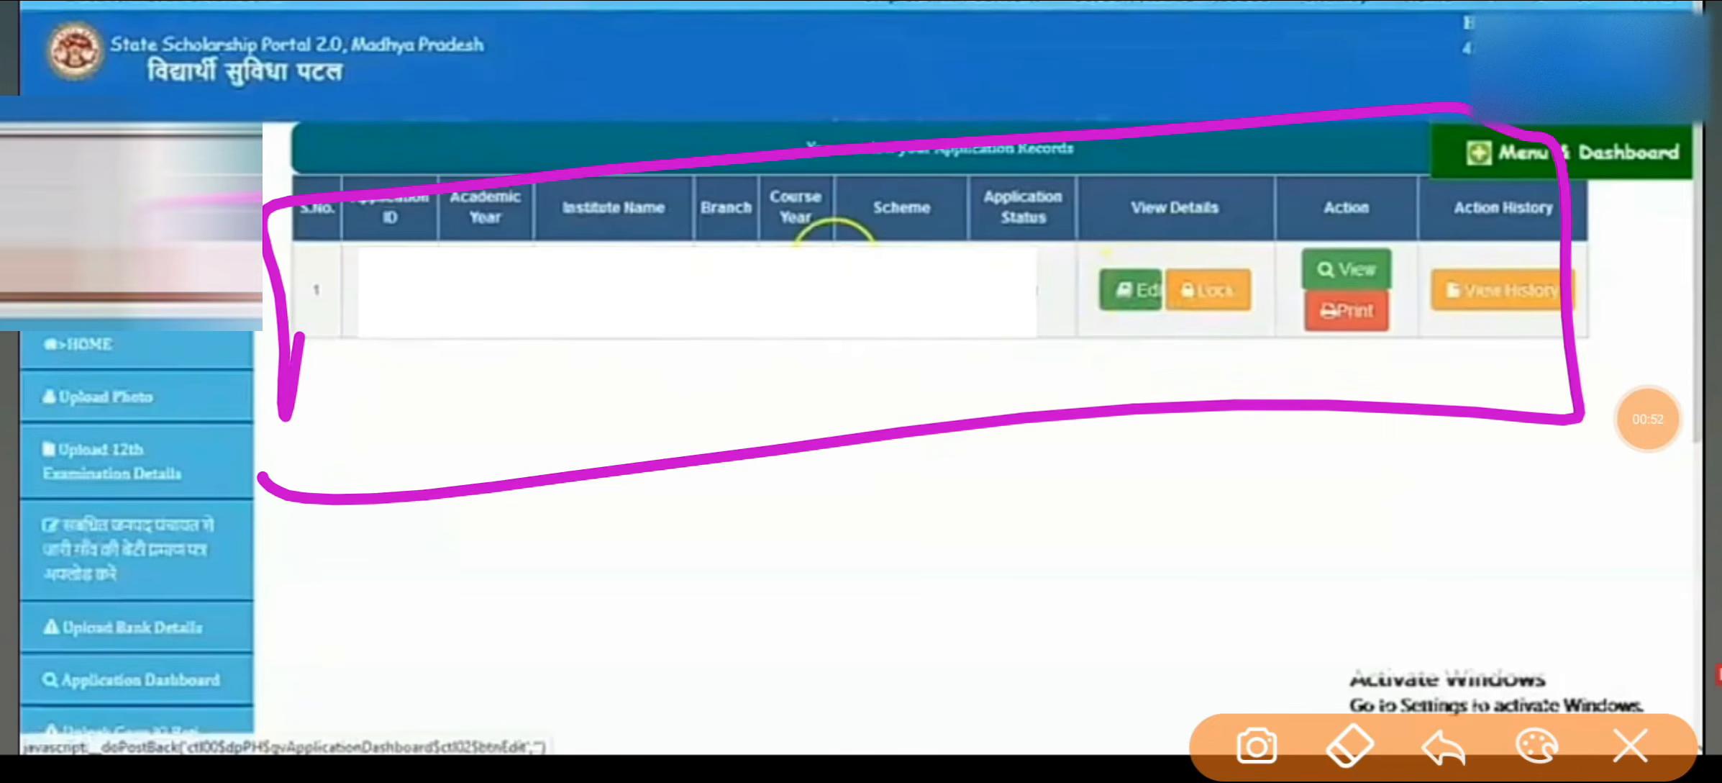
left_click_drag(400, 372, 495, 334)
left_click_drag(461, 384, 570, 344)
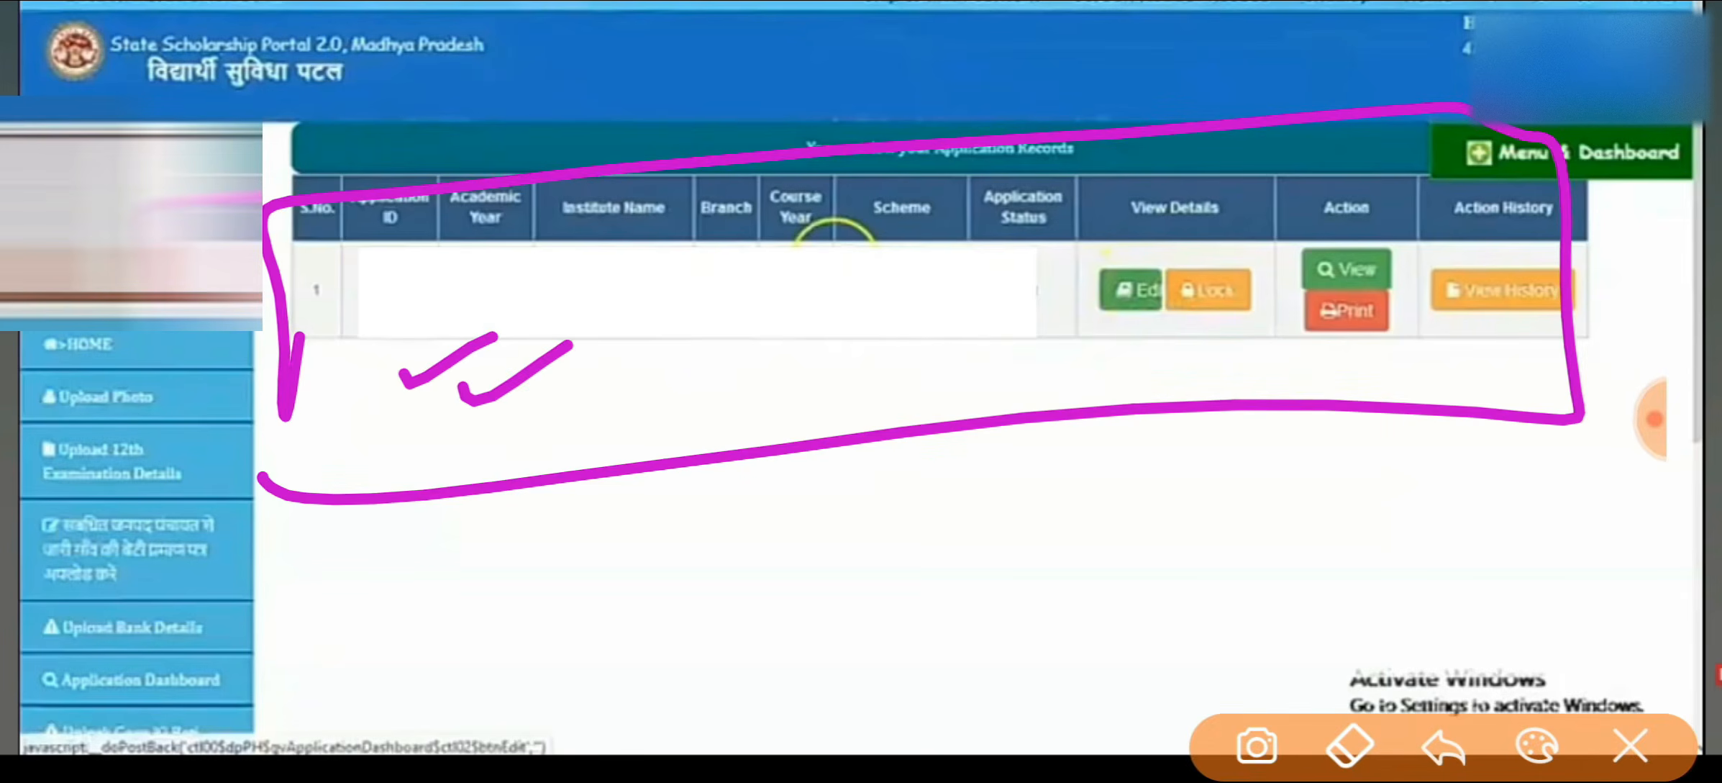
left_click(1630, 746)
- Frame the View Details column, circle its Edit option and draw an arrow below it
left_click(86, 531)
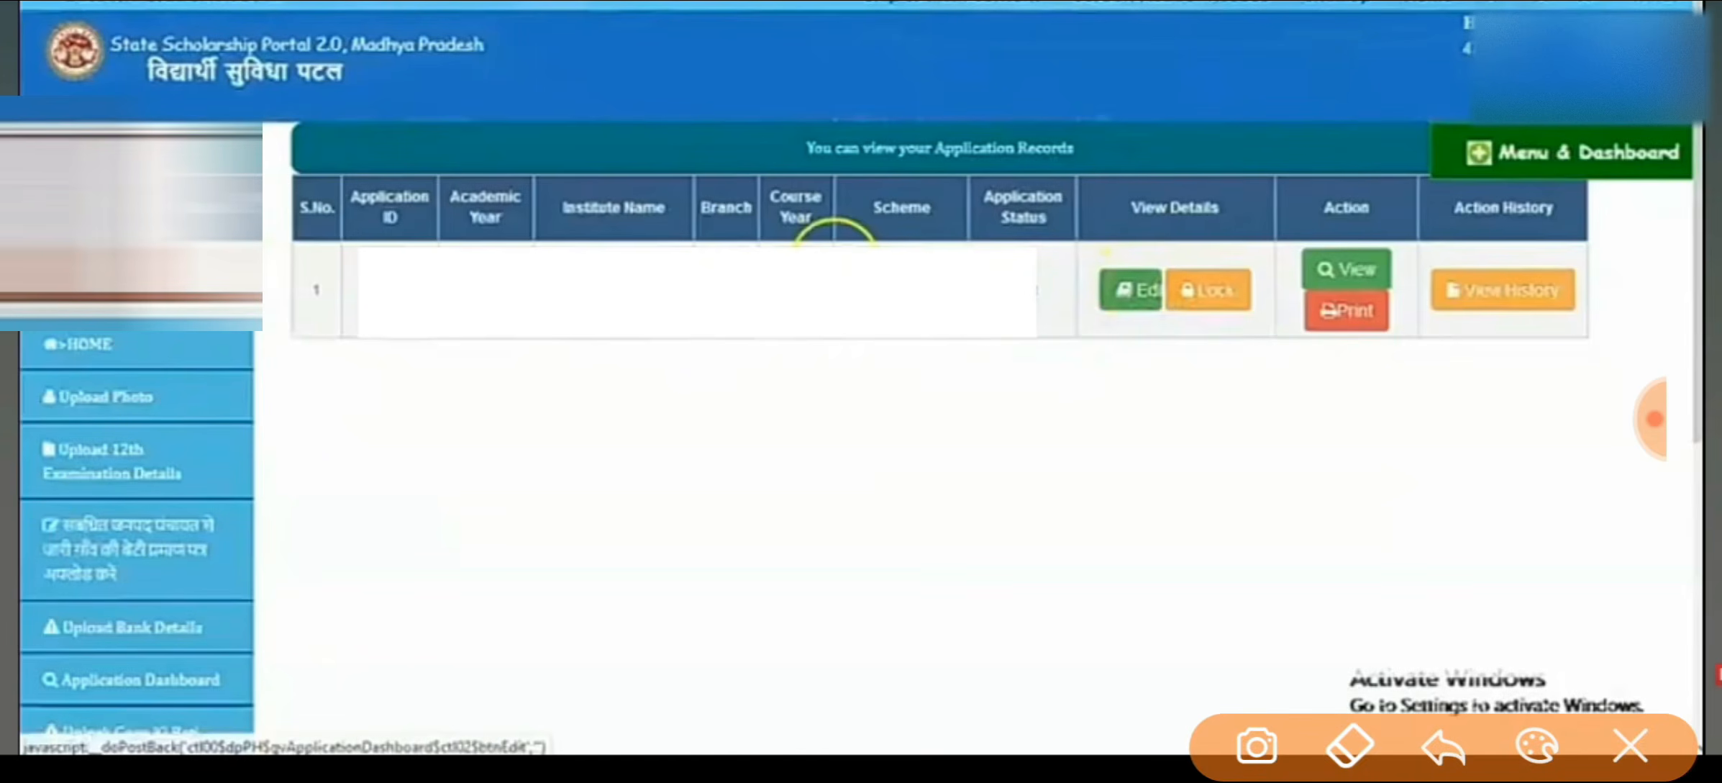
mouse_move(1057, 188)
left_mouse_down()
mouse_move(1065, 367)
mouse_move(1284, 372)
mouse_move(1100, 379)
left_mouse_up()
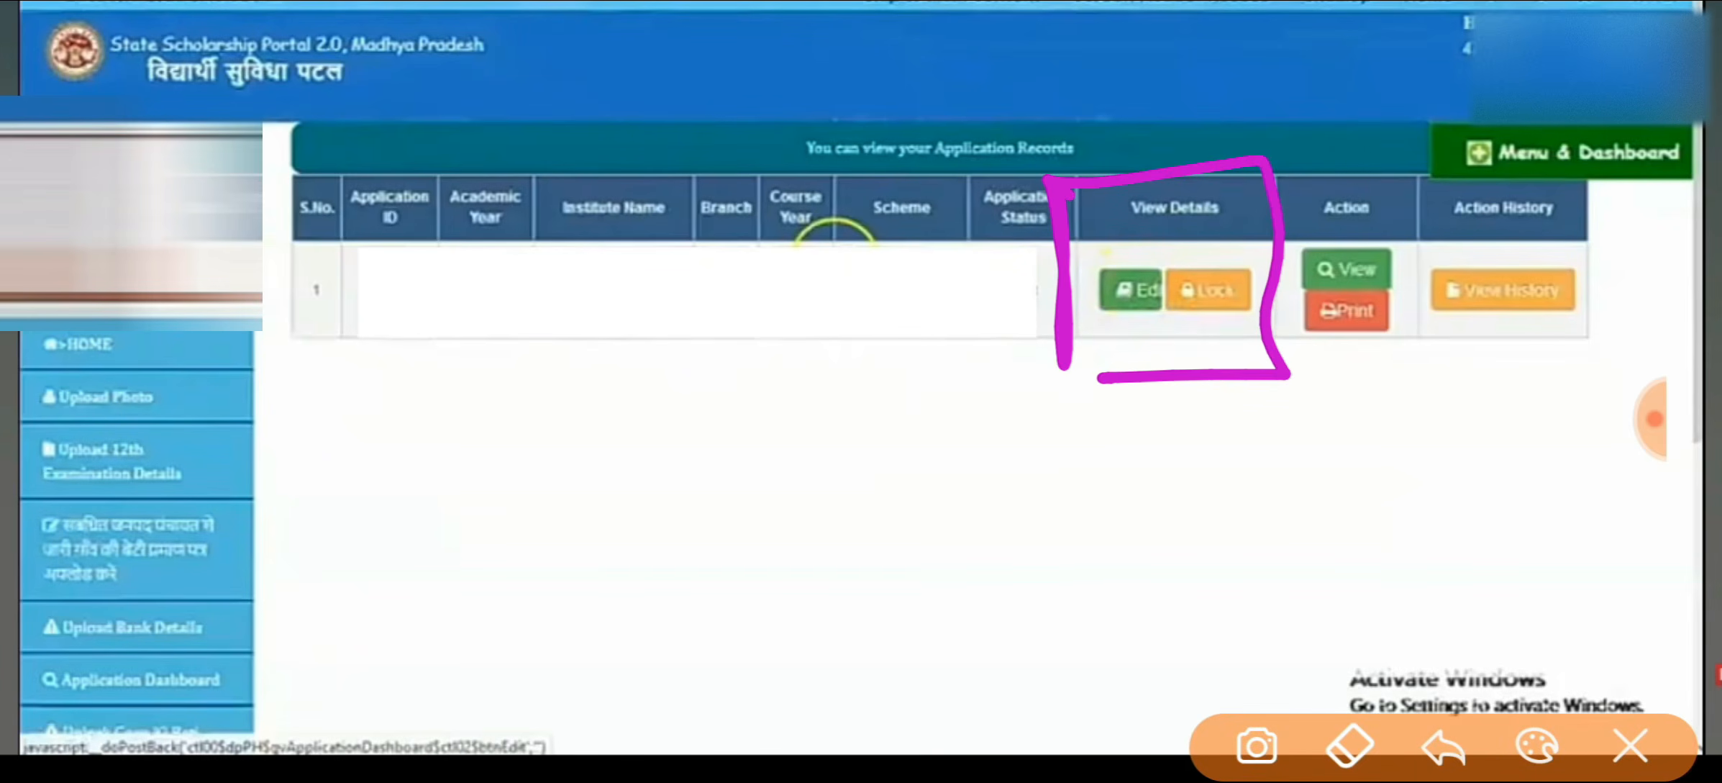
mouse_move(1075, 331)
left_mouse_down()
mouse_move(1149, 315)
mouse_move(1273, 329)
left_mouse_up()
mouse_move(1119, 246)
left_mouse_down()
mouse_move(1143, 352)
mouse_move(1154, 261)
left_mouse_up()
mouse_move(1093, 382)
left_mouse_down()
mouse_move(1052, 433)
mouse_move(1101, 442)
left_mouse_up()
mouse_move(1036, 399)
left_mouse_down()
mouse_move(1040, 440)
mouse_move(1097, 445)
left_mouse_up()
left_click_drag(1104, 432, 1147, 424)
- Handwrite “Details” below the application record and underline it twice
left_click_drag(568, 480, 613, 543)
left_click_drag(557, 496, 597, 552)
left_click_drag(647, 497, 658, 483)
mouse_move(676, 476)
left_mouse_down()
mouse_move(788, 442)
mouse_move(820, 396)
mouse_move(885, 410)
left_mouse_up()
left_click_drag(608, 579, 885, 432)
left_click_drag(633, 597, 898, 471)
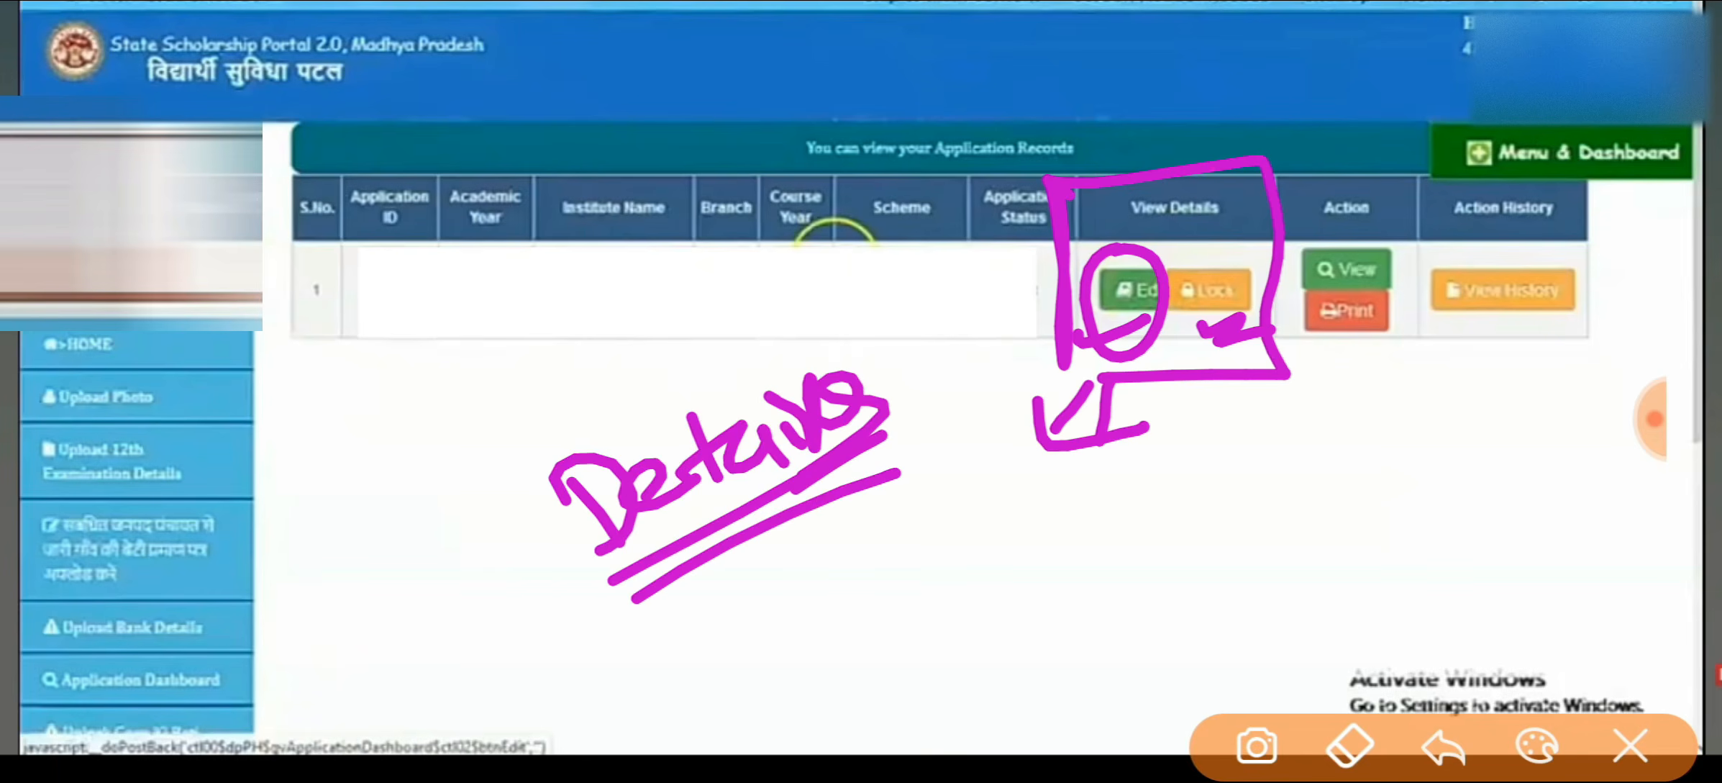
- Handwrite a short Hindi word beneath “Details”, circle it, and draw an arrow pointing right from it
left_click_drag(834, 607, 942, 569)
left_click_drag(928, 546, 961, 595)
left_click_drag(863, 531, 928, 548)
mouse_move(971, 550)
left_mouse_down()
mouse_move(1054, 536)
mouse_move(1039, 575)
left_mouse_up()
left_click_drag(935, 548, 1136, 507)
left_click_drag(899, 507, 1133, 518)
left_click_drag(1136, 512, 1223, 496)
left_click_drag(1138, 531, 1216, 514)
left_click_drag(1195, 476, 1221, 522)
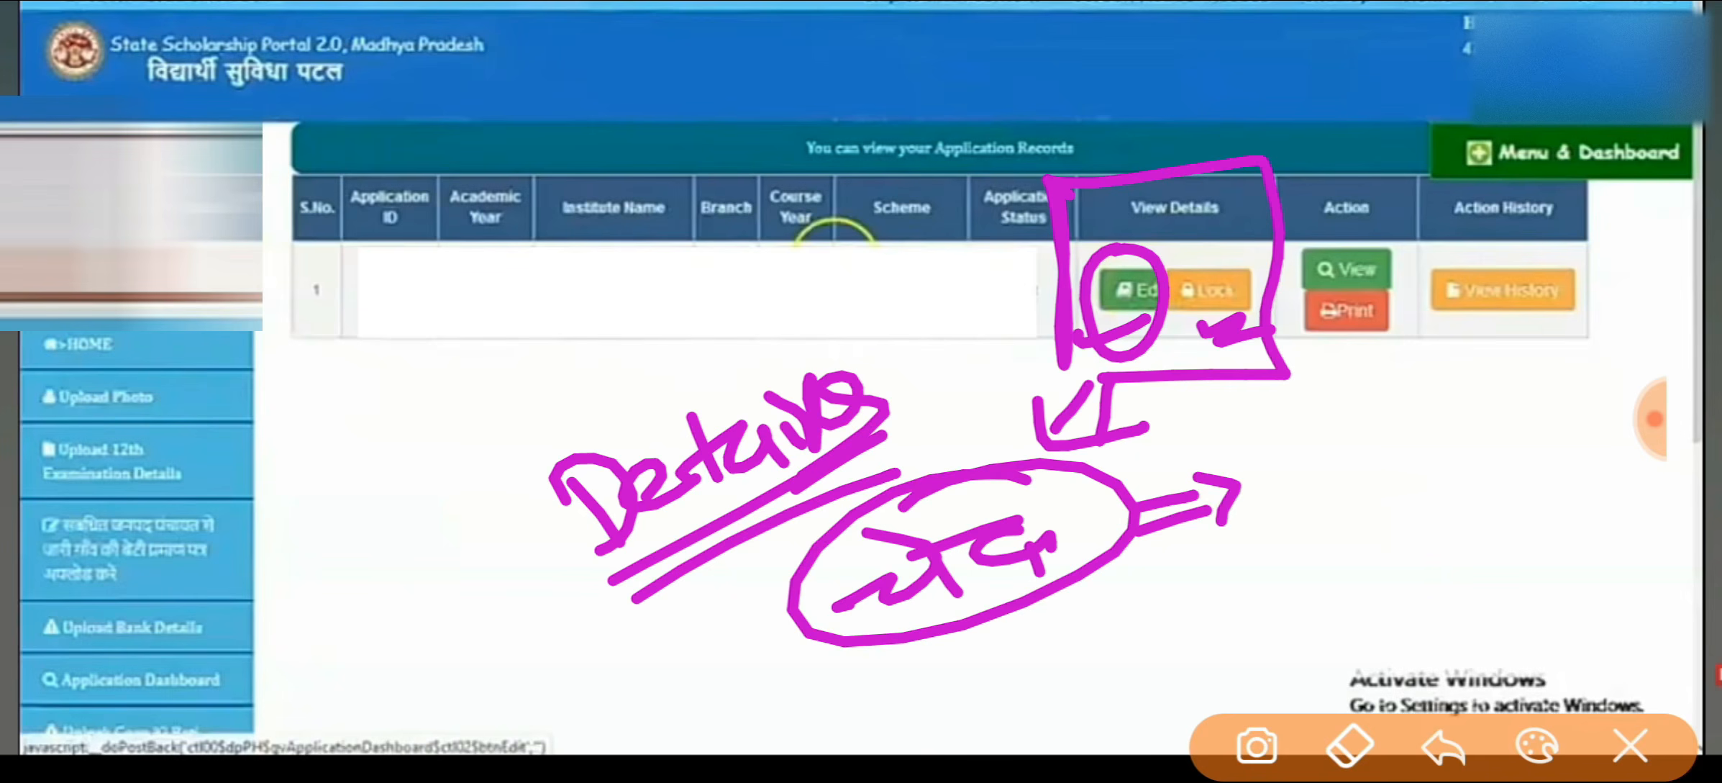
- Handwrite a word beside the arrow, underline it twice, and clear all the annotations
left_click_drag(1356, 444, 1359, 507)
left_click_drag(1374, 411, 1392, 500)
mouse_move(1390, 471)
left_mouse_down()
mouse_move(1469, 488)
mouse_move(1514, 449)
mouse_move(1510, 499)
left_mouse_up()
left_click_drag(1568, 452, 1639, 471)
left_click_drag(1329, 563, 1594, 513)
left_click_drag(1350, 588, 1610, 525)
left_click(1629, 746)
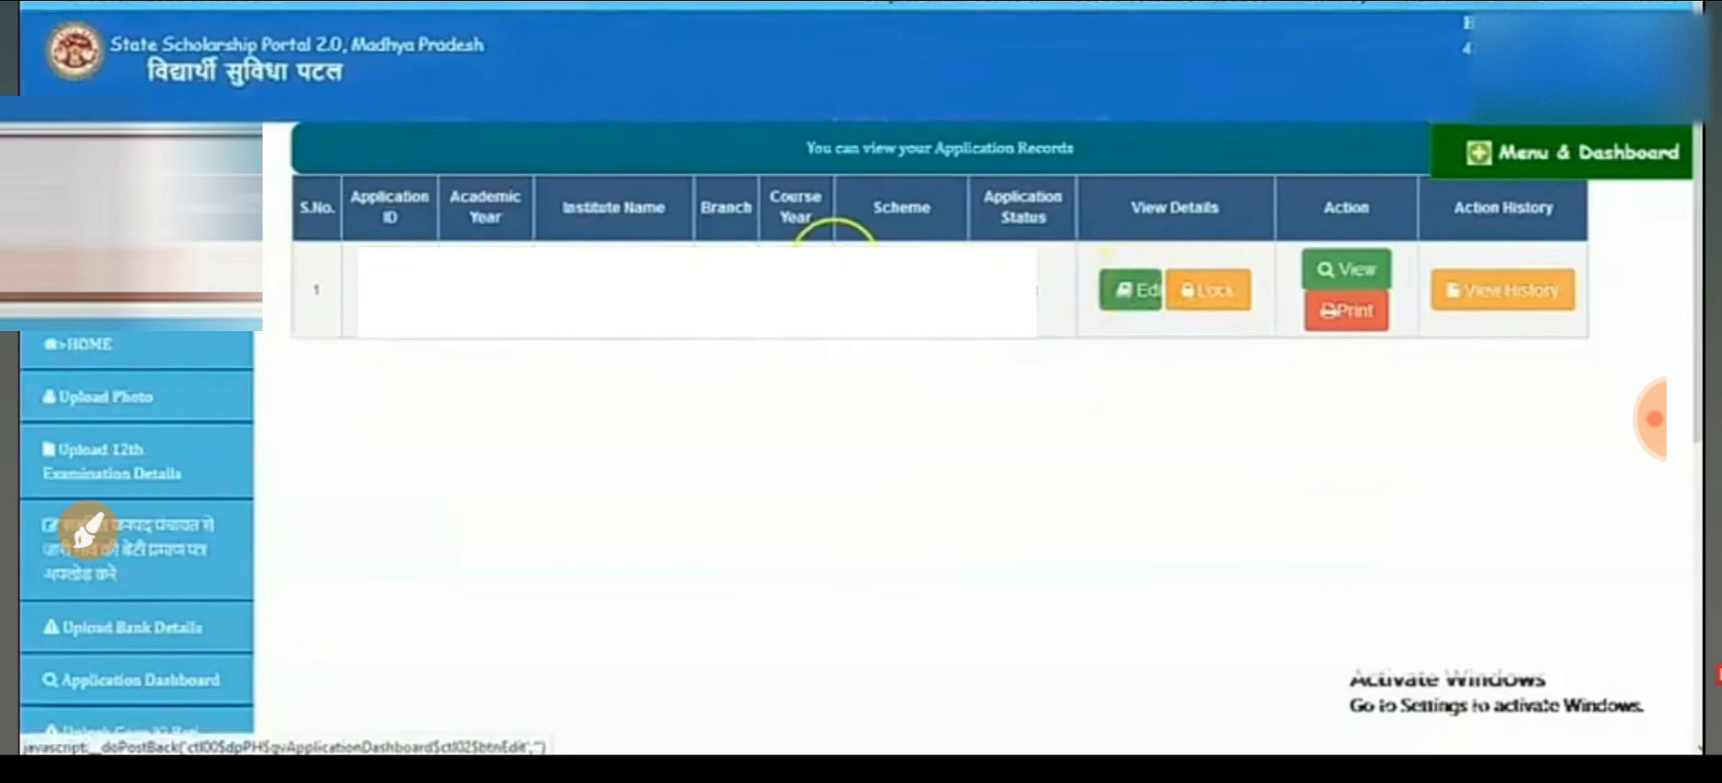
- Frame the Lock option, draw an arrow below it, and handwrite an underlined “Edit” next to the arrow
left_click(88, 530)
mouse_move(1253, 256)
left_mouse_down()
mouse_move(1174, 320)
mouse_move(1248, 282)
mouse_move(1238, 260)
left_mouse_up()
left_click_drag(1155, 358, 1135, 418)
mouse_move(1174, 351)
left_mouse_down()
mouse_move(1165, 418)
mouse_move(1203, 394)
left_mouse_up()
left_click_drag(925, 451, 997, 476)
left_click_drag(972, 468, 996, 462)
left_click_drag(953, 409, 1011, 464)
left_click_drag(1030, 410, 1019, 434)
mouse_move(1013, 347)
left_mouse_down()
mouse_move(1050, 399)
mouse_move(1103, 374)
left_mouse_up()
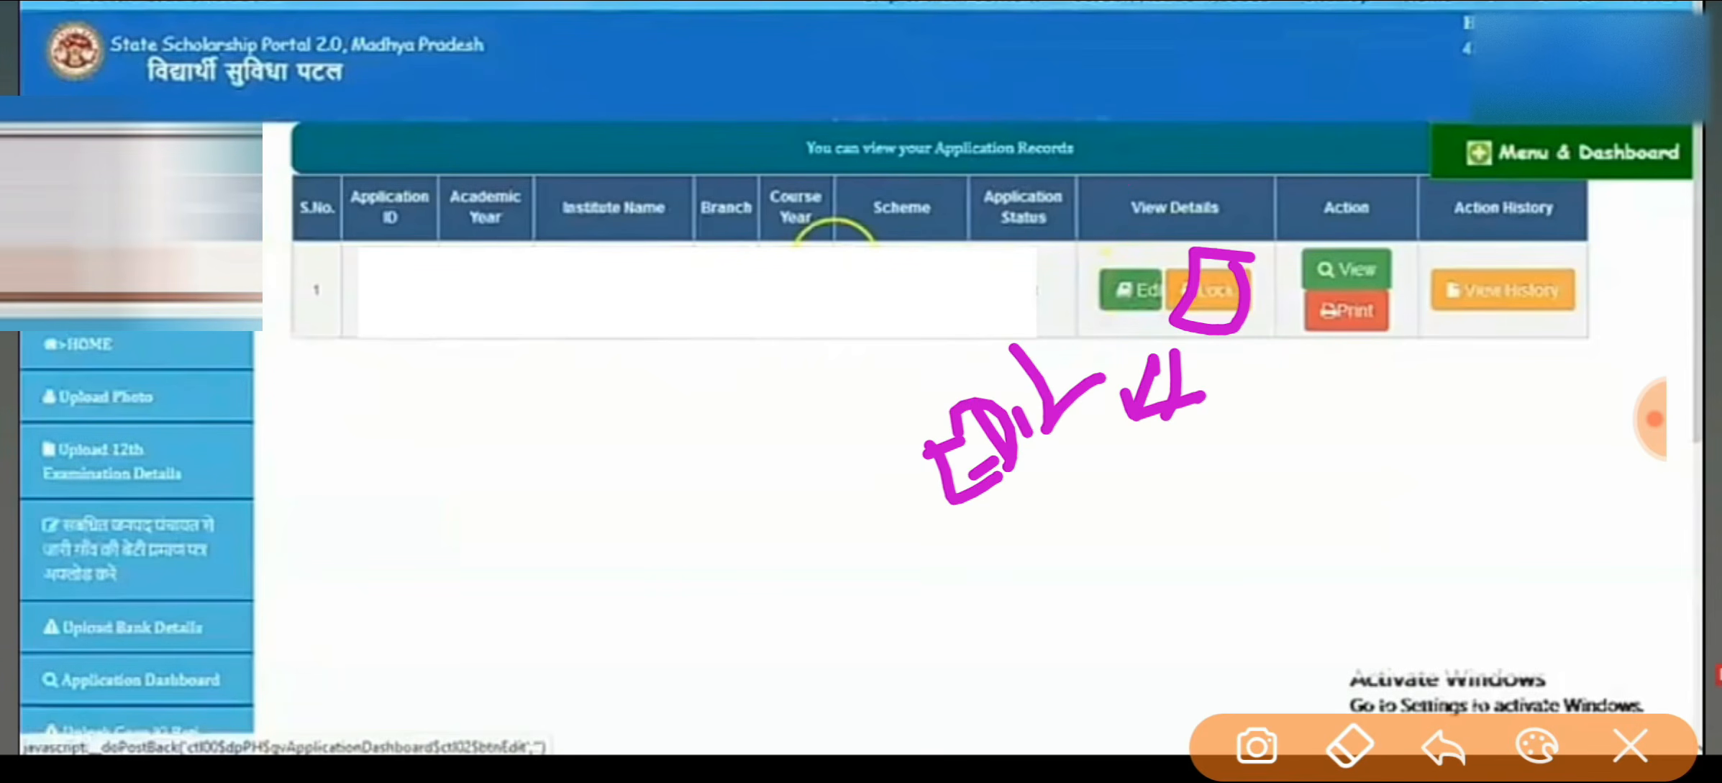
left_click_drag(941, 531, 1045, 466)
- Handwrite “unlock” beside “Edit” with a double underline, and clear all the annotations
mouse_move(574, 482)
left_mouse_down()
mouse_move(634, 494)
mouse_move(764, 466)
left_mouse_up()
mouse_move(809, 417)
left_mouse_down()
mouse_move(785, 425)
mouse_move(820, 424)
left_mouse_up()
left_click_drag(838, 374, 829, 432)
mouse_move(895, 359)
left_mouse_down()
mouse_move(928, 414)
mouse_move(536, 600)
left_mouse_up()
left_click_drag(849, 464, 551, 615)
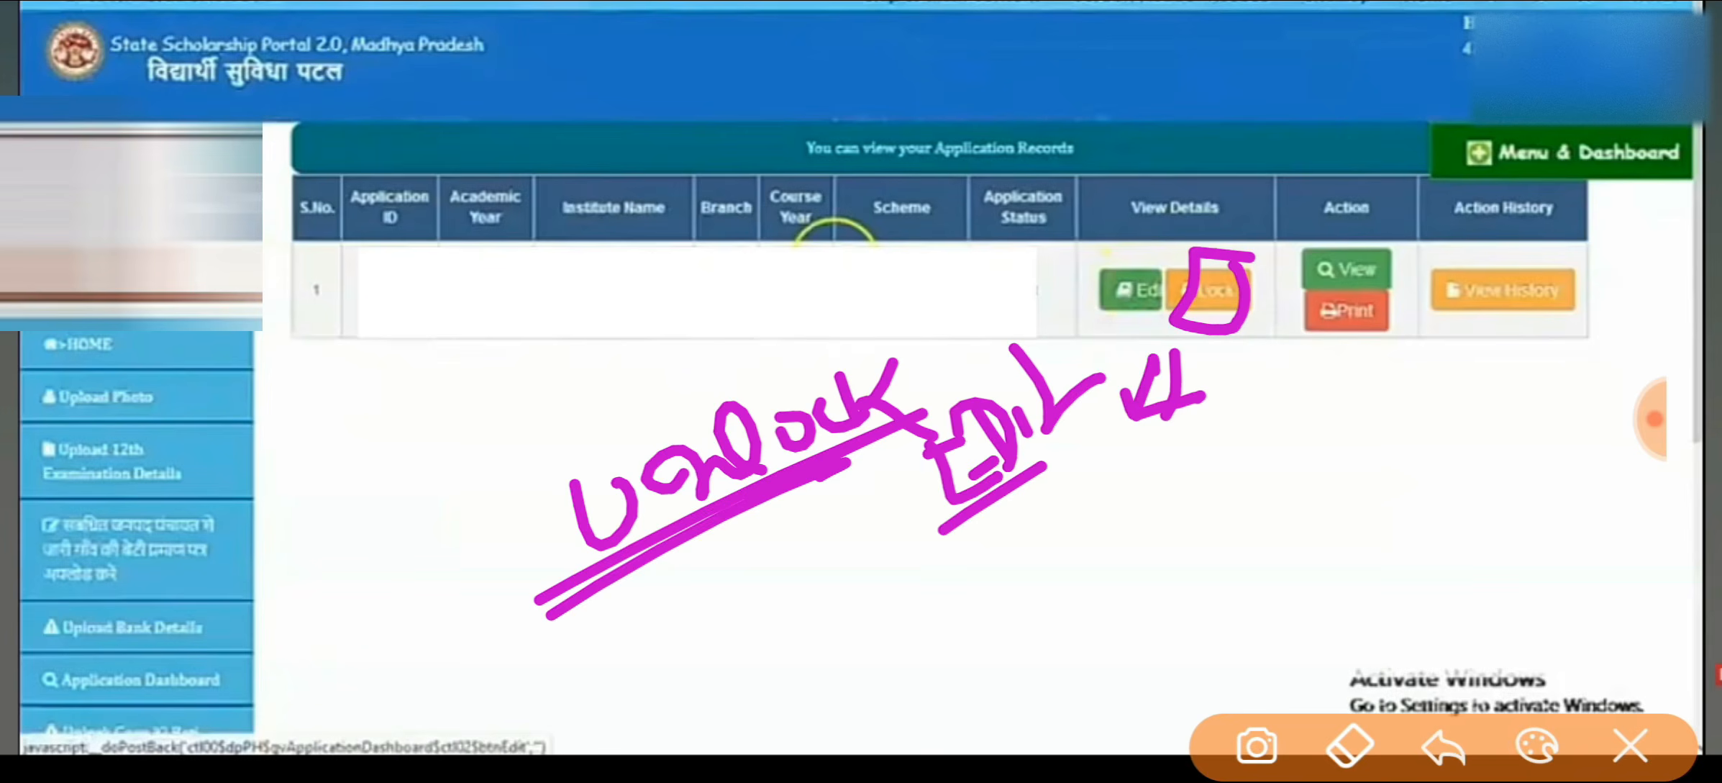
left_click(1630, 746)
left_click(1653, 419)
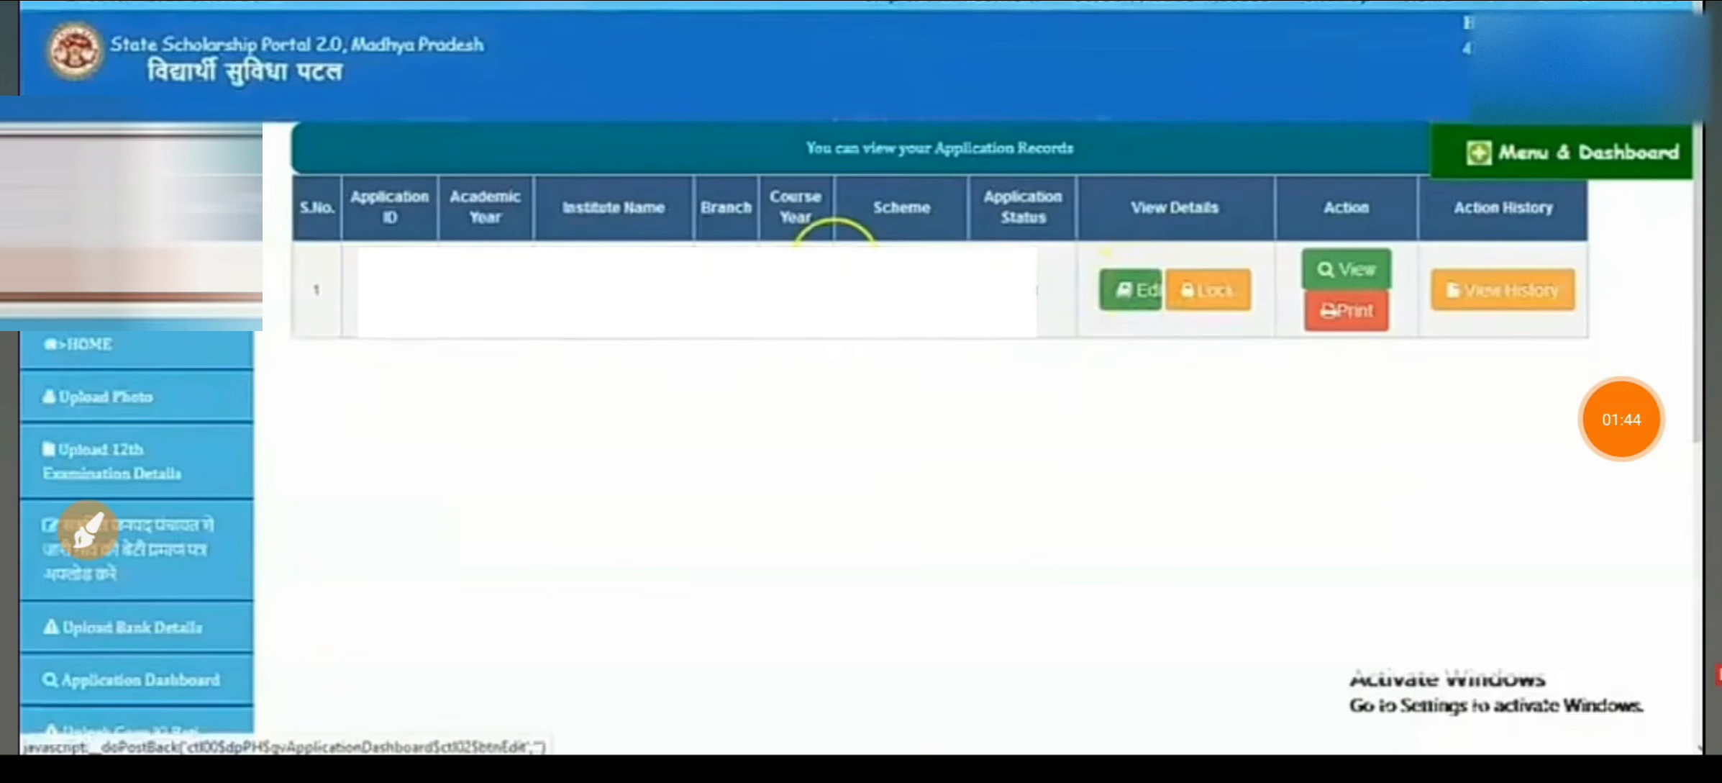
- Frame the Edit and Lock options, draw an arrow below Lock, and clear the annotations
left_click(88, 530)
left_click_drag(1063, 256, 1046, 338)
mouse_move(1039, 245)
left_mouse_down()
mouse_move(1155, 243)
mouse_move(1029, 353)
left_mouse_up()
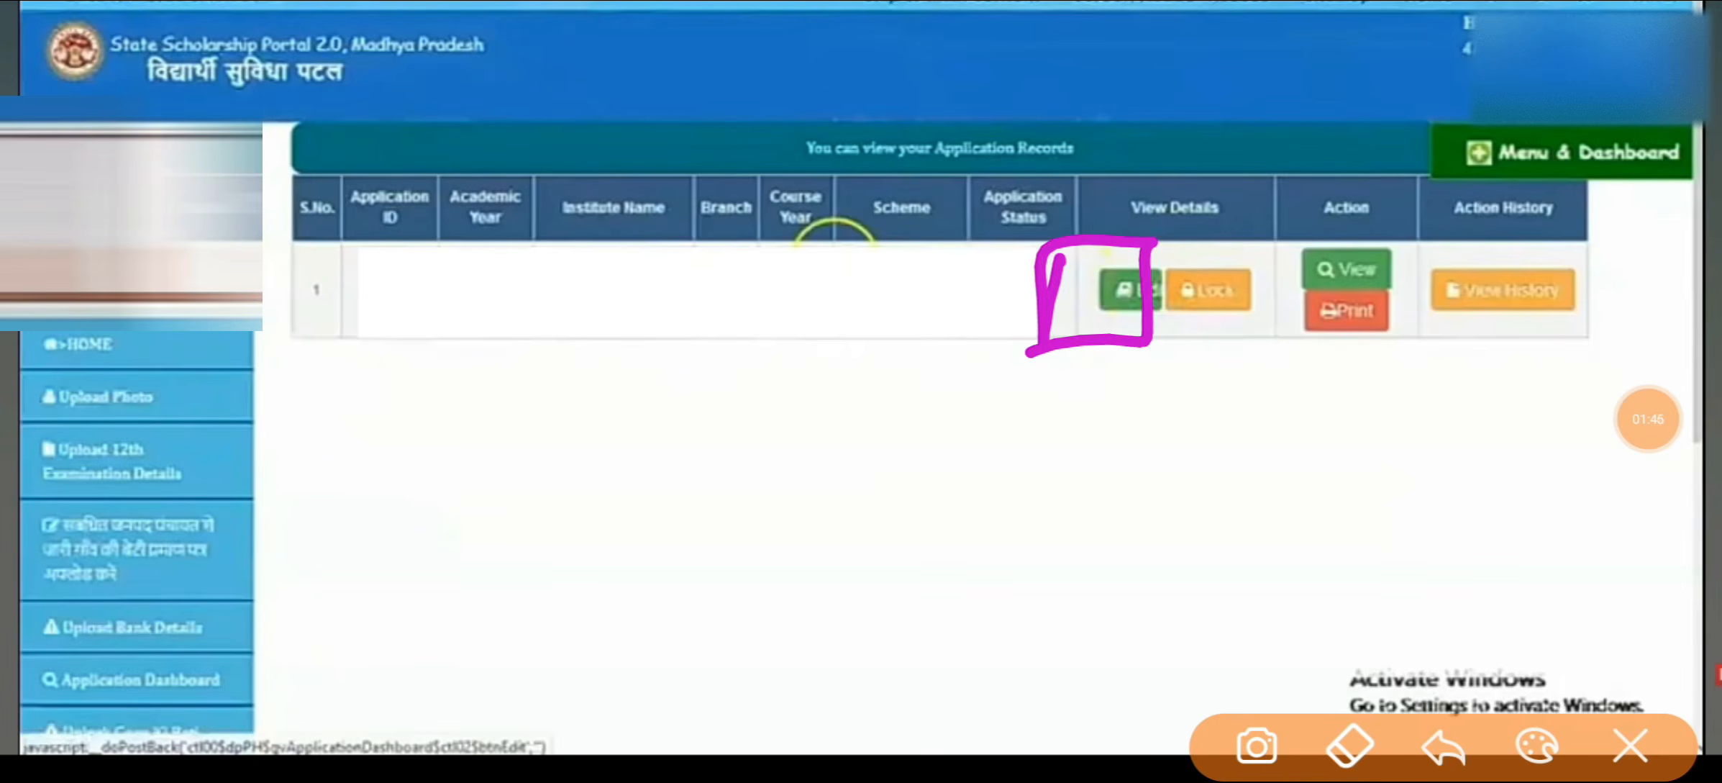
mouse_move(1174, 233)
left_mouse_down()
mouse_move(1274, 280)
mouse_move(1268, 229)
left_mouse_up()
left_click_drag(1212, 353, 1168, 435)
left_click_drag(1235, 353, 1197, 453)
left_click_drag(1154, 397, 1301, 409)
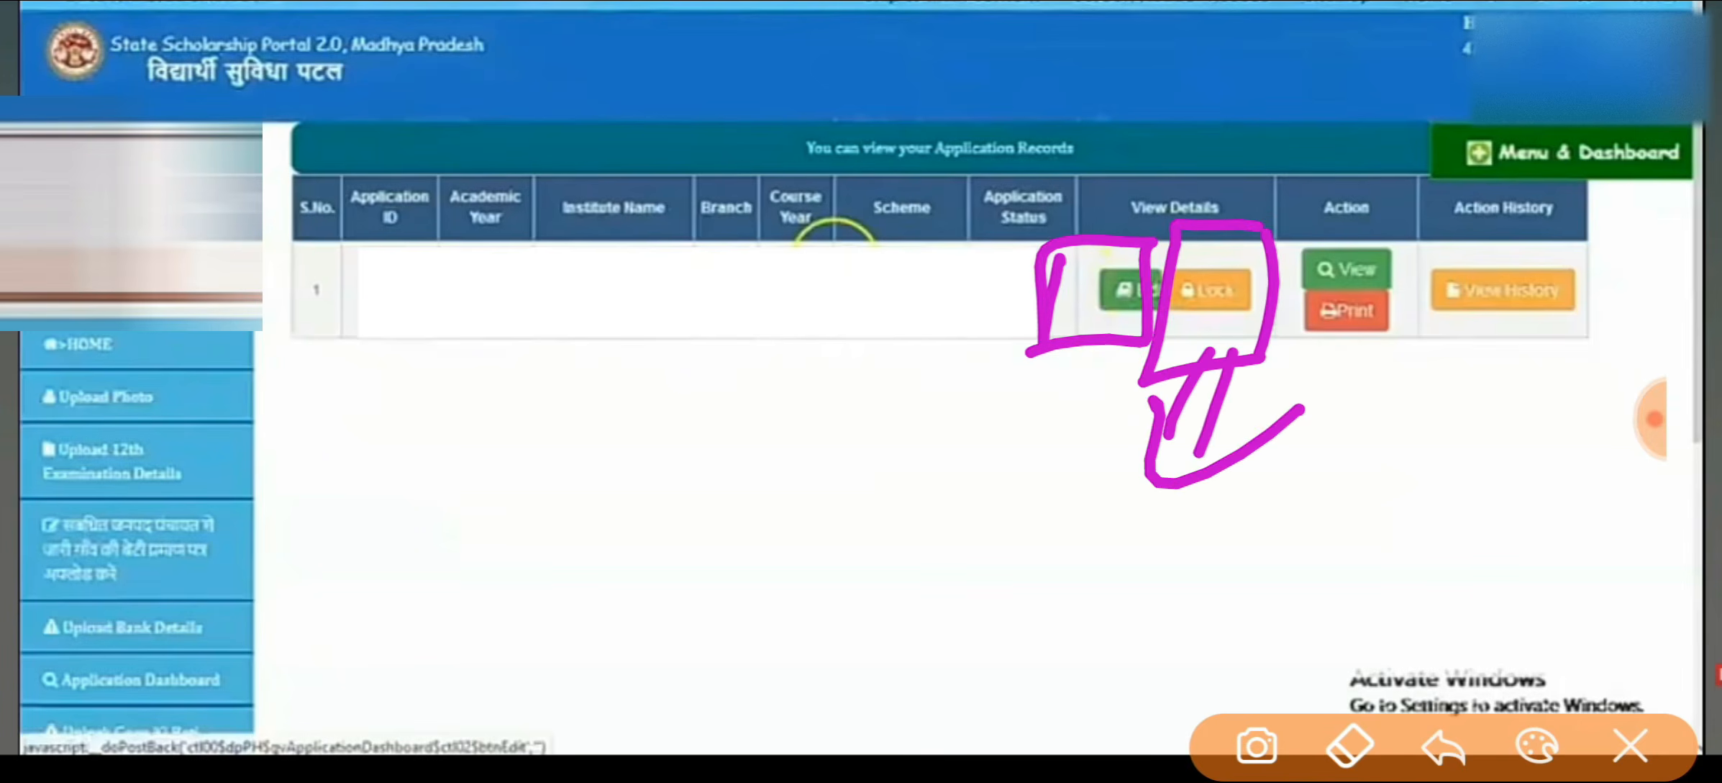
left_click(1629, 746)
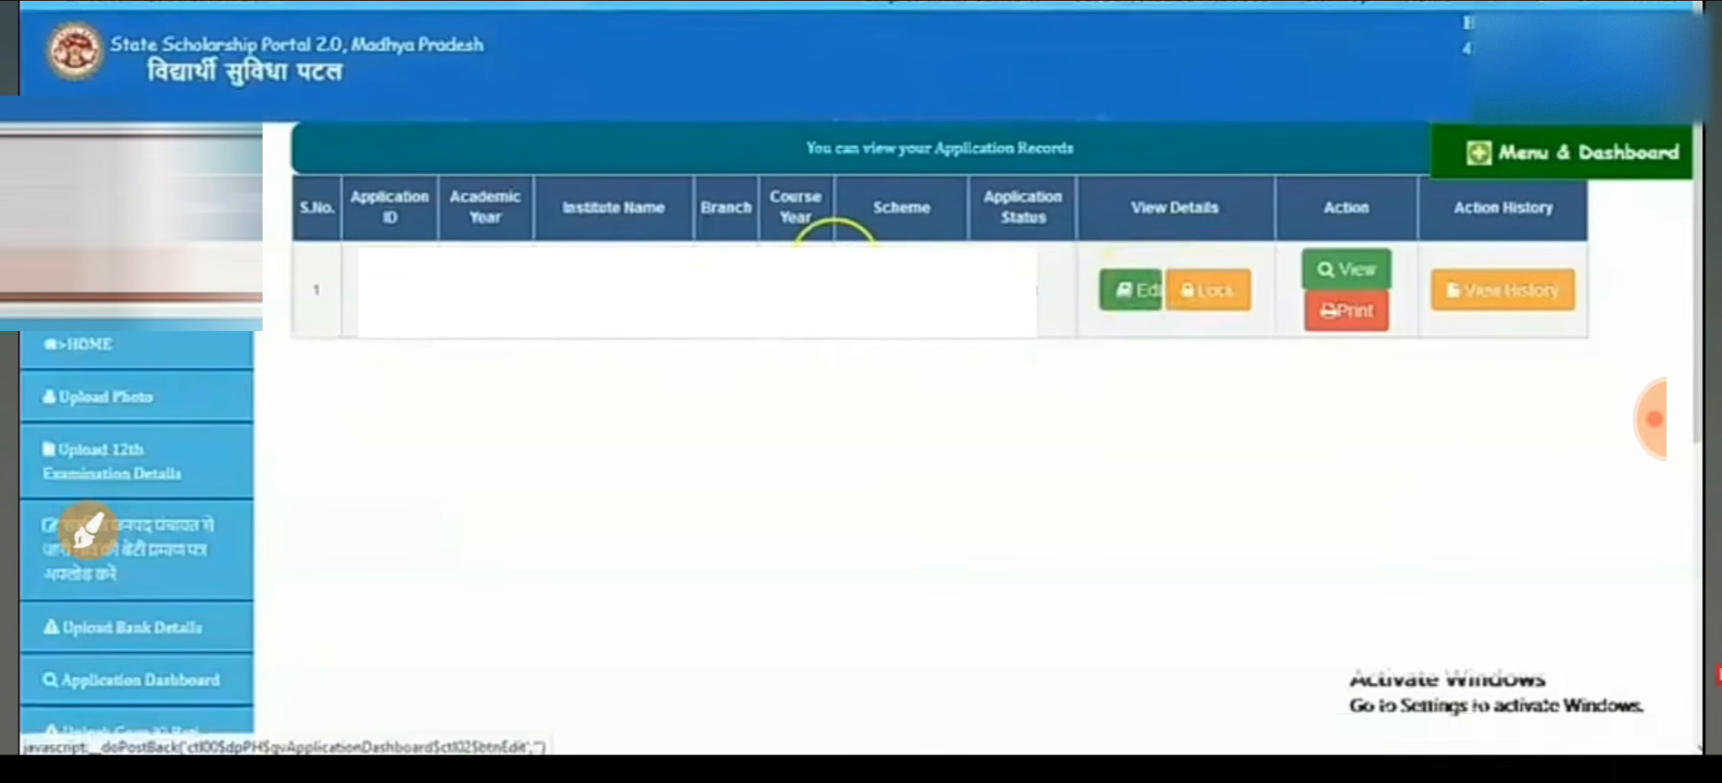
left_click(1651, 419)
left_click(1588, 295)
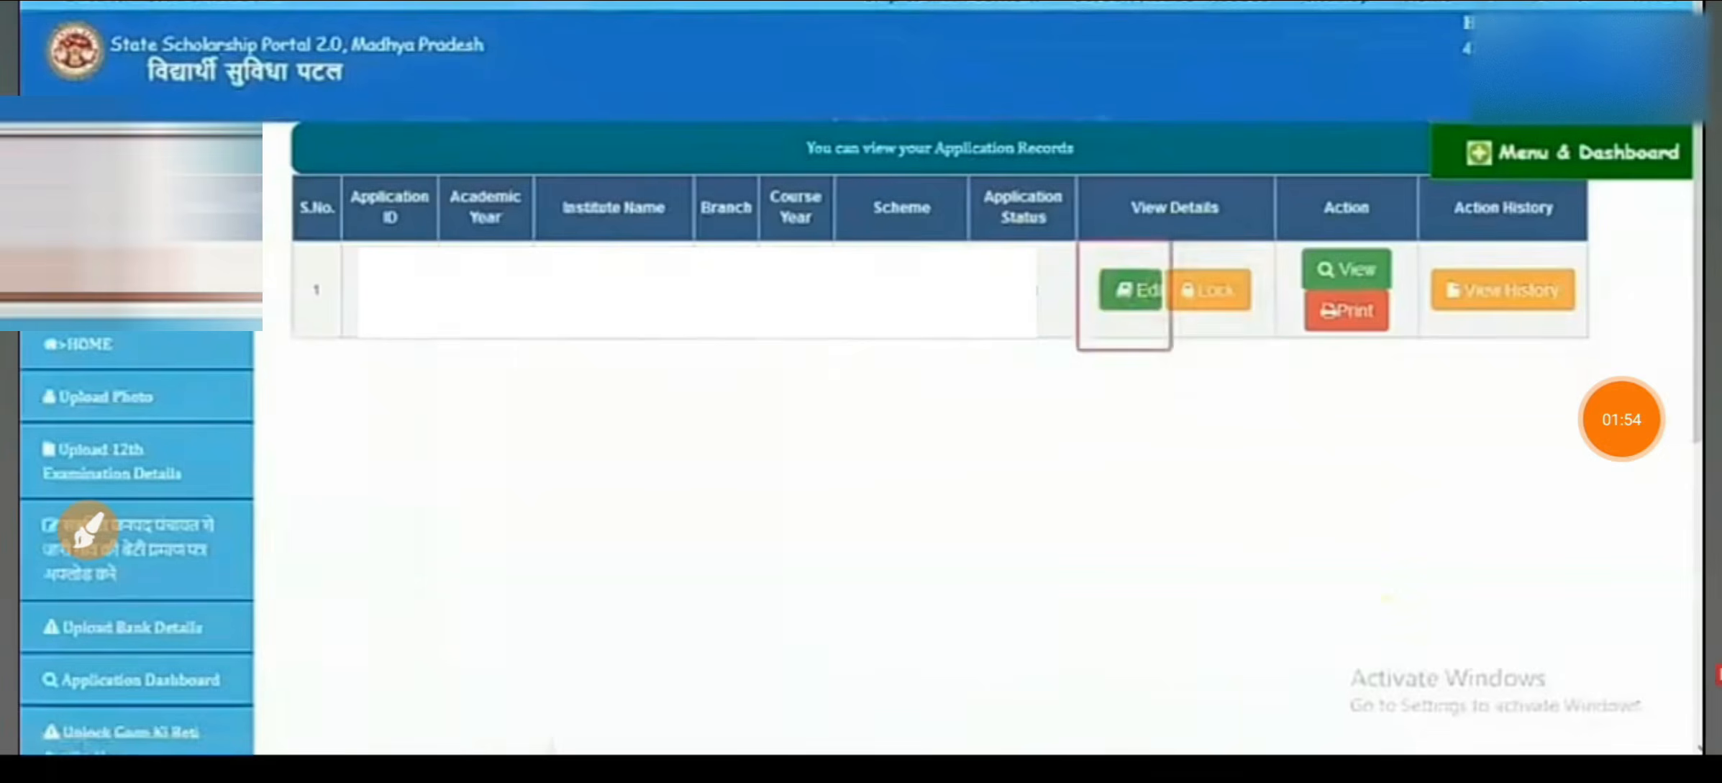
- Mark the record's Lock option and open the scholarship application from the dashboard record
left_click_drag(1174, 249, 1259, 345)
left_click(1195, 280)
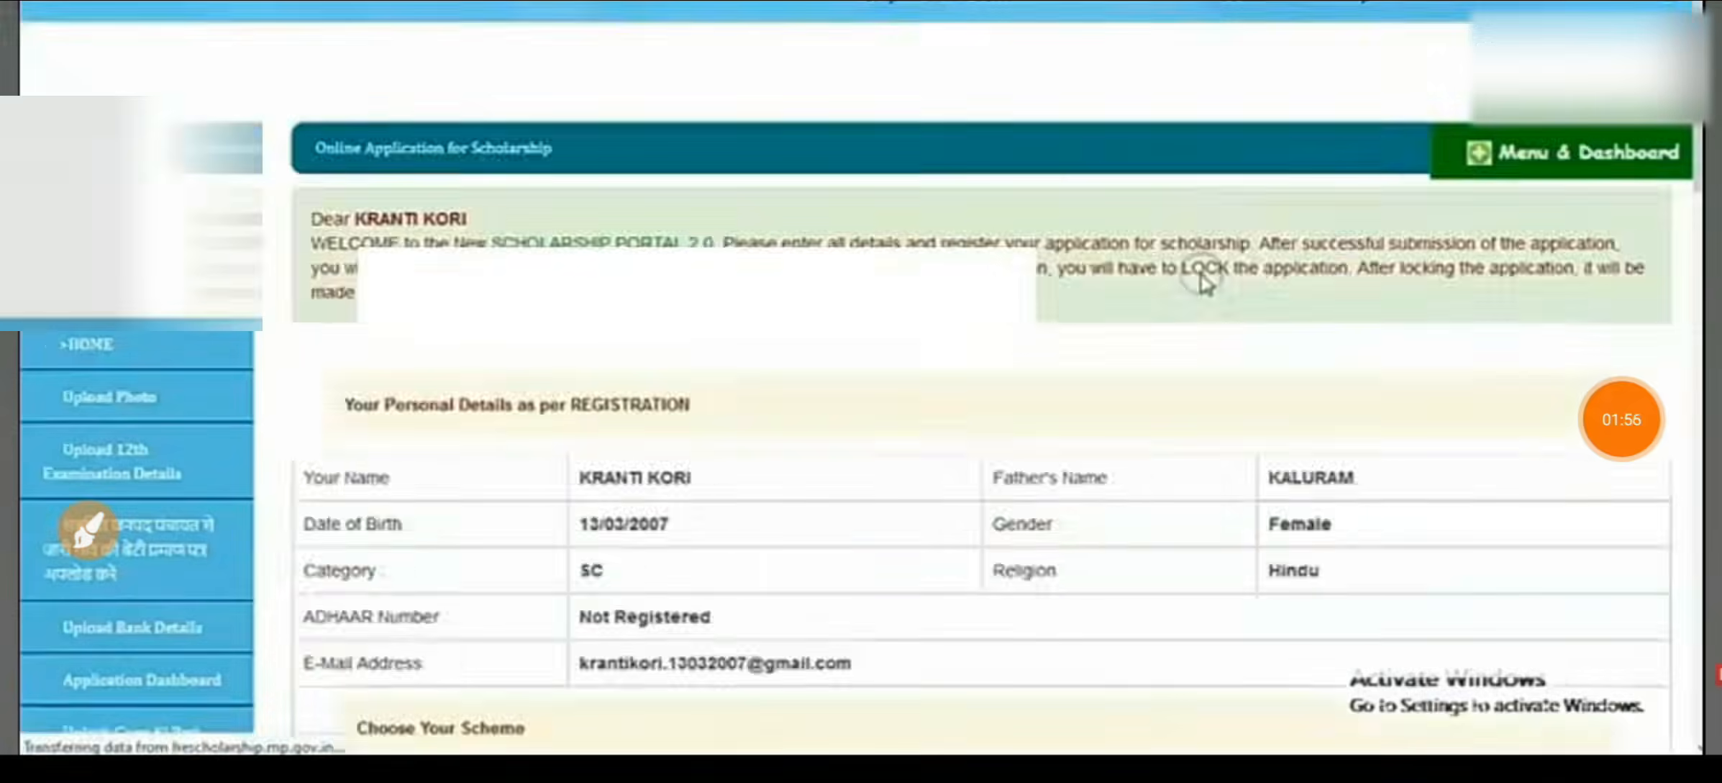
- Confirm locking the scholarship application, and open the locked application's print dialog from the application dashboard
scroll(978, 431, "down", 15)
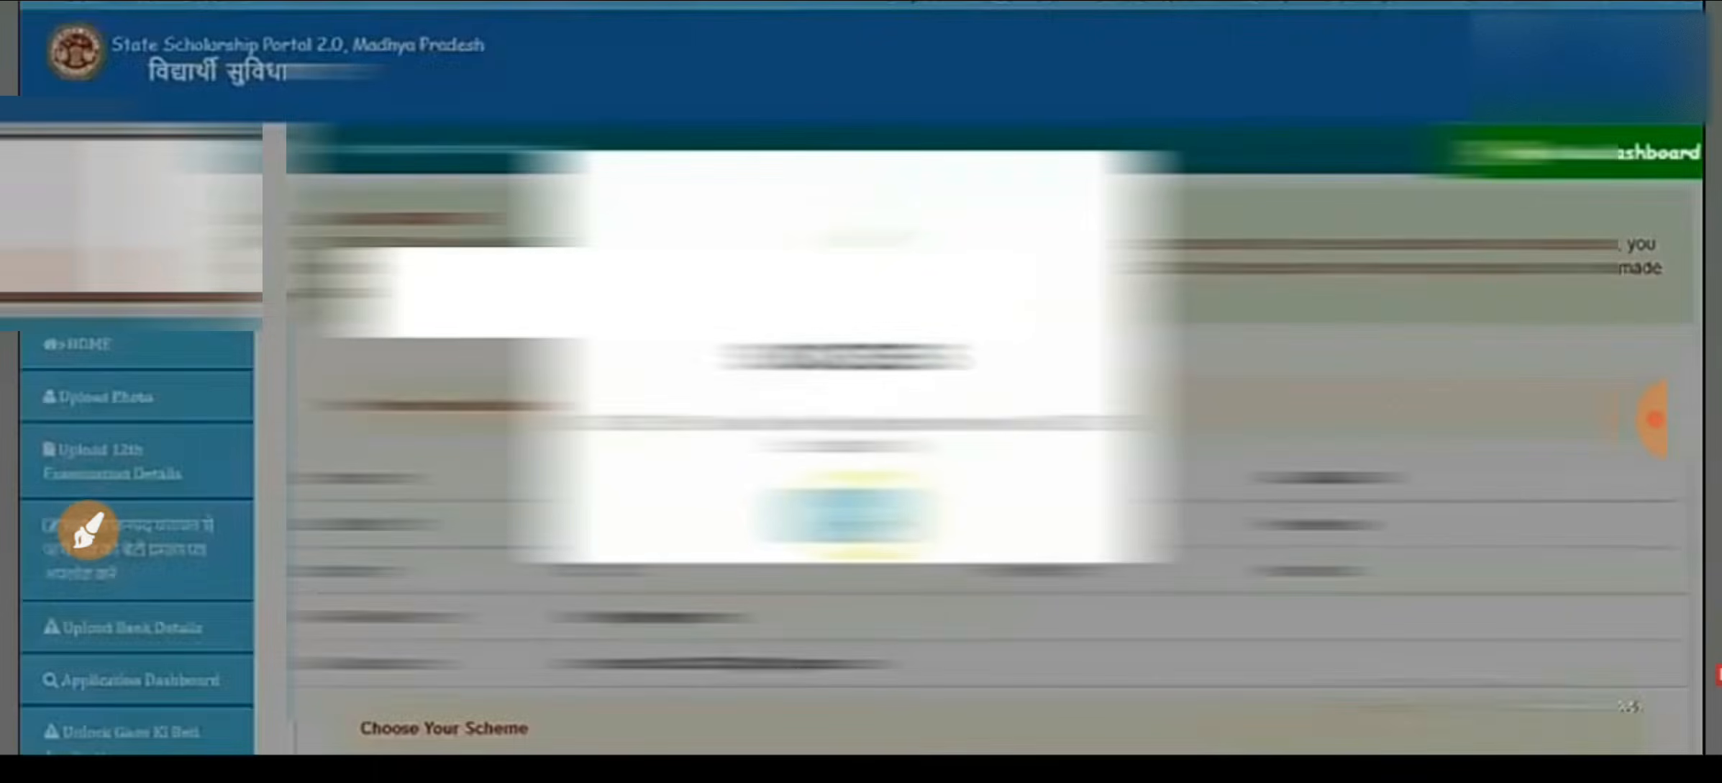
left_click(875, 513)
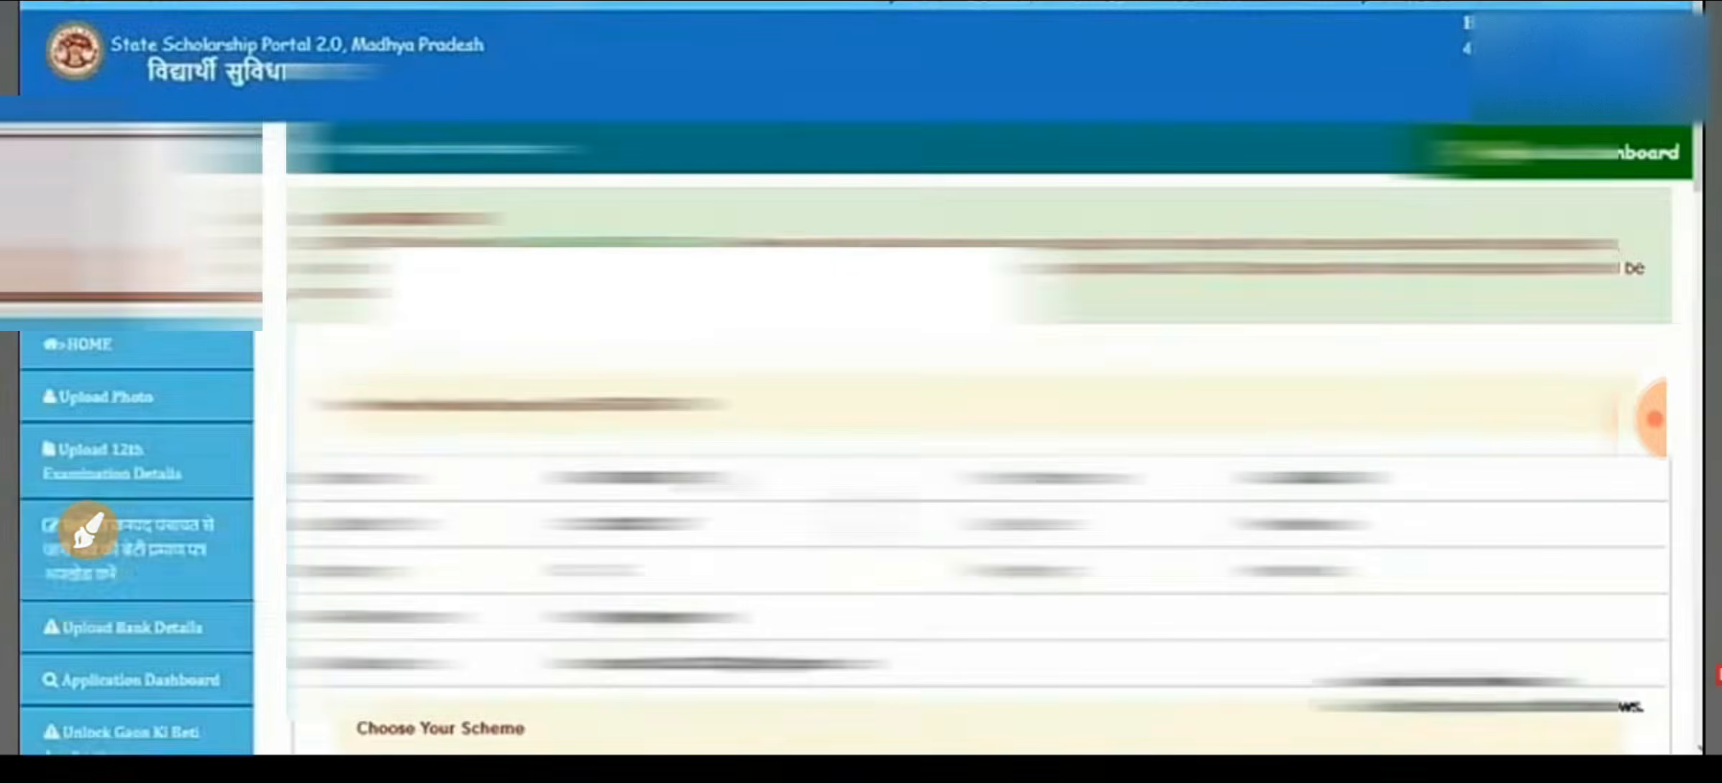
left_click(133, 715)
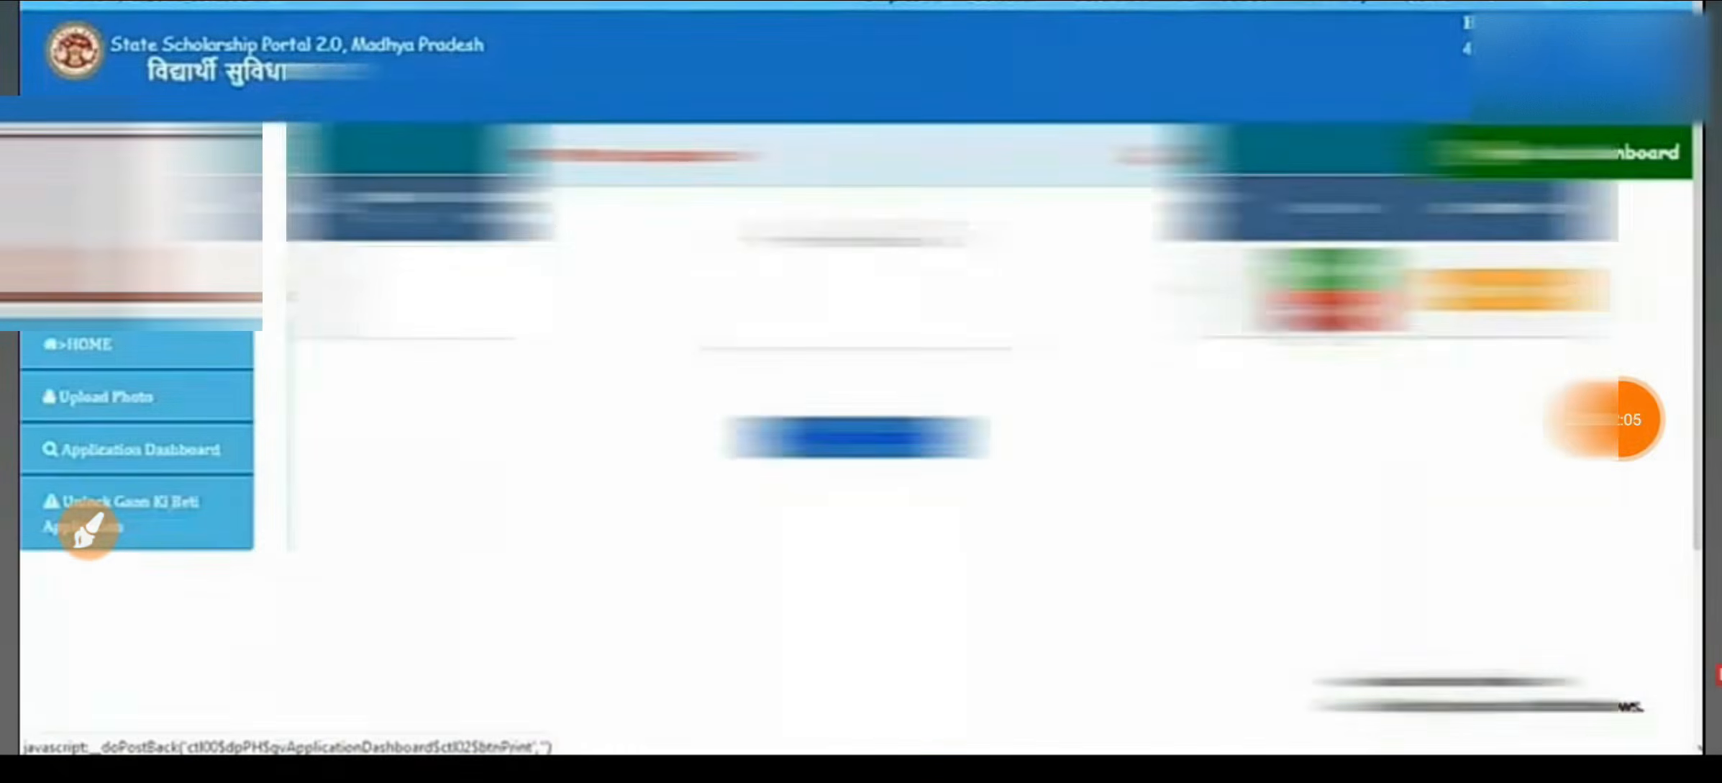
- Circle the record's Print option, mark the captcha area of the print dialog, and clear the annotations
left_click(88, 531)
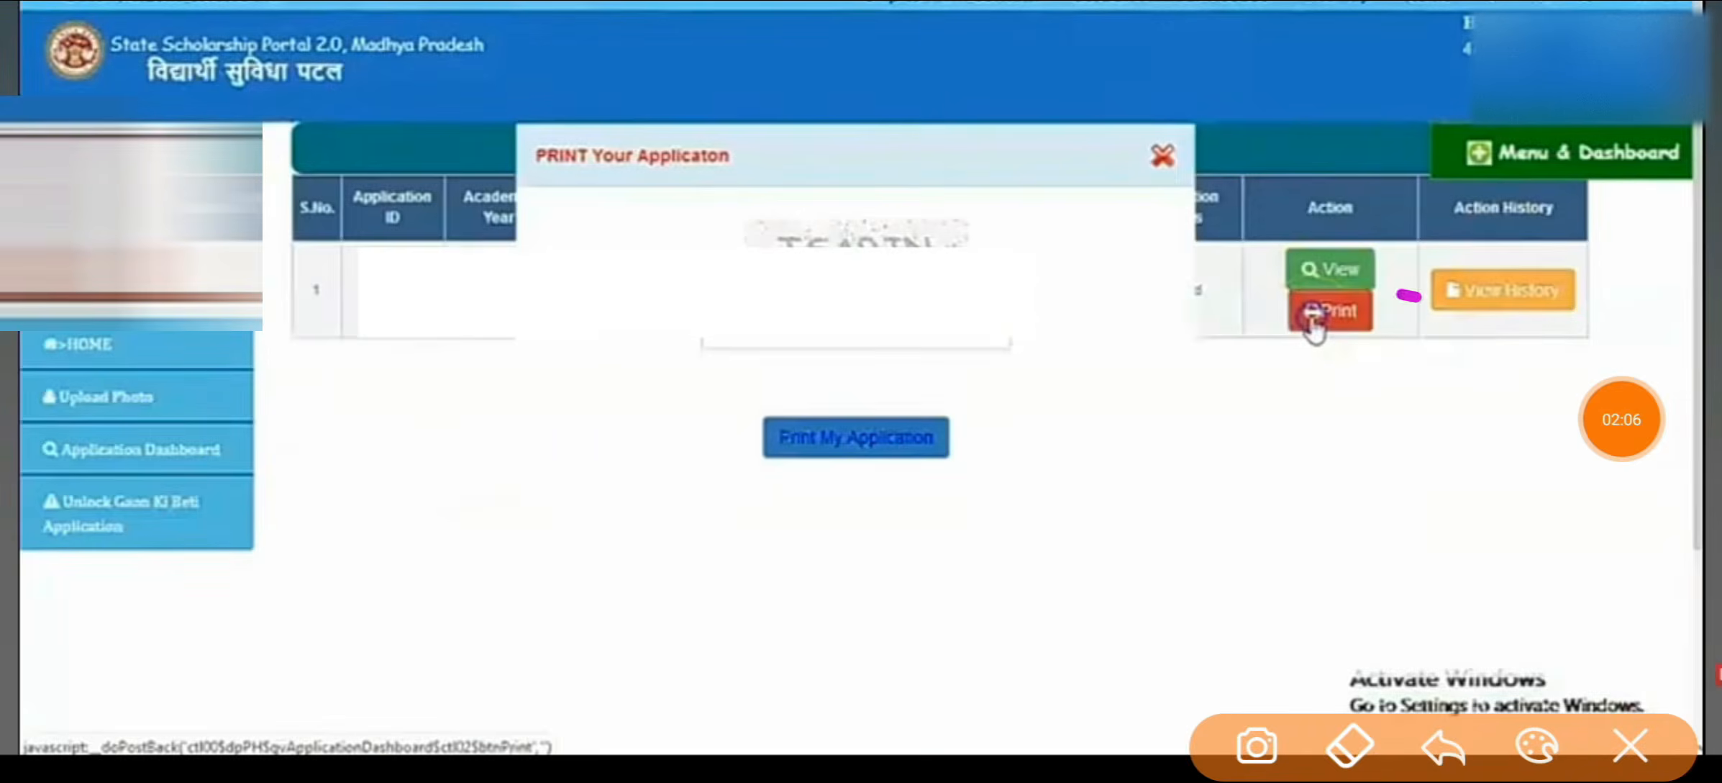
left_click_drag(1417, 295, 1327, 309)
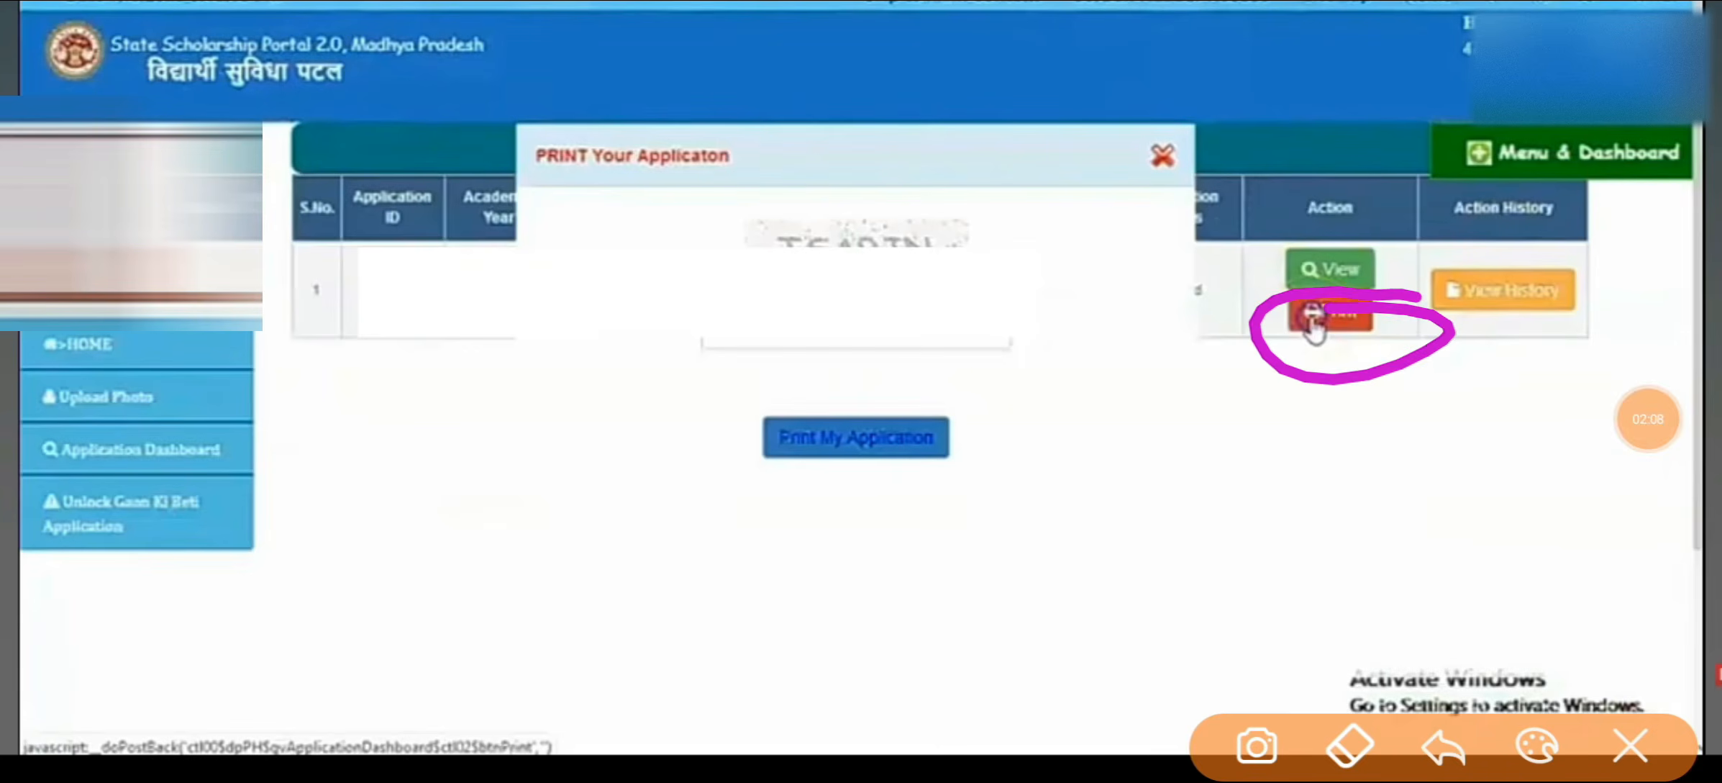
mouse_move(830, 241)
left_mouse_down()
mouse_move(1083, 381)
mouse_move(1061, 185)
left_mouse_up()
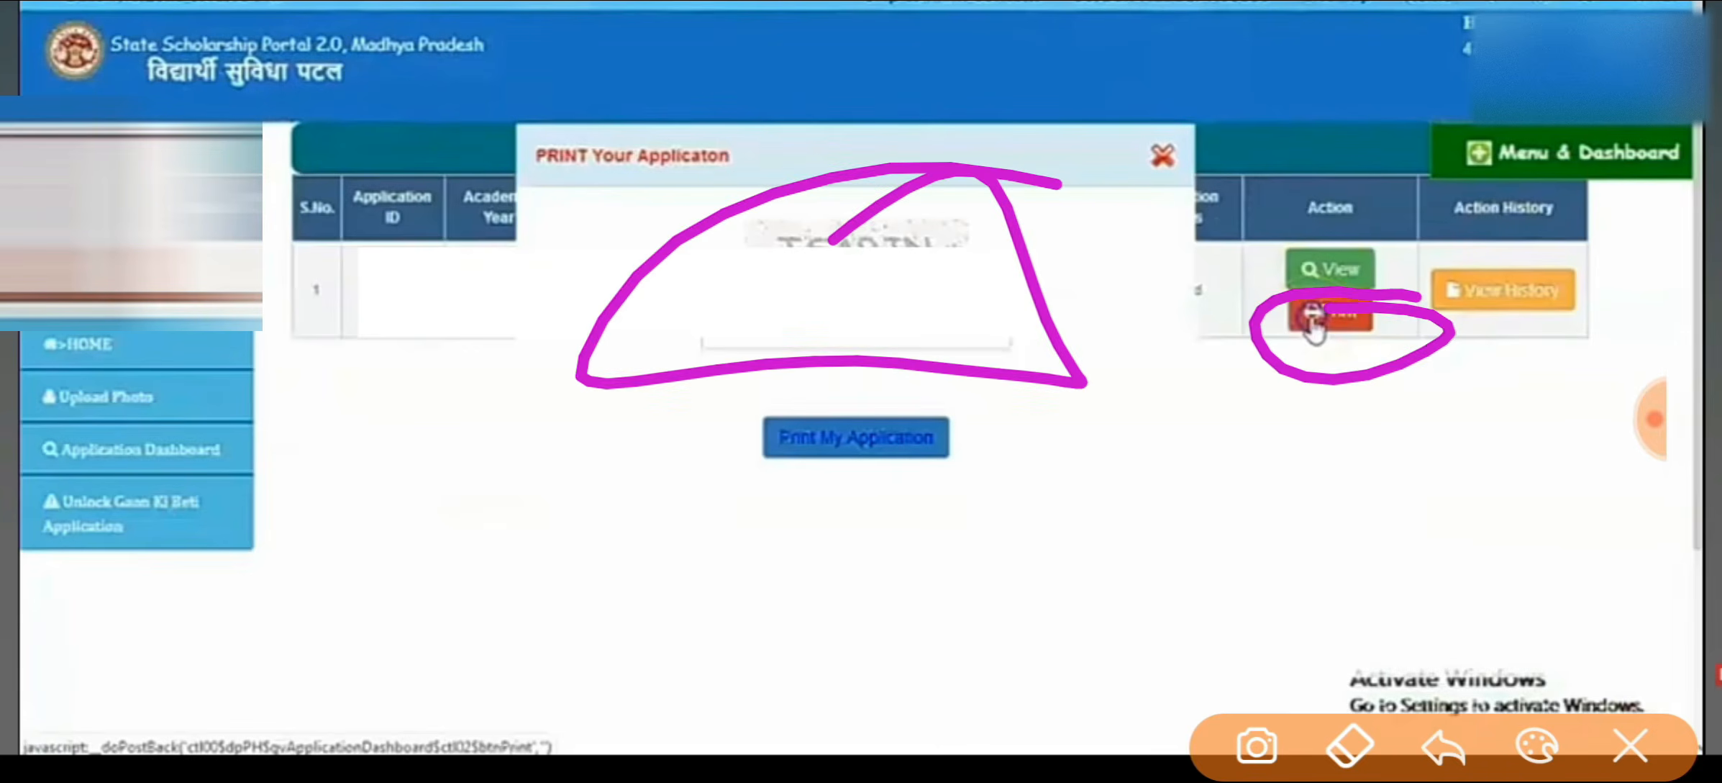
left_click_drag(886, 268, 968, 229)
left_click_drag(933, 270, 1036, 216)
mouse_move(971, 375)
left_mouse_down()
mouse_move(766, 397)
mouse_move(935, 361)
left_mouse_up()
left_click(1630, 744)
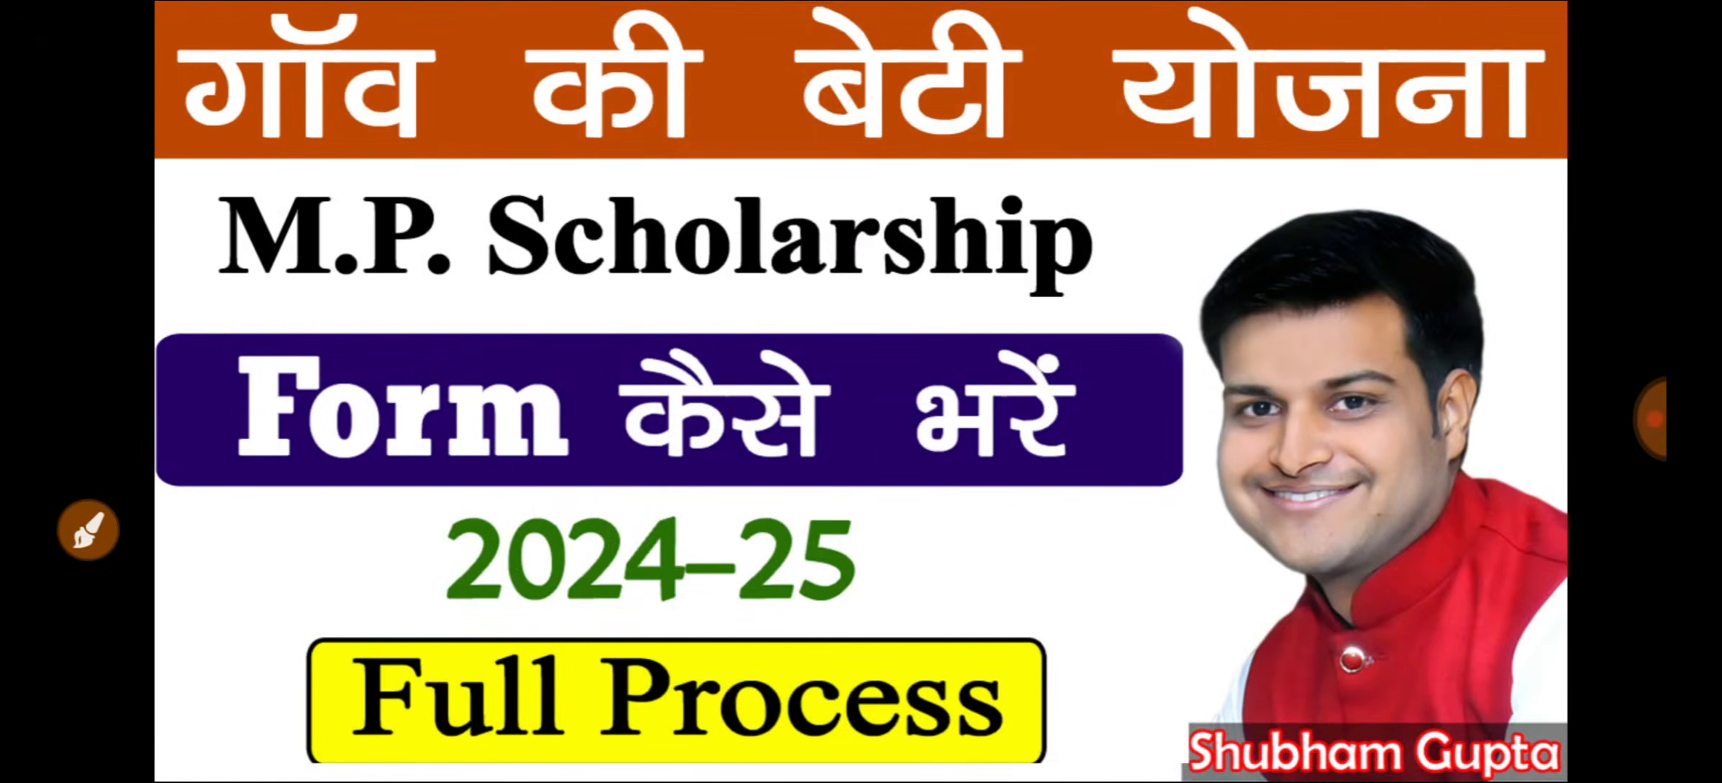
left_click(1650, 419)
left_click(1587, 296)
left_click(88, 529)
mouse_move(215, 564)
left_mouse_down()
mouse_move(188, 620)
mouse_move(330, 561)
mouse_move(410, 489)
left_mouse_up()
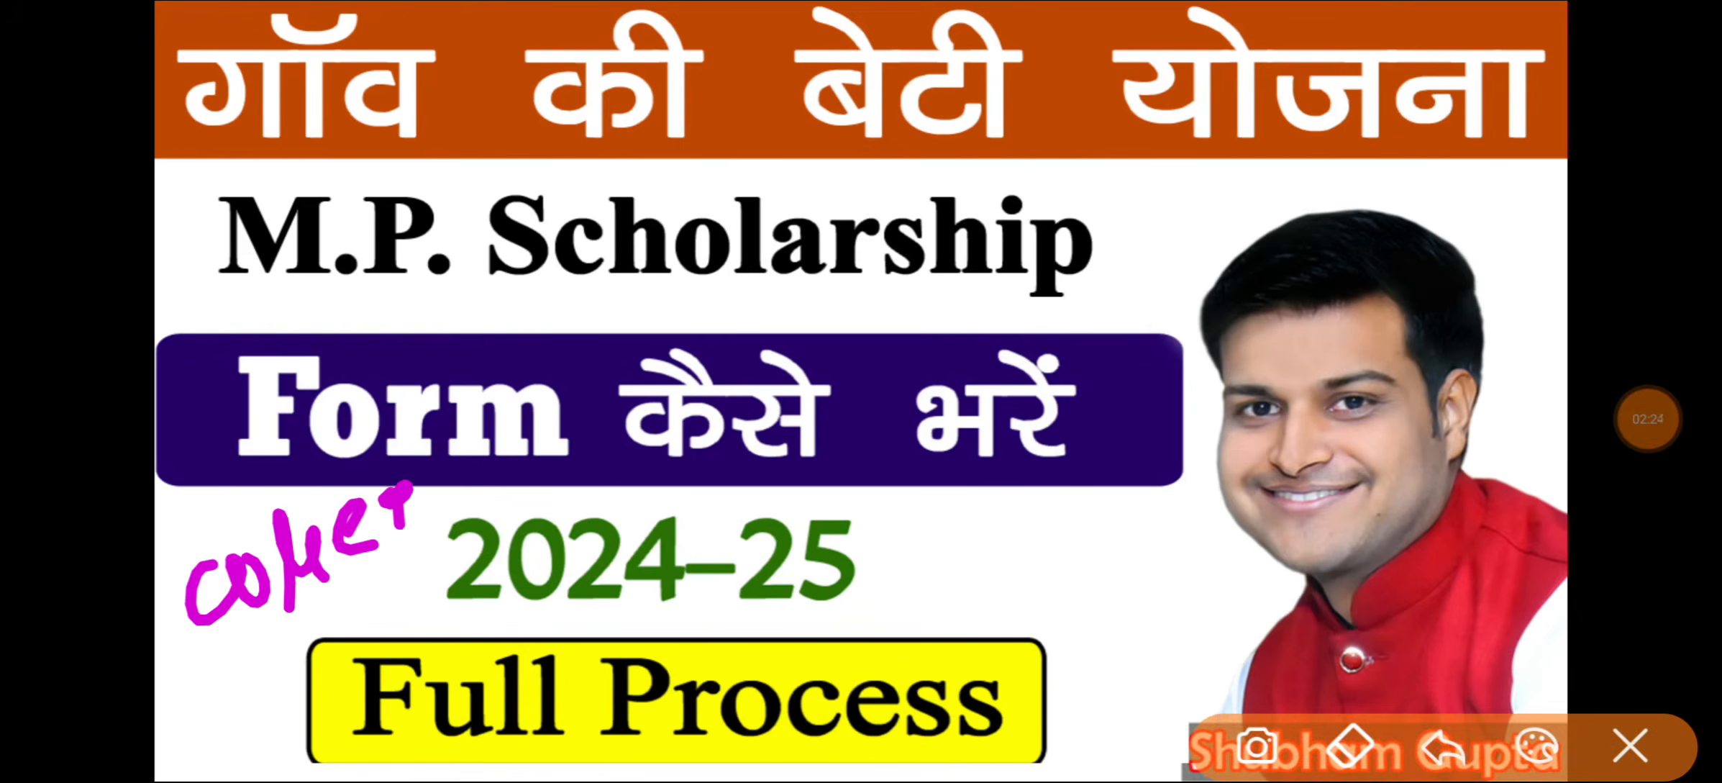
left_click_drag(377, 547, 461, 489)
mouse_move(295, 630)
left_mouse_down()
mouse_move(504, 512)
mouse_move(432, 408)
mouse_move(507, 536)
left_mouse_up()
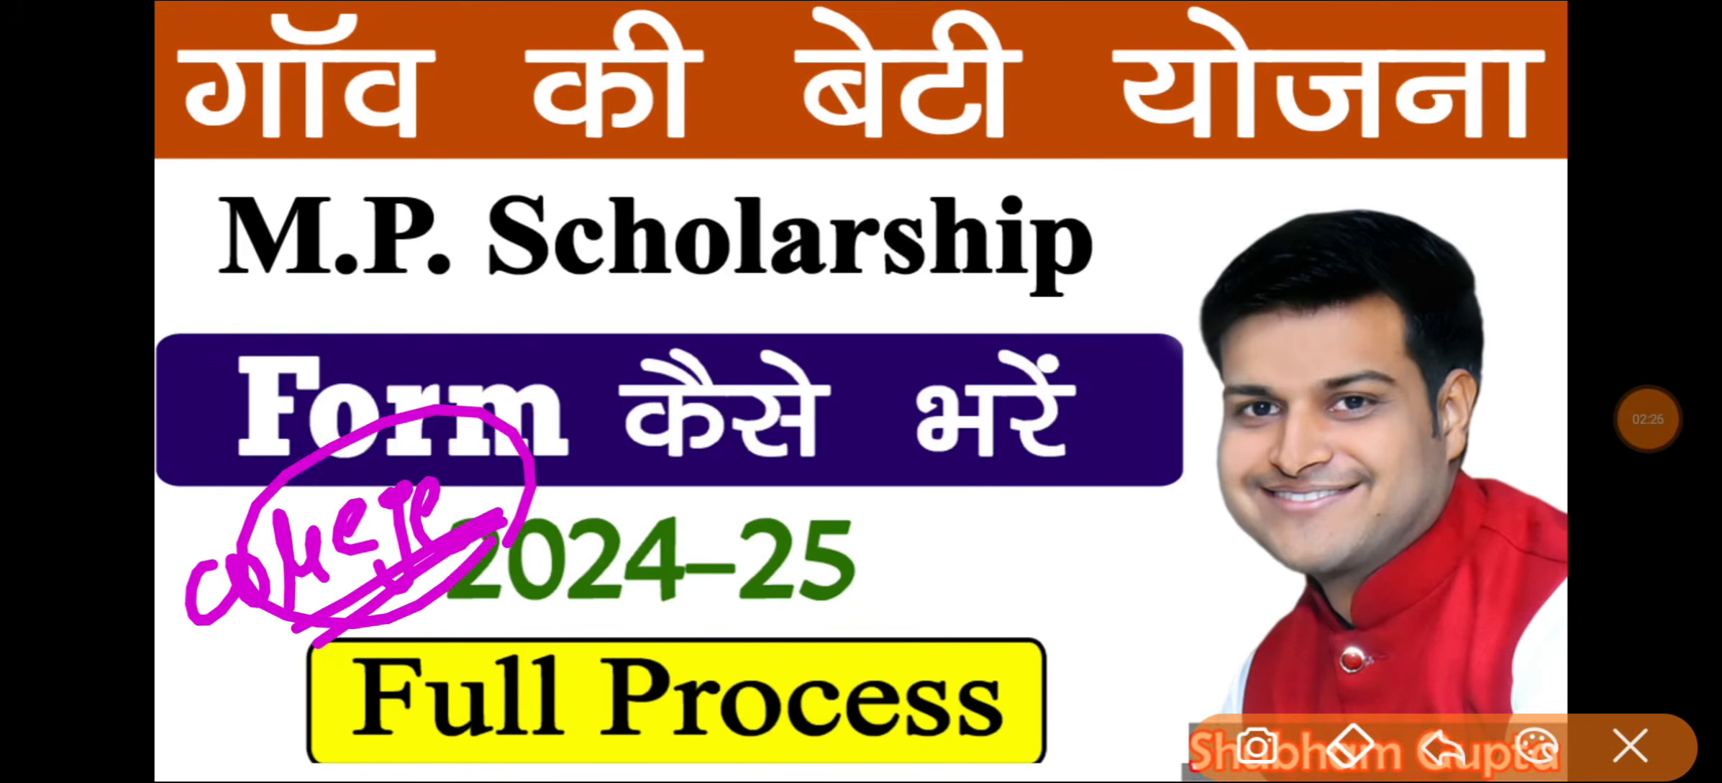
left_click(1630, 746)
left_click(1648, 419)
left_click(1587, 296)
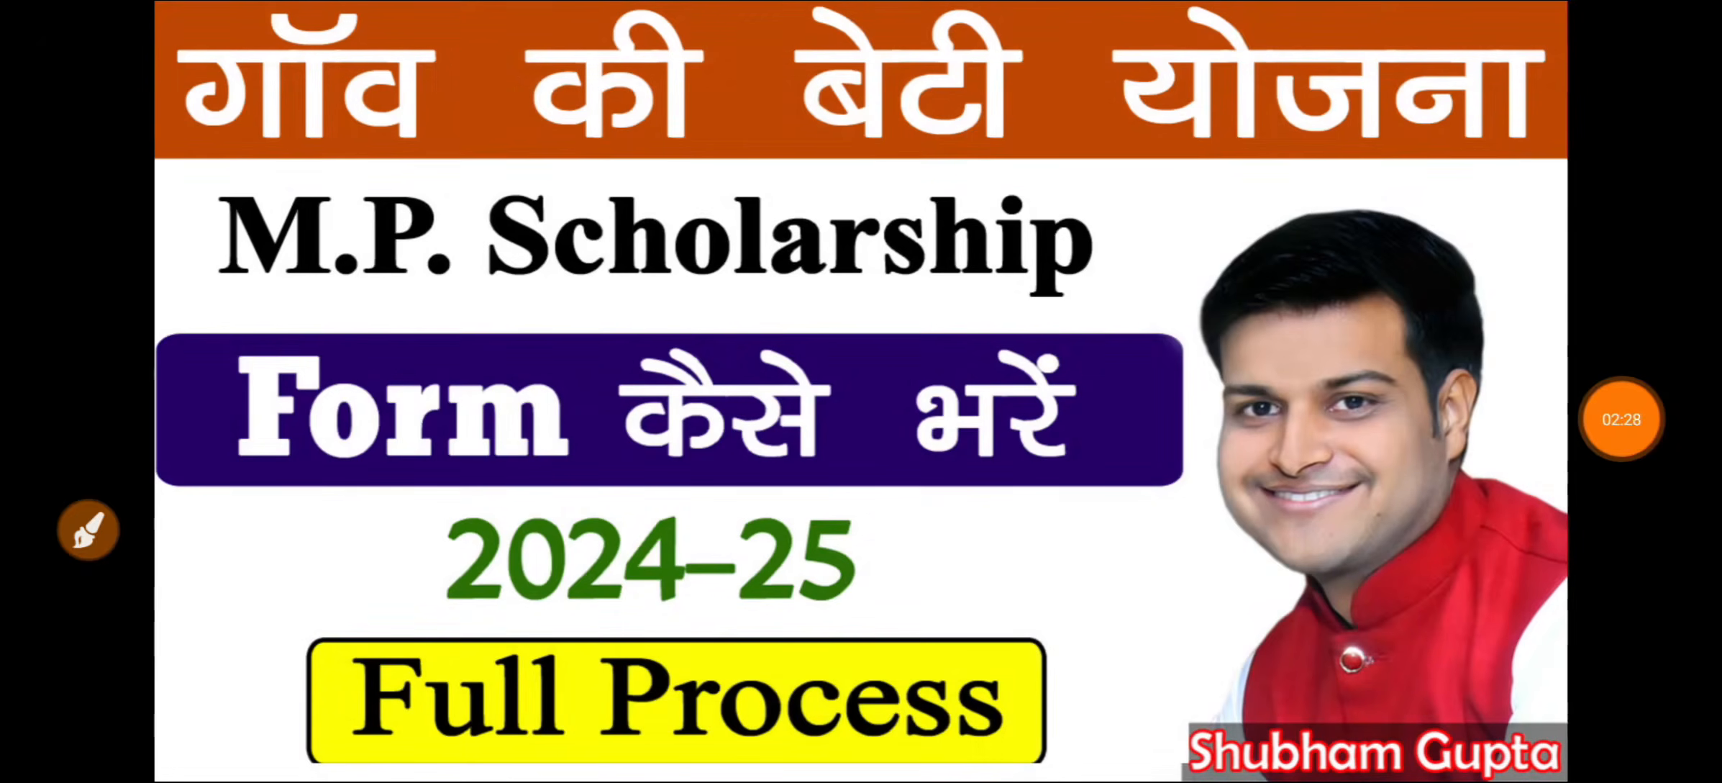